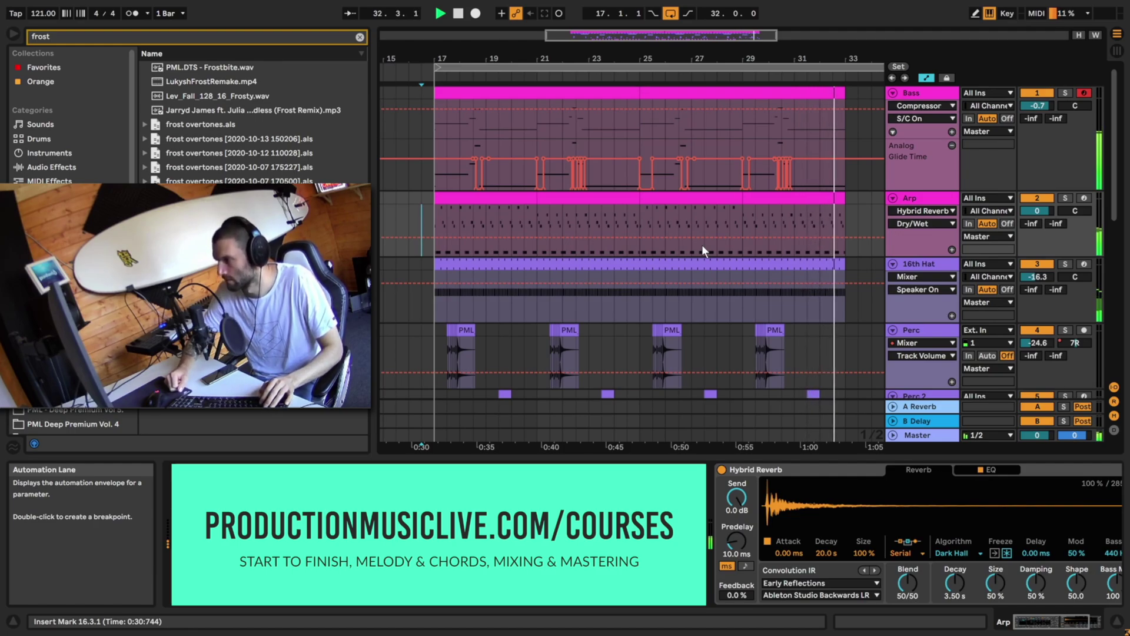
Stop playback and insert a new MIDI track directly below the Bass track.
key(space)
click(926, 97)
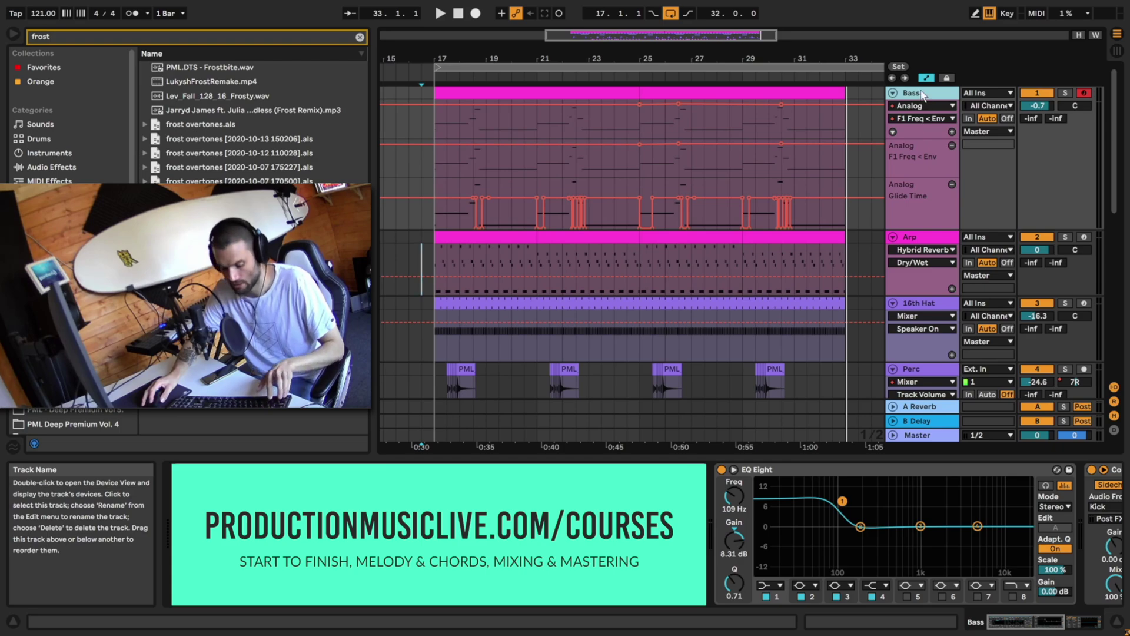
key(ctrl+shift+t)
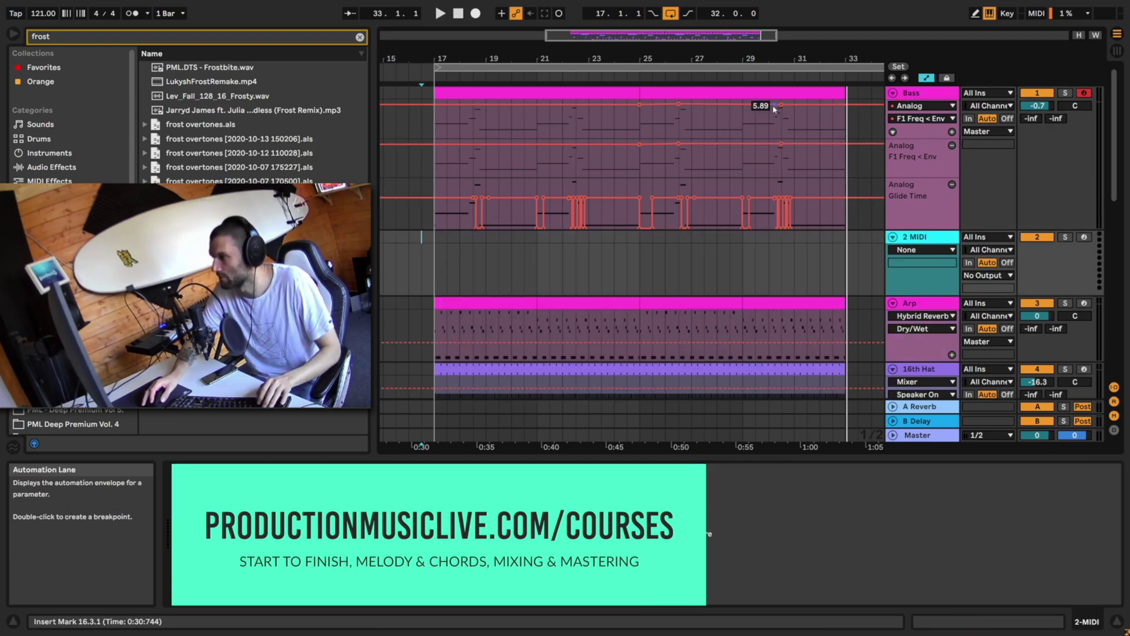
Load the Analog instrument onto the new MIDI track and lower its filter 1 cutoff to 2.1 kHz.
click(918, 94)
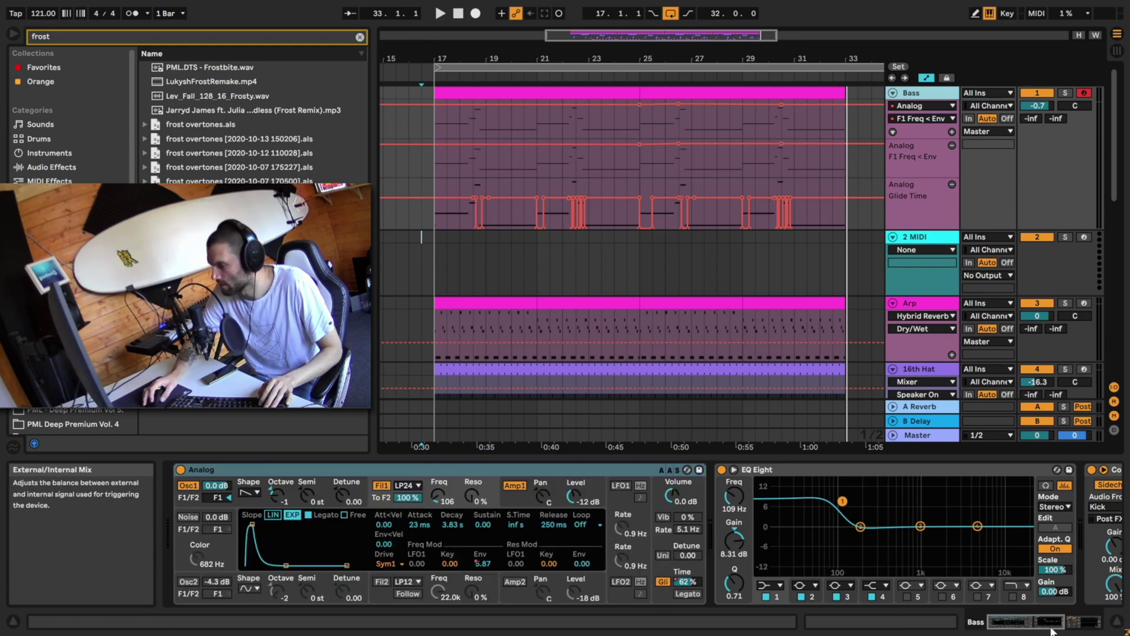
click(921, 238)
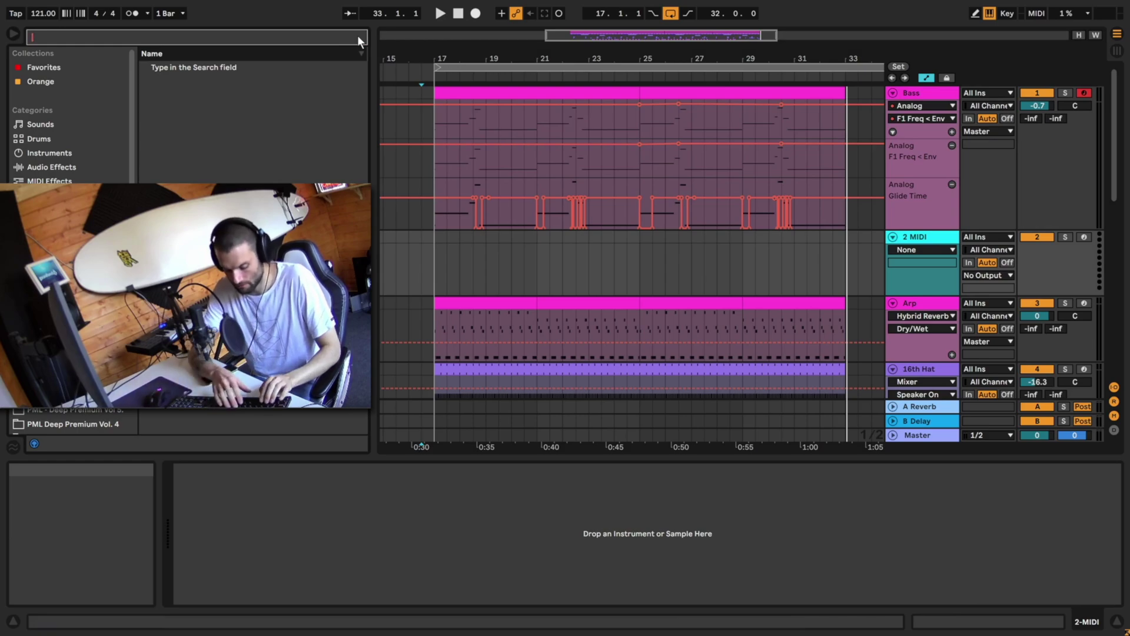
text(analog)
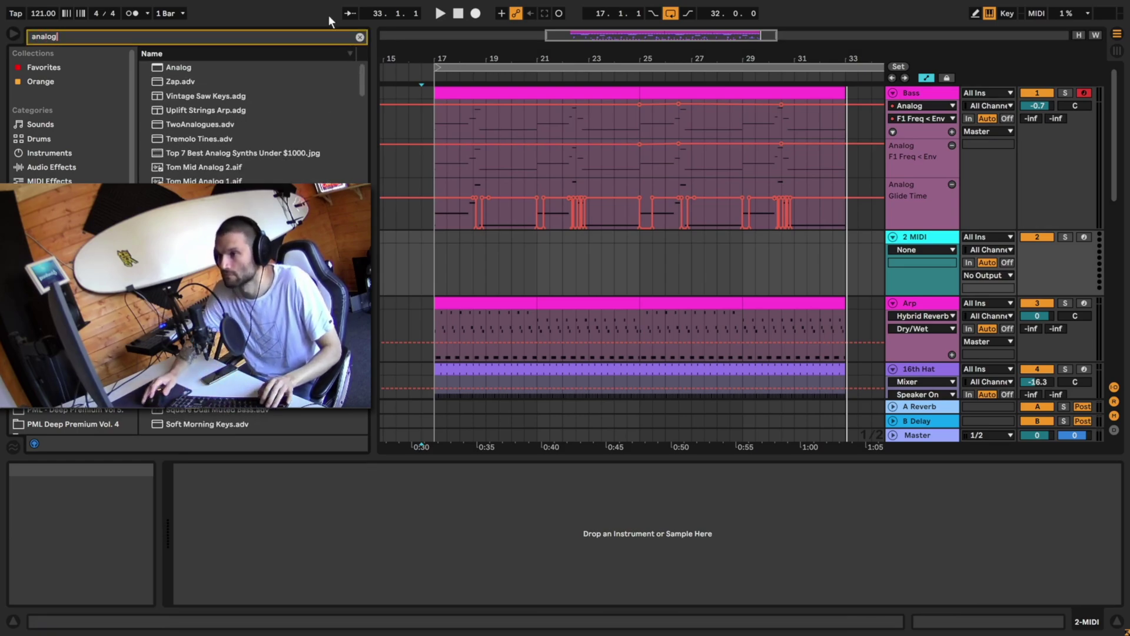
click(182, 69)
drag(181, 68, 529, 259)
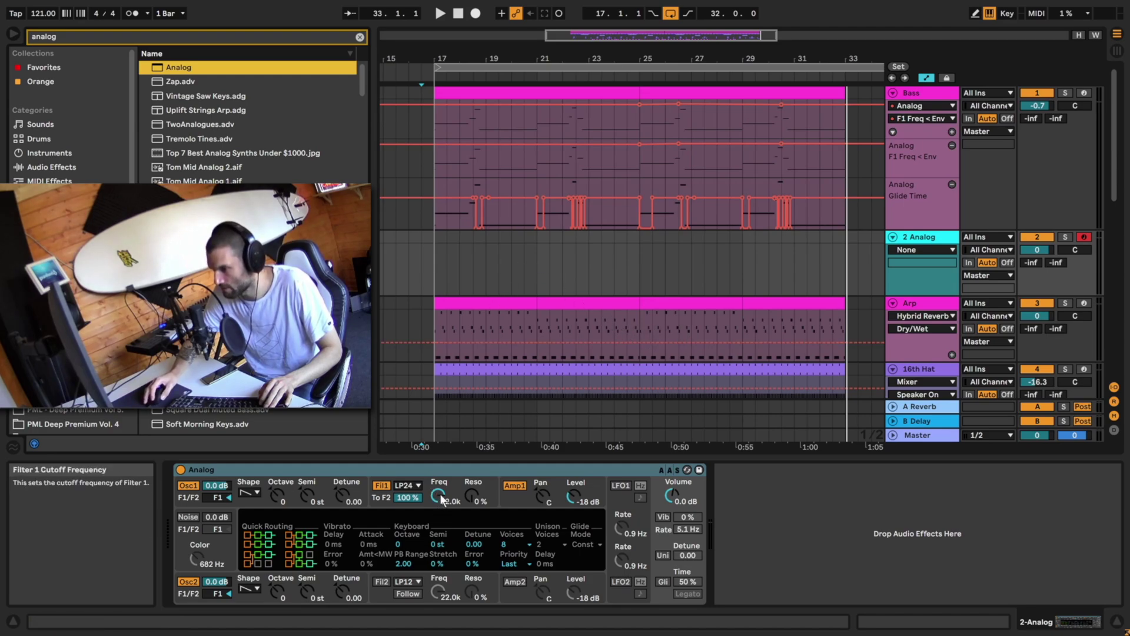
drag(439, 495, 439, 499)
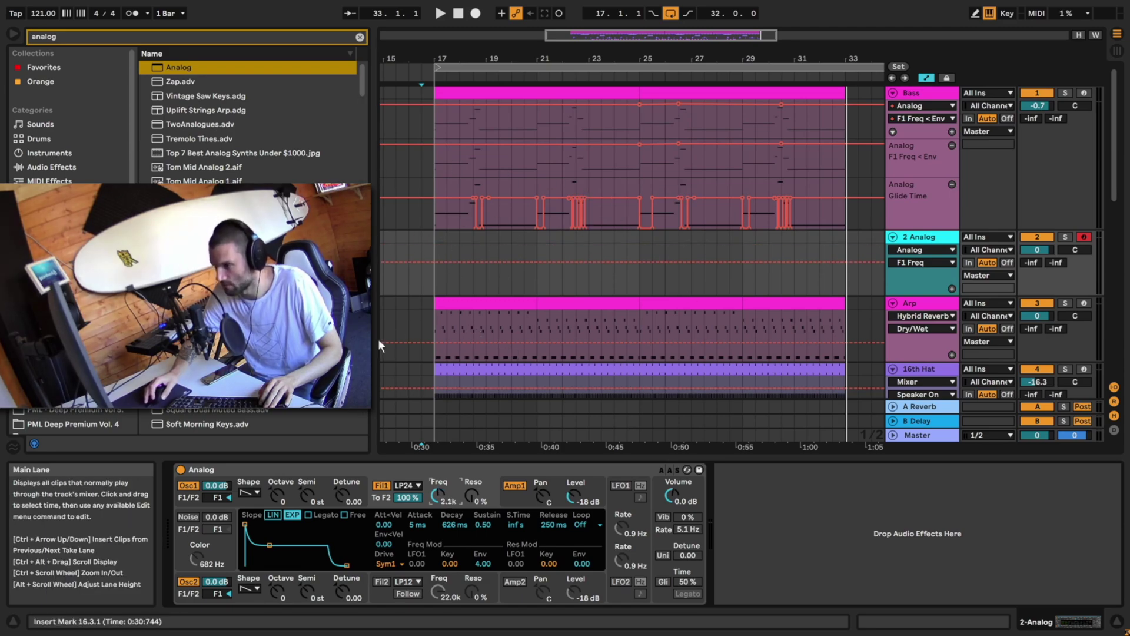
Create an eight-bar MIDI clip at bar 17 on the Analog track and enter a two-bar F#2 note at its start.
click(446, 236)
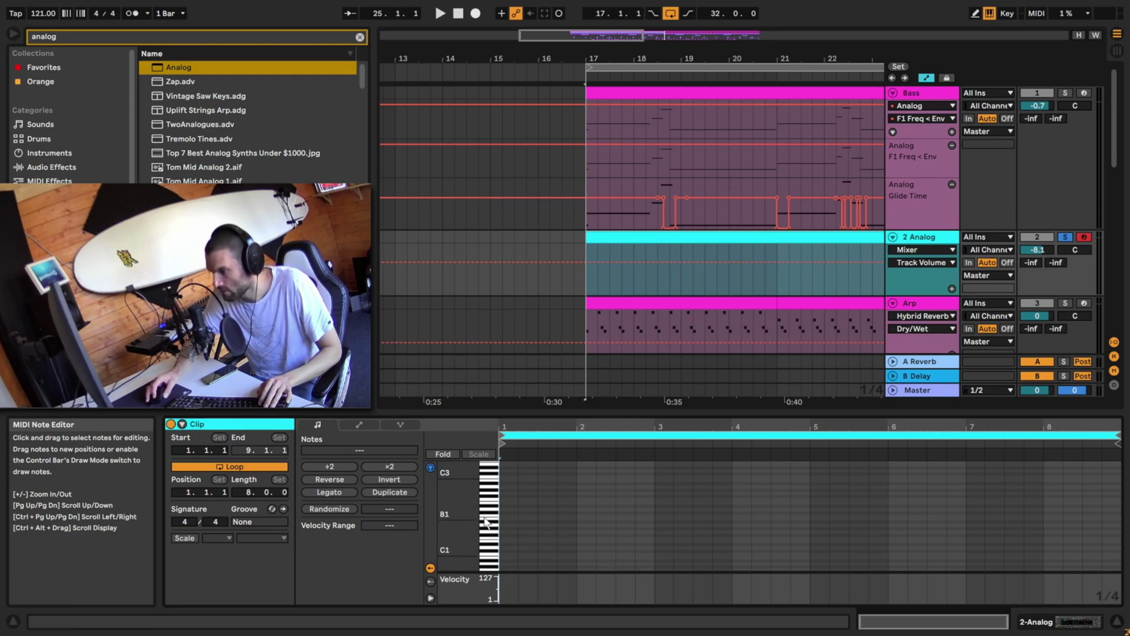
click(508, 524)
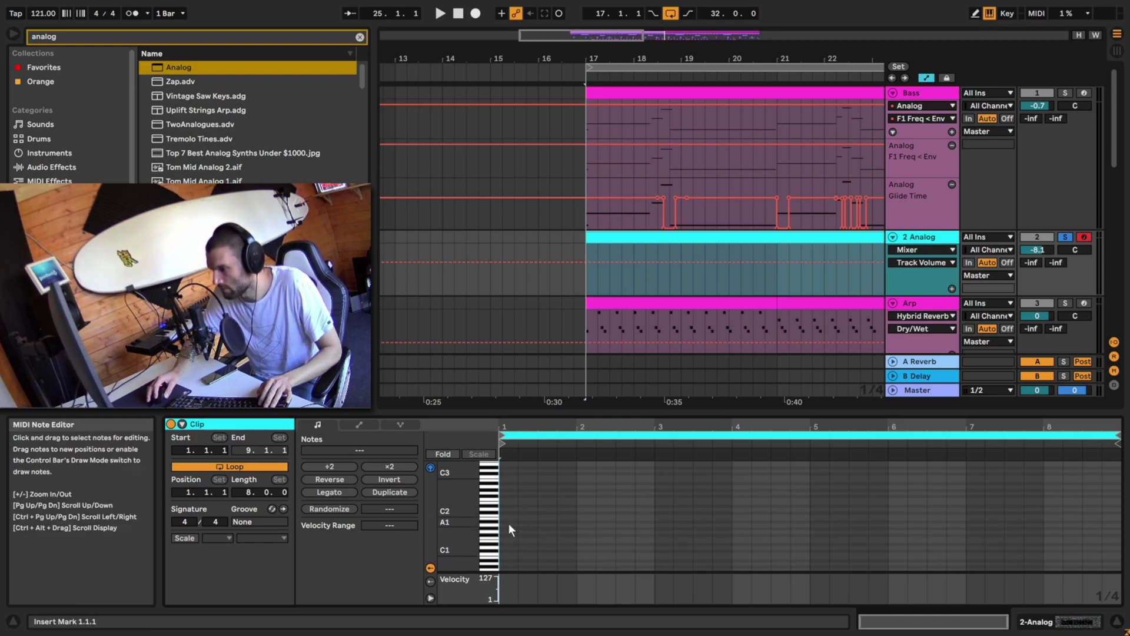
double_click(510, 495)
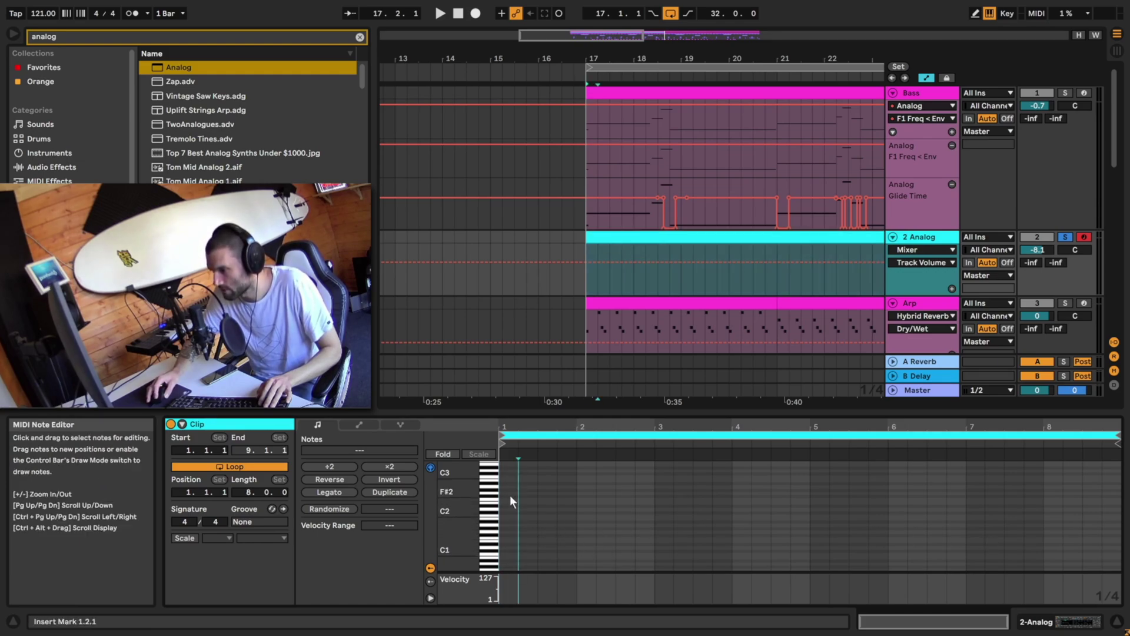
drag(517, 496, 661, 505)
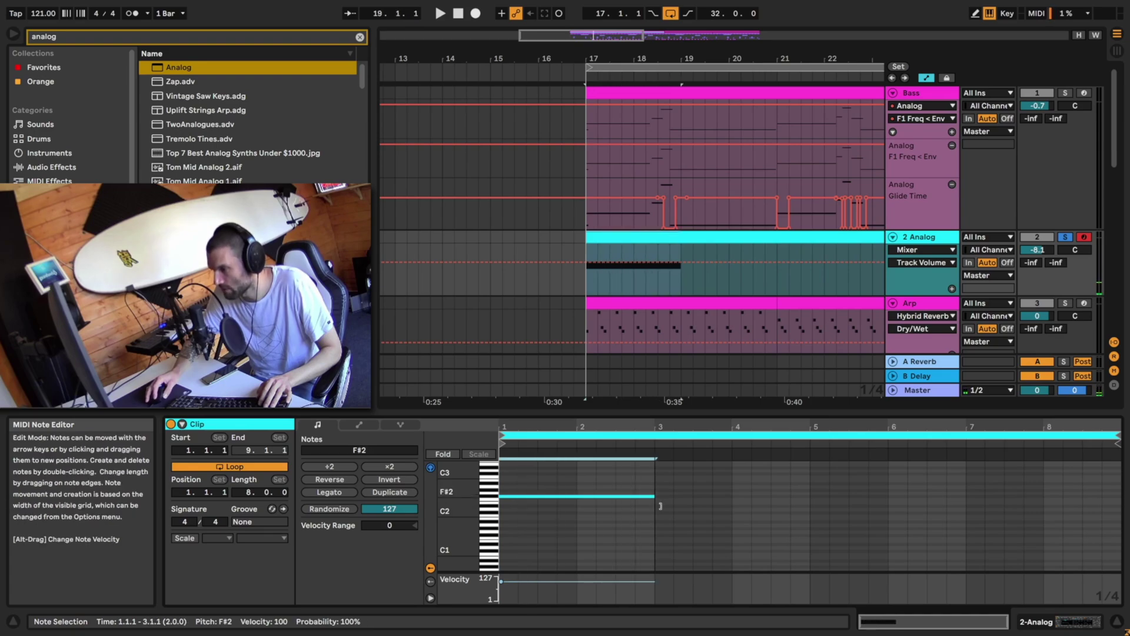
Shorten the F#2 note to 2.2.1 and add C#3 at 2.2.1, C#4 at 2.3.1 and A#1 from 2.4.1 to 5.1.1.
scroll(612, 507, up, 2)
double_click(604, 503)
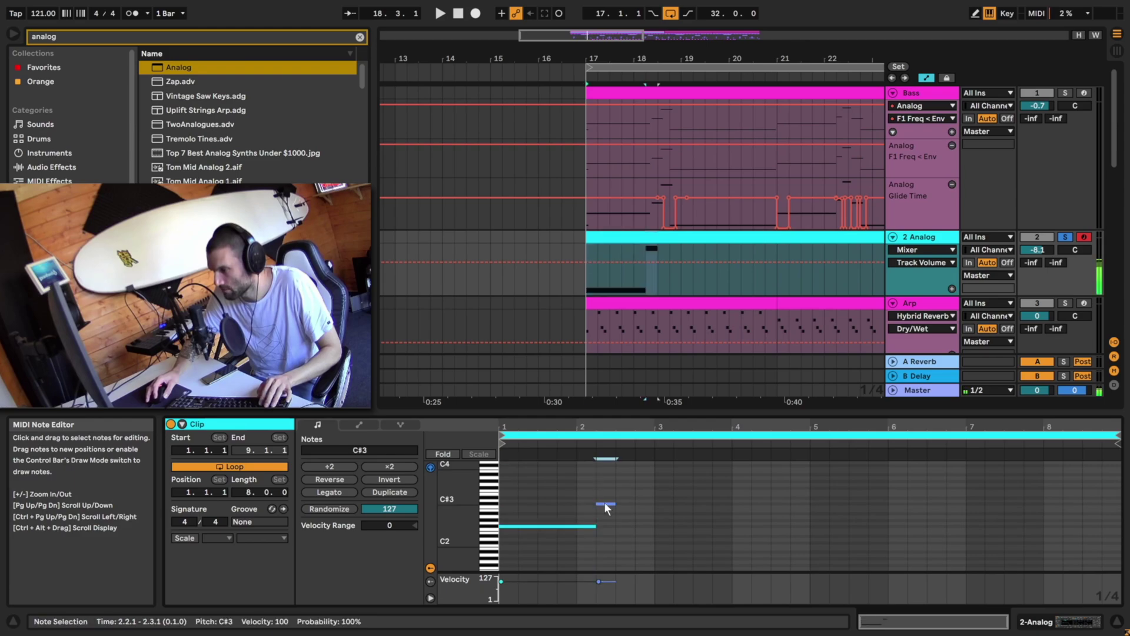
scroll(615, 501, up, 2)
double_click(622, 496)
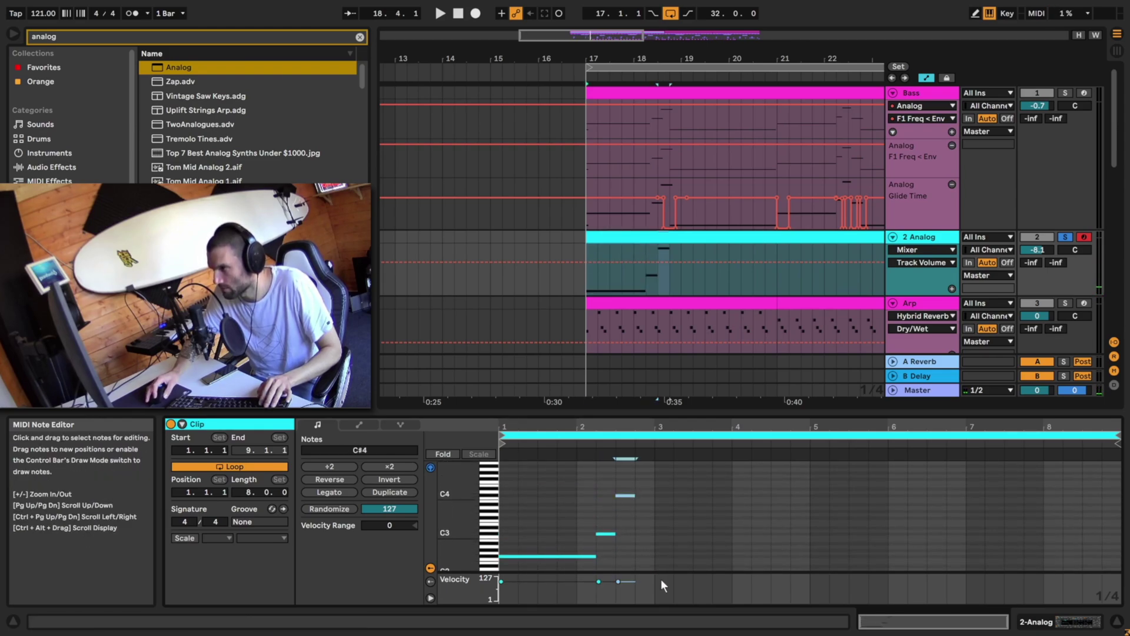
scroll(672, 550, down, 2)
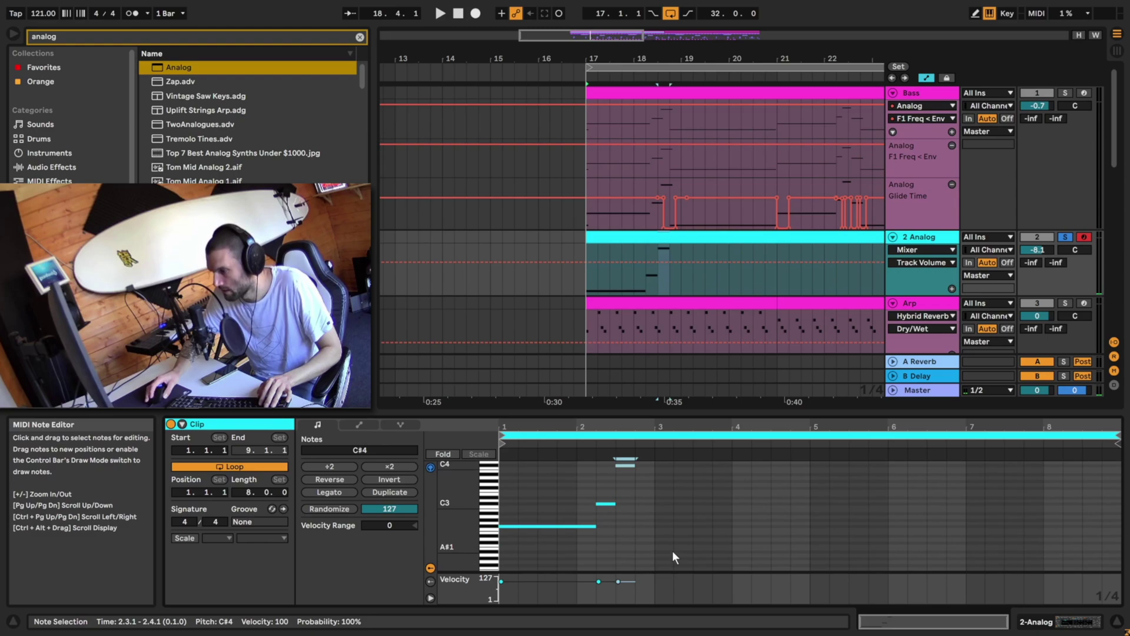
double_click(641, 552)
drag(655, 552, 823, 567)
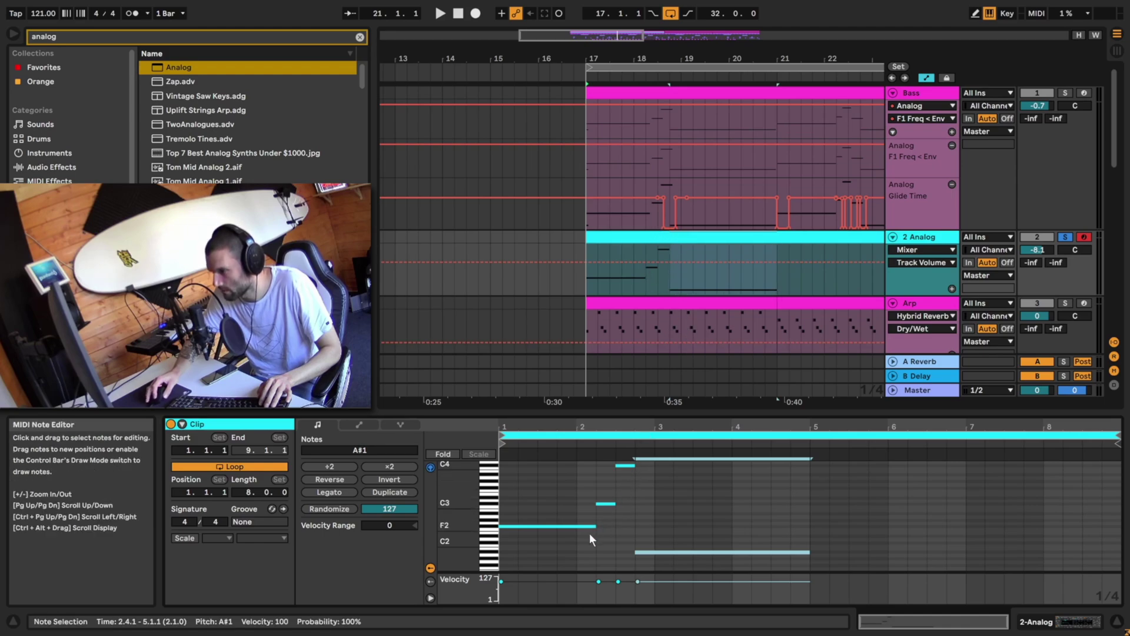
Extend the F#2 note to 2.2.3, shift the C#3 to 2.2.3 and the C#4 to 2.3.2, and play the phrase.
drag(611, 427, 611, 456)
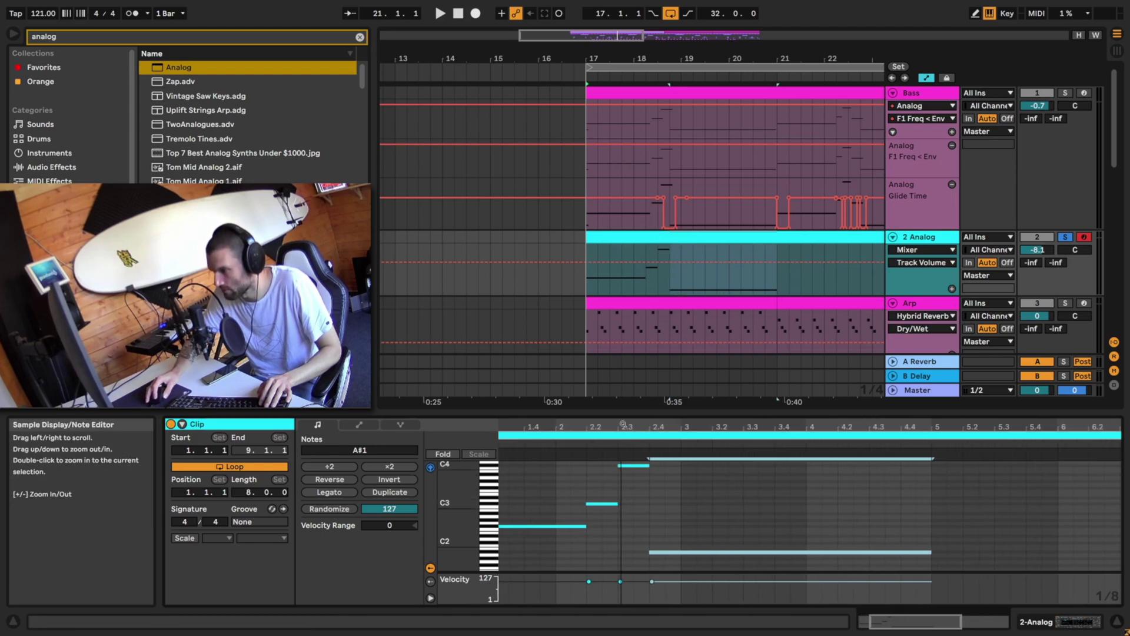
drag(588, 528, 622, 504)
click(606, 504)
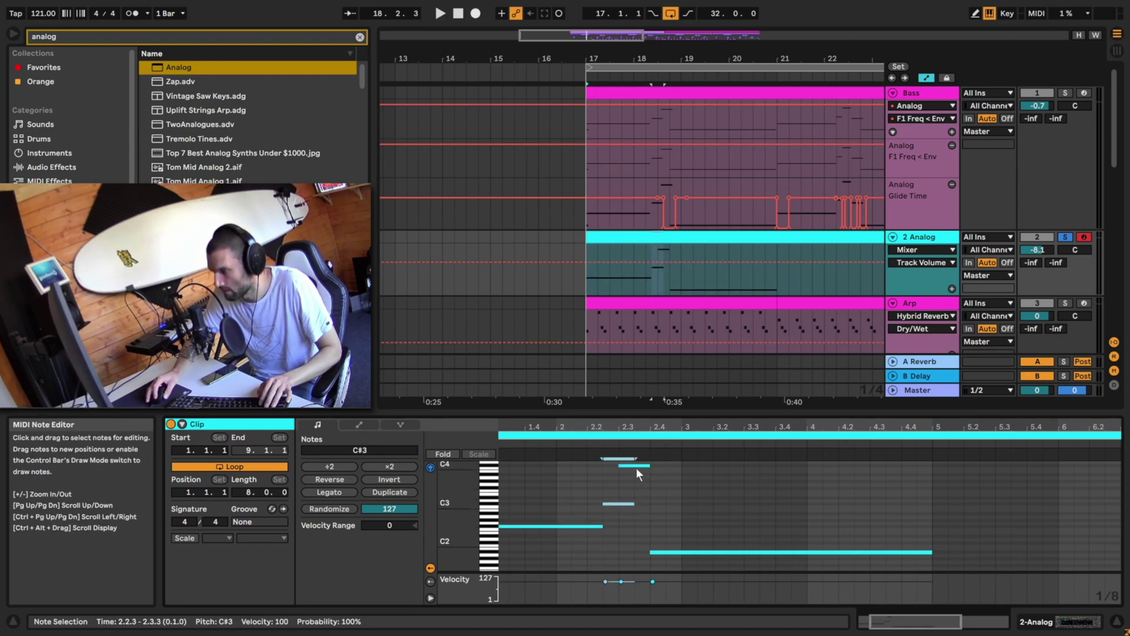
drag(636, 465, 650, 466)
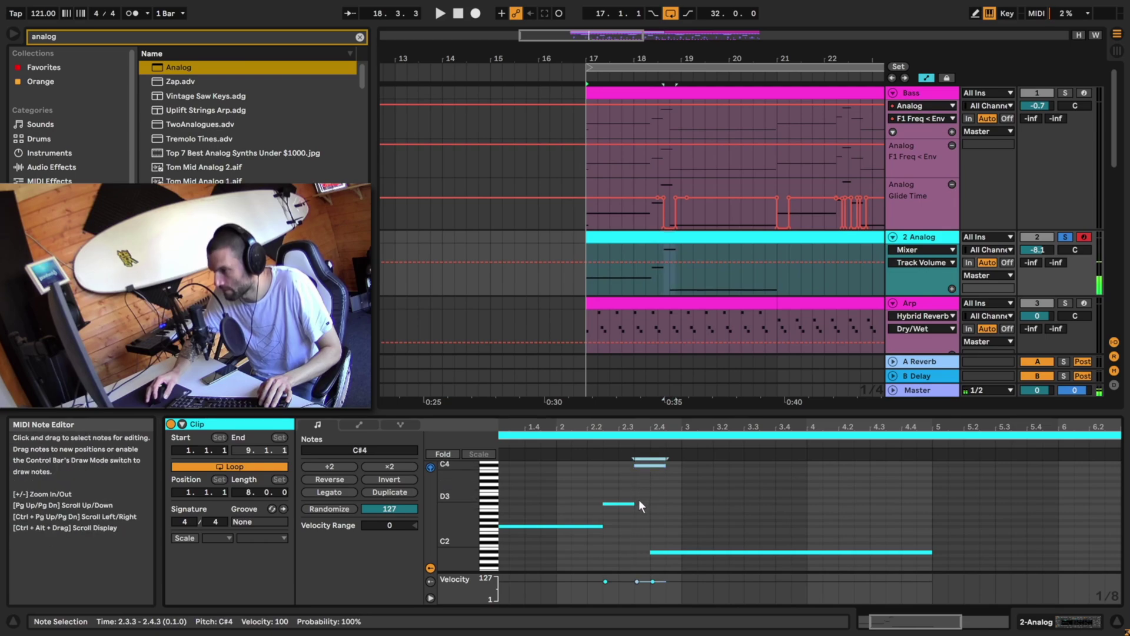
key(space)
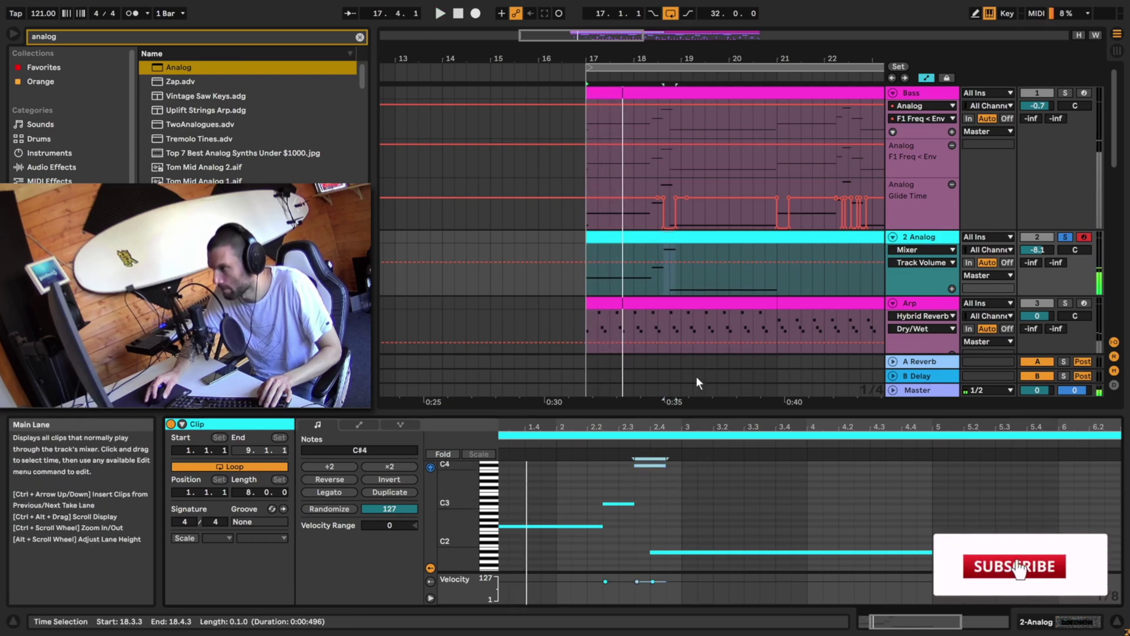
drag(654, 426, 631, 469)
key(space)
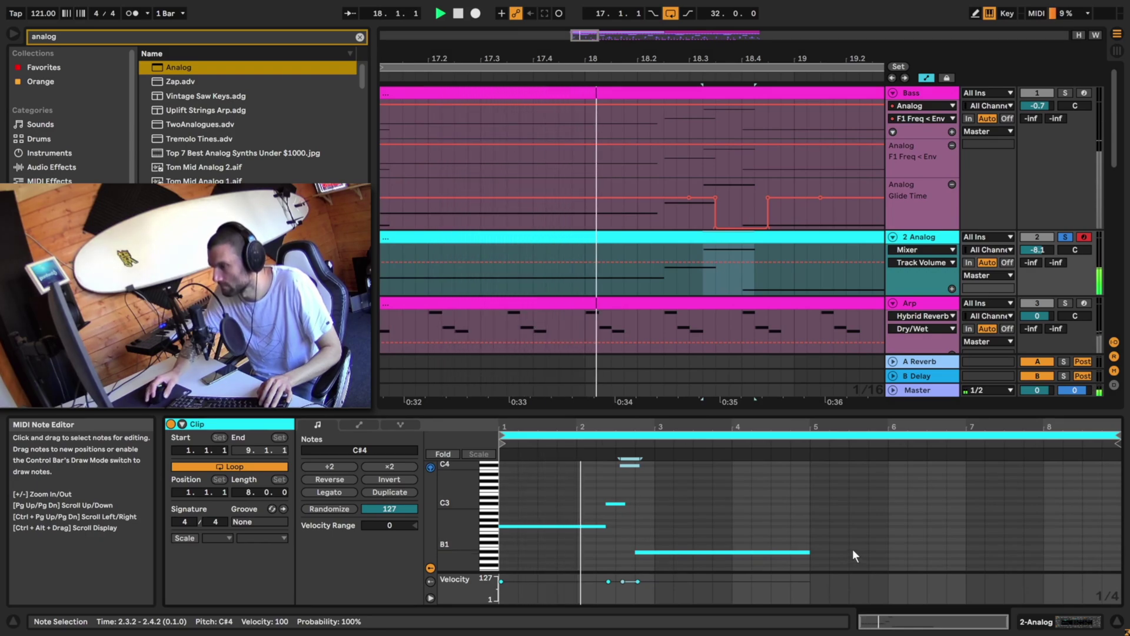
Duplicate all notes of the four-bar phrase so they repeat from bar 5 to the end of the clip.
click(750, 525)
key(x)
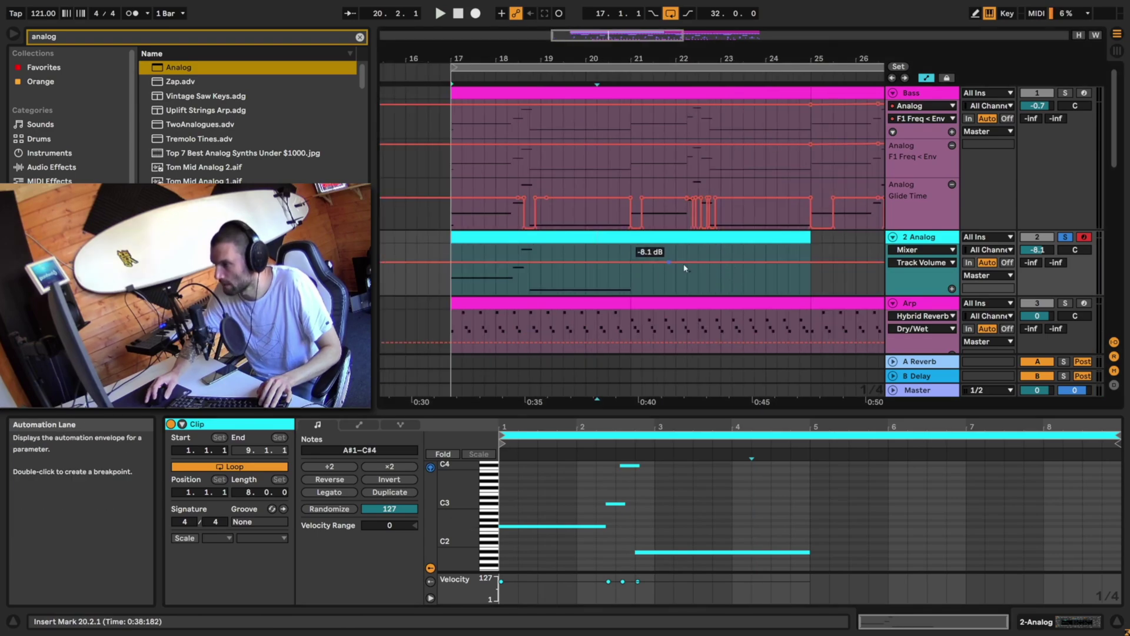
click(637, 241)
click(544, 526)
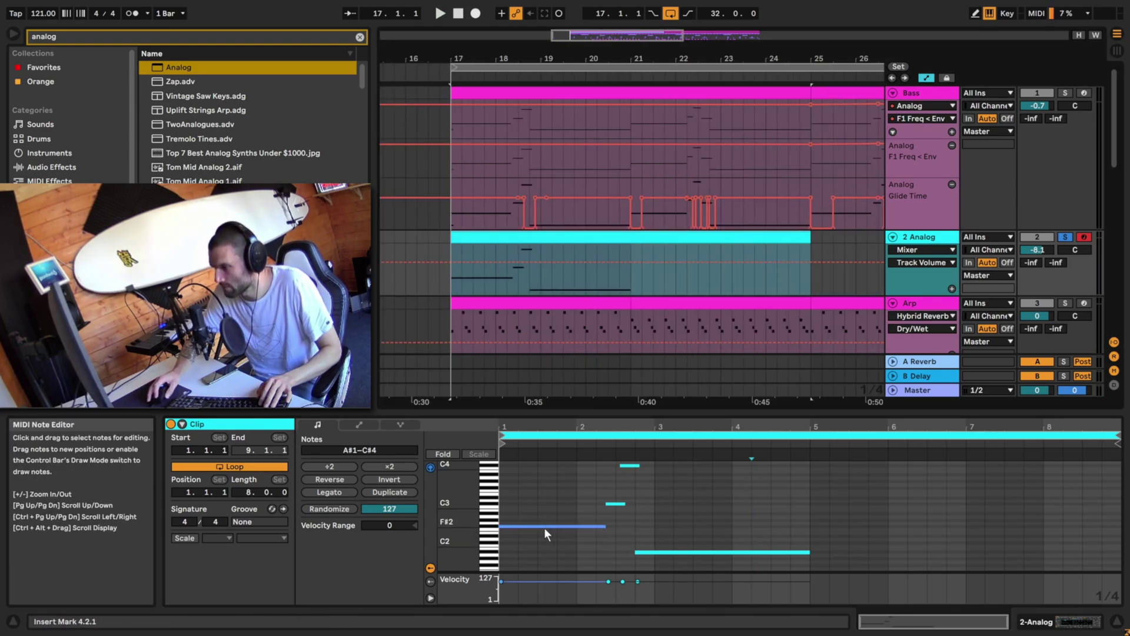
drag(763, 553, 533, 453)
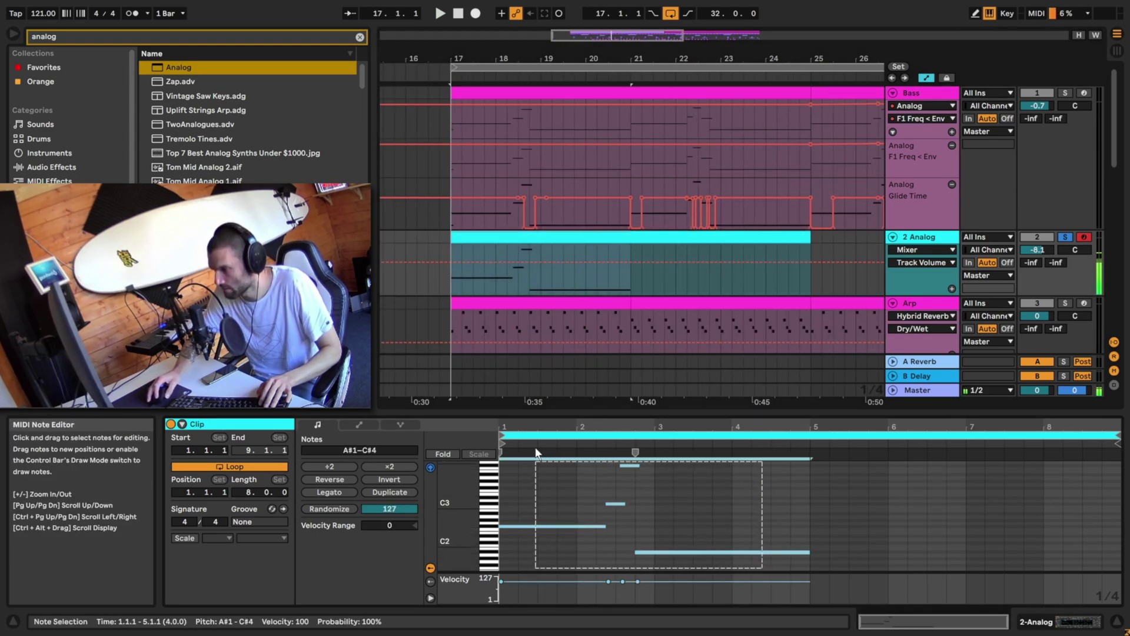
key(ctrl+d)
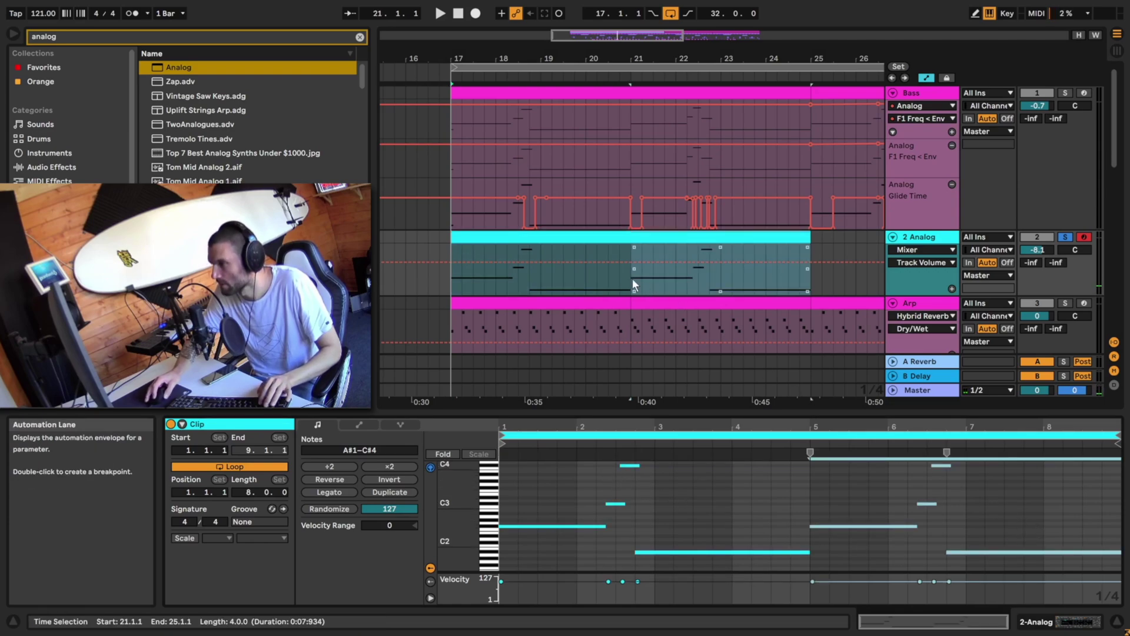
In the repeated phrase, end the F#2 at 6.2.1, place a D#3 there and add a D#4 from 6.2.3 to 6.3.2.
click(709, 282)
drag(947, 426, 947, 471)
drag(867, 525, 907, 489)
double_click(846, 498)
scroll(891, 513, up, 2)
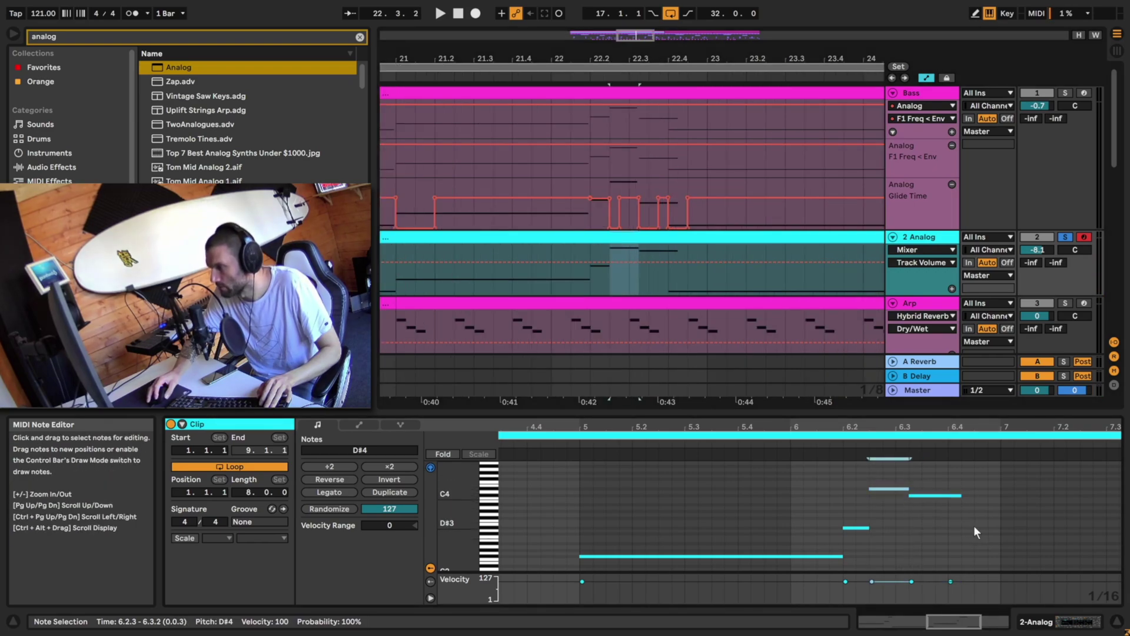
Lower the C#4 note at 6.3.2 by an octave to C#3 and play the clip from bar 5.
scroll(941, 511, down, 2)
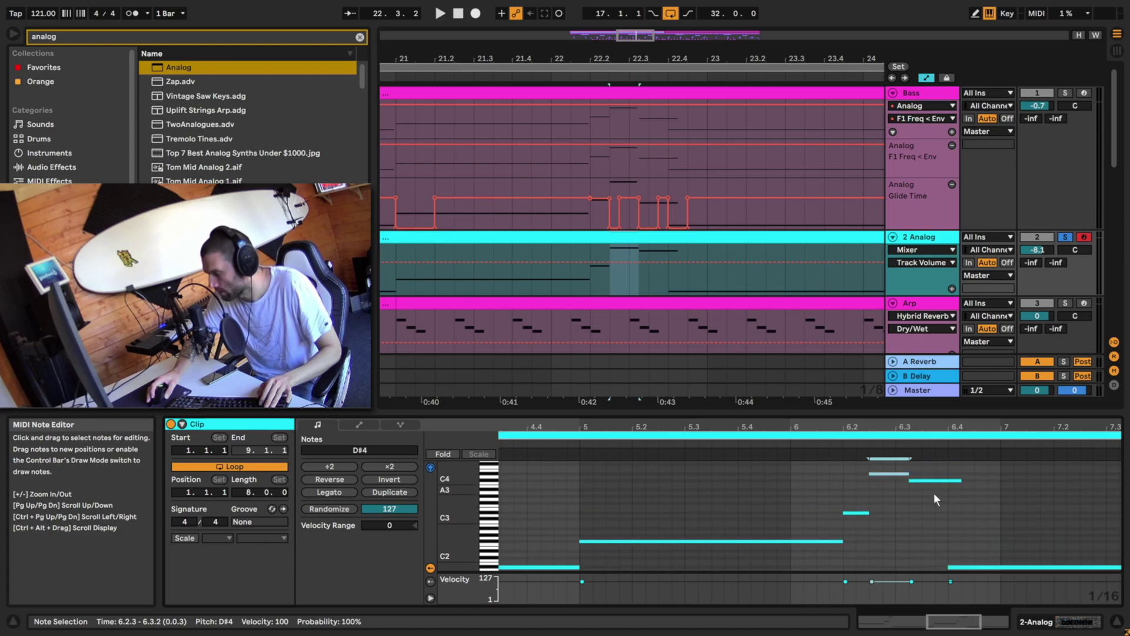
click(927, 485)
drag(929, 489, 933, 526)
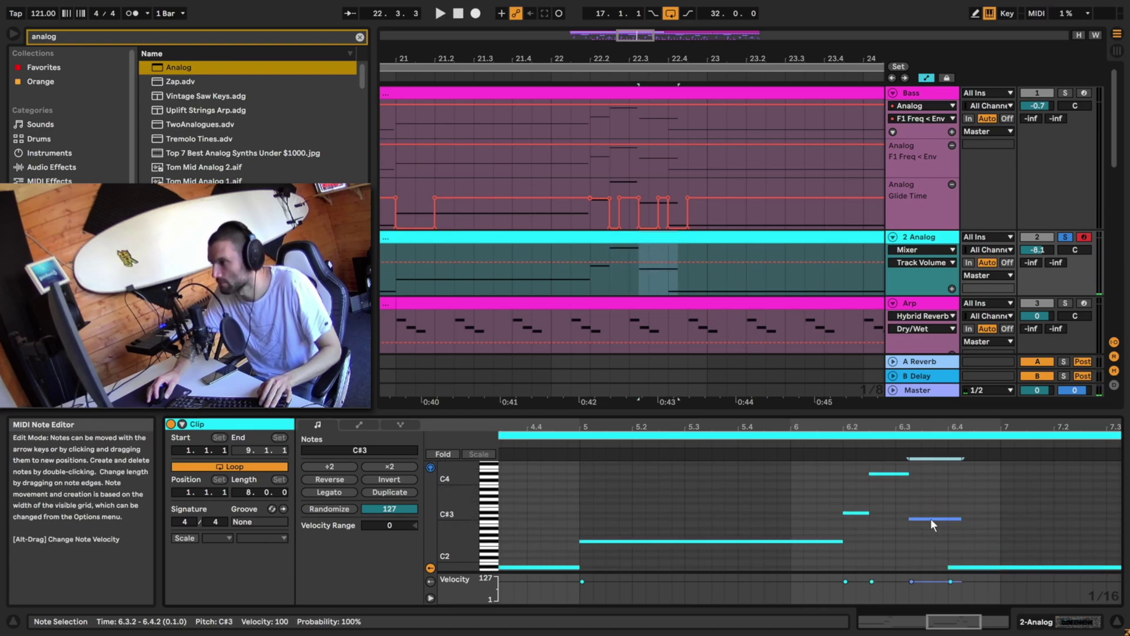
click(963, 522)
click(971, 566)
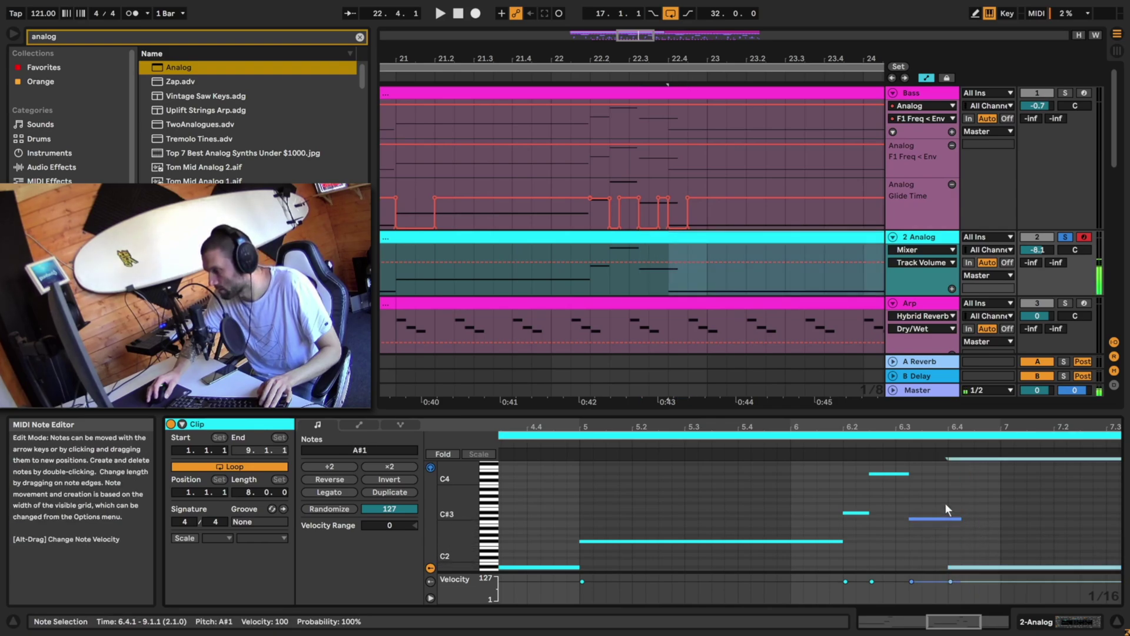
drag(951, 427, 951, 412)
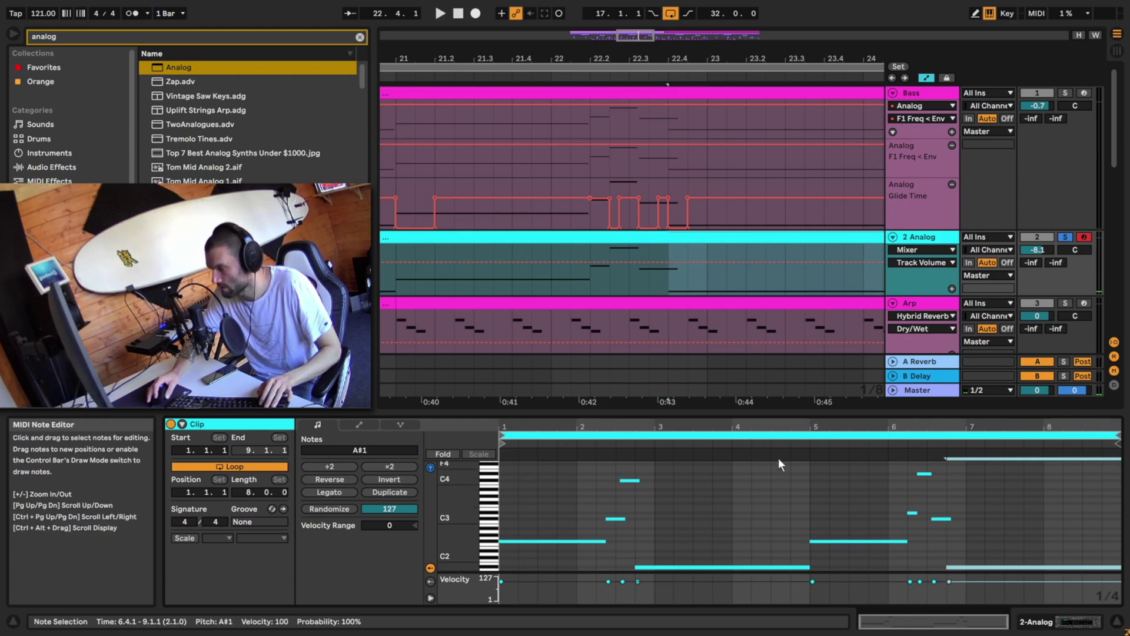
click(811, 443)
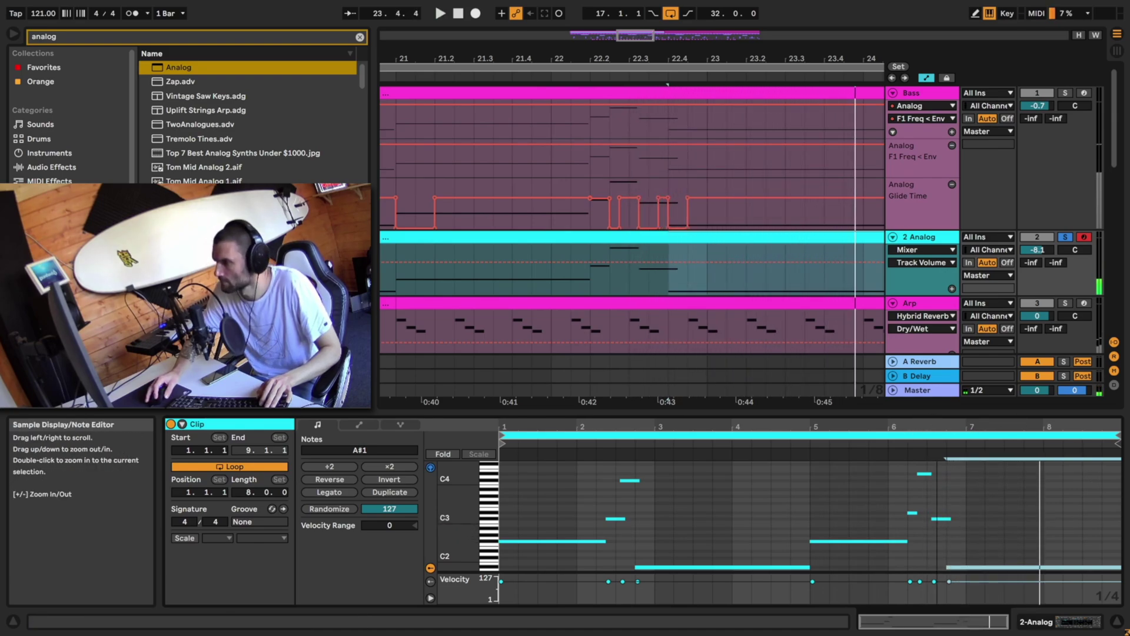
Extend the looped Analog clip to bar 33 and consolidate it into one 16-bar clip.
drag(719, 58, 657, 18)
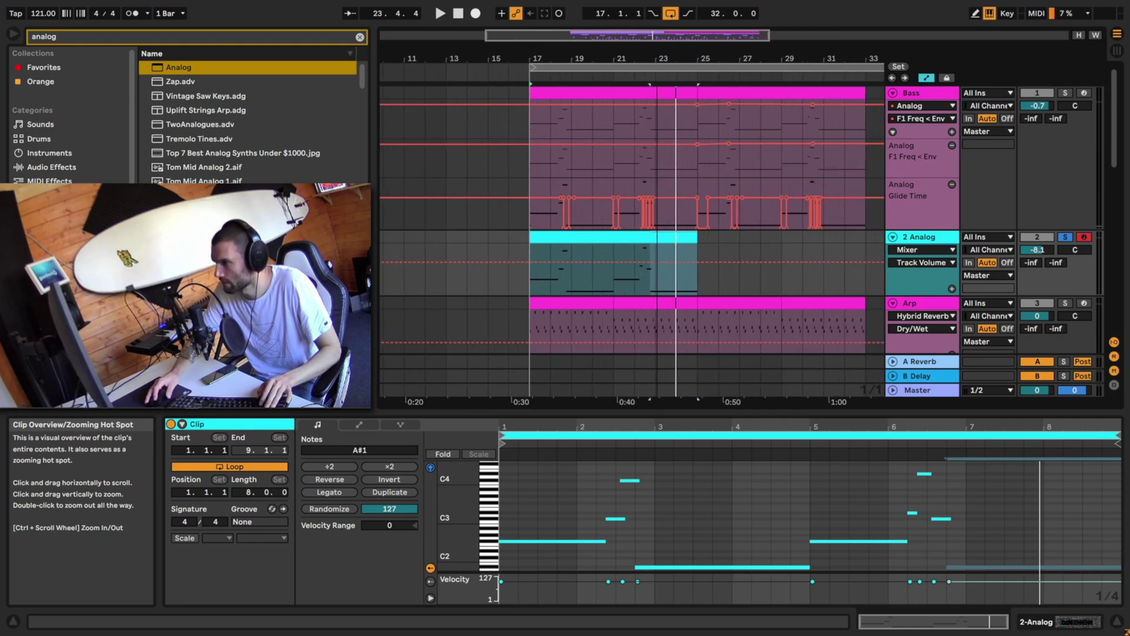
click(685, 237)
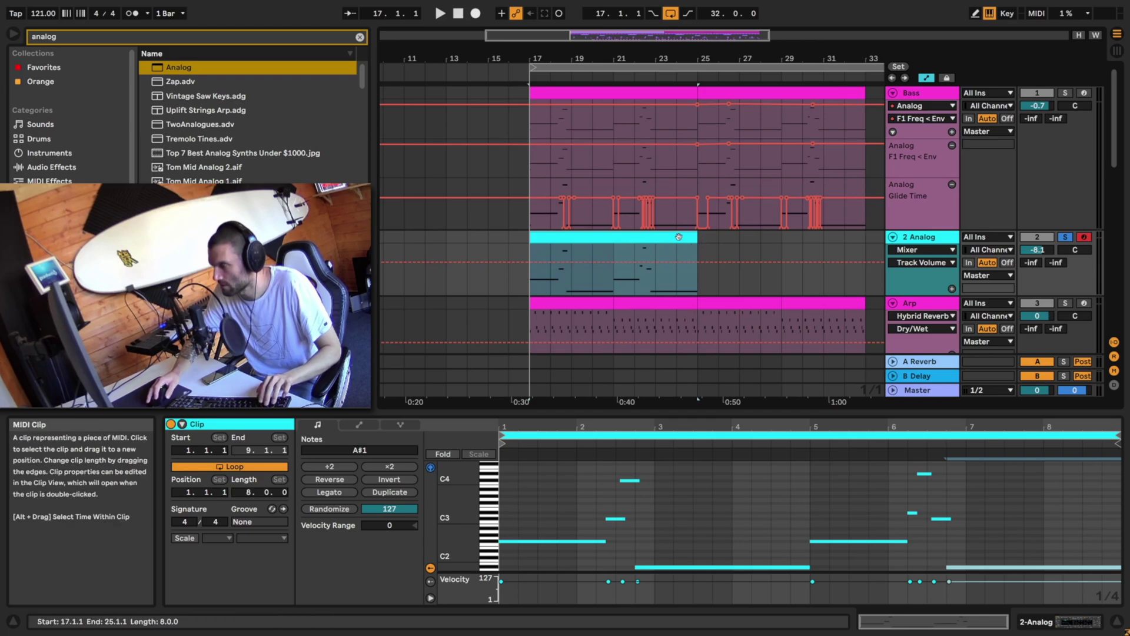
drag(698, 237, 840, 244)
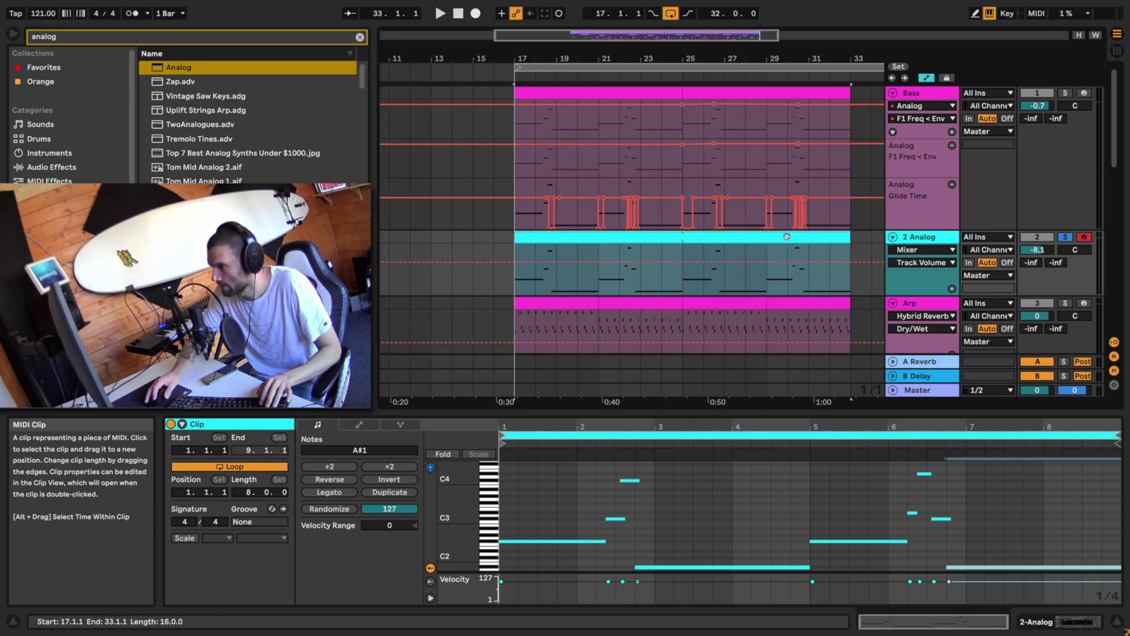
click(710, 239)
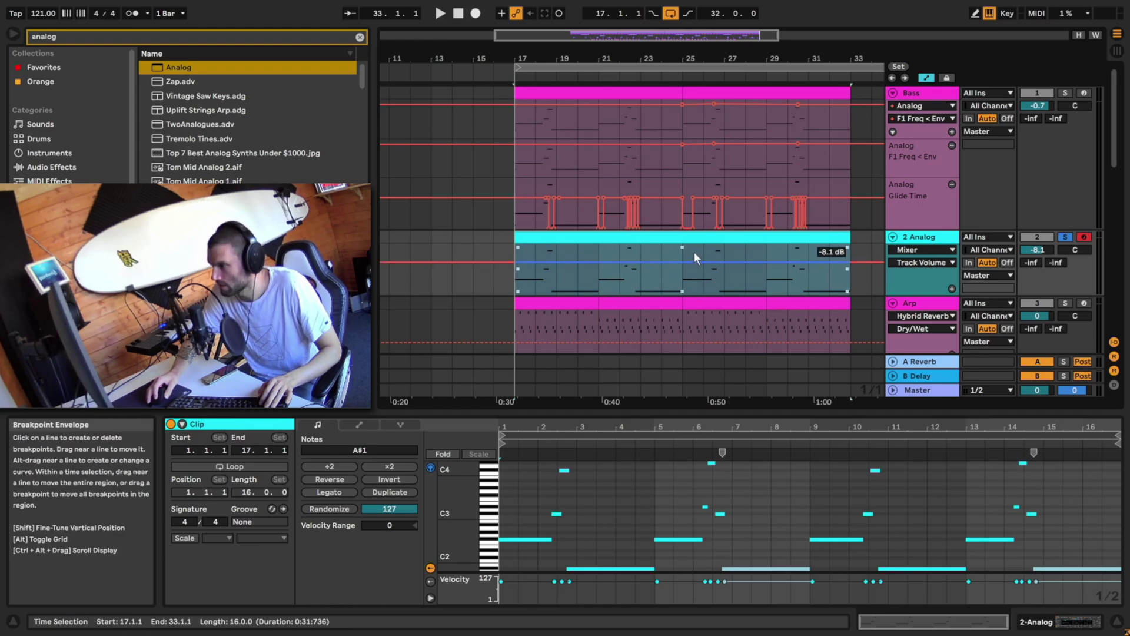
Show the Analog synth's device settings for the new Analog track.
double_click(928, 241)
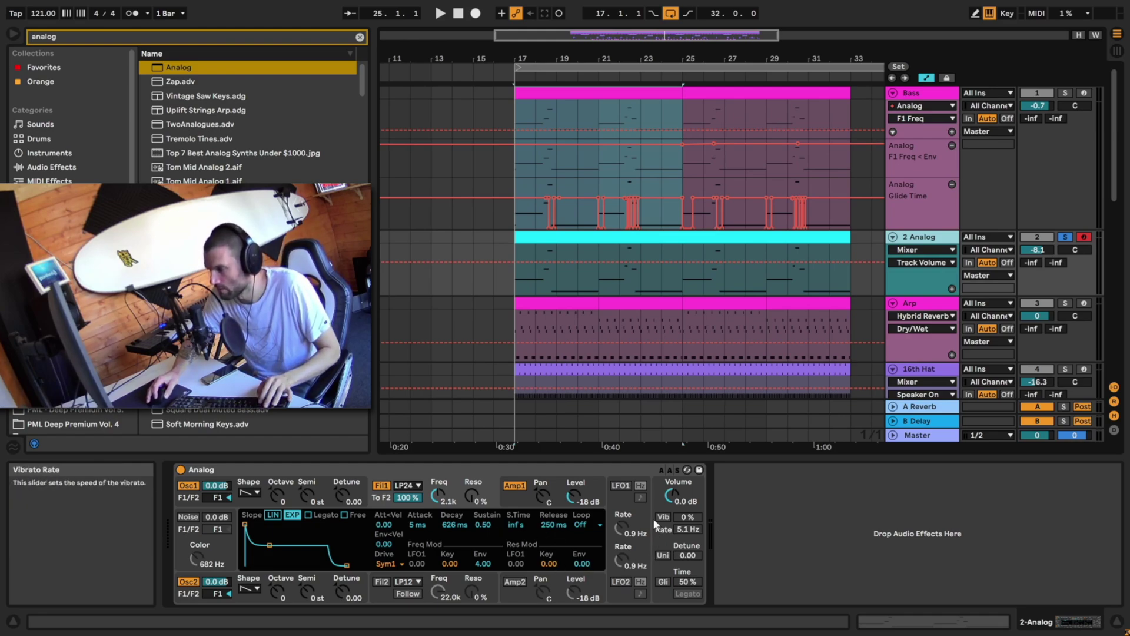
Set the Analog synth's keyboard Voices to Mono and play its clip from bar 17.
click(661, 497)
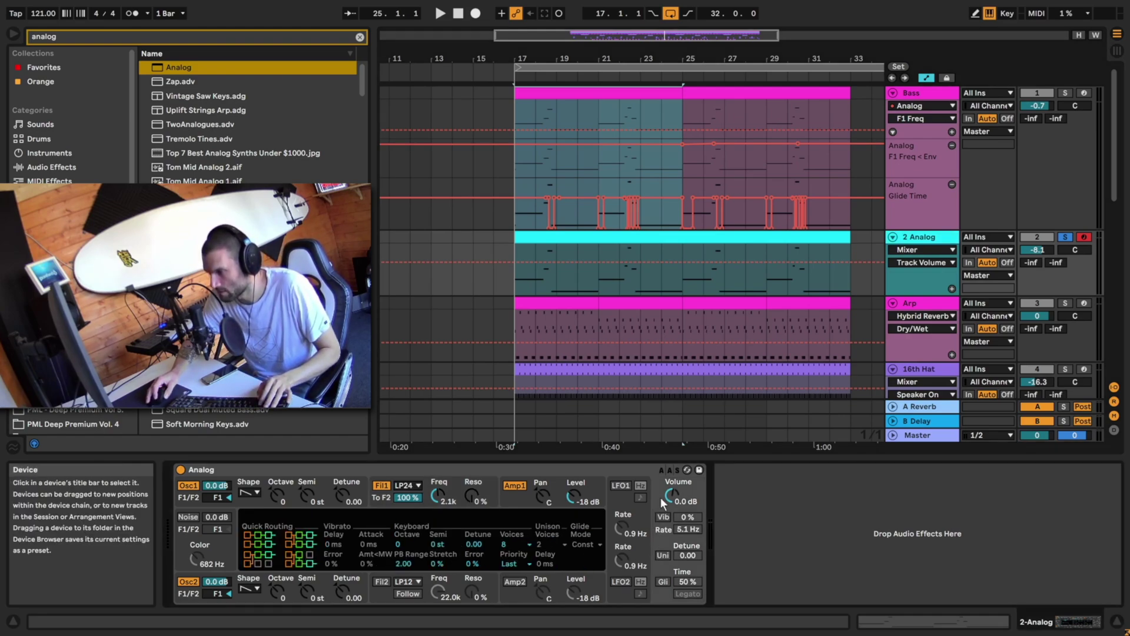
click(523, 544)
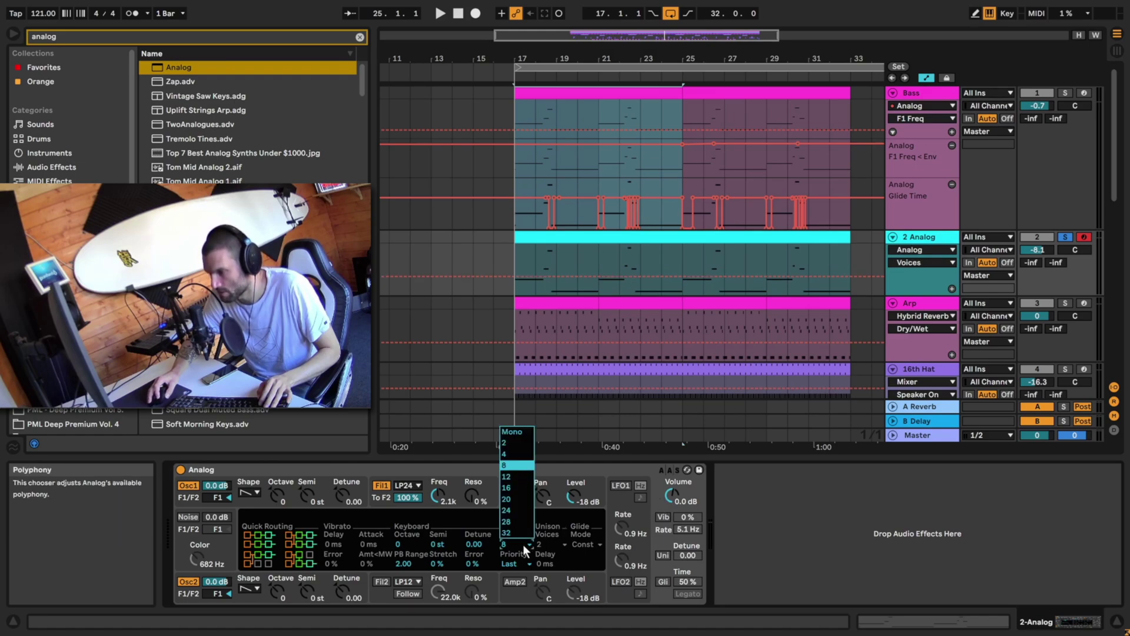
click(525, 436)
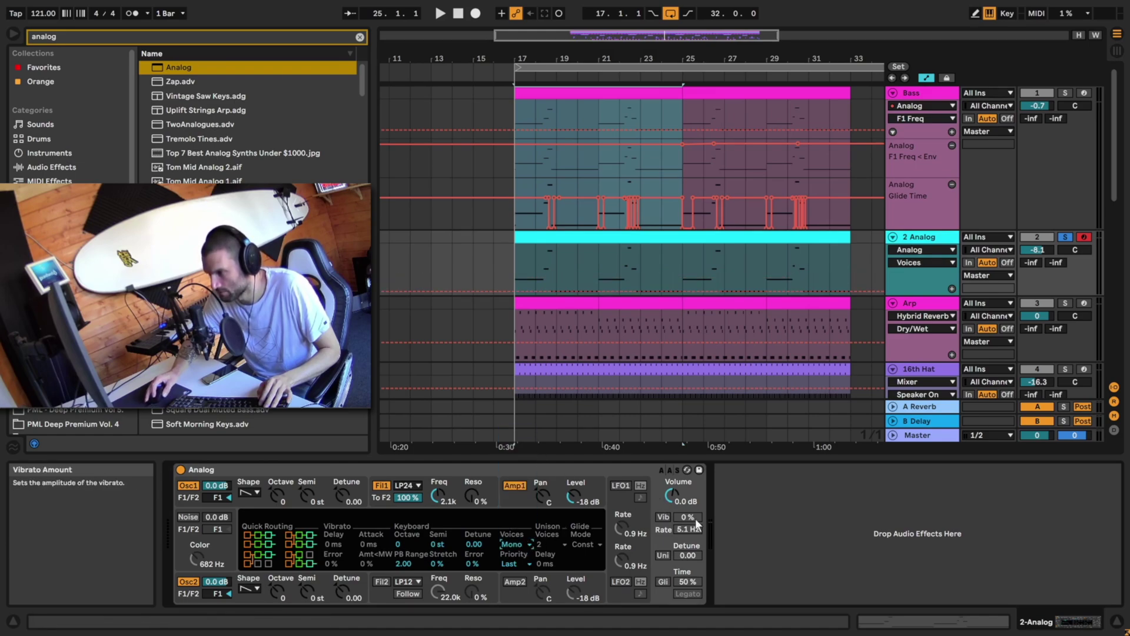
click(586, 238)
key(space)
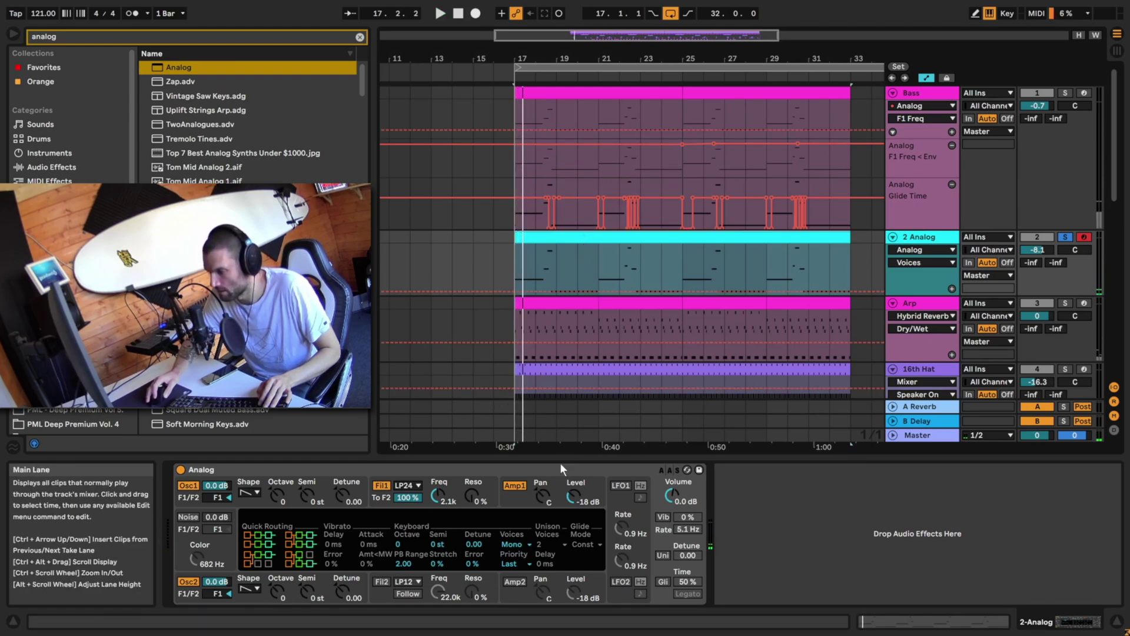
Enable Glide on the Analog synth, set its glide time to 62 %, and play the bass line from bar 17.
click(662, 581)
drag(684, 583, 683, 577)
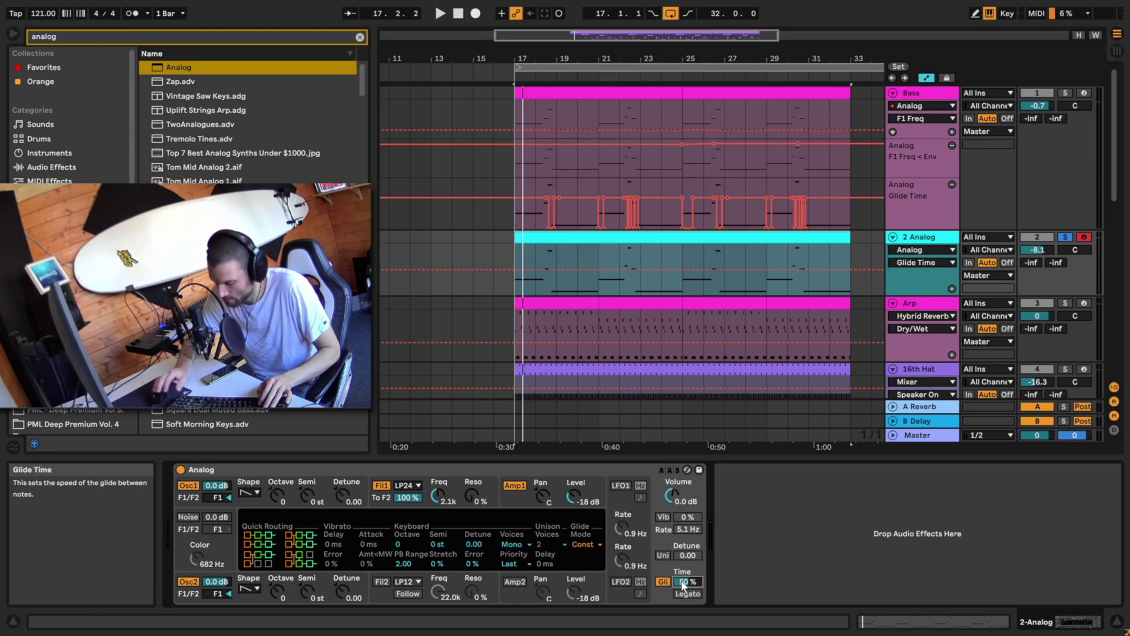
key(space)
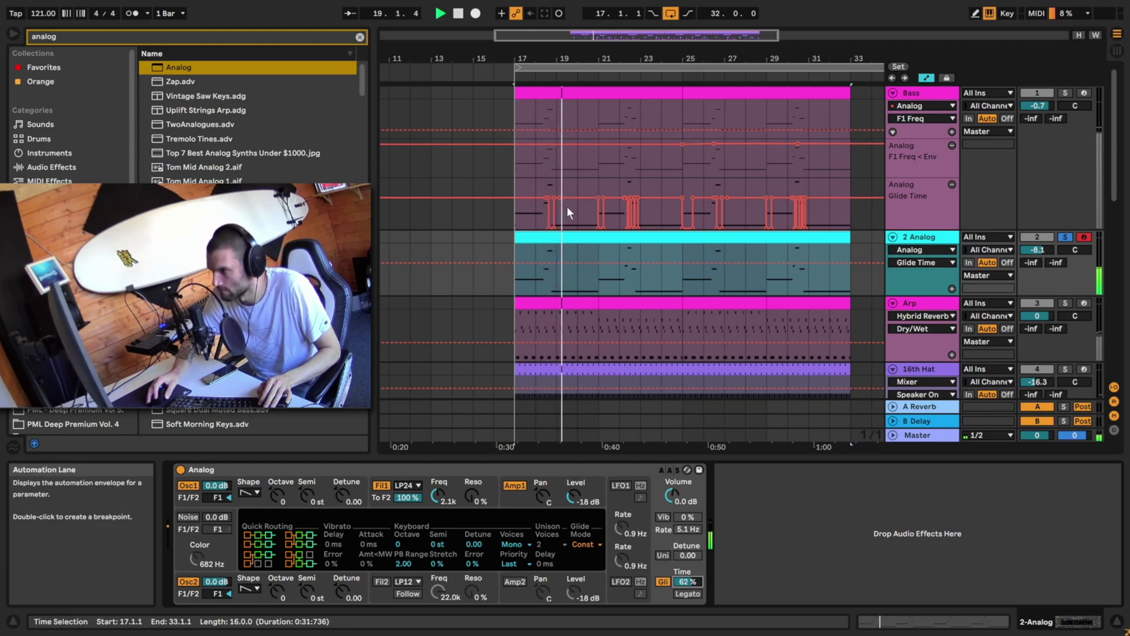
key(space)
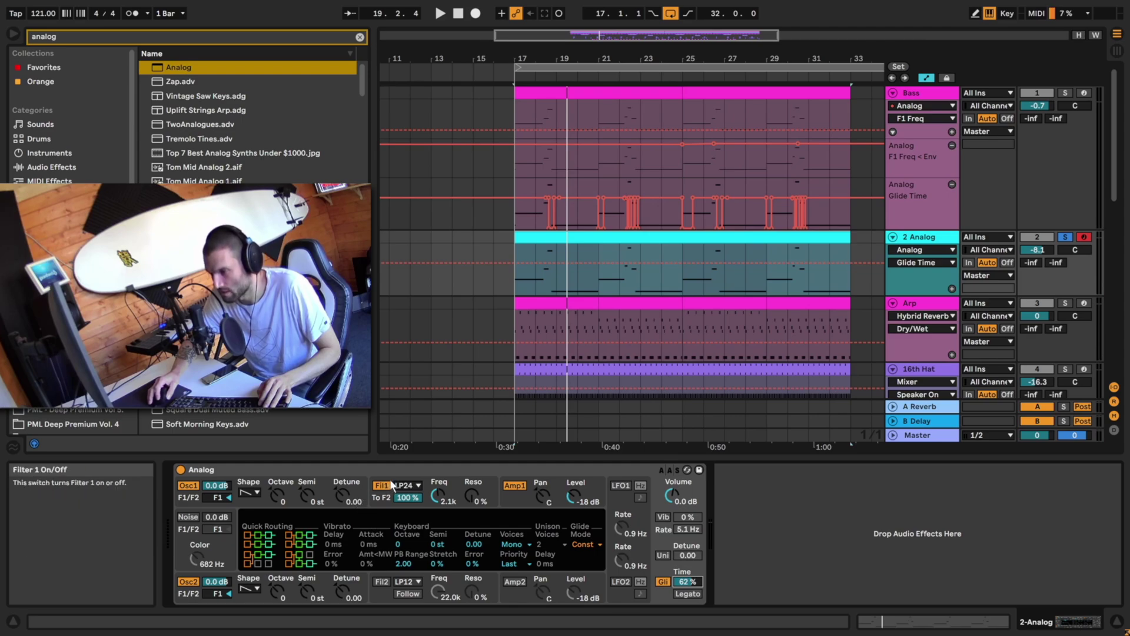
Enable Legato on the Amp 1 and Filter 1 envelopes of the Analog synth.
click(519, 500)
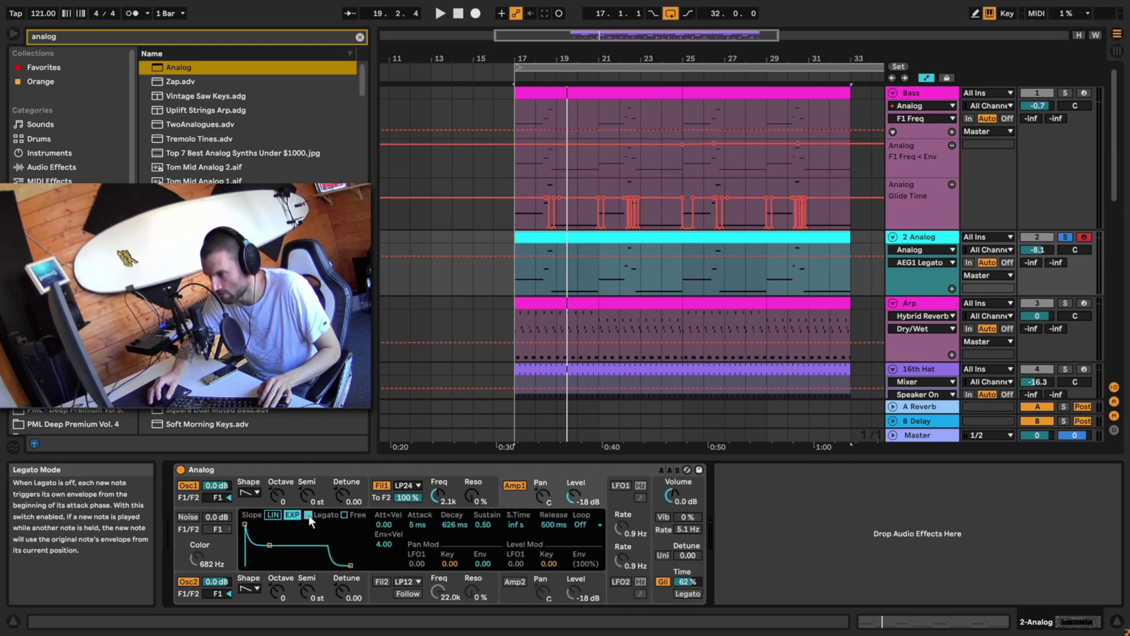
click(454, 485)
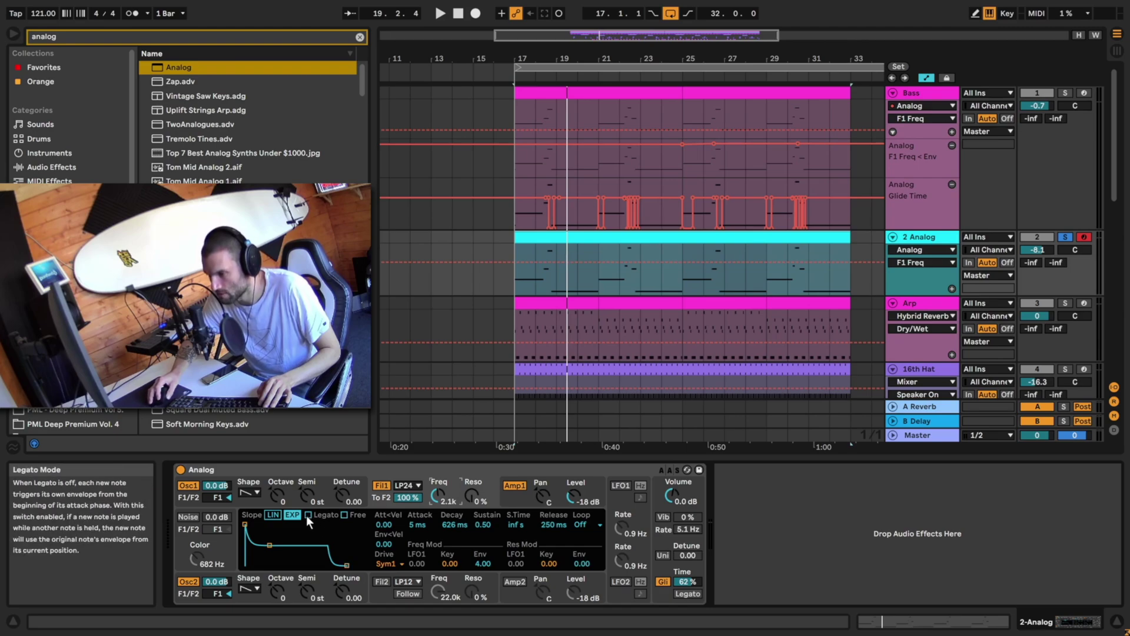
click(307, 515)
Examine the overlapping notes around 2.2 to 2.4 in the 2 Analog clip and play it from bar 18.
double_click(584, 237)
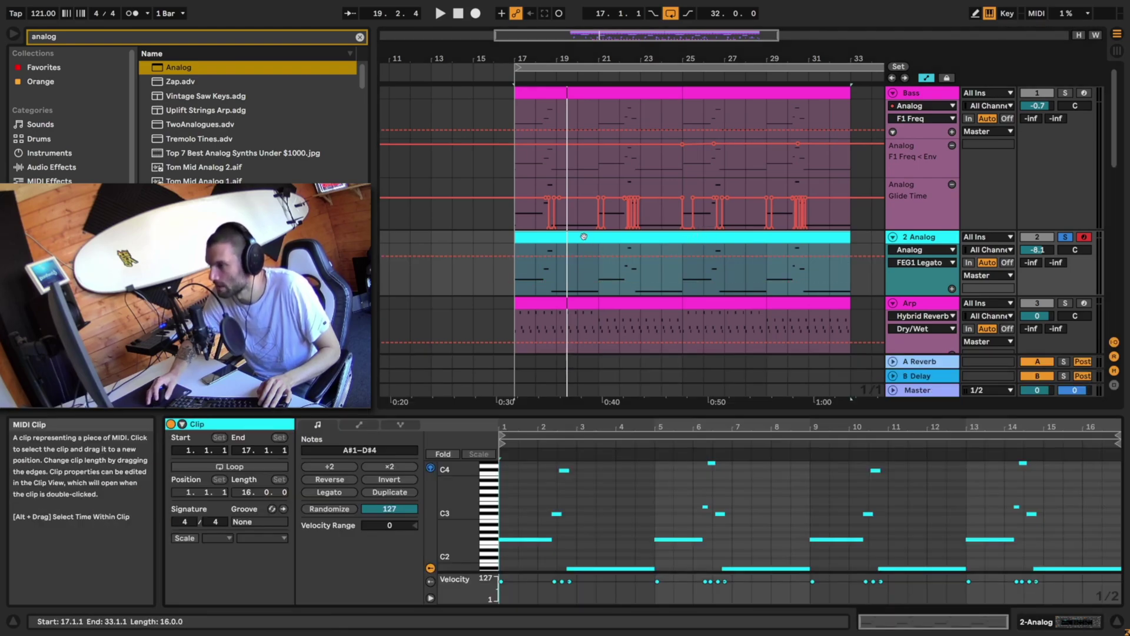
drag(566, 424, 587, 532)
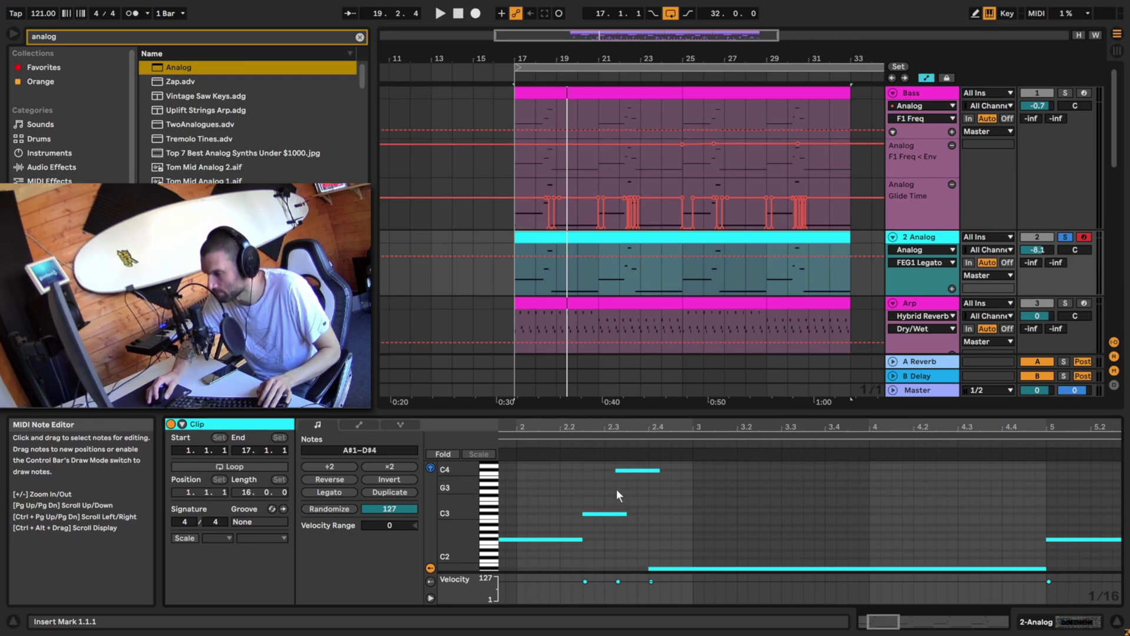
click(534, 278)
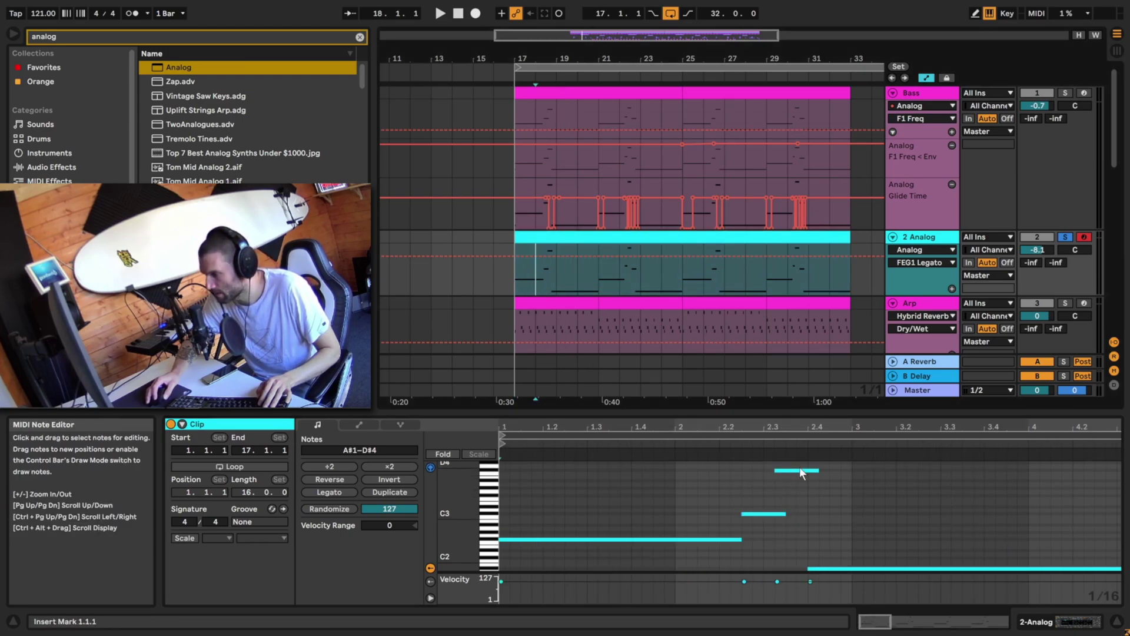
key(space)
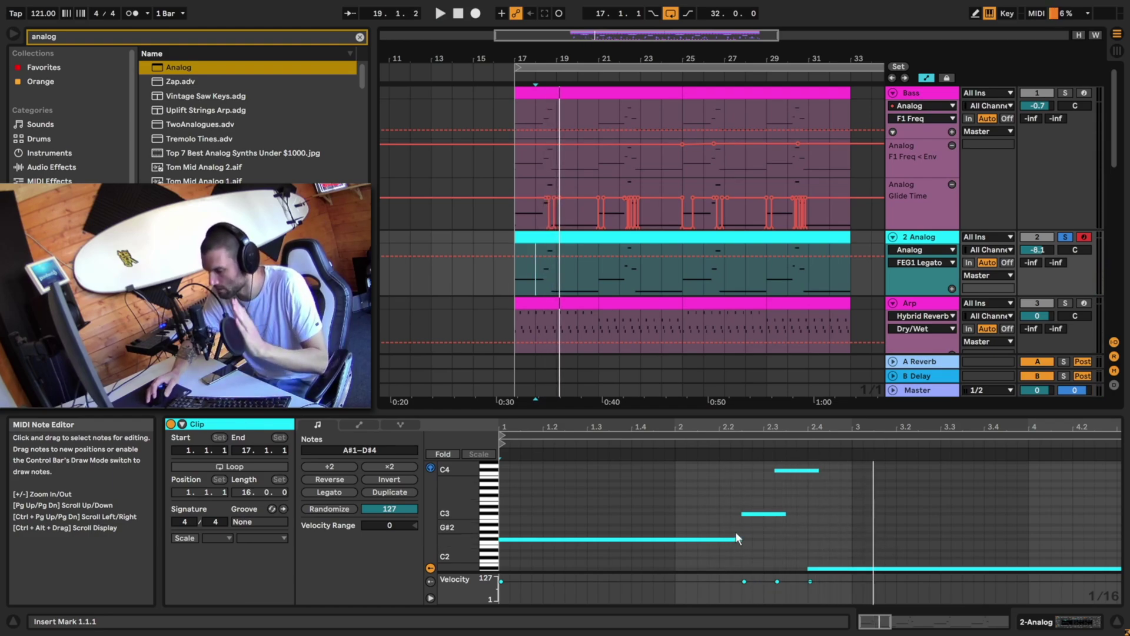
drag(736, 538, 742, 538)
Turn off Legato on the Filter 1 and Amp 1 envelopes and play the line from bar 18.
double_click(930, 238)
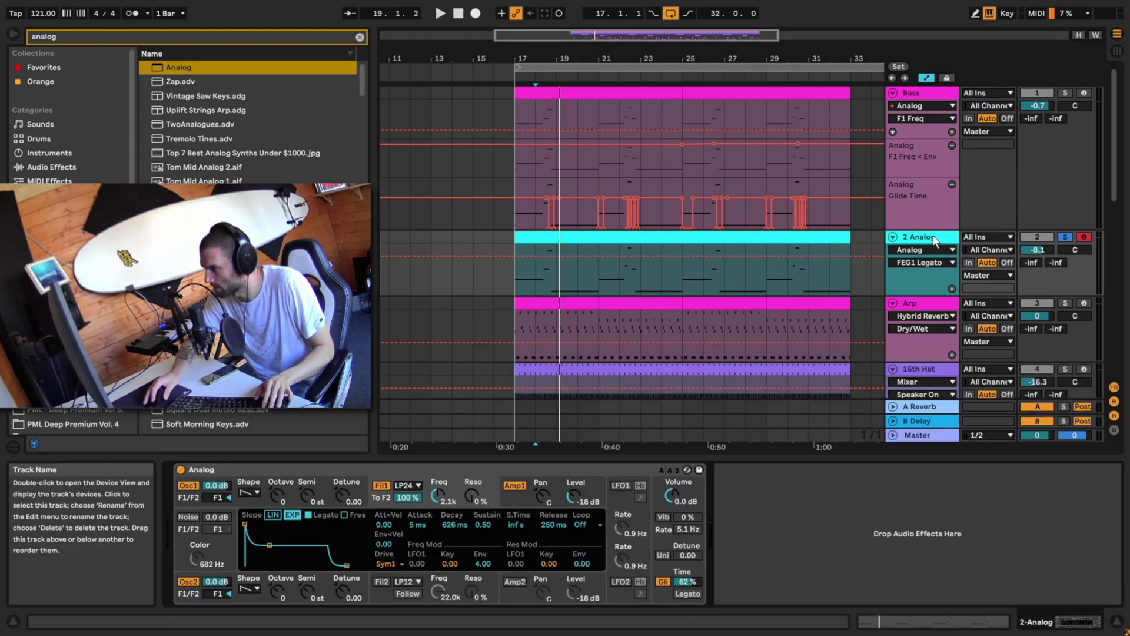
click(307, 515)
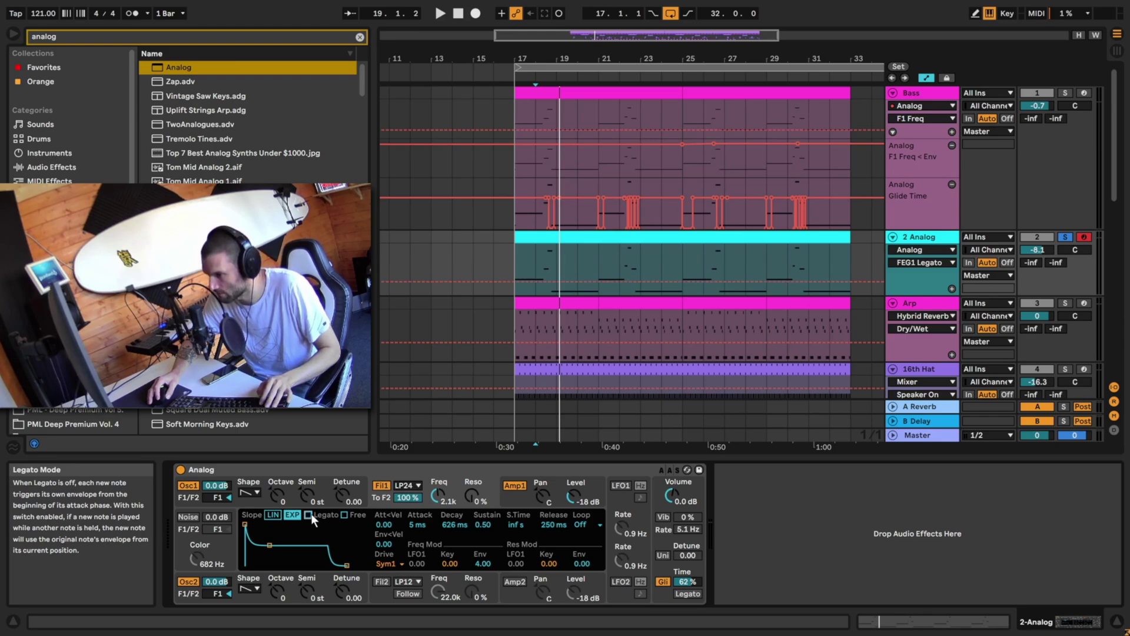
click(511, 501)
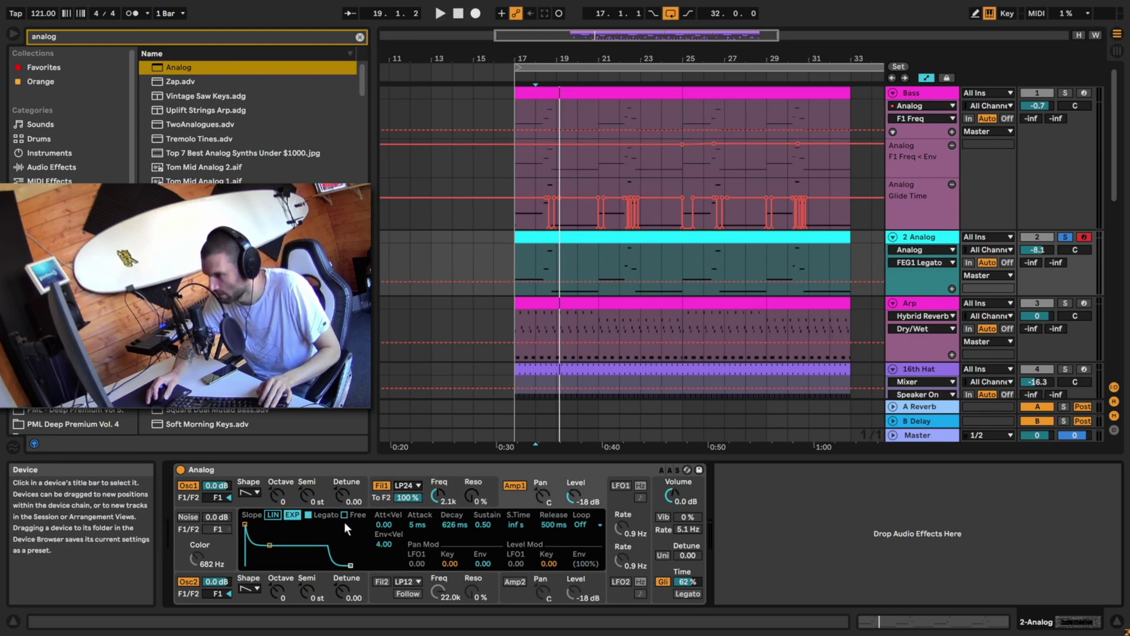
key(space)
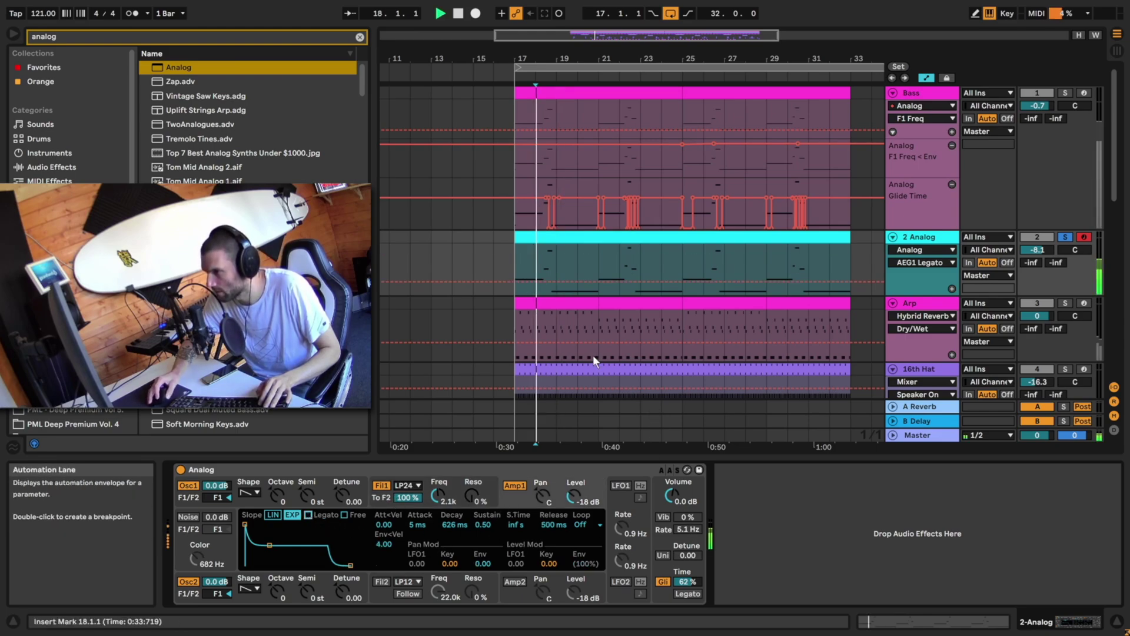
key(space)
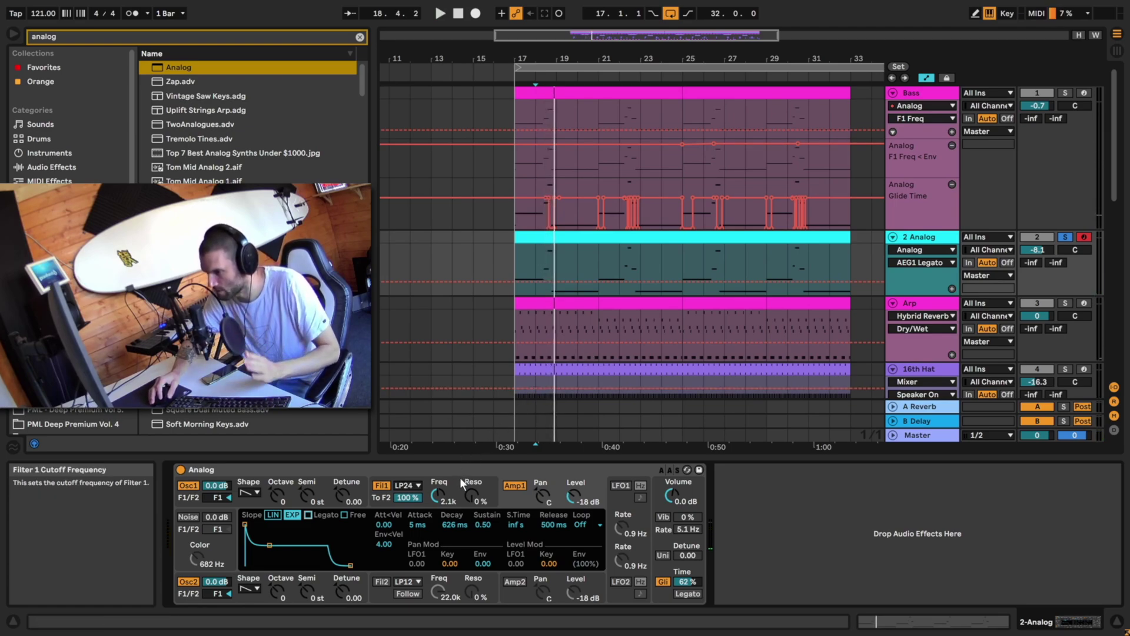
key(space)
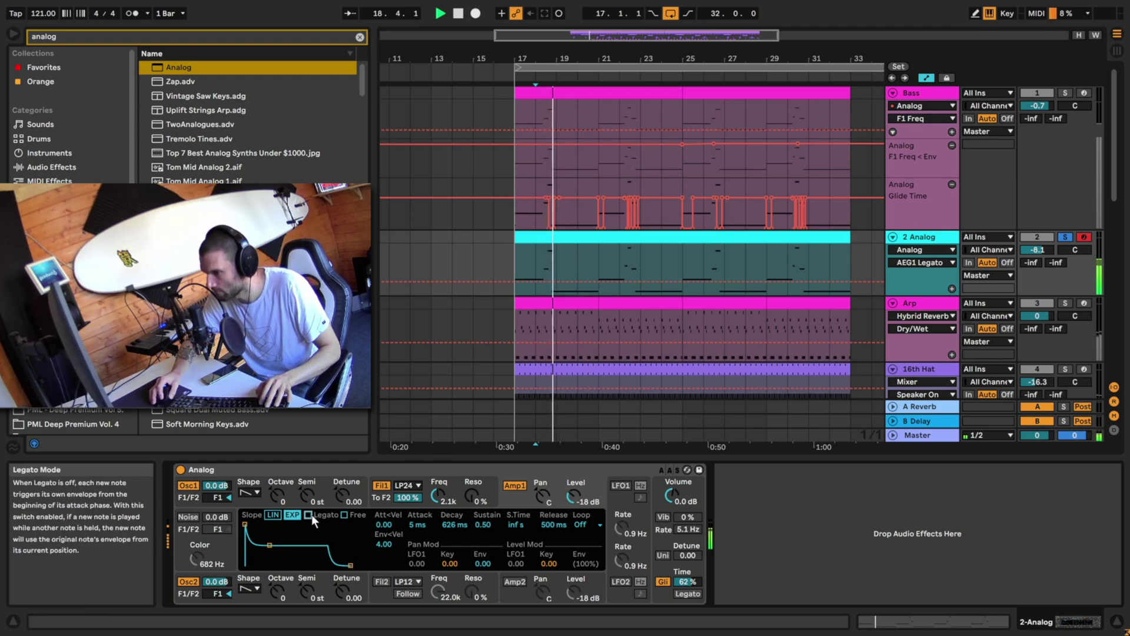
key(space)
Re-enable Legato on the Filter 1 envelope and play the line from bar 18.
click(481, 499)
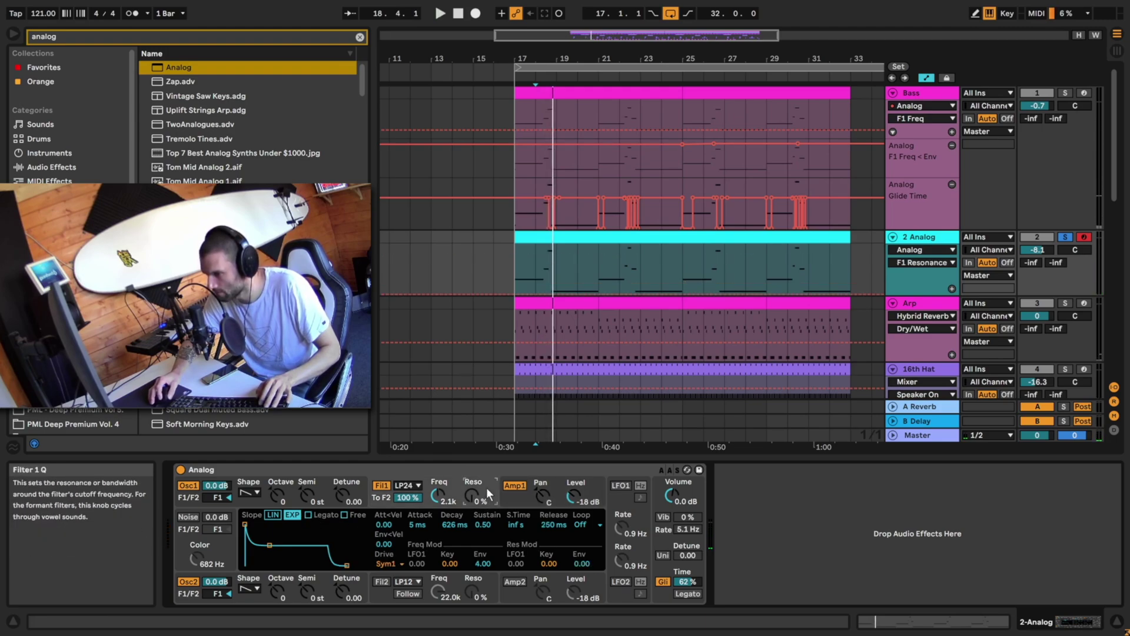
click(308, 515)
key(space)
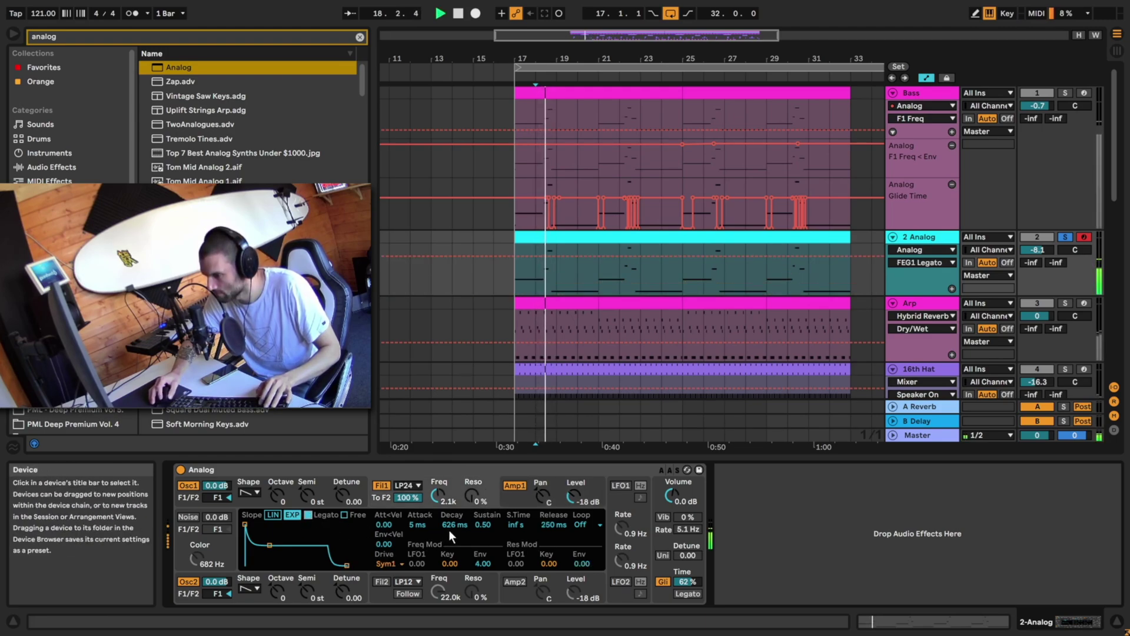
key(space)
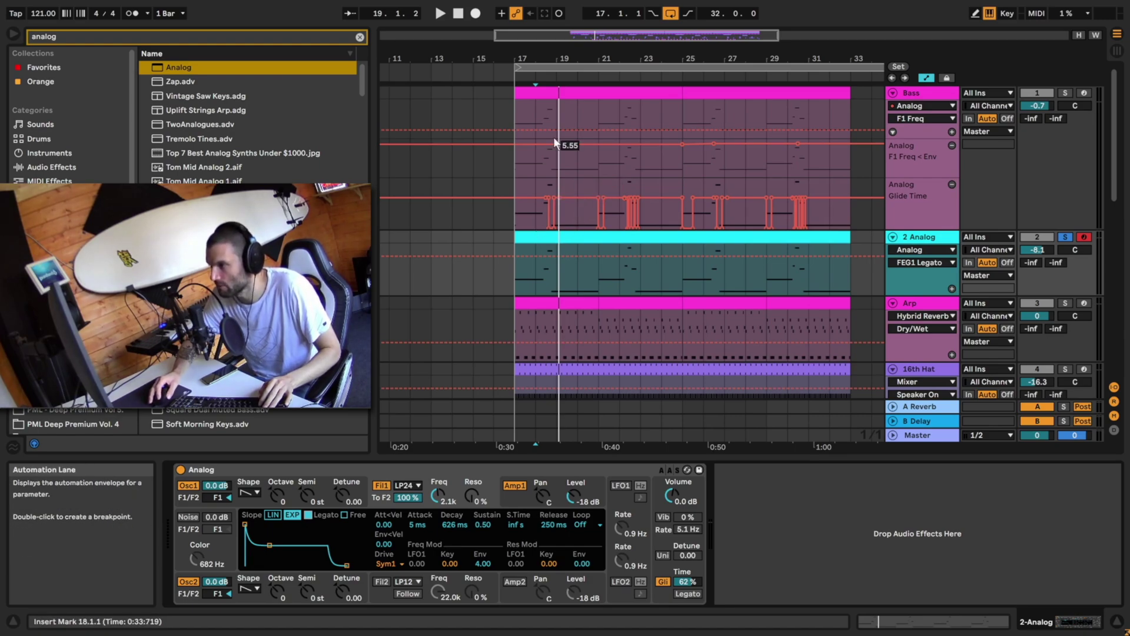
Solo the Bass track and play its original clip from bar 18 while viewing its notes.
double_click(584, 237)
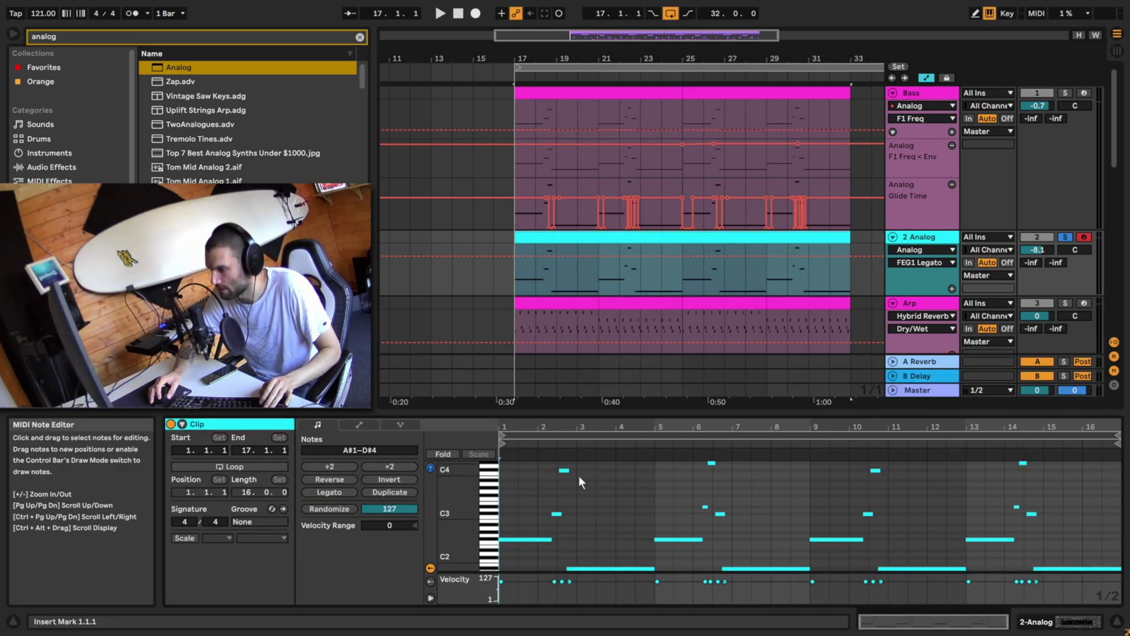
click(1065, 93)
click(537, 165)
key(space)
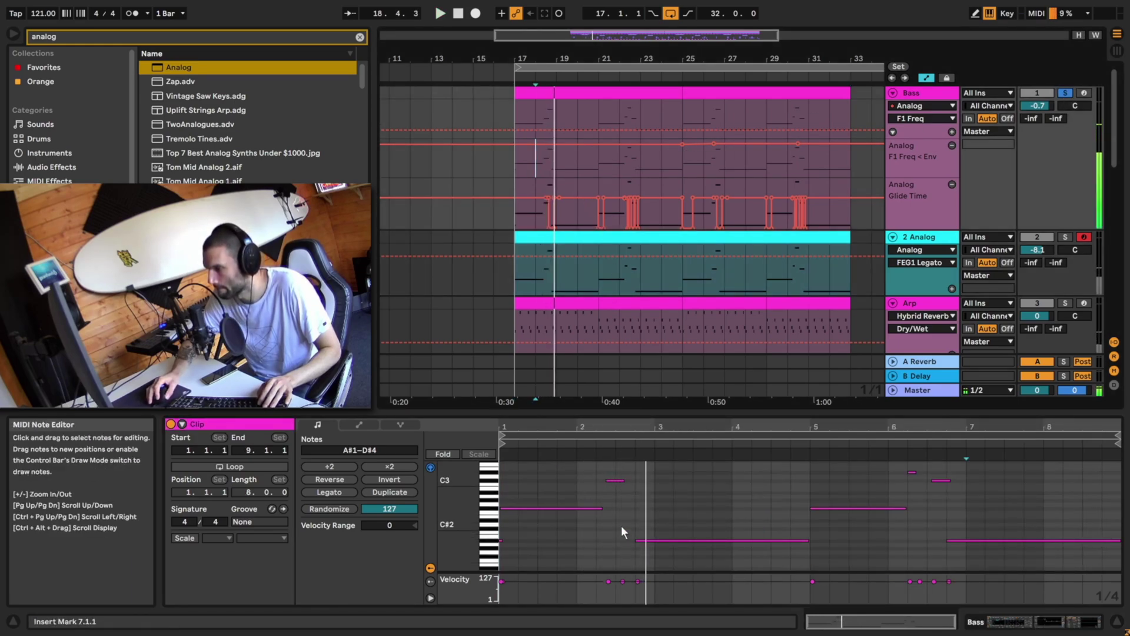
scroll(605, 510, up, 2)
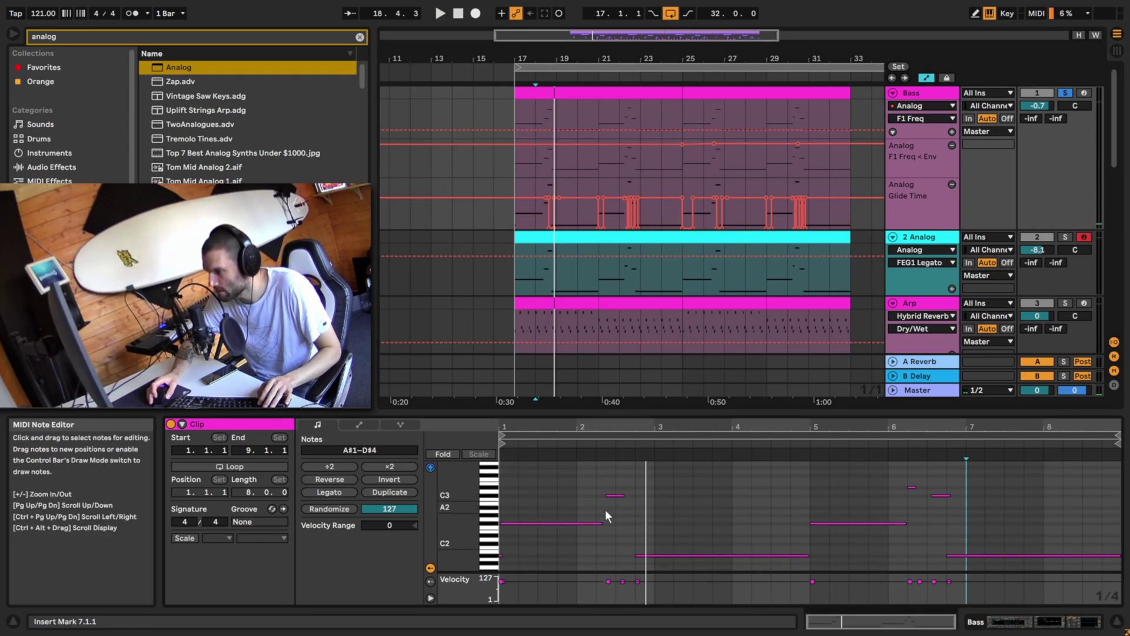
key(space)
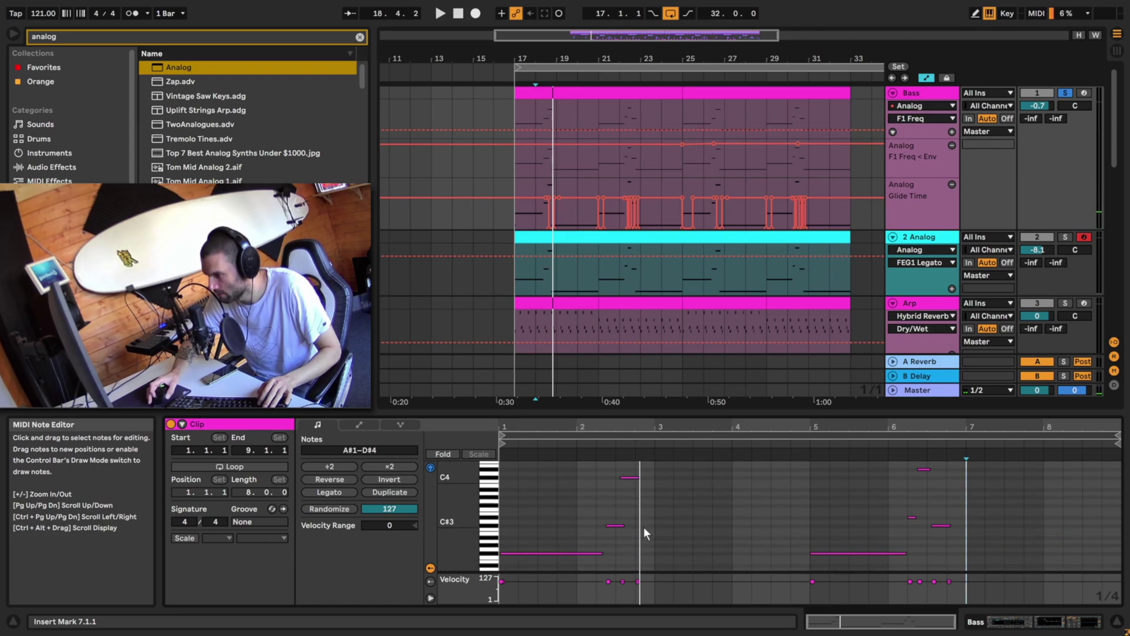
Select the Bass clip's A#1 note at 2.4.1 and examine the note spacing and overlaps around bar 2.
click(660, 555)
scroll(615, 521, up, 2)
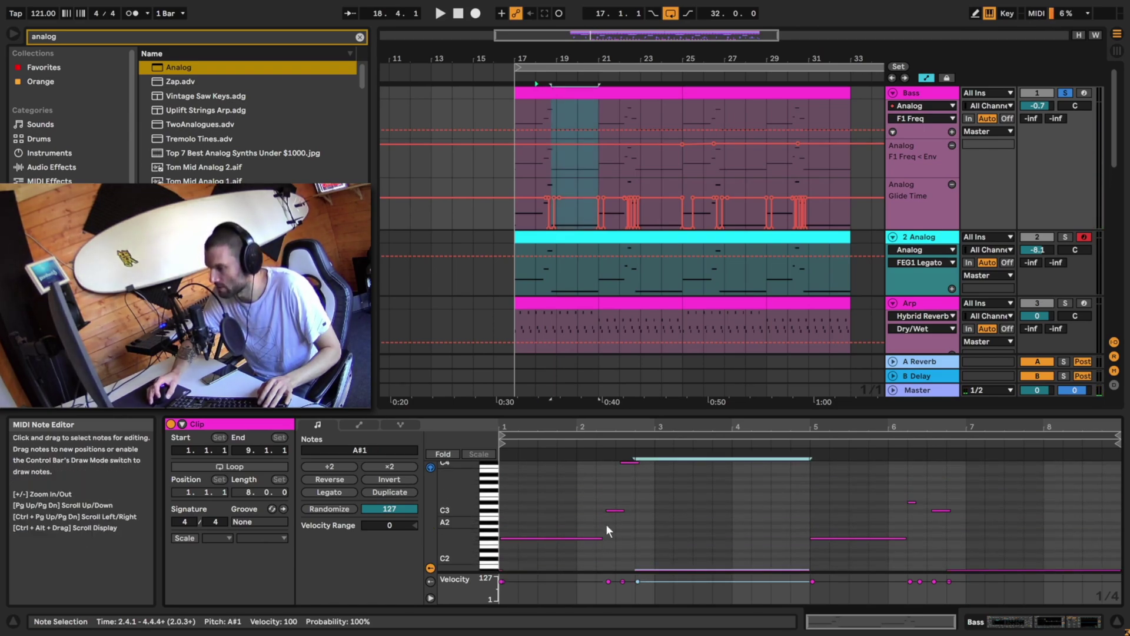
drag(611, 428, 635, 472)
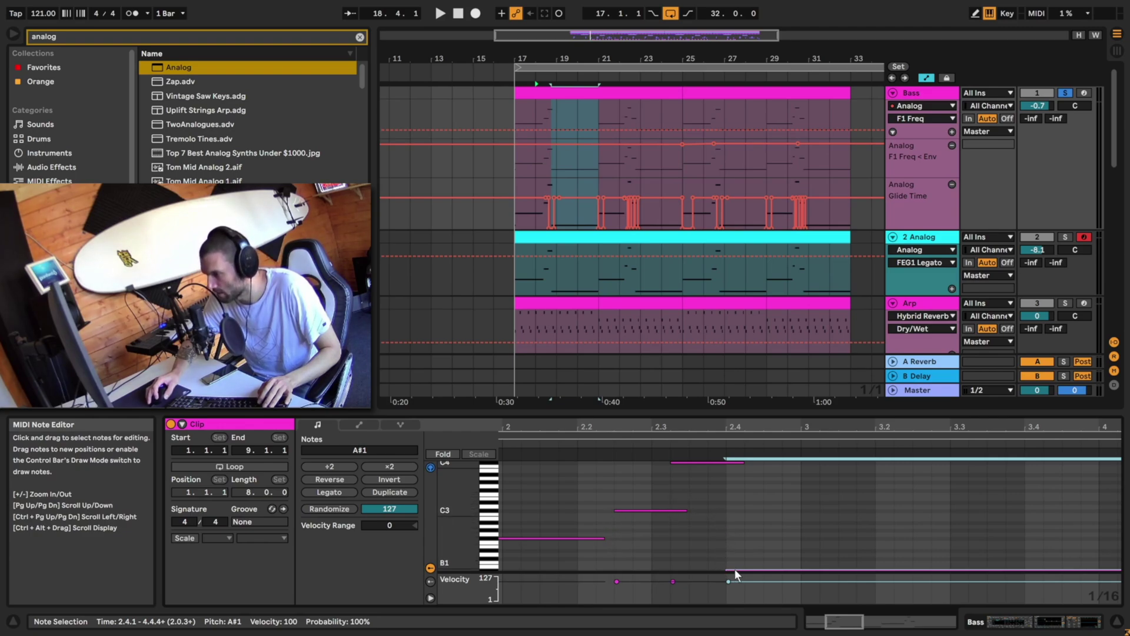
Solo the 2 Analog track and shorten its clip's first F#2 note to leave a small gap before the note at 2.2.3.
click(571, 285)
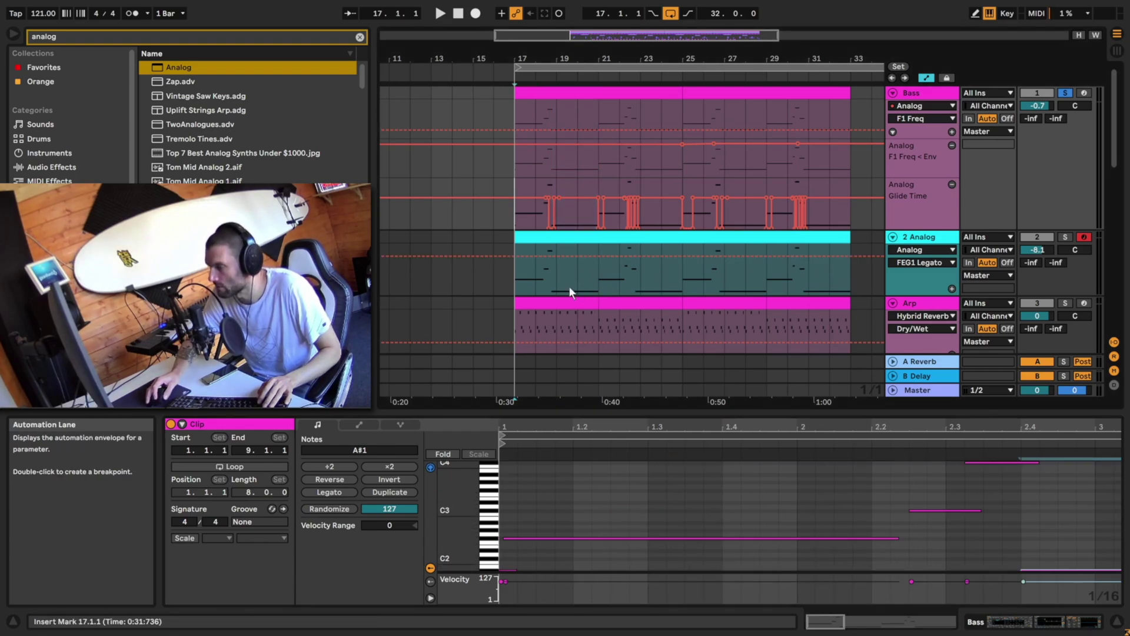
click(515, 279)
click(1065, 236)
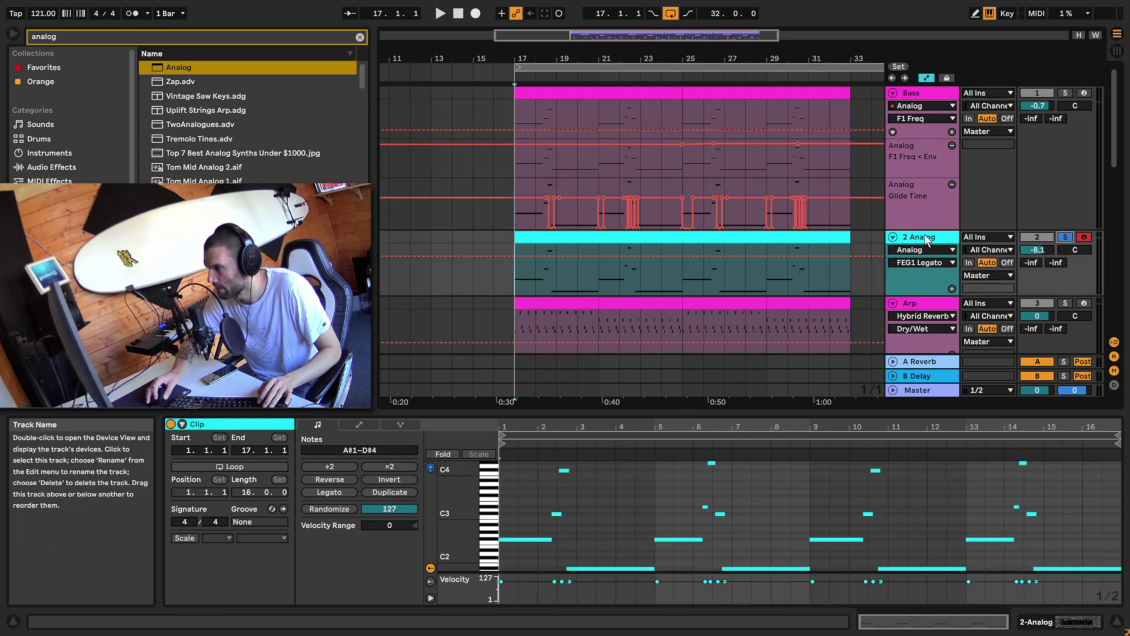
drag(551, 427, 635, 539)
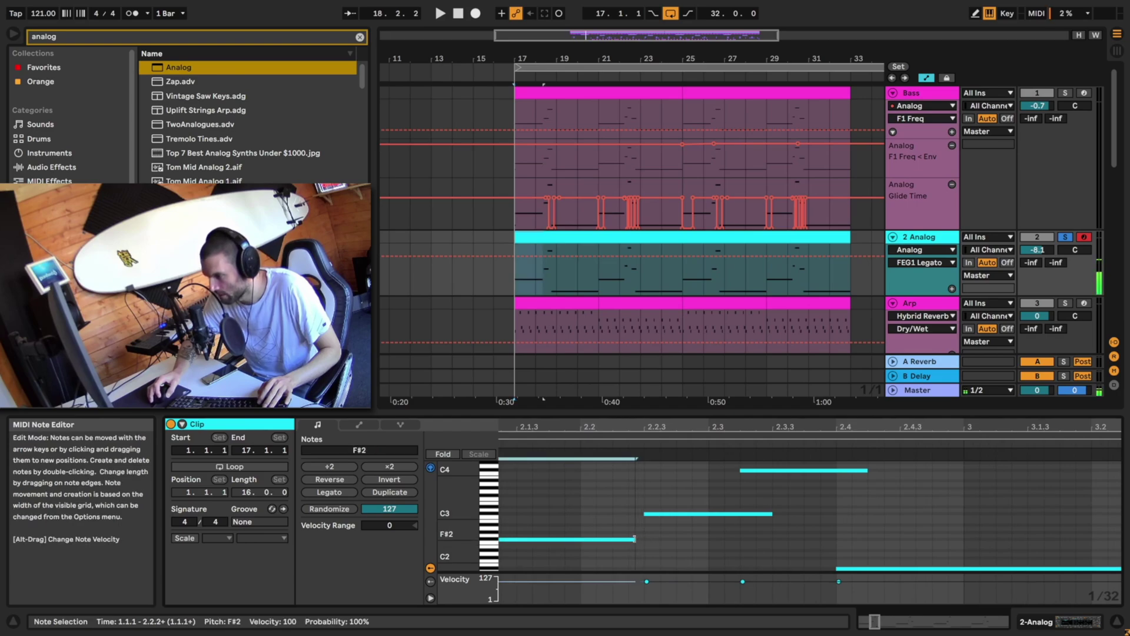
Play the 2 Analog clip from bar 18 to hear the shortened F#2 note.
click(756, 471)
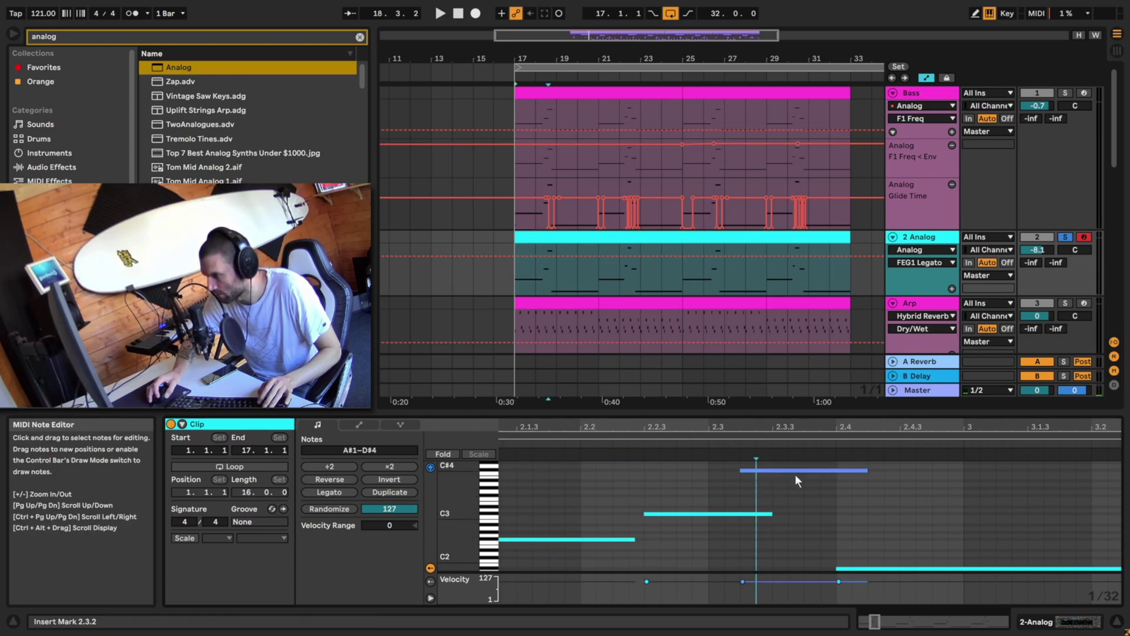
click(537, 262)
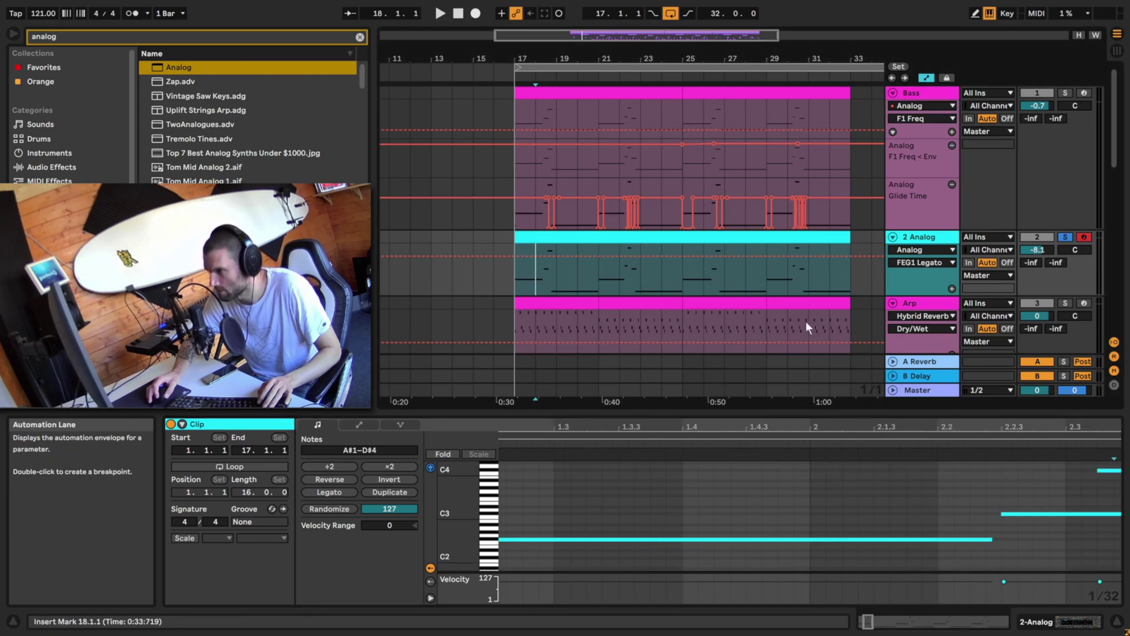
key(space)
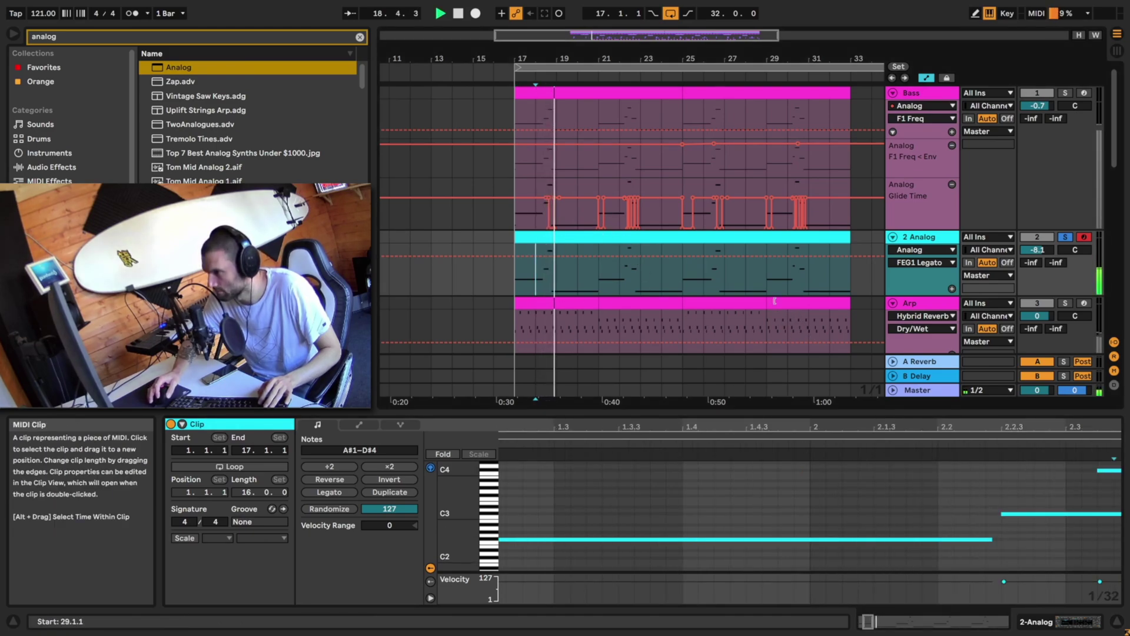
key(space)
Insert a very short A#1 note at 1.1.1 in the 2 Analog clip, below the first F#2 note.
drag(527, 427, 697, 429)
click(522, 540)
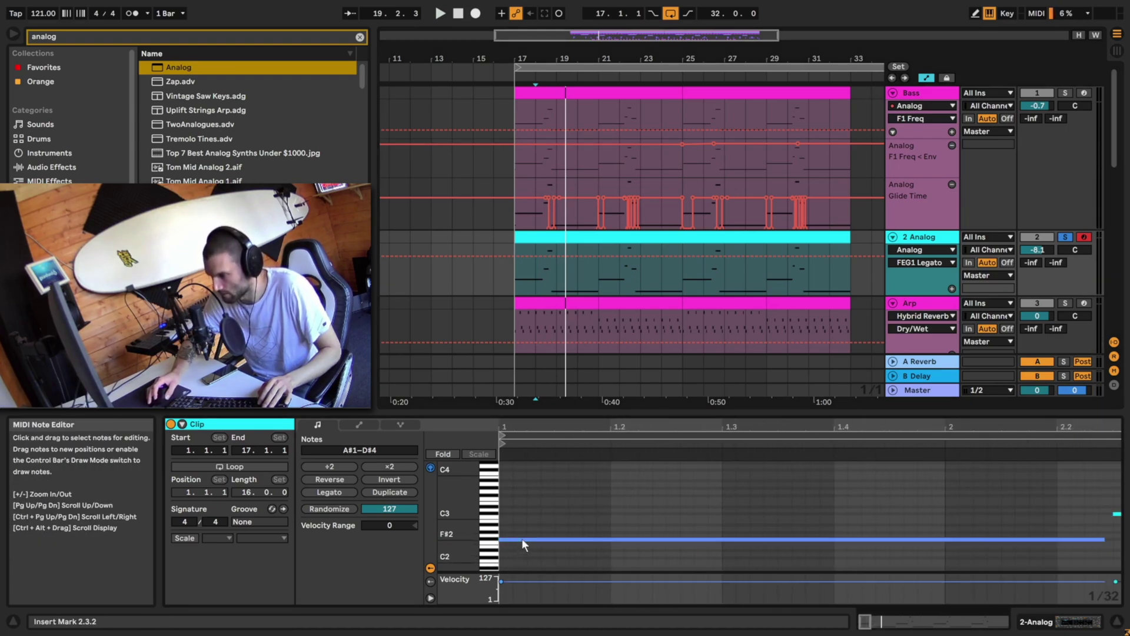
scroll(522, 538, down, 2)
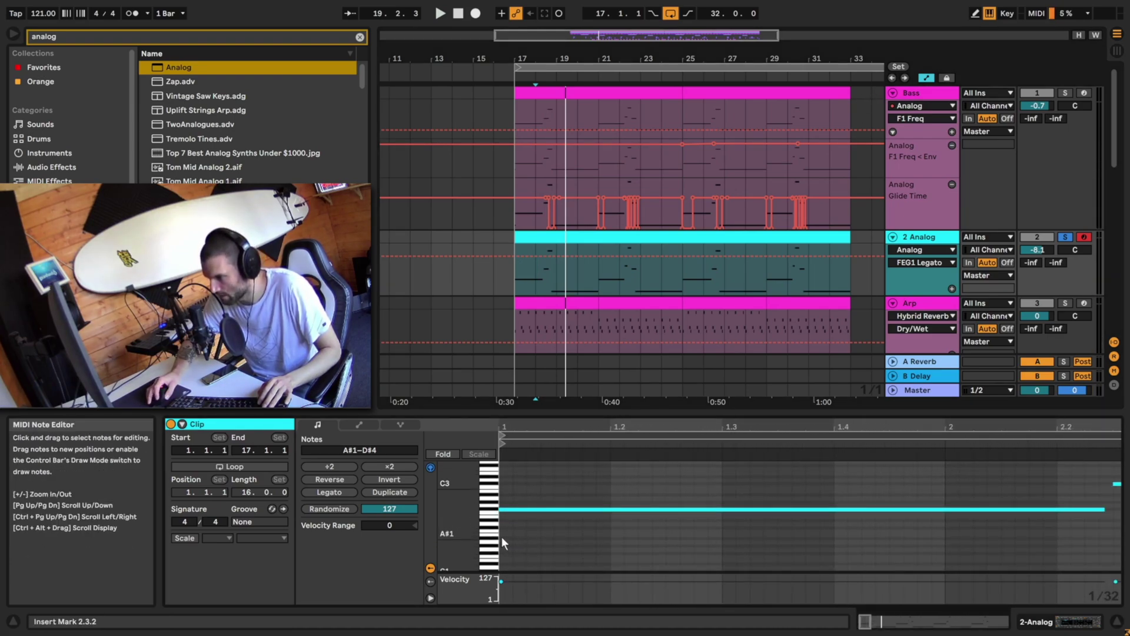
double_click(502, 538)
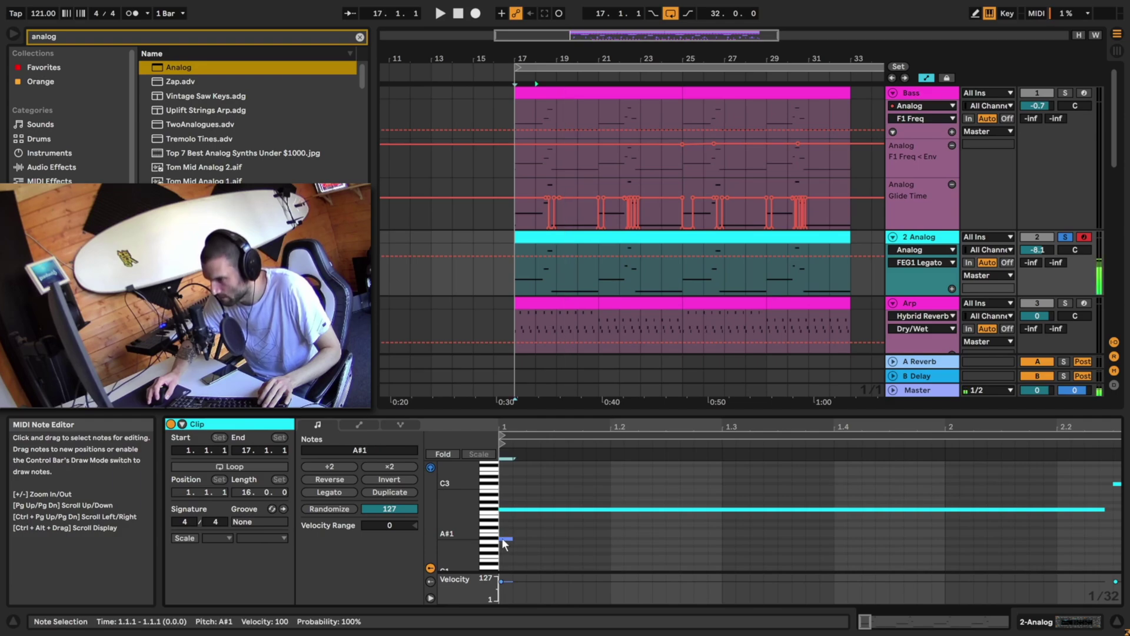
drag(512, 540, 511, 539)
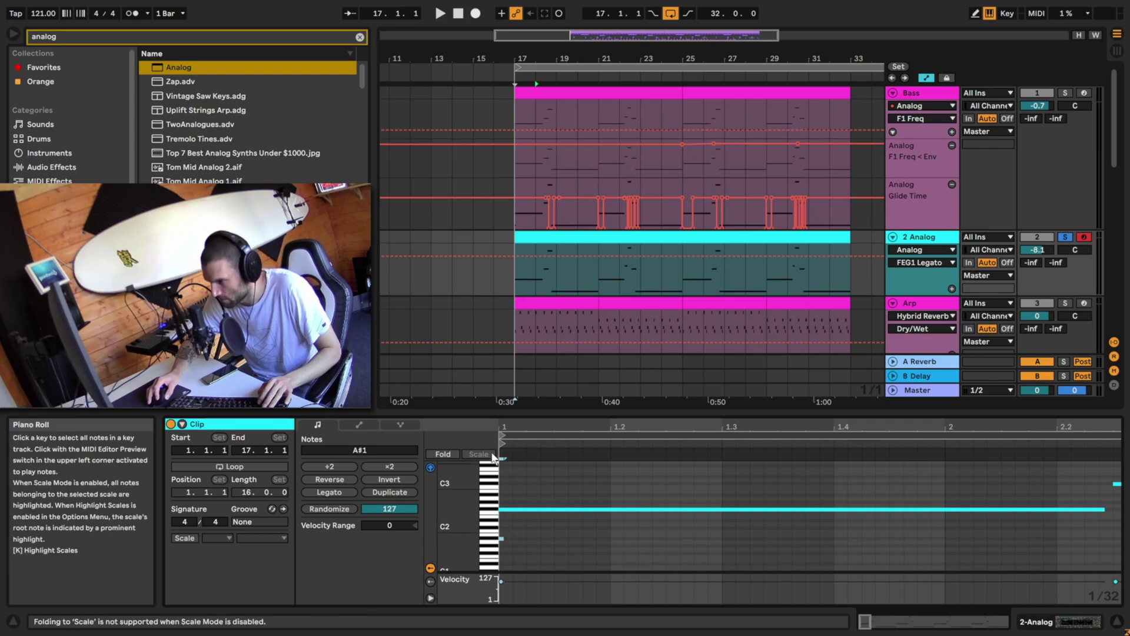
Trim the start of the first F#2 note so it begins just after the A#1 note, and play the clip.
drag(502, 426, 502, 477)
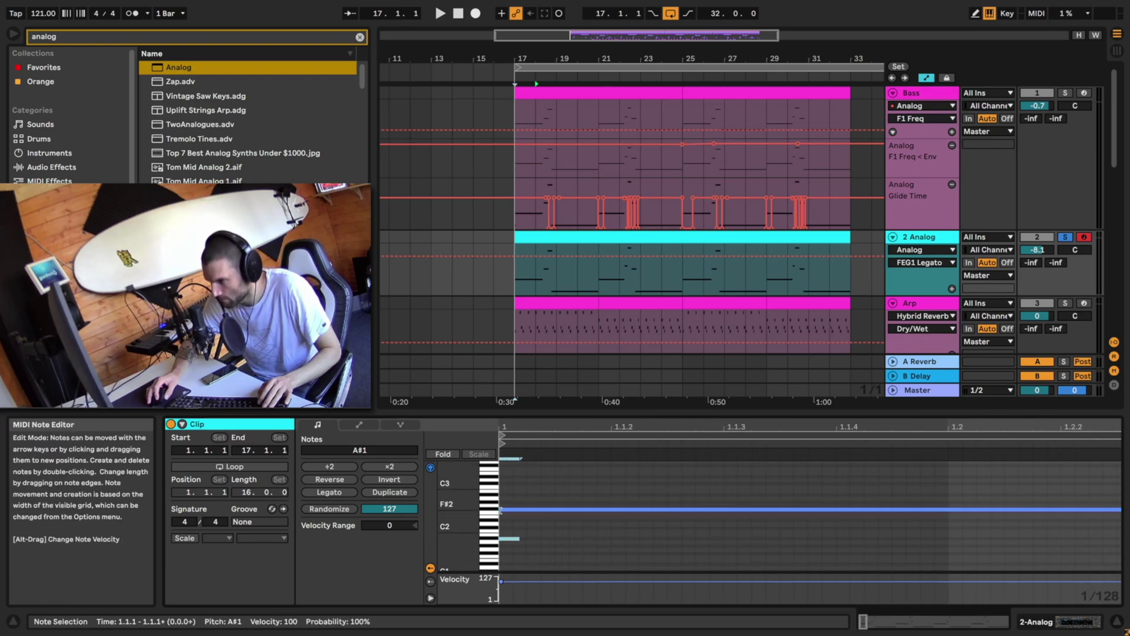
click(501, 509)
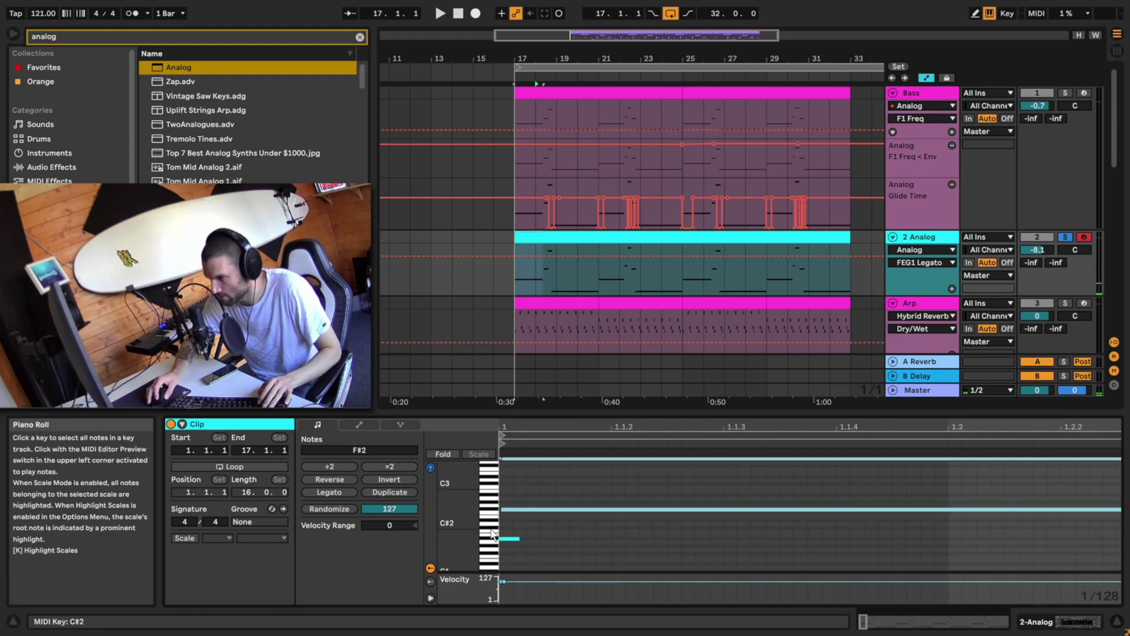
key(space)
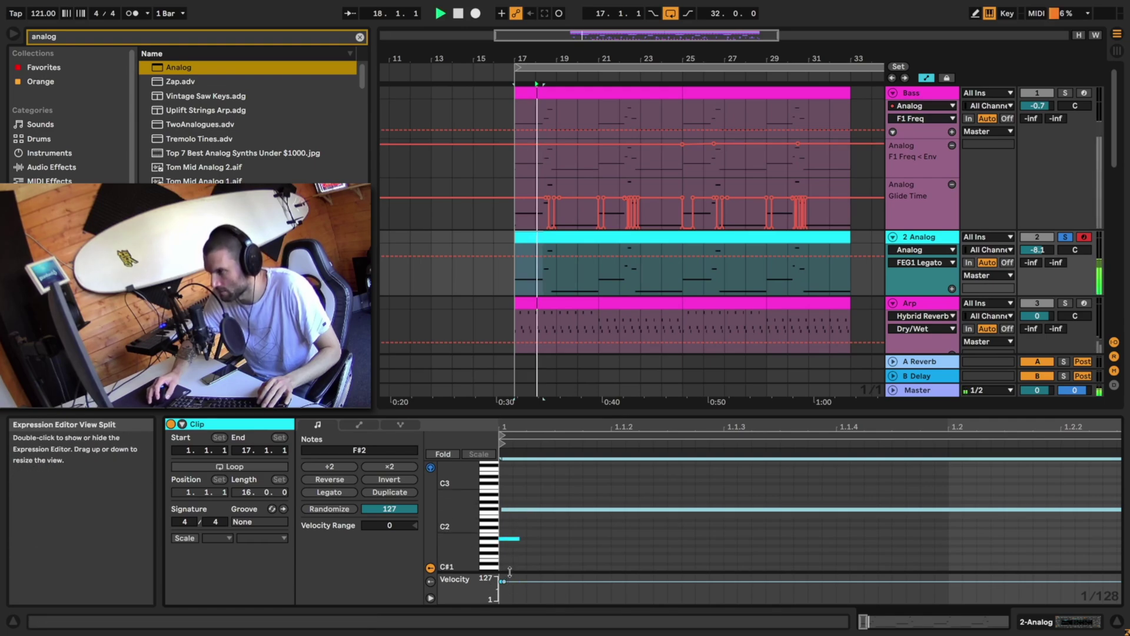
Set Oscillator 1's octave to -1 and turn off Oscillator 2 in the Analog synth, then play the clip.
key(shift+Tab)
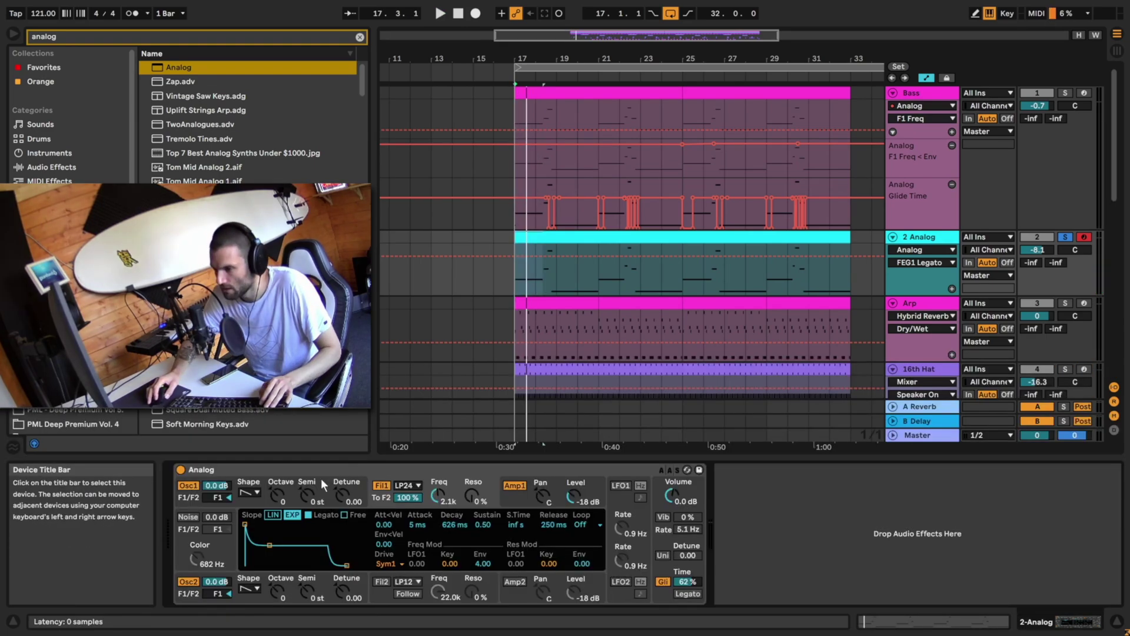
click(278, 491)
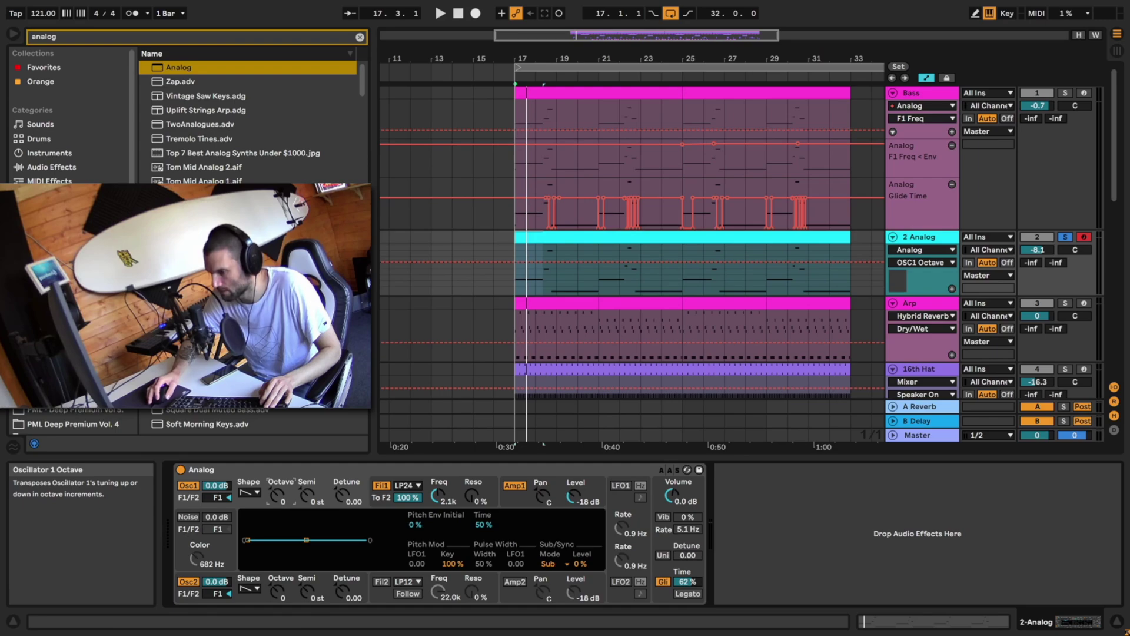
drag(278, 492, 265, 491)
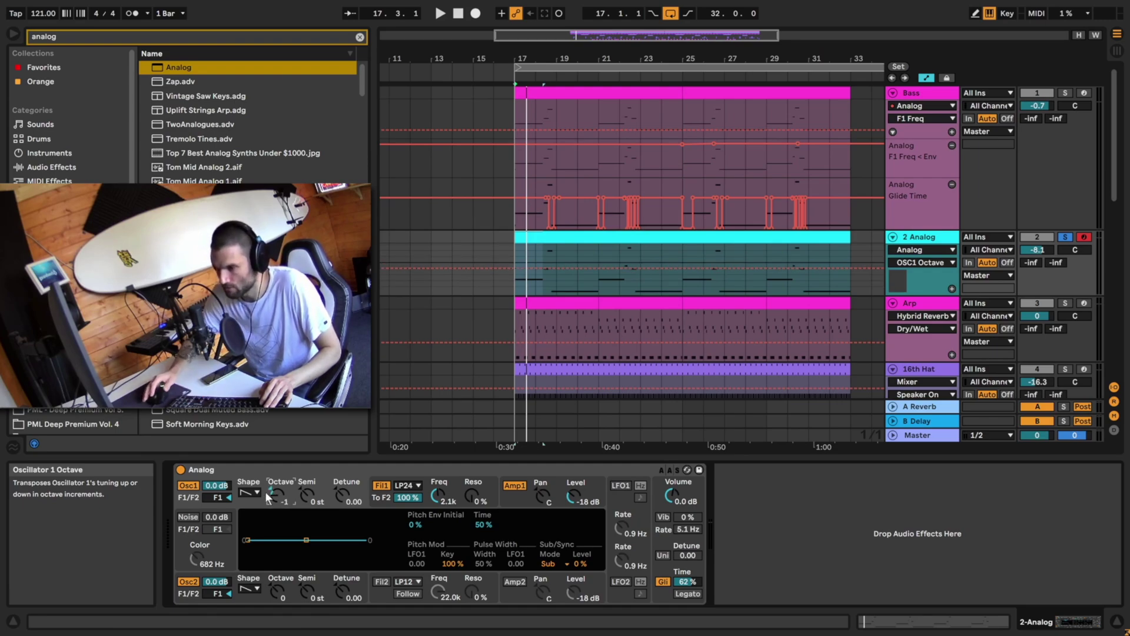
click(187, 581)
key(space)
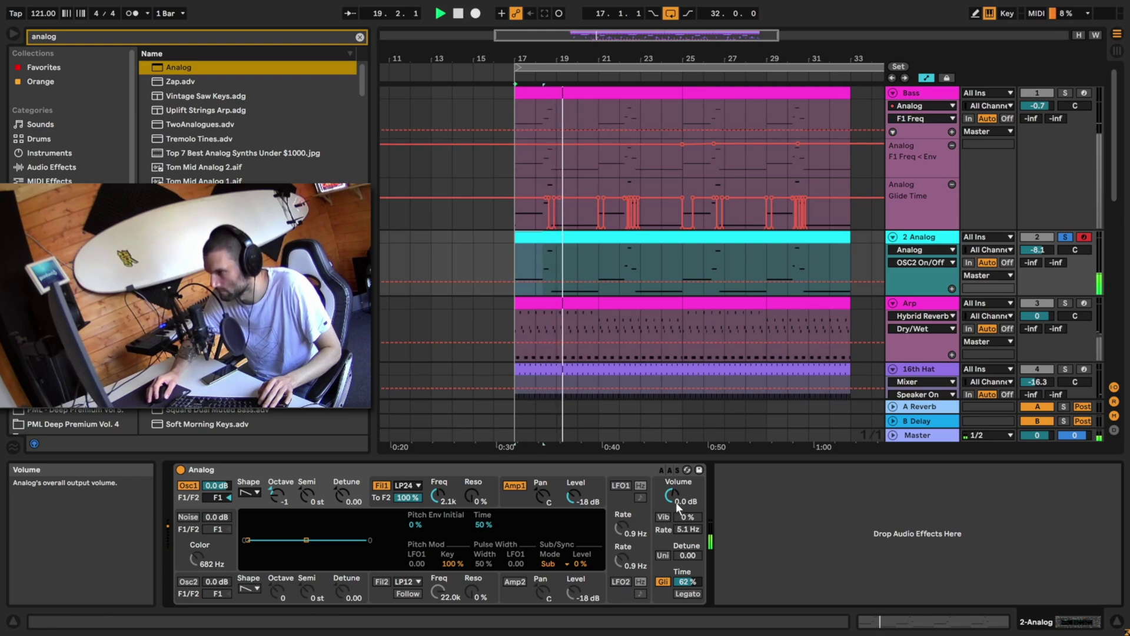
Set the Amp 1 envelope's sustain to 1.00 and Filter 1's cutoff frequency to 112 Hz.
click(521, 501)
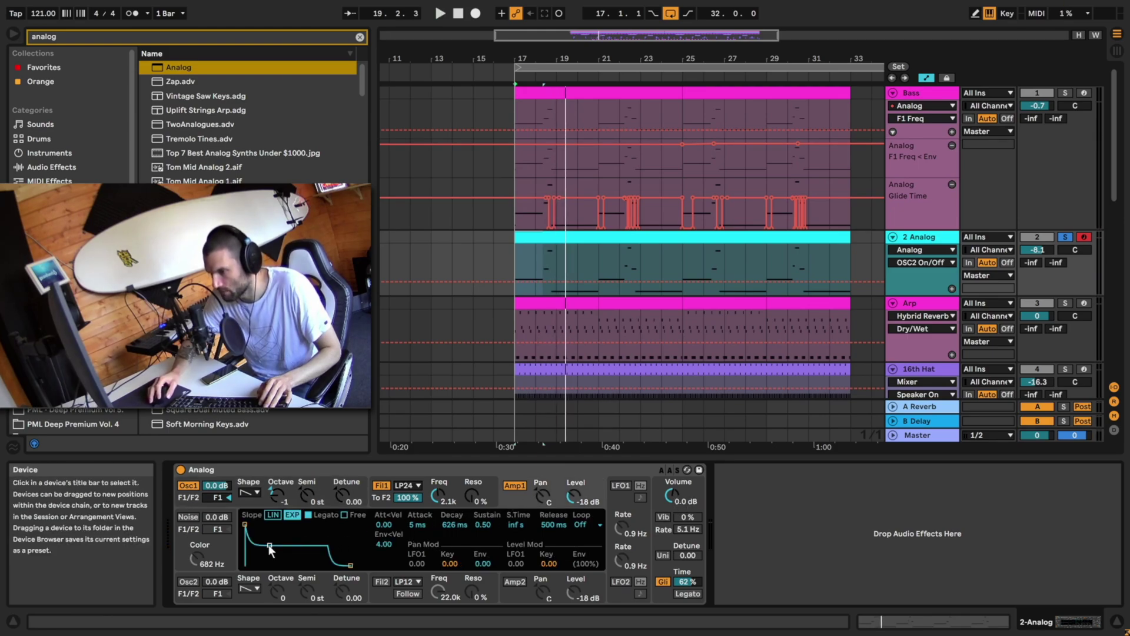
drag(269, 546, 267, 524)
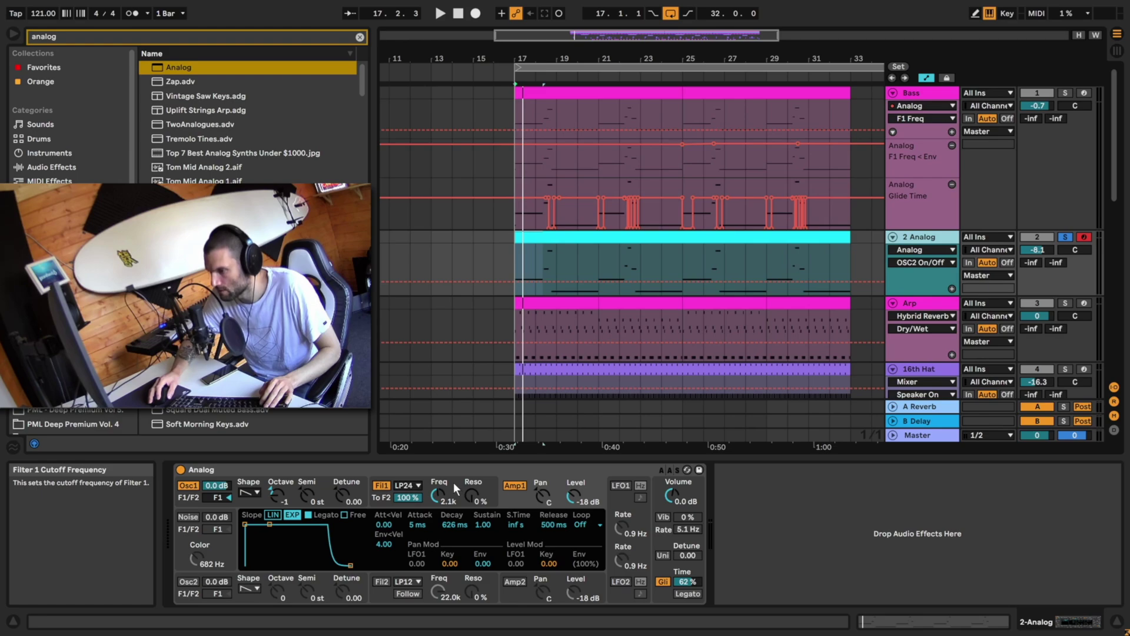
click(454, 482)
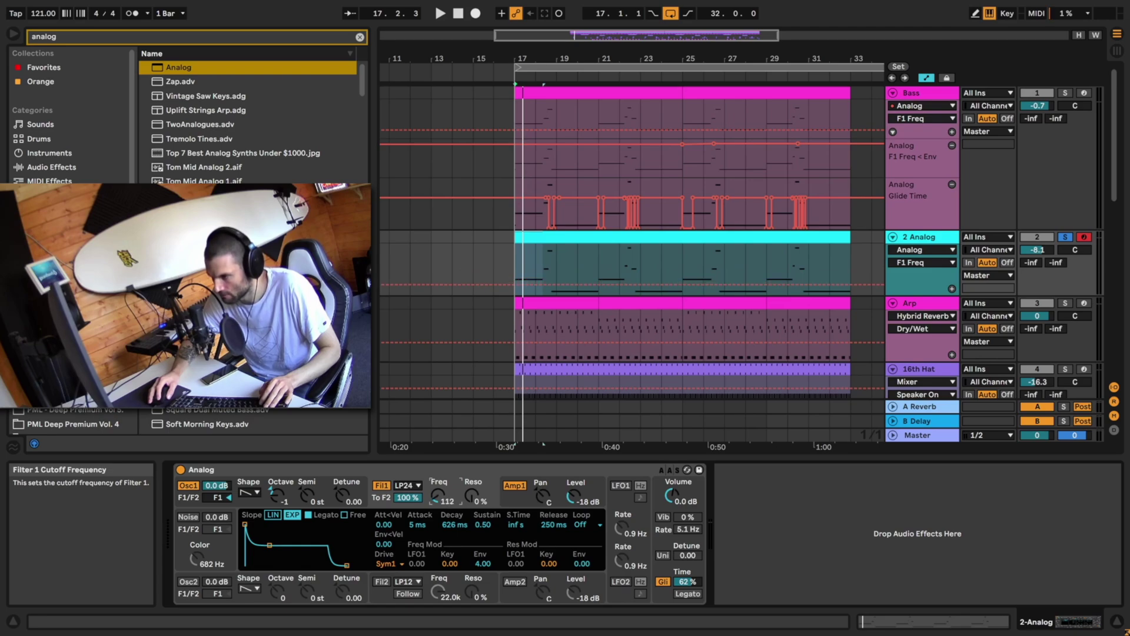
key(space)
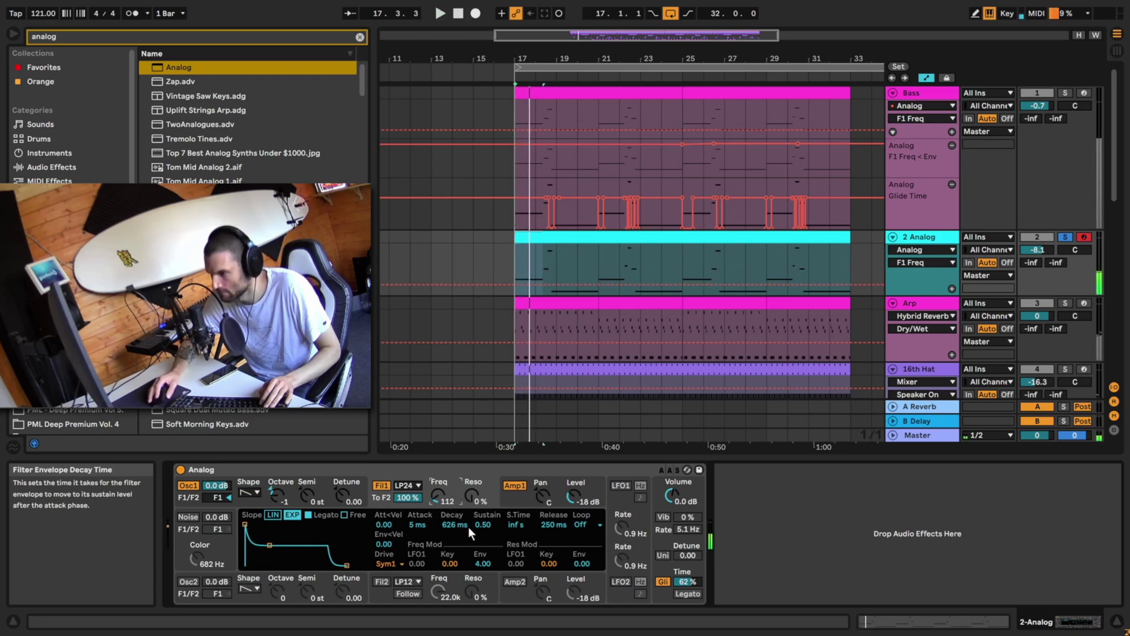
Set the 2 Analog track volume to 0 dB and raise Filter 1's envelope modulation of the cutoff to 5.53.
key(space)
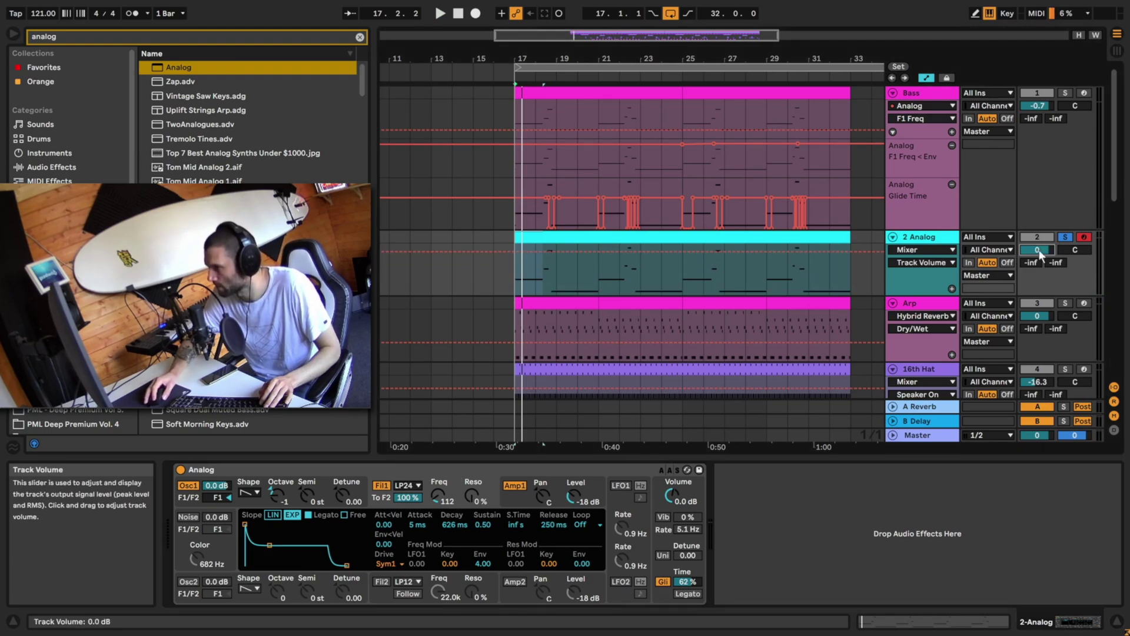
key(space)
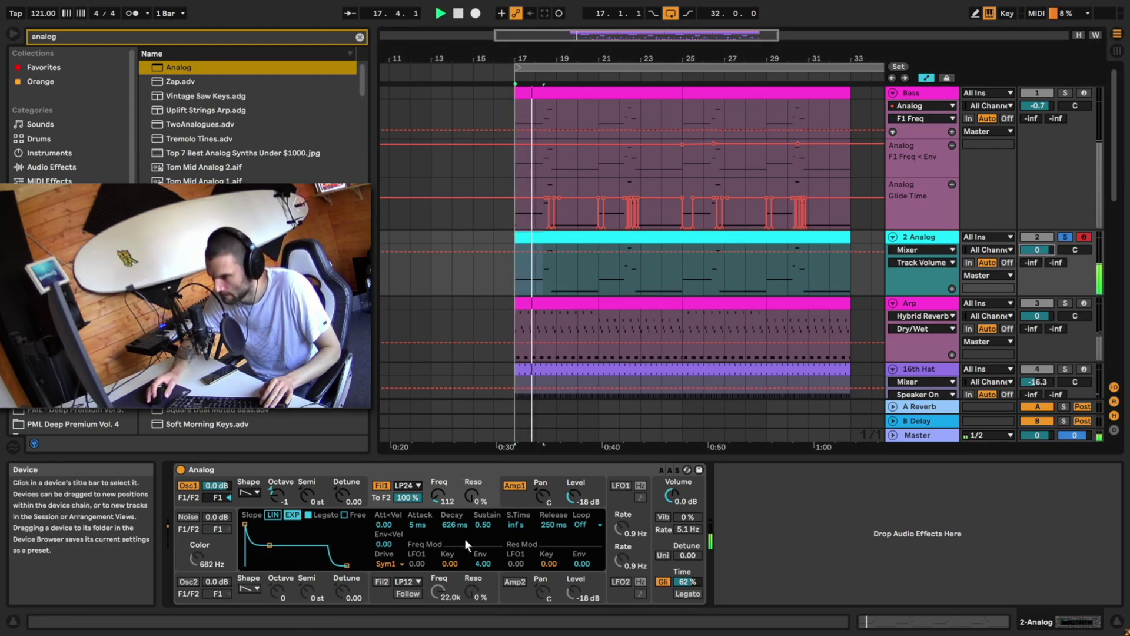
key(space)
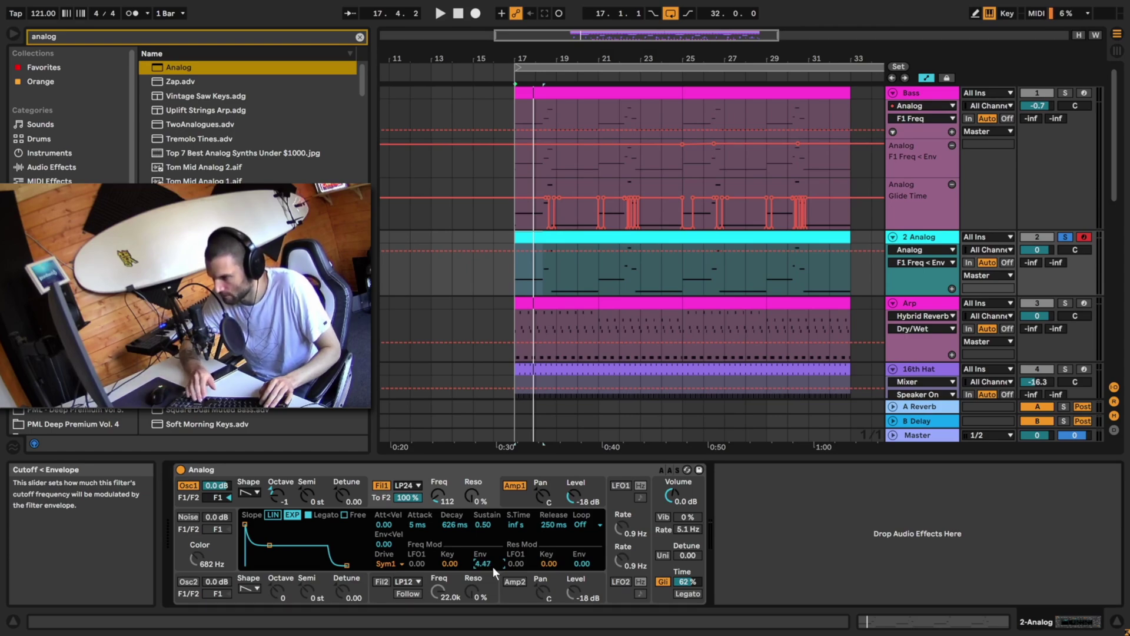
key(space)
scroll(493, 567, up, 2)
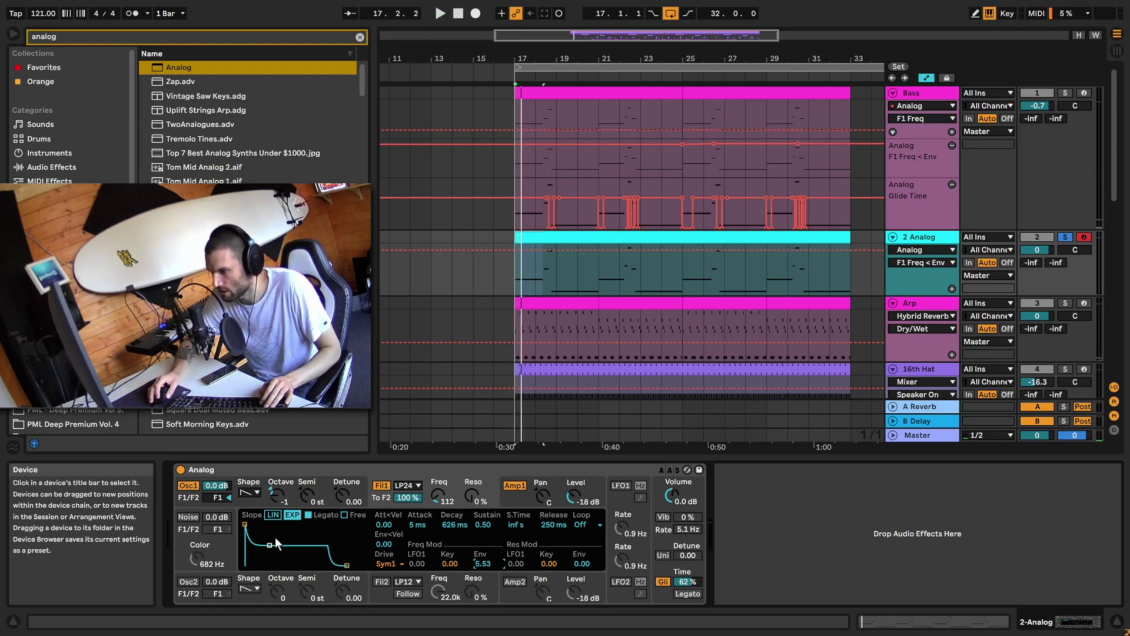
Set the Filter 1 envelope's attack to 23 ms and play the clip to hear it.
click(416, 525)
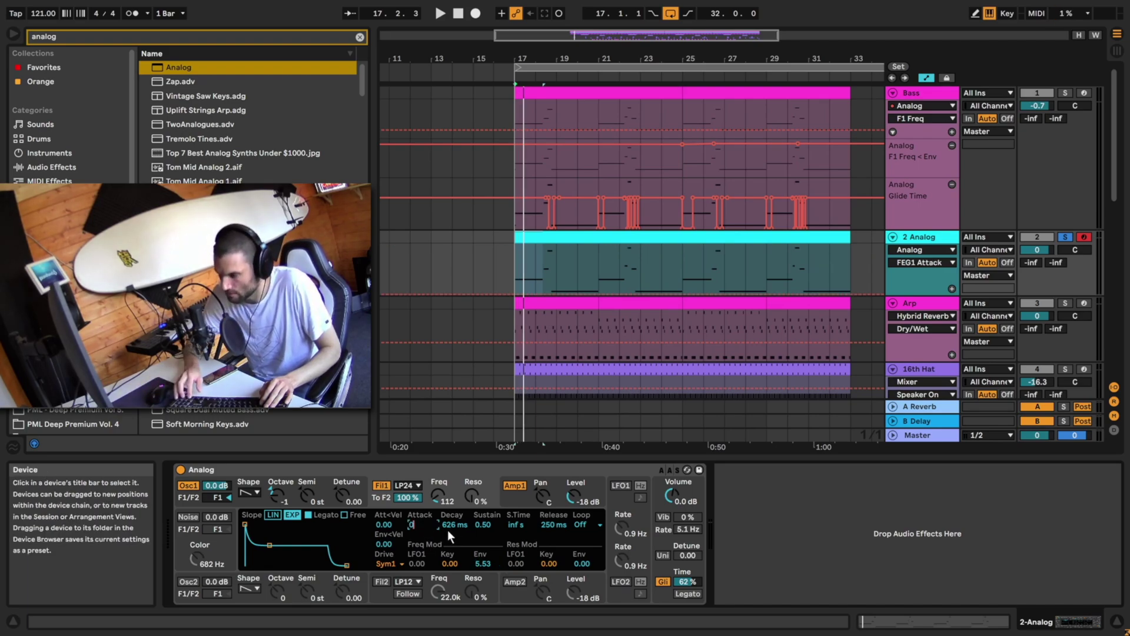
key(Return)
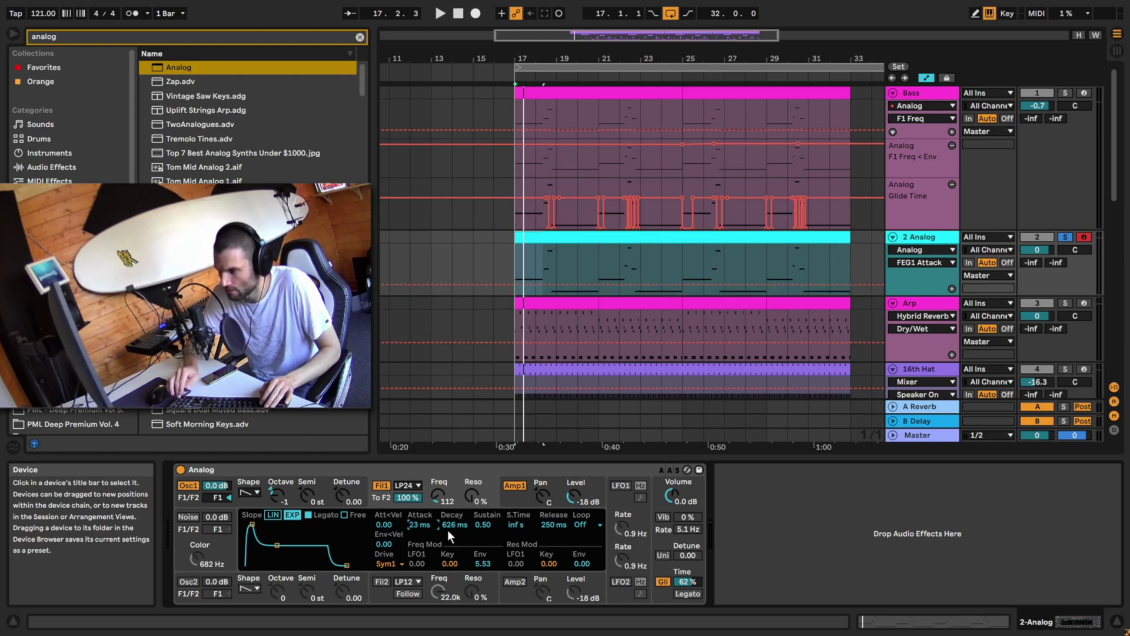
key(space)
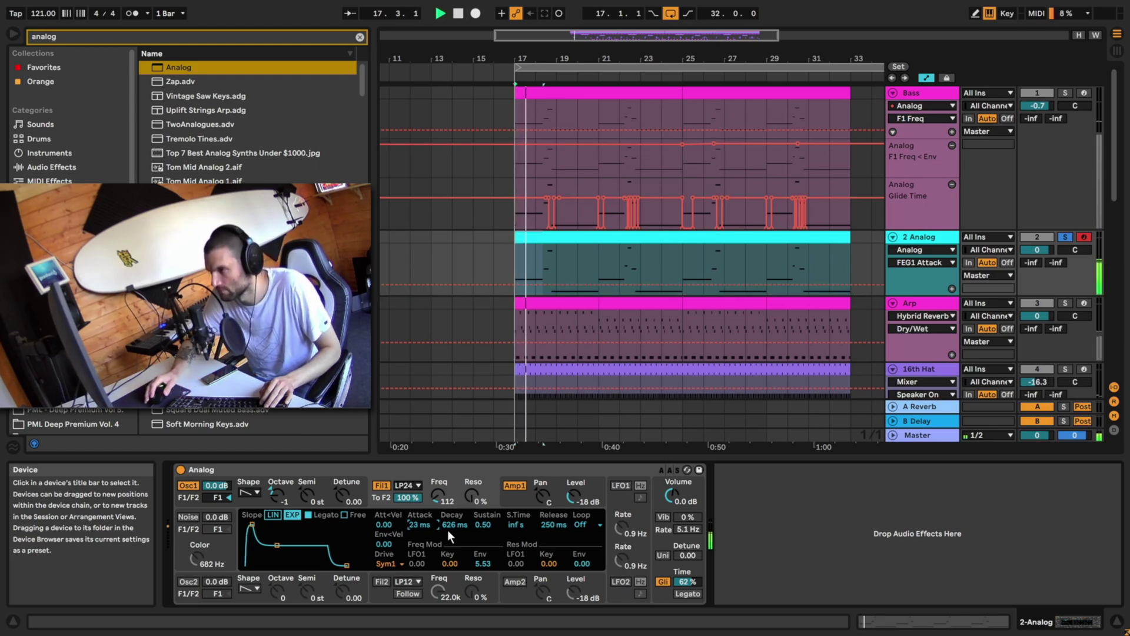
key(space)
Set the Filter 1 envelope's decay to 3.83 s and its sustain to 0.00, playing the clip to check the sweep.
click(451, 524)
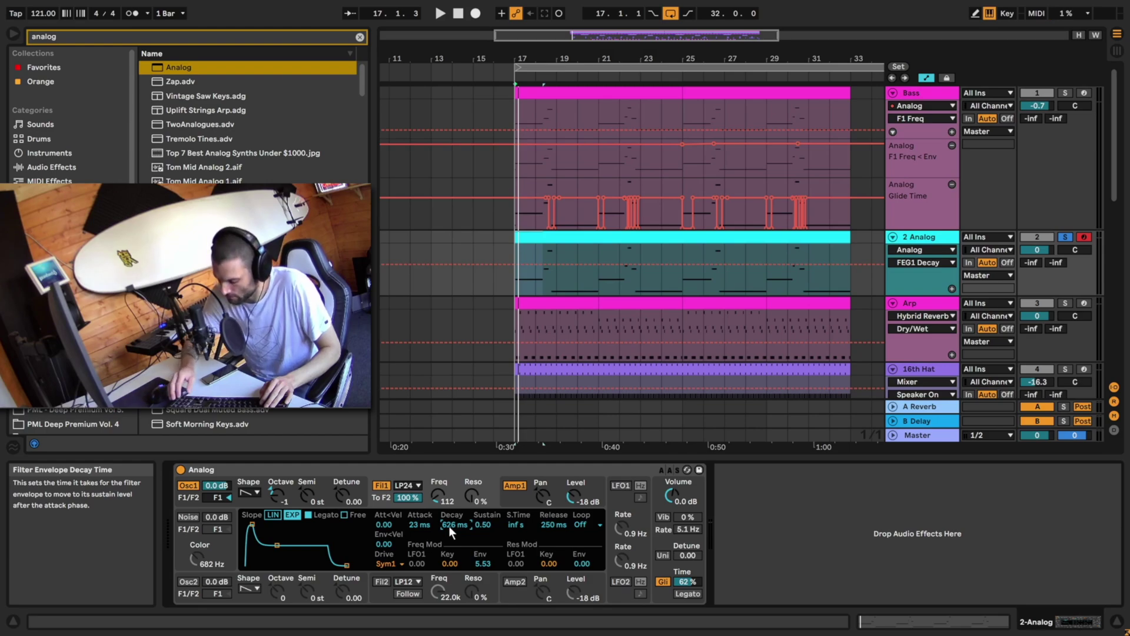
text(3.8)
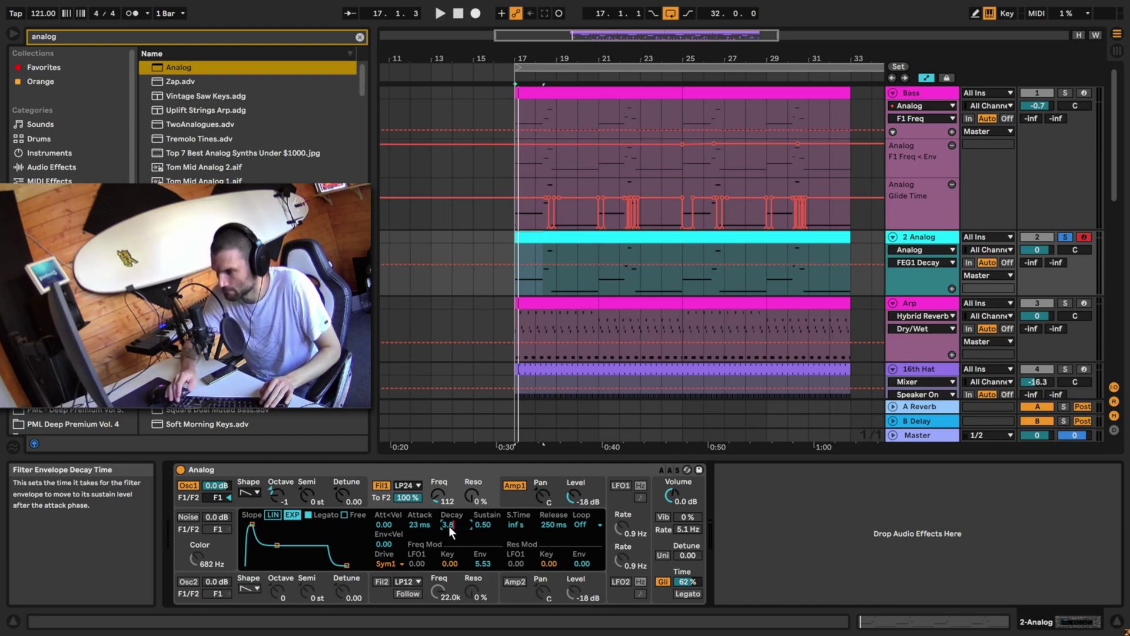
text(3)
key(Return)
key(space)
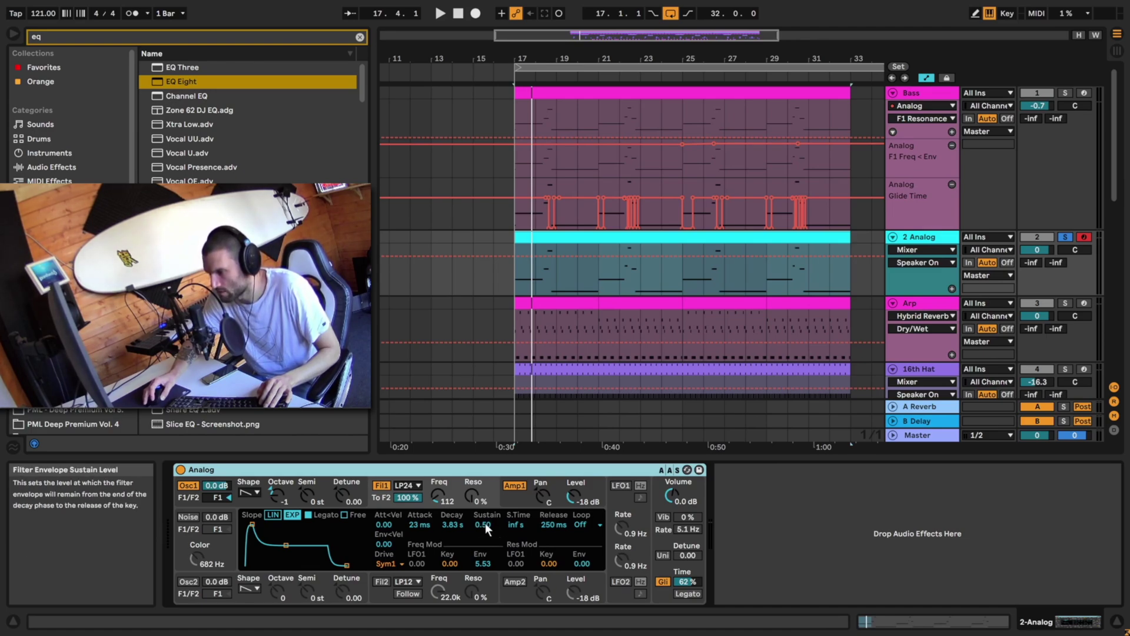
drag(485, 522, 485, 548)
key(space)
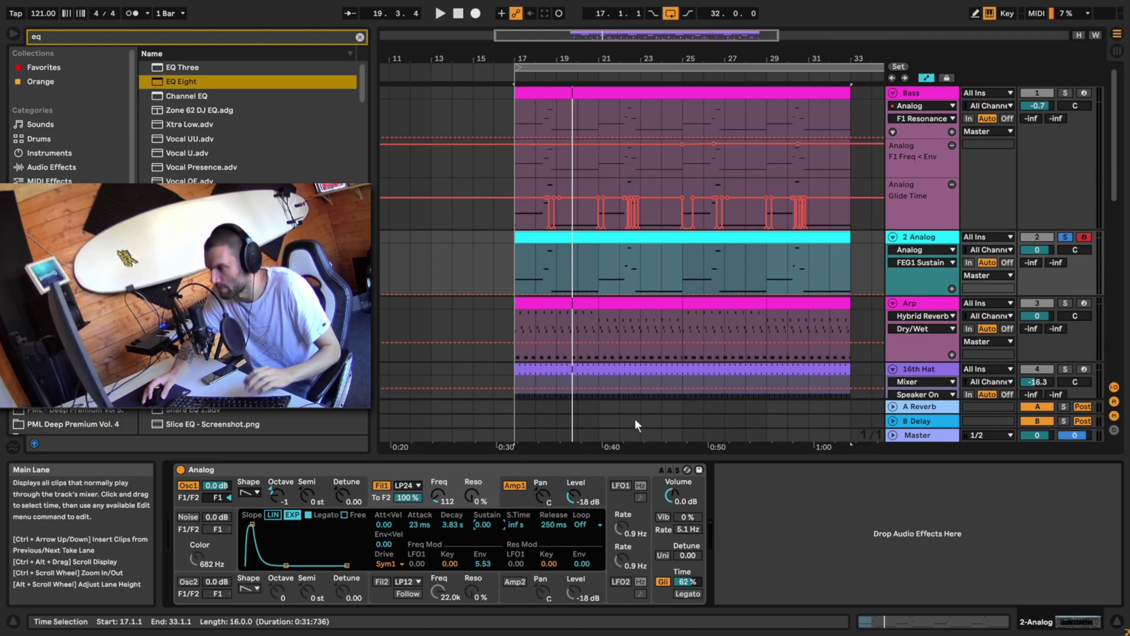
Add EQ Eight after Analog on the 2 Analog track and boost its band 1 low shelf by 8.55 dB at 95.8 Hz.
double_click(199, 82)
click(797, 526)
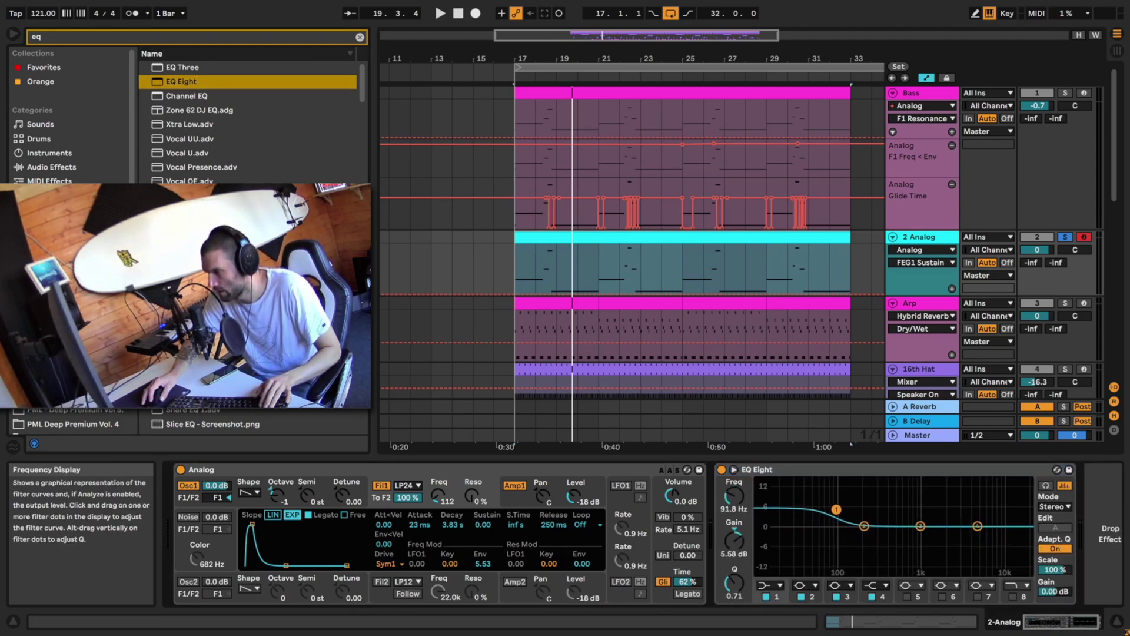
drag(836, 508, 836, 505)
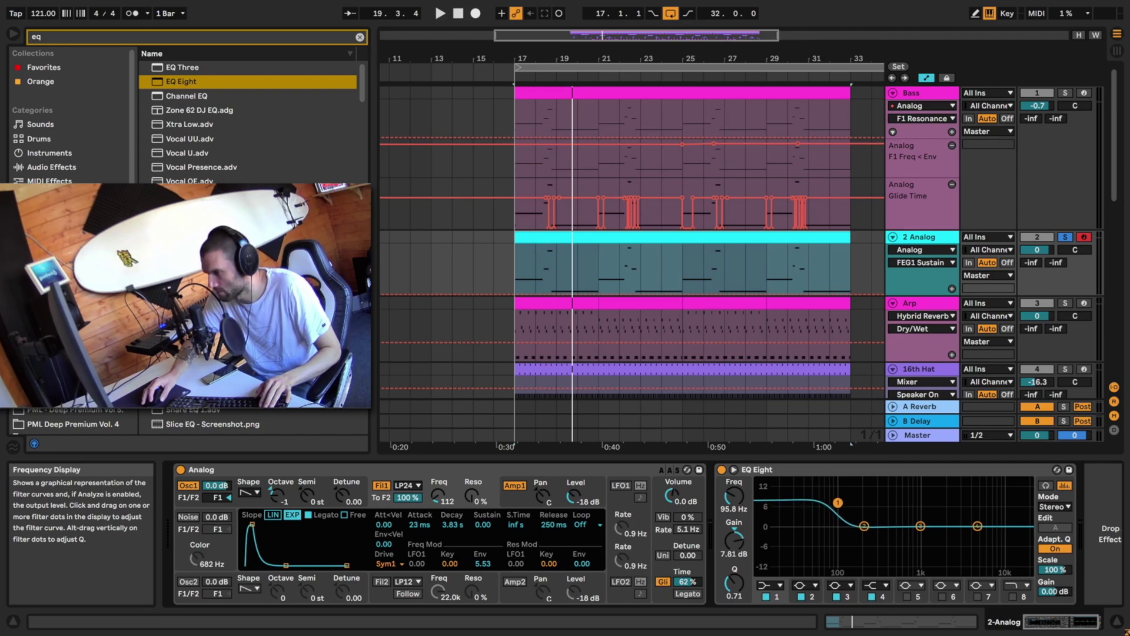
key(space)
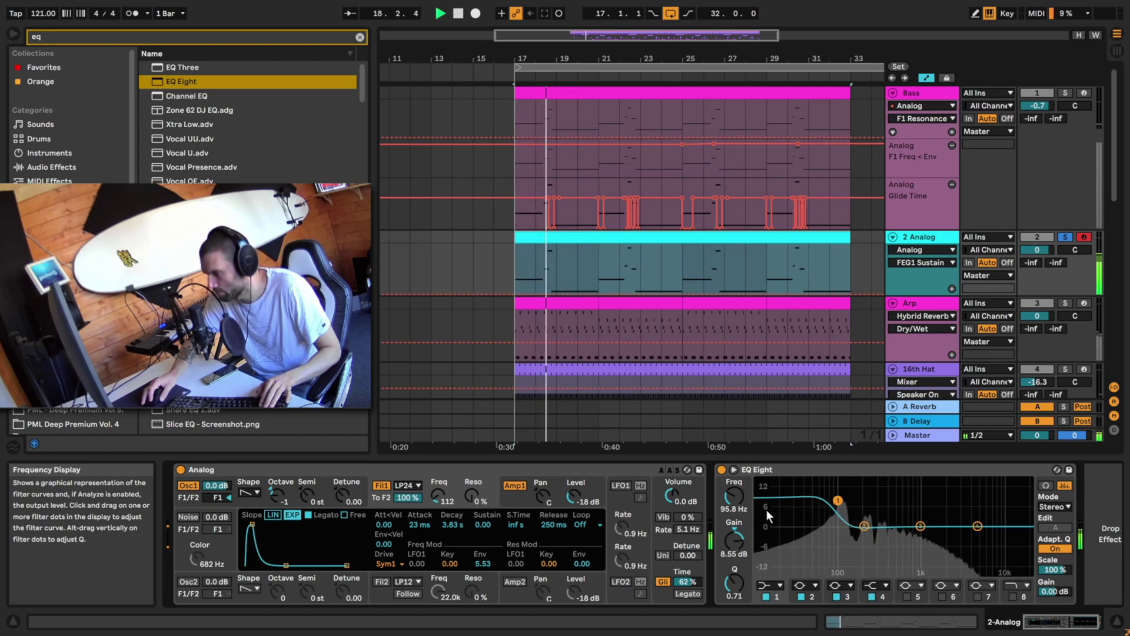
Play the soloed 2 Analog track from bar 17 to hear the bass with the low-shelf boost.
key(space)
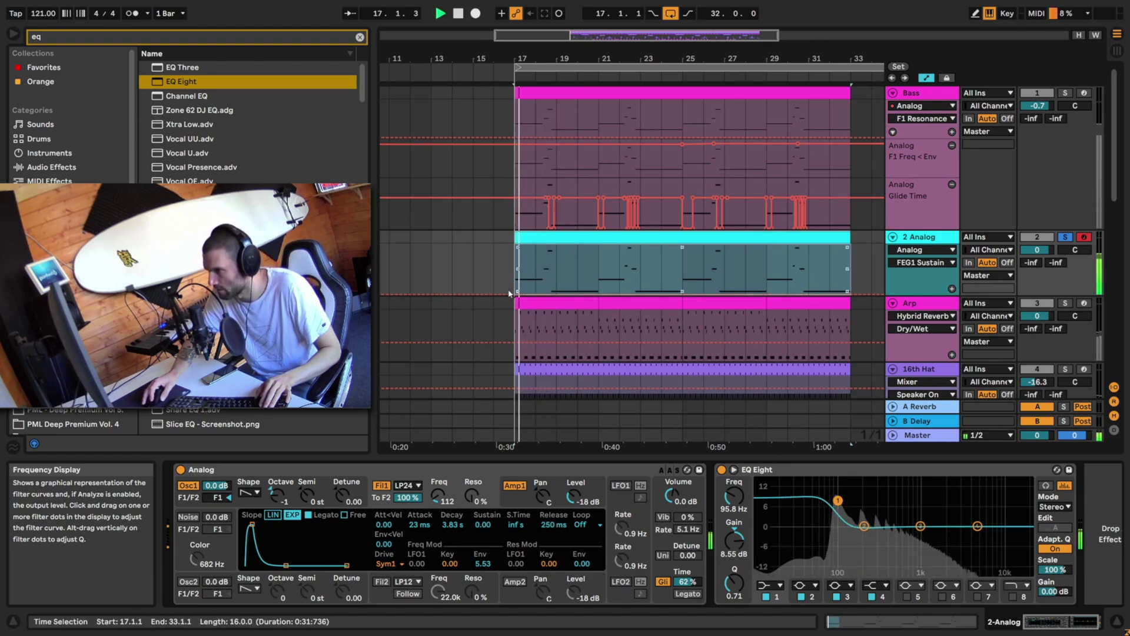
key(space)
key(space)
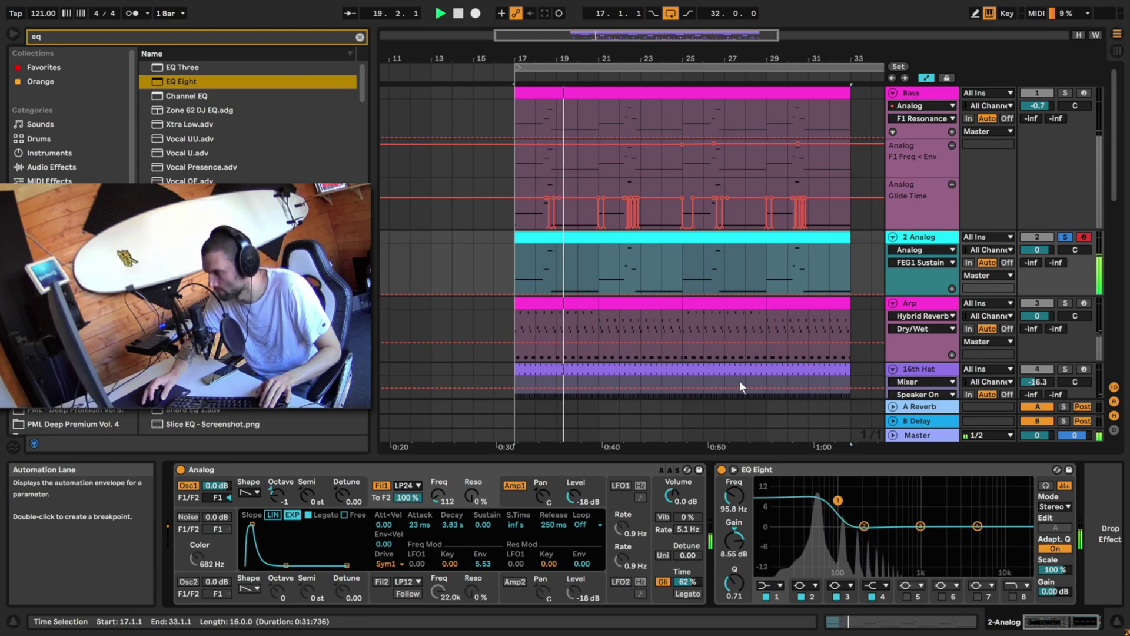
key(space)
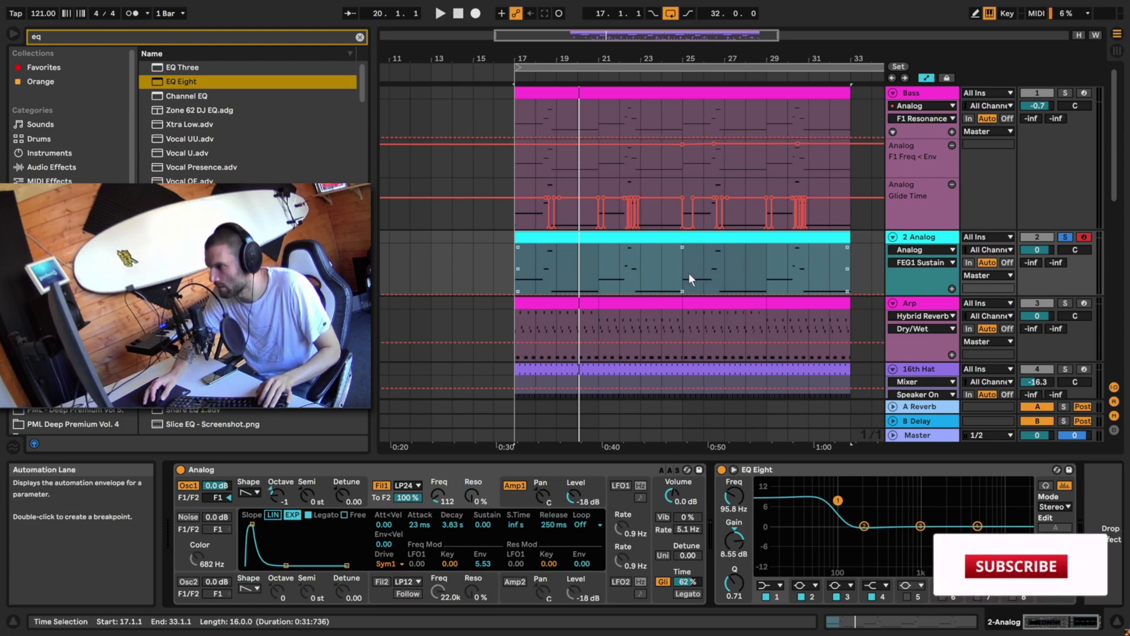
Examine the repeating four-bar sections of the 2 Analog clip at bars 17 and 25, and open the clip's notes.
drag(690, 273, 757, 282)
drag(523, 273, 604, 273)
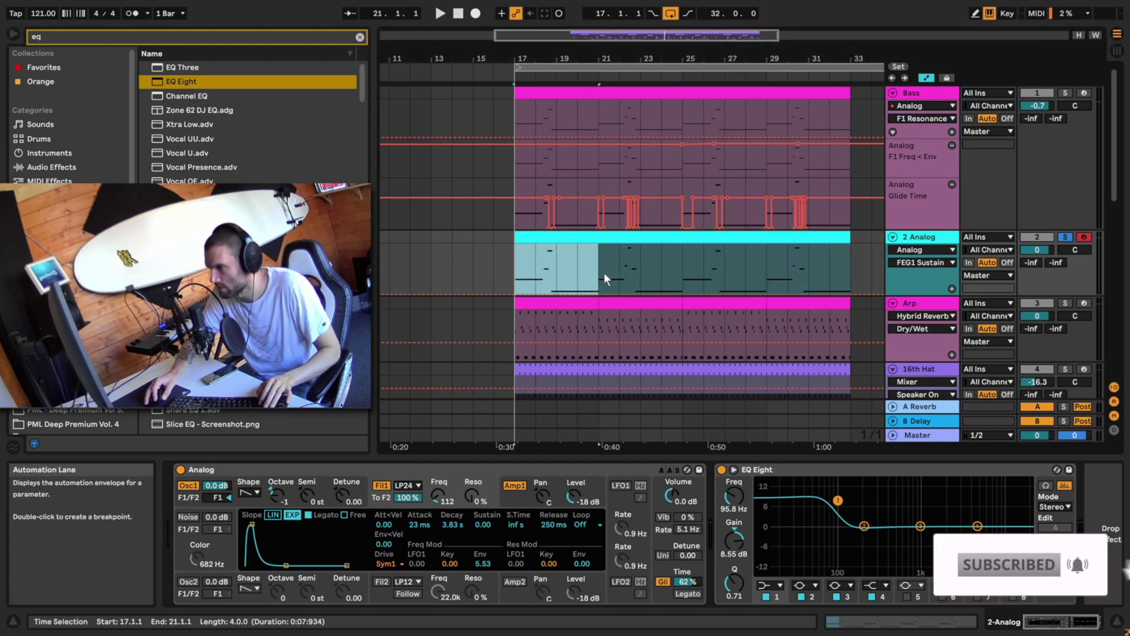
drag(685, 278, 767, 280)
click(714, 265)
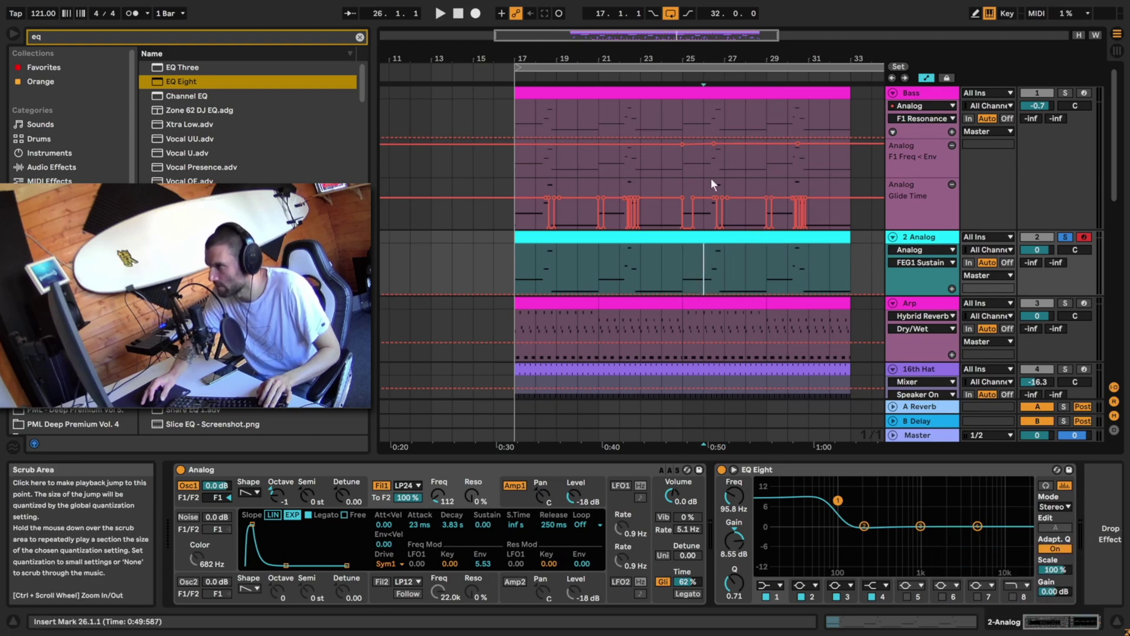
double_click(716, 238)
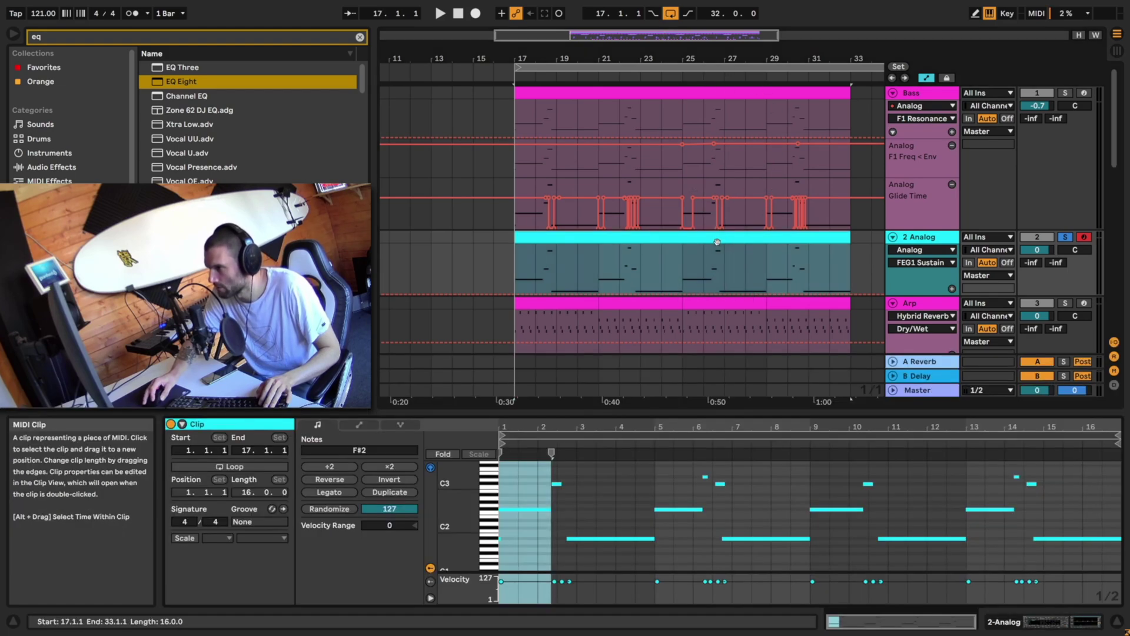
Check the overlap between the C#3 and C#4 notes in bar 2 of the 2 Analog clip.
click(597, 495)
drag(583, 426, 745, 505)
scroll(683, 500, up, 3)
click(606, 528)
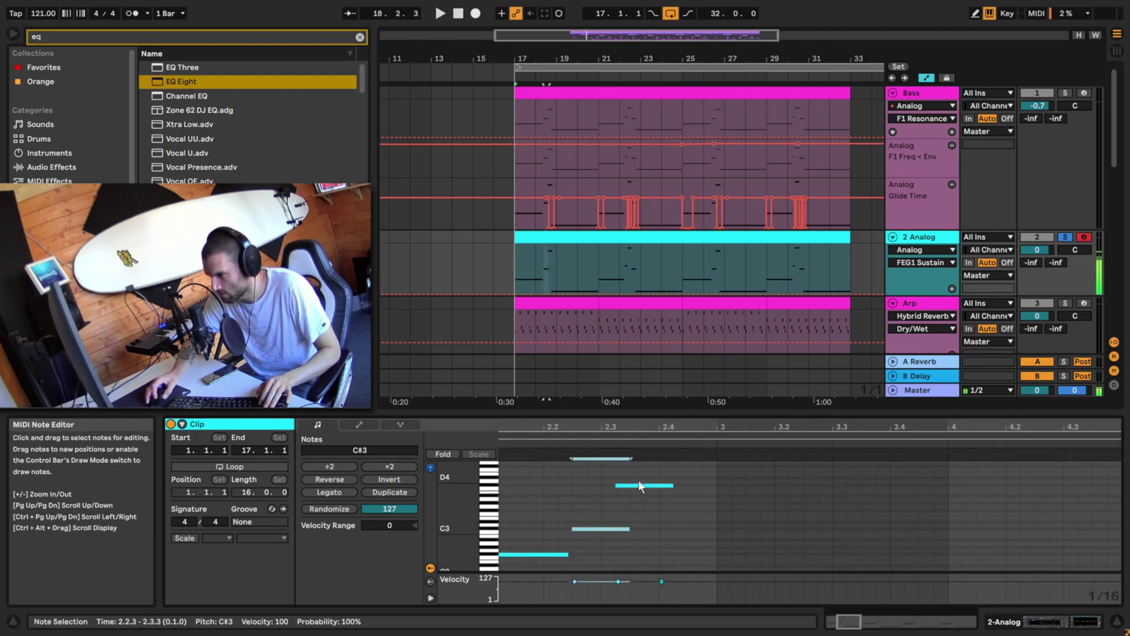
click(639, 485)
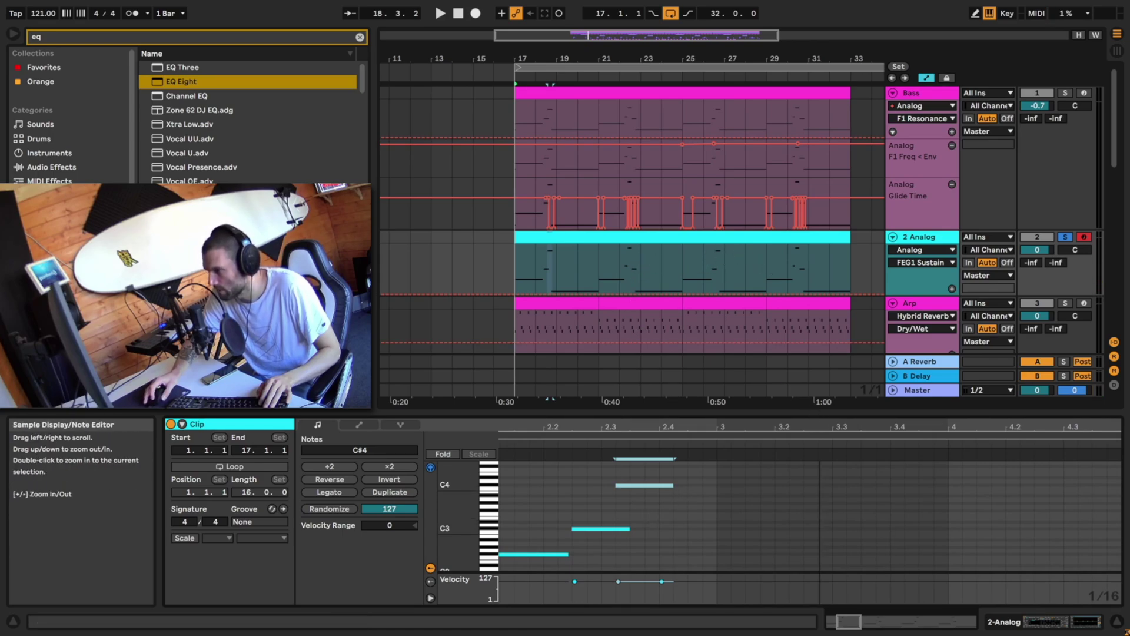
Trim the F#2 note to end just before 10.2.3, and shorten the following C#3 to end just before the C#4 starts.
scroll(713, 454, down, 5)
scroll(955, 439, up, 8)
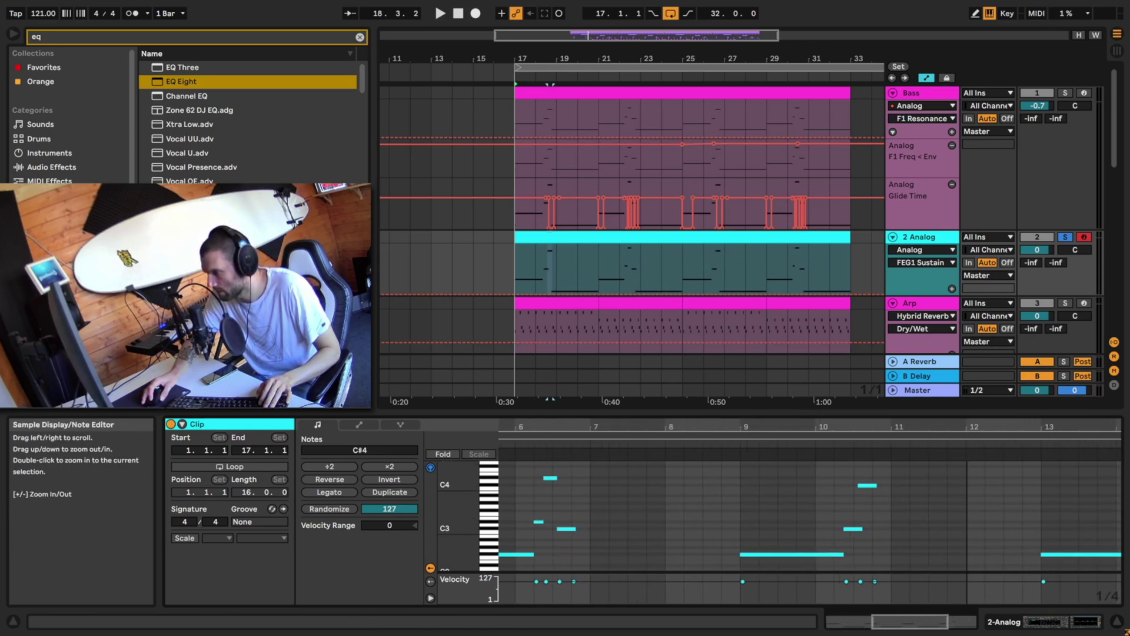
drag(777, 427, 809, 430)
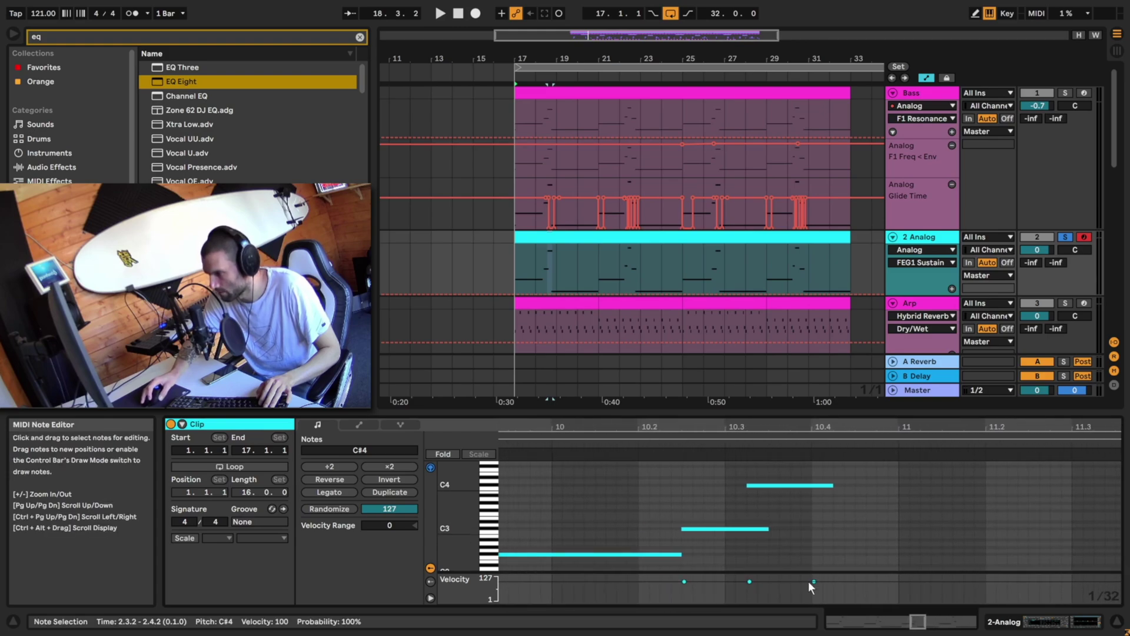
drag(690, 427, 668, 552)
click(671, 554)
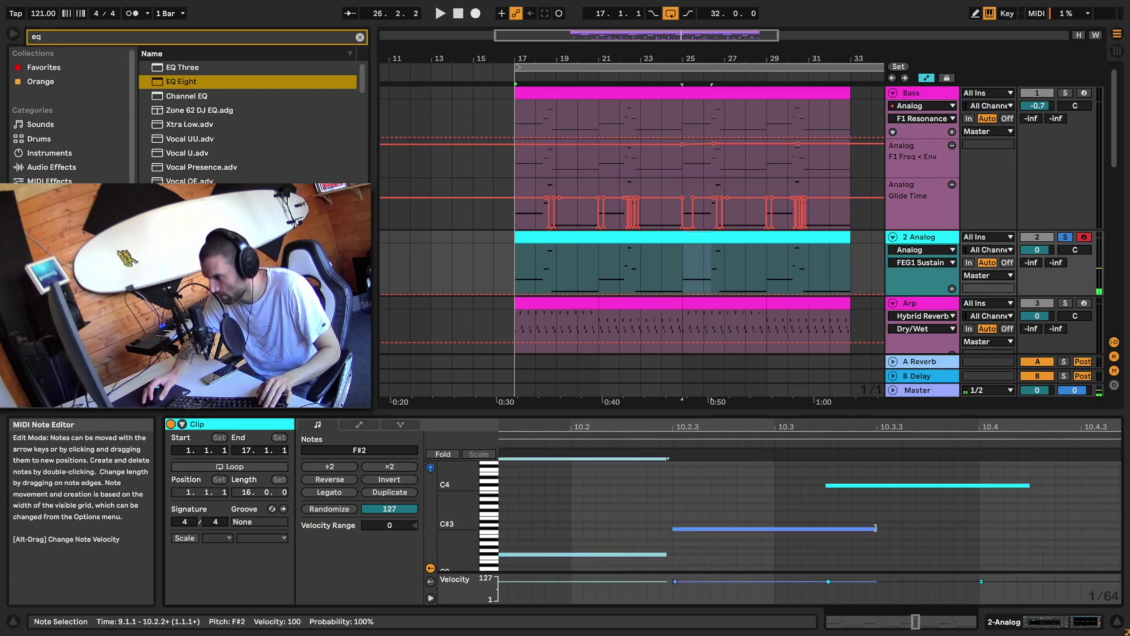
drag(875, 528, 828, 525)
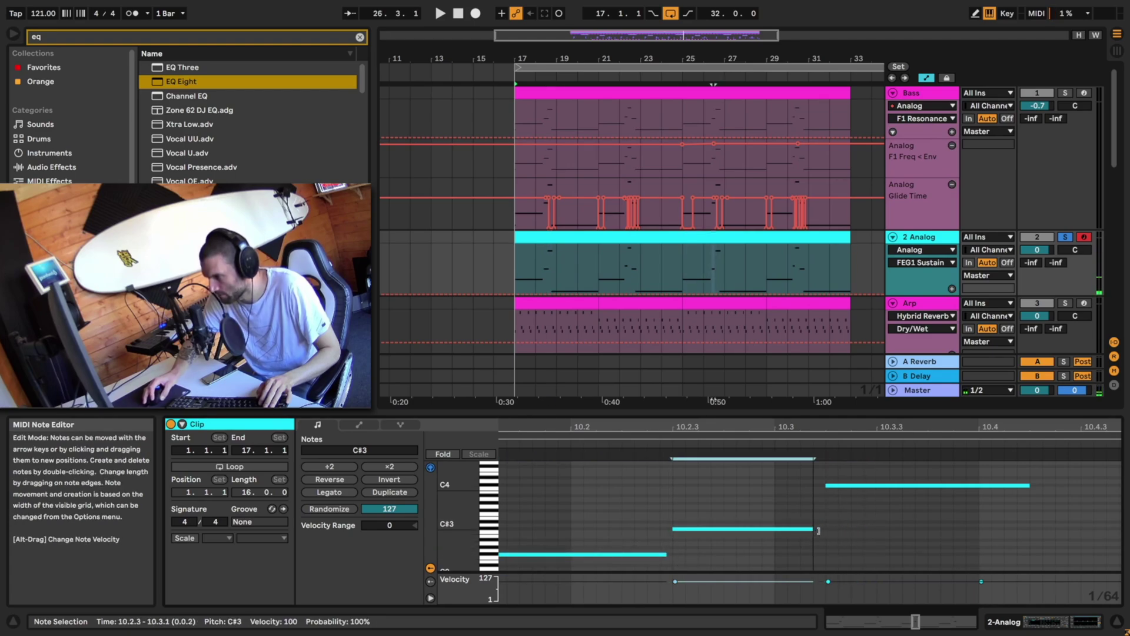
Play the soloed 2 Analog track from bars 25 and 26 to hear the transition between the C#3 and C#4 notes.
key(space)
click(681, 264)
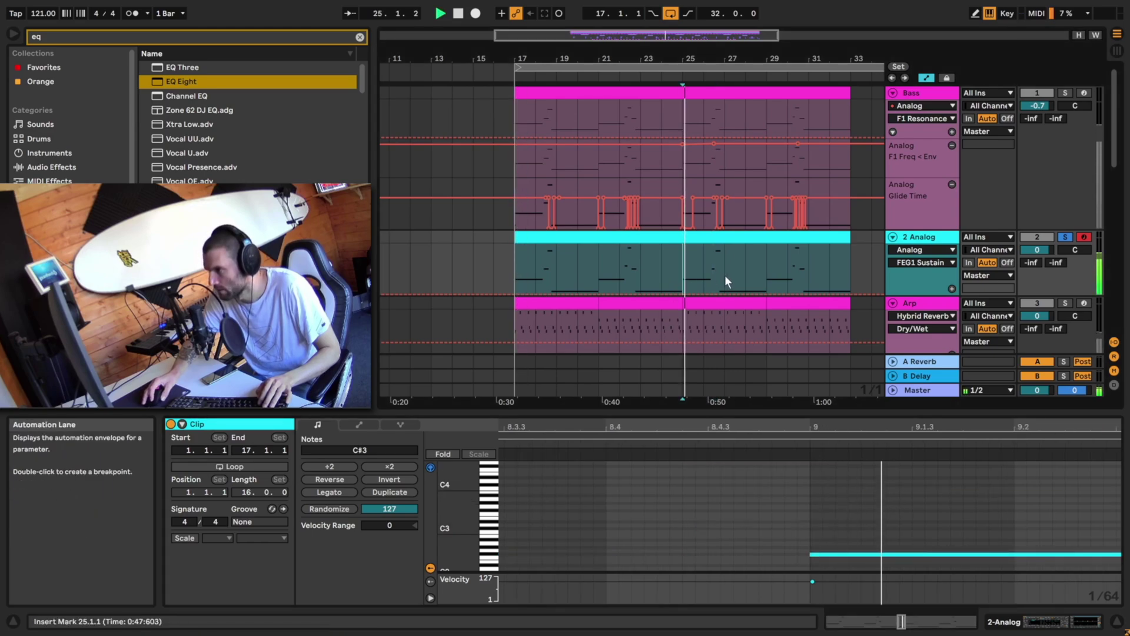
click(703, 271)
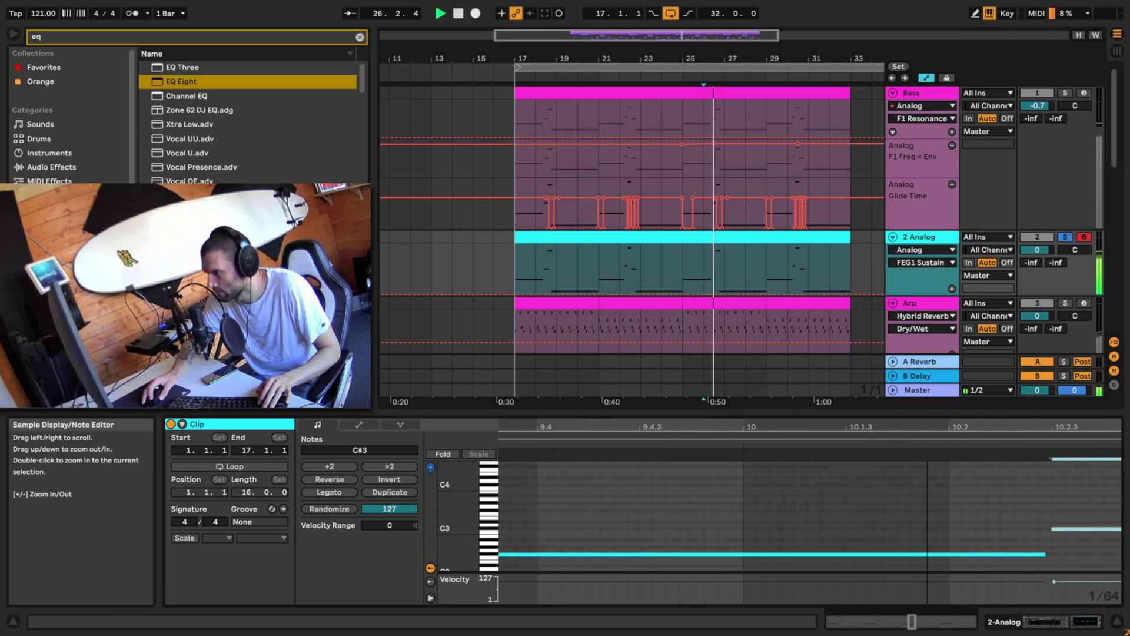
drag(1106, 429, 865, 451)
key(space)
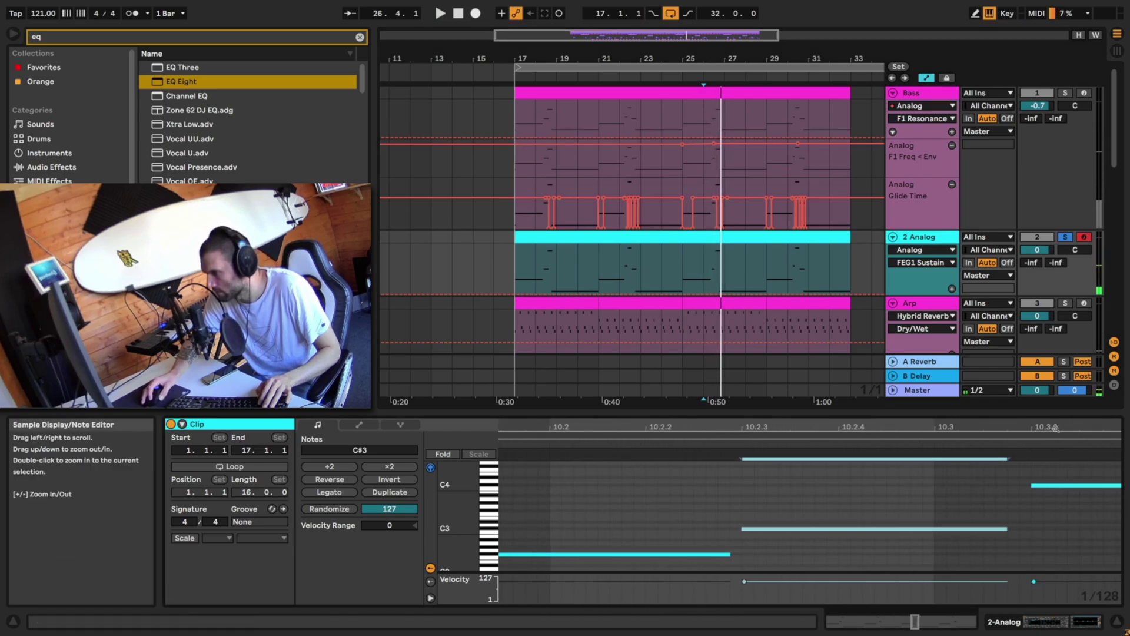
Extend the C#3 note in bar 10 closer to the start of the C#4 without overlapping it, and play the passage.
drag(1055, 429, 1036, 475)
drag(896, 529, 947, 529)
key(space)
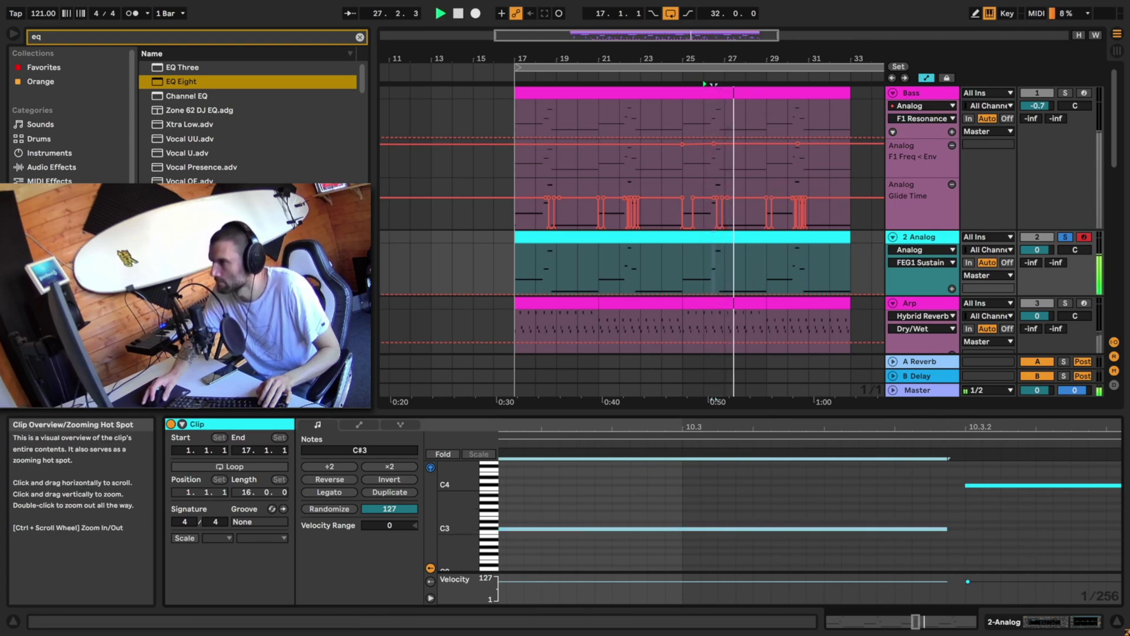
Trim the ends of the F#2, D#3 and D#4 notes around bar 6 slightly so none touches the note that follows.
drag(754, 59, 709, 36)
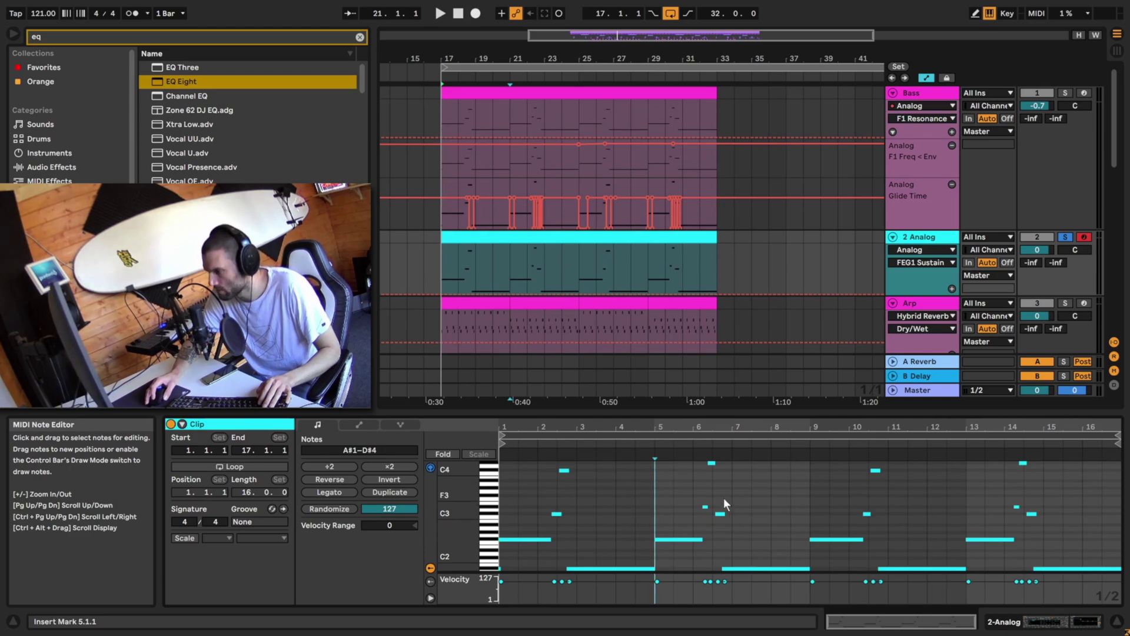
click(699, 539)
click(705, 537)
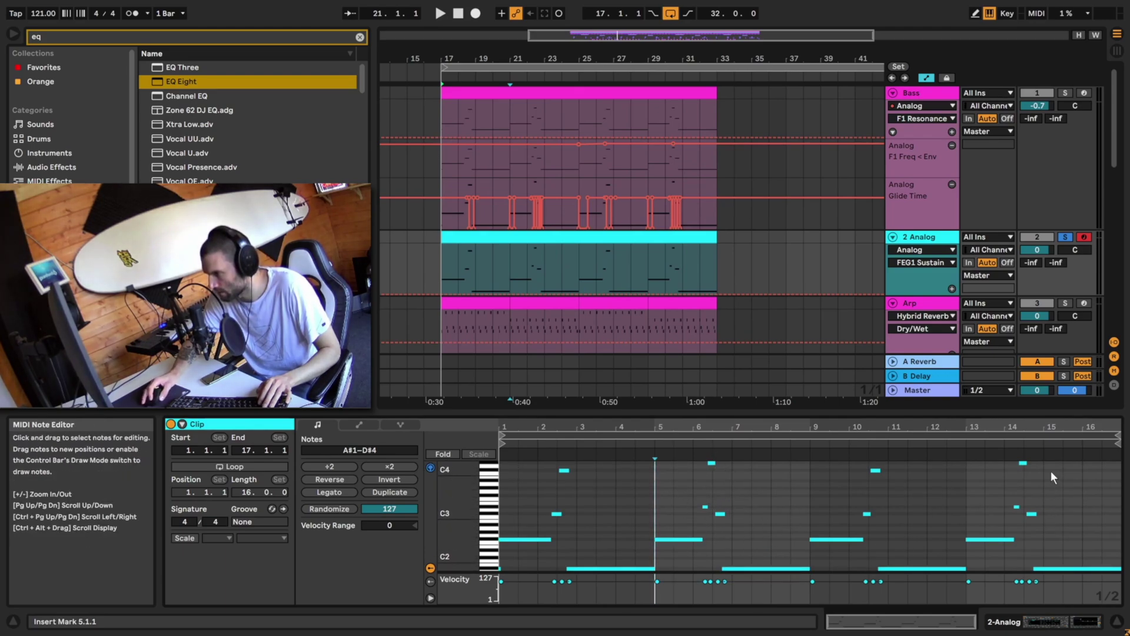
drag(739, 426, 1126, 522)
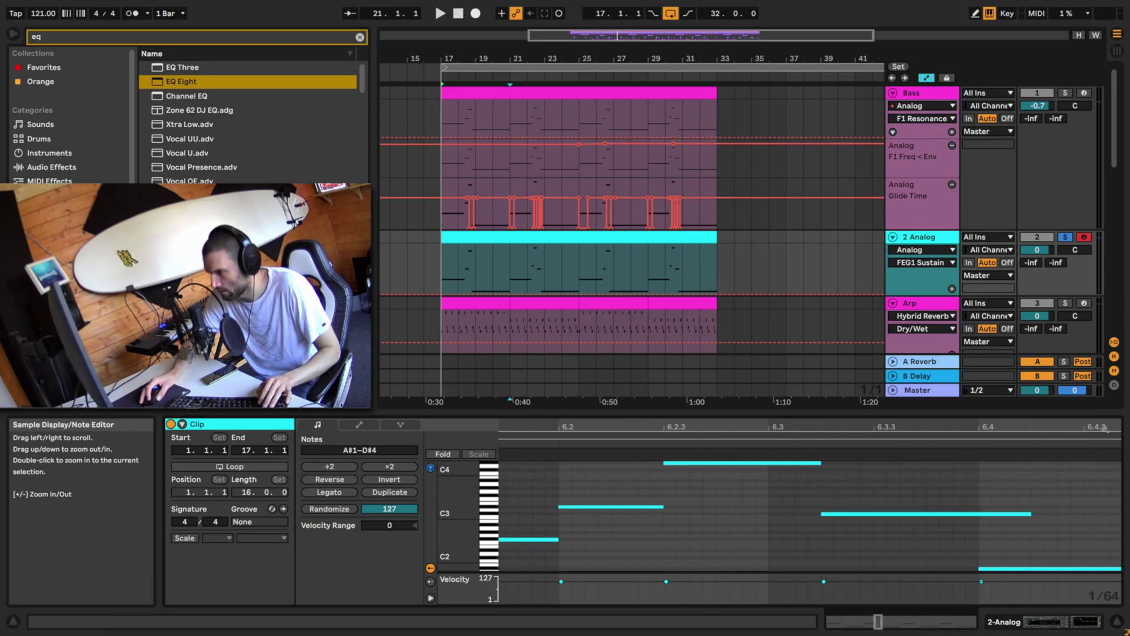
click(557, 539)
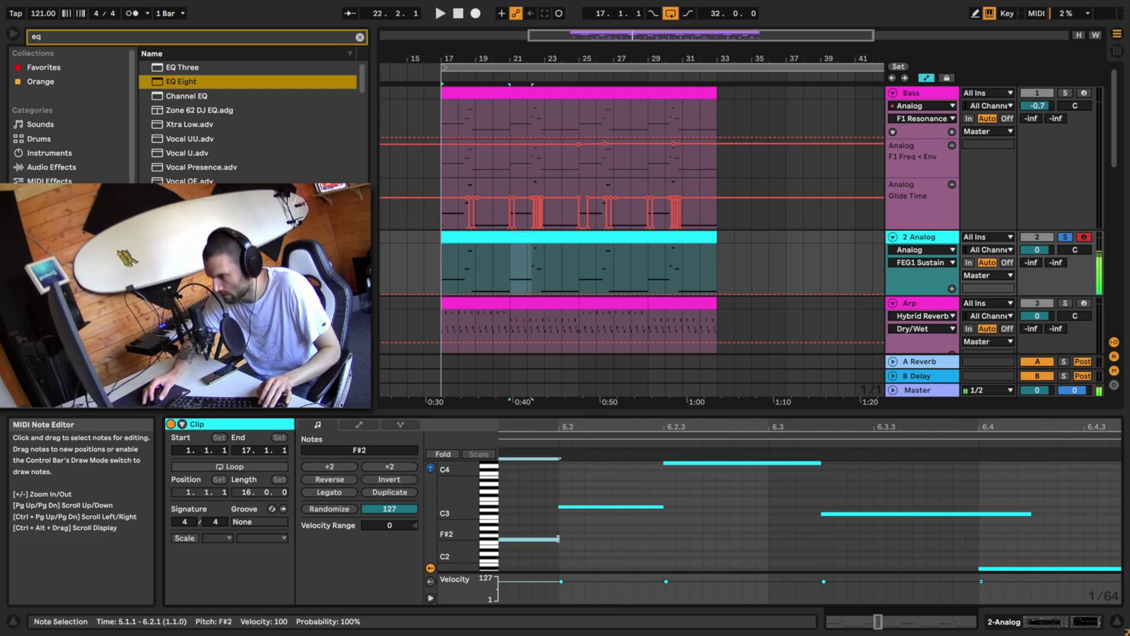
click(663, 507)
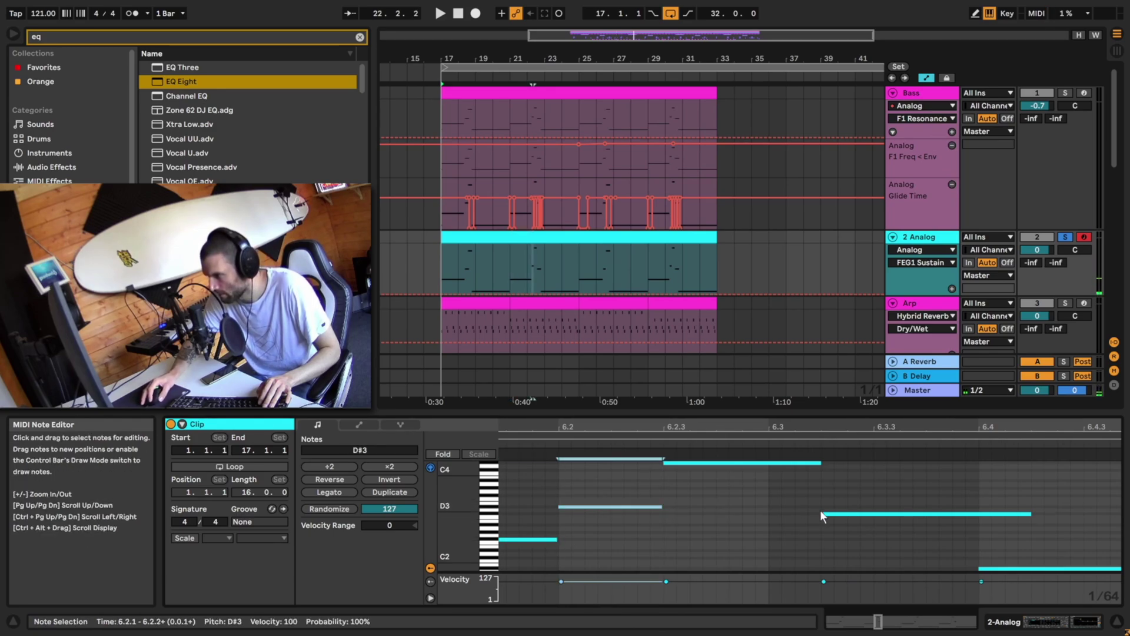
click(818, 463)
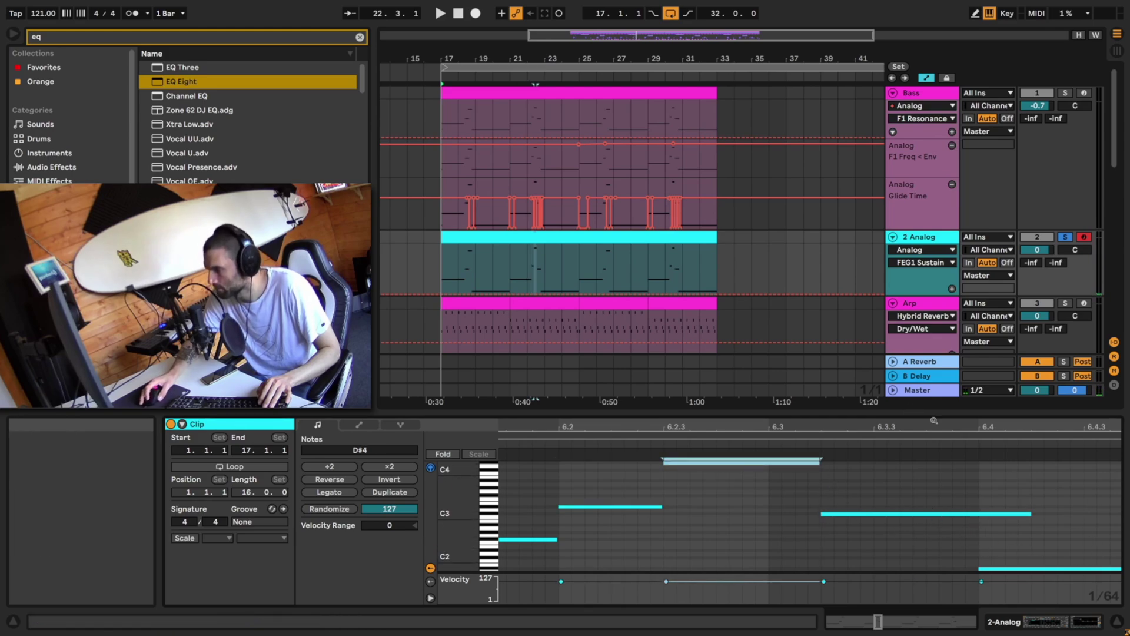
Replace the notes in clip bars 13 to 16 with a copy of the trimmed notes from bars 5 to 8.
drag(934, 426, 824, 365)
click(774, 507)
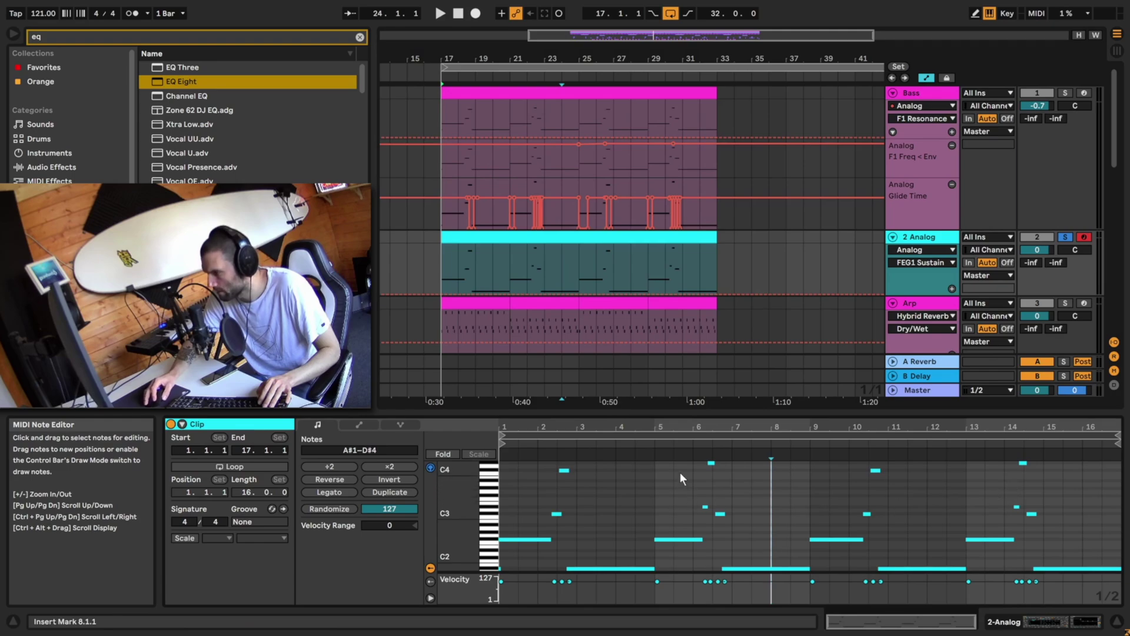
drag(680, 472, 770, 572)
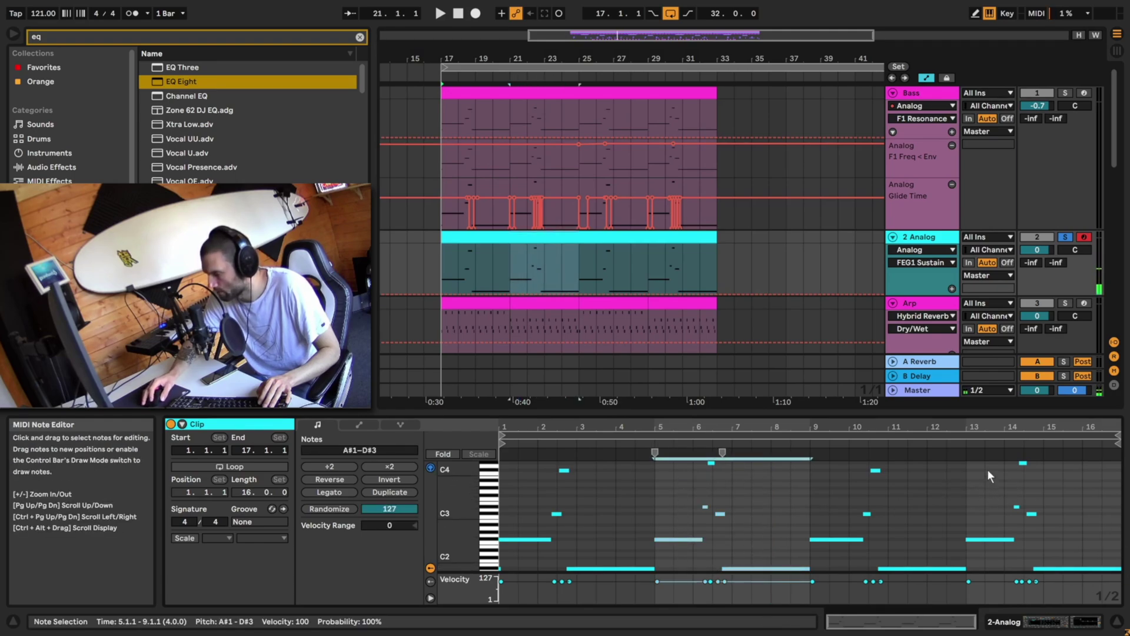
drag(989, 469, 1075, 572)
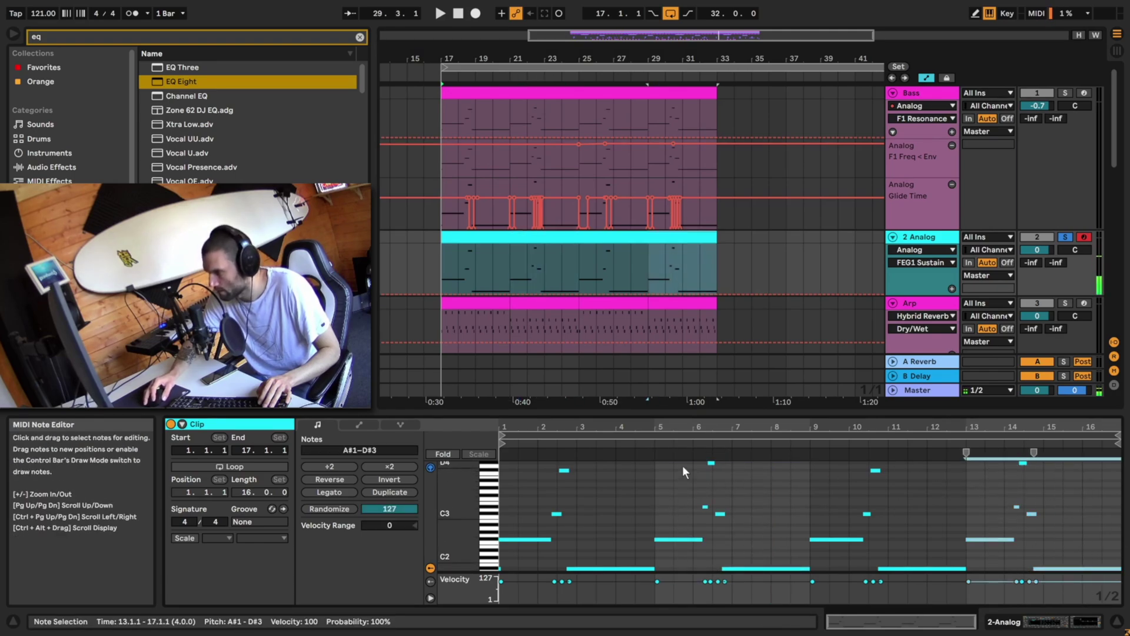
drag(667, 462, 774, 600)
click(970, 490)
key(ctrl+v)
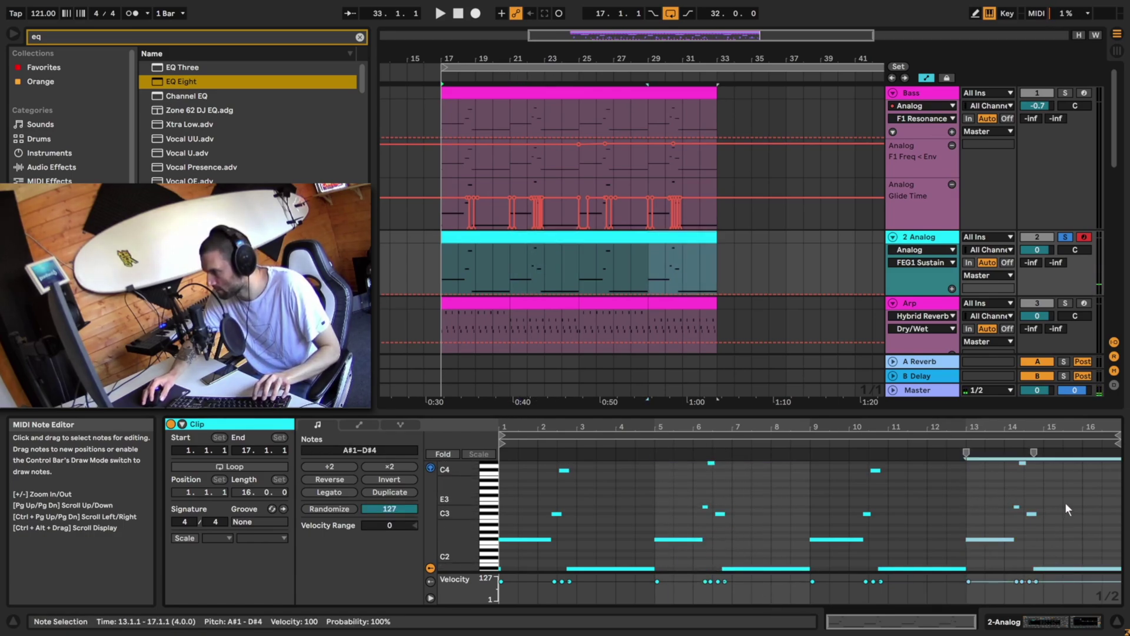
Lengthen the D#4 note at 14.2.3 so that it overlaps the start of the following C#3.
click(1065, 503)
key(plus)
key(plus)
key(plus)
key(plus)
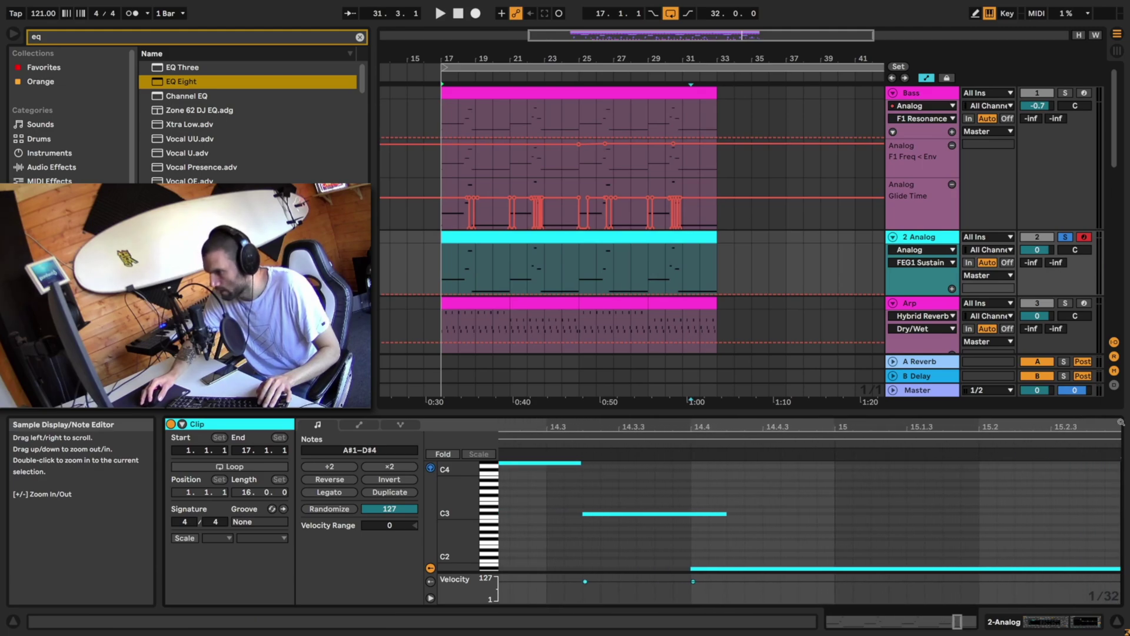
scroll(798, 481, left, 5)
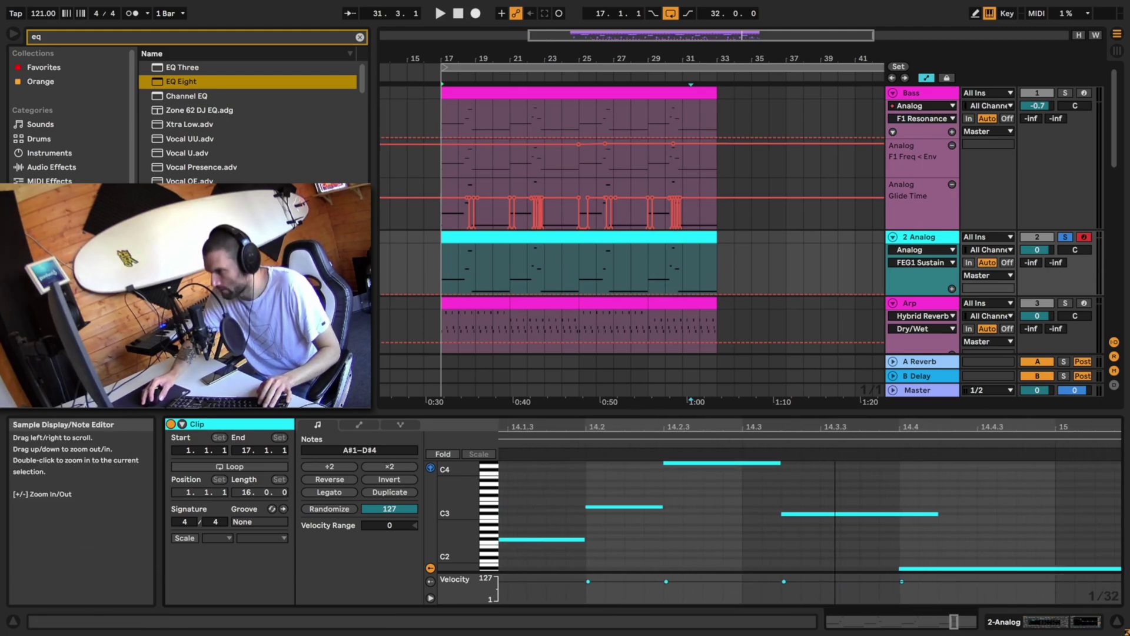
drag(781, 464, 799, 464)
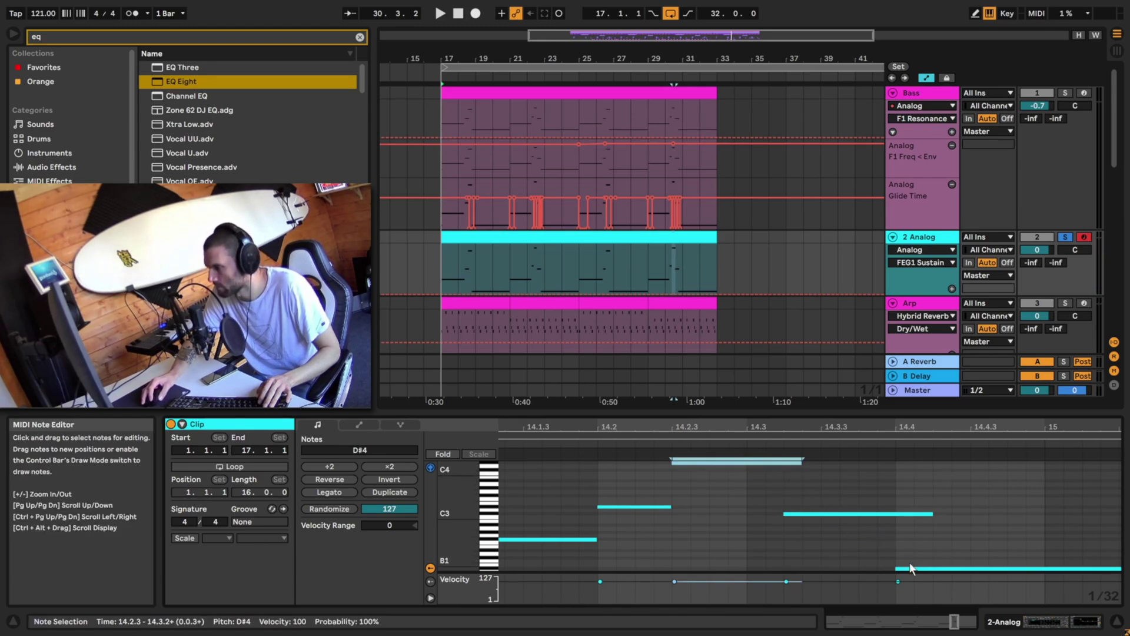
Examine the Bass track's Glide Time automation from bar 17, and show Analog's Glide Time automation on the 2 Analog track.
double_click(627, 237)
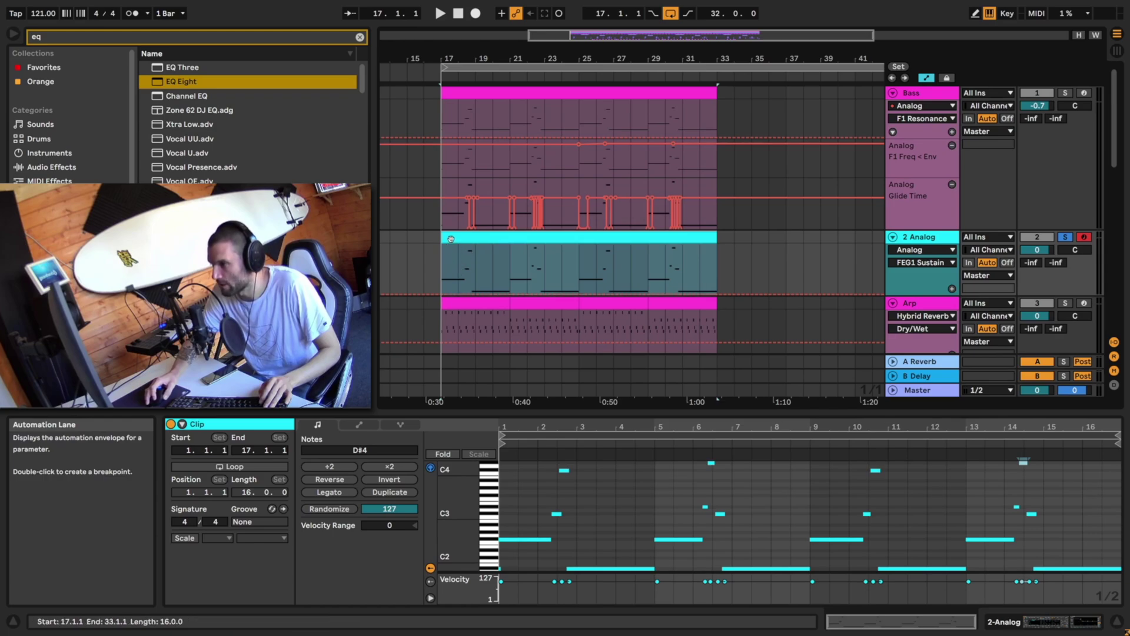
click(916, 97)
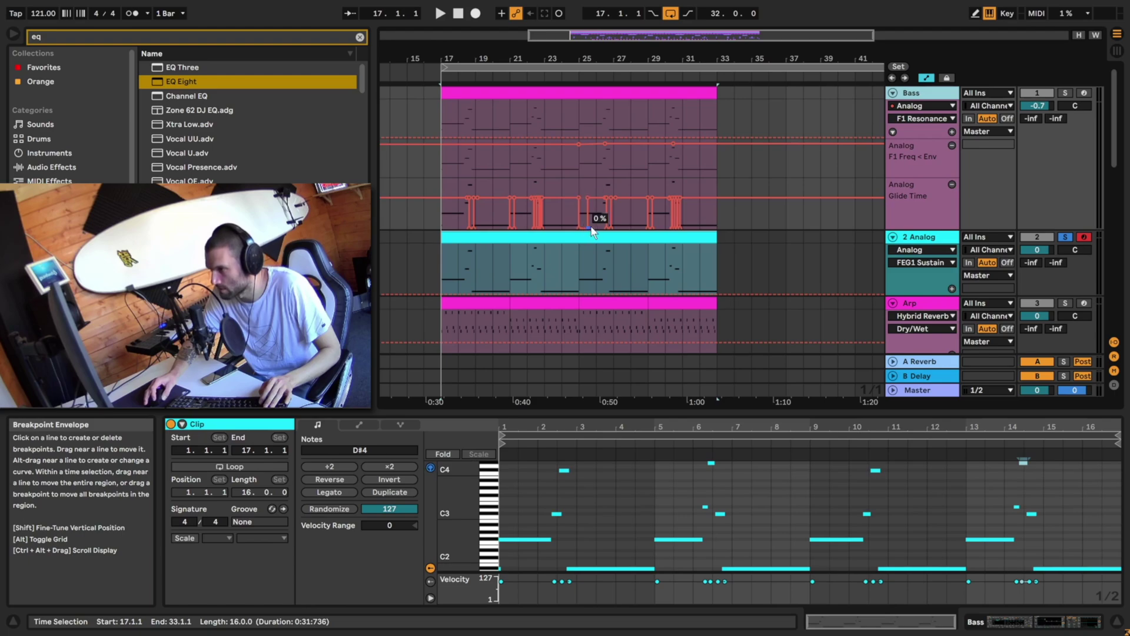
drag(521, 59, 521, 82)
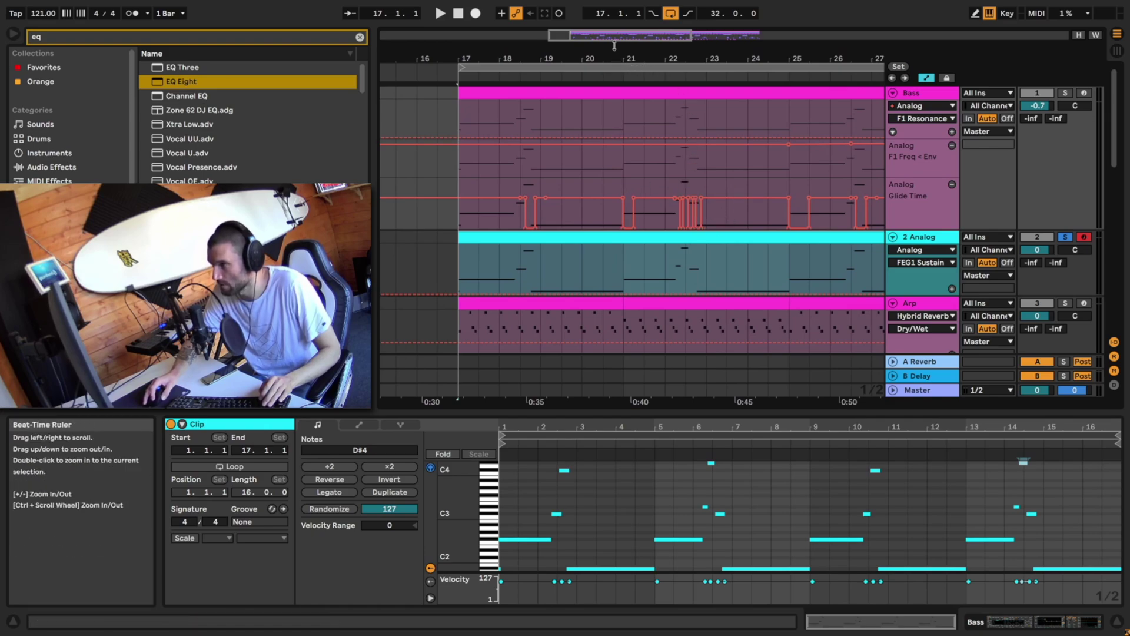
drag(614, 45, 576, 57)
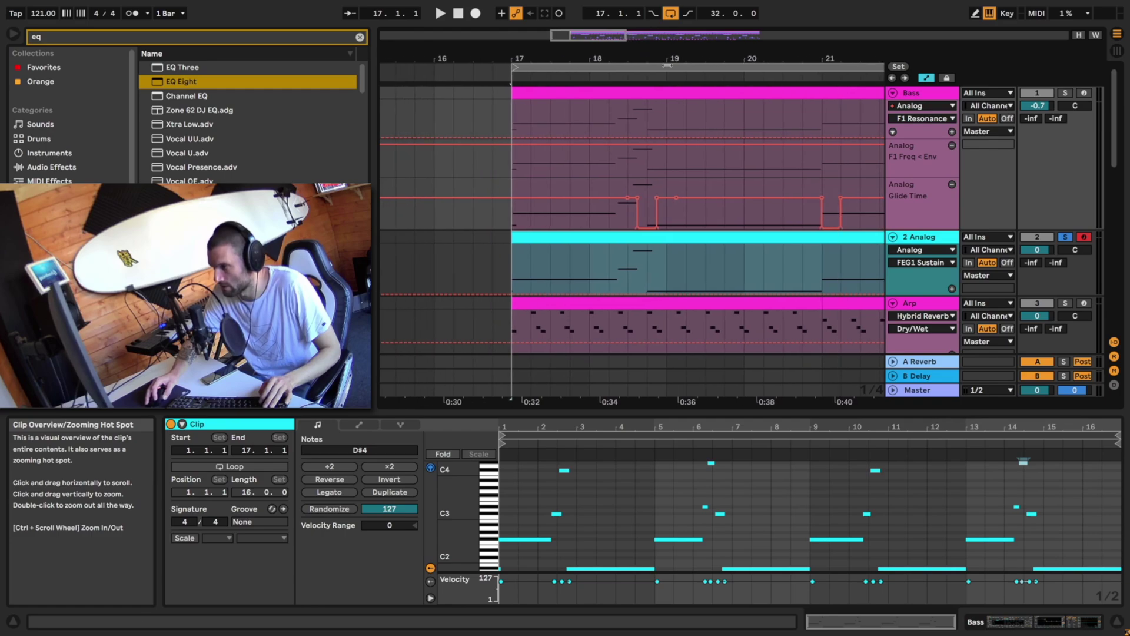
click(922, 237)
click(692, 583)
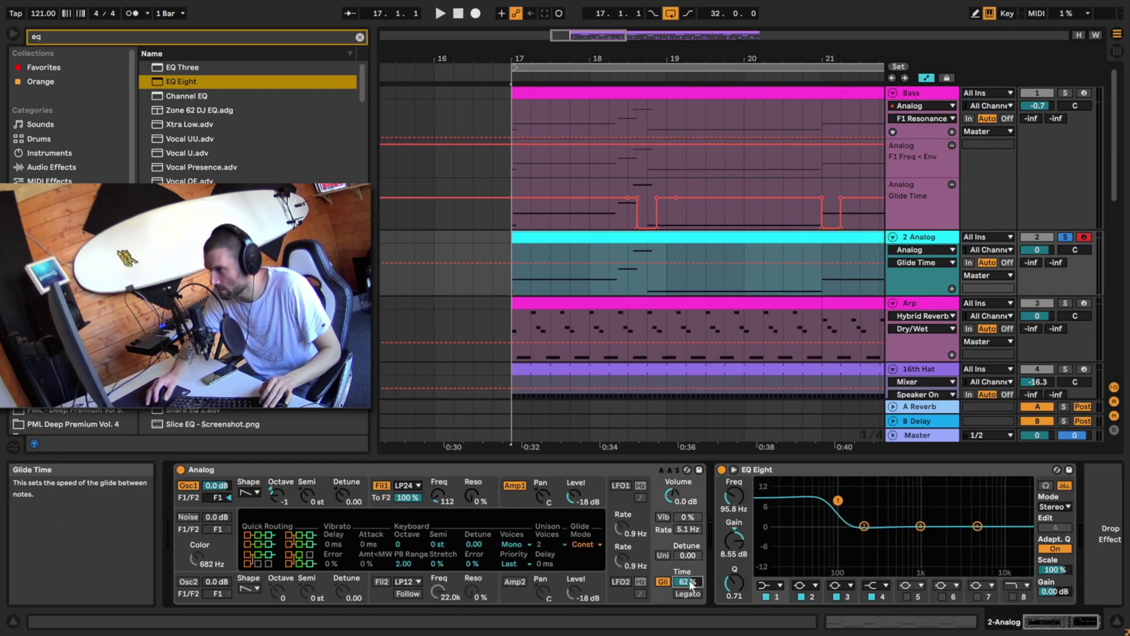
Lower the 2 Analog track's Glide Time automation to 0% between 18.3.3 and 18.4.3.
click(639, 264)
drag(596, 36, 596, 71)
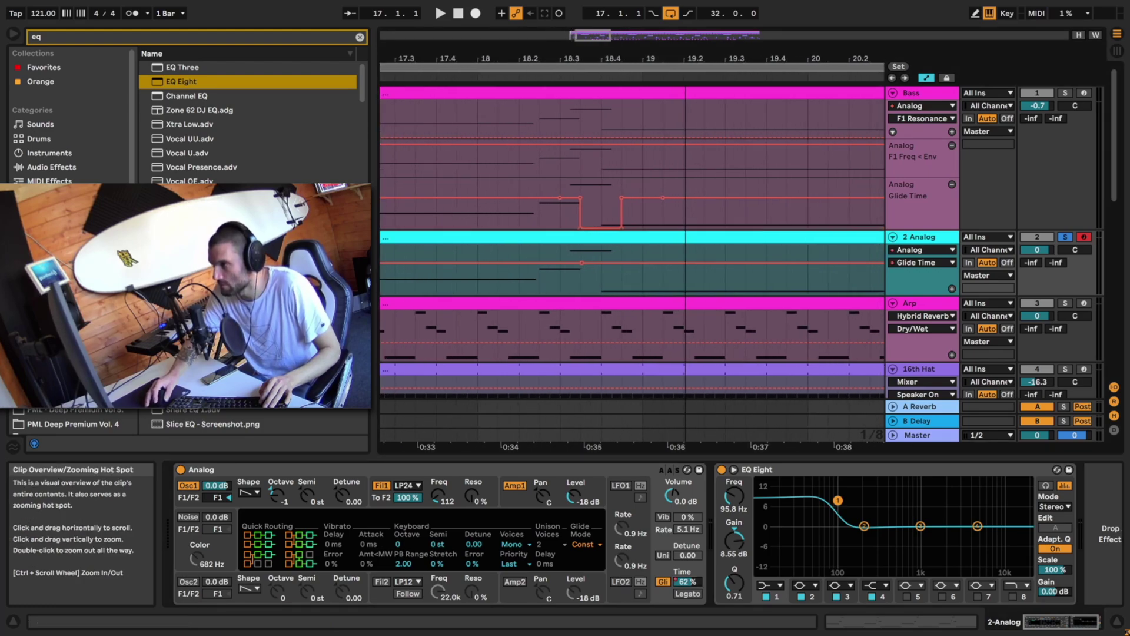
drag(578, 292, 600, 272)
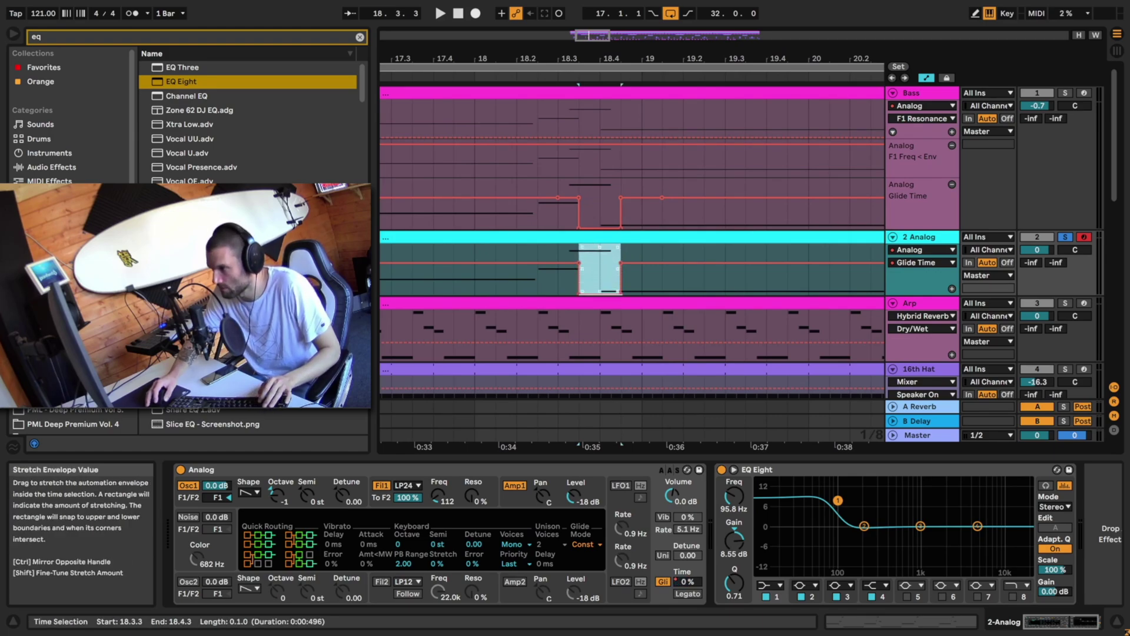
Play the 2 Analog track from 18.2.3 to hear the Glide Time dip.
mouse_move(595, 36)
mouse_down()
mouse_move(617, 20)
mouse_move(612, 39)
mouse_up()
click(562, 280)
key(space)
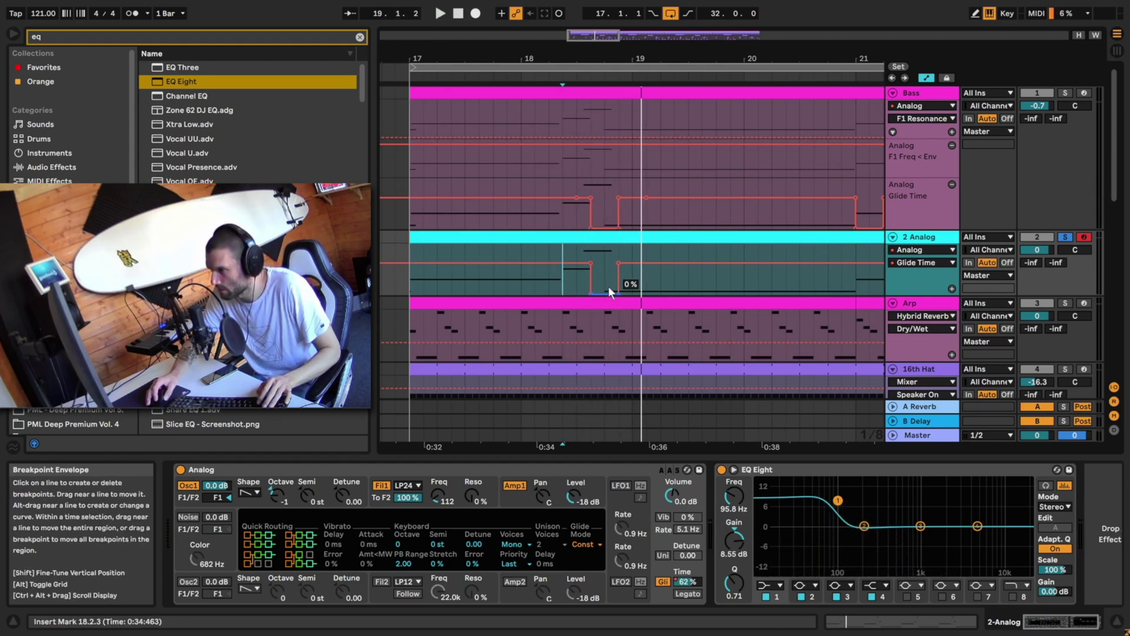
Lower the 2 Analog track's Glide Time automation to 0% between 21.1.1 and 21.2.1.
drag(604, 36, 659, 182)
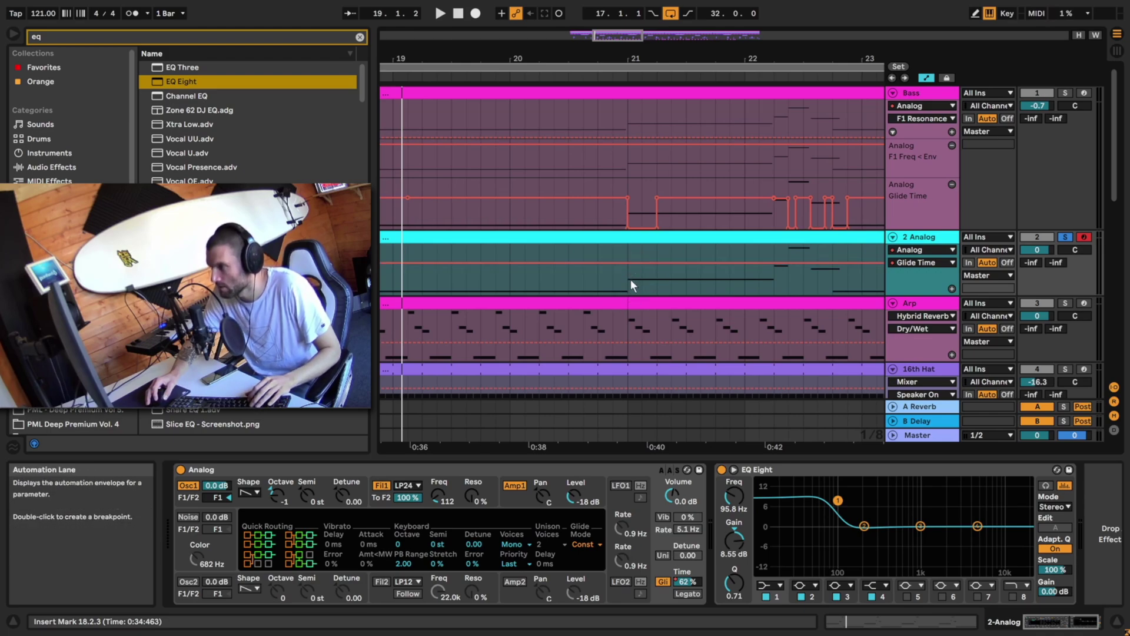
drag(631, 279, 654, 291)
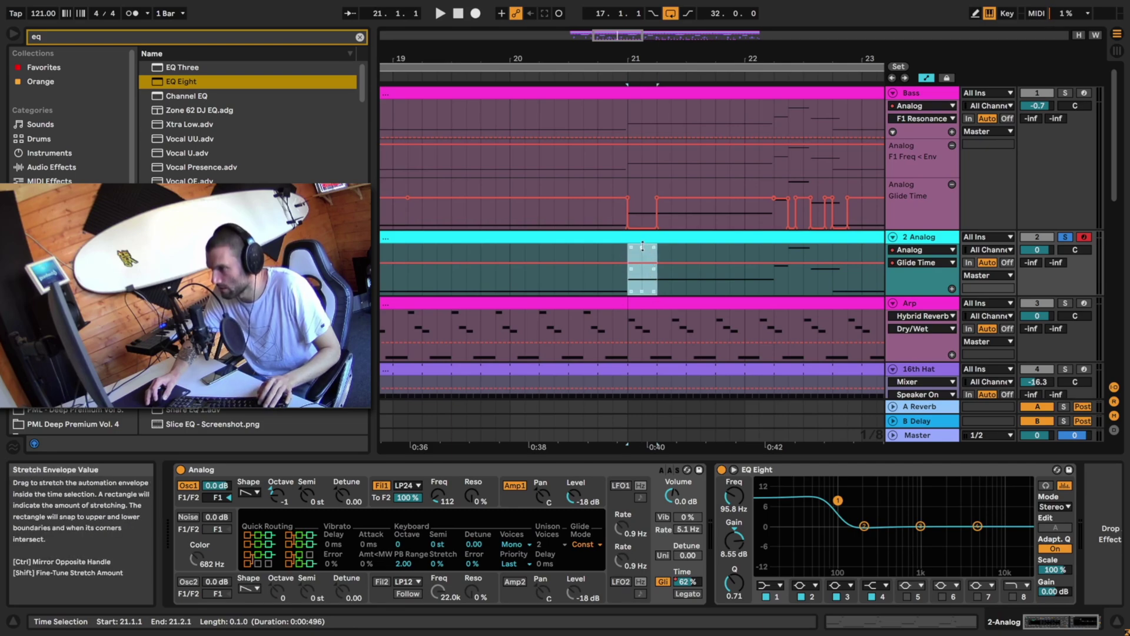
Lower the 2 Analog track's Glide Time automation to 0% between 22.2.3 and 22.2.4.
click(775, 289)
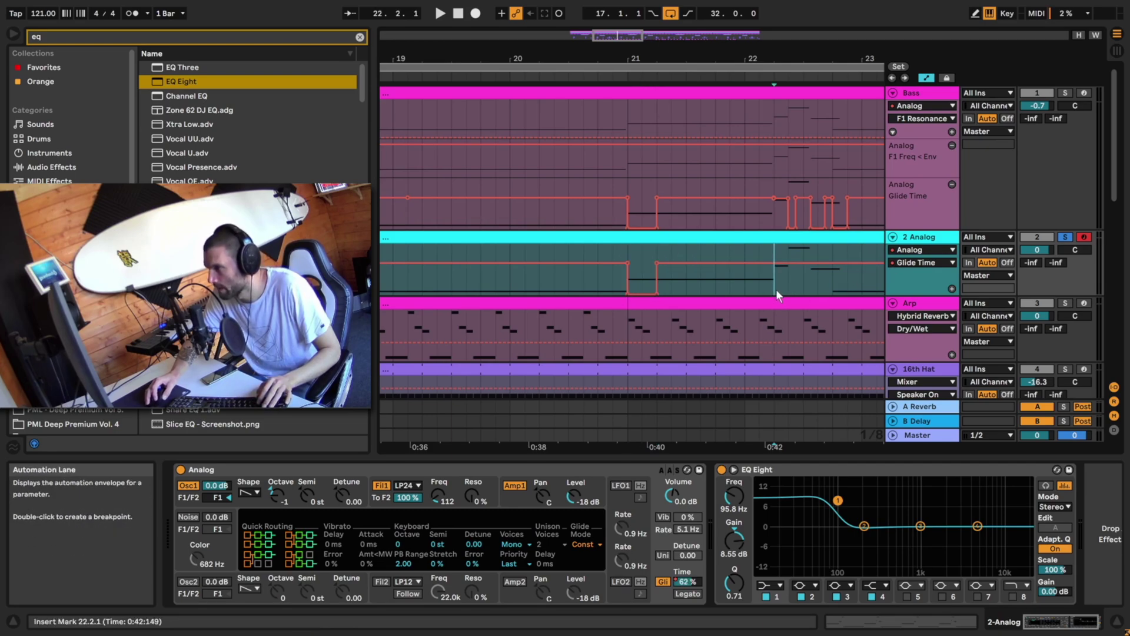
drag(776, 59, 545, 109)
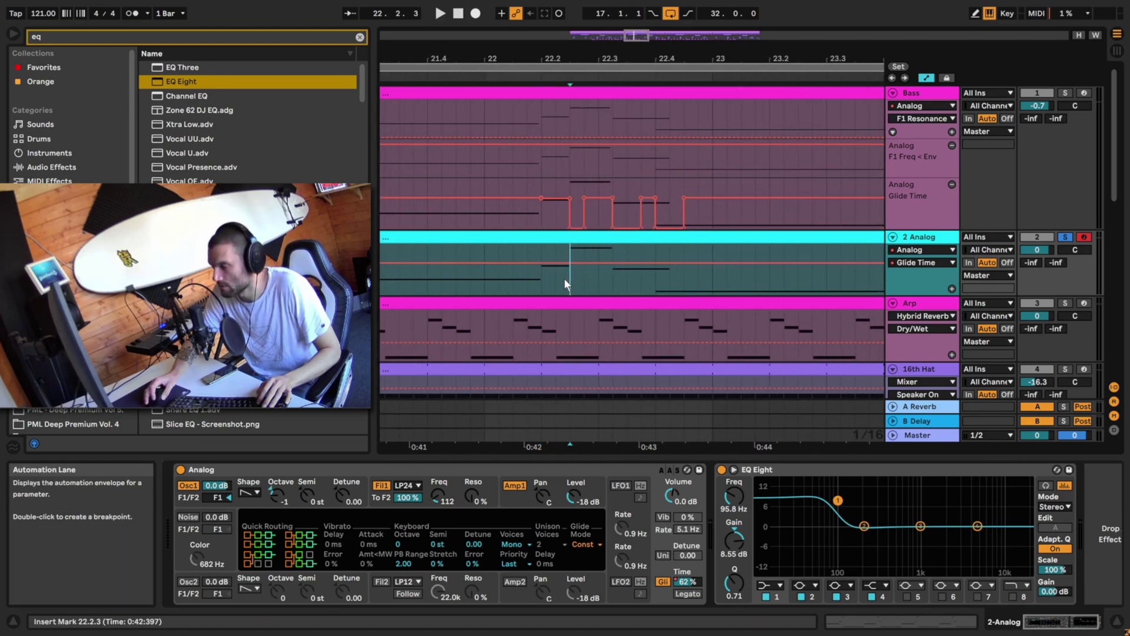
drag(565, 281, 584, 281)
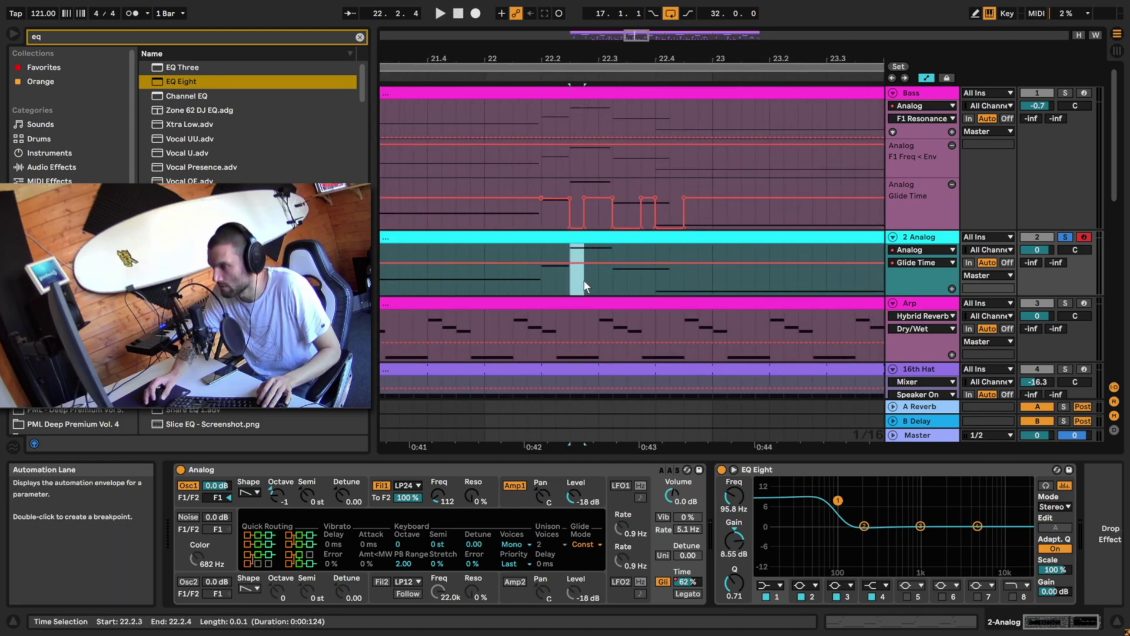
click(574, 249)
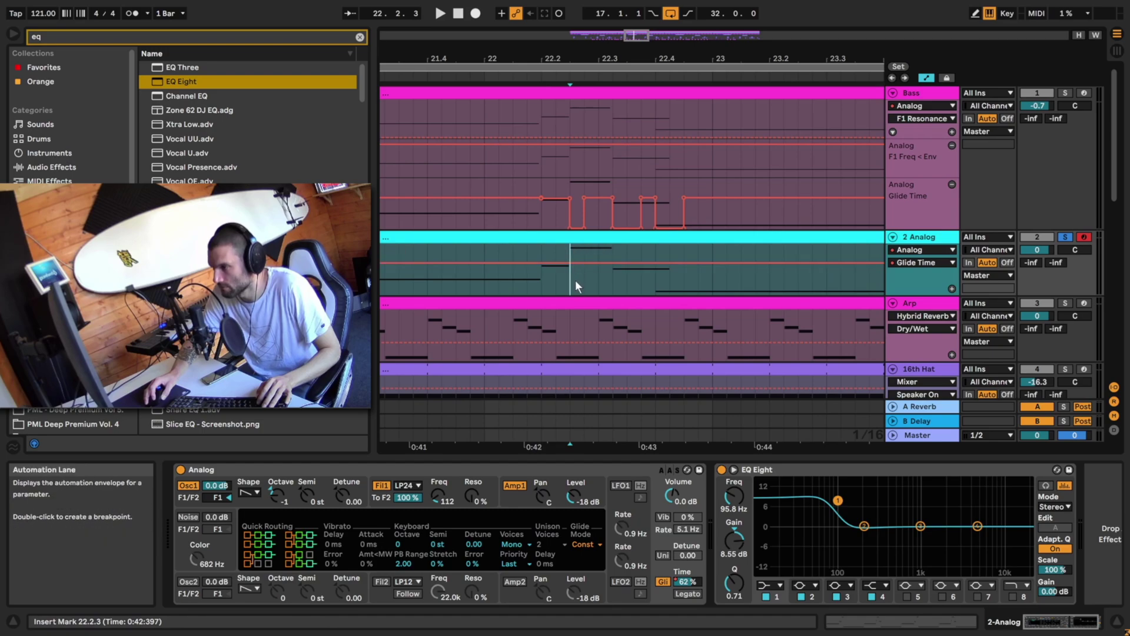
drag(575, 280, 584, 281)
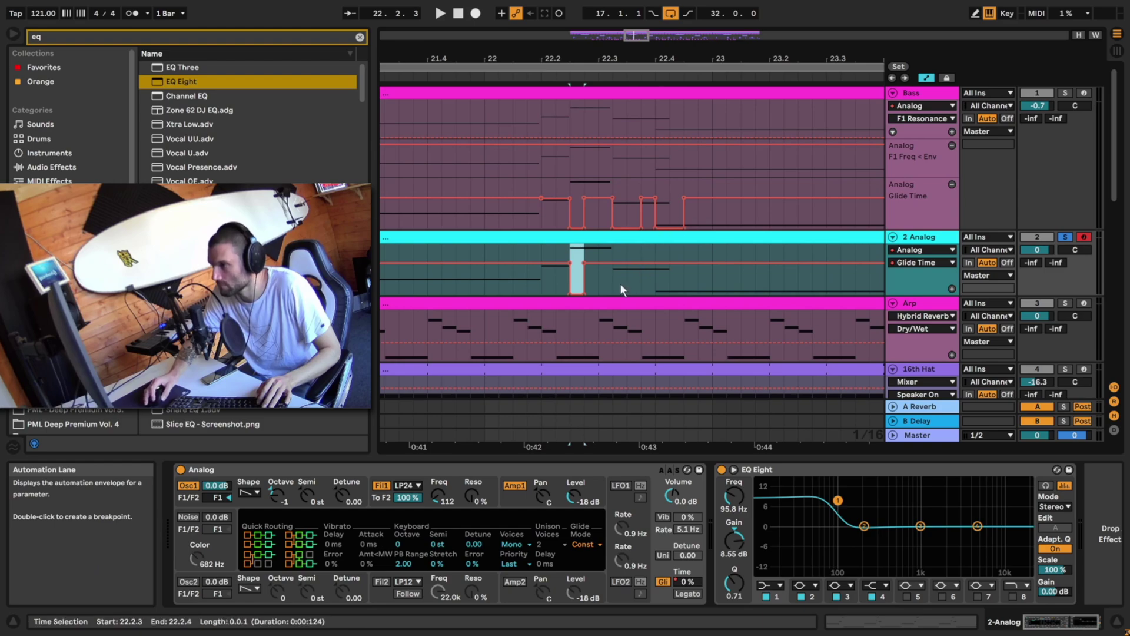
Lower the 2 Analog track's Glide Time automation to 0% between 22.3.2 and 22.3.4 and between 22.4.1 and 22.4.3, and play from 22.1.3.
drag(616, 287, 626, 263)
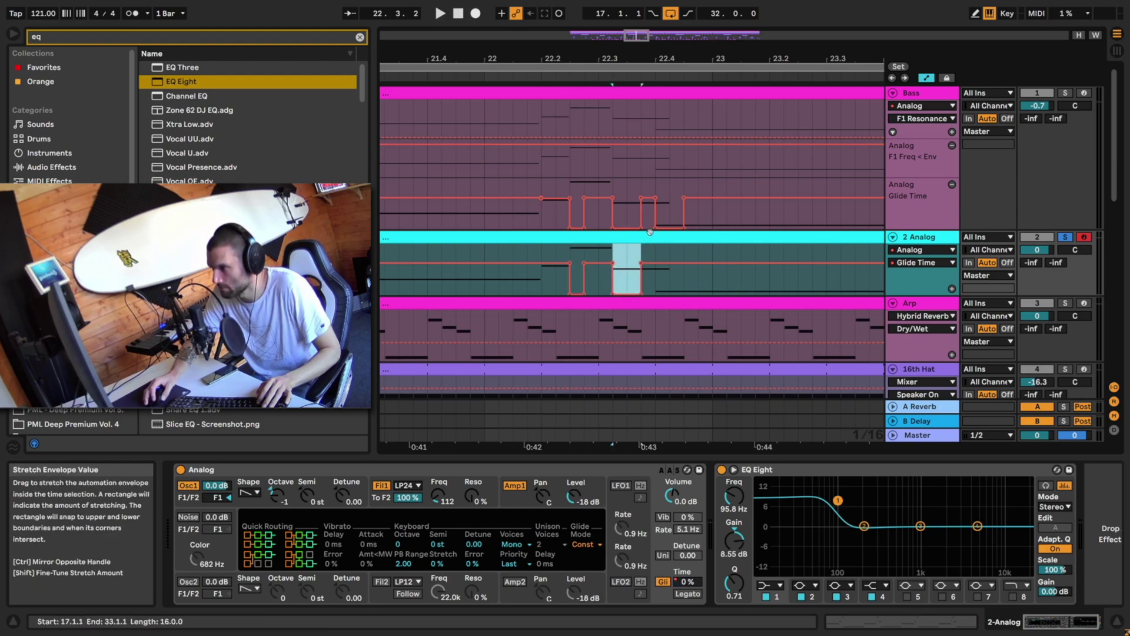
click(656, 281)
drag(656, 254, 683, 252)
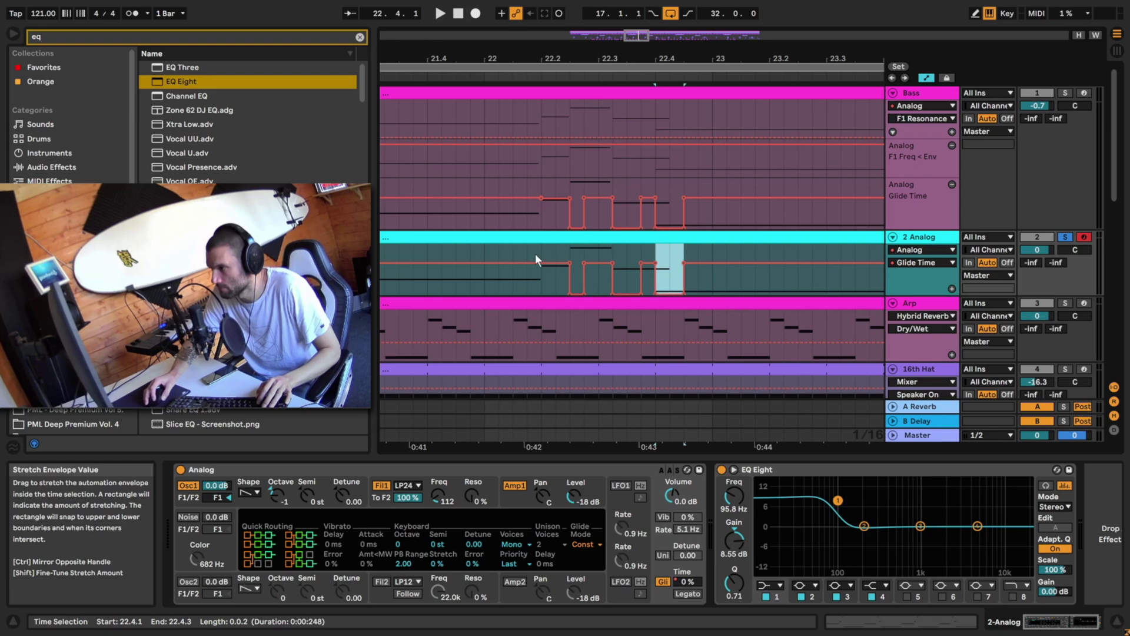
click(515, 282)
key(space)
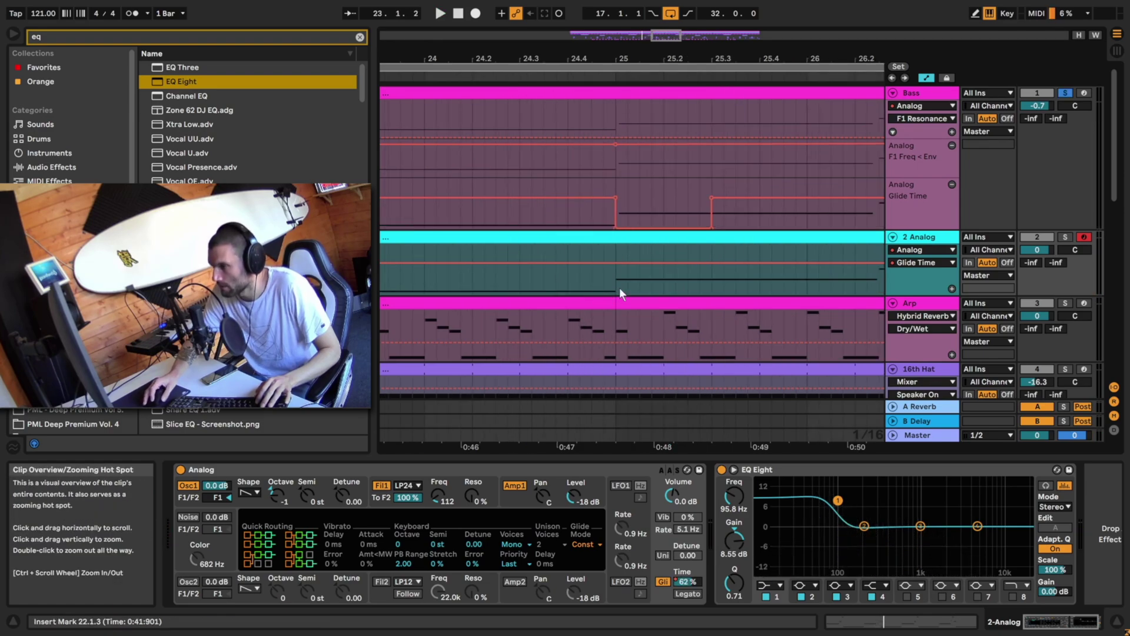
Lower the 2 Analog track's Glide Time automation to 0% between 25.1.1 and 25.3.1.
drag(618, 287, 711, 277)
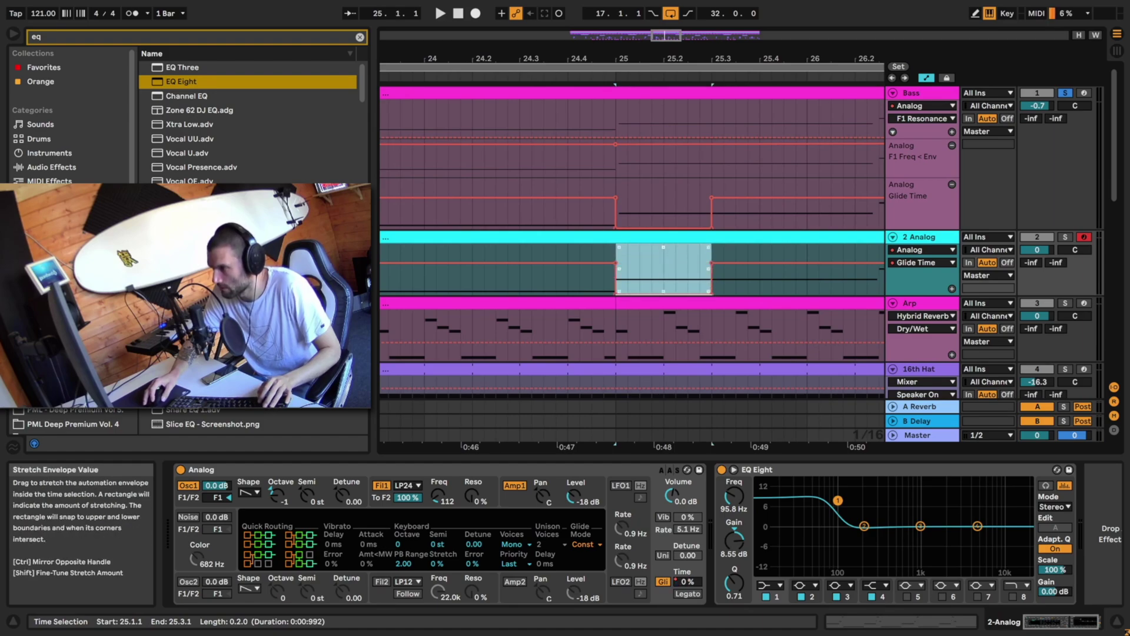
drag(667, 35, 667, 21)
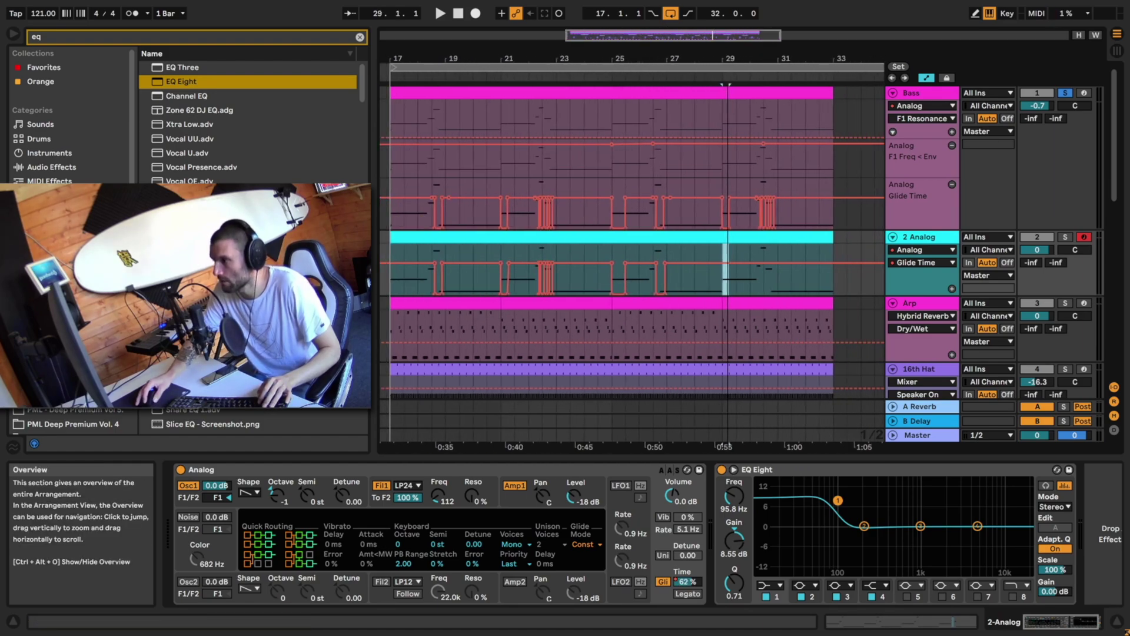
drag(702, 36, 701, 42)
Copy the 2 Analog track's Glide Time automation from 21.1.1 to 23.3.1 and paste it at 29.1.1.
click(540, 283)
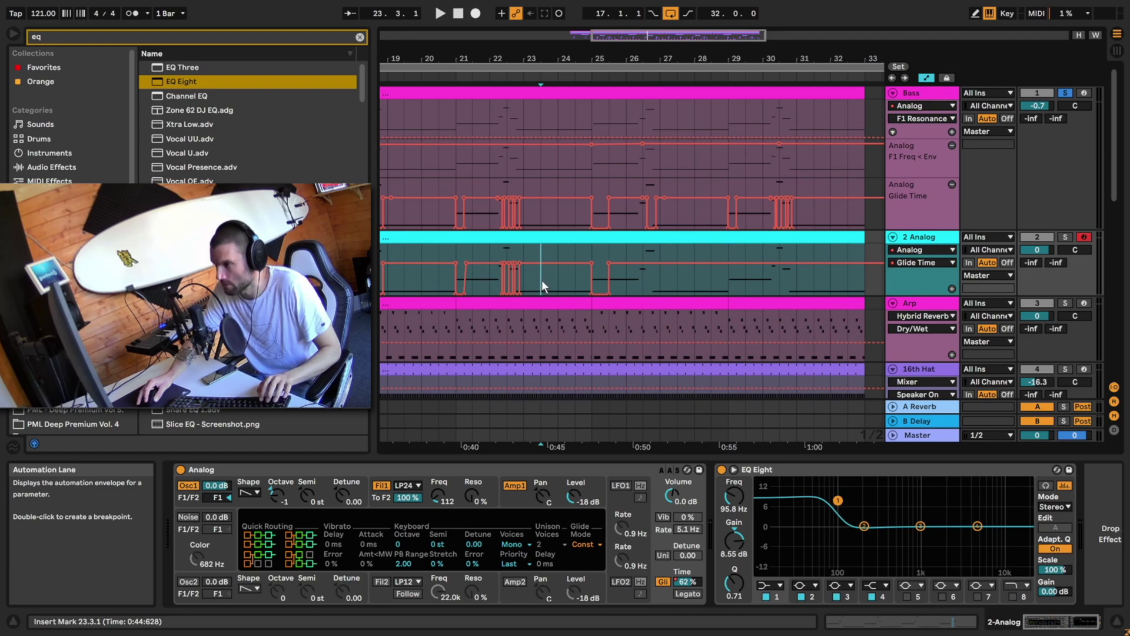
drag(541, 280, 453, 287)
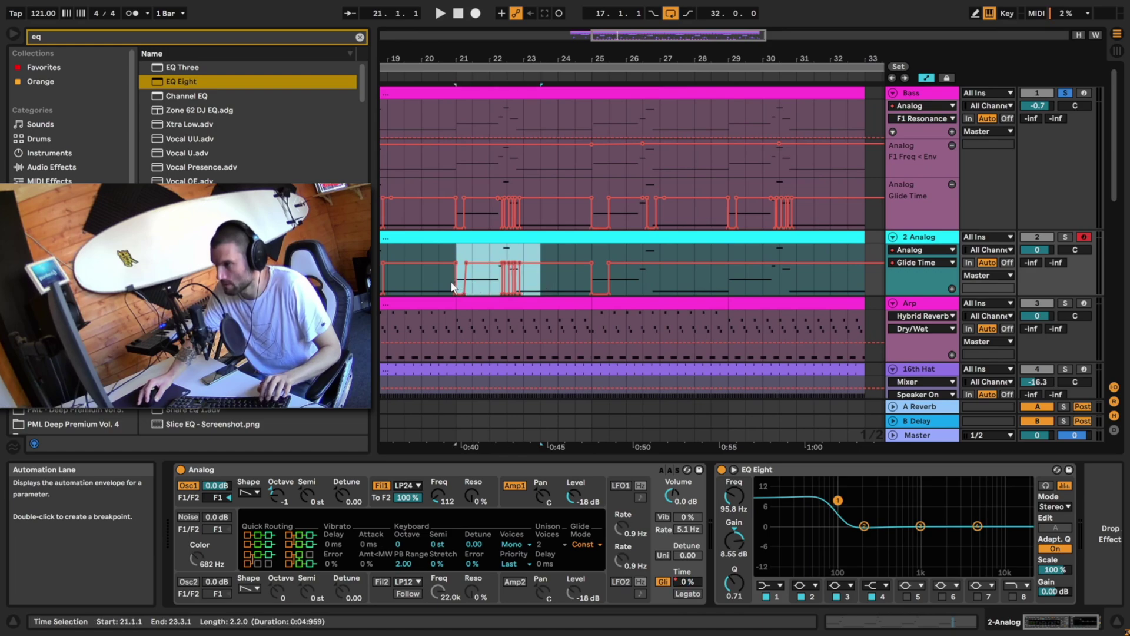
click(726, 283)
key(ctrl+v)
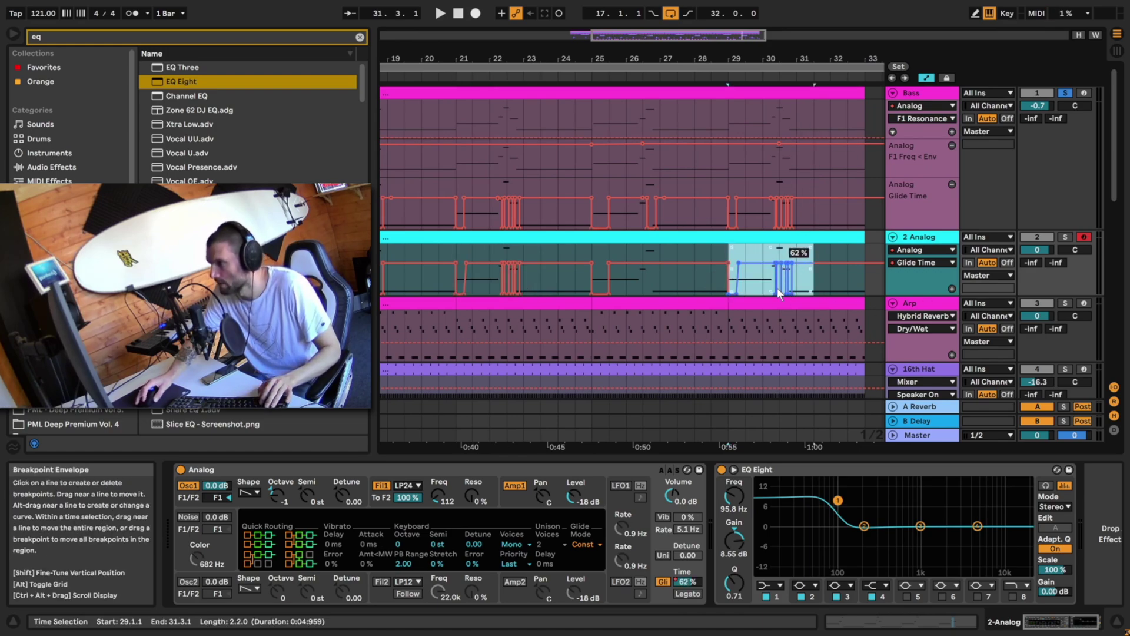
drag(730, 35, 728, 97)
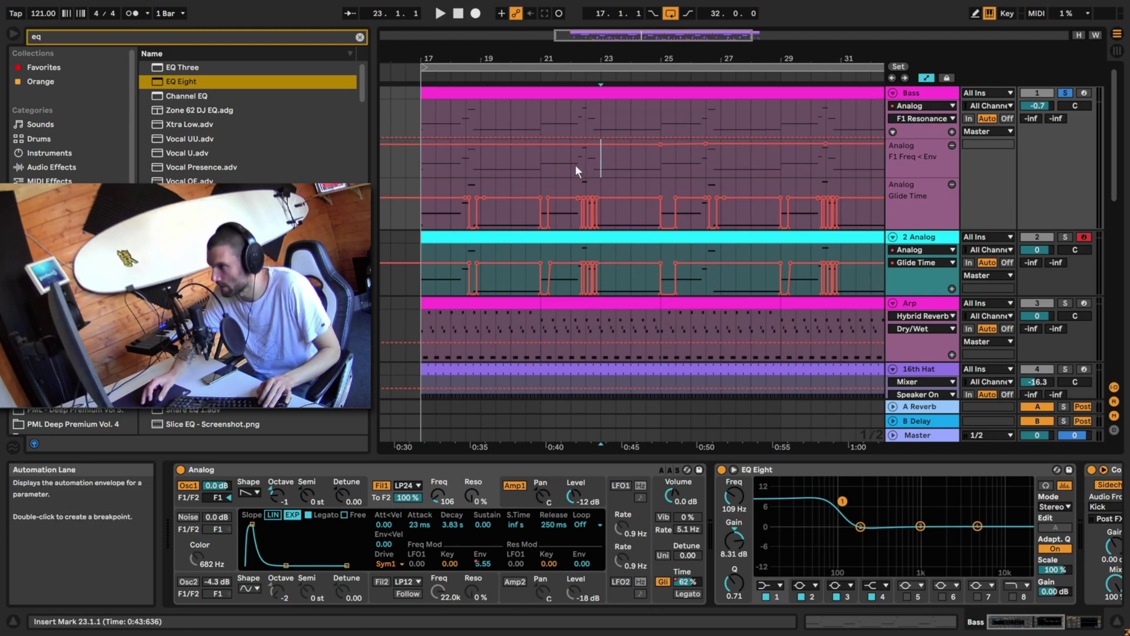
Play the soloed Bass track from bars 22, 30 and 26 to compare its F1 Freq < Env automation.
key(space)
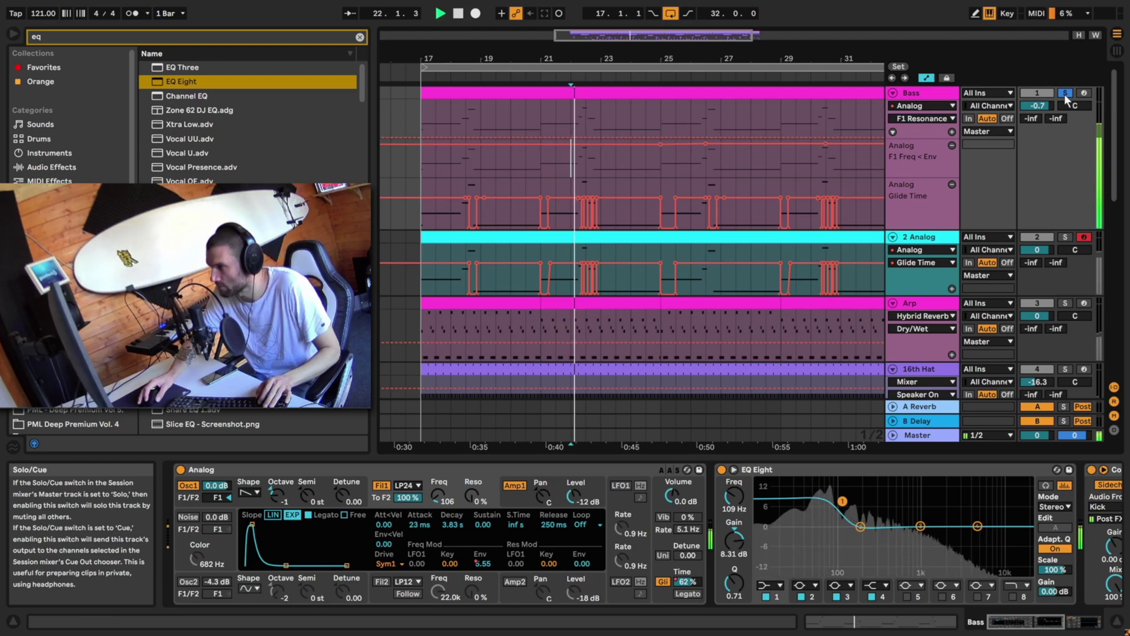
click(816, 168)
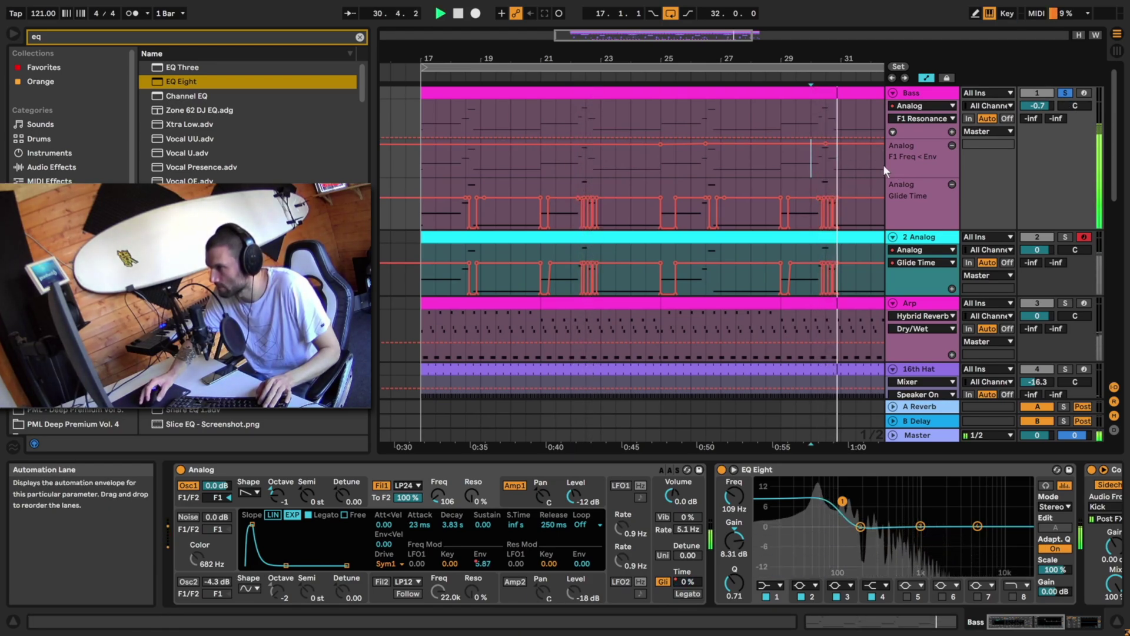
key(space)
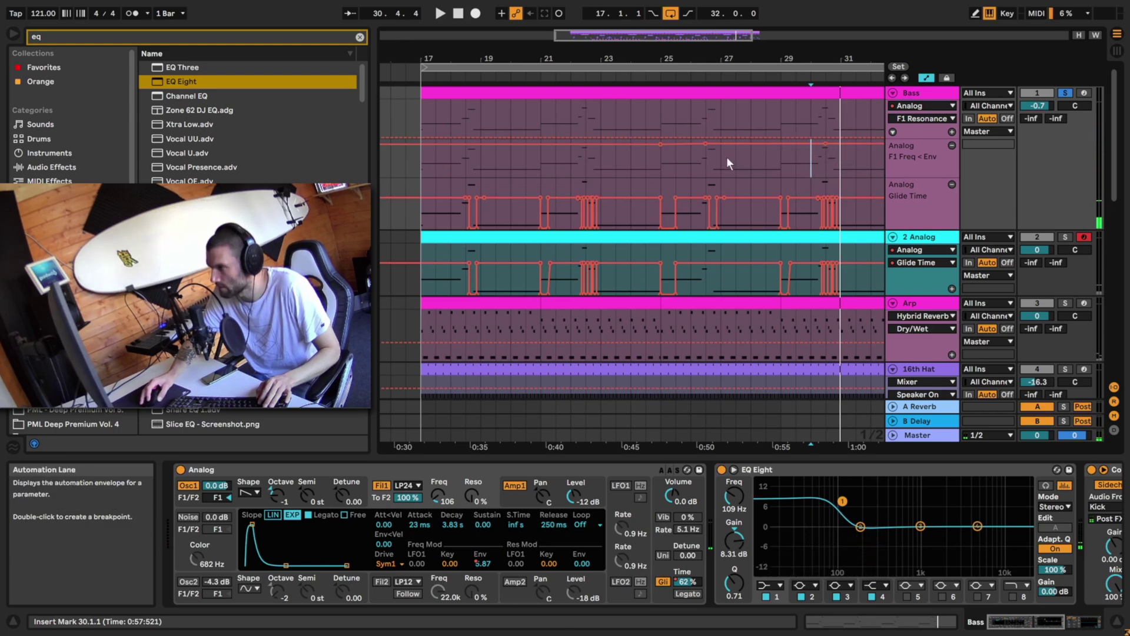
click(697, 161)
key(space)
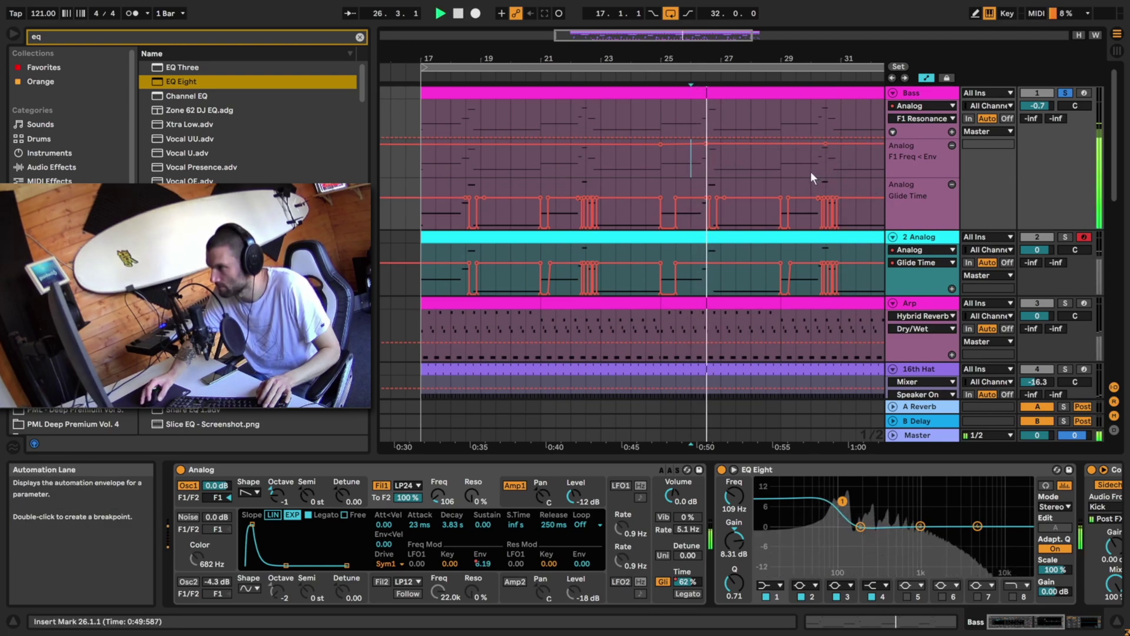
key(space)
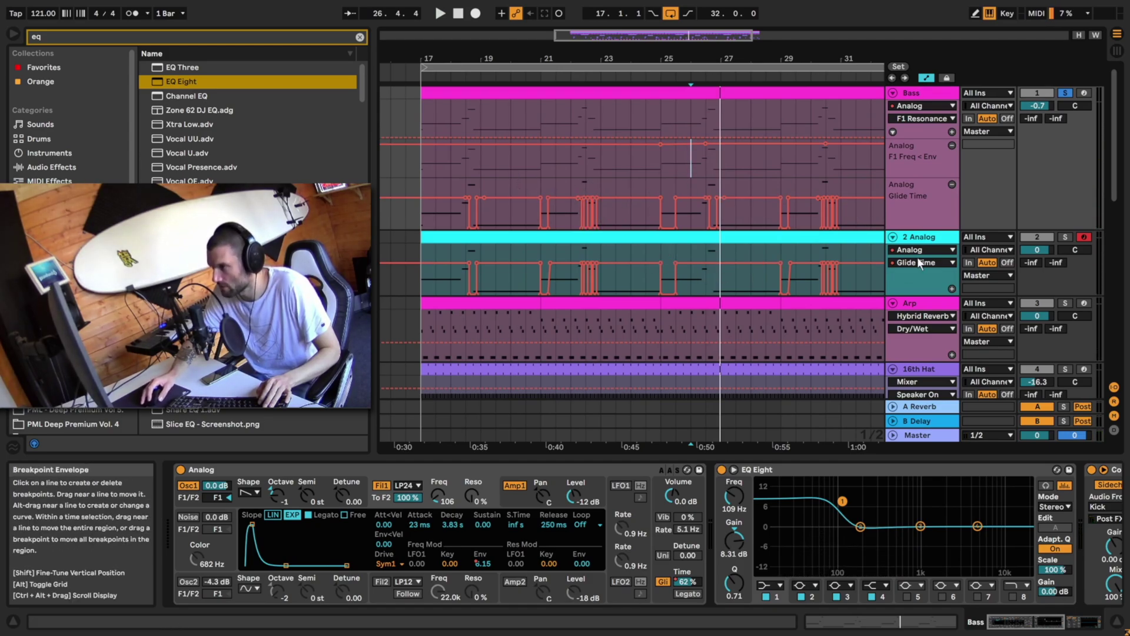
Show Analog's F1 Freq < Env automation on the 2 Analog track.
click(923, 238)
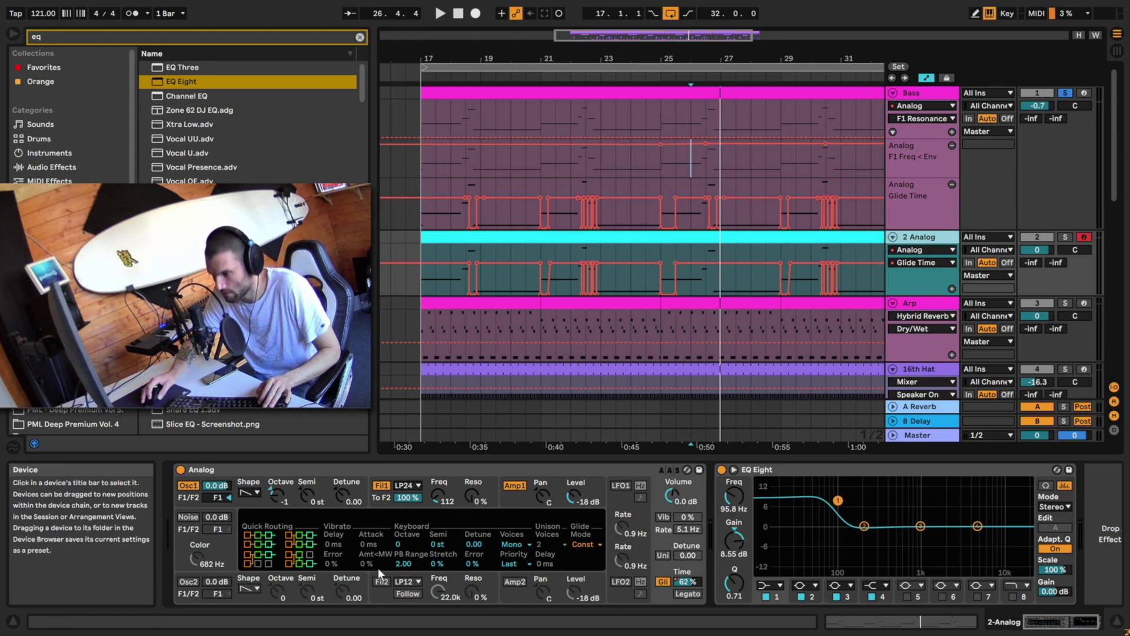
click(426, 478)
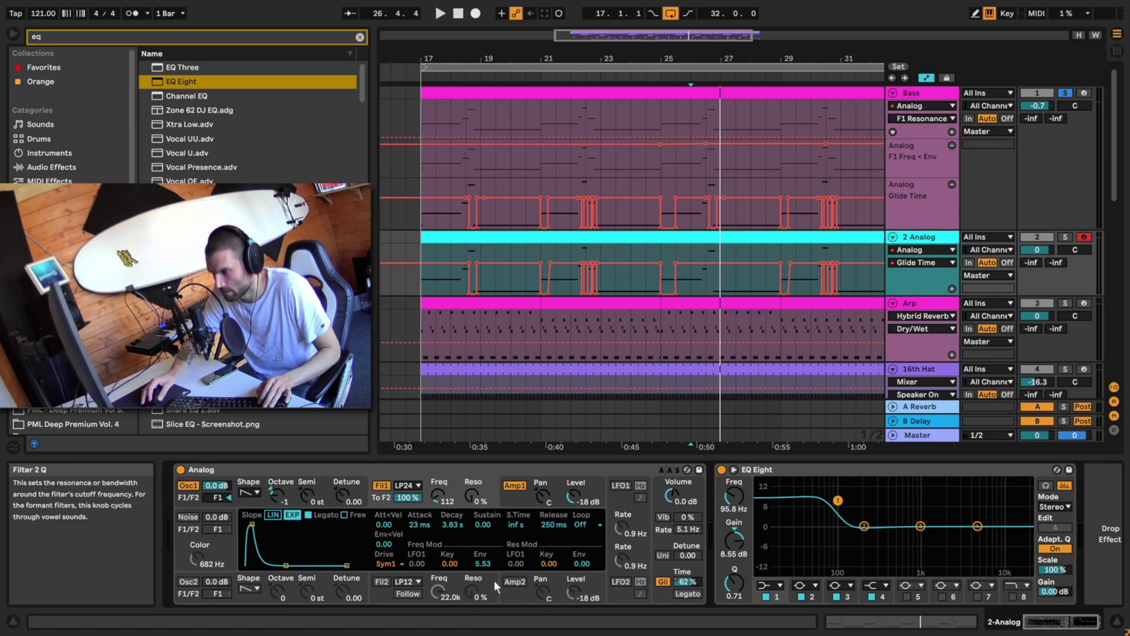
click(490, 563)
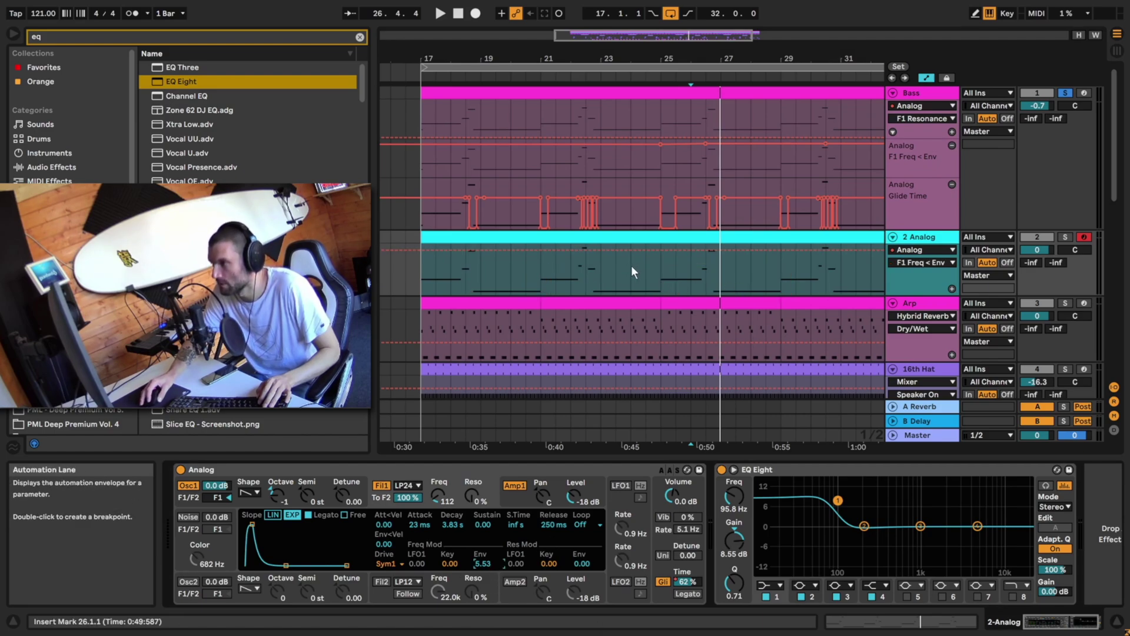
Add F1 Freq < Env automation breakpoints on the 2 Analog track at bars 25, 26 and 30, bringing the bar 30 point to 5.74.
click(660, 251)
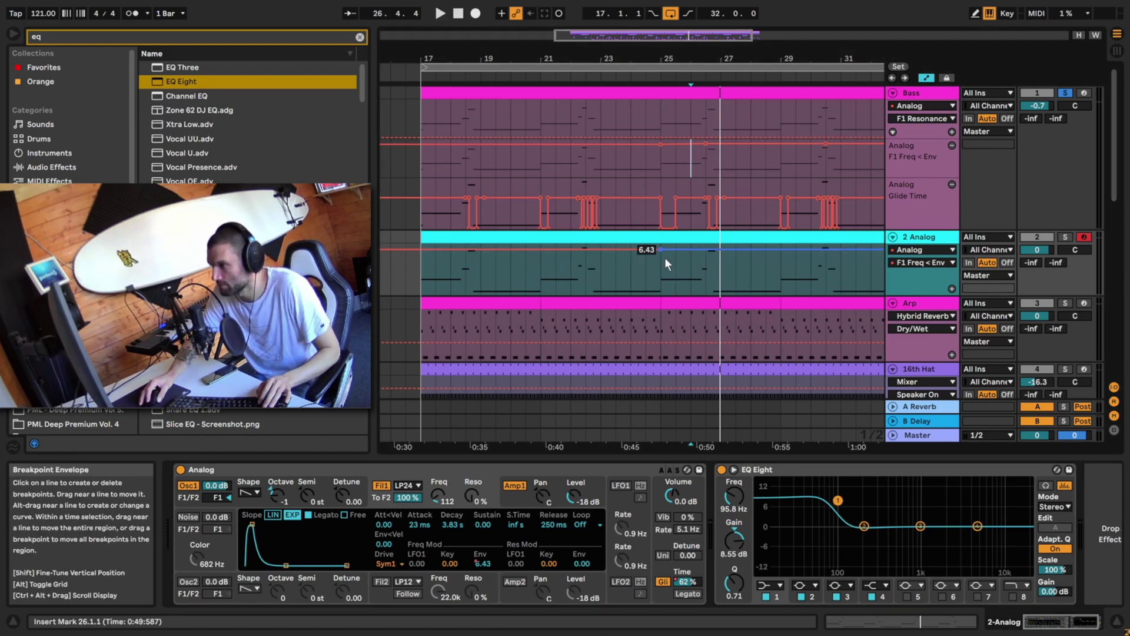
key(ctrl+z)
click(661, 251)
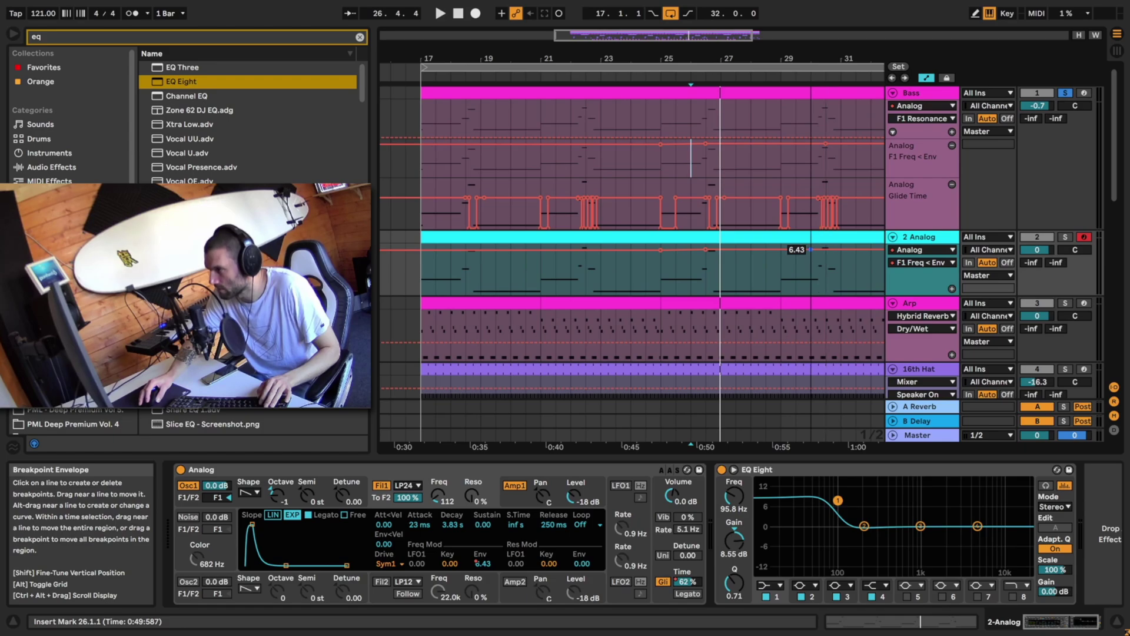
drag(827, 250, 826, 249)
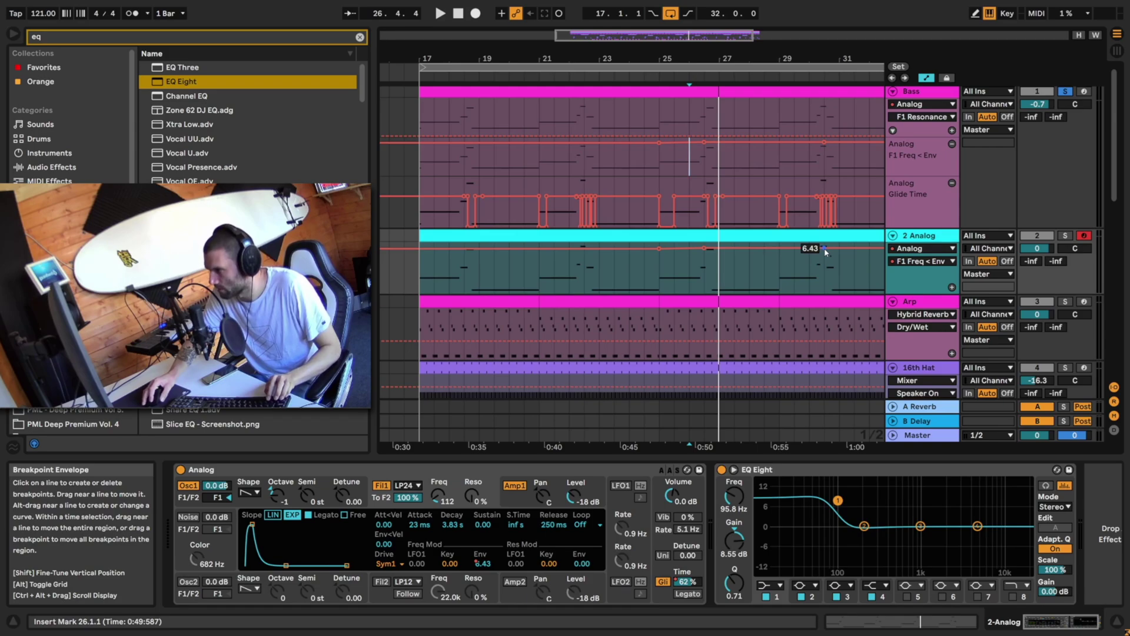
drag(824, 249, 824, 255)
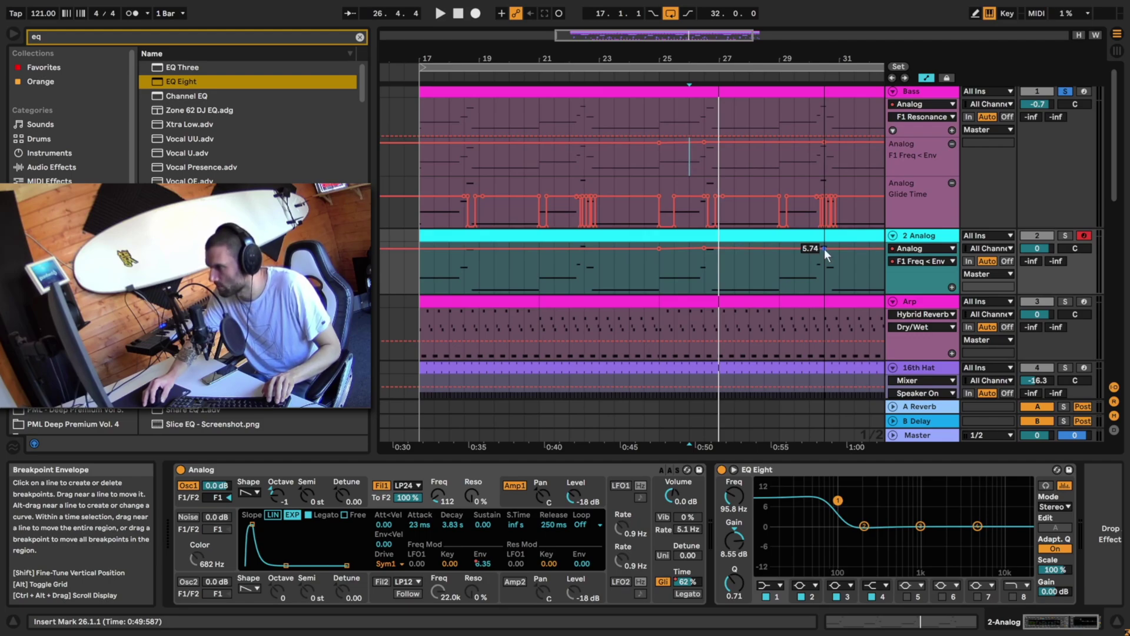
Solo the 2 Analog track, play it from 17.1.1, and show the Bass track's devices for comparison.
click(674, 259)
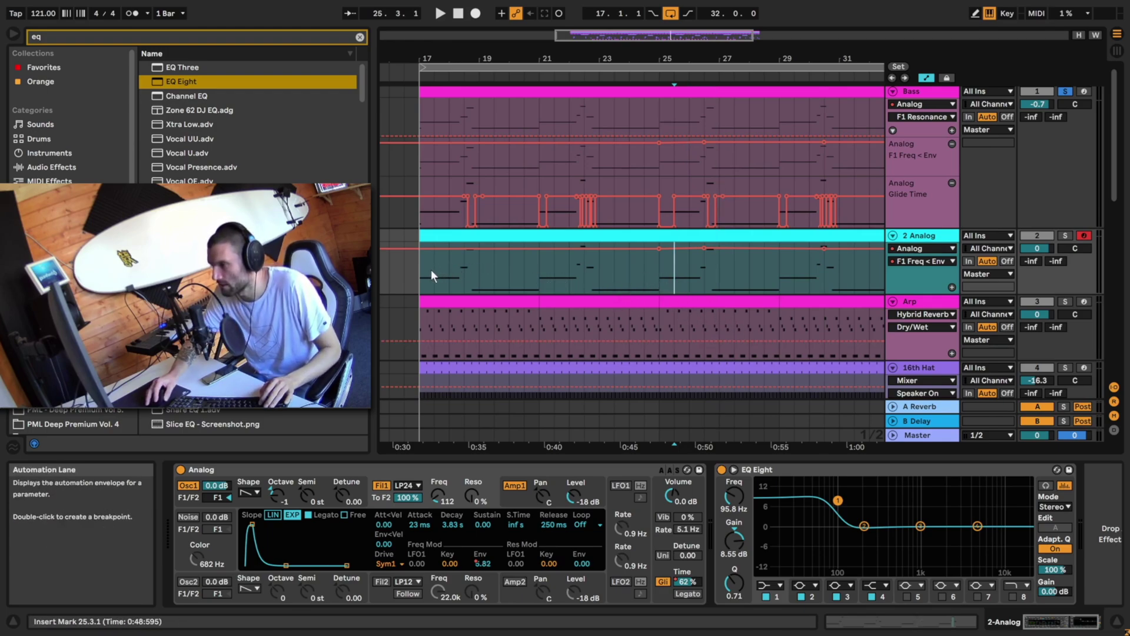
click(1066, 235)
key(space)
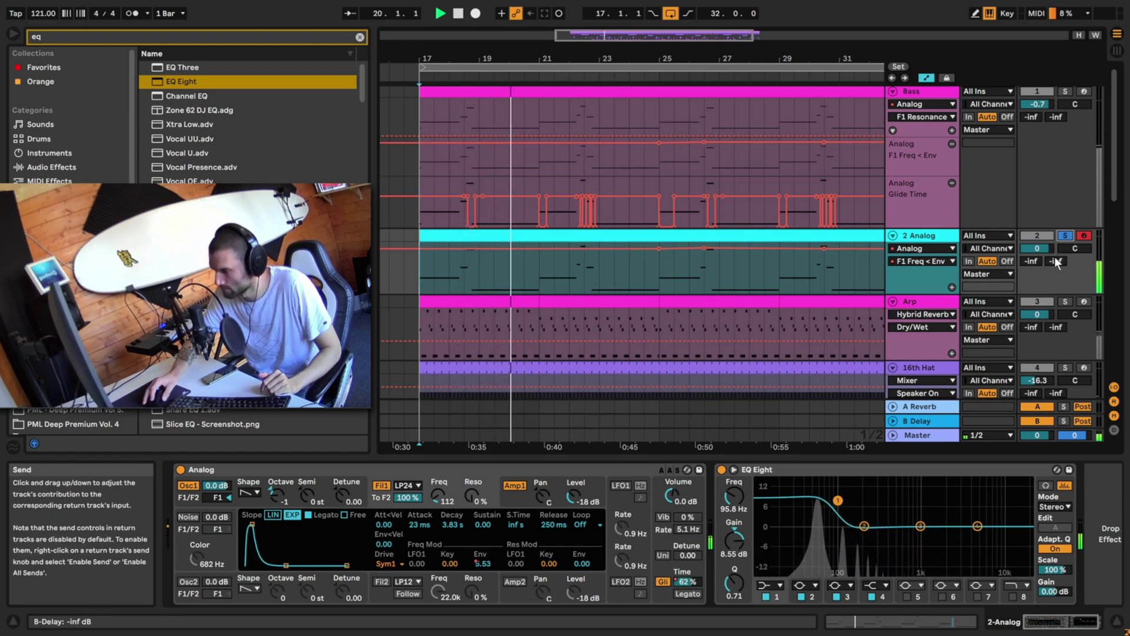
click(904, 93)
key(space)
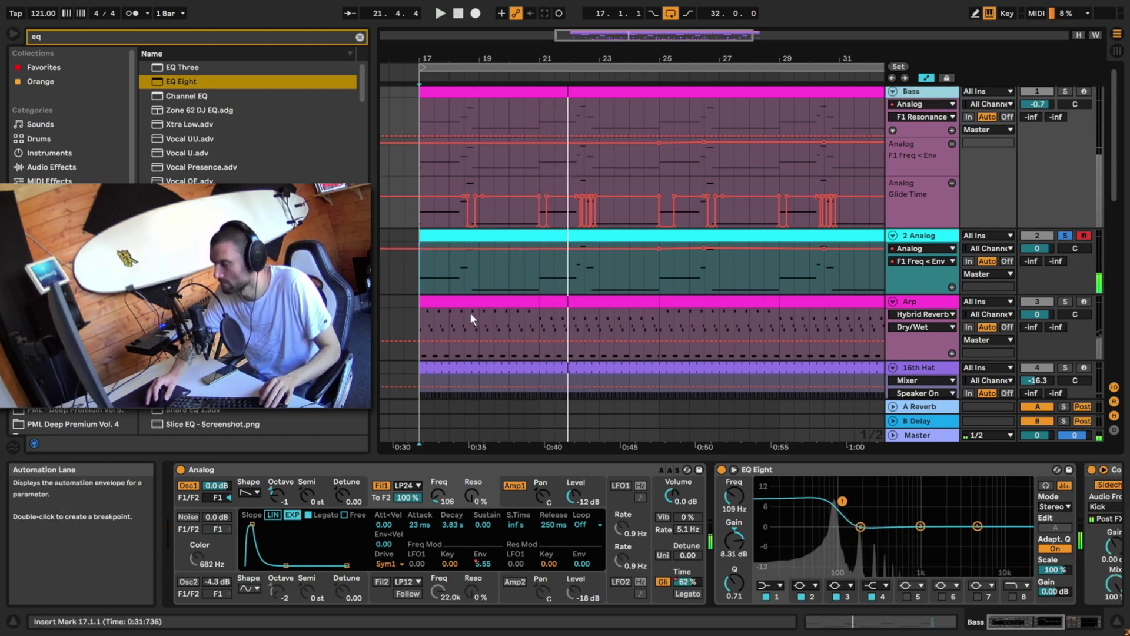
Play the 2 Analog track from 20.3.1 to hear the note change at bar 21.
click(415, 275)
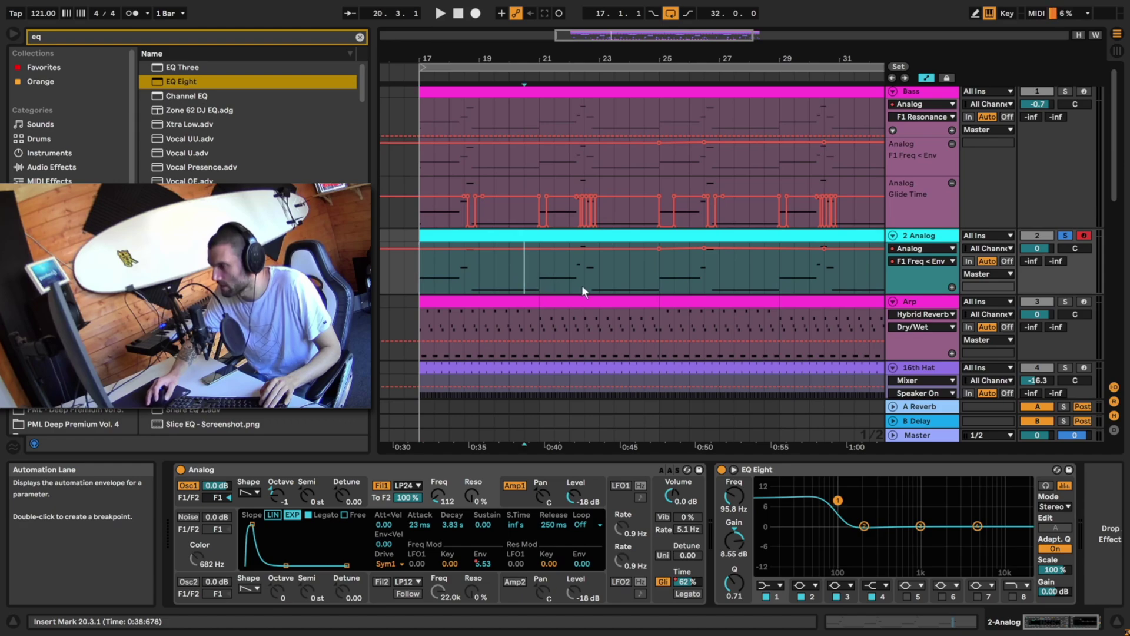
key(space)
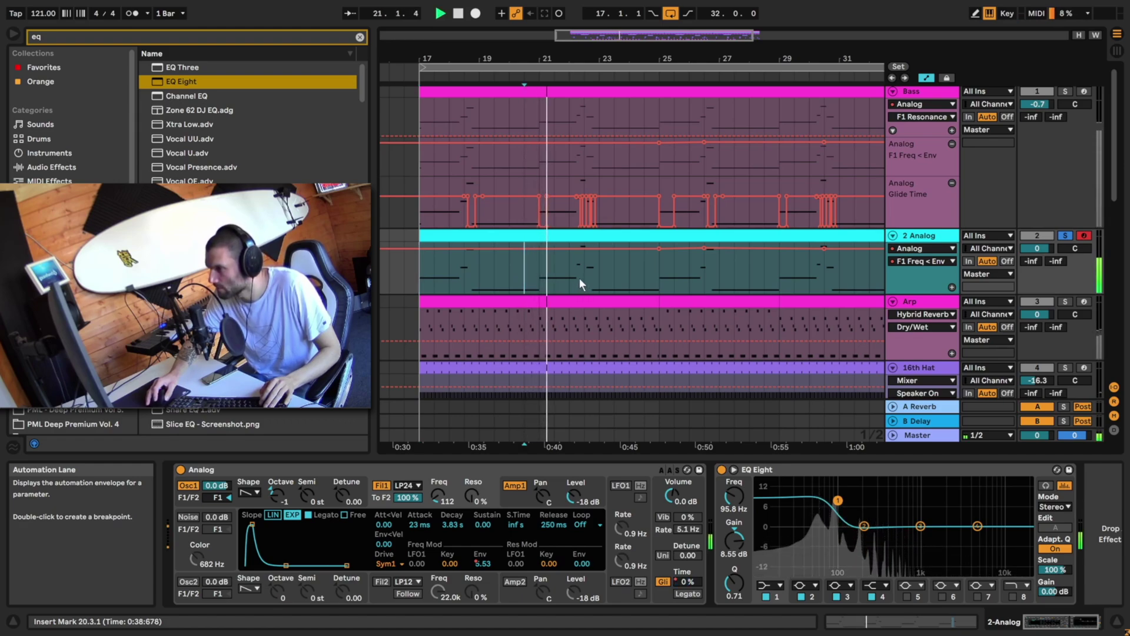
key(space)
Open the 2 Analog clip's notes and shorten the A#1 note slightly so it ends just before bar 5.
click(576, 235)
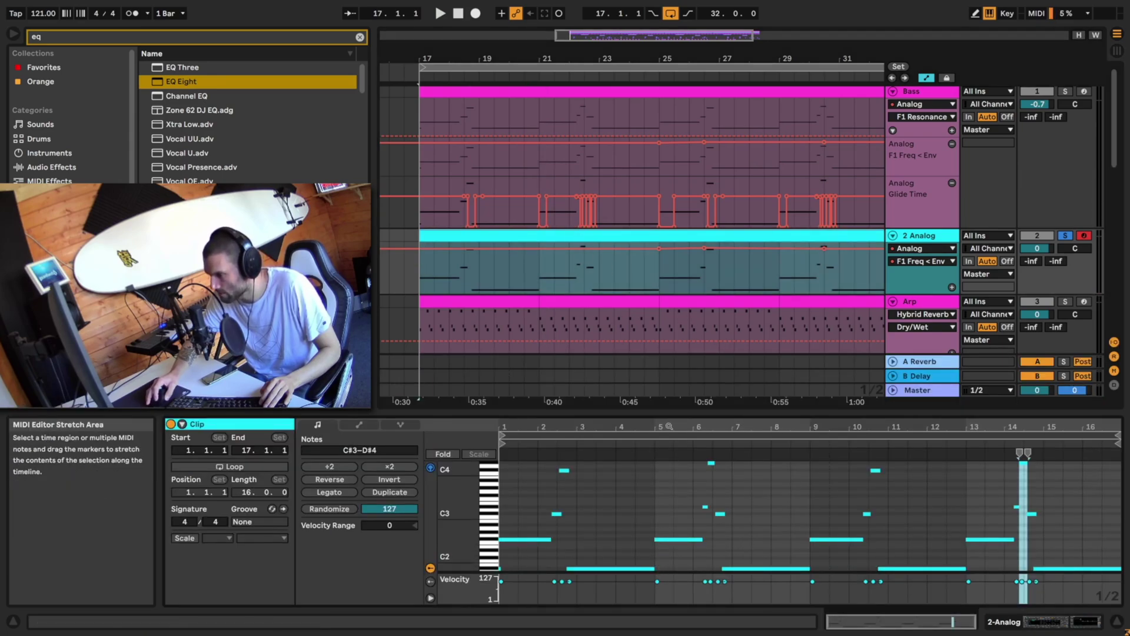
drag(670, 426, 793, 584)
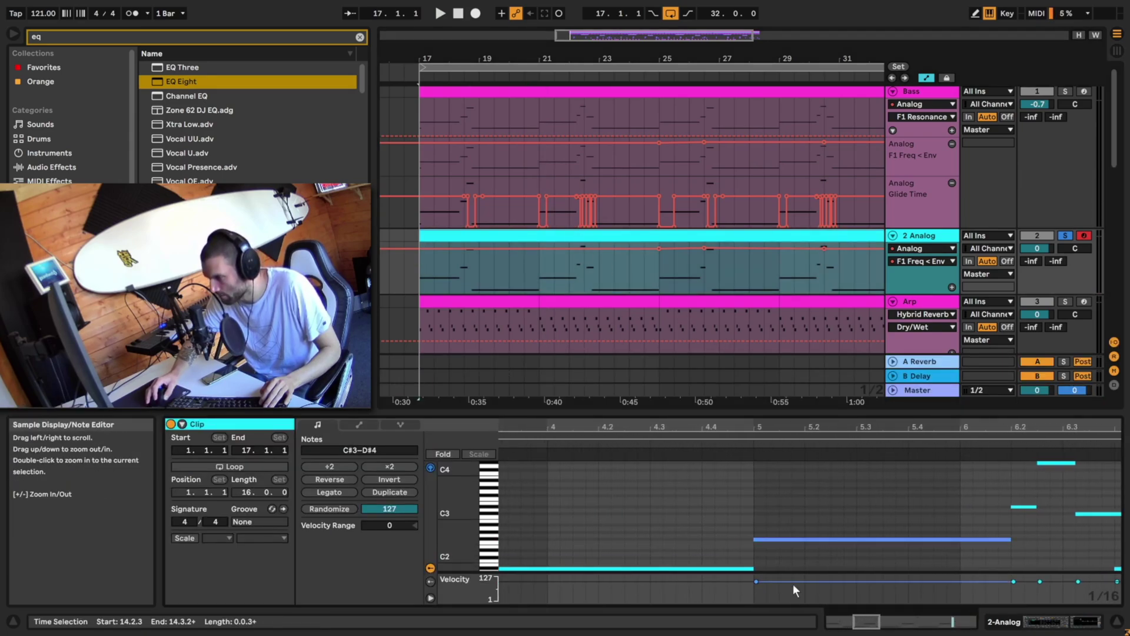
click(752, 564)
click(752, 569)
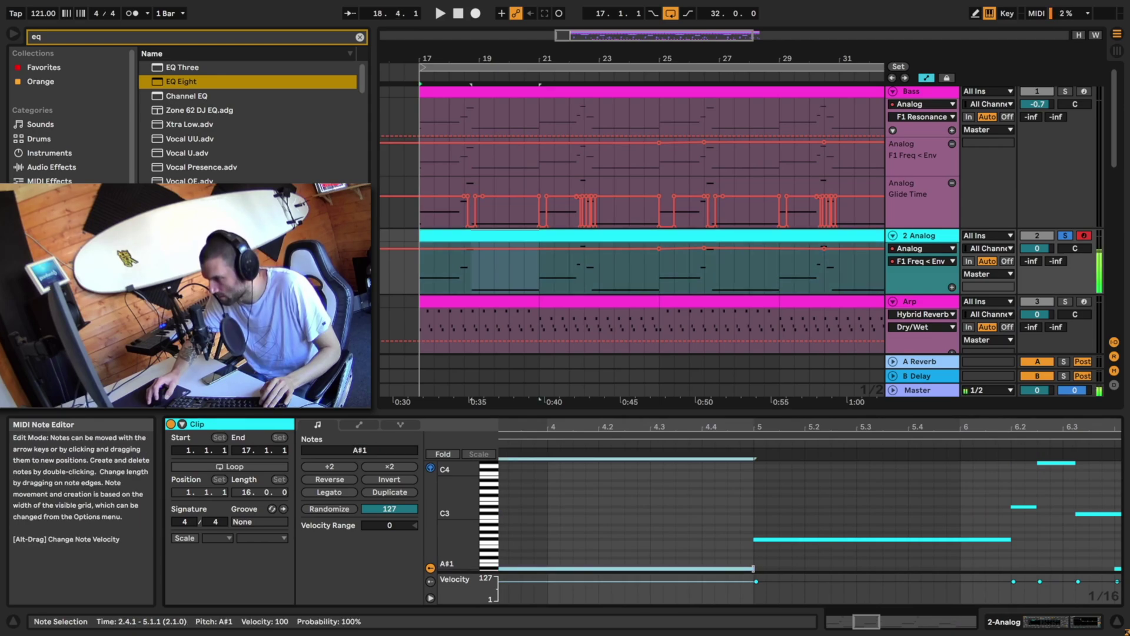
drag(753, 569, 751, 569)
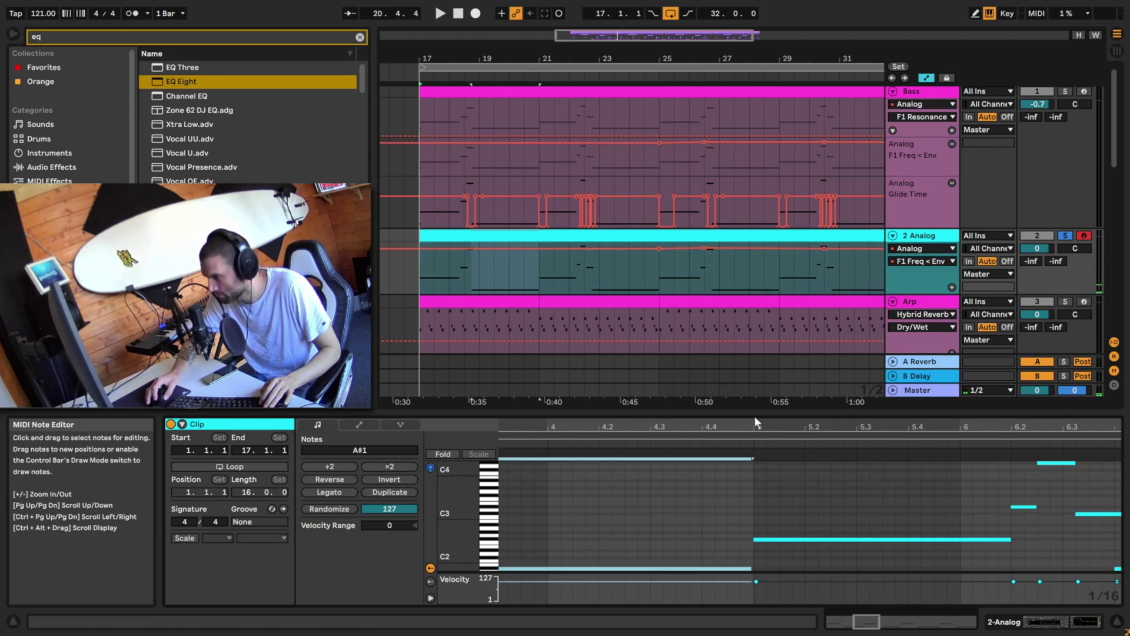
Play the 2 Analog track around bars 21 and 25 to check the note transitions.
click(521, 277)
key(space)
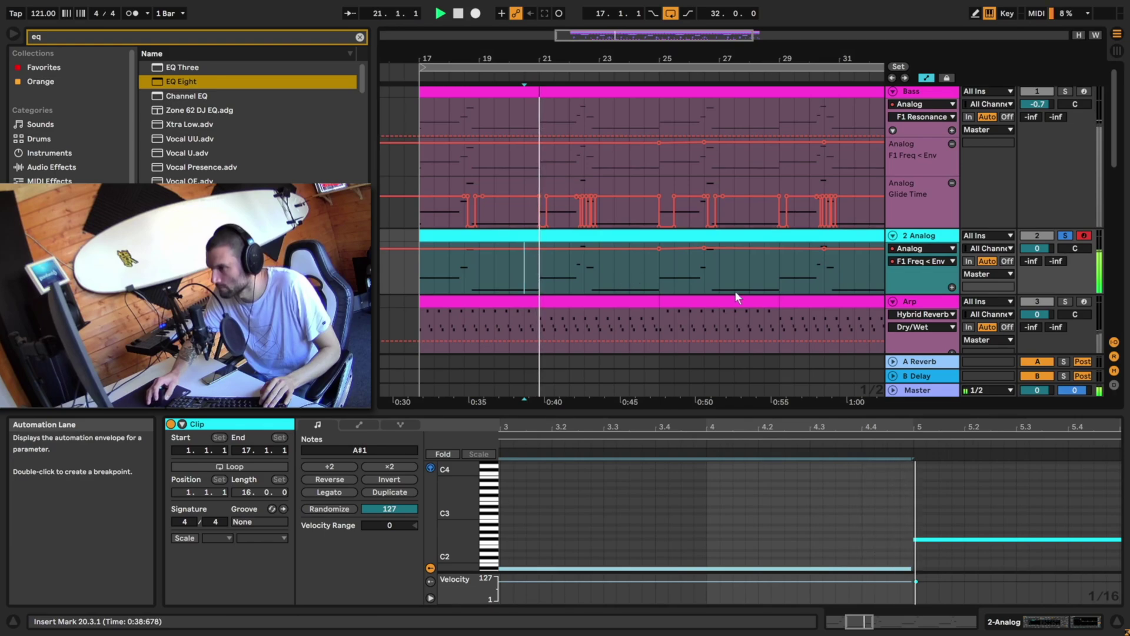
key(space)
click(658, 278)
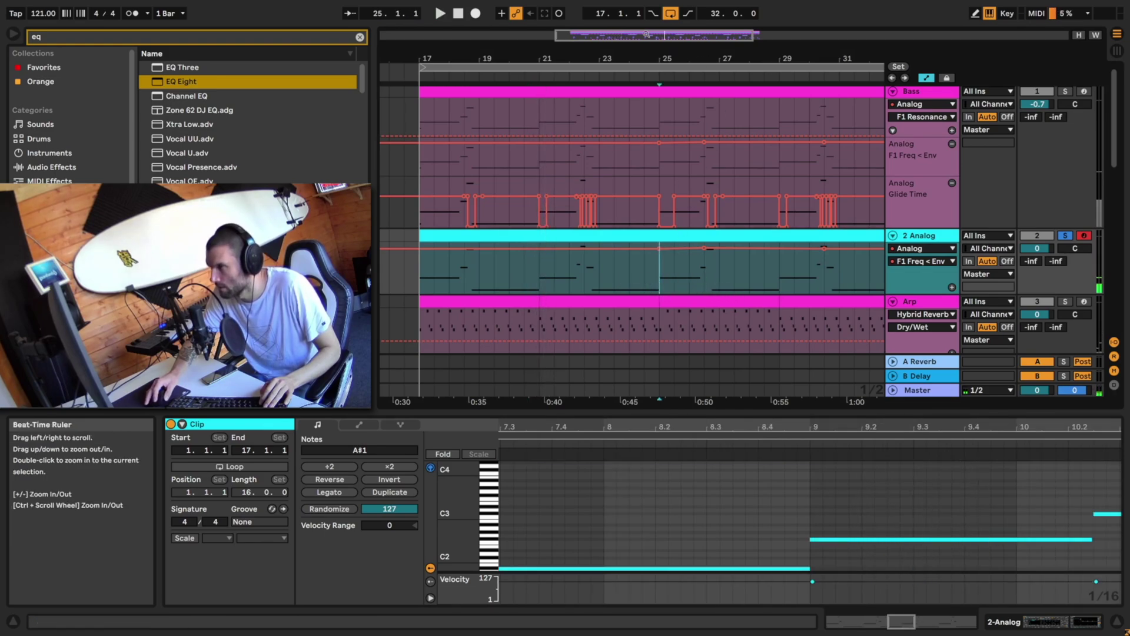
drag(607, 58, 607, 74)
click(690, 278)
key(space)
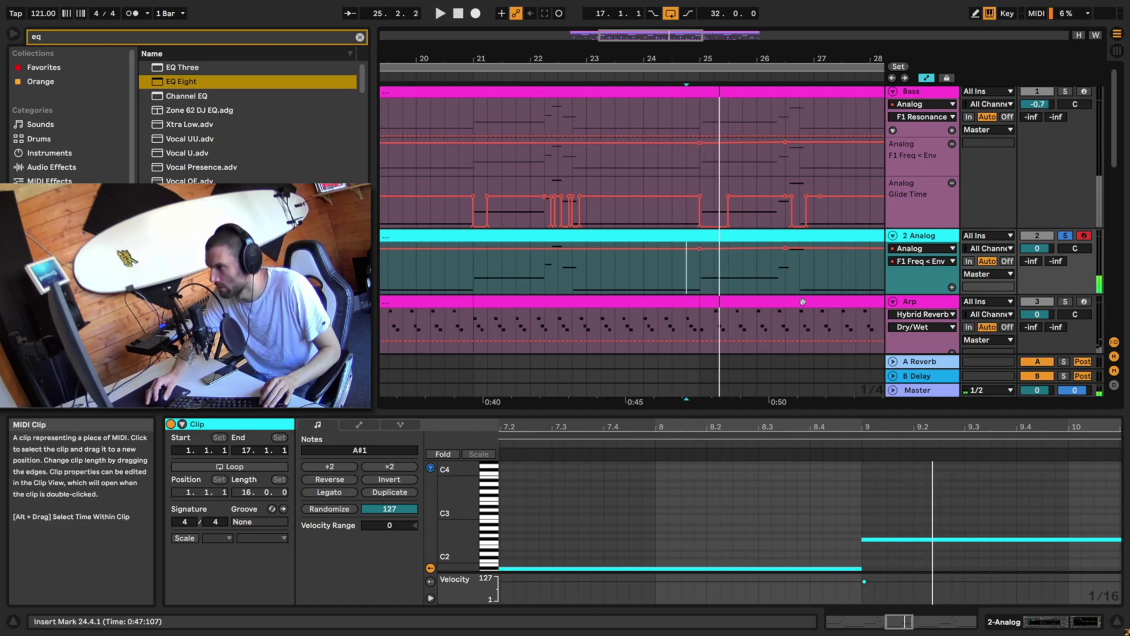
Shorten the long A#1 notes in the 2 Analog clip slightly so they end just before bars 9 and 13.
click(706, 236)
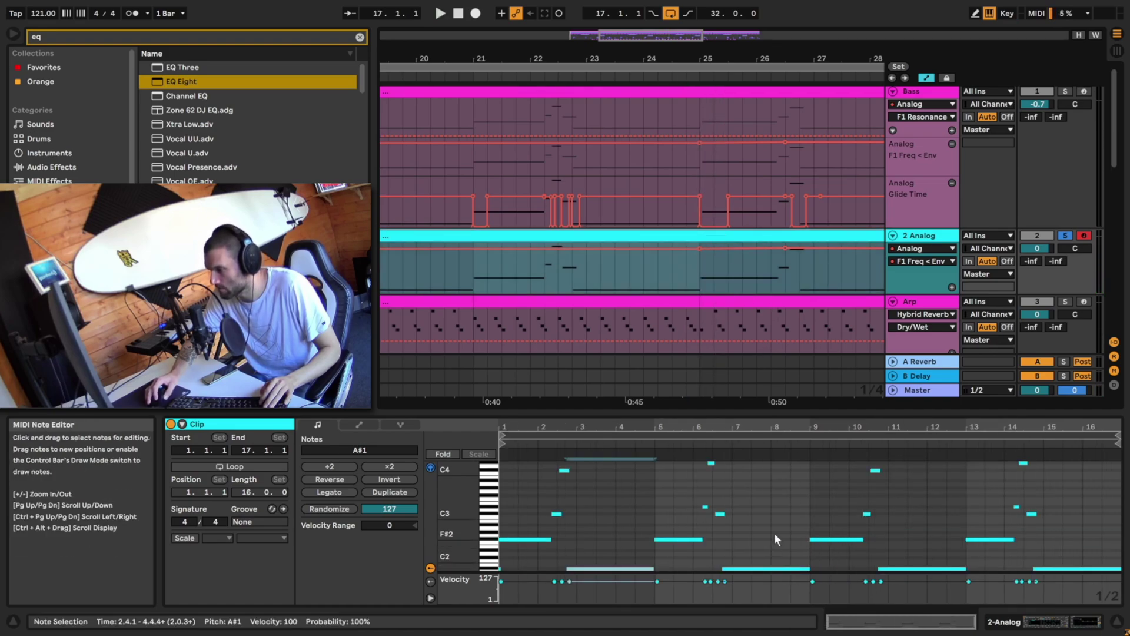
click(808, 569)
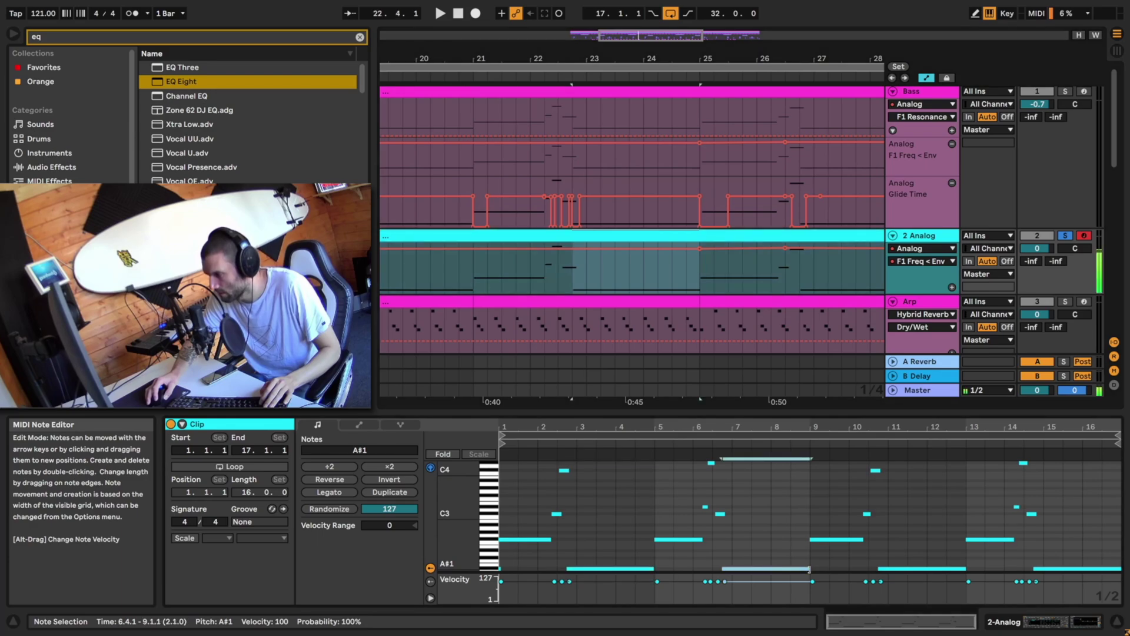
click(965, 569)
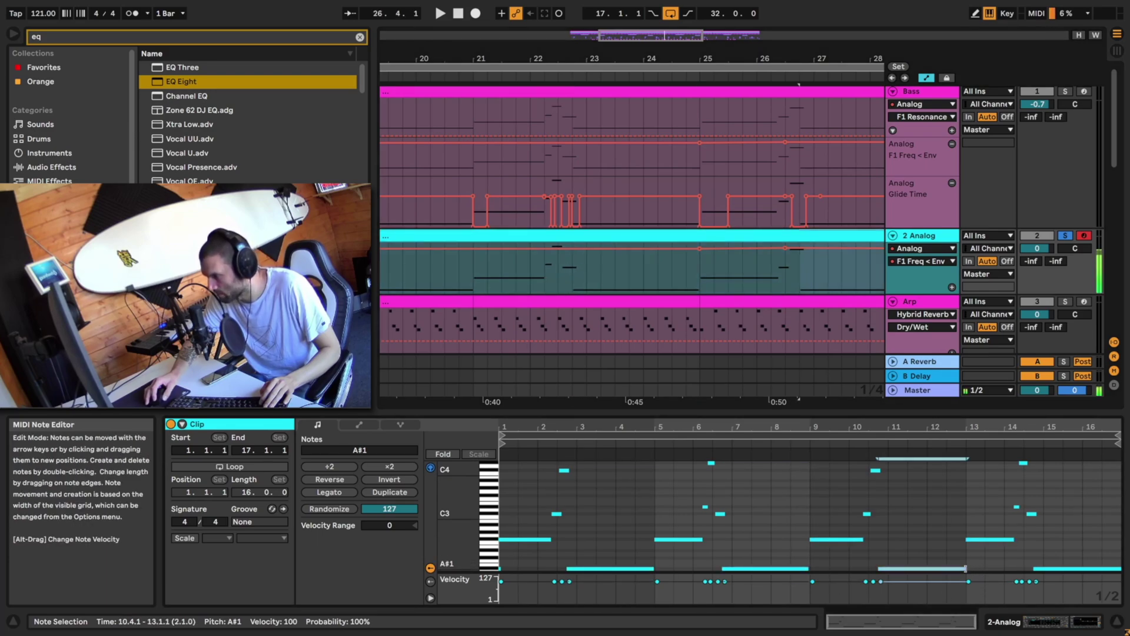
drag(965, 568, 963, 569)
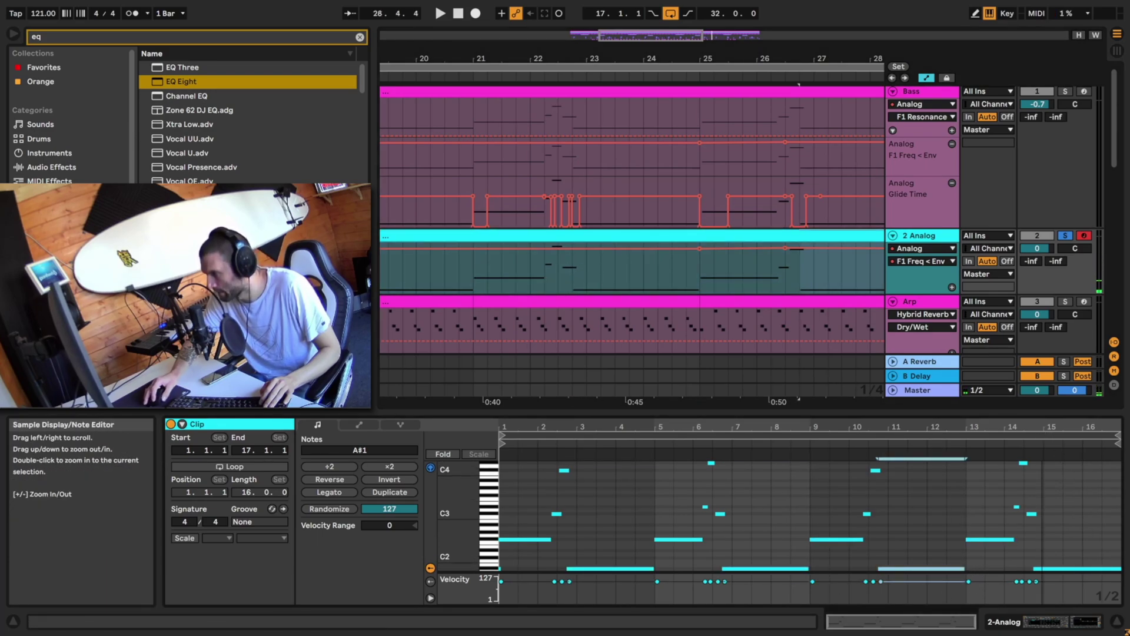
Play the soloed 2 Analog bass line from 17.1.1 through to bar 32.
scroll(650, 274, down, 5)
click(529, 277)
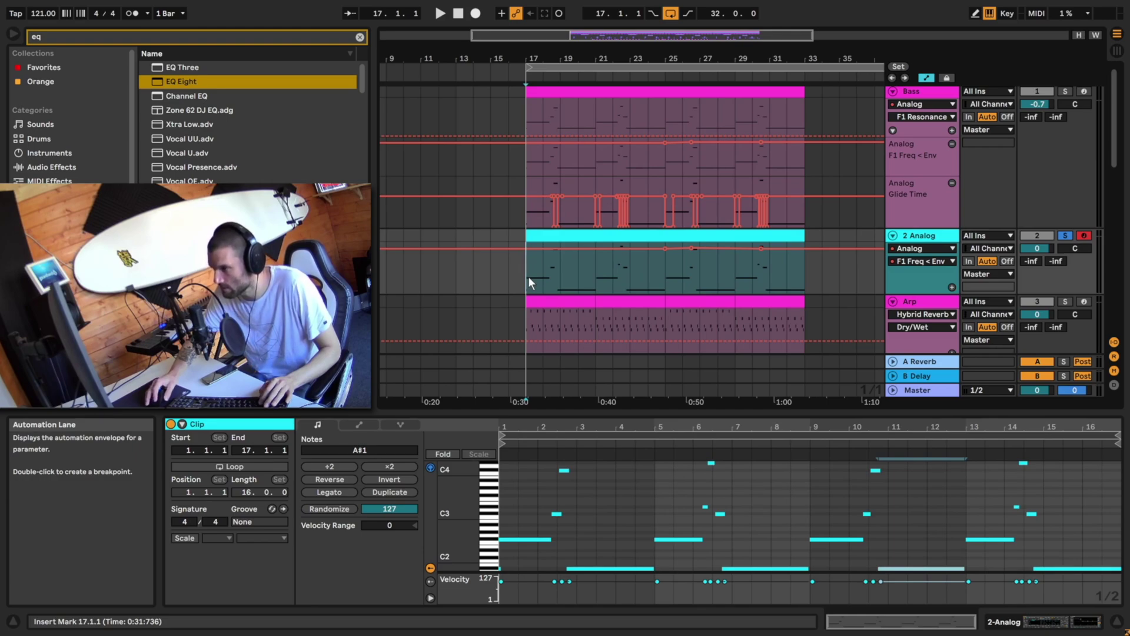
key(space)
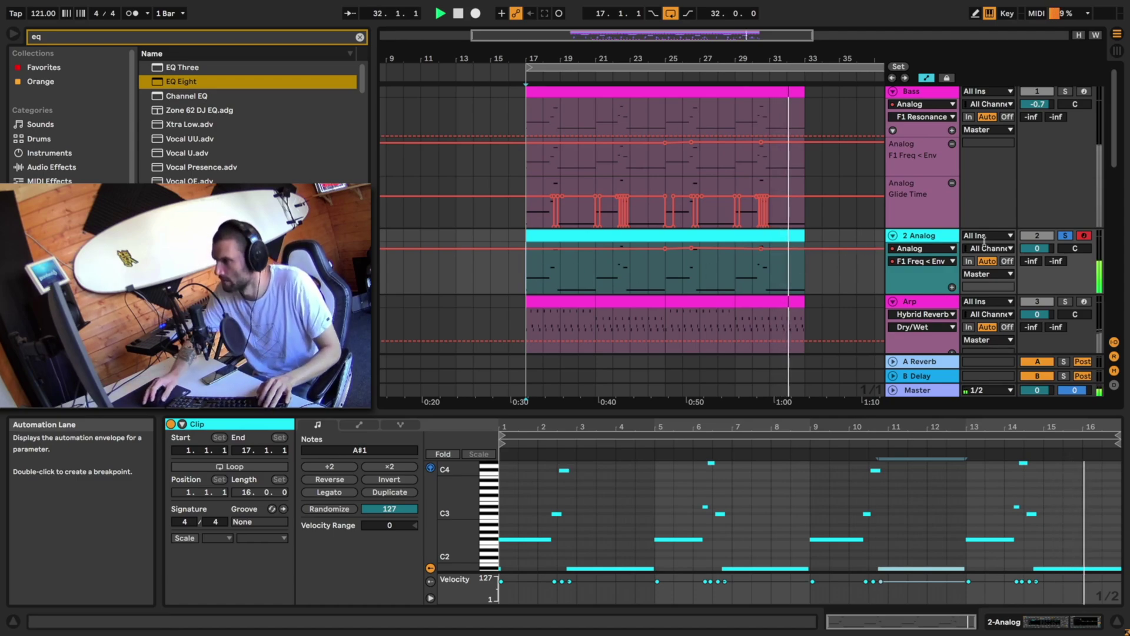
key(space)
Show the Arp track's devices, solo the track, and play it from 17.1.1.
double_click(933, 240)
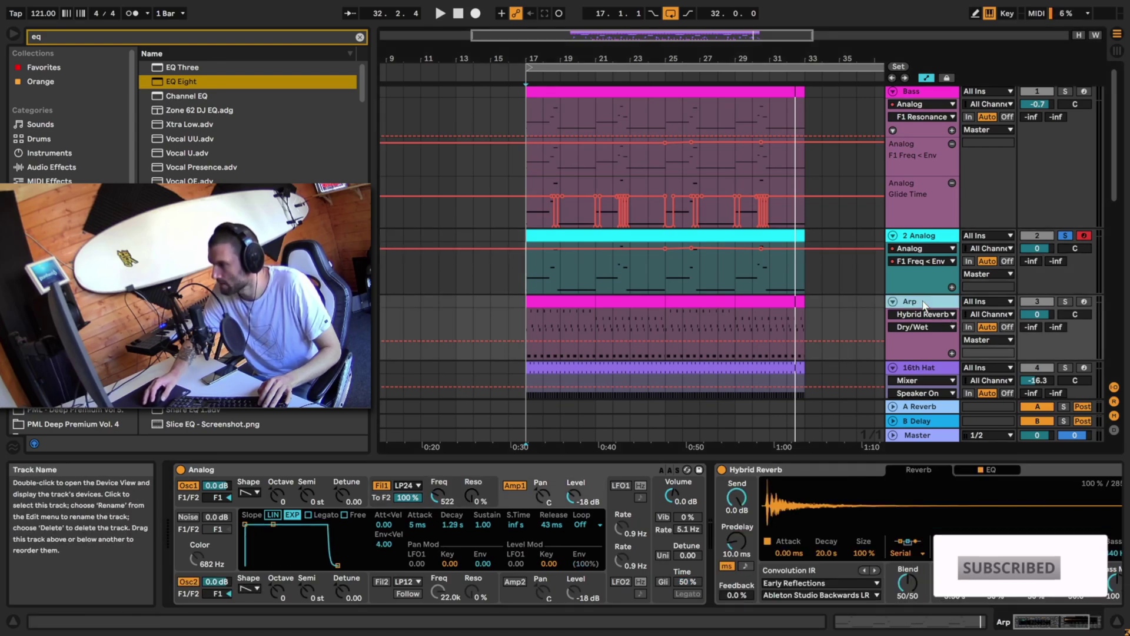
click(916, 301)
click(538, 305)
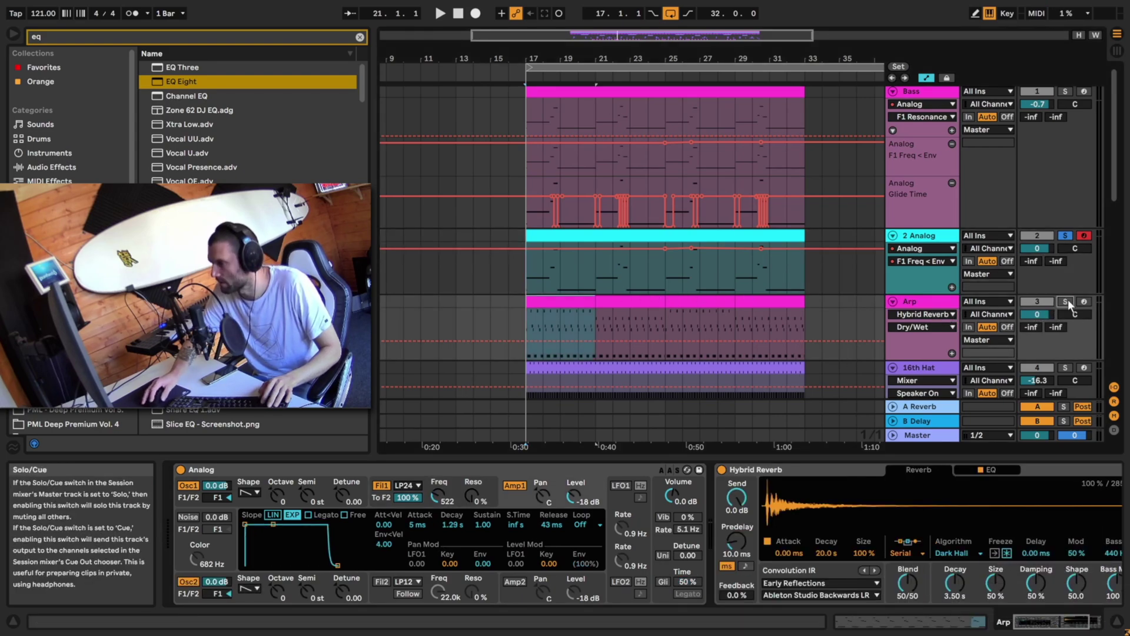
click(1065, 301)
key(space)
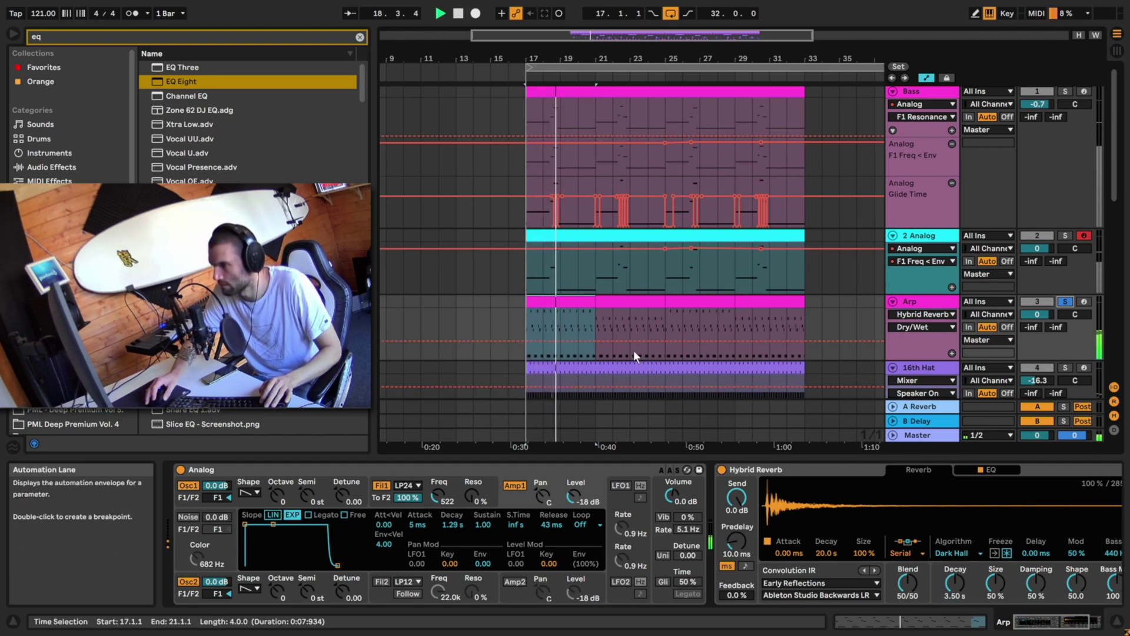
key(space)
Add a MIDI track below Arp with a clip over bars 17 to 21, and load Analog with Filter 1 frequency at 1.4k.
click(574, 319)
key(ctrl+shift+t)
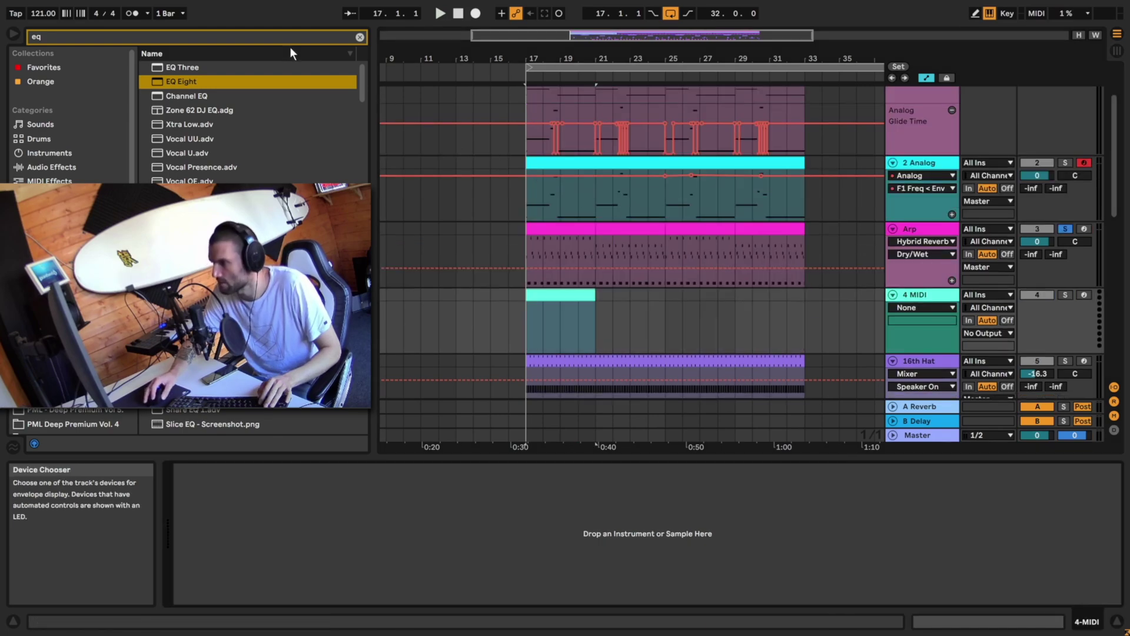
click(360, 37)
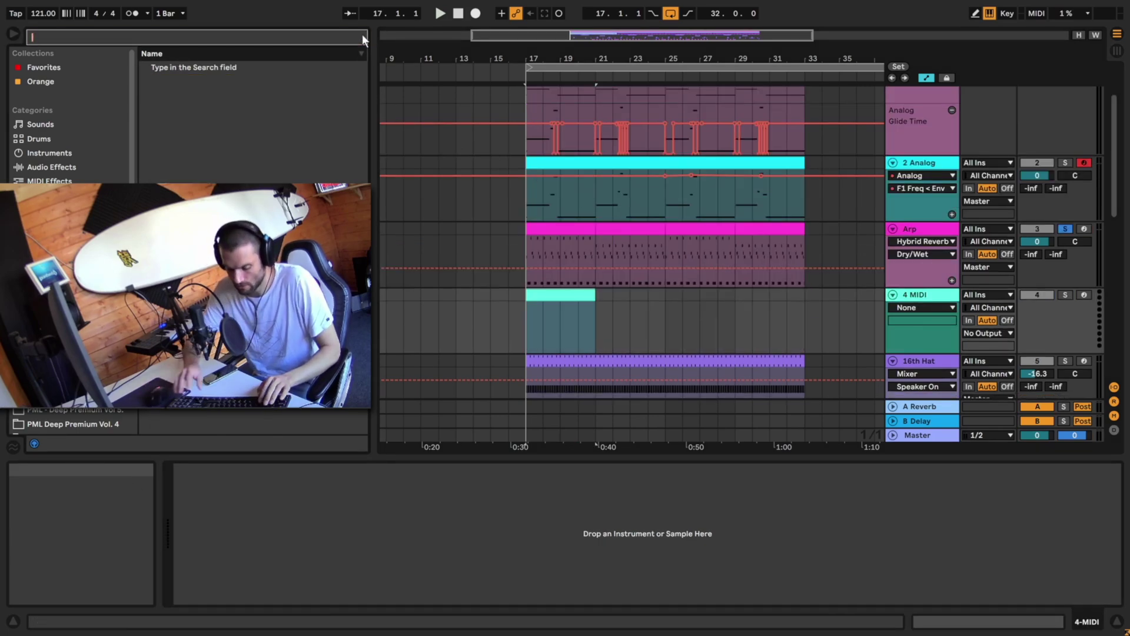
text(analog)
double_click(188, 67)
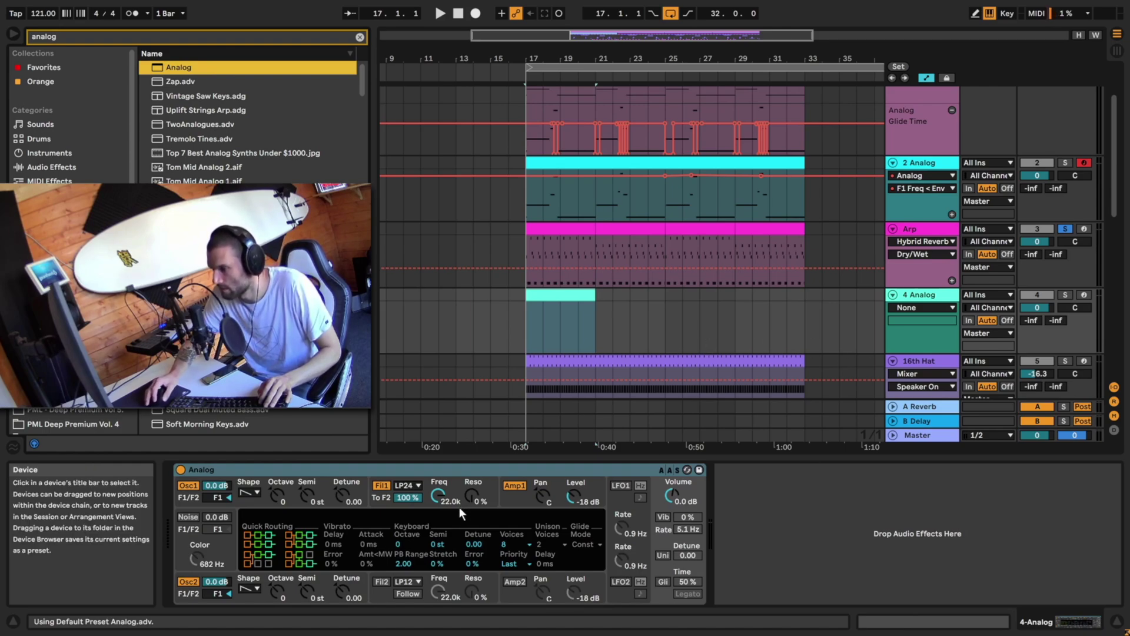
drag(439, 497, 439, 518)
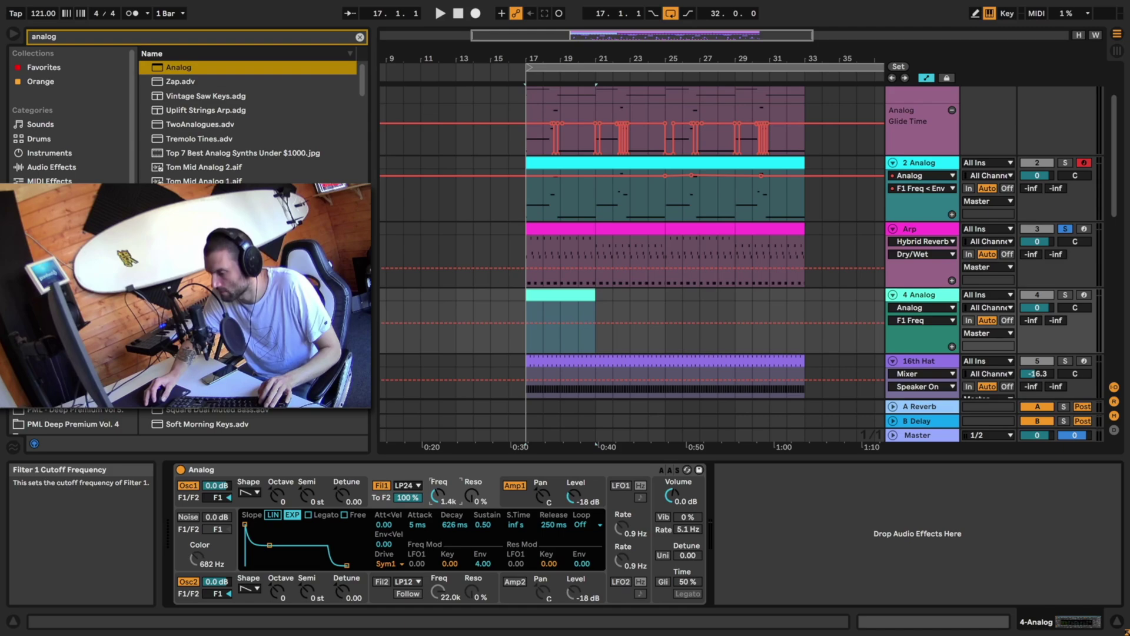
Open the 4 Analog clip and add an F3 note at 1.1.1 and an A#2 note from 1.1.2 to 1.2.1.
double_click(545, 295)
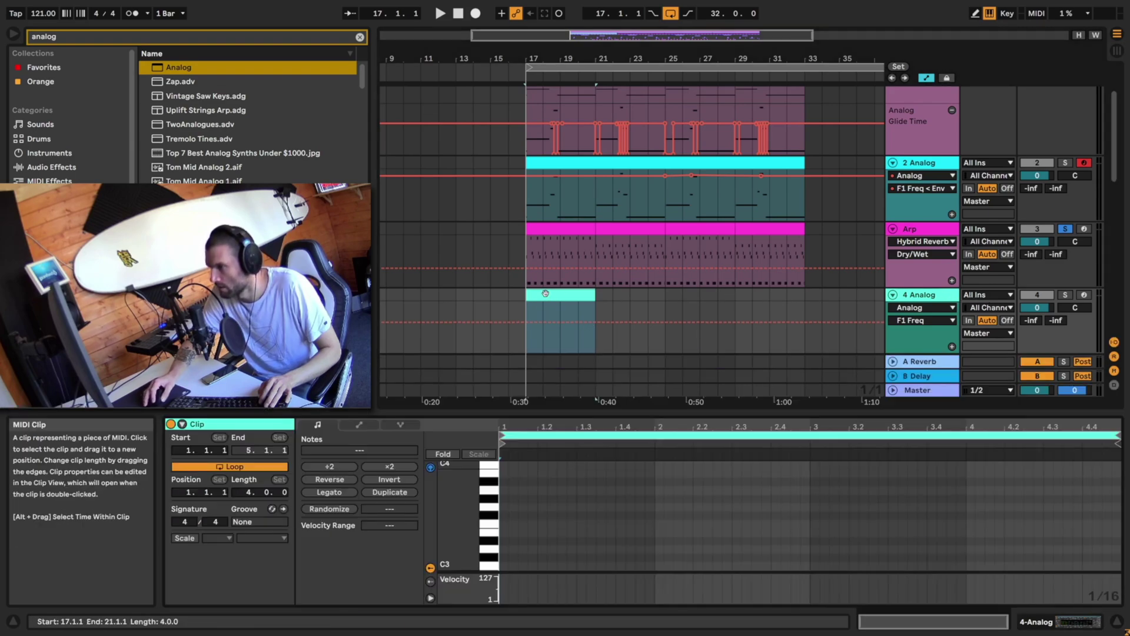
click(504, 523)
double_click(503, 521)
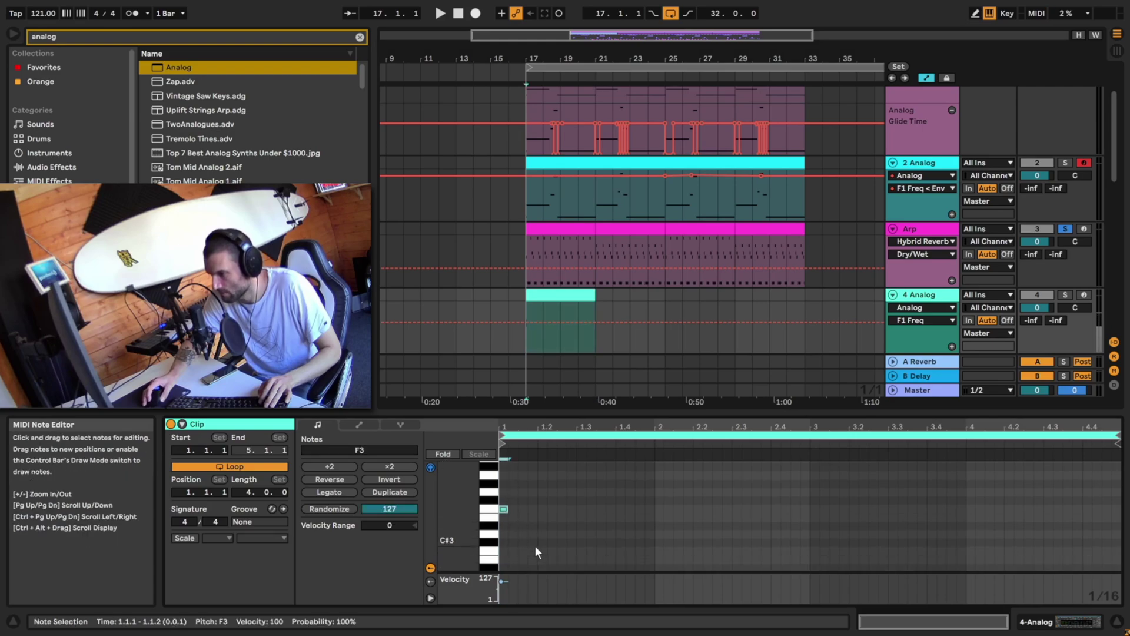
scroll(535, 546, down, 2)
double_click(511, 553)
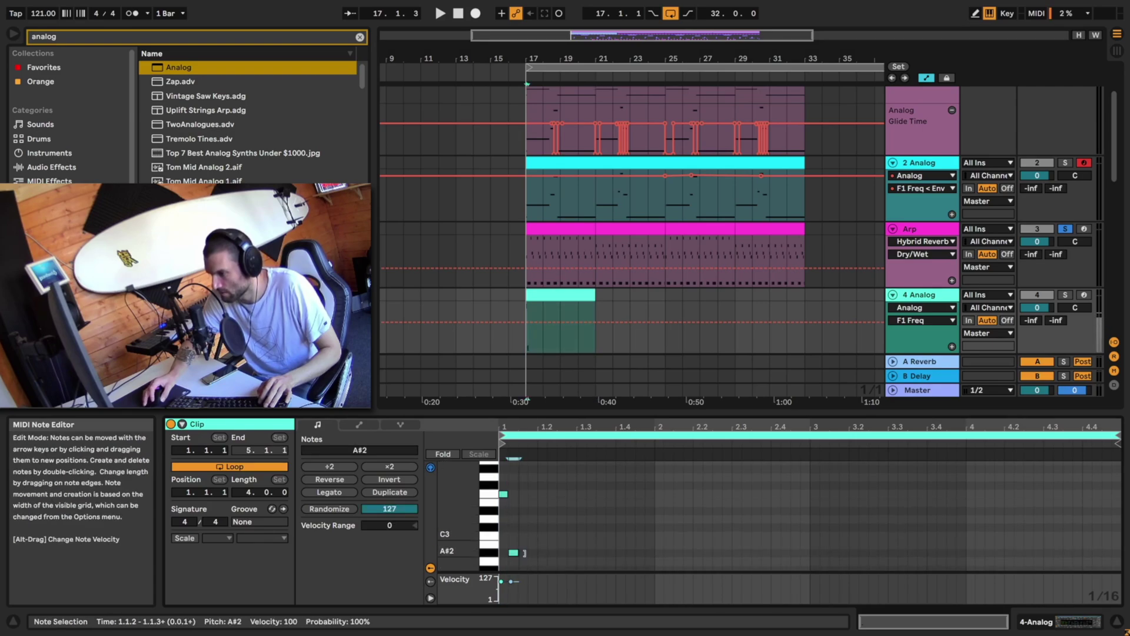
drag(518, 554, 537, 555)
key(space)
key(space)
key(space)
key(space)
click(502, 523)
scroll(528, 510, down, 1)
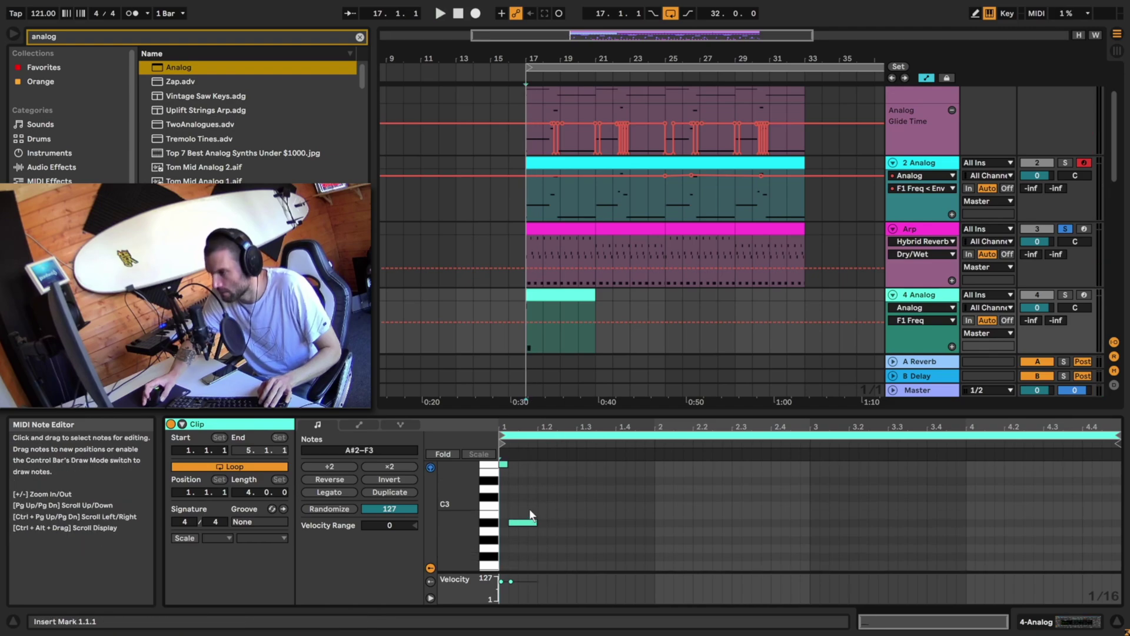
Add A#3, F#3, F3 and A#2 notes on consecutive sixteenths from 1.2.1, extending the last A#2 to 1.3.3.
scroll(550, 504, up, 3)
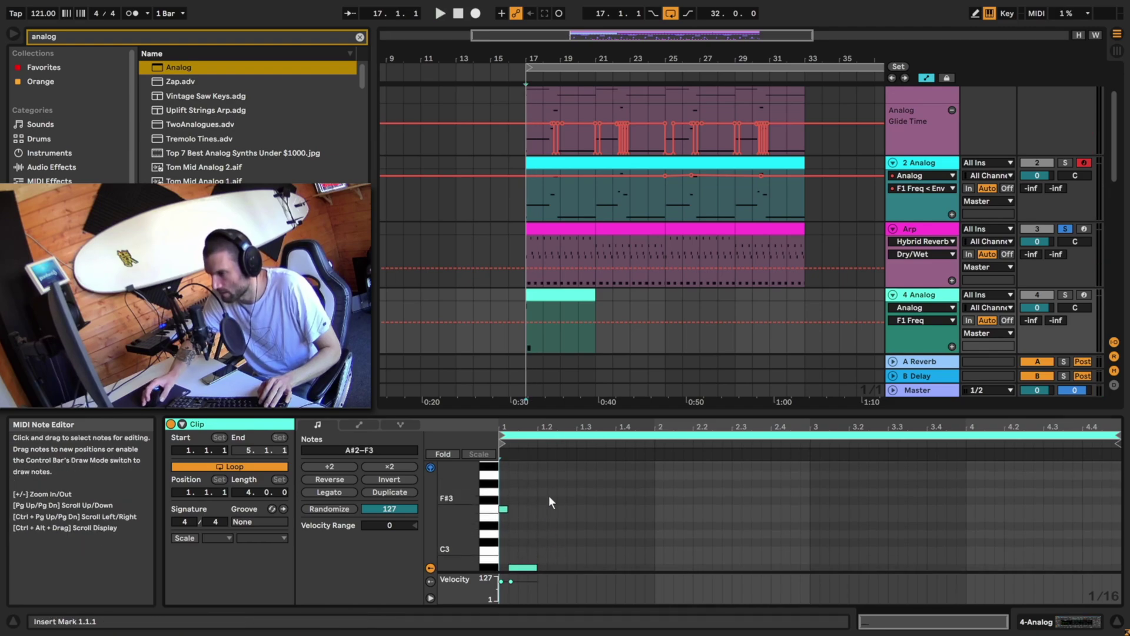
double_click(543, 468)
double_click(554, 500)
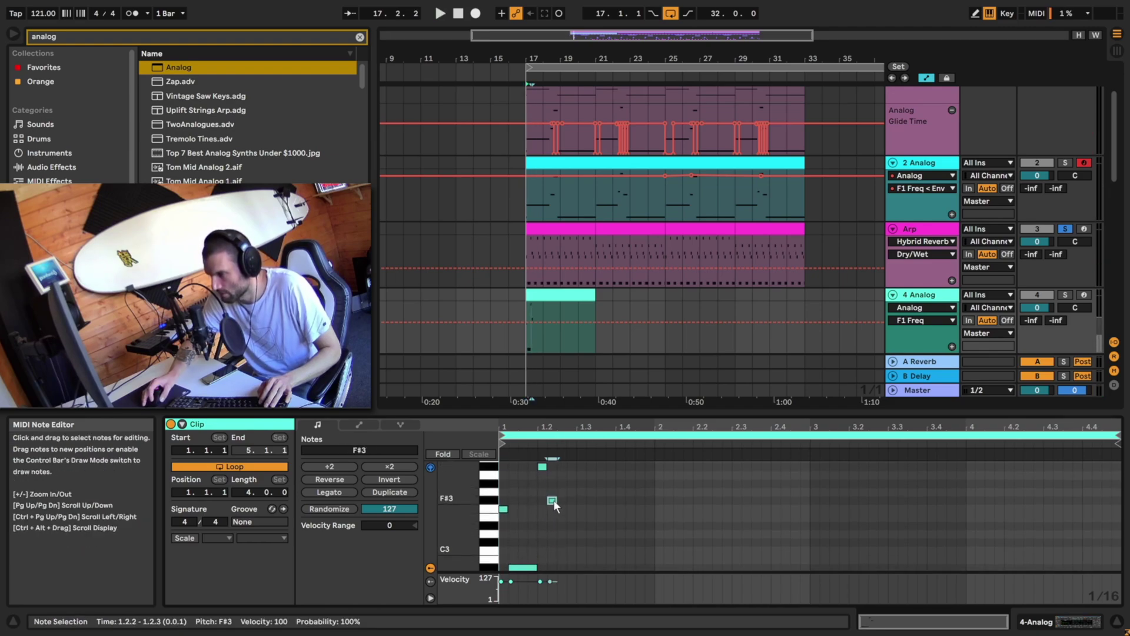
double_click(561, 509)
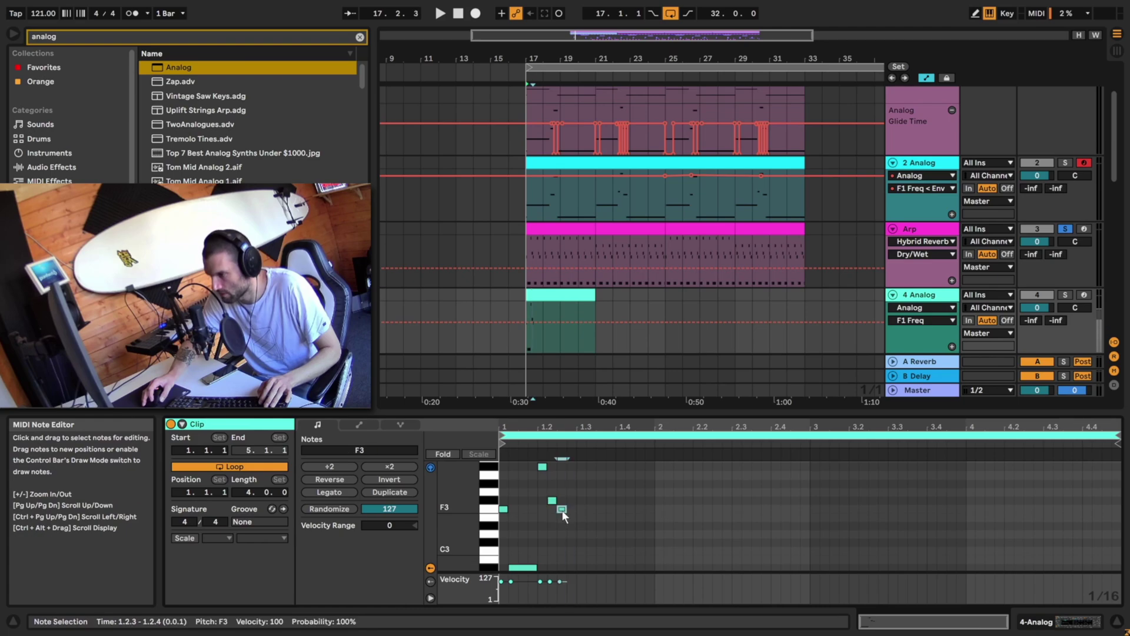
double_click(570, 566)
scroll(565, 551, down, 2)
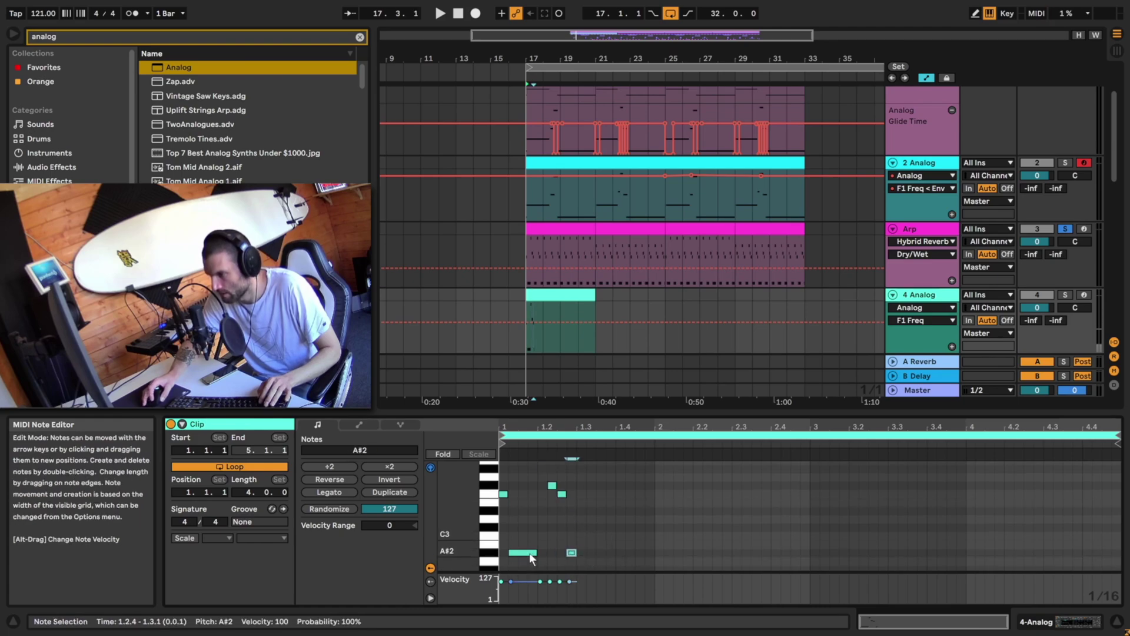
click(525, 552)
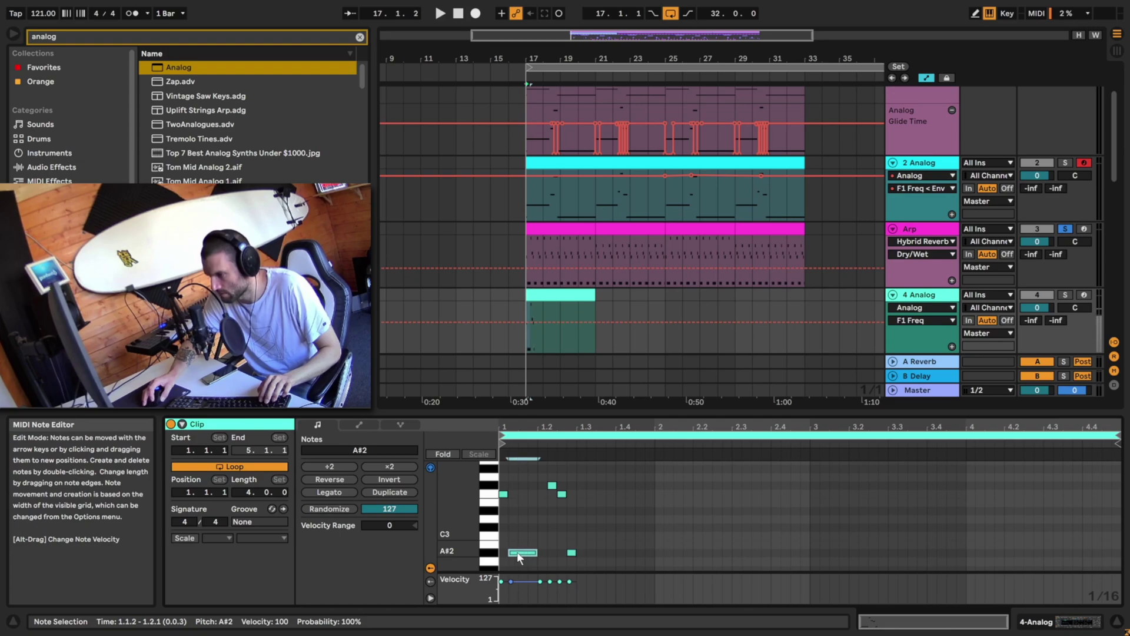
drag(517, 552, 583, 554)
scroll(588, 524, up, 2)
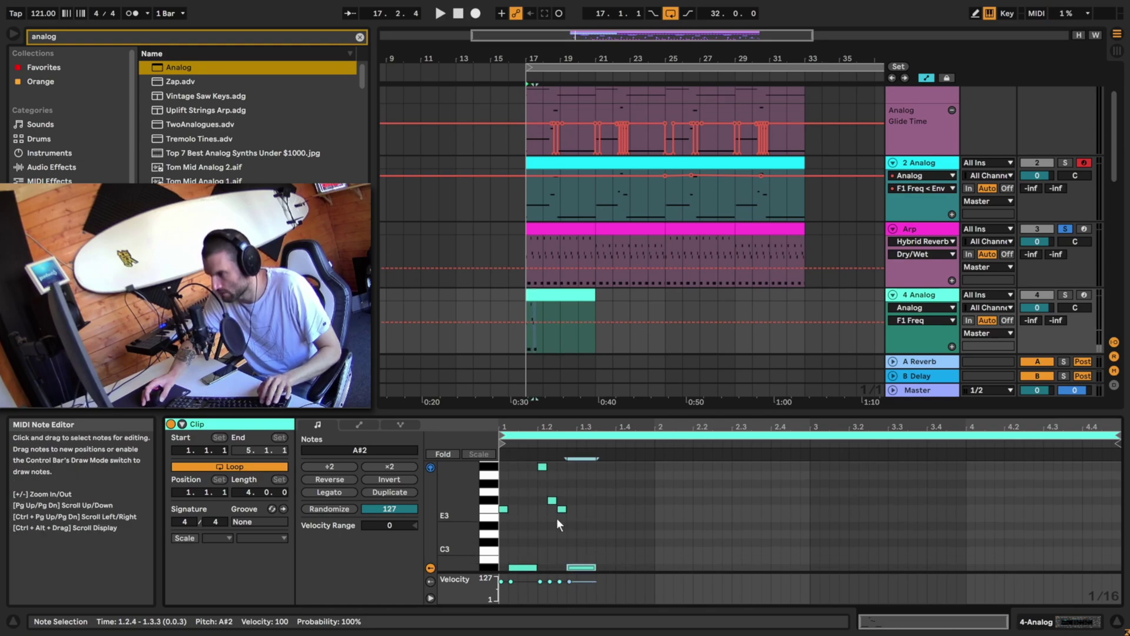
Duplicate the four-note phrase starting at 1.2.1 repeatedly until it fills the four-bar clip.
drag(591, 464, 545, 601)
key(ctrl+d)
key(ctrl+d)
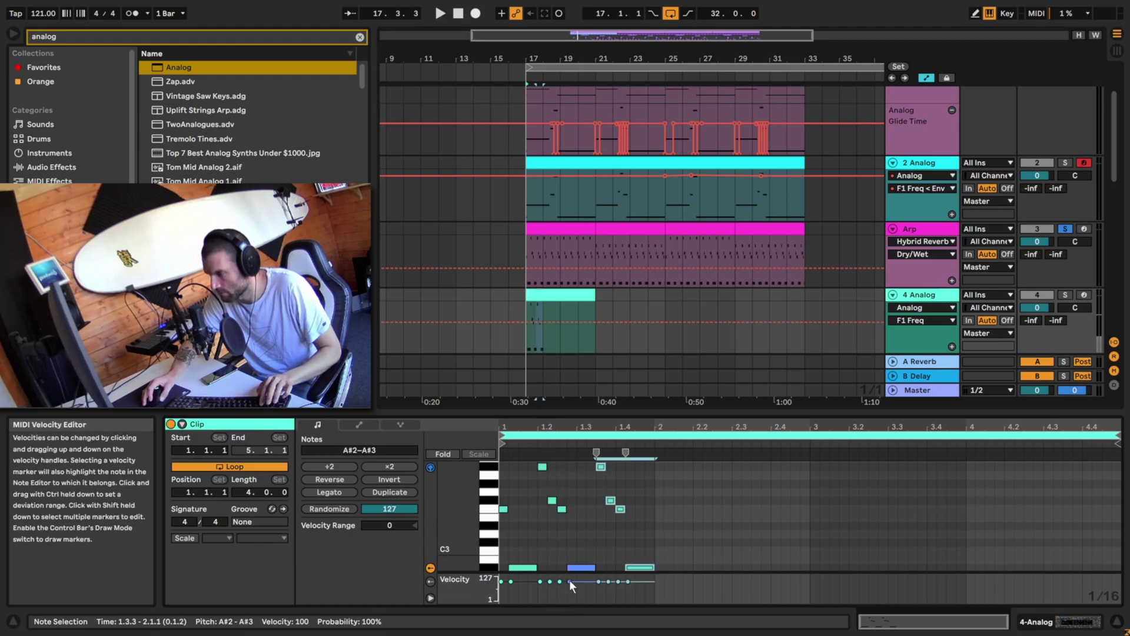
key(ctrl+d)
key(ctrl+d)
key(ctrl+d)
key(ctrl+d)
key(ctrl+d)
key(ctrl+d)
key(ctrl+d)
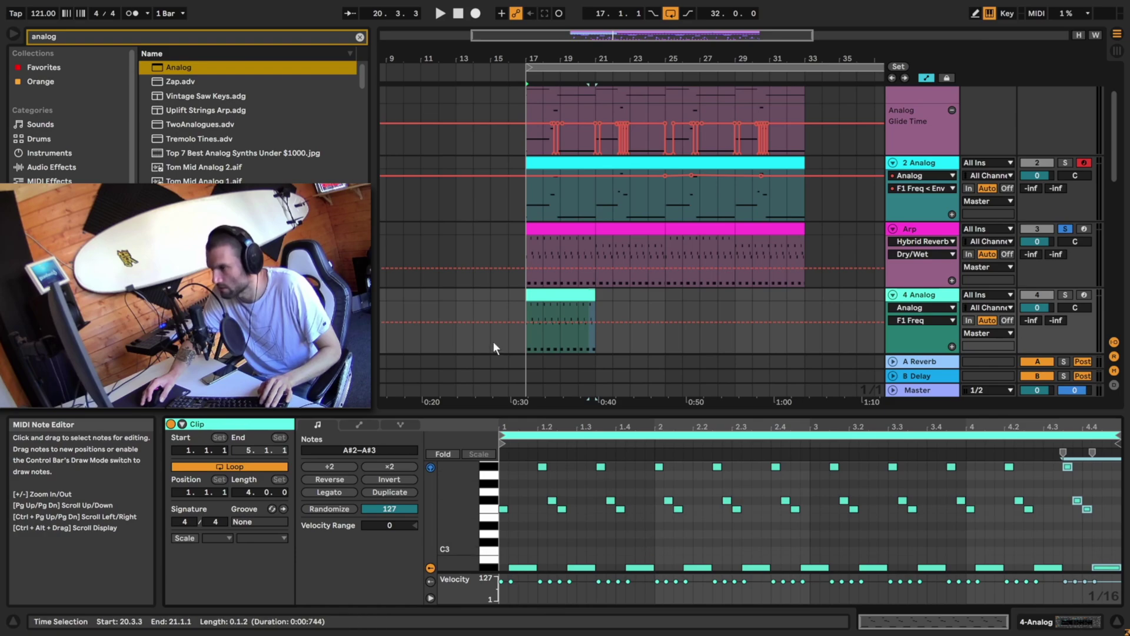
Play the arrangement briefly from 17.1.1 with Arp soloed.
click(526, 342)
key(space)
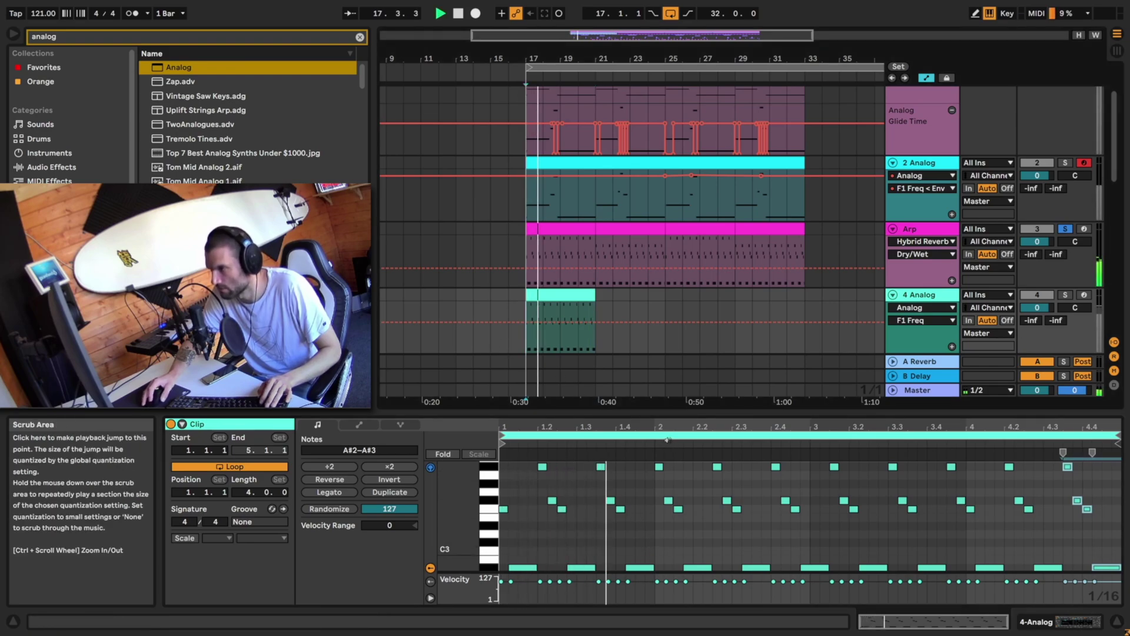
key(space)
Duplicate the 4 Analog clip so the copy covers bars 21 to 25.
click(586, 295)
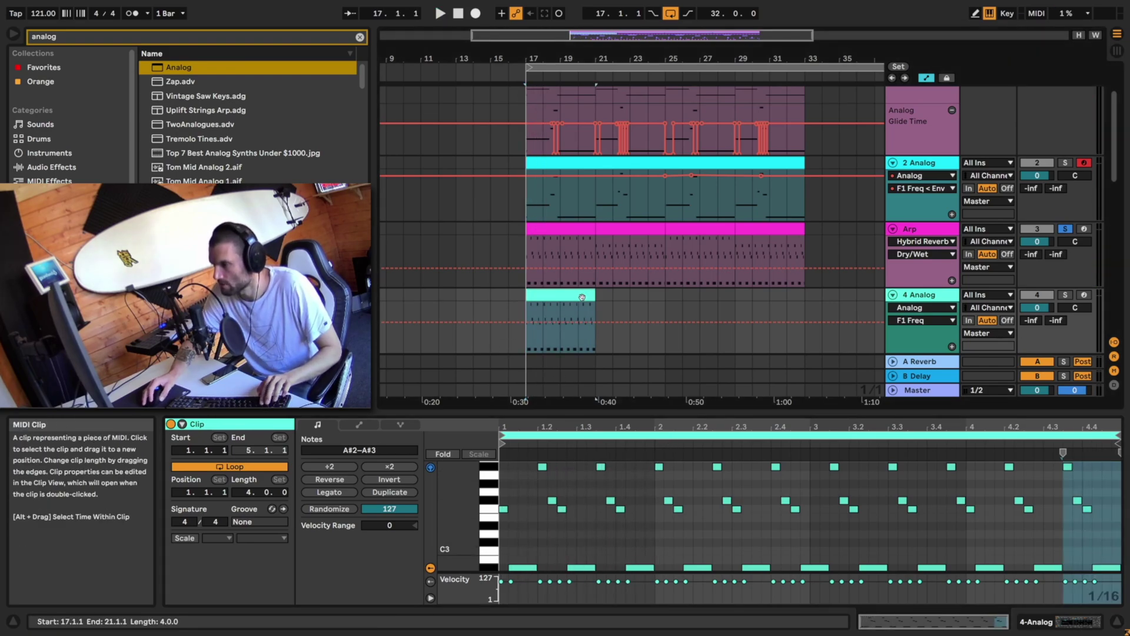
key(ctrl+d)
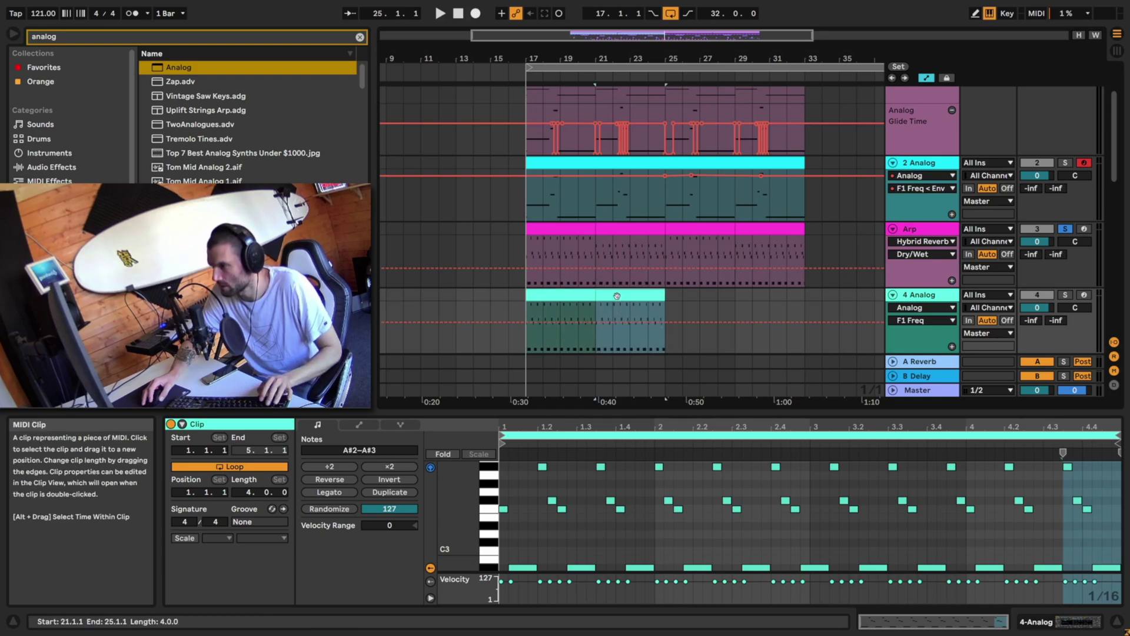
click(610, 296)
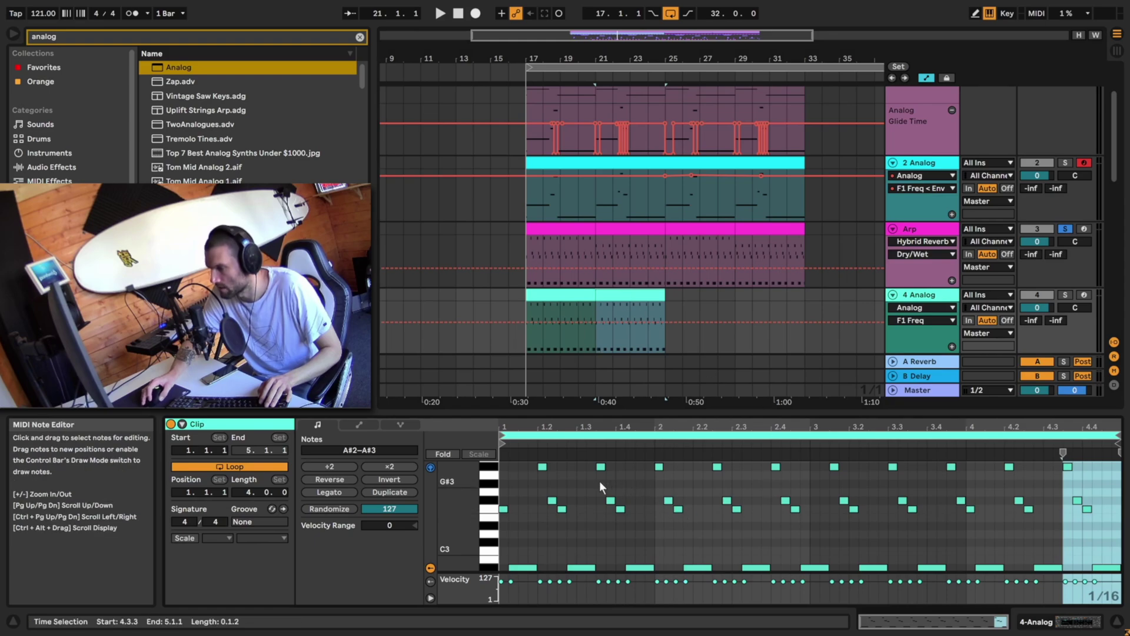
Transpose all A#3 notes in the second 4 Analog clip down to G#3 and set the start position to 21.1.1.
click(546, 477)
click(495, 471)
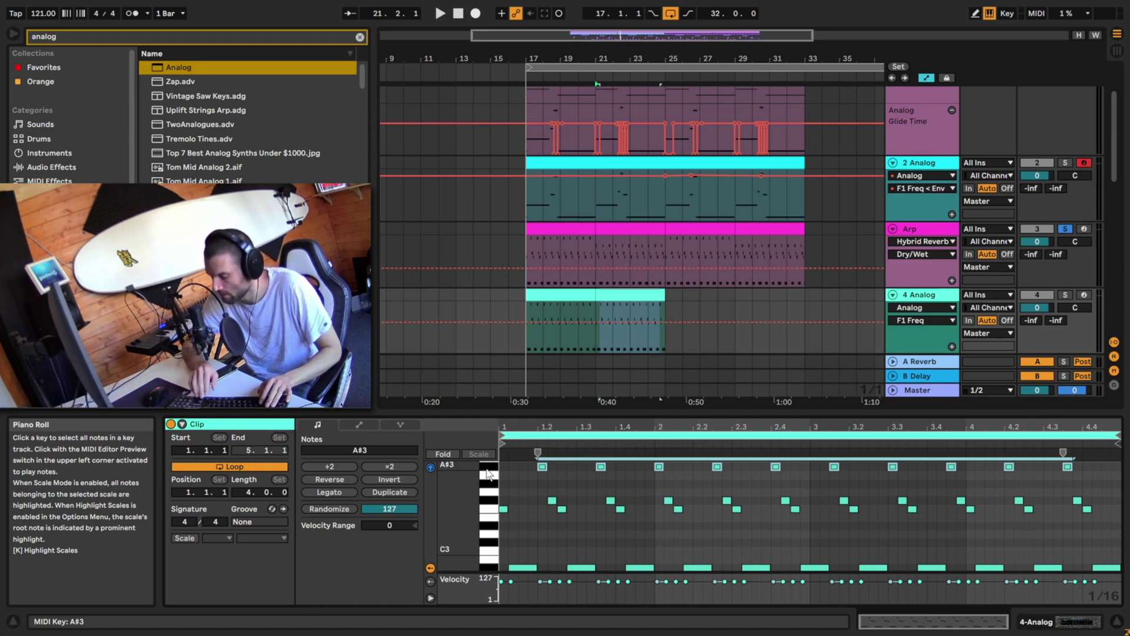
key(Down)
key(Down)
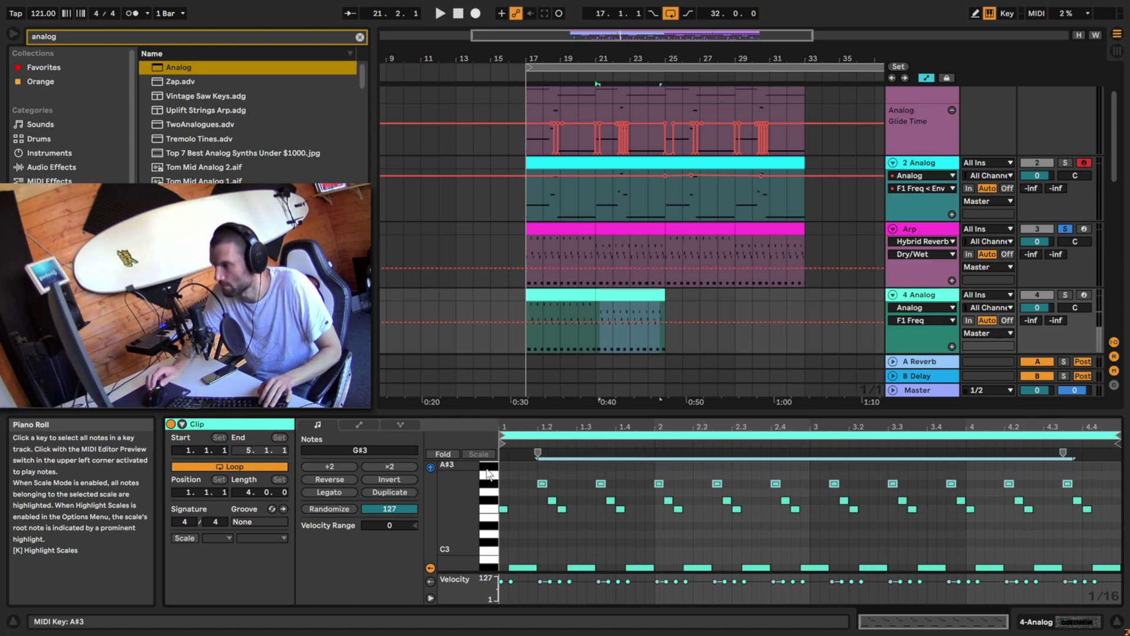
click(587, 341)
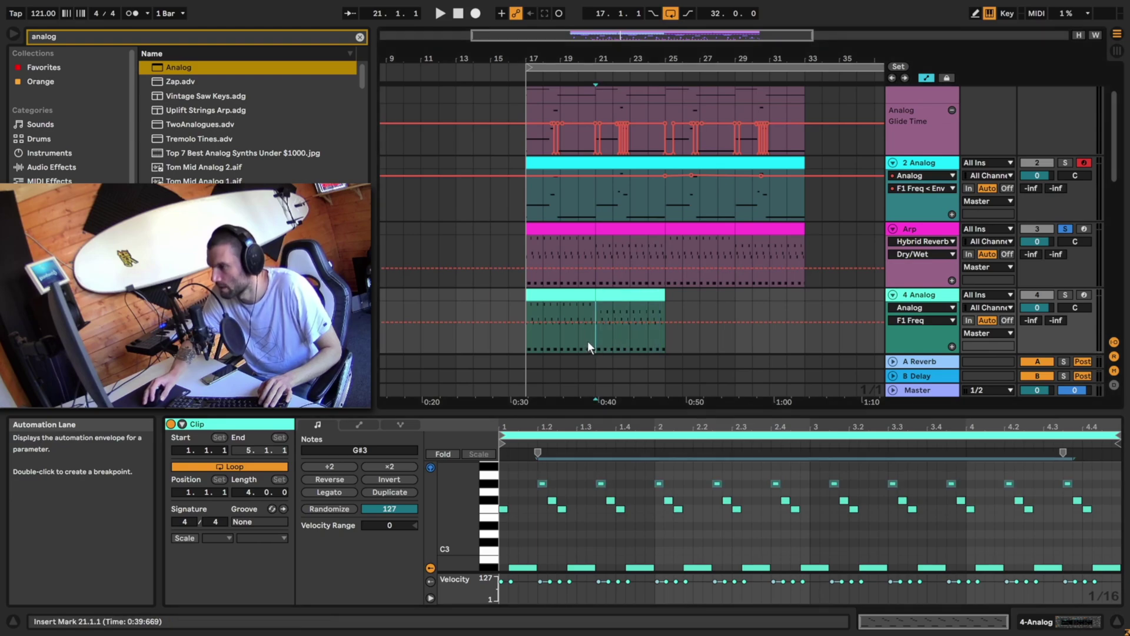
Compare the opening notes of the Arp clip at 21.1.1 with those of the two 4 Analog clips.
double_click(601, 232)
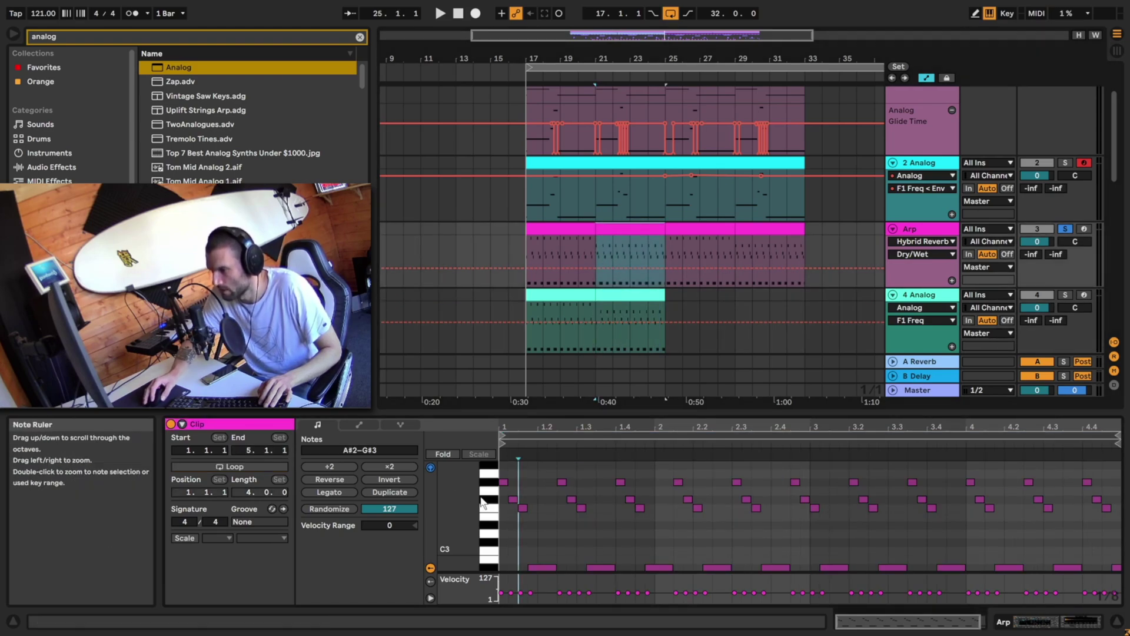
click(607, 295)
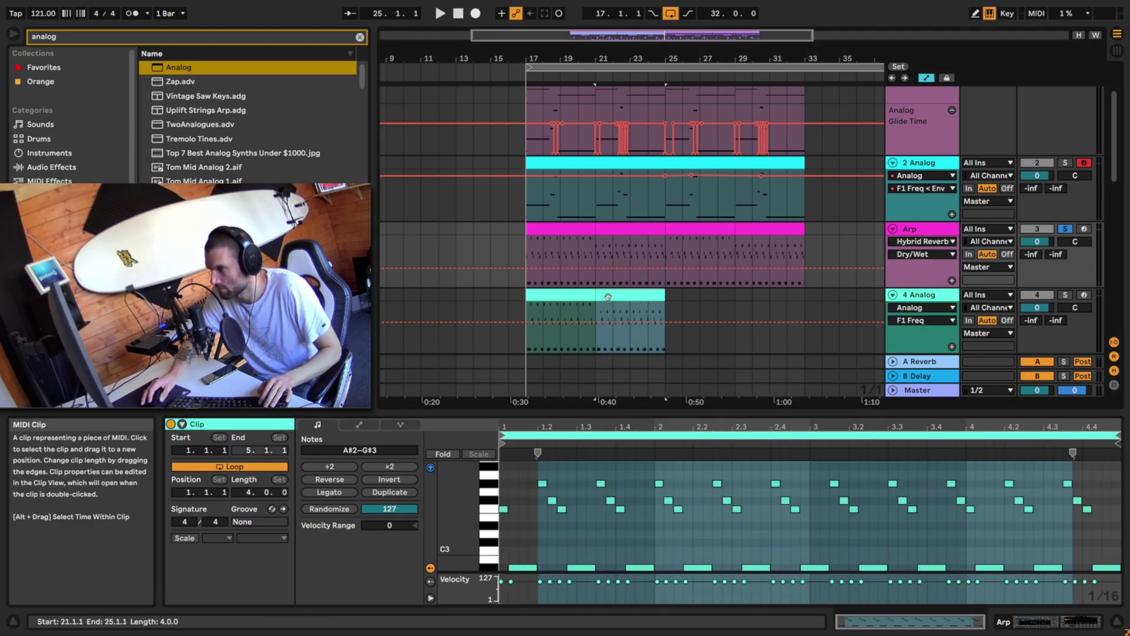
click(504, 508)
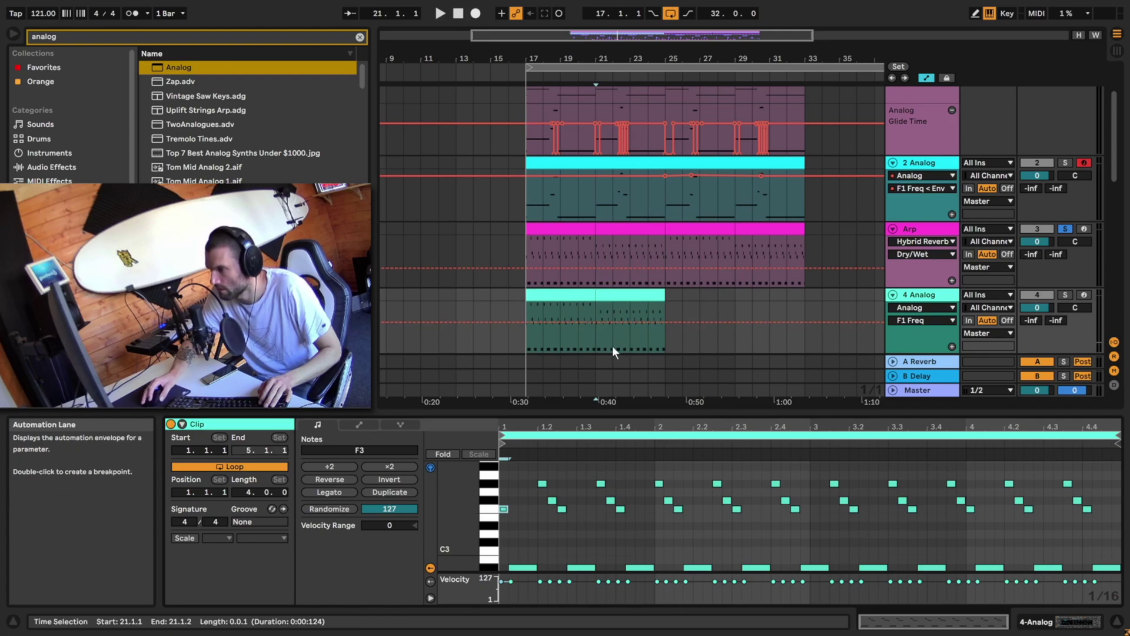
click(548, 298)
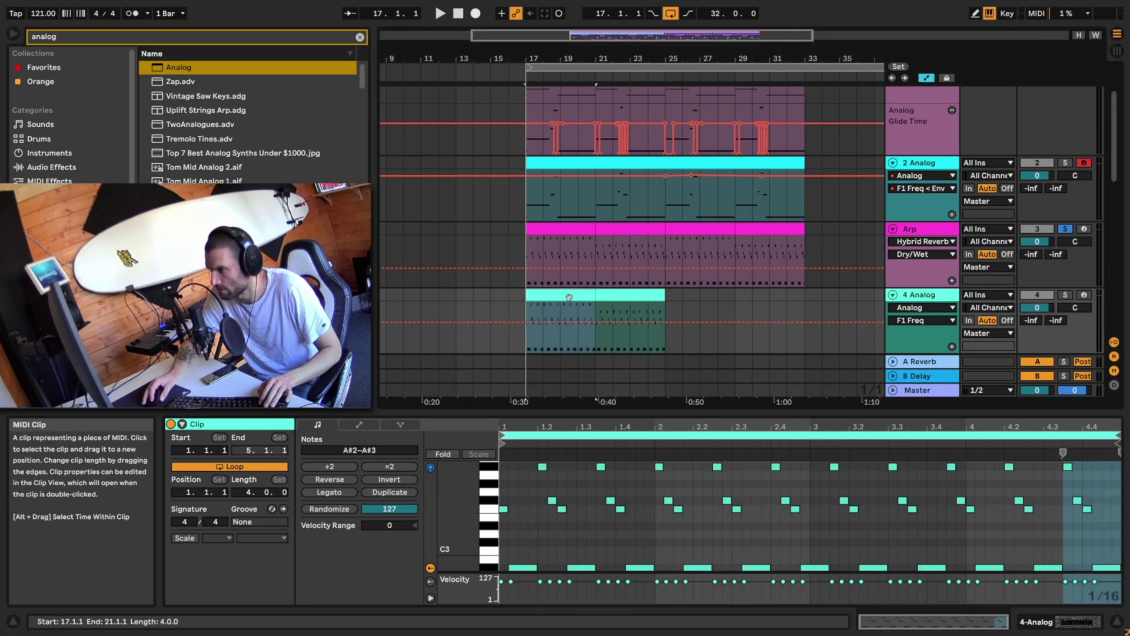
double_click(548, 297)
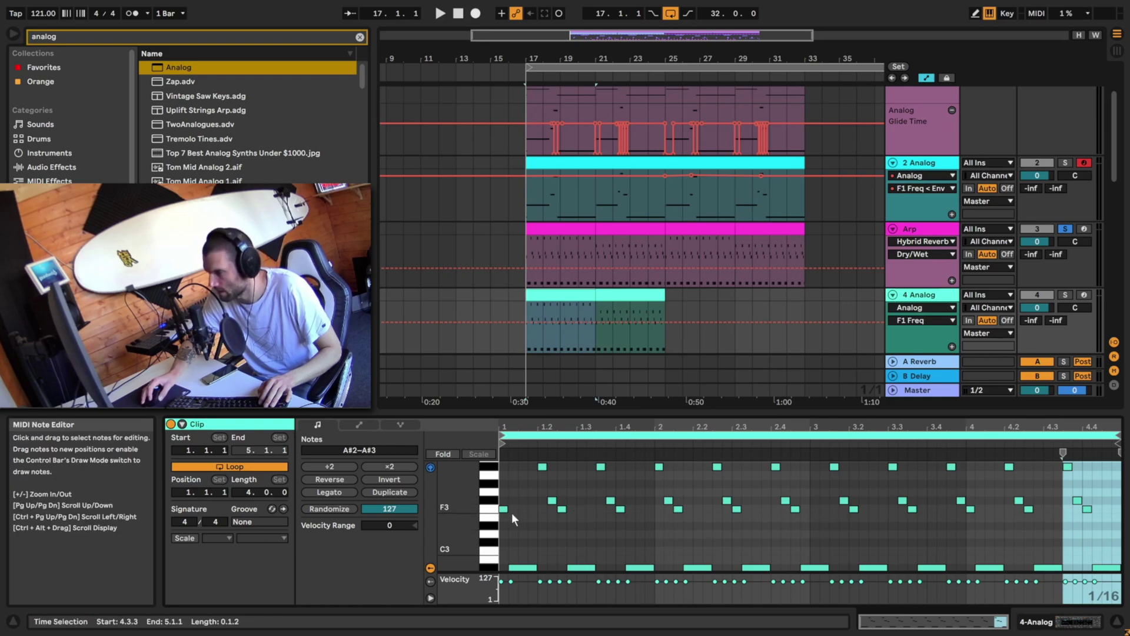
click(611, 295)
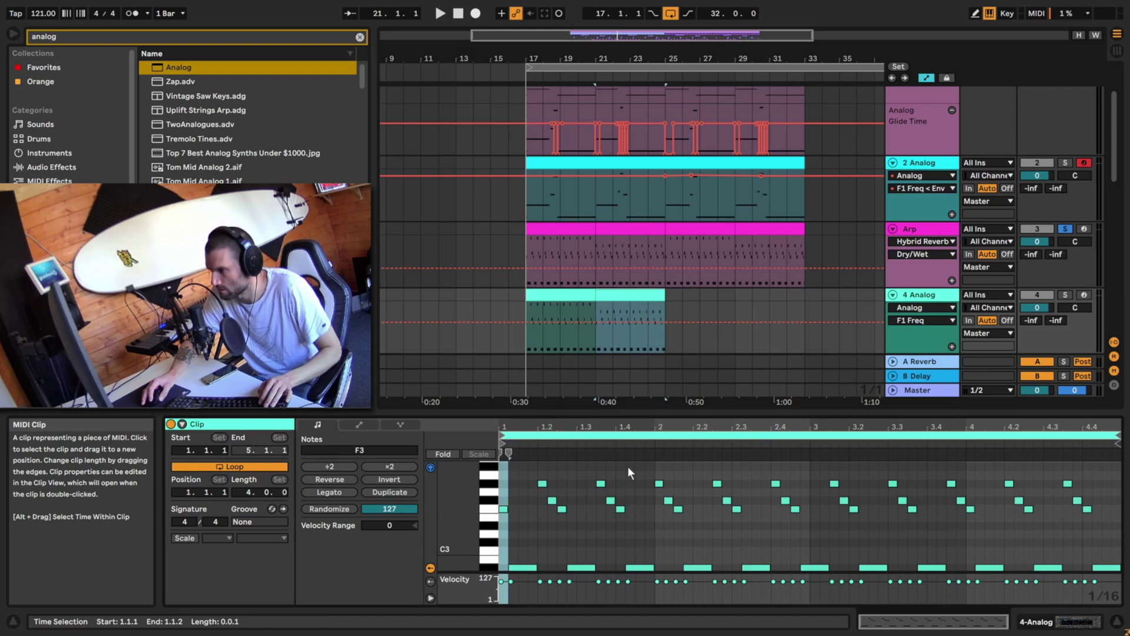
Shift all notes in the second 4 Analog clip one beat earlier so its first G#3 starts at 1.1.1.
click(568, 510)
key(ctrl+a)
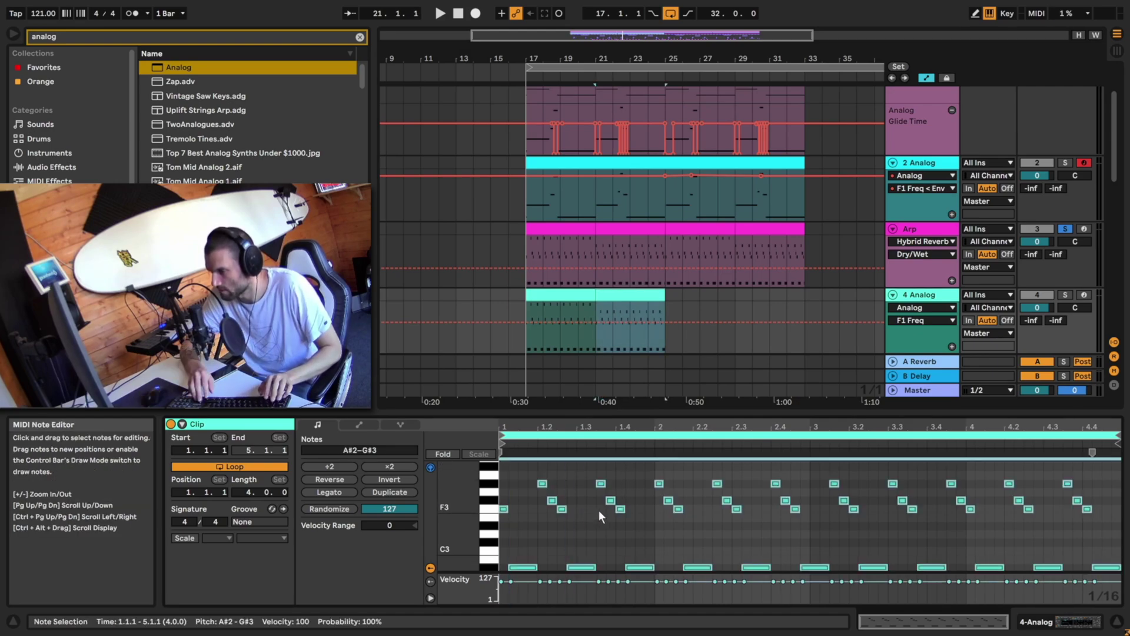
key(Left)
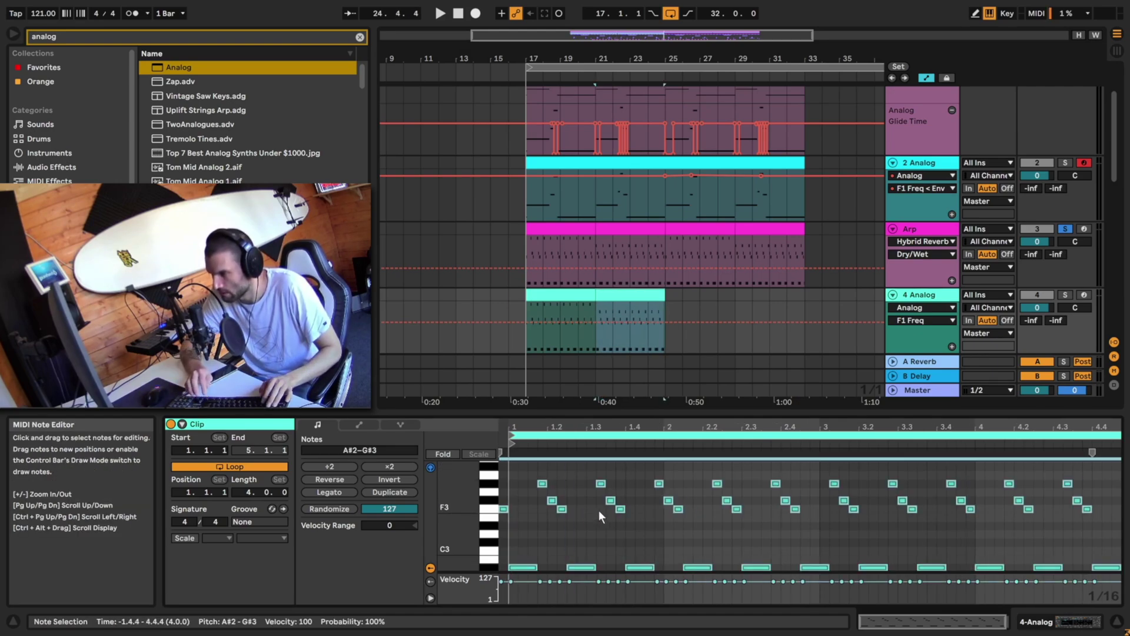
key(Left)
key(Left)
key(Left)
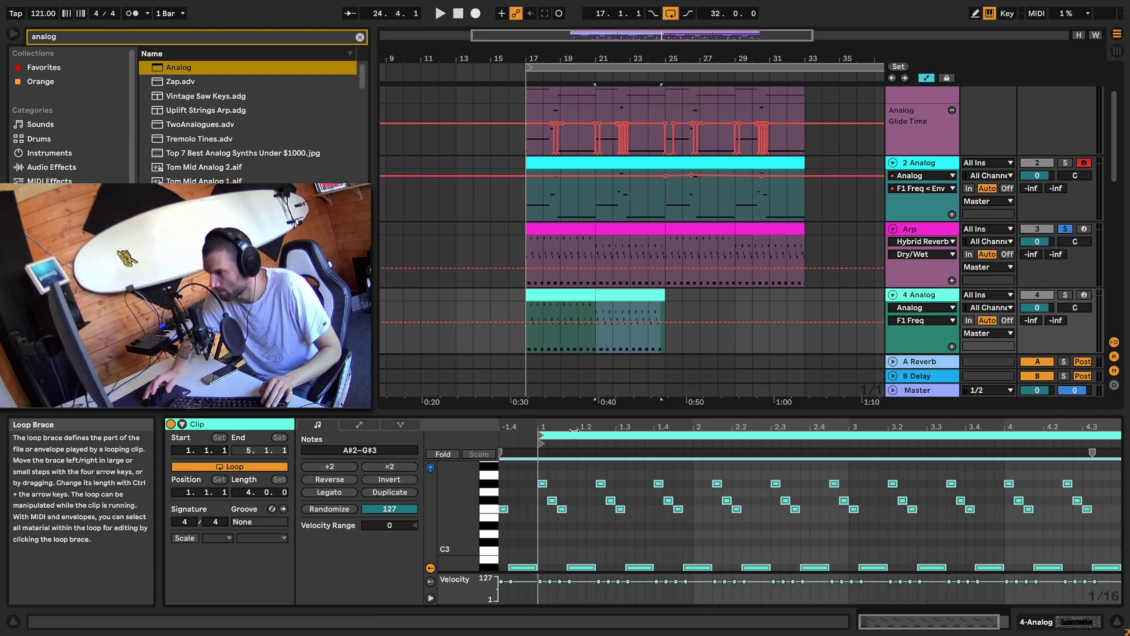
click(562, 479)
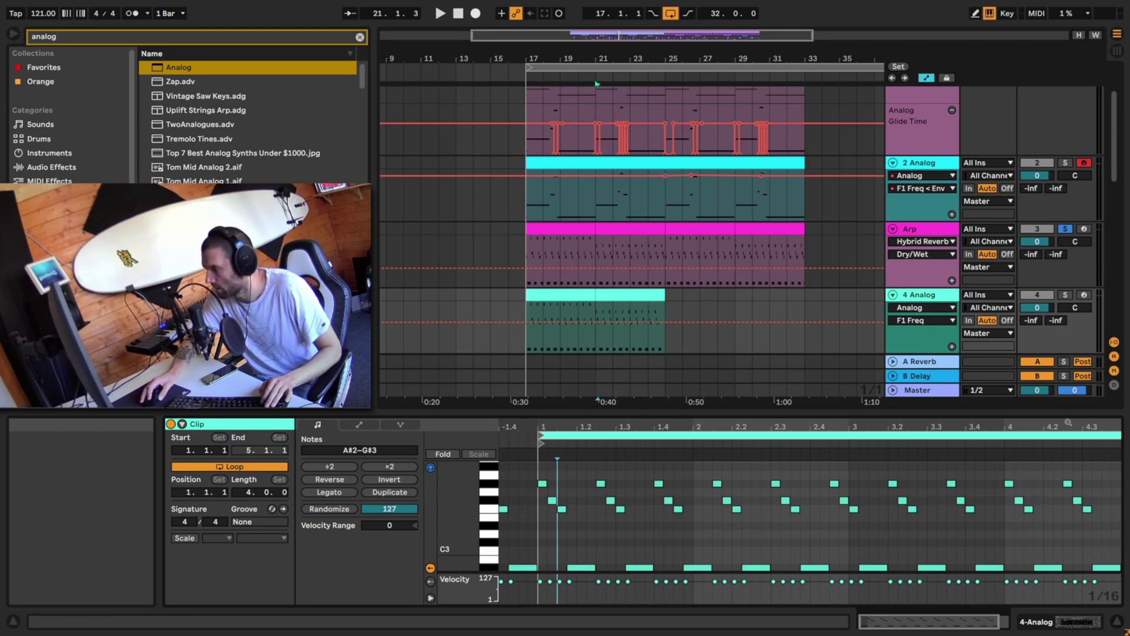
Duplicate the last four-note phrase of the second 4 Analog clip to fill the gap at its end.
drag(1068, 422, 1067, 417)
drag(1036, 472, 1074, 573)
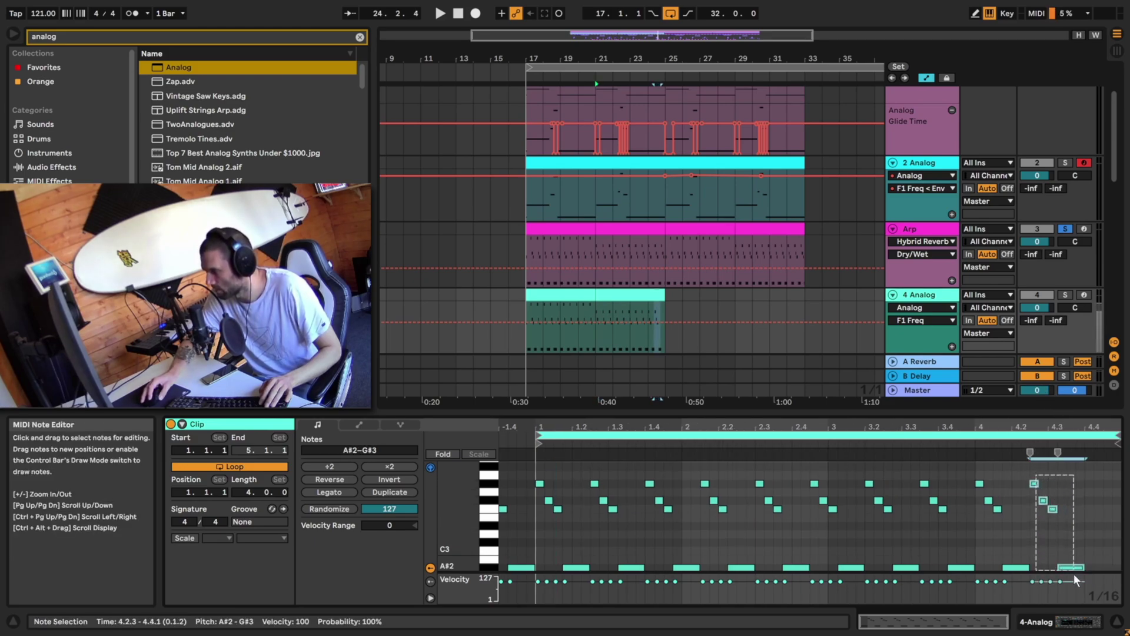
key(ctrl+d)
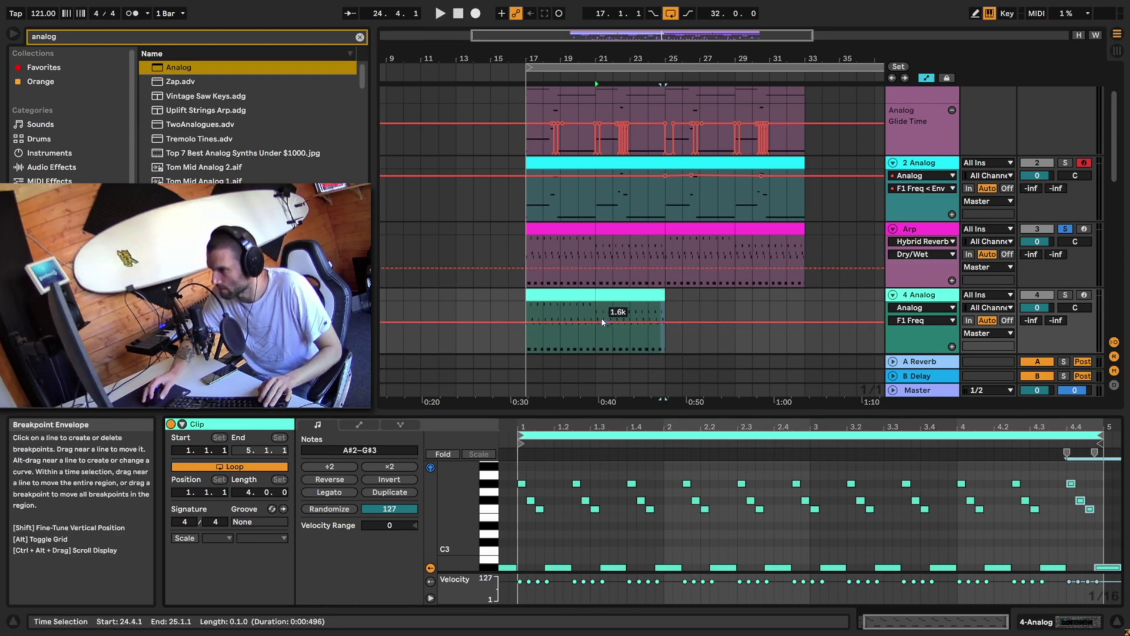
Consolidate the two 4 Analog clips from bar 17 to bar 25 into one eight-bar clip.
click(576, 338)
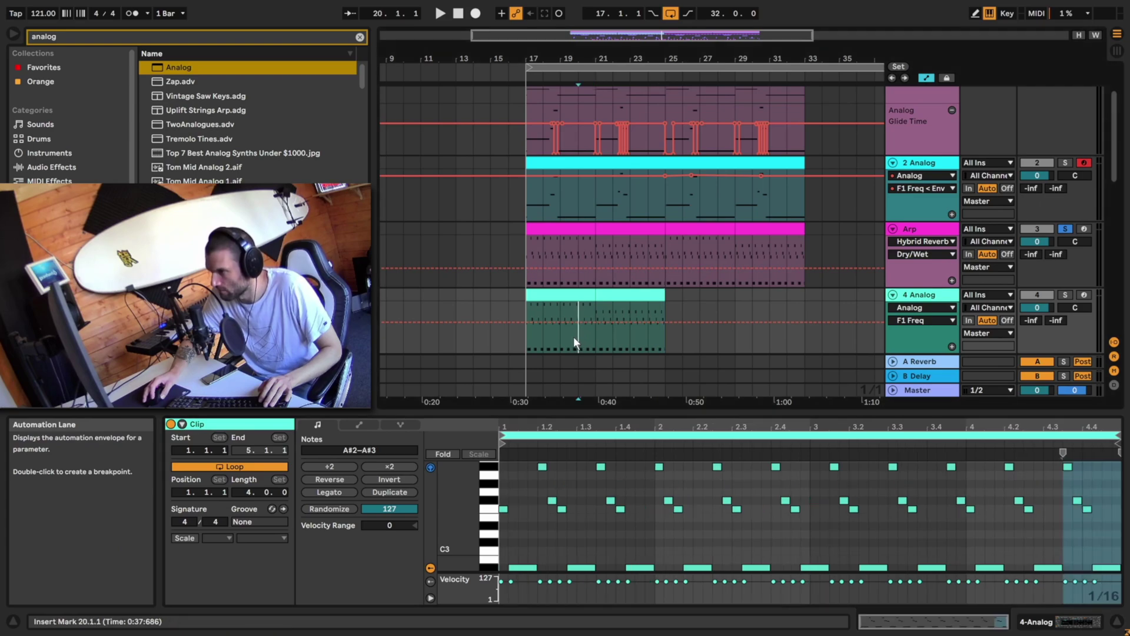
click(538, 338)
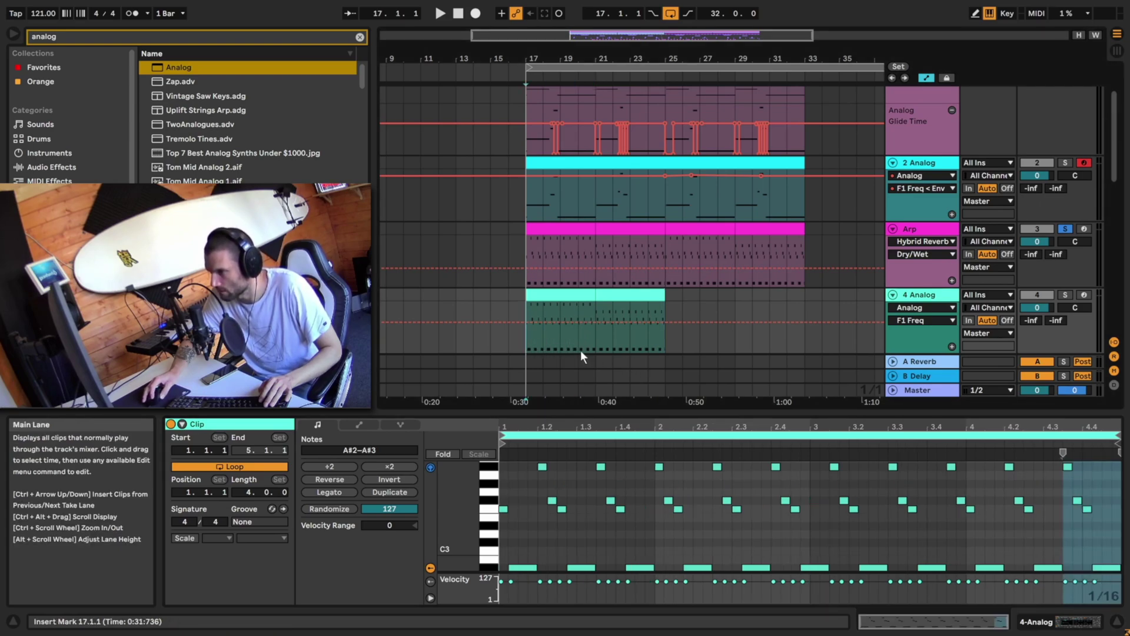
click(584, 296)
shift+click(615, 295)
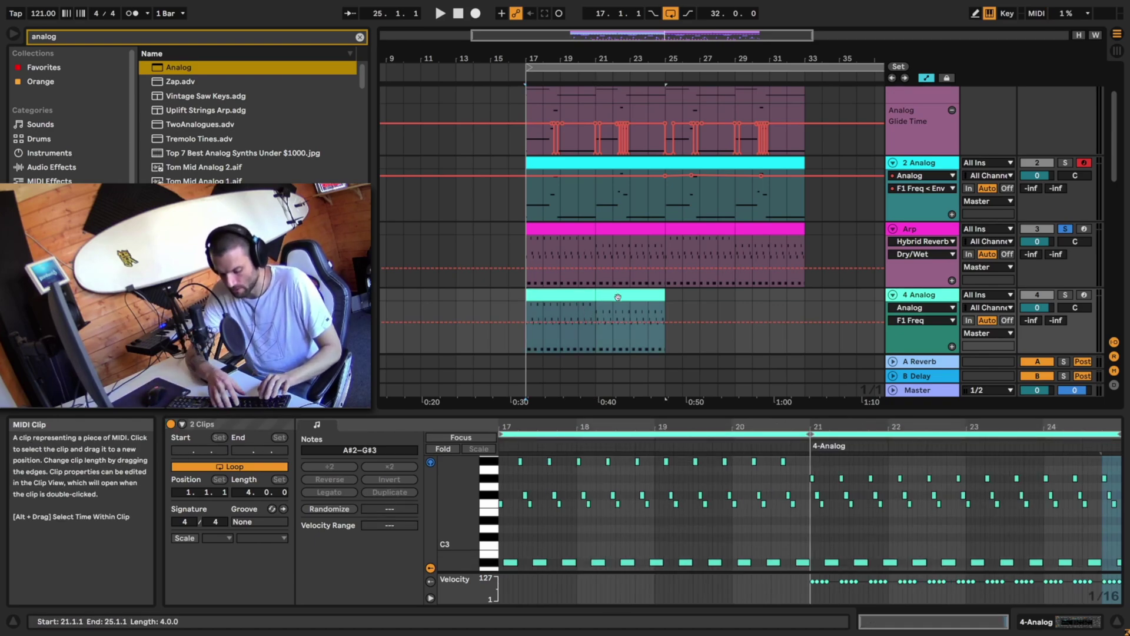
key(ctrl+j)
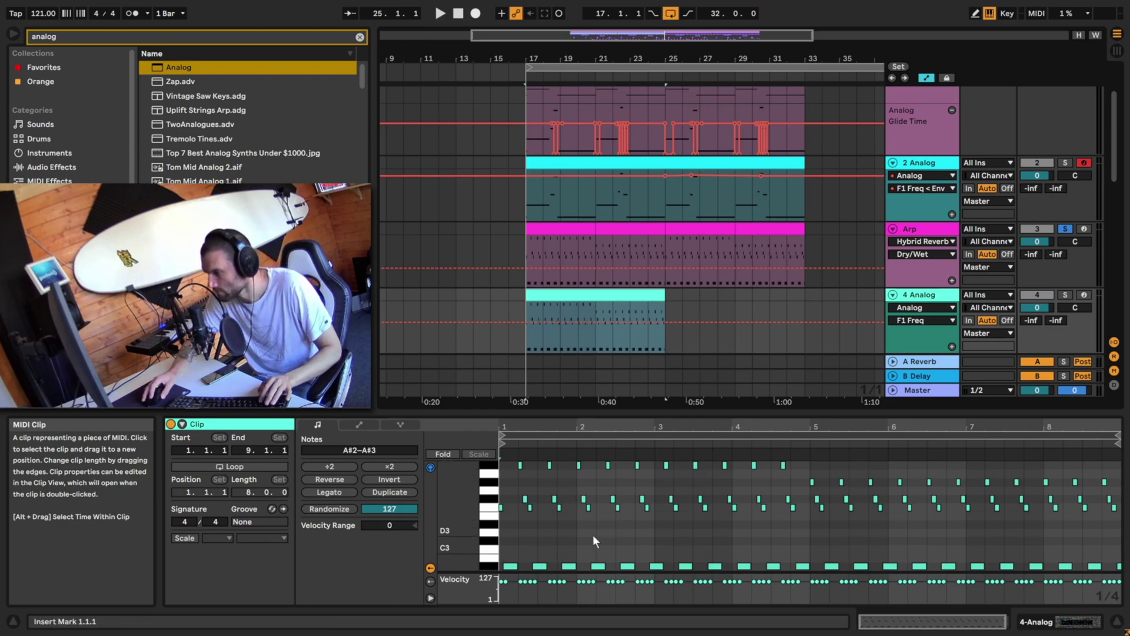
Compare the opening F3 note and phrase starts of the consolidated 4 Analog clip with the Arp clip at bar 25.
click(503, 506)
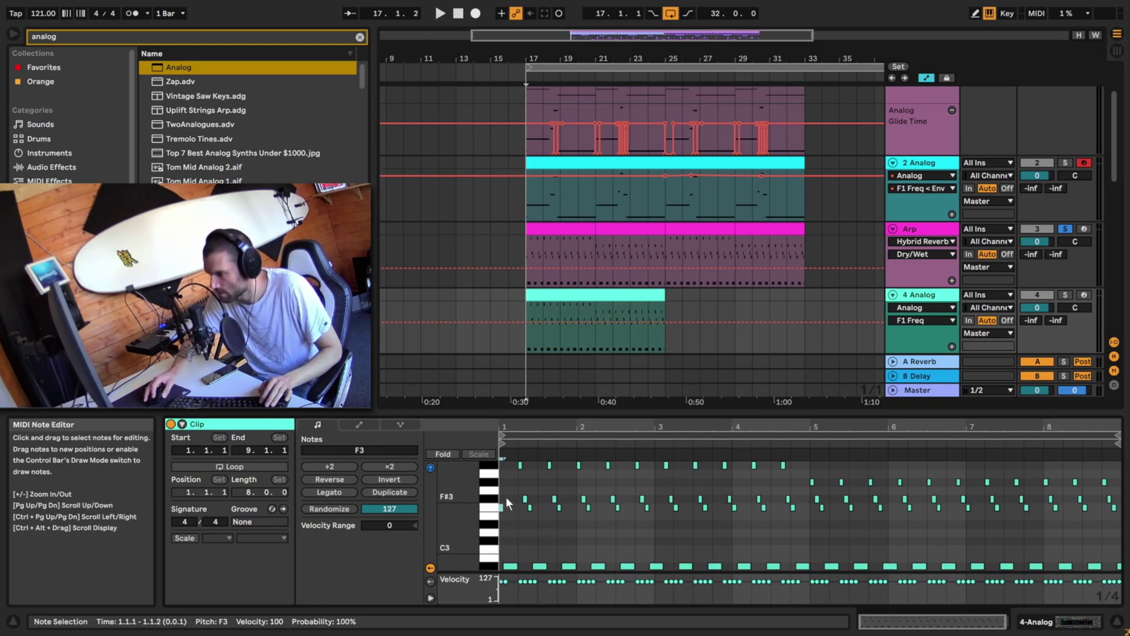
click(520, 465)
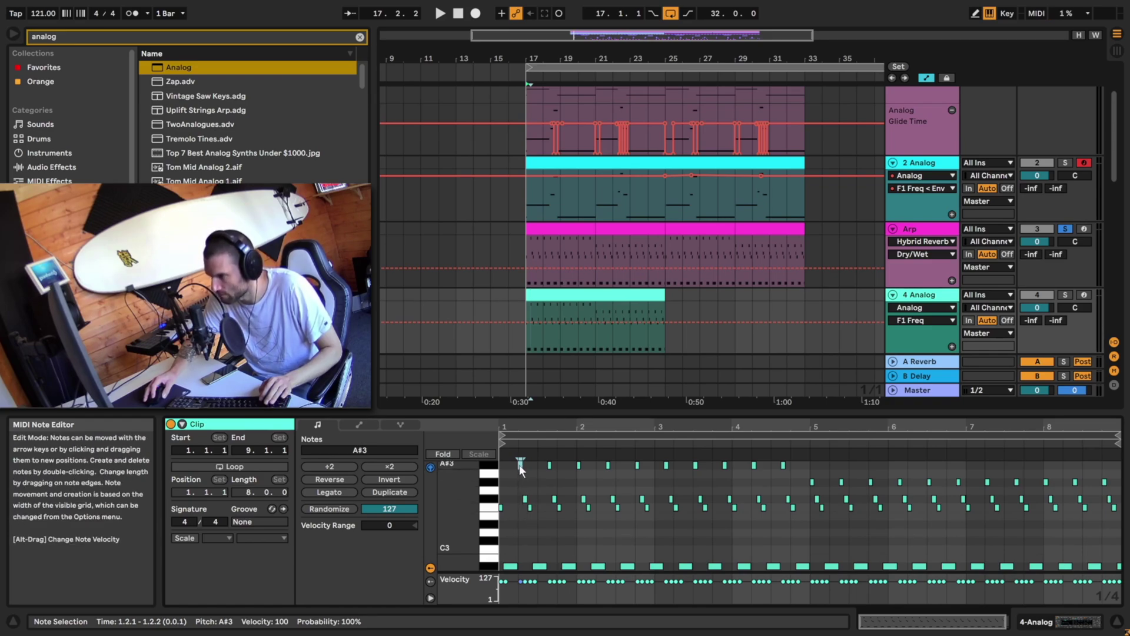
click(501, 507)
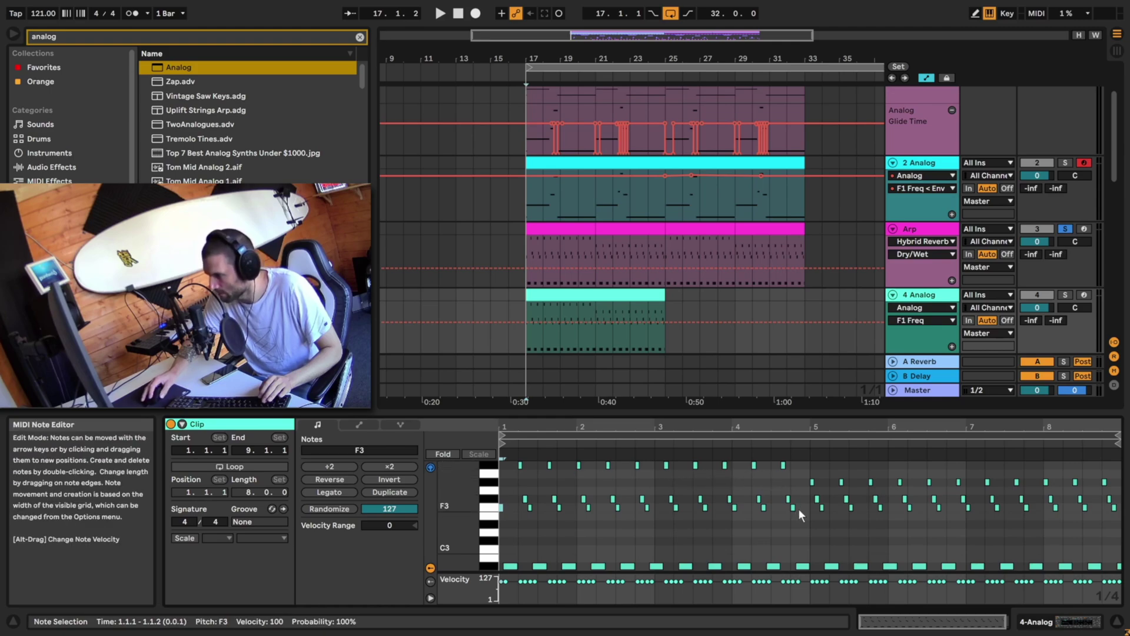
double_click(812, 481)
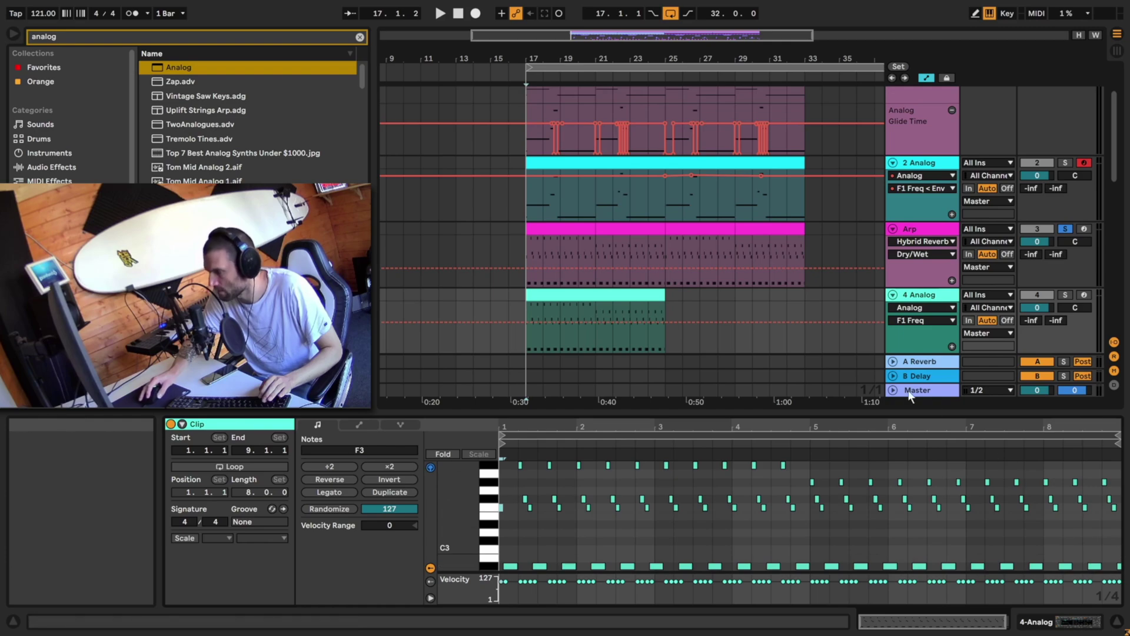
click(677, 229)
click(517, 528)
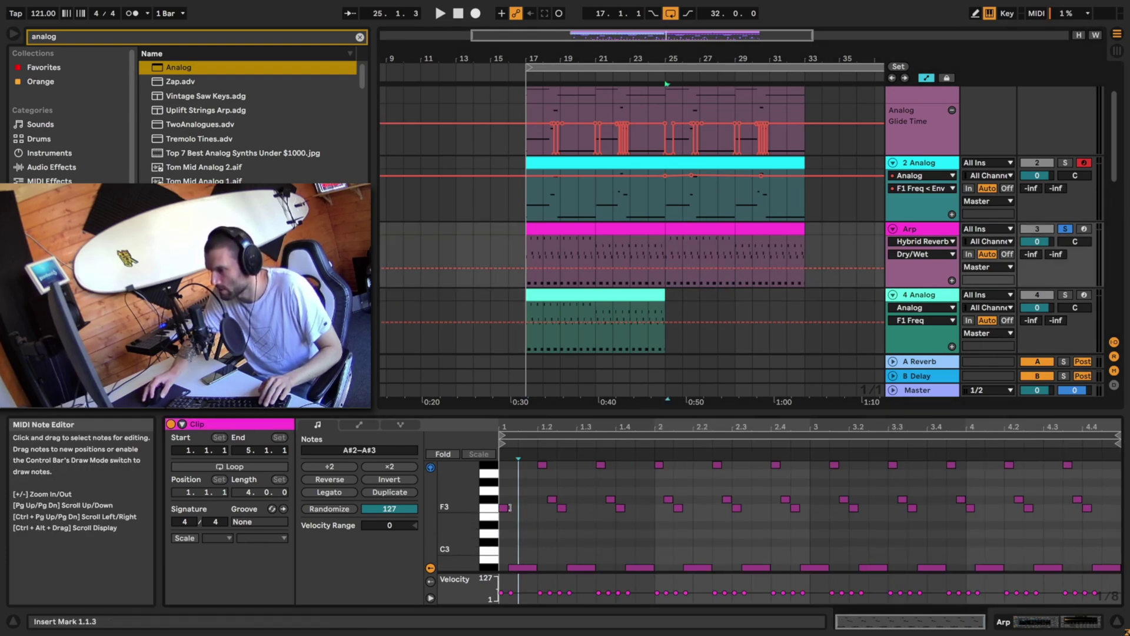
click(504, 507)
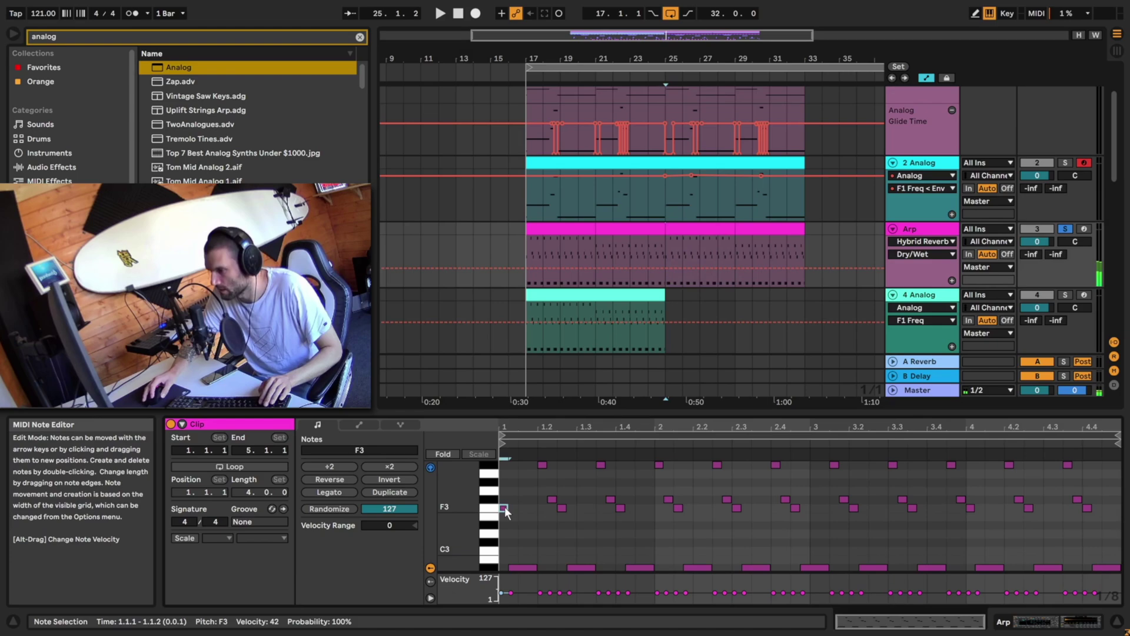
Duplicate the eight-bar 4 Analog clip so the copy covers bars 25 to 33, and solo the 4 Analog track during playback.
click(591, 292)
key(ctrl+d)
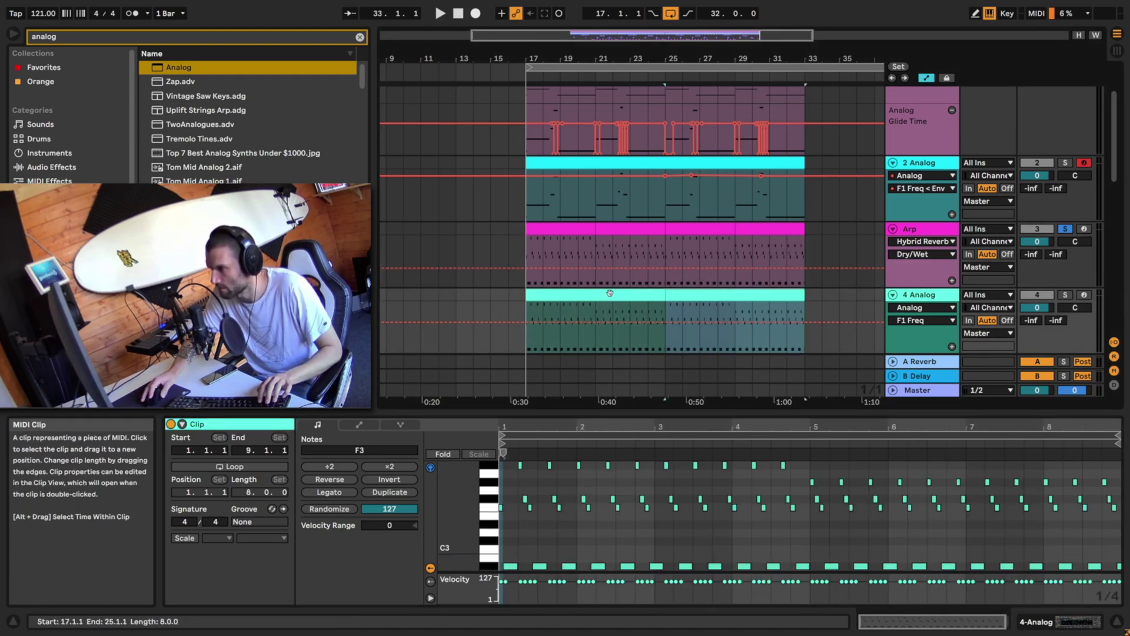
key(space)
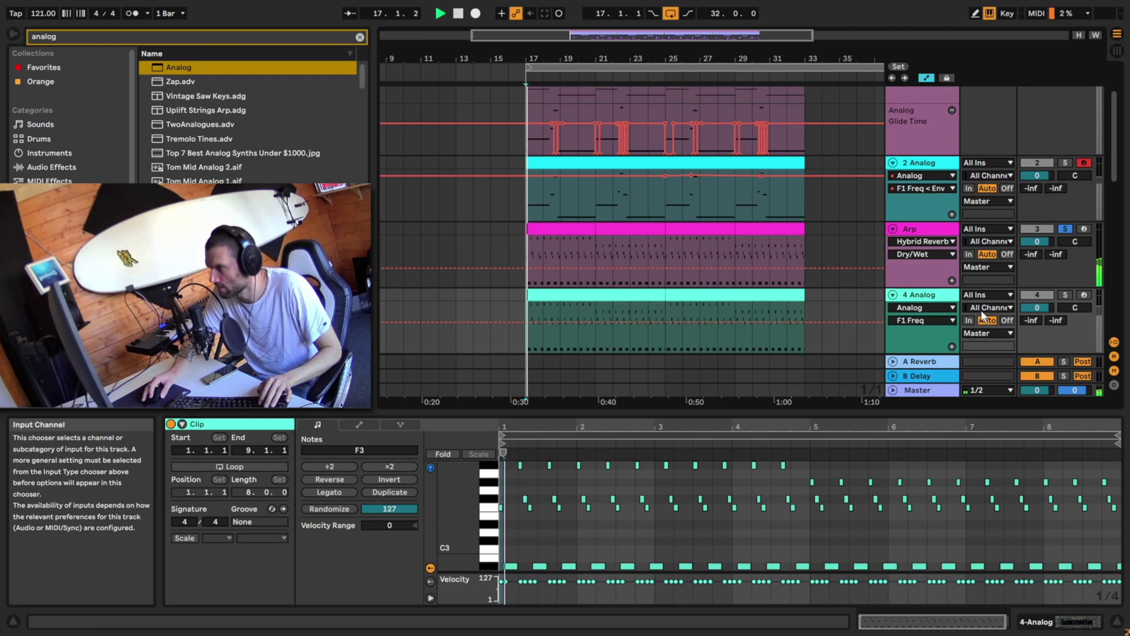
click(1065, 294)
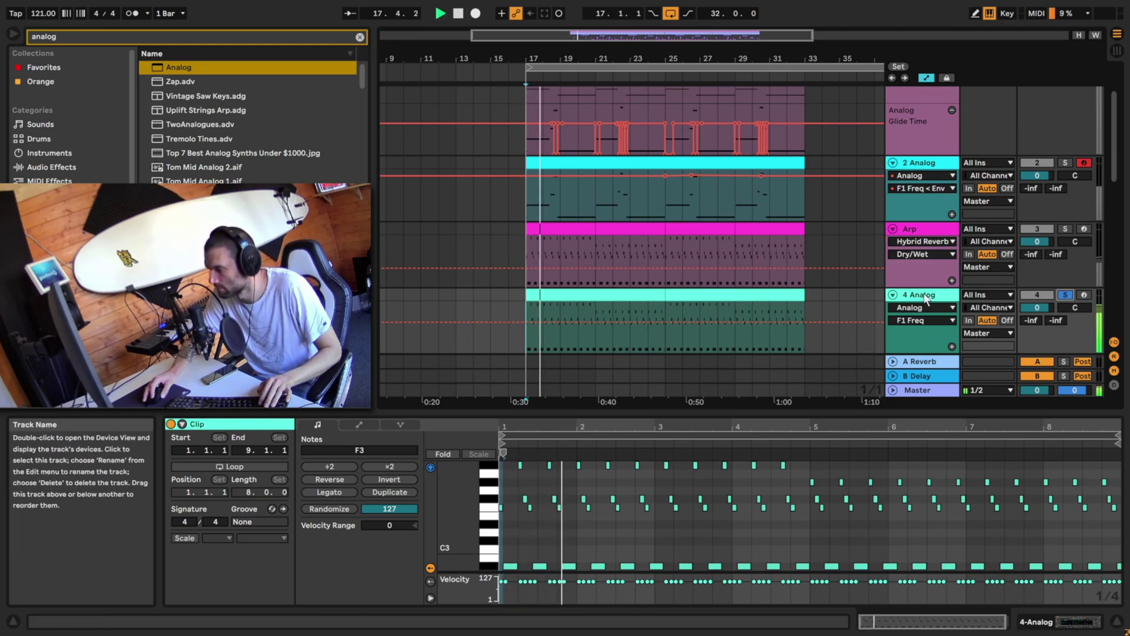
Play the soloed 4 Analog part from 22.1.1 and show the track's Analog synth settings.
key(space)
click(613, 342)
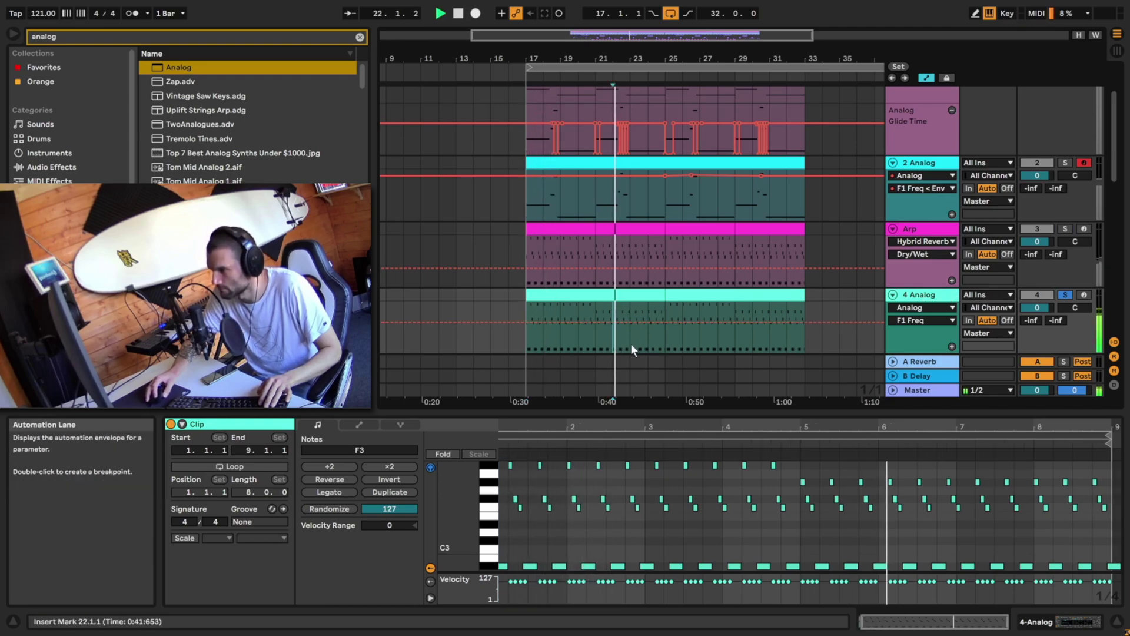
key(space)
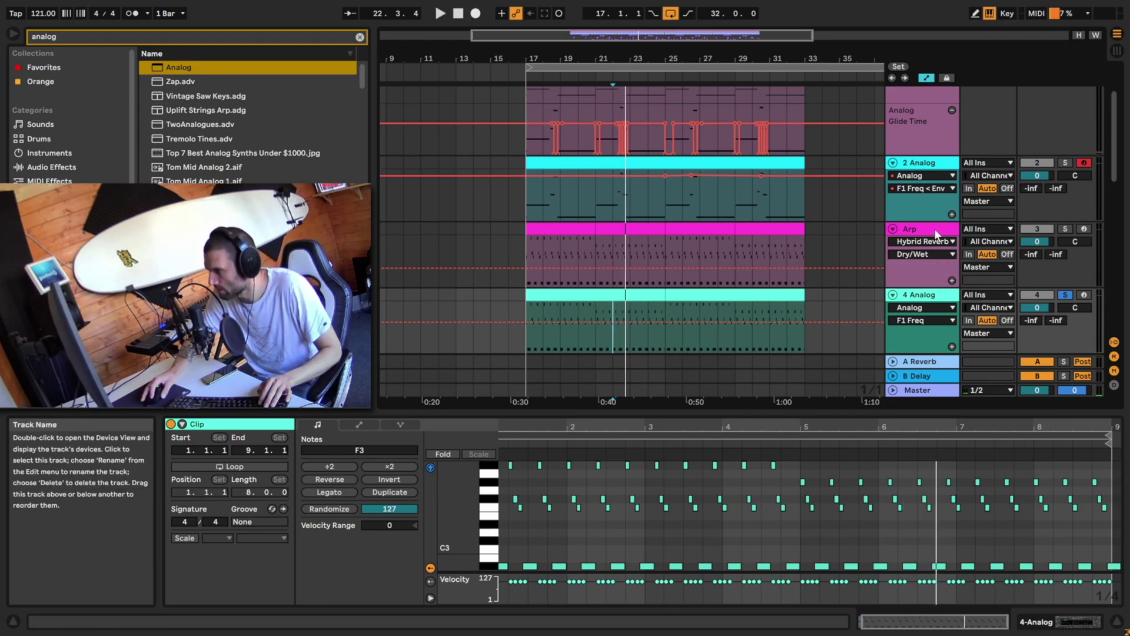
key(shift+Tab)
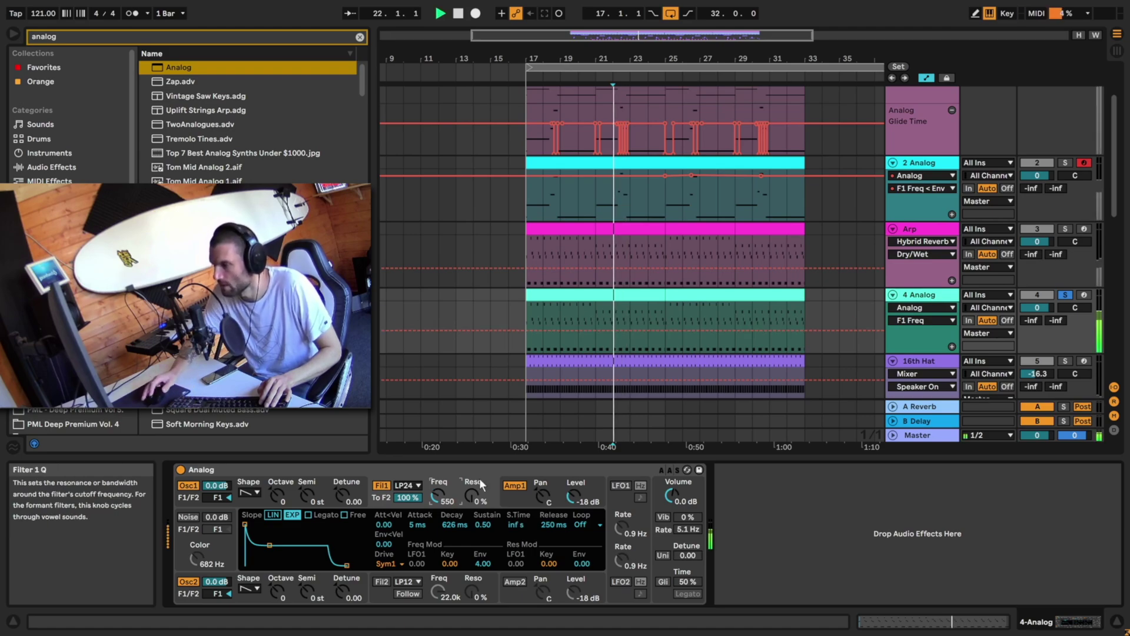
key(space)
key(space)
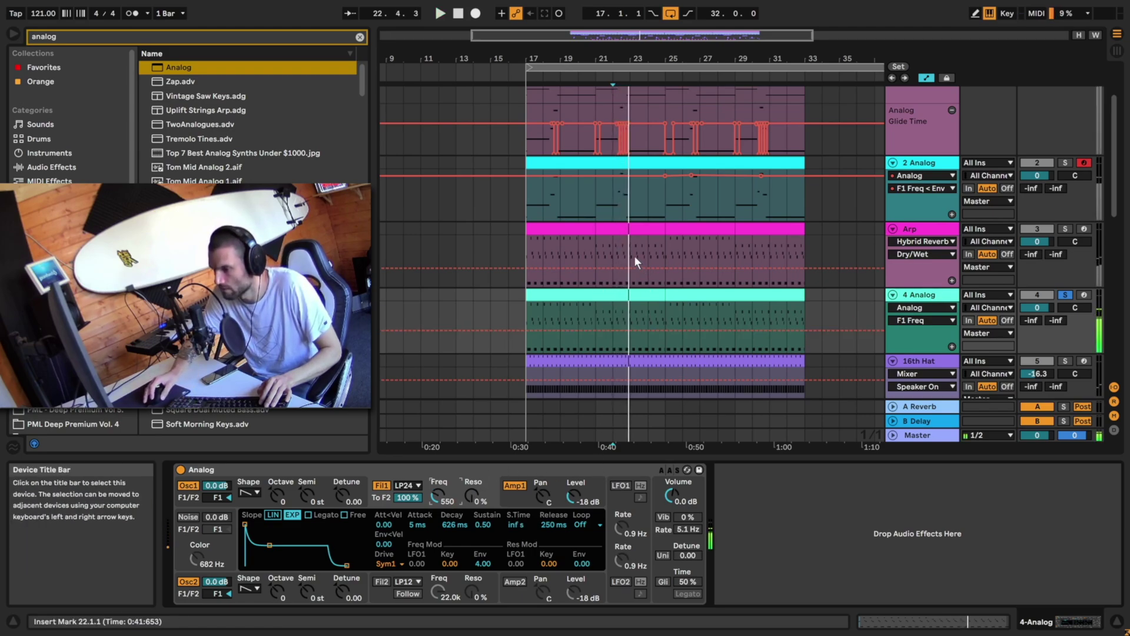
Set the filter 1 frequency envelope modulation on 4 Analog to 1.31 and audition the sound.
click(482, 564)
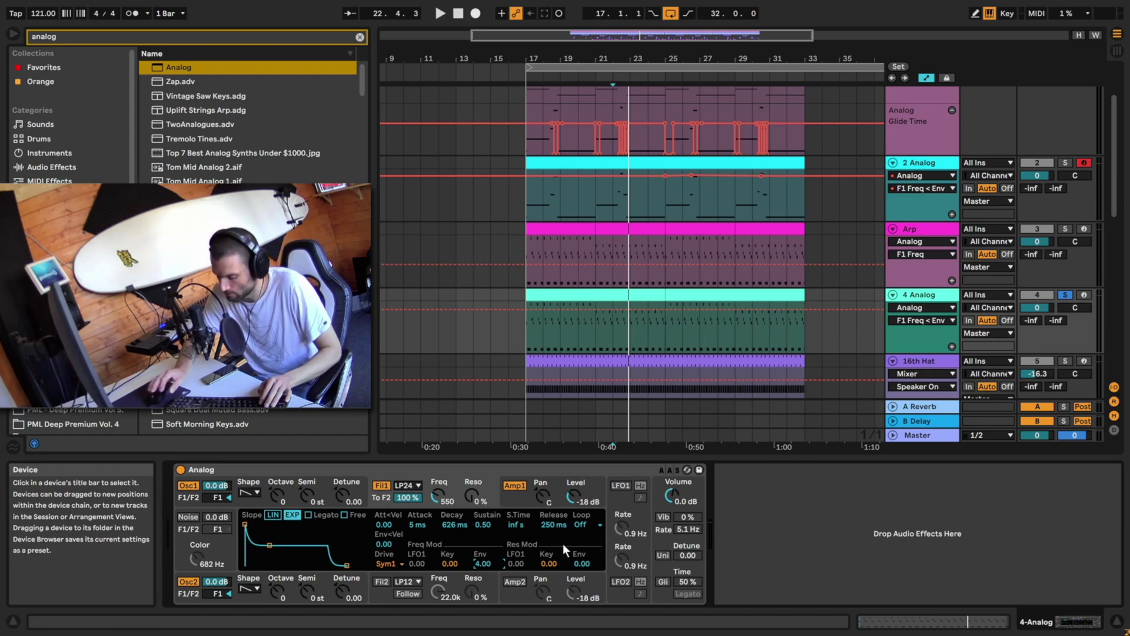
text(1.31)
key(Return)
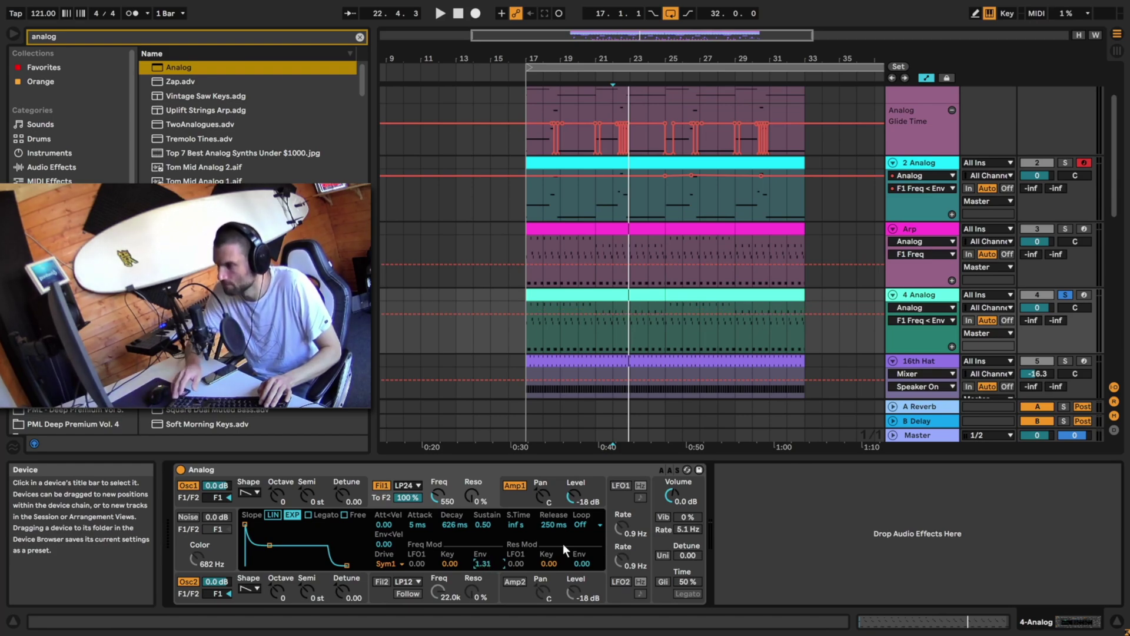
key(space)
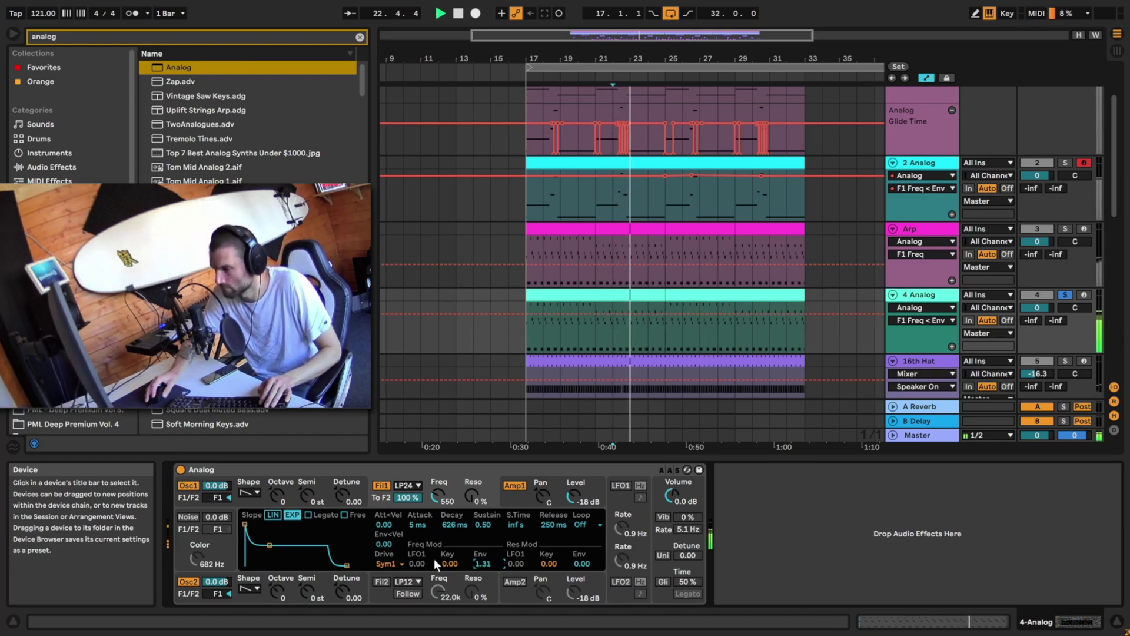
key(space)
Raise the filter 1 envelope sustain on 4 Analog to 0.85 and audition the result.
click(484, 524)
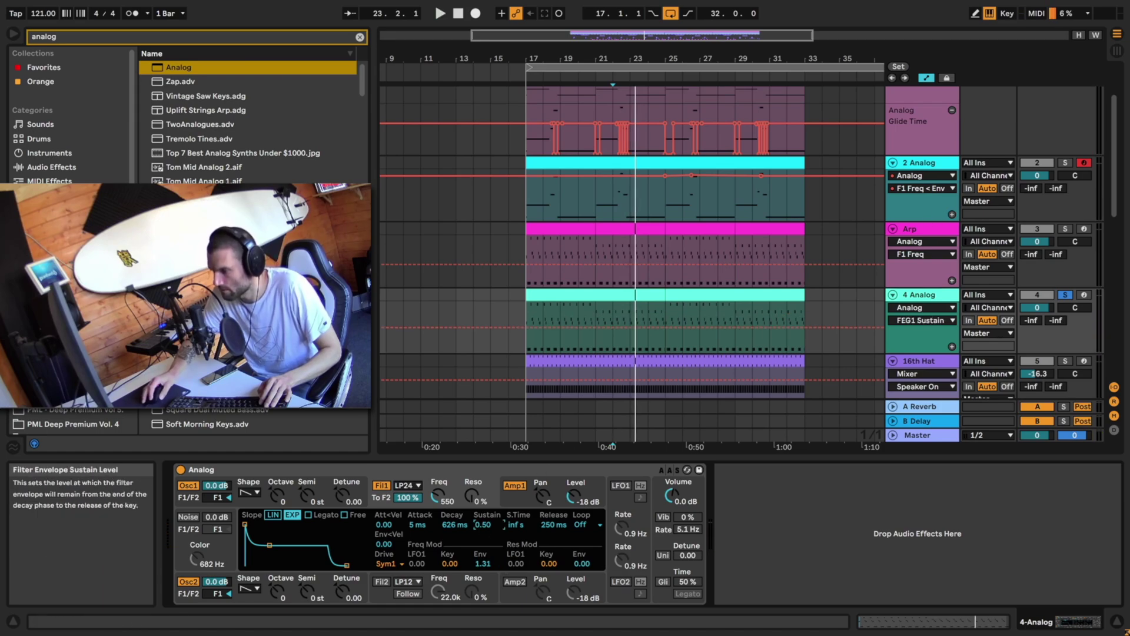
drag(484, 525, 484, 522)
key(space)
key(space)
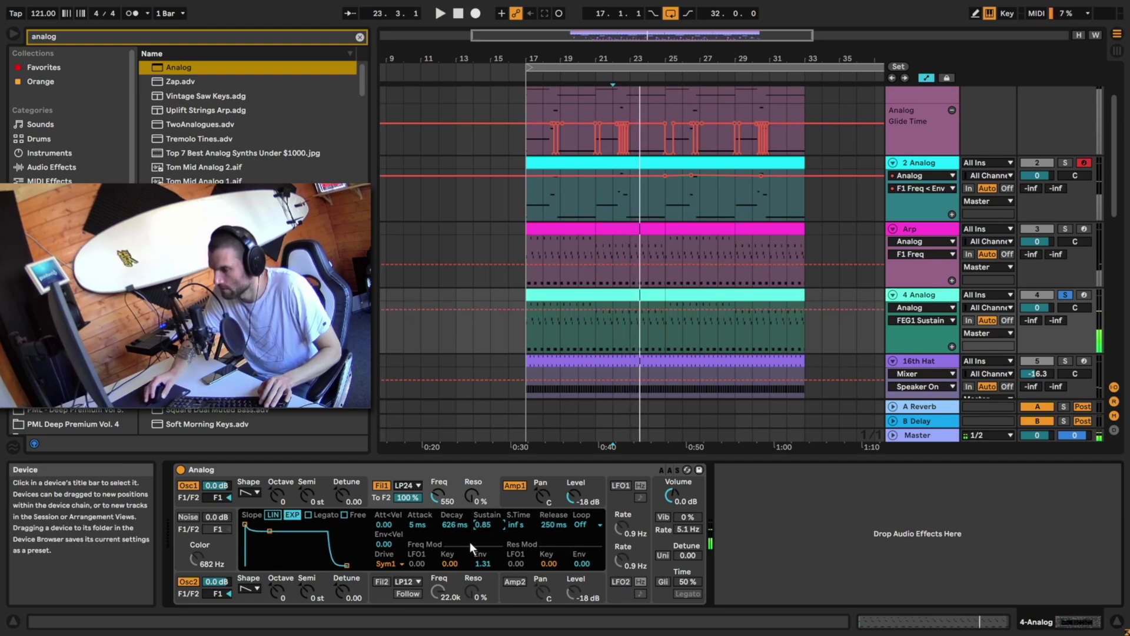
Set the filter 1 envelope decay on 4 Analog to 1.72 s, audition the part and check the amp 1 envelope.
click(455, 524)
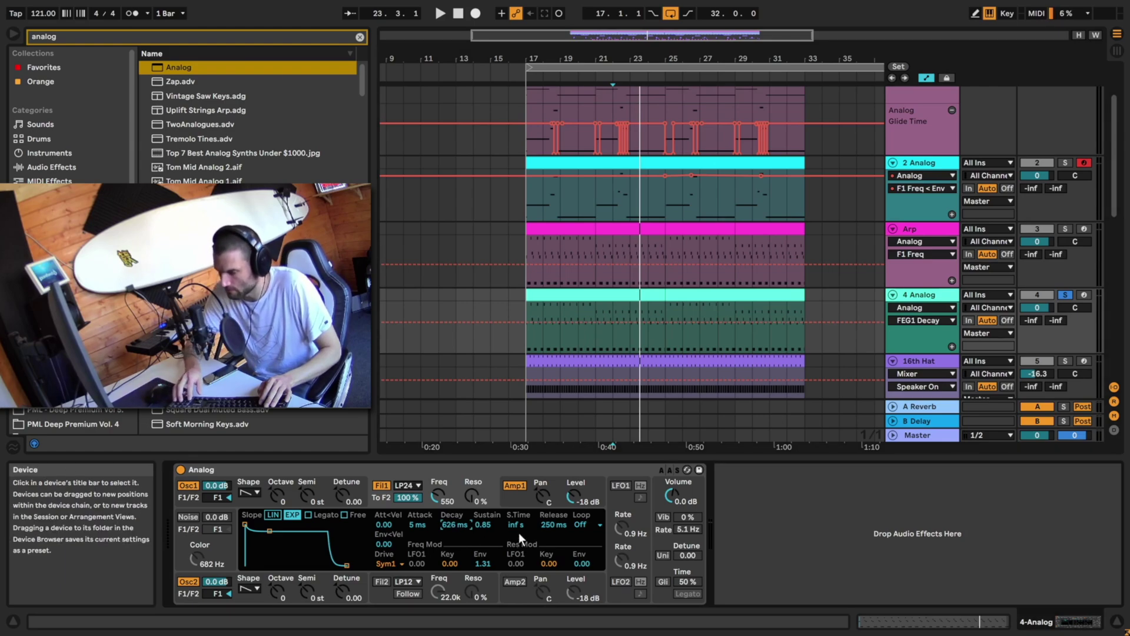
text(1.72)
key(Return)
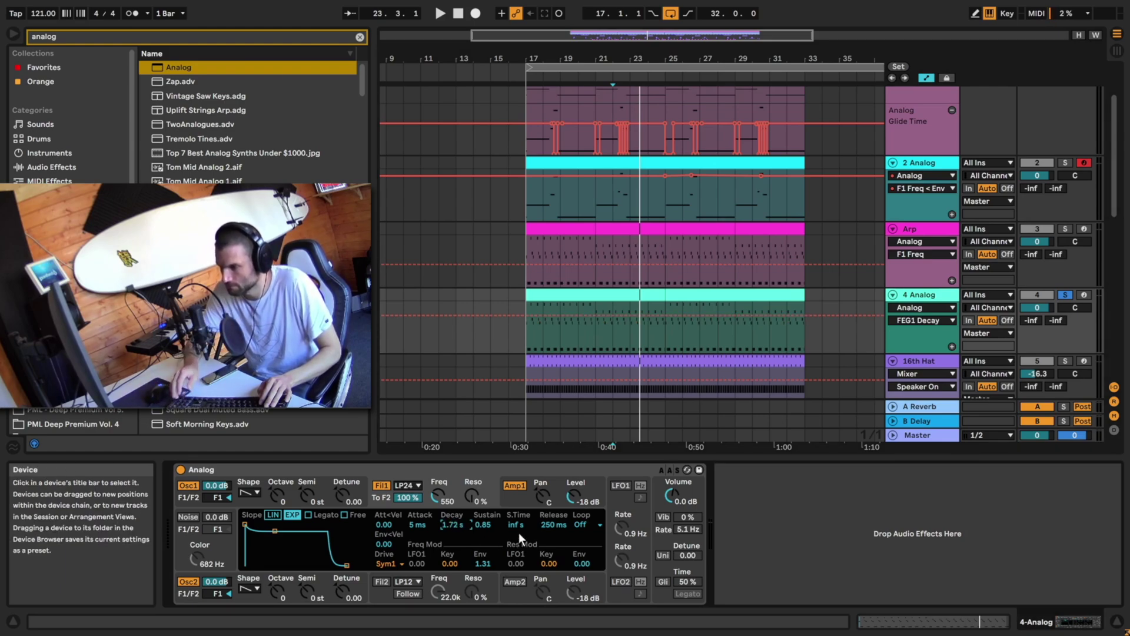
key(space)
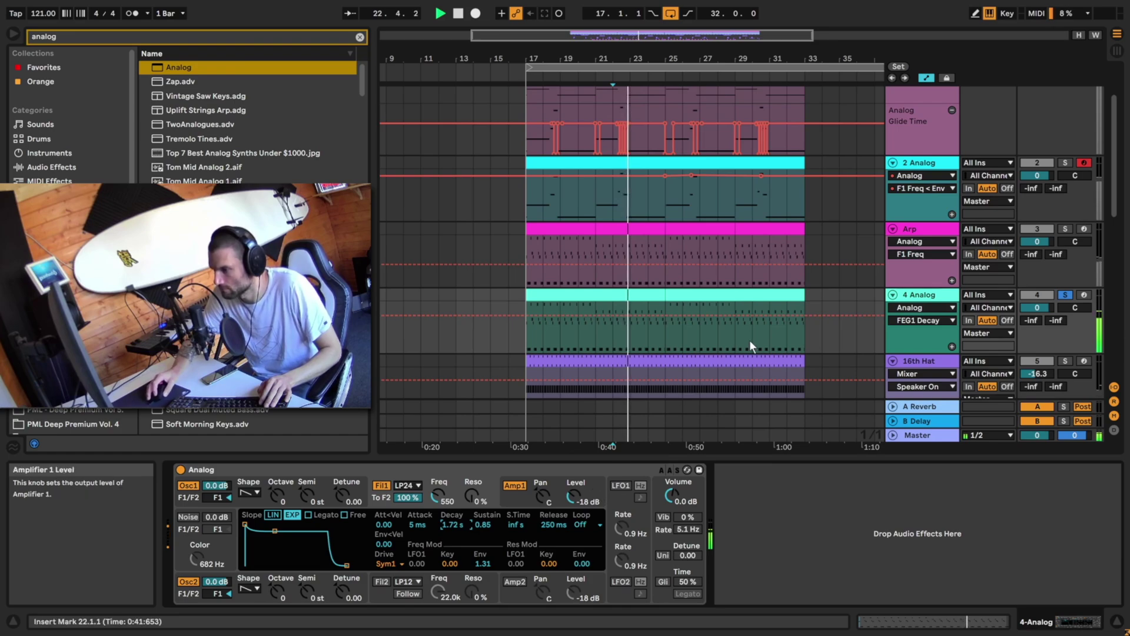
click(922, 229)
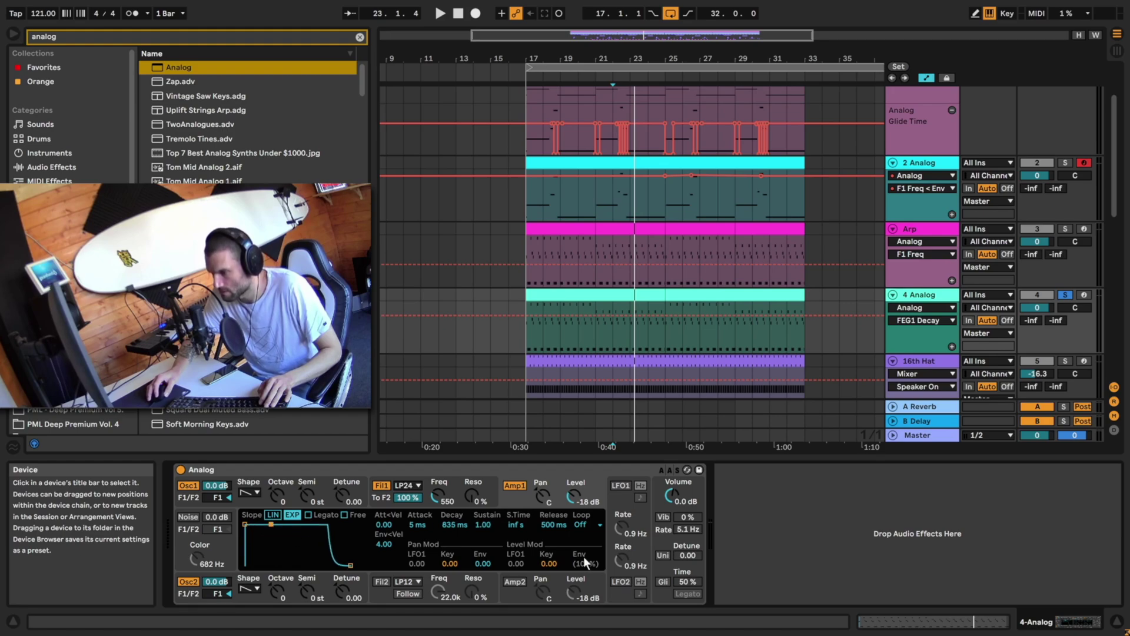
key(space)
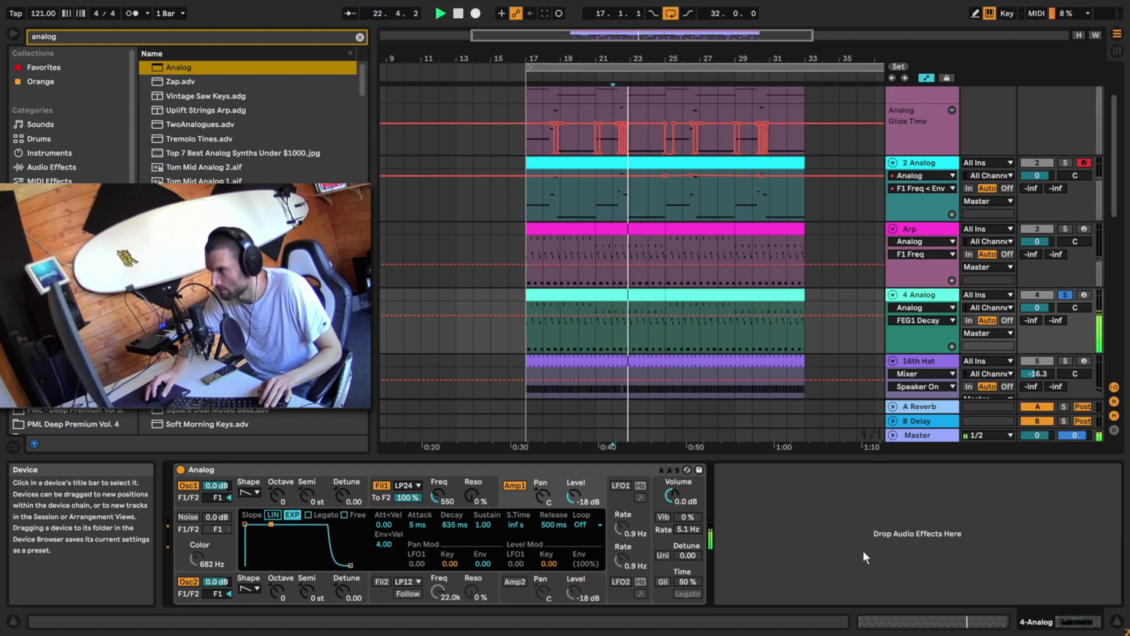
key(space)
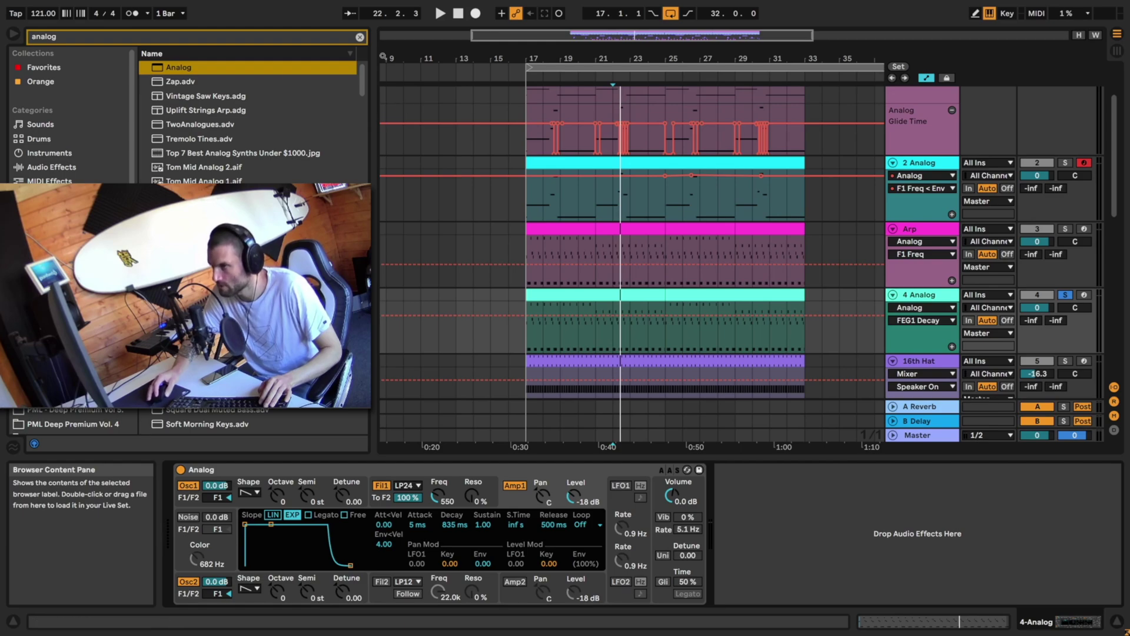
Add Hybrid Reverb after the synth on 4 Analog and set its dry/wet to 37% during playback.
click(360, 37)
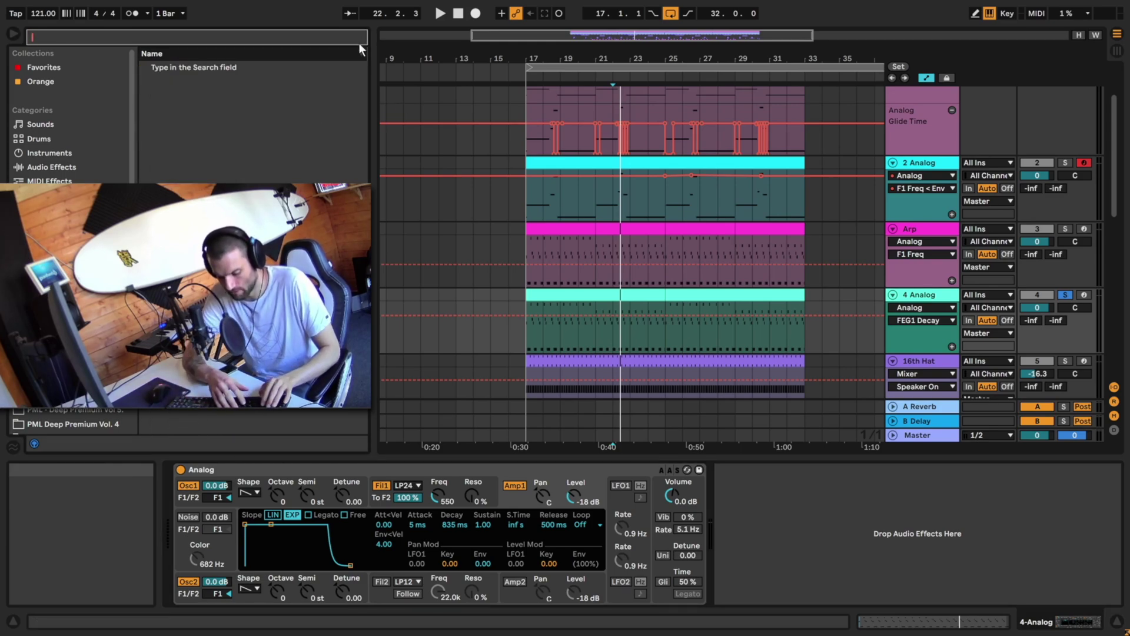
text(hybrid)
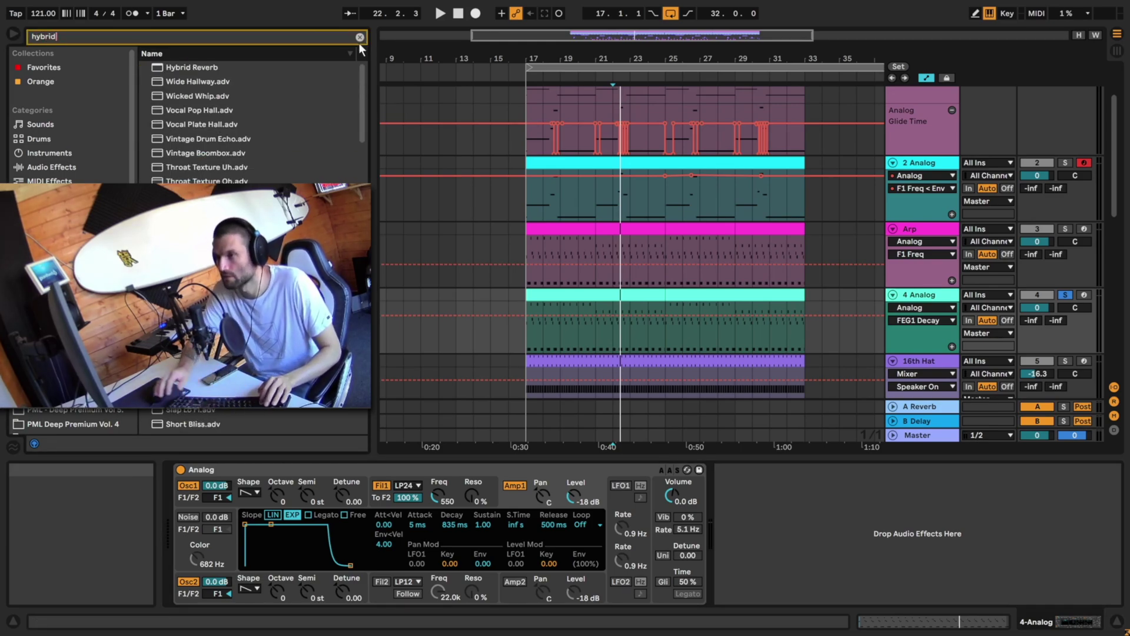
key(Down)
key(Return)
drag(1089, 591, 1089, 598)
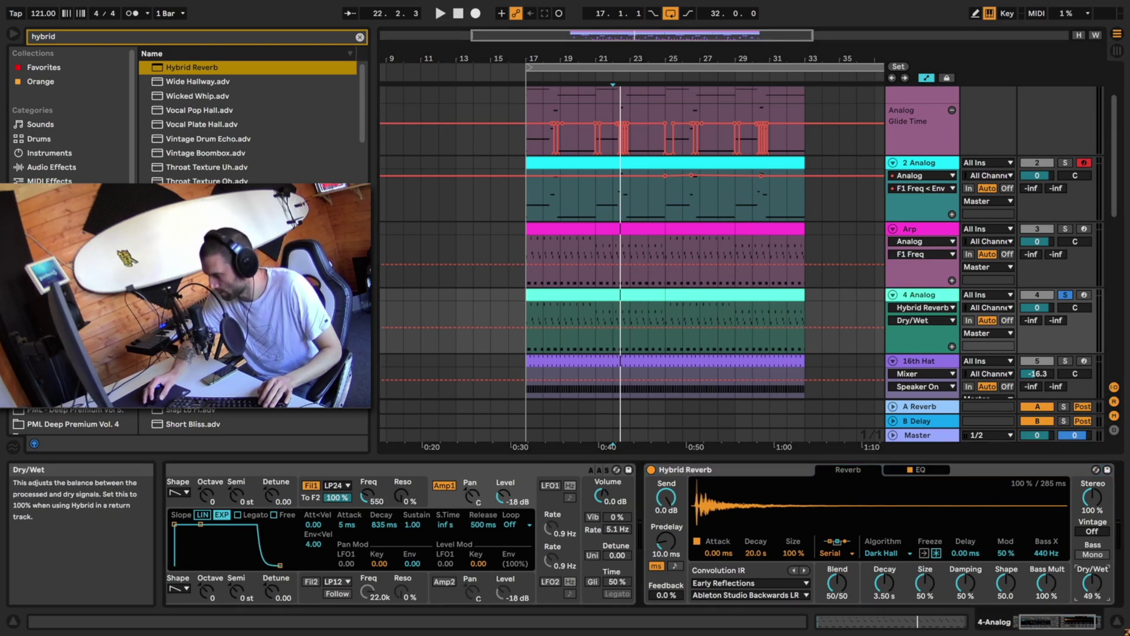
key(space)
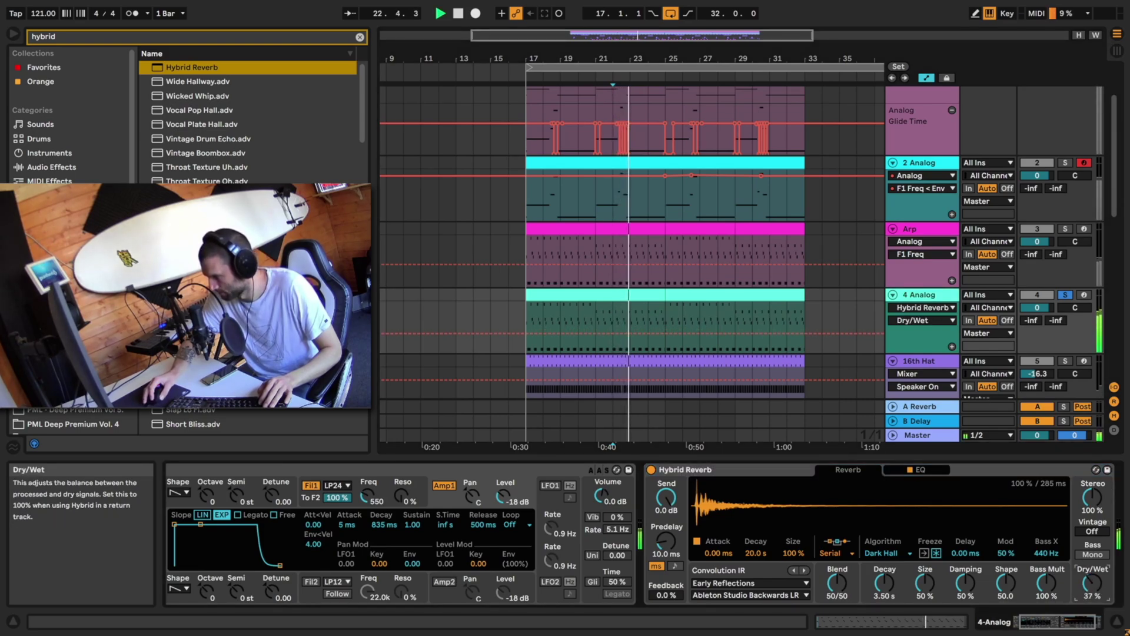
Set the Hybrid Reverb EQ's low cut to 186 Hz with an 18 dB slope and audition it.
click(921, 470)
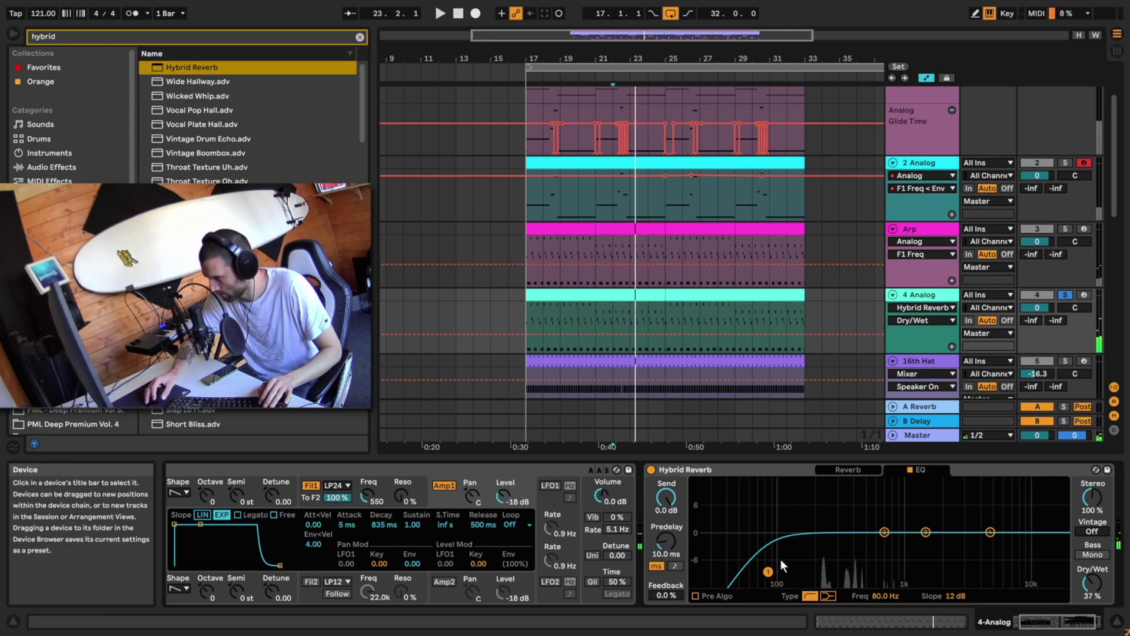
drag(810, 561, 815, 572)
key(space)
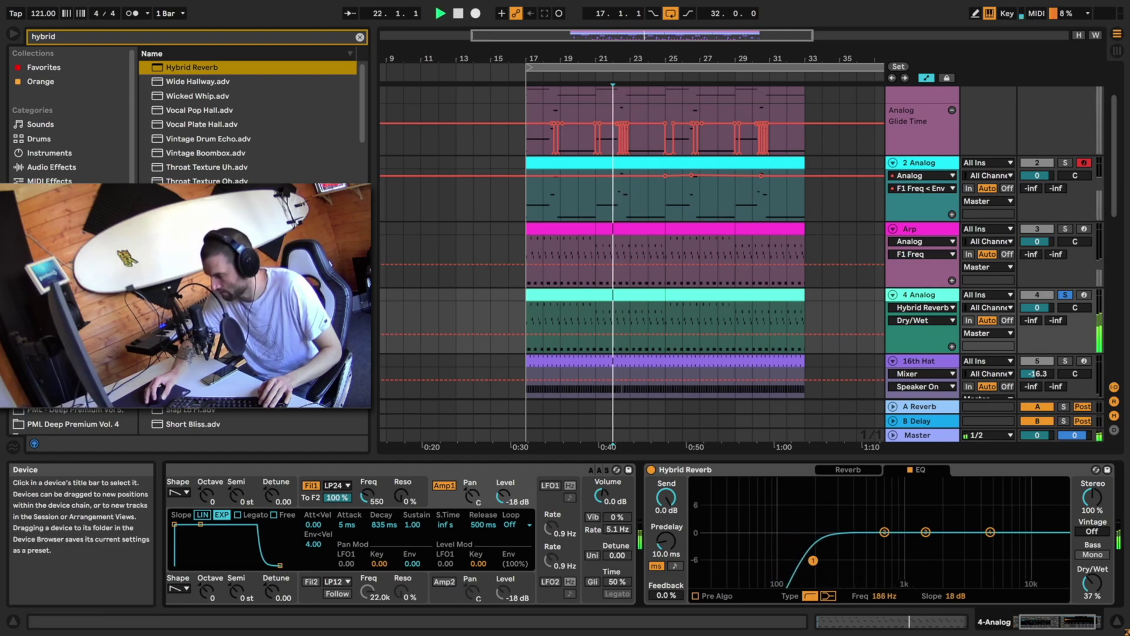
click(848, 469)
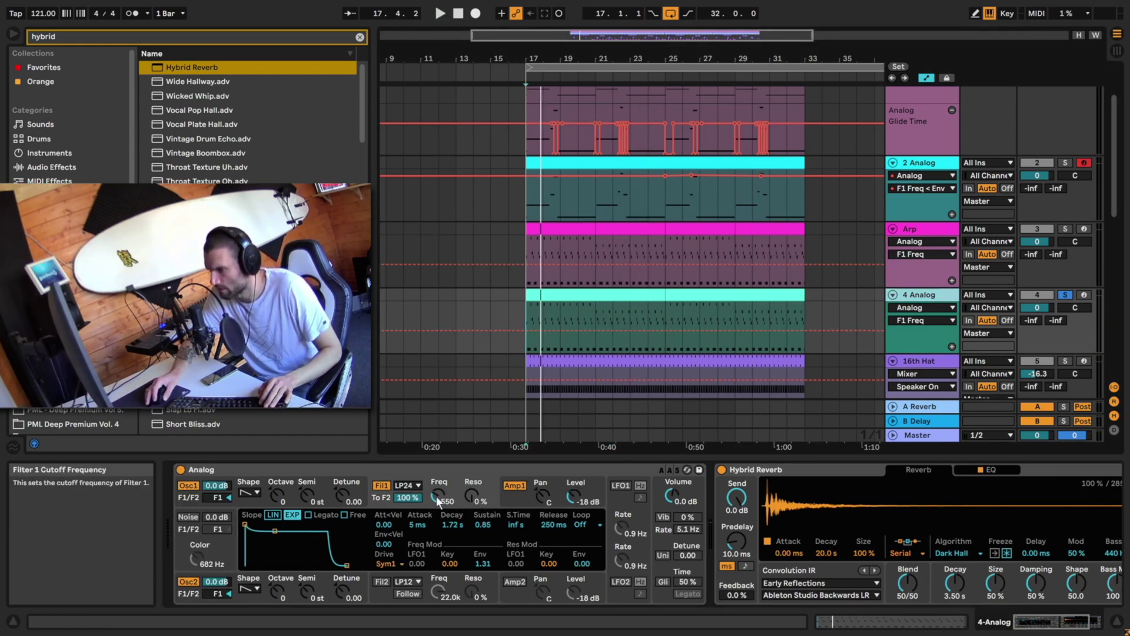
Set 4 Analog's filter 1 cutoff to 467 and its track volume to -11.1 dB while playing it soloed with 2 Analog.
drag(436, 496, 436, 506)
key(space)
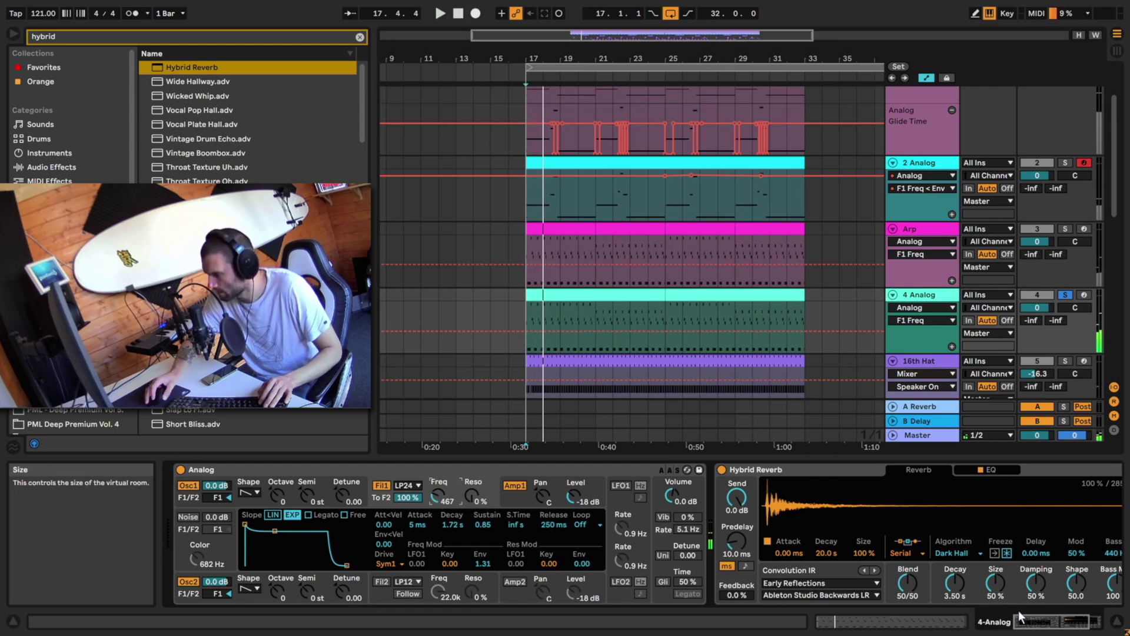
scroll(1067, 264, up, 1)
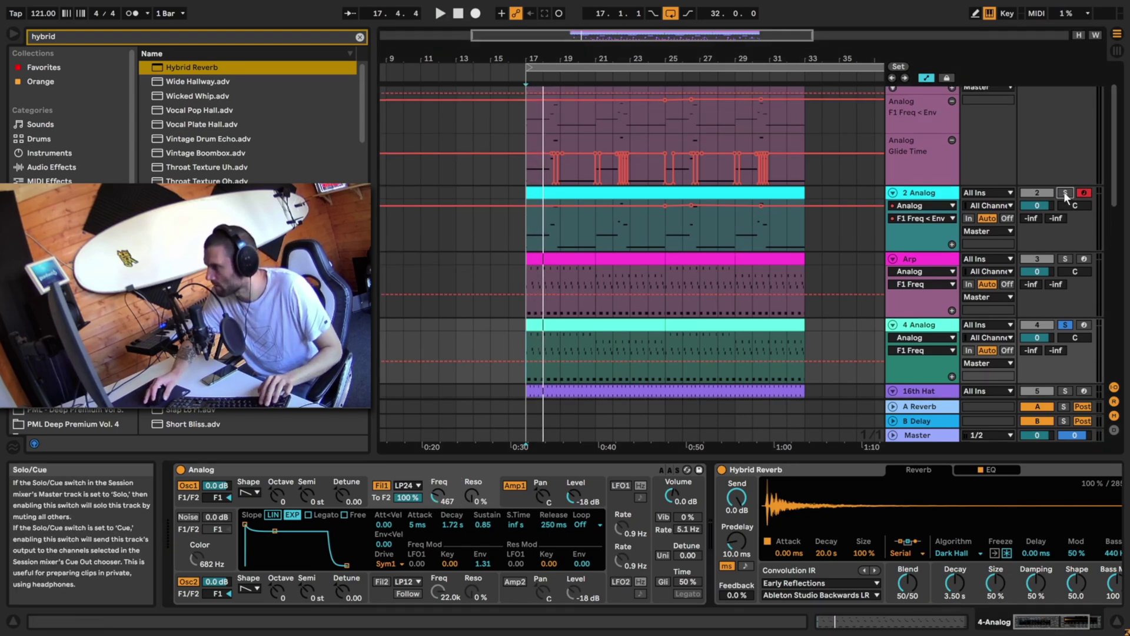
key(space)
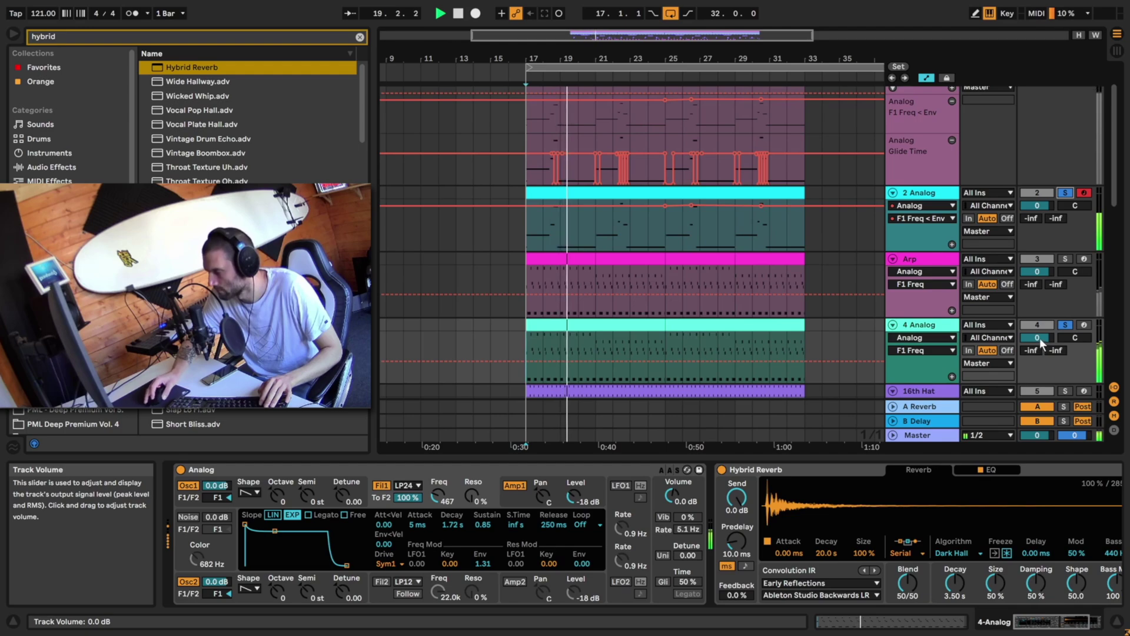
key(space)
drag(1039, 334, 1039, 350)
key(space)
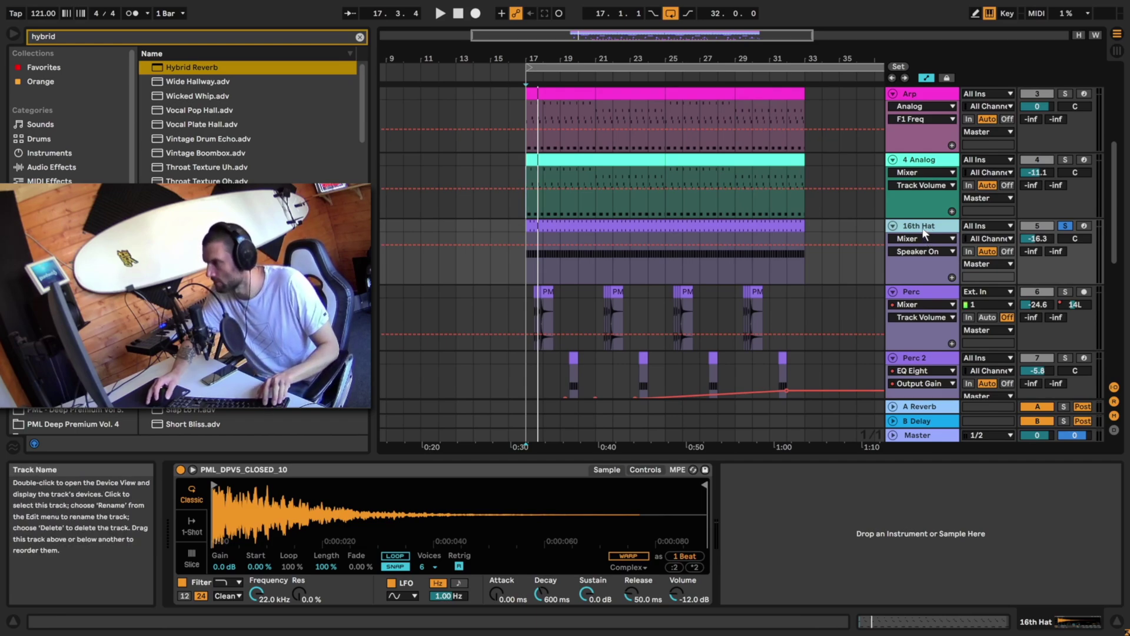
Insert a soloed MIDI track below 16th Hat and create a one-beat MIDI clip on it from 17.1.1 to 17.2.1.
key(ctrl+shift+t)
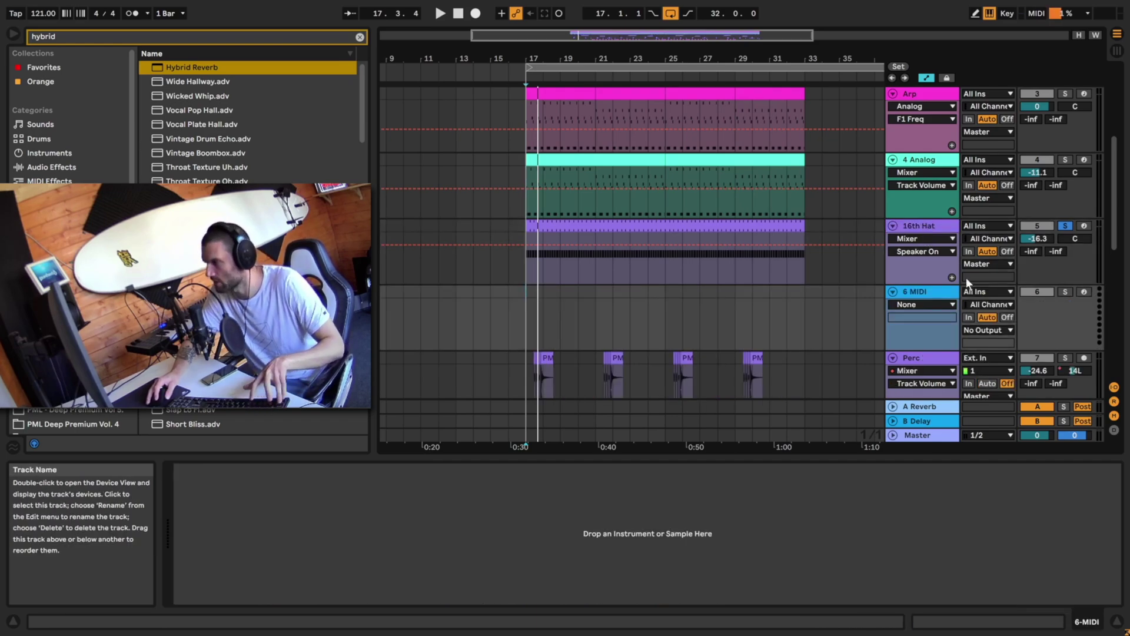
click(1065, 292)
drag(494, 59, 491, 125)
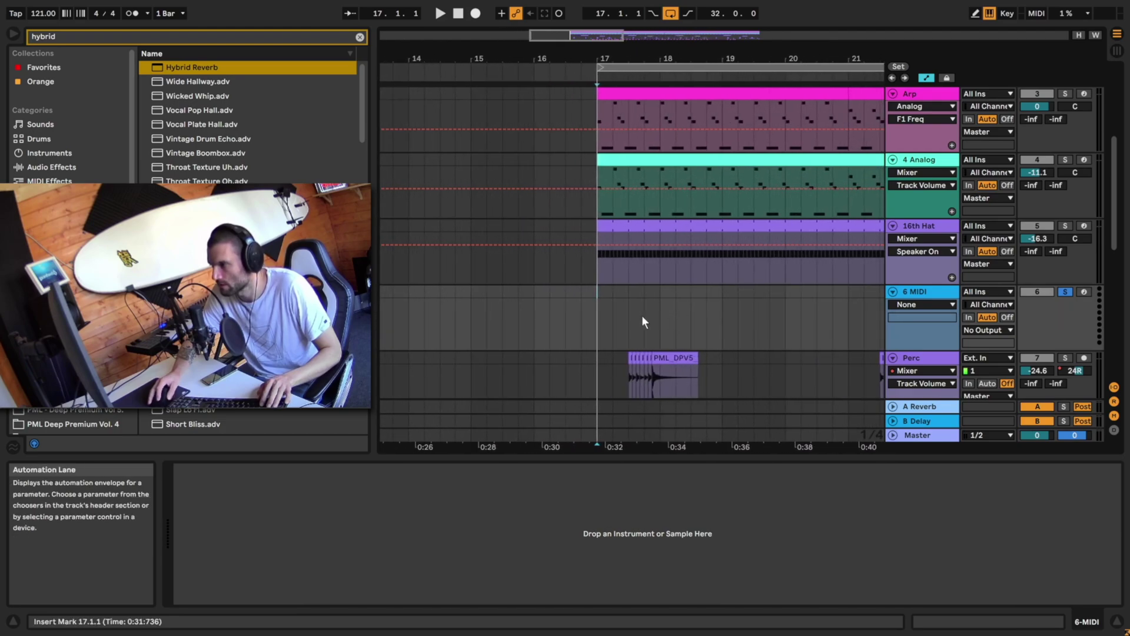
drag(597, 292, 605, 293)
click(602, 293)
double_click(601, 292)
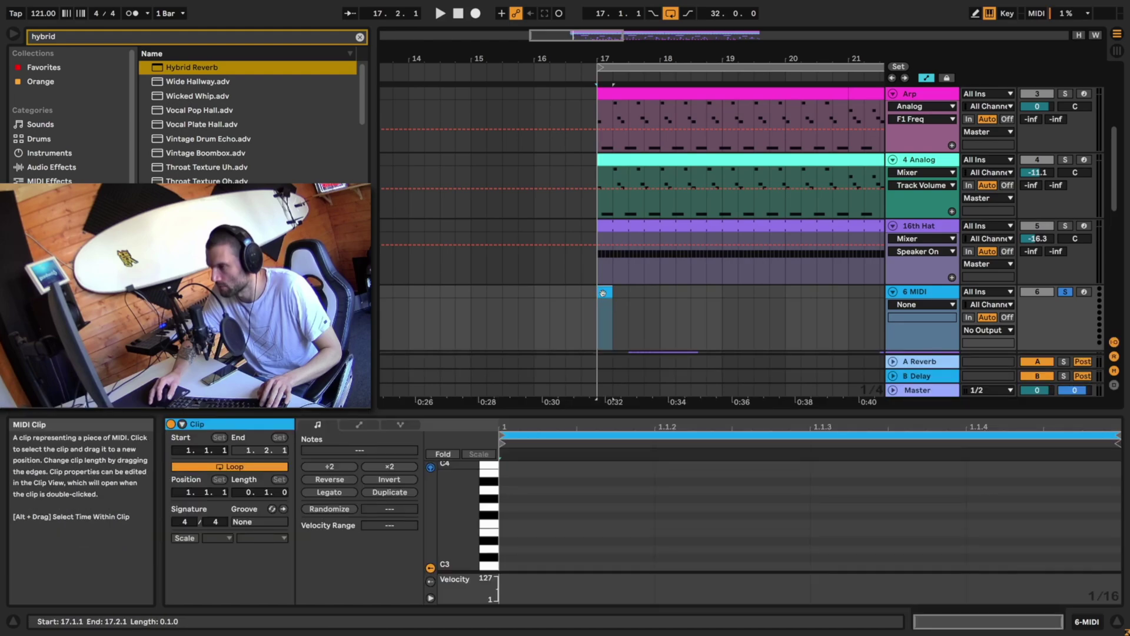
Fill the one-beat clip with four consecutive sixteenth notes on C3.
double_click(548, 567)
double_click(697, 566)
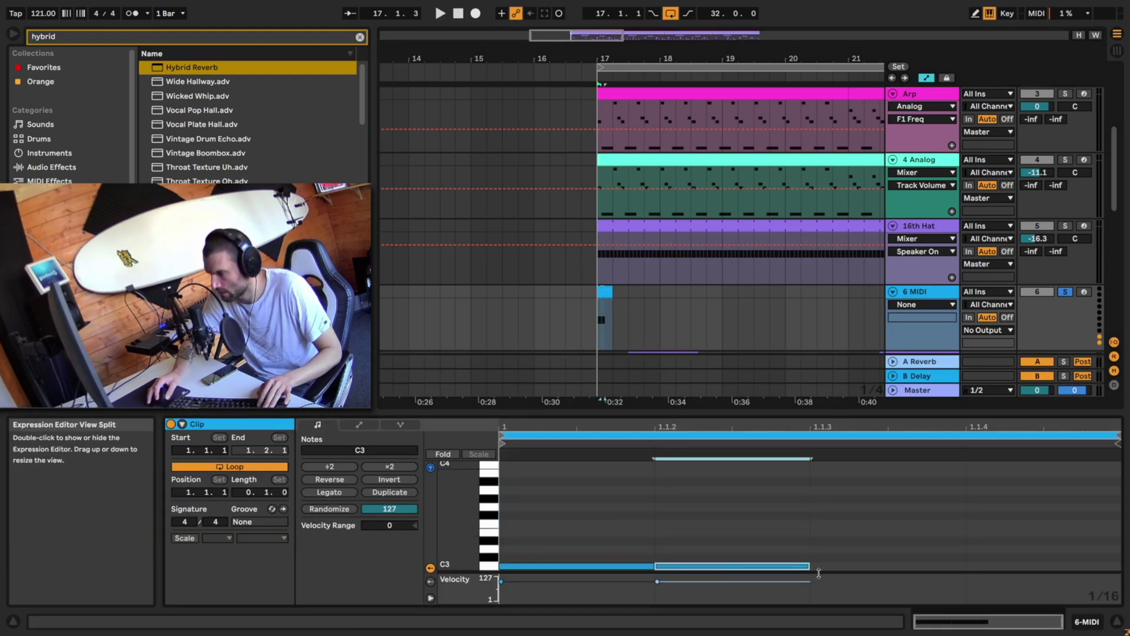
double_click(854, 567)
double_click(1006, 565)
drag(594, 528, 711, 567)
click(665, 512)
Extend the looped clip on 6 MIDI so it spans bars 17 to 33, and show the track's empty device chain.
drag(612, 294, 785, 294)
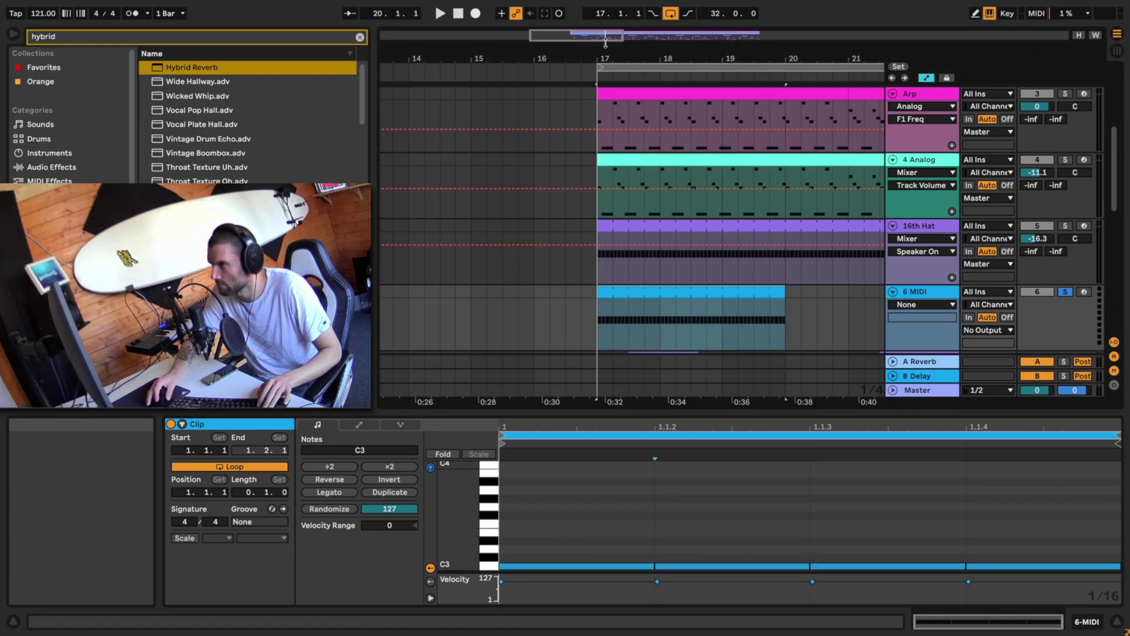
drag(613, 36, 675, 268)
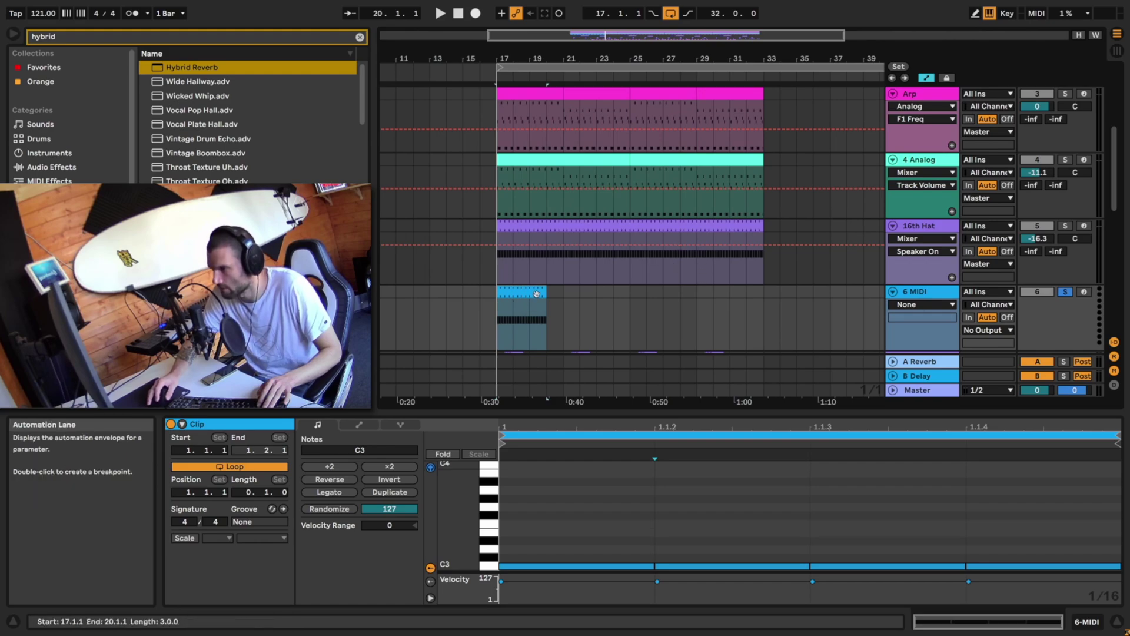
drag(546, 290, 762, 290)
key(shift+Tab)
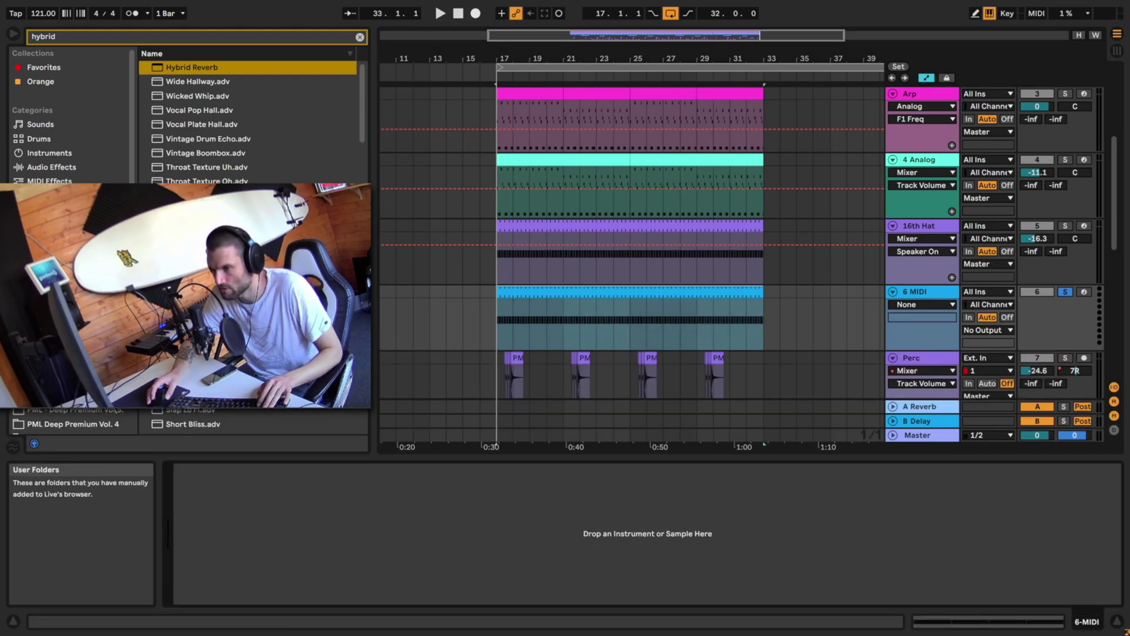
Load the one-shot hat sample PML_DPV5_CLOSED_10 from the 05_Hats folder of PML - Deep Premium Vol 5.2 onto the new MIDI track.
click(92, 414)
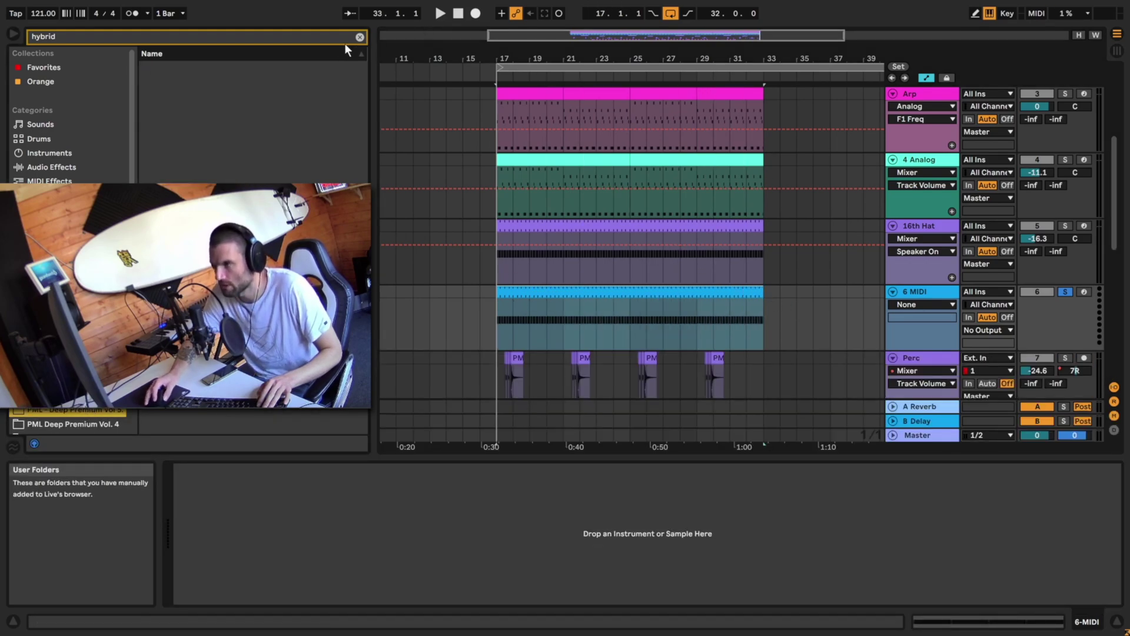
click(359, 37)
click(203, 82)
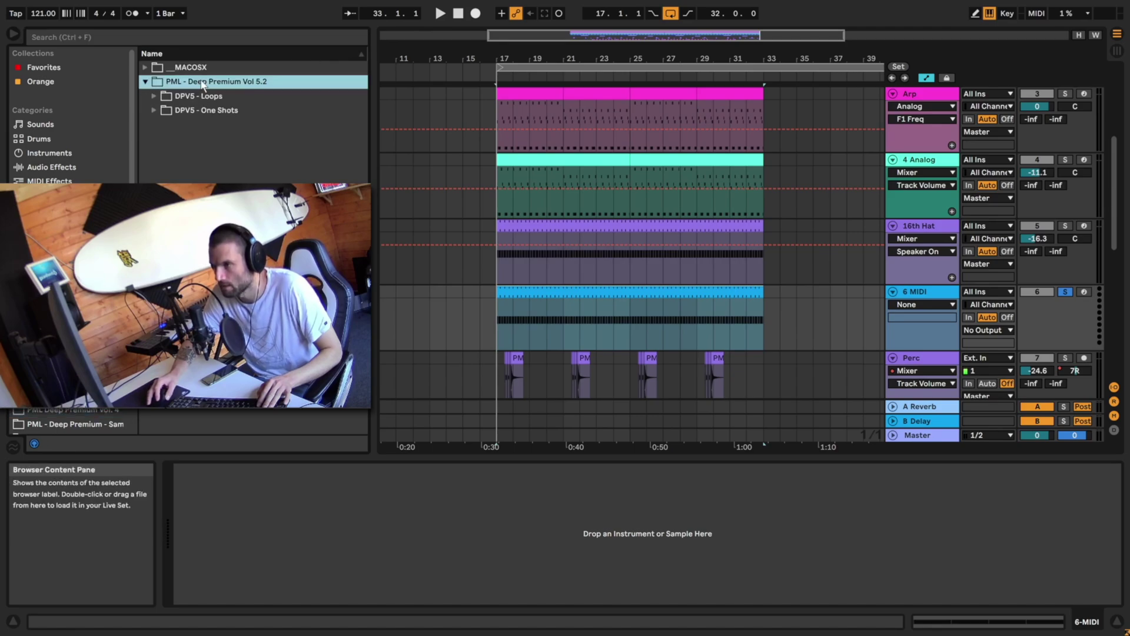
click(153, 110)
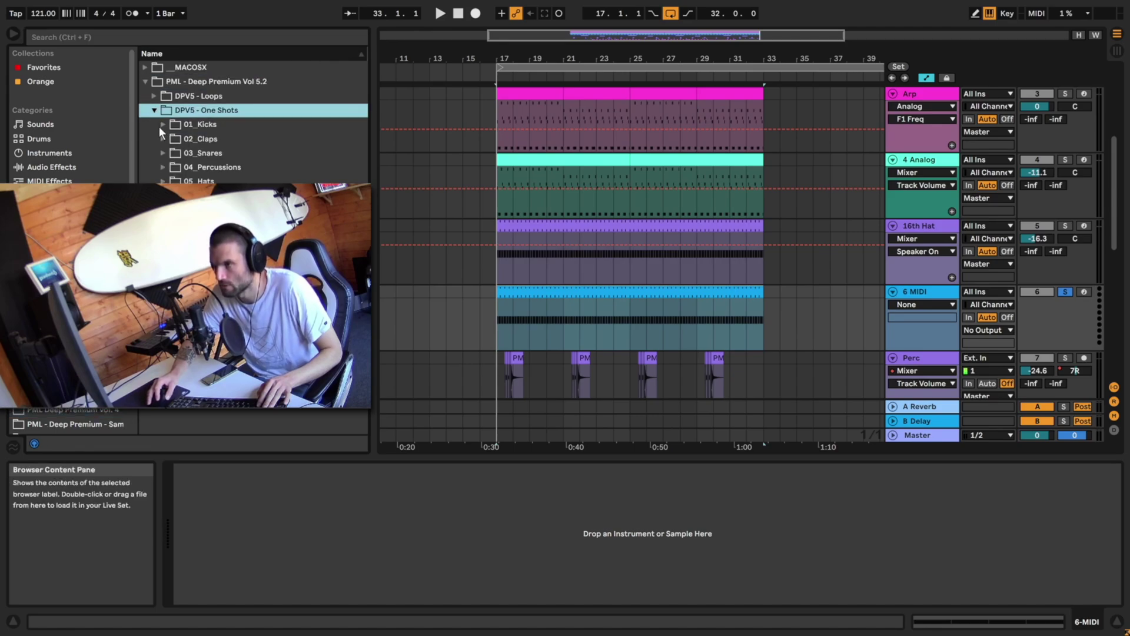
click(163, 182)
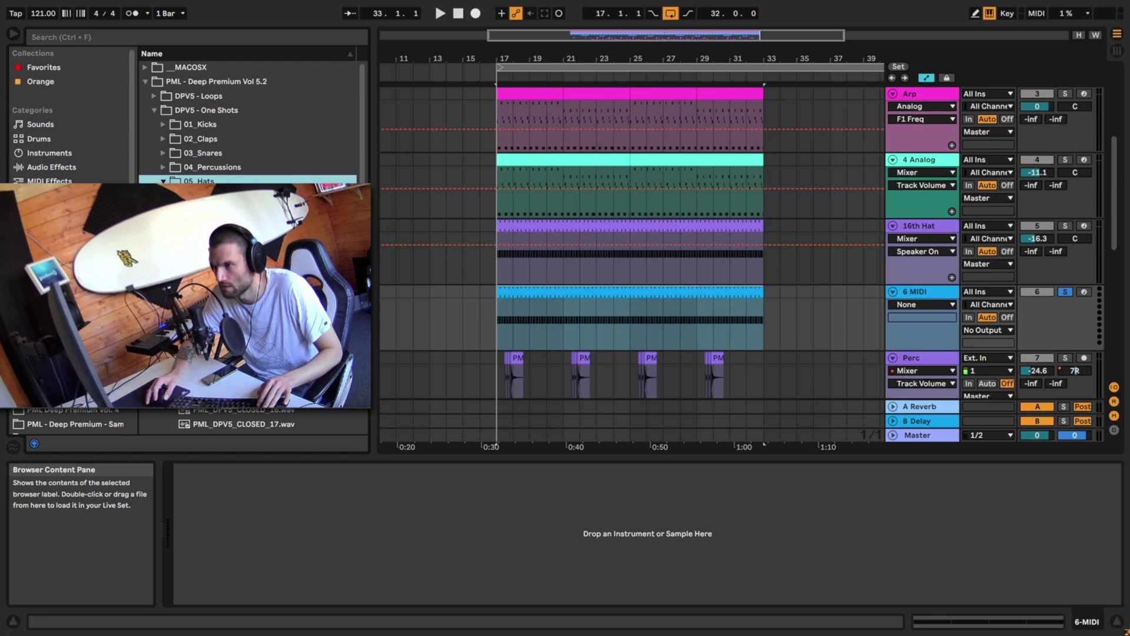
scroll(248, 247, down, 1)
click(236, 223)
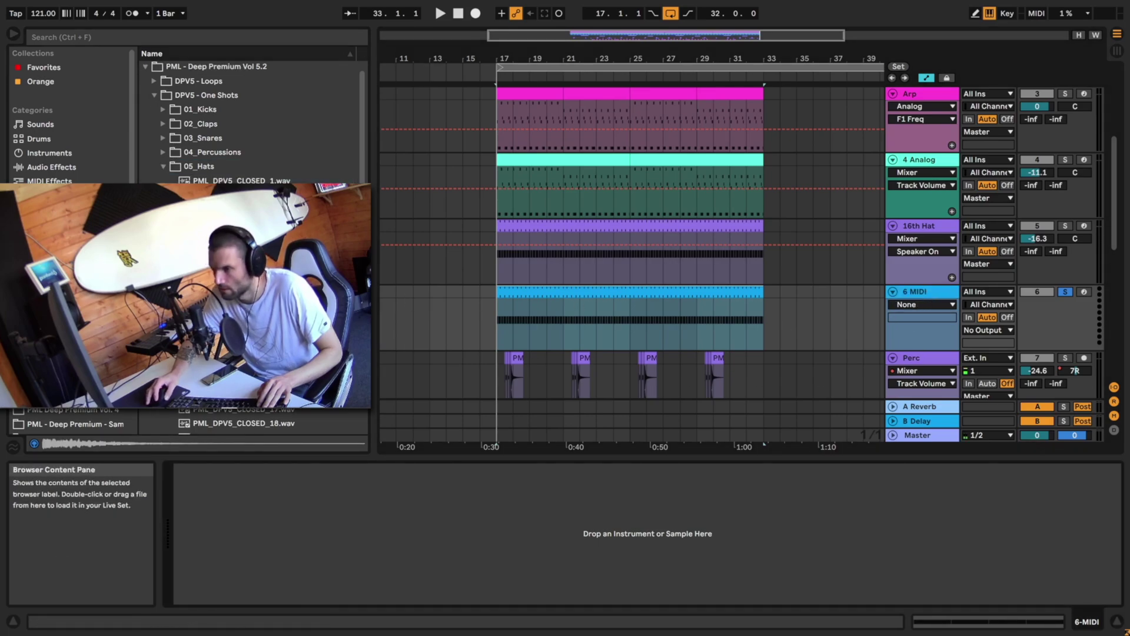
double_click(241, 309)
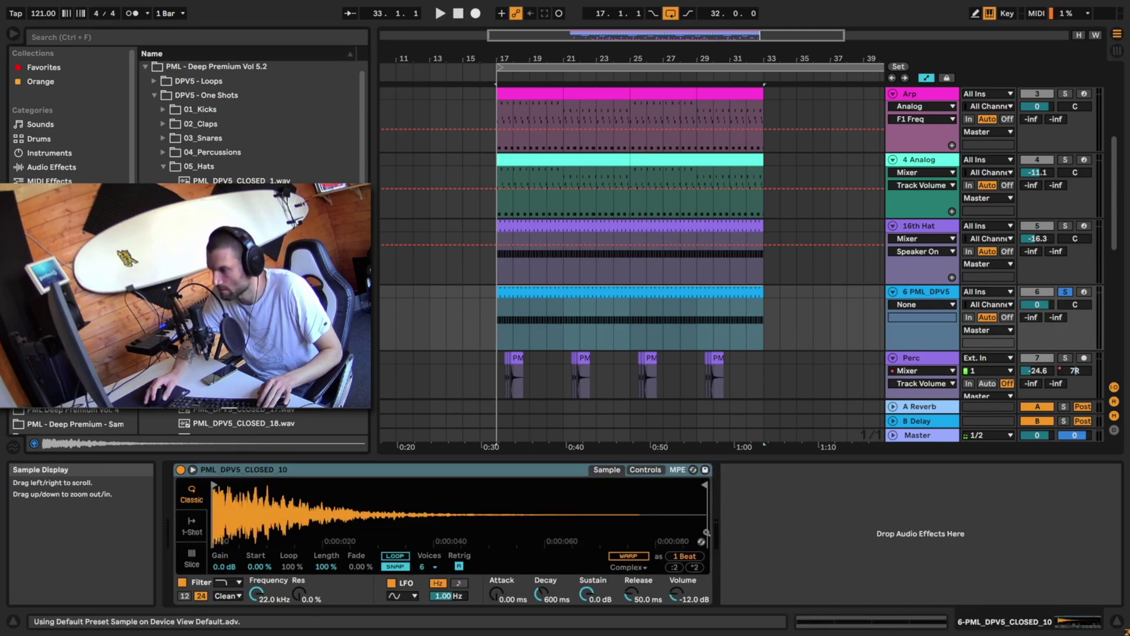
Set the new hat track's volume to -16.5 dB while auditioning it.
key(space)
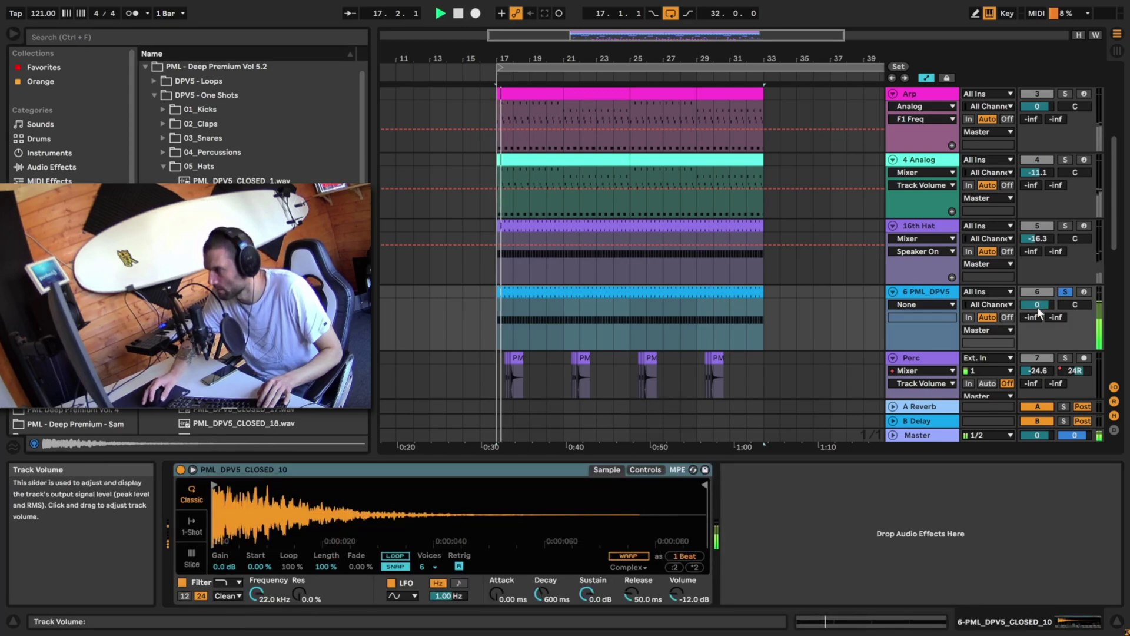
drag(1038, 304, 1037, 329)
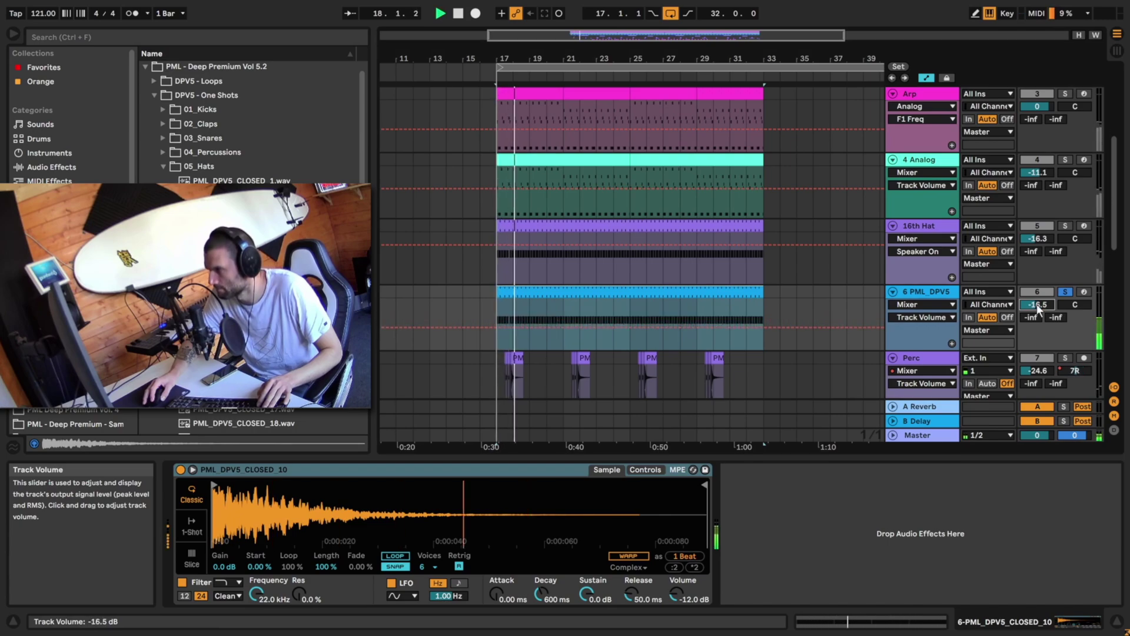
key(space)
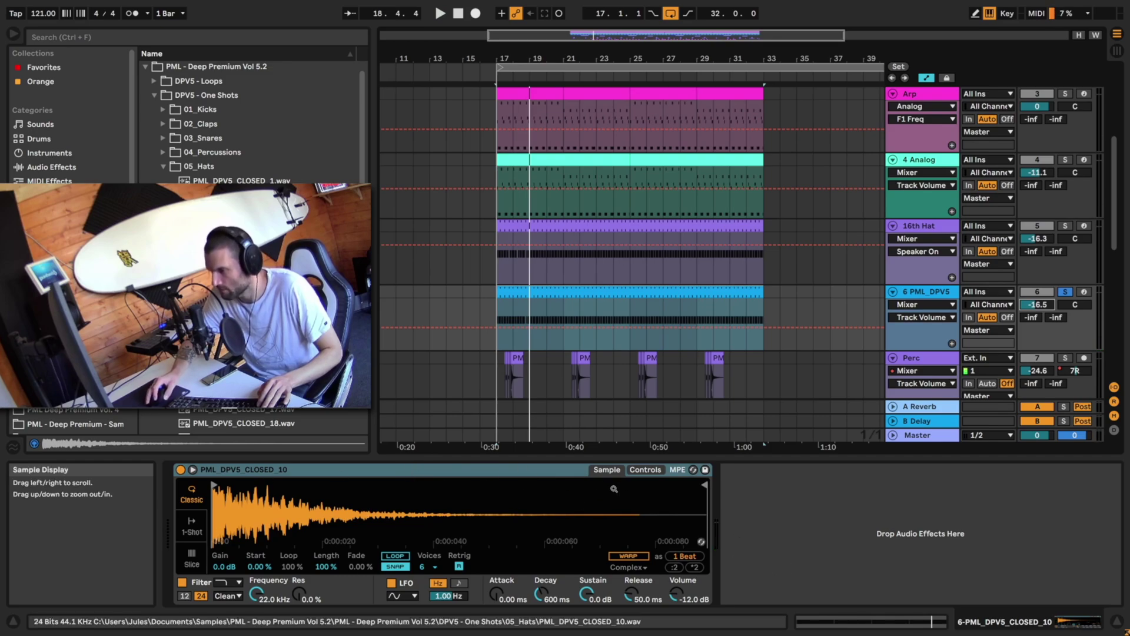
Set the new hat sampler's random pan amount (Ran>Pan) to 16 % and audition it.
click(646, 470)
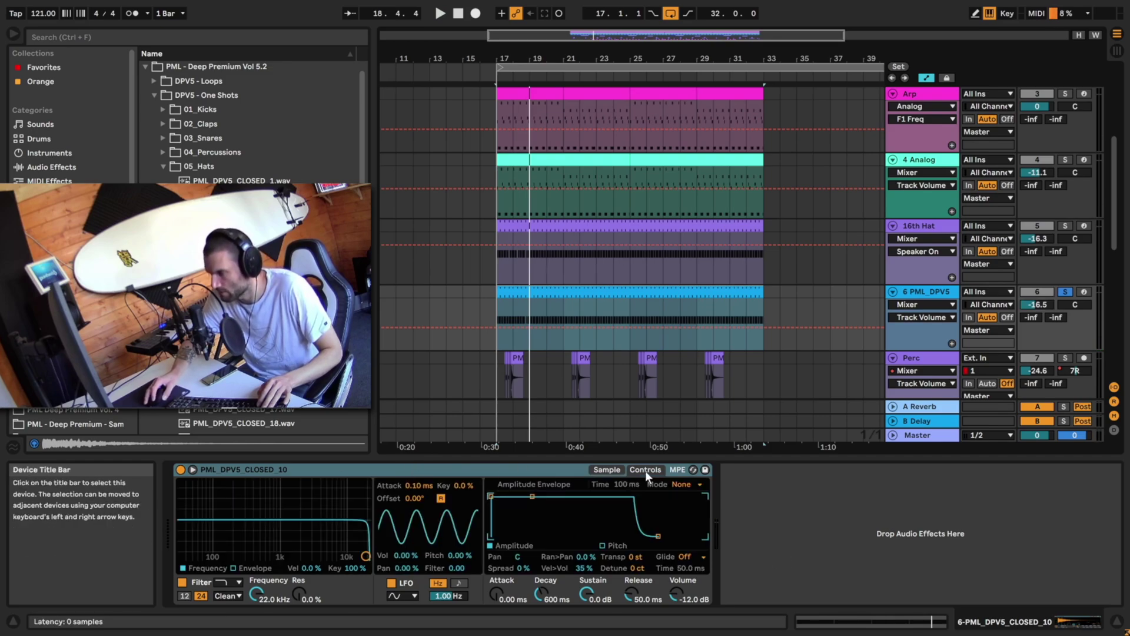
click(585, 557)
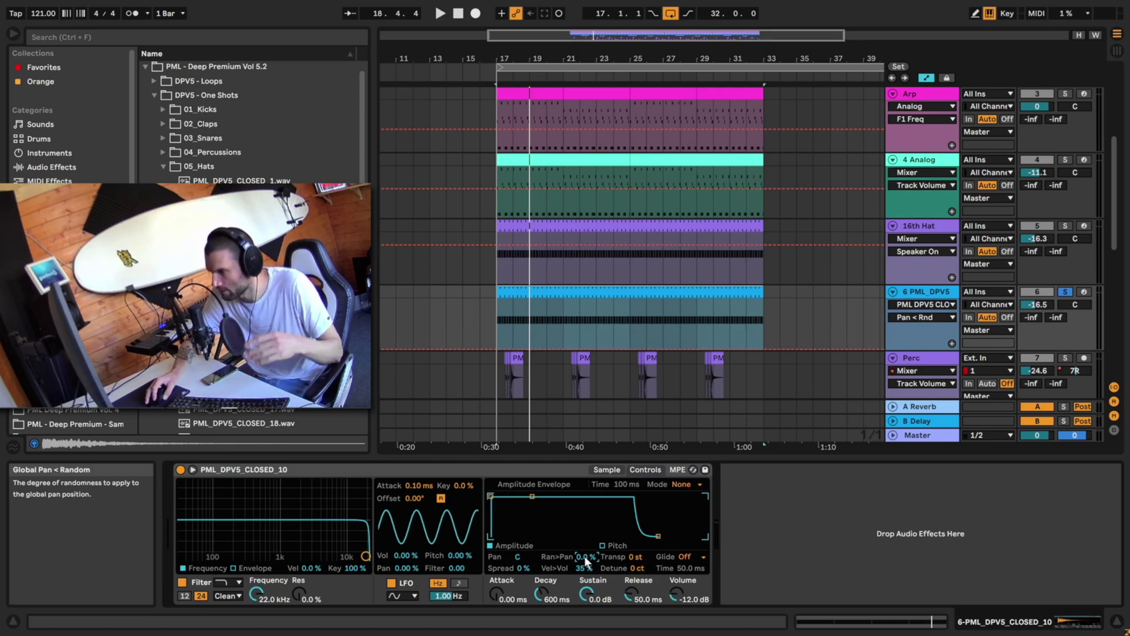
key(space)
drag(586, 558, 586, 549)
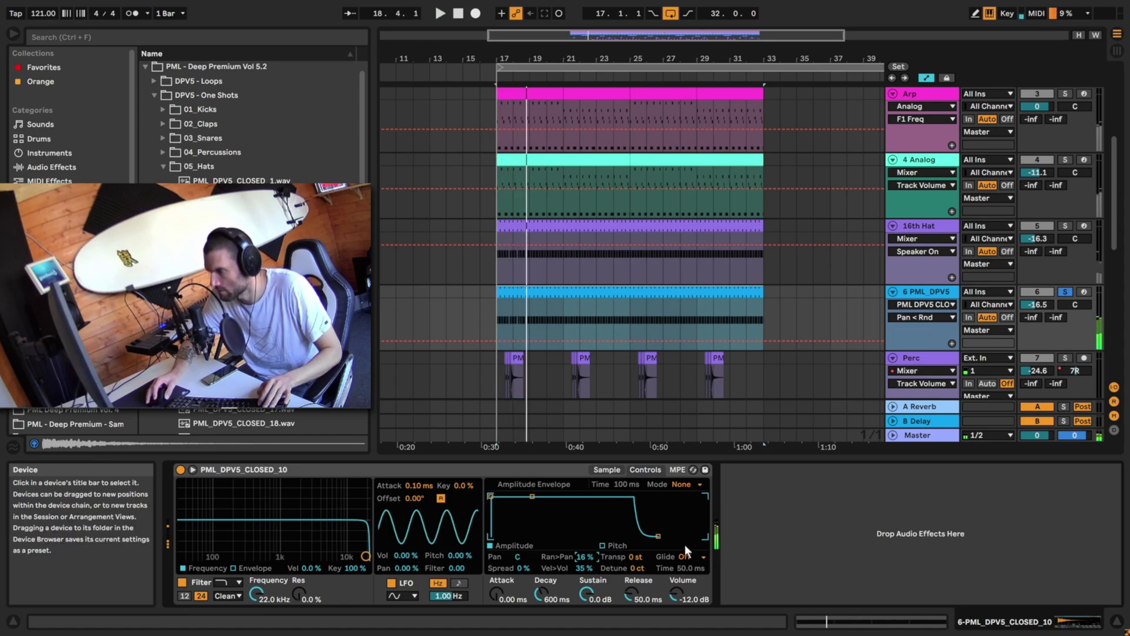
key(space)
Show the Panorama < Rnd automation envelope on the original 16th Hat track as a reference.
click(921, 239)
click(925, 261)
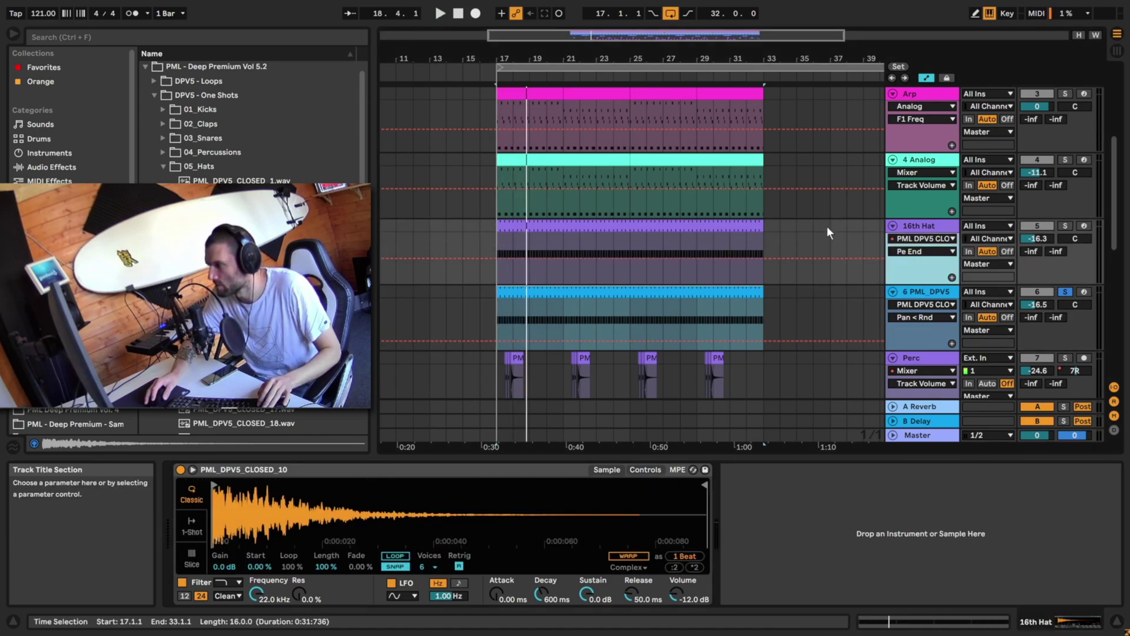
click(950, 252)
scroll(964, 440, down, 3)
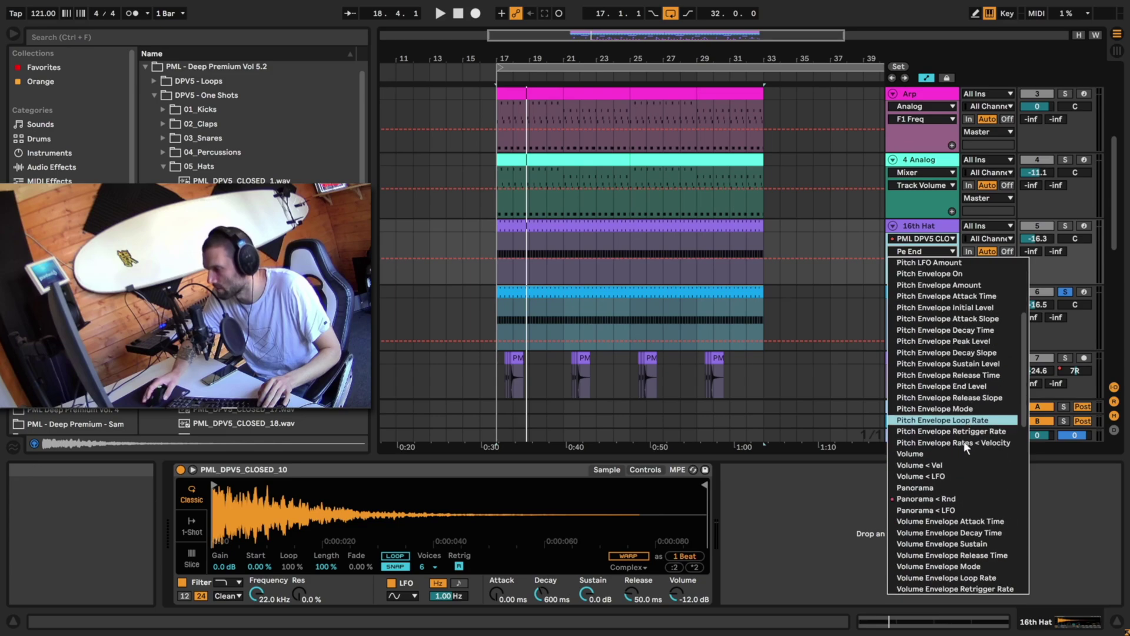
click(942, 500)
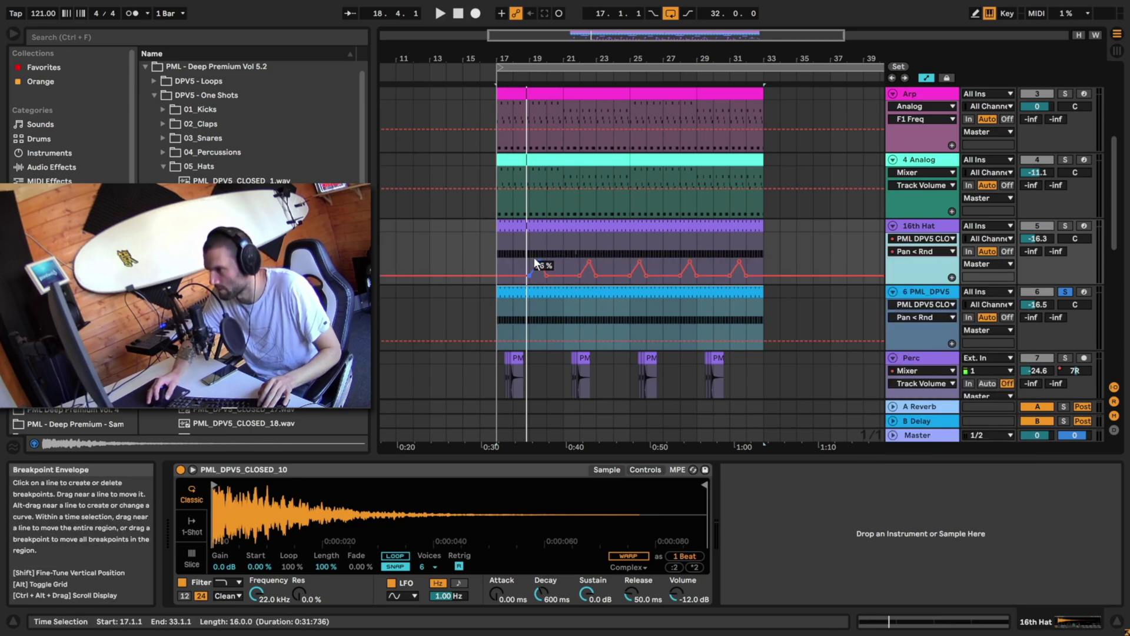
Draw a triangular Pan < Rnd automation bump peaking at about 45 % from bar 19 on the new hat track, and audition it.
click(528, 346)
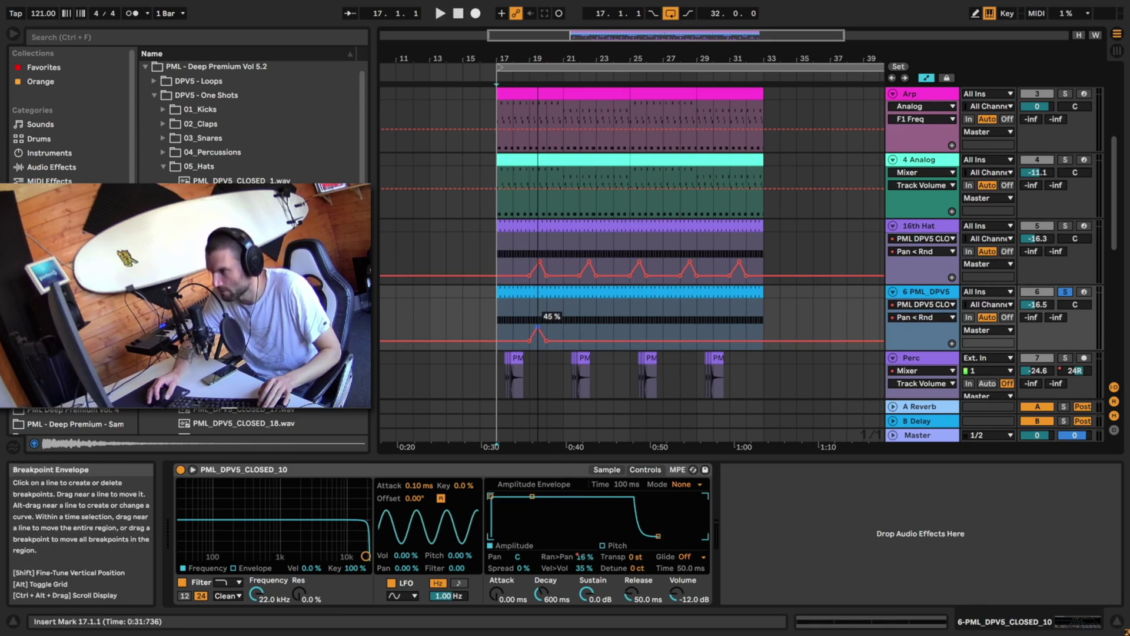
key(plus)
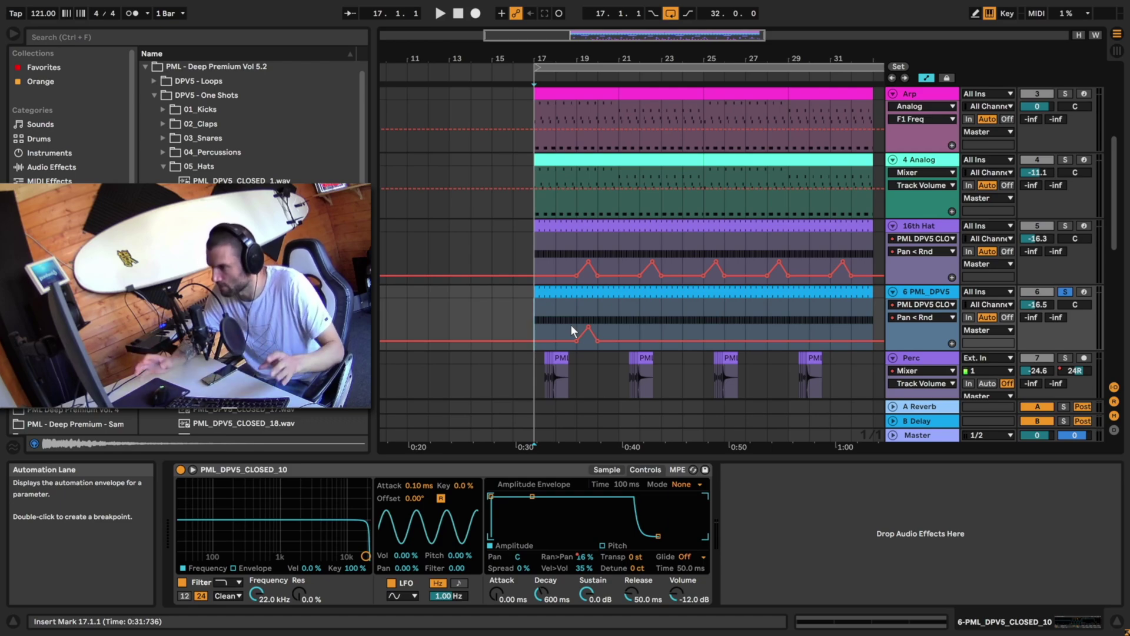
key(space)
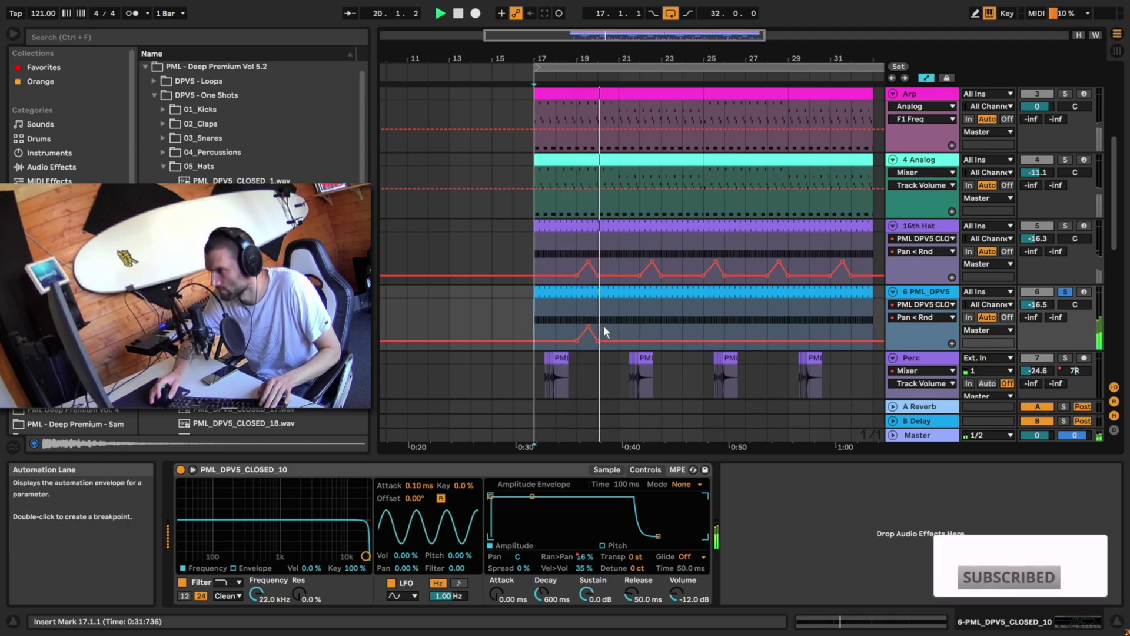
key(space)
Duplicate the new hat track's bars 19 to 22 automation section four times, then select and audition bars 17 to 33.
click(576, 309)
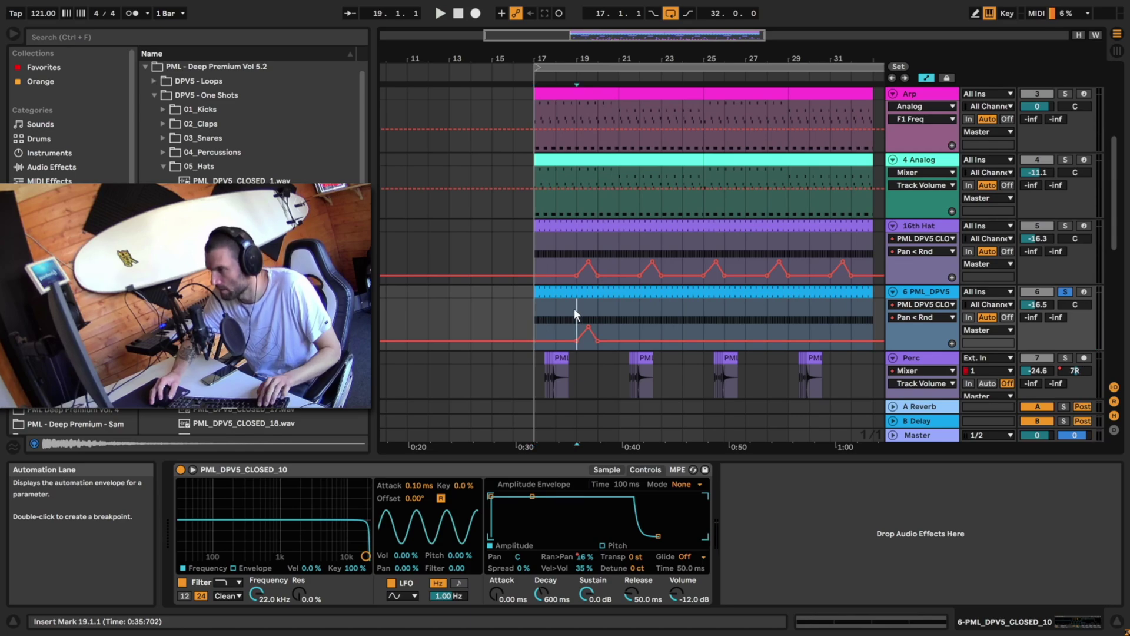
drag(575, 311, 633, 315)
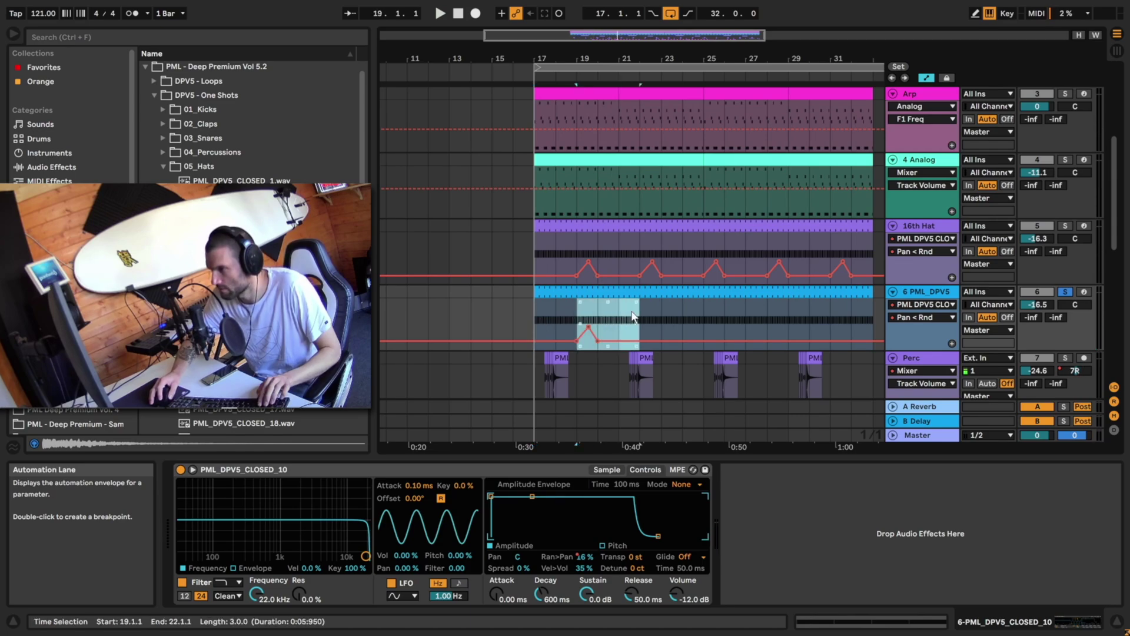
key(ctrl+d)
key(ctrl+d)
key(ctrl+d)
key(ctrl+d)
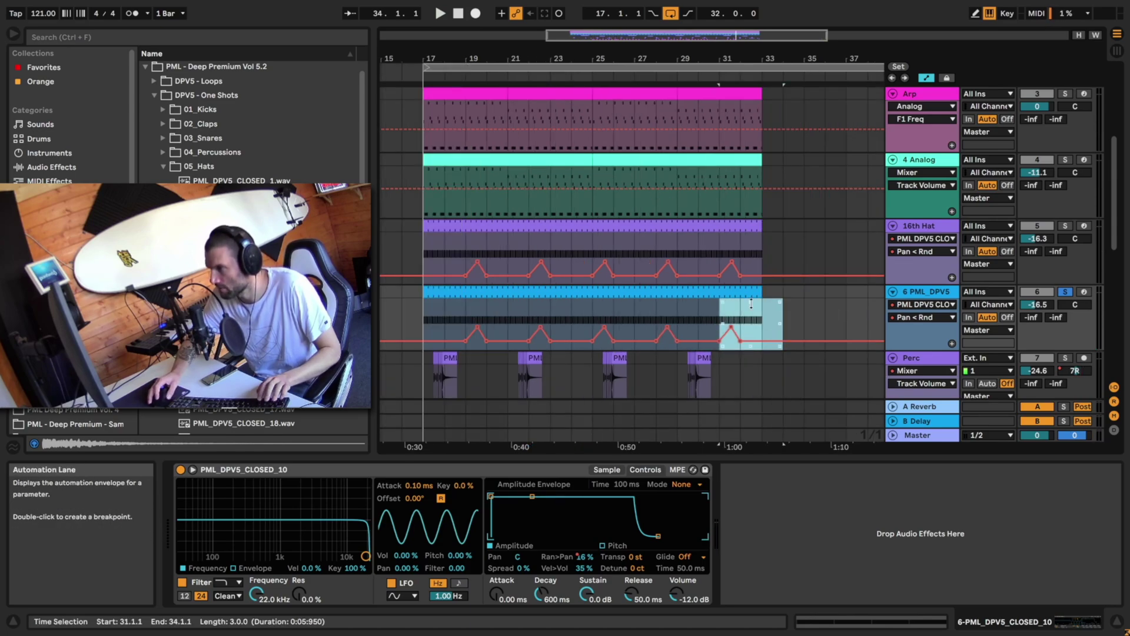
drag(426, 318, 763, 331)
key(space)
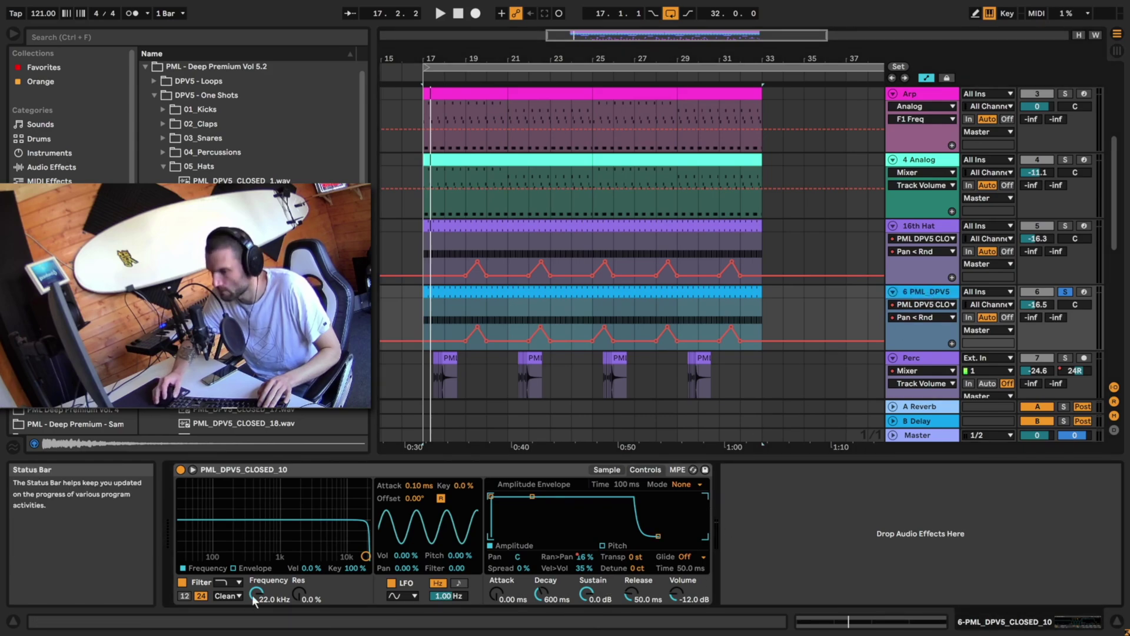
Transpose the new hat sample up 2 semitones and audition the result.
click(635, 558)
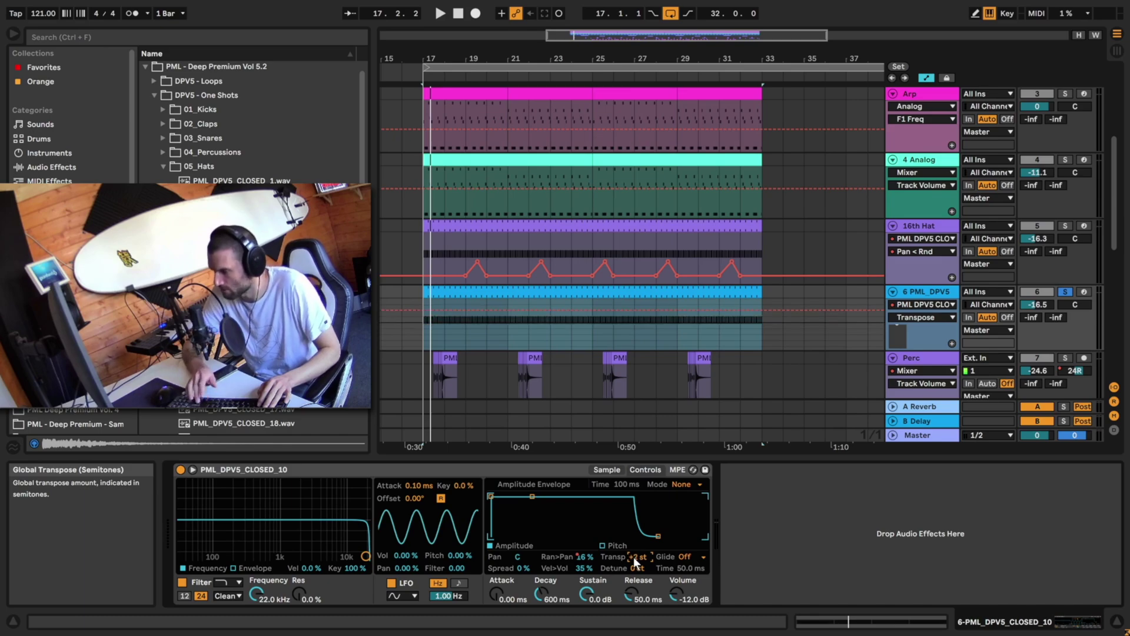
key(space)
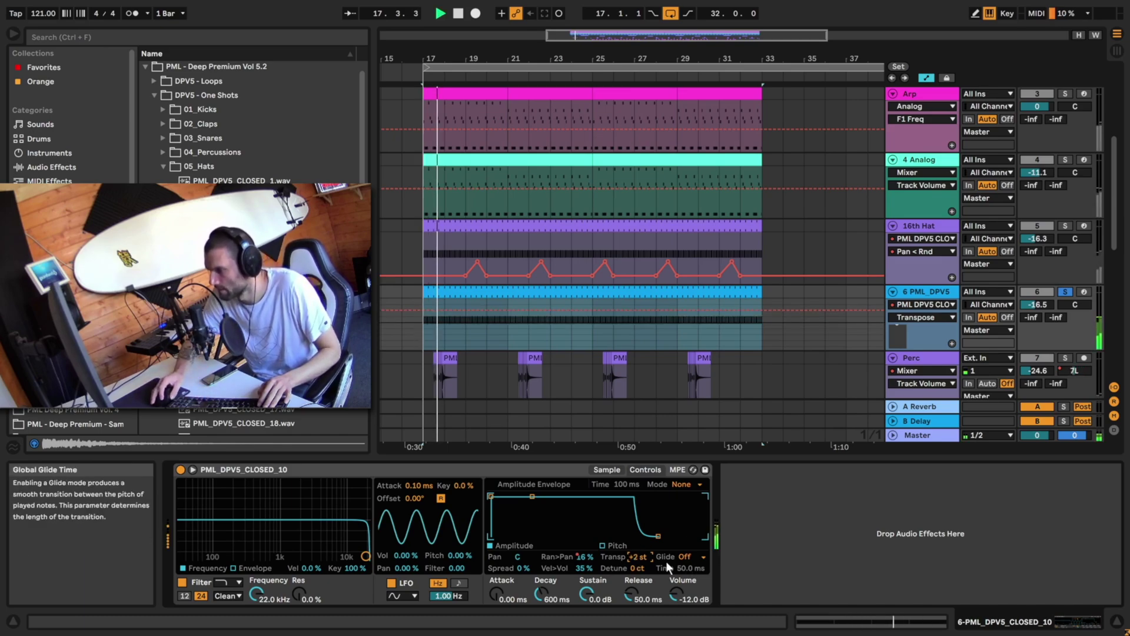
key(space)
Lower the velocities of the hat clip's first, second and fourth notes to 67, 81 and 83, and play it back.
key(shift+Tab)
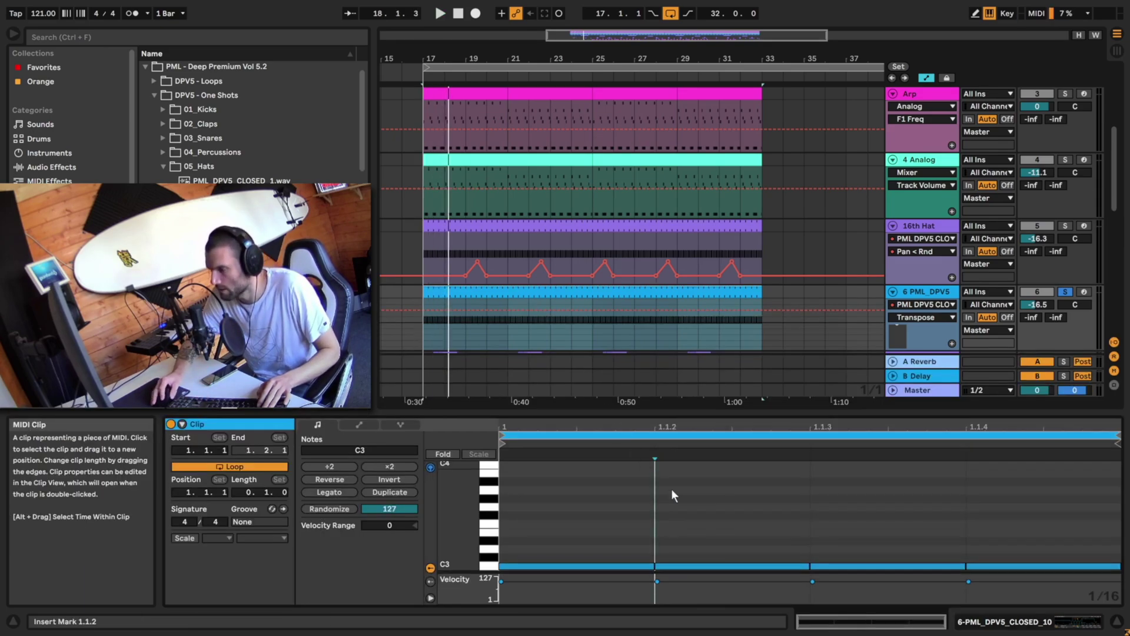
click(679, 525)
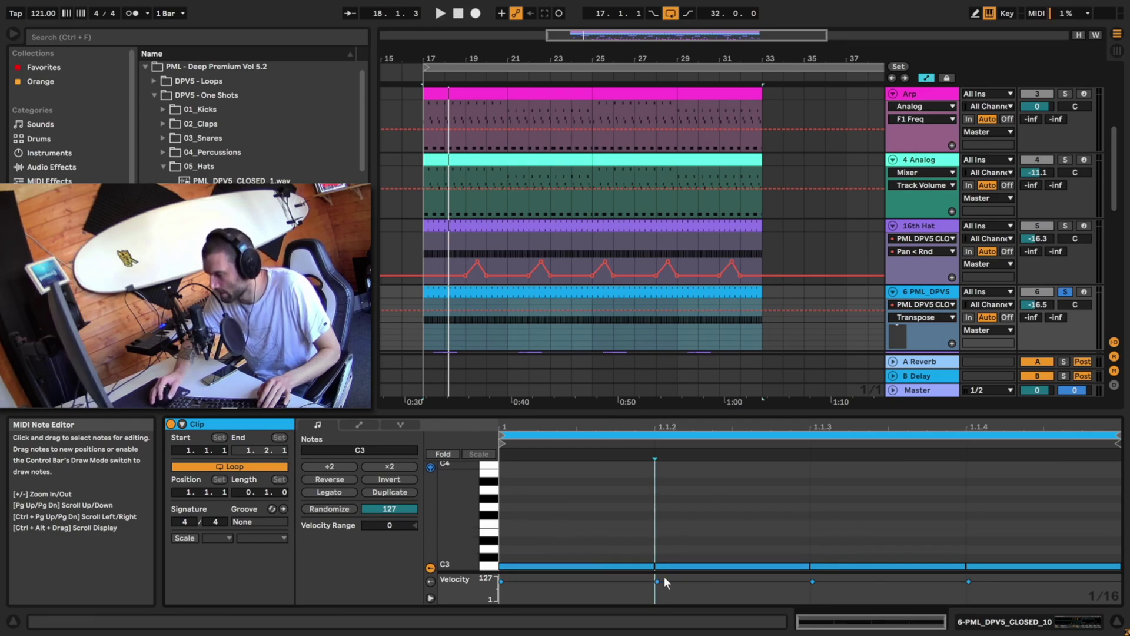
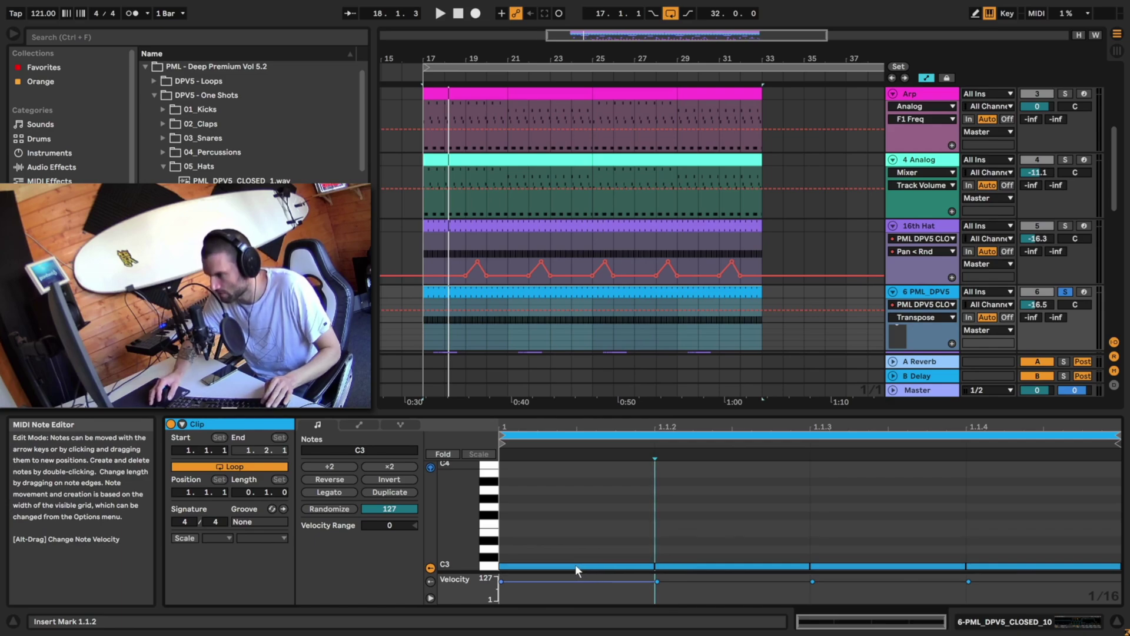
drag(575, 564, 574, 582)
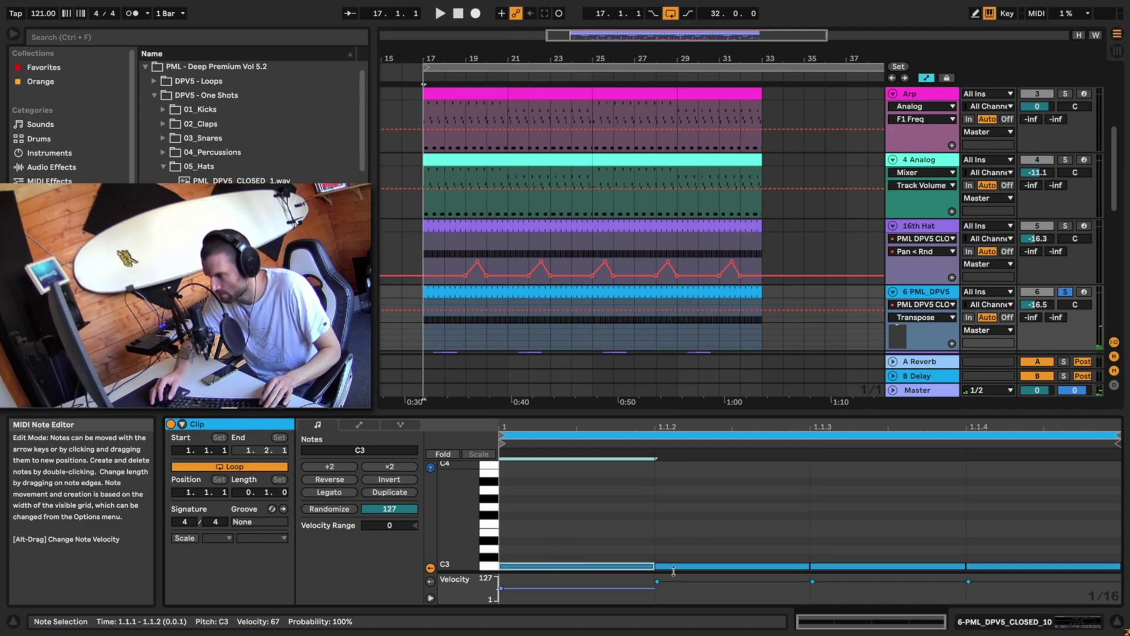
drag(703, 568, 703, 584)
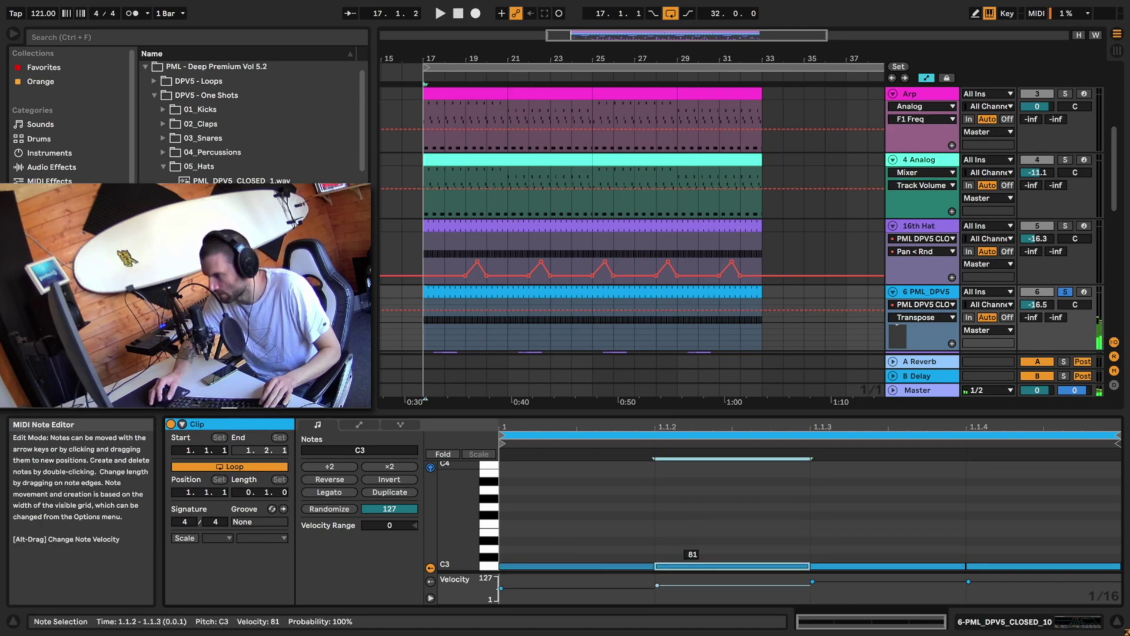
click(847, 566)
click(981, 565)
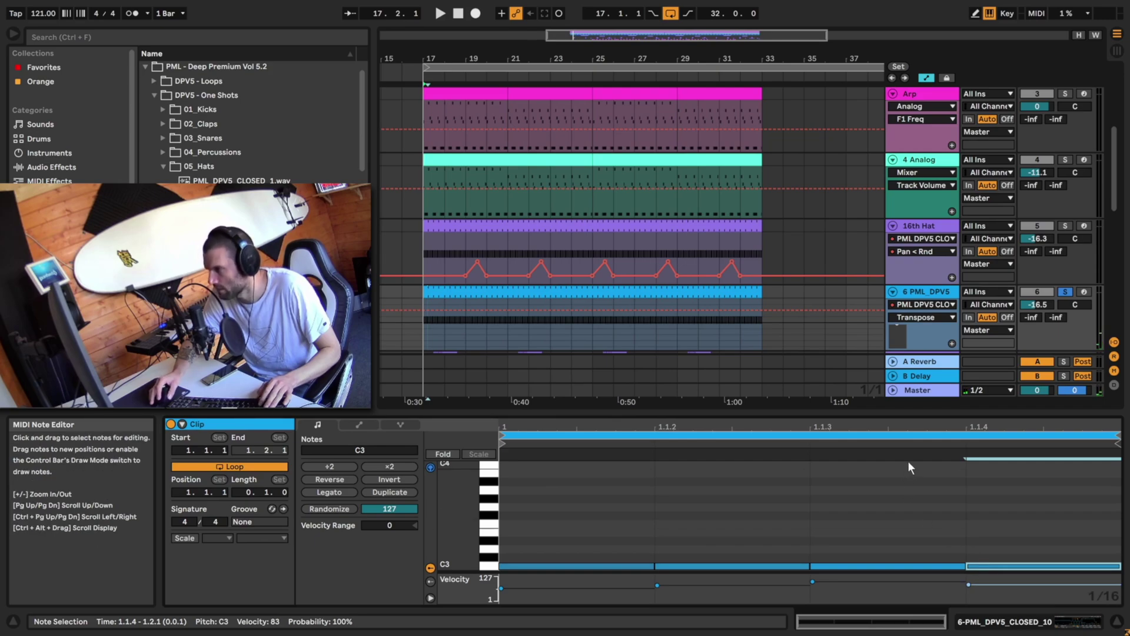
key(space)
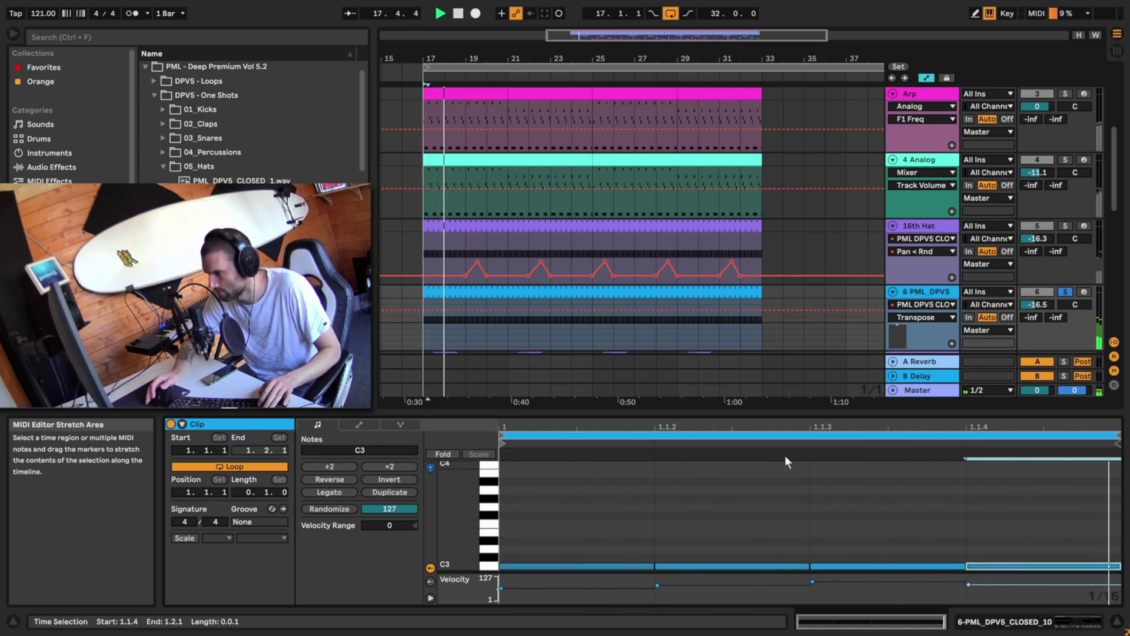
Solo the 2 Analog and 4 Analog tracks alongside the soloed 6 PML_DPV5 track and listen to them together.
key(space)
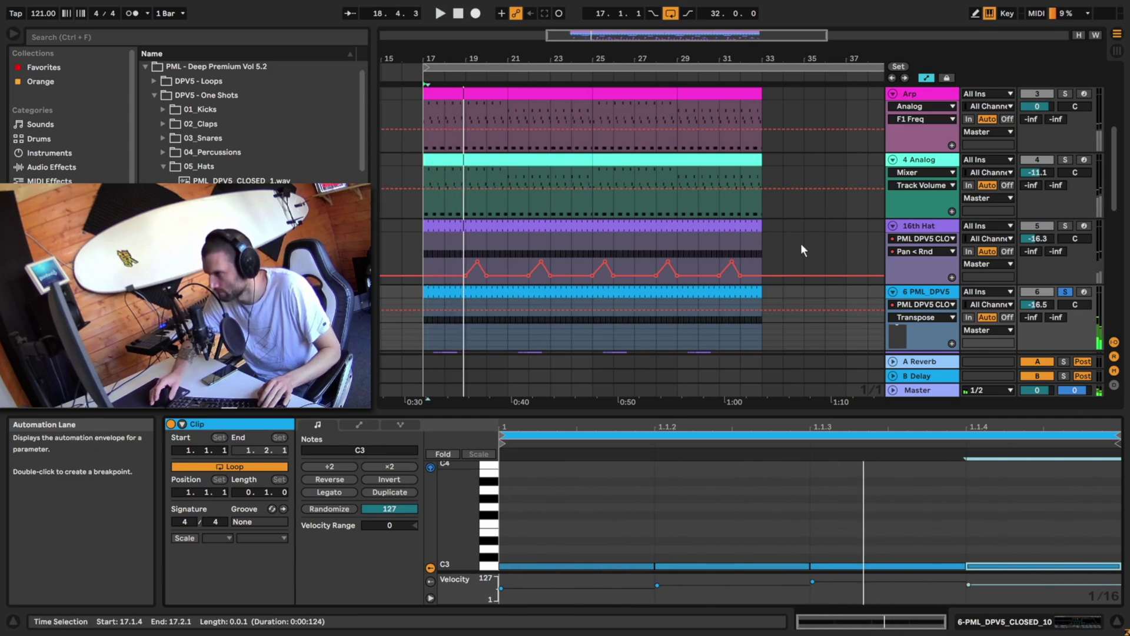
scroll(800, 243, up, 2)
scroll(1062, 232, up, 1)
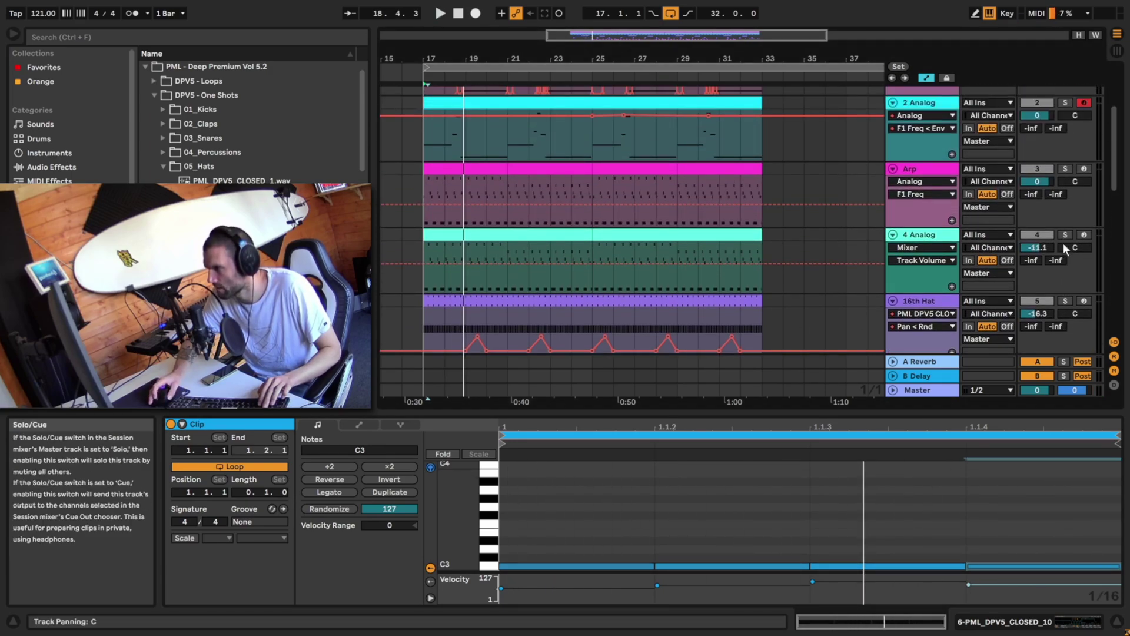
scroll(1076, 230, up, 1)
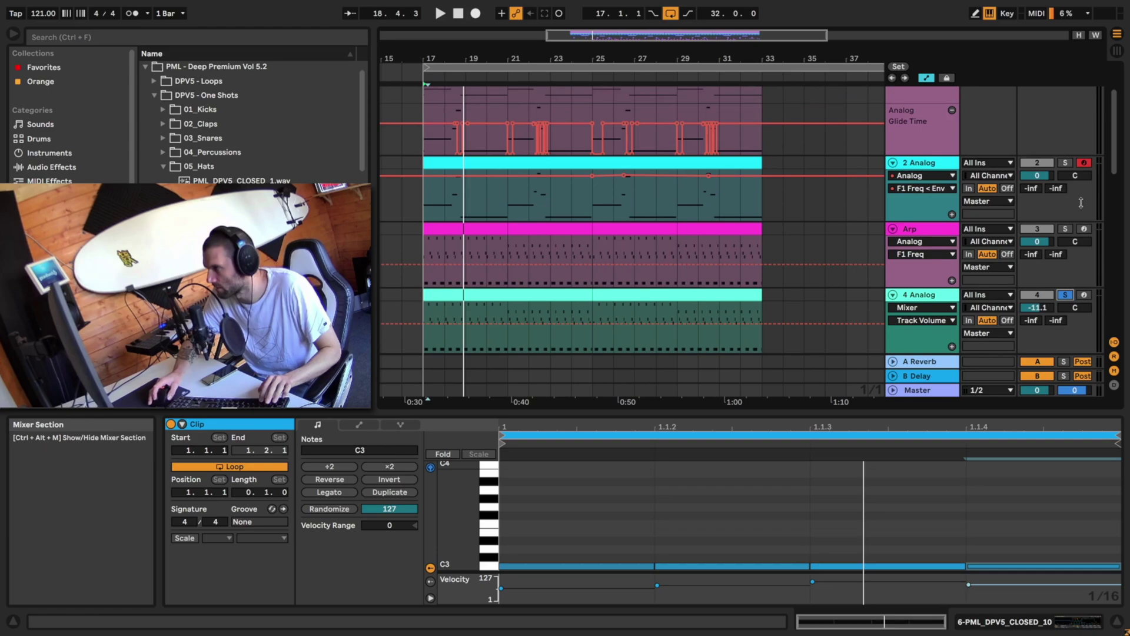
click(1065, 163)
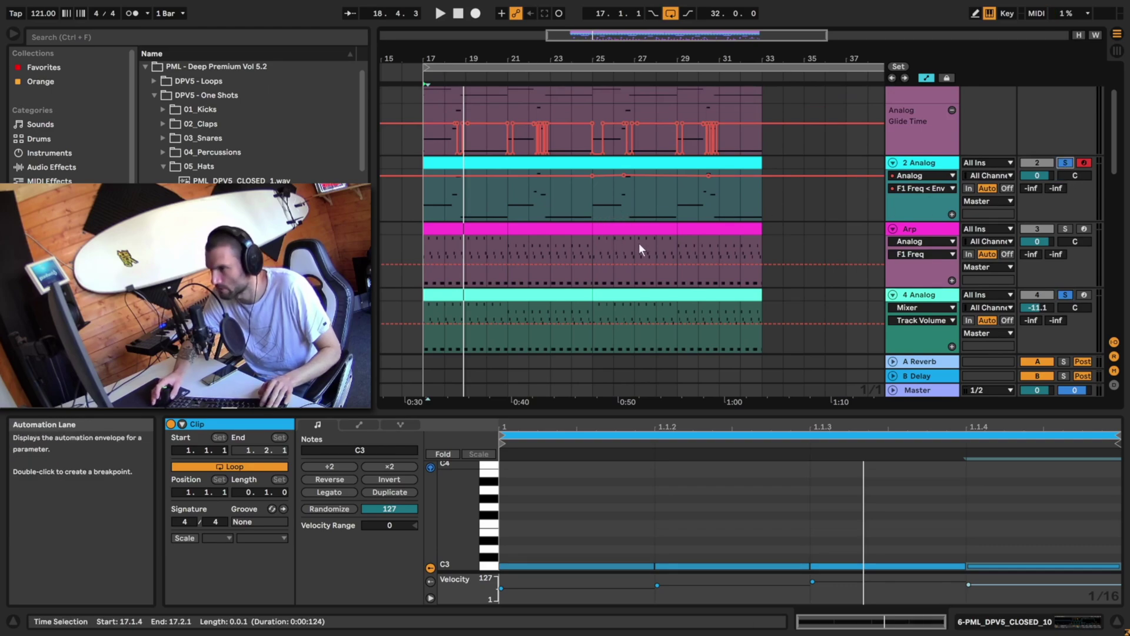
key(space)
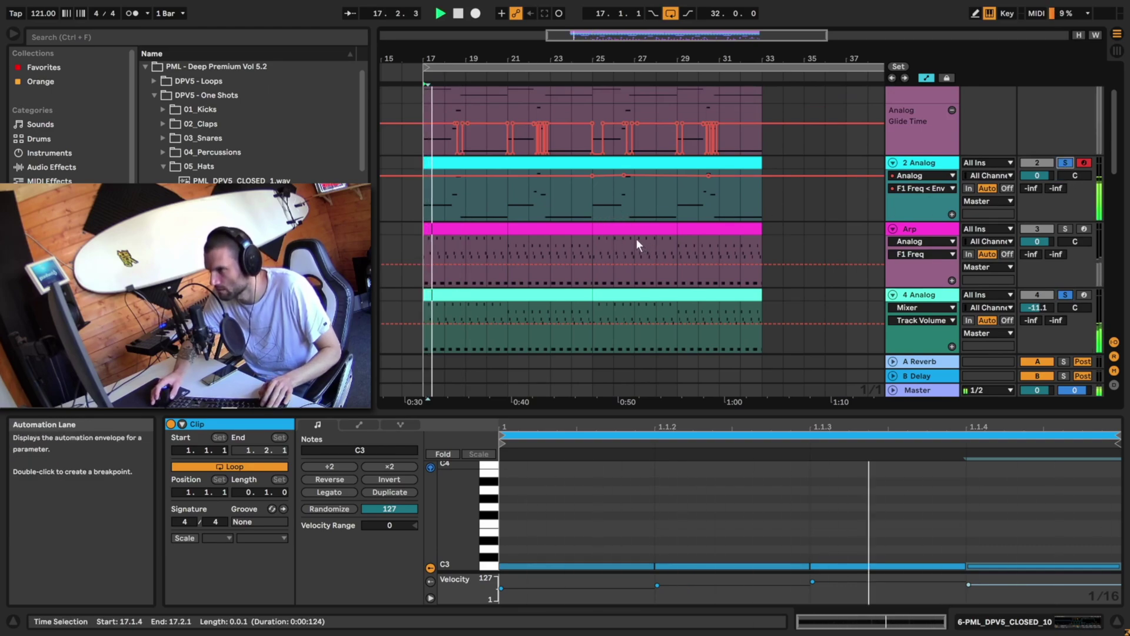
scroll(636, 239, down, 1)
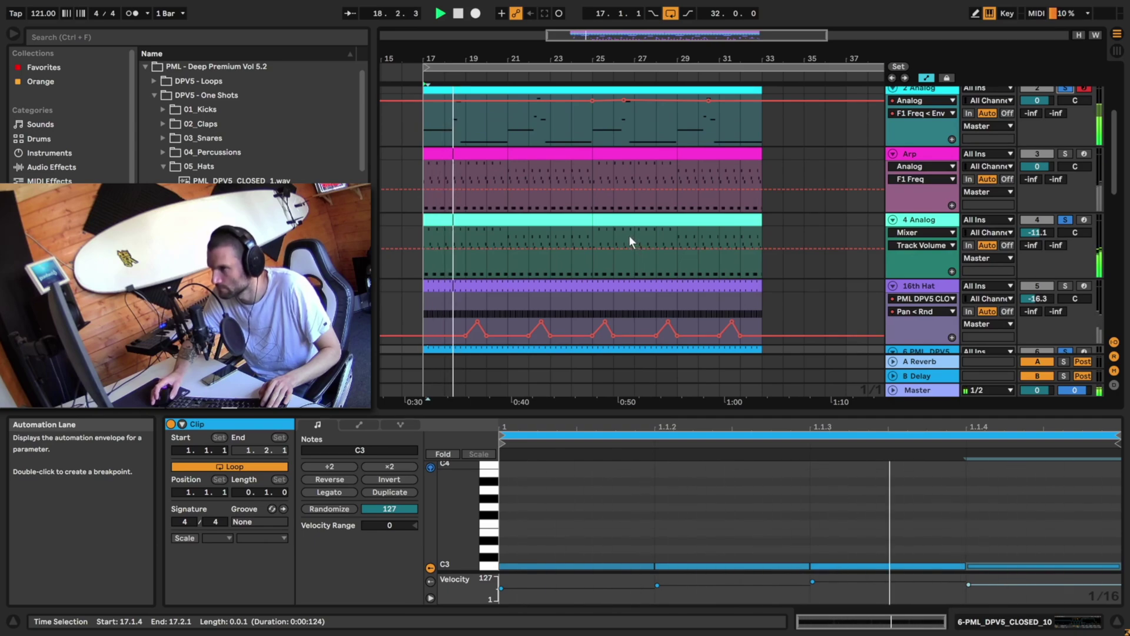
scroll(629, 235, down, 1)
scroll(570, 247, down, 2)
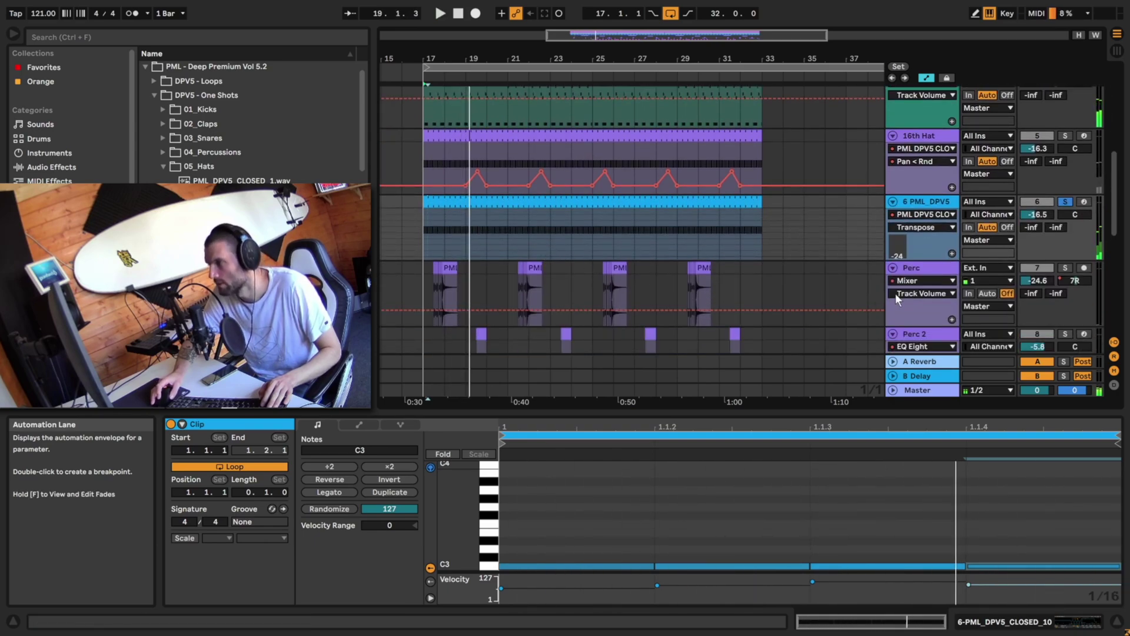
Solo the Perc track and play back its first percussion fill from the first short clip.
click(1066, 268)
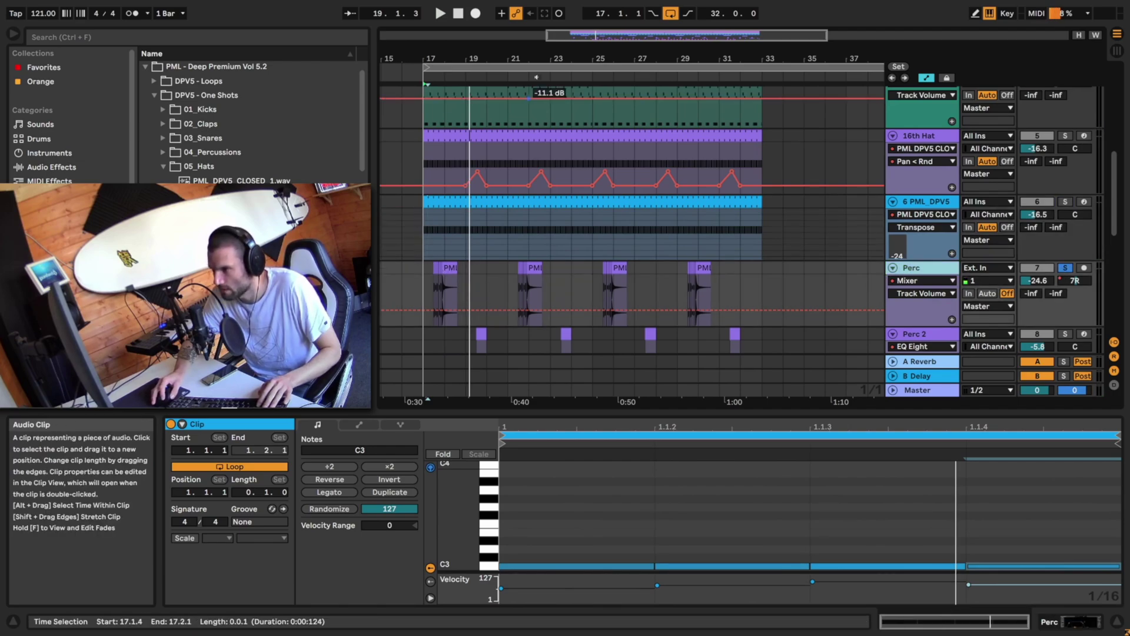
drag(442, 59, 674, 176)
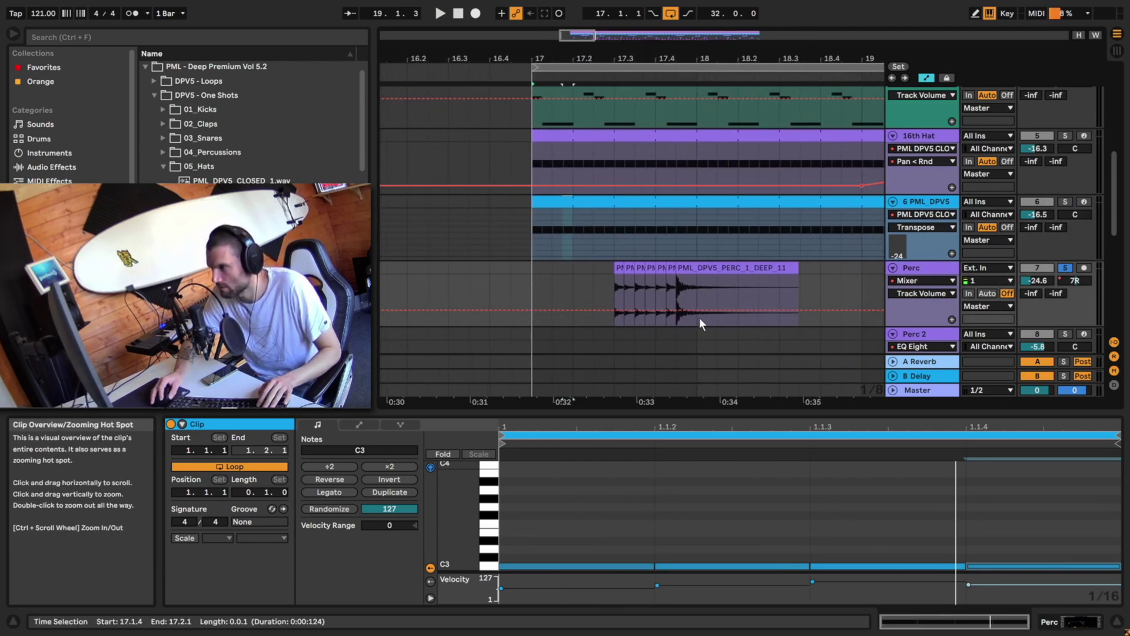
click(616, 267)
key(space)
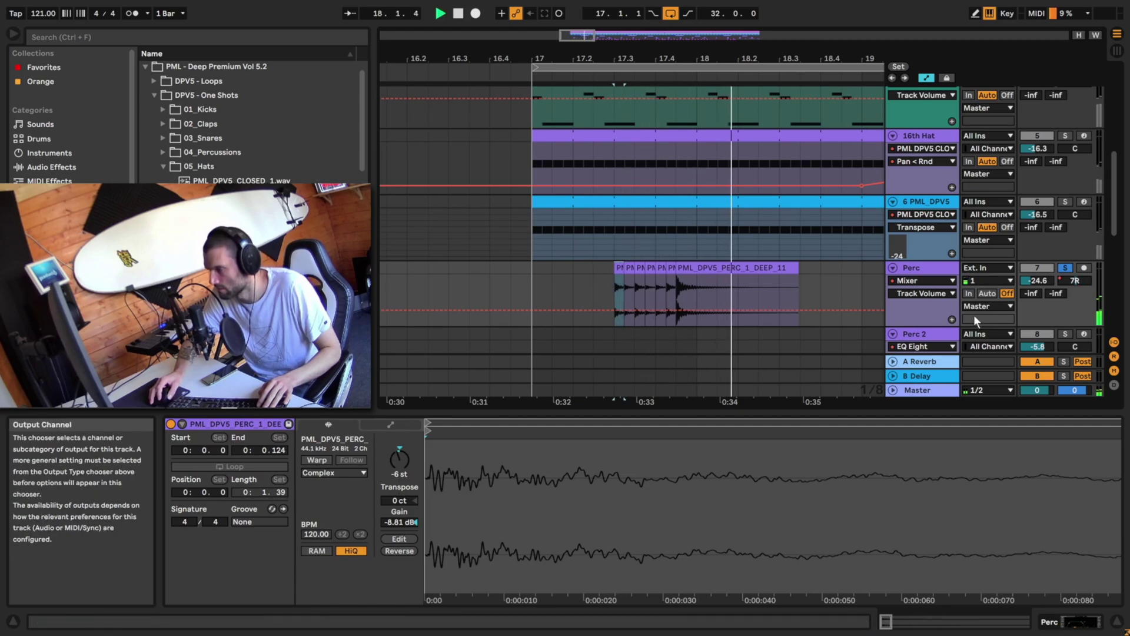
Insert a new audio track directly below the Perc track and collapse the 05_Hats sample folder.
click(926, 268)
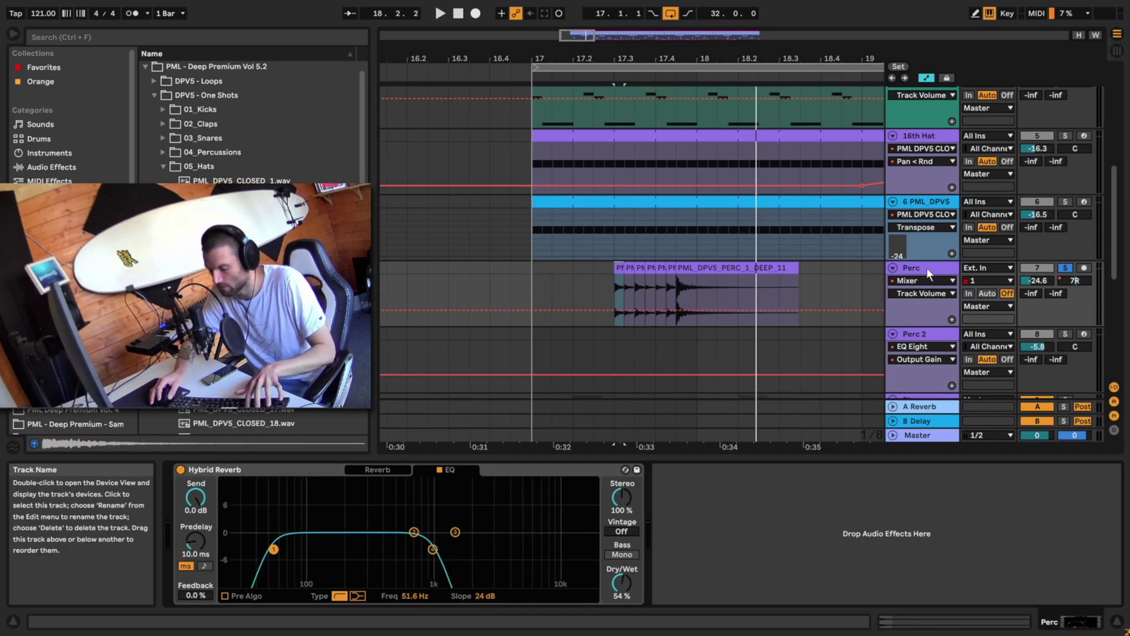
key(ctrl+t)
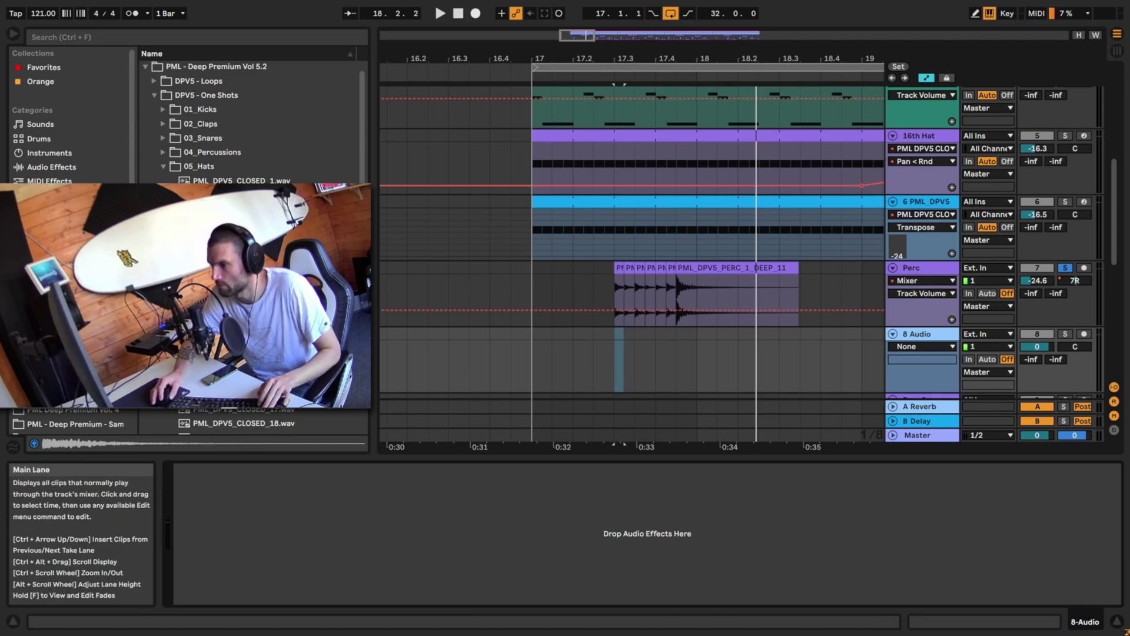
click(164, 166)
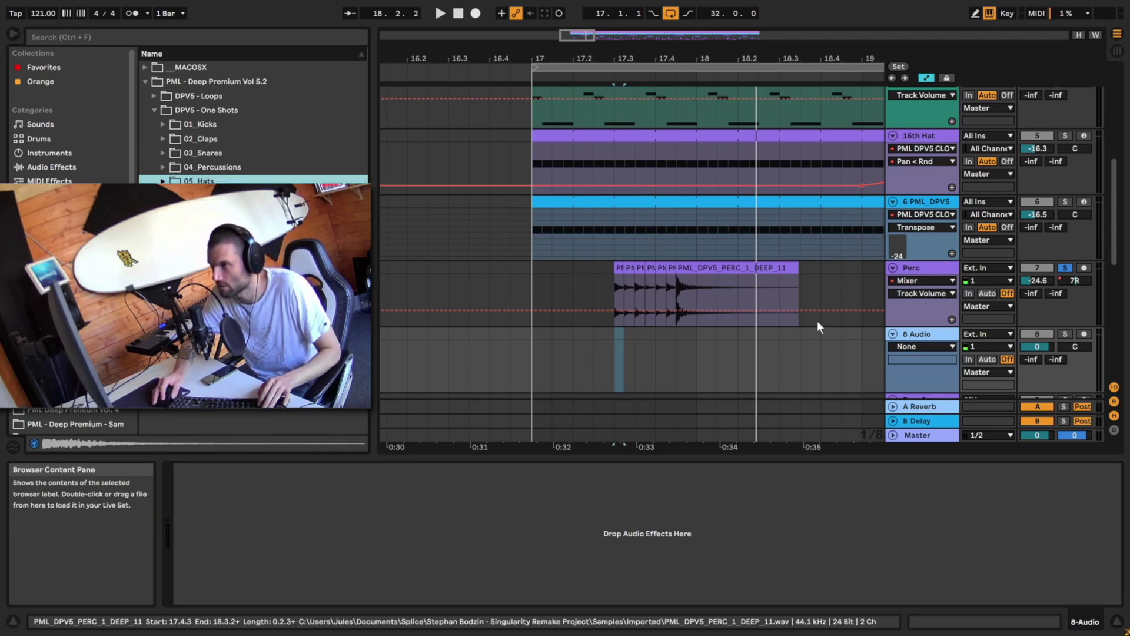
Search the browser for perc_1_deep_11 and place PML_DPV5_PERC_1_DEEP_11.wav on the new audio track at 17.3.1.
click(760, 268)
click(185, 35)
text(perc_1_deep_11)
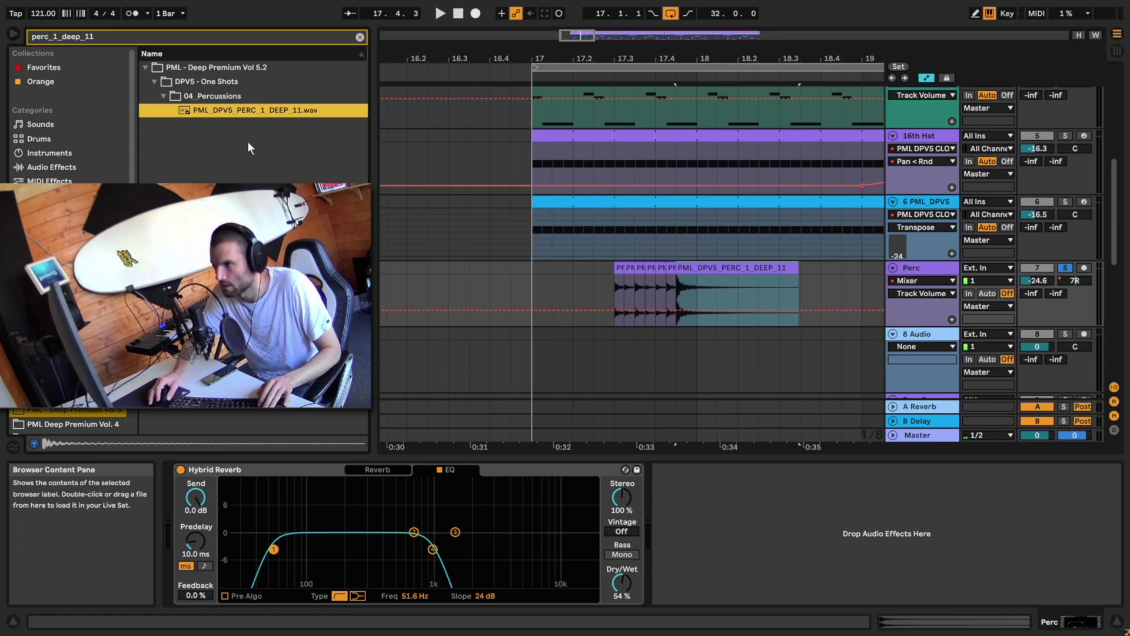
drag(216, 111, 620, 360)
drag(579, 35, 579, 59)
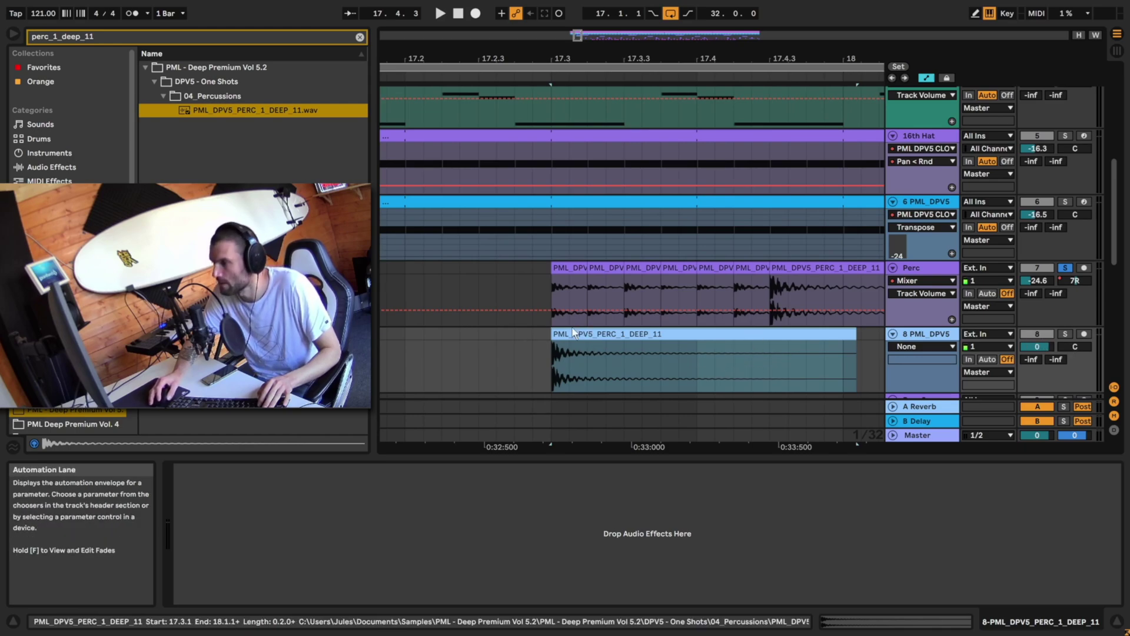
Trim the new percussion clip to one sixteenth, from 17.3.1 to 17.3.2, matching the short clips on the Perc track.
click(589, 291)
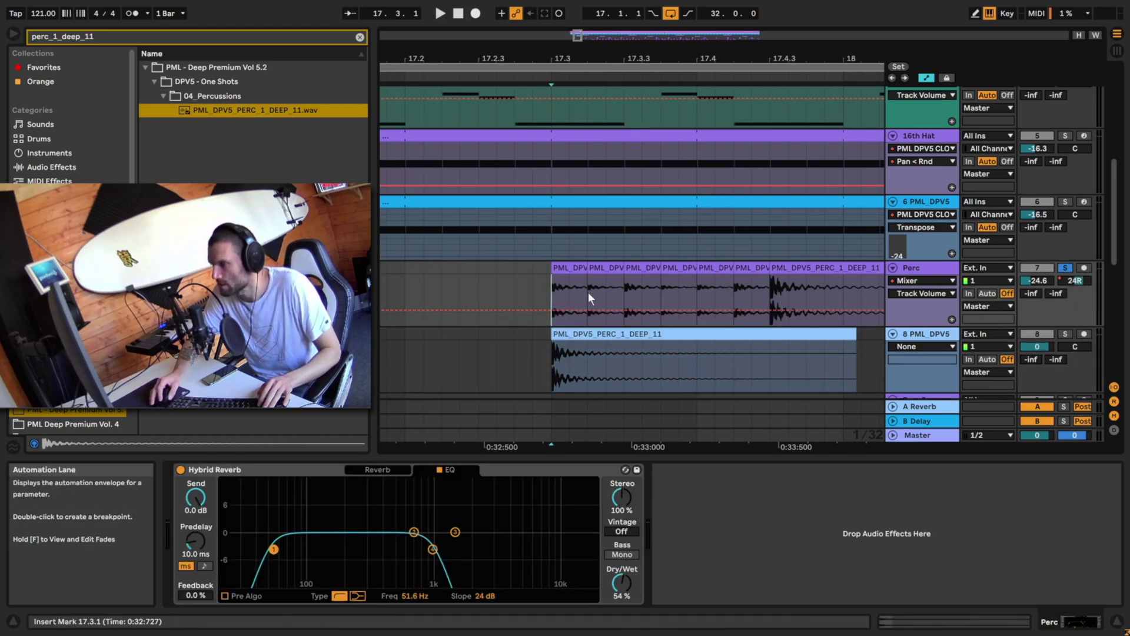
click(642, 270)
click(679, 270)
click(722, 271)
click(746, 270)
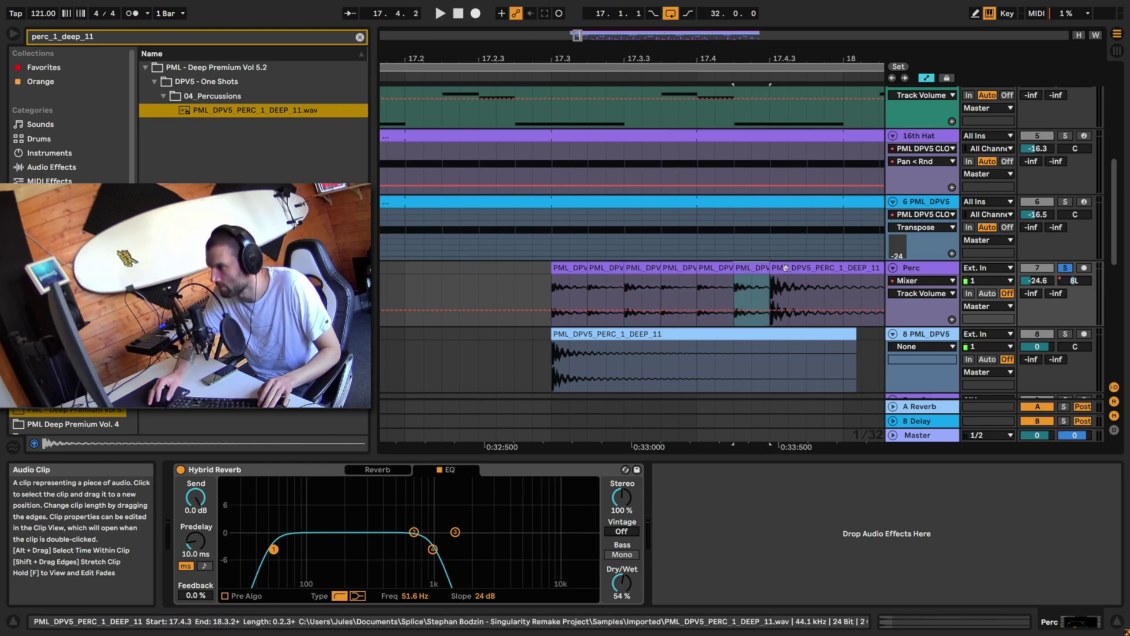
click(774, 289)
click(573, 336)
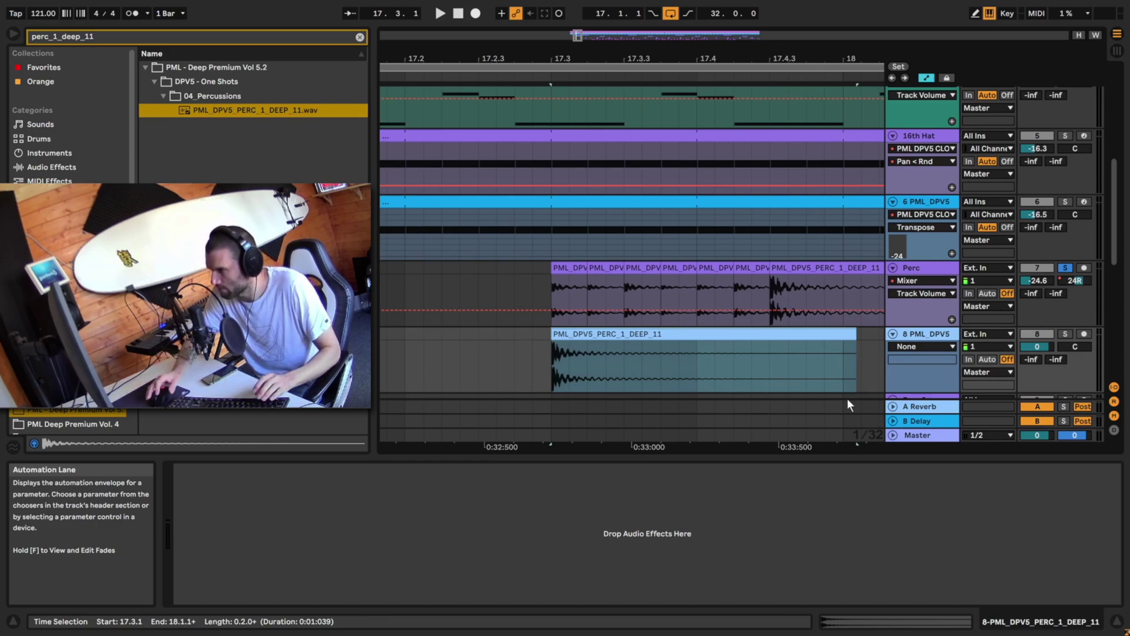
drag(857, 337, 587, 334)
click(588, 331)
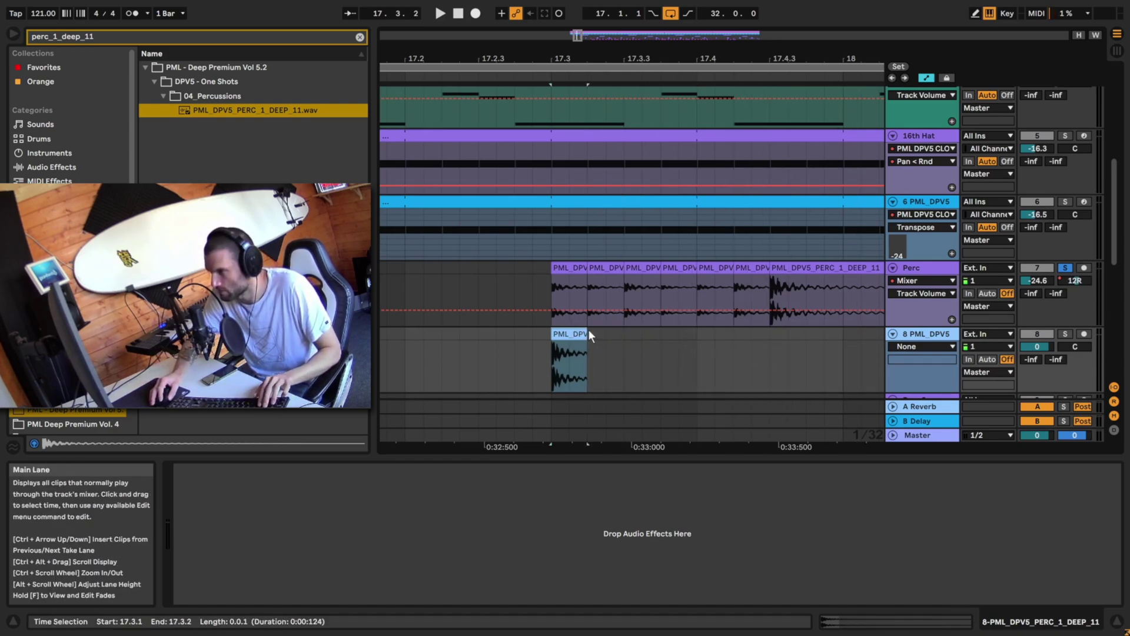
Duplicate the sixteenth-long percussion clip six times in a row along the new track.
key(ctrl+d)
key(ctrl+d)
key(ctrl+d)
key(ctrl+d)
key(ctrl+d)
key(ctrl+d)
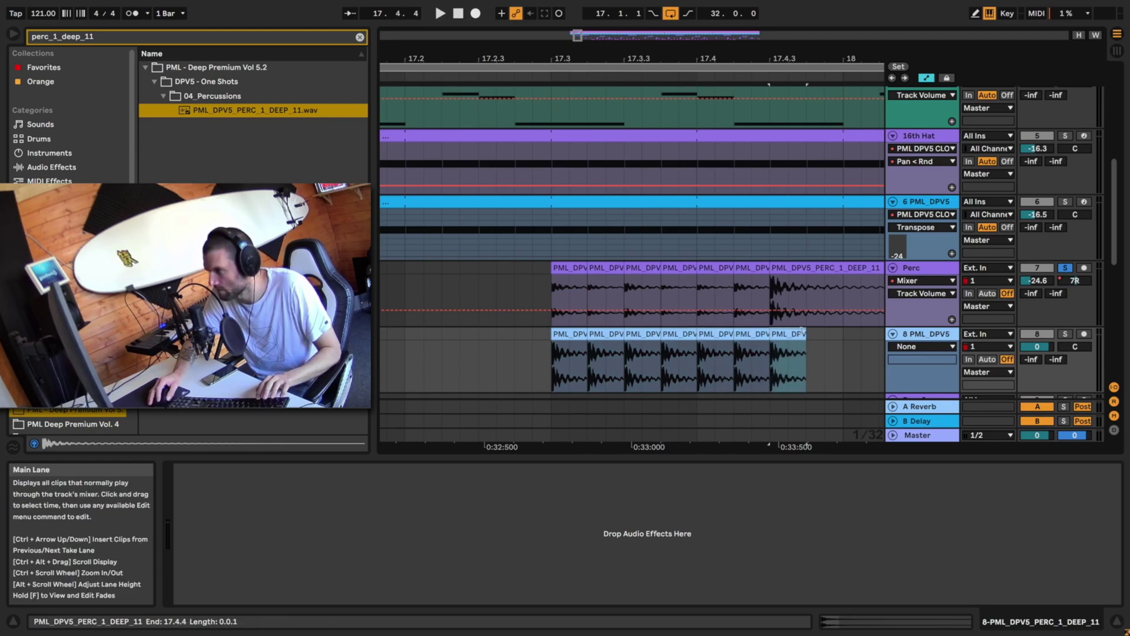
Extend the last duplicated clip to the sample's full tail, ending at about 18.2.3.
drag(806, 333, 897, 333)
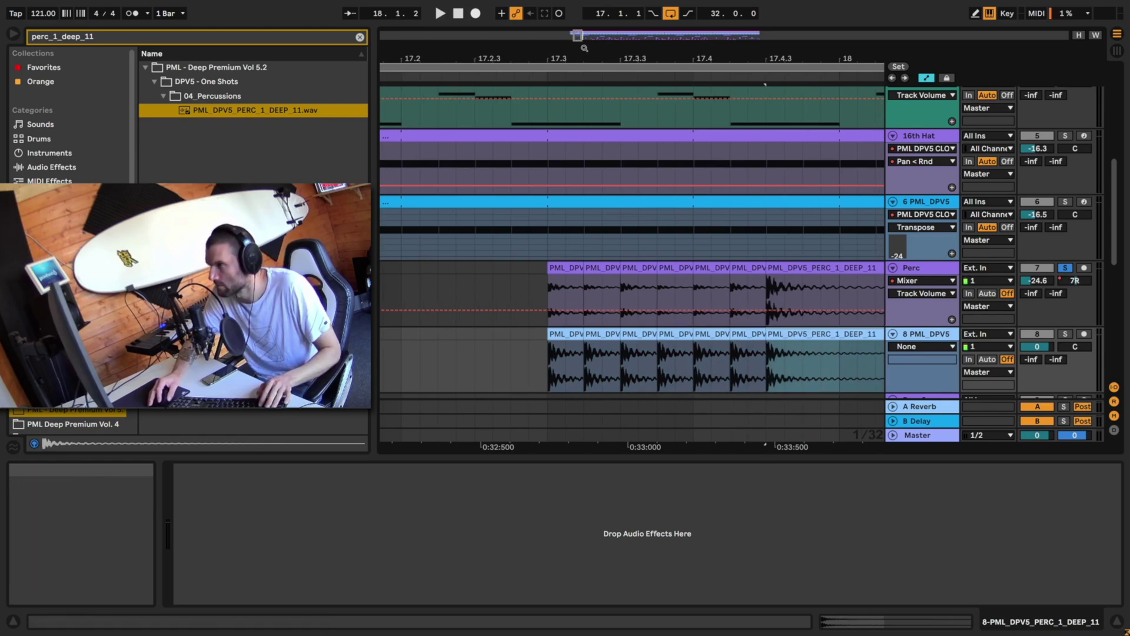
drag(579, 37, 580, 7)
drag(675, 334, 790, 339)
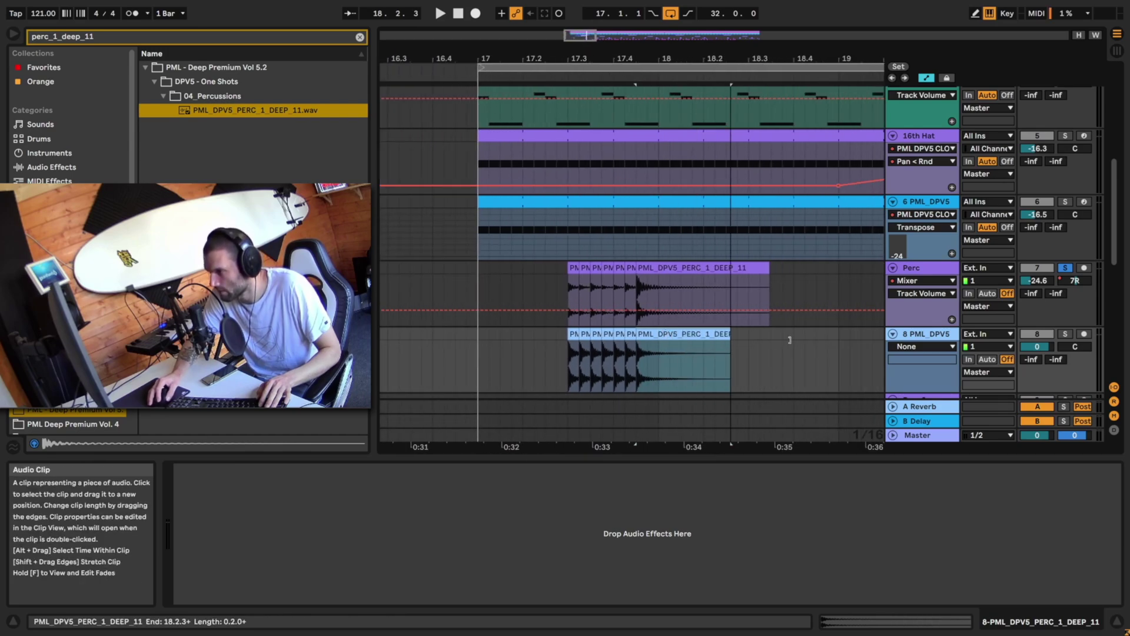
Check the settings of the long final clip on the Perc track, and select all seven clips on the new track.
double_click(663, 335)
click(689, 259)
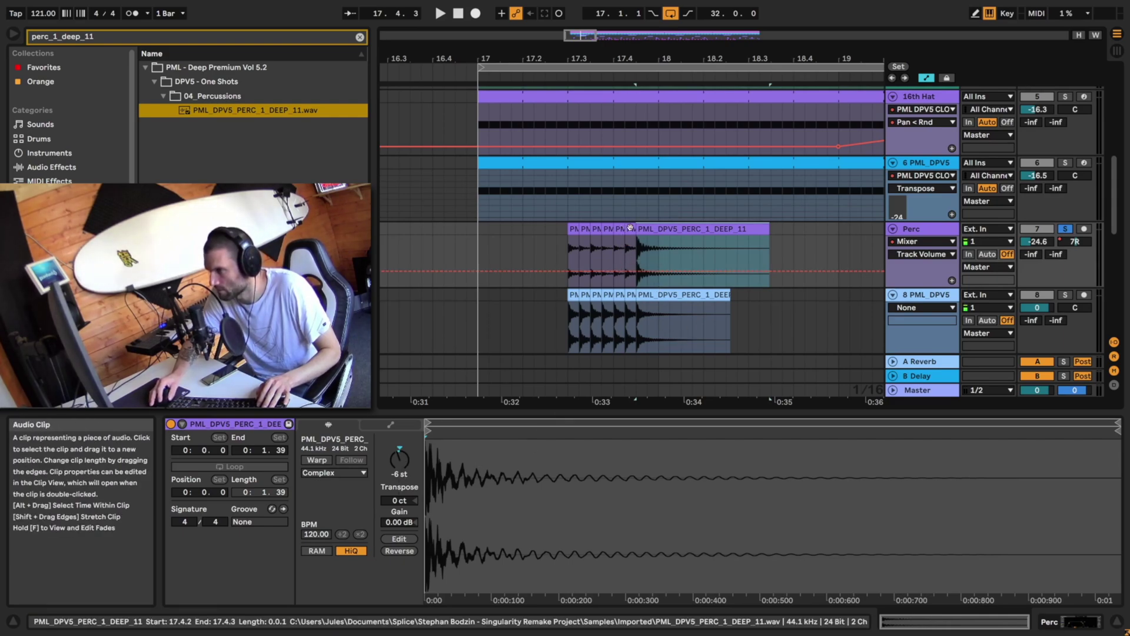
click(664, 298)
shift+click(665, 295)
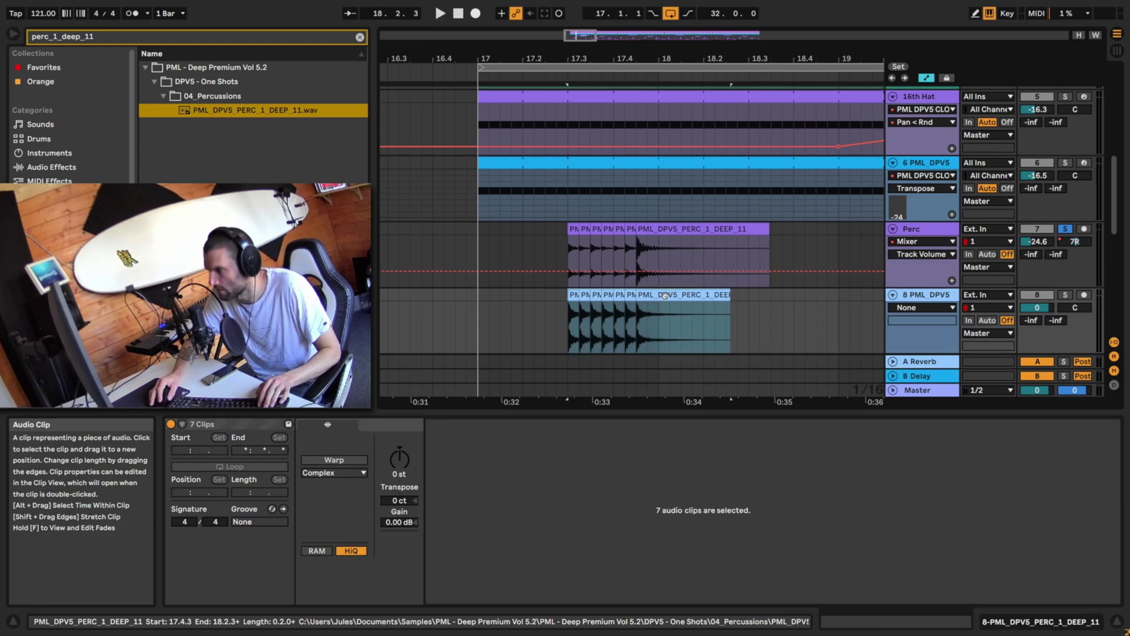
Solo the new percussion track, lower its volume to -23.8 dB and audition the fill.
click(1066, 295)
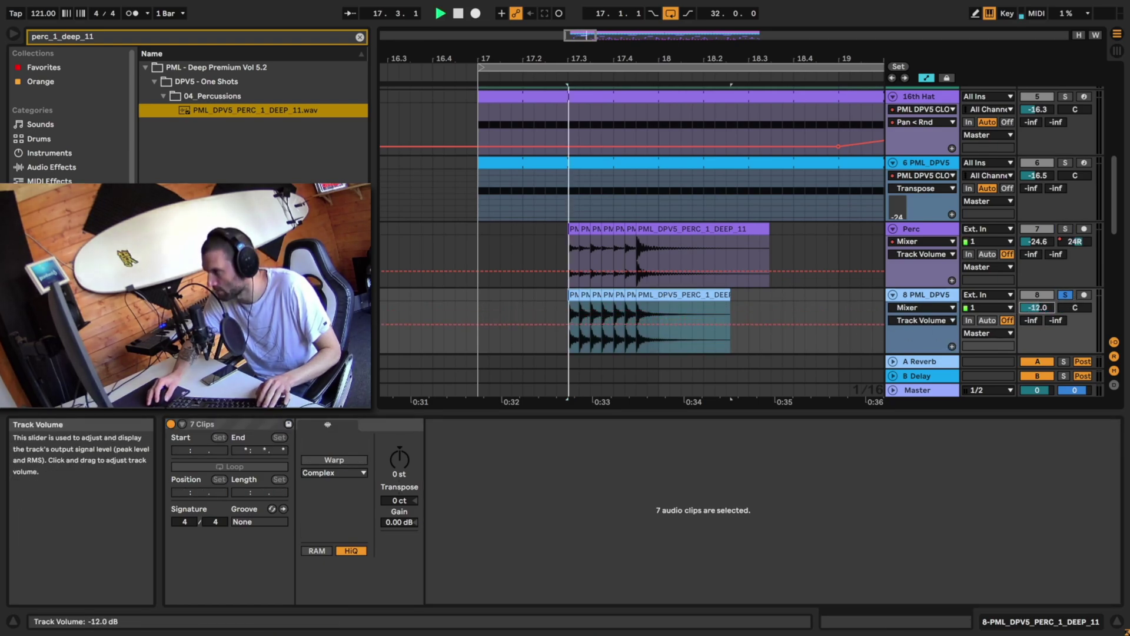
drag(1037, 307, 1038, 342)
key(space)
key(space)
key(space)
key(space)
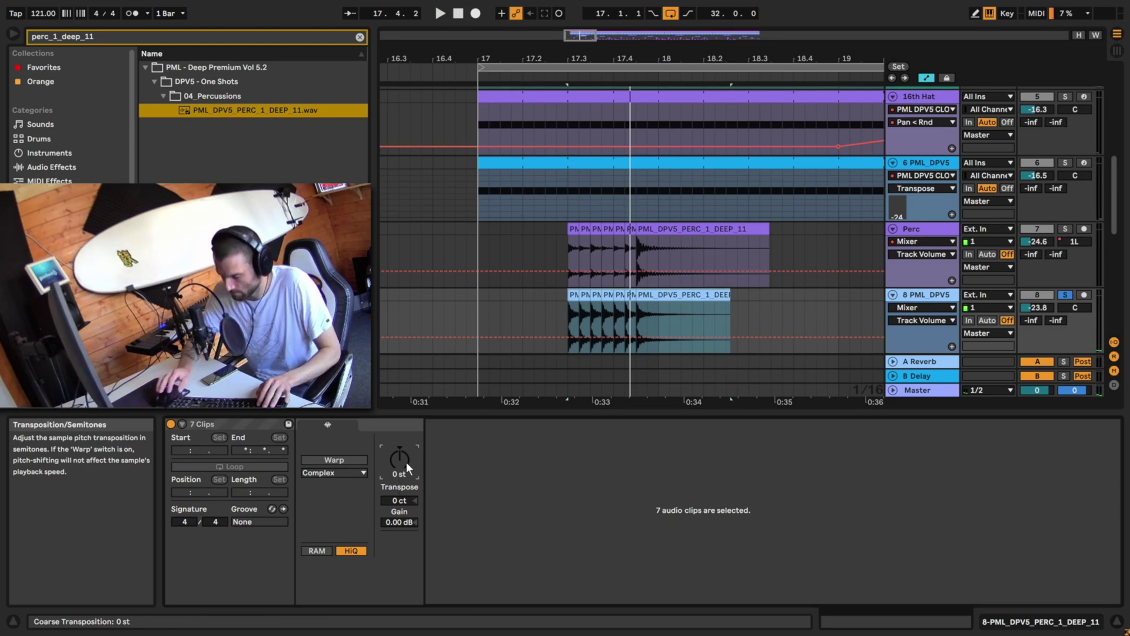
Transpose all seven selected clips by -6 semitones and play the fill back.
text(-6)
key(Return)
key(space)
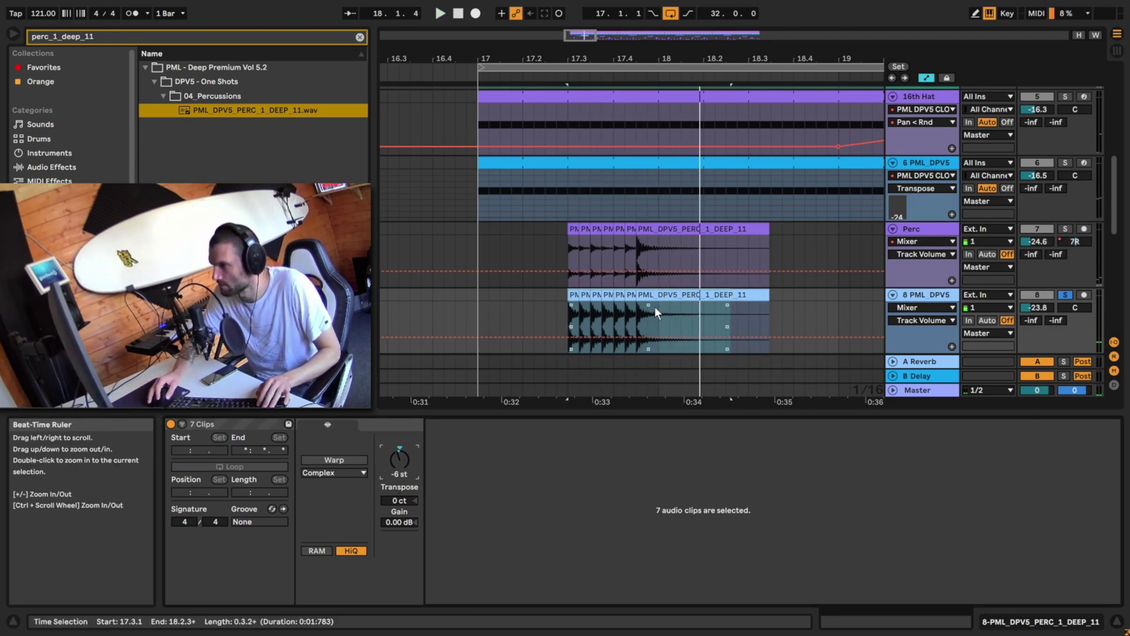
Select the six short clips on the new track, from 17.3.1 to 17.4.3, and reduce their gain to -16.4 dB.
click(569, 323)
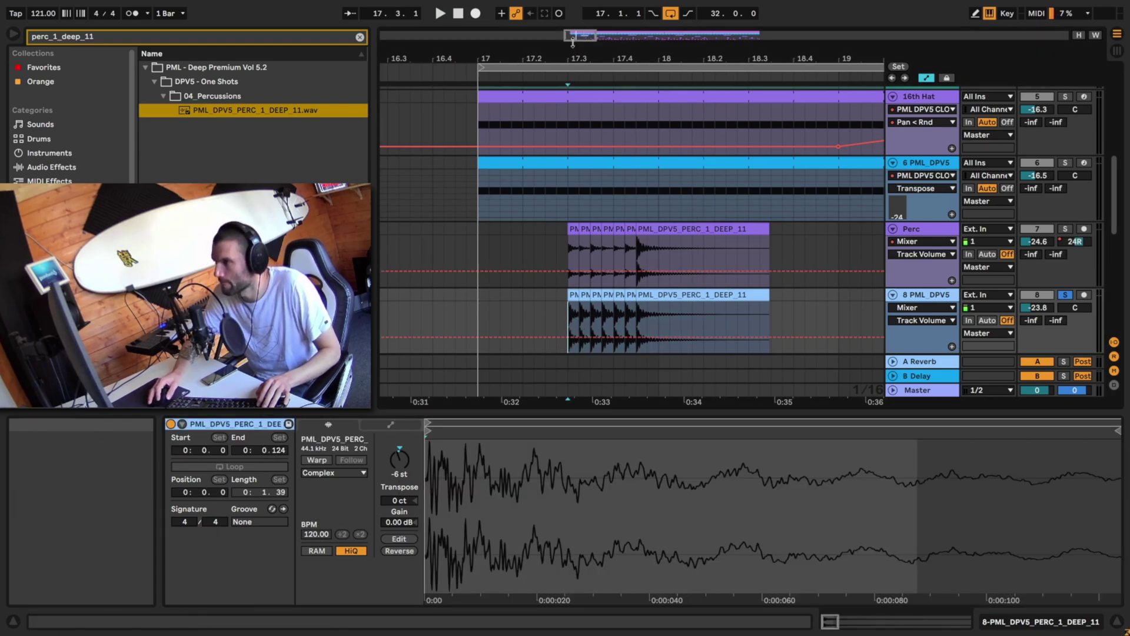
drag(575, 35, 580, 60)
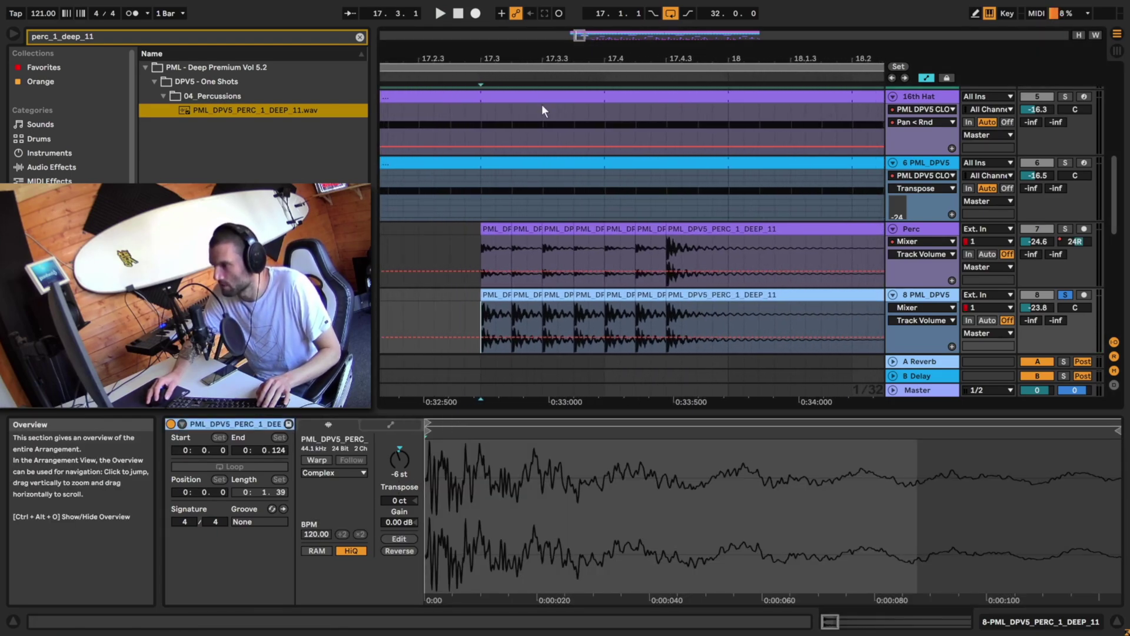
drag(483, 304, 512, 303)
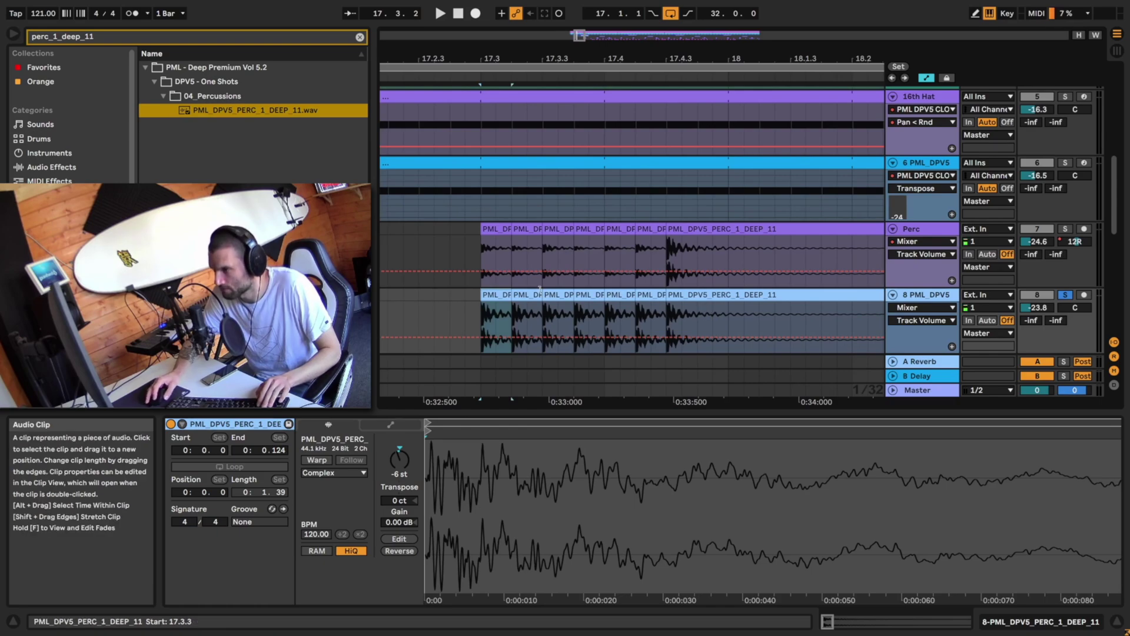
shift+click(668, 311)
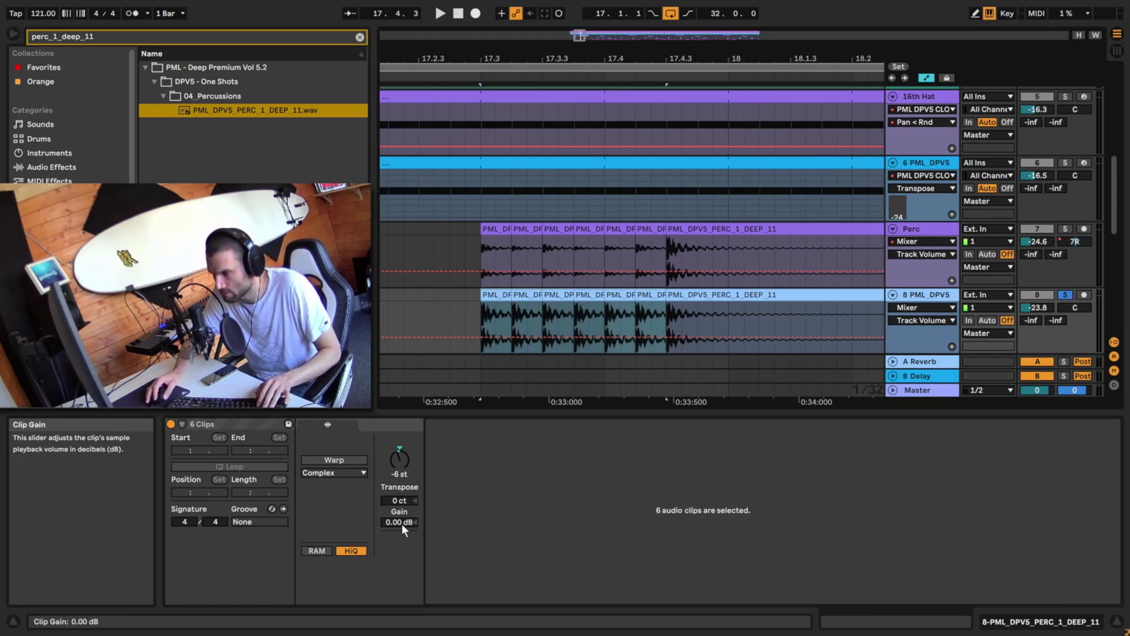
drag(401, 523, 402, 544)
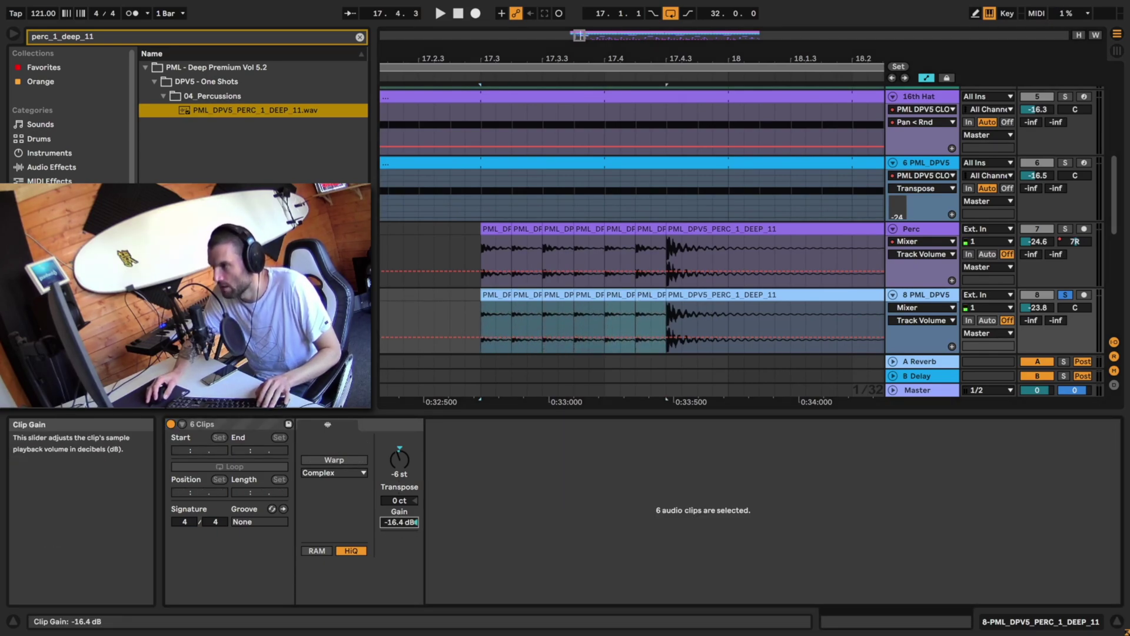
Set the gain of the first short clip to -8.09 dB and select the second short clip.
click(510, 323)
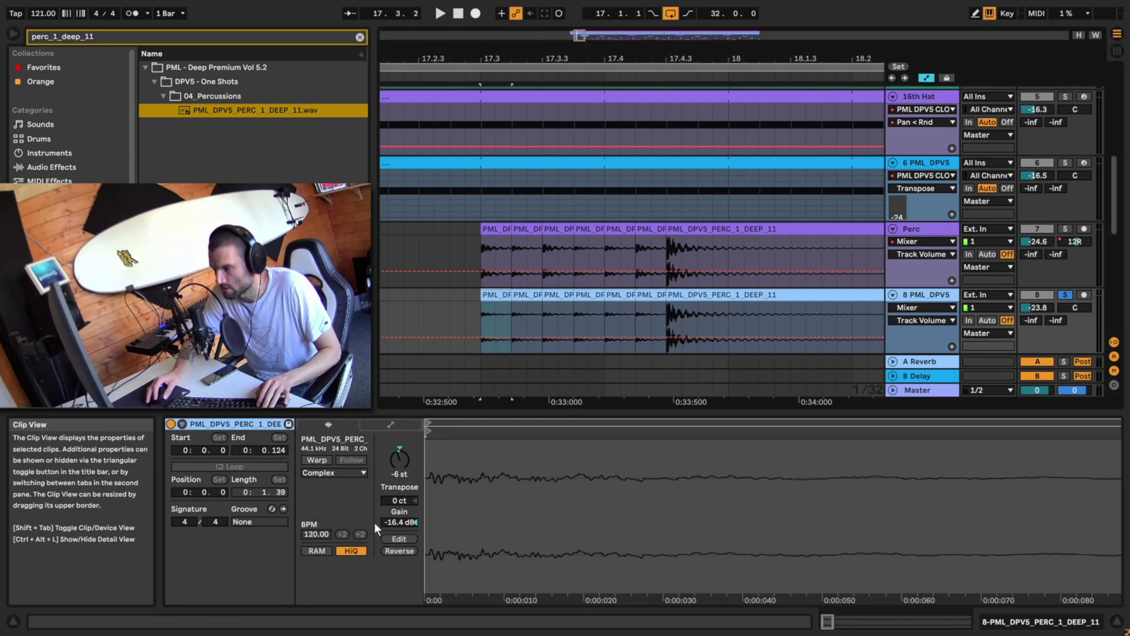
drag(393, 524, 393, 470)
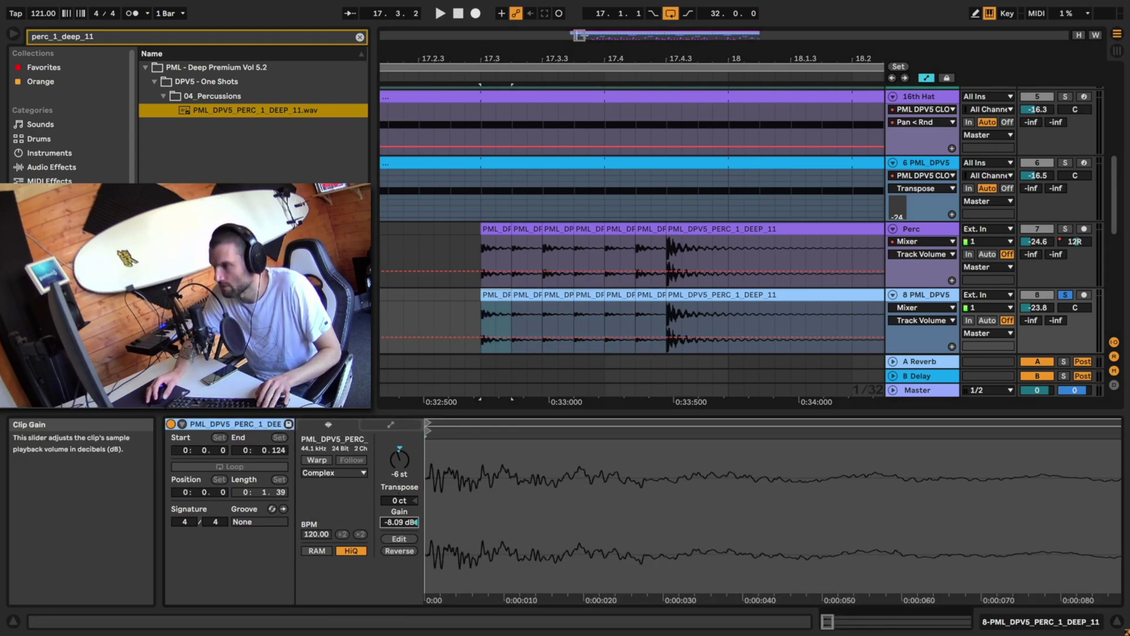
click(526, 323)
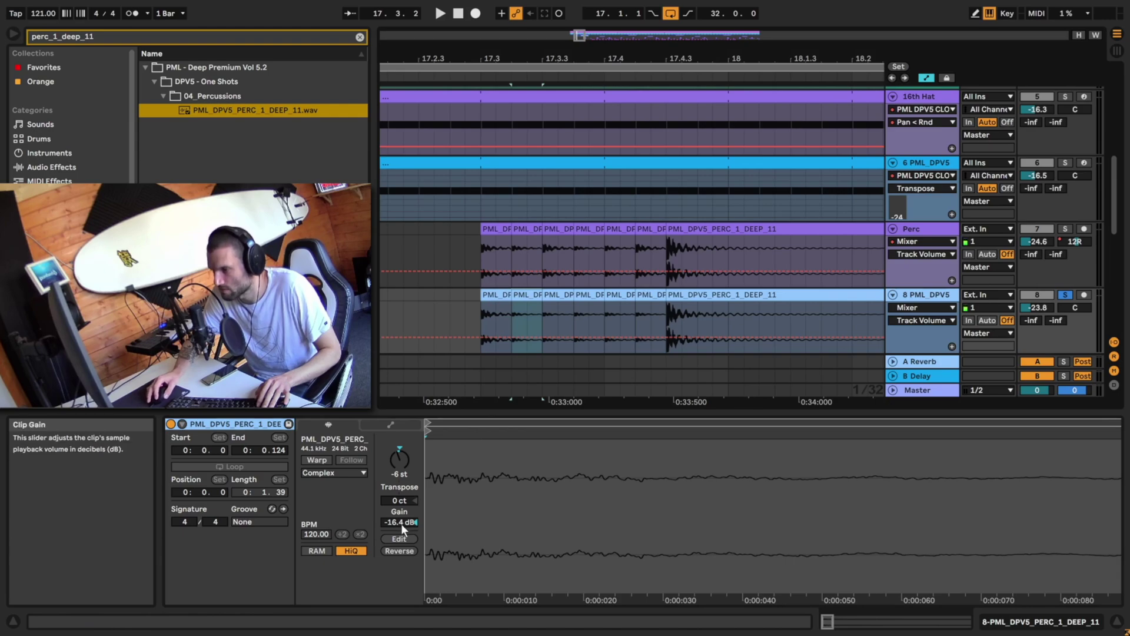
Set the gains of the second, third, fifth and sixth short clips to -11.6, -8.66, -9.55 and -8.09 dB and audition the fill.
click(548, 303)
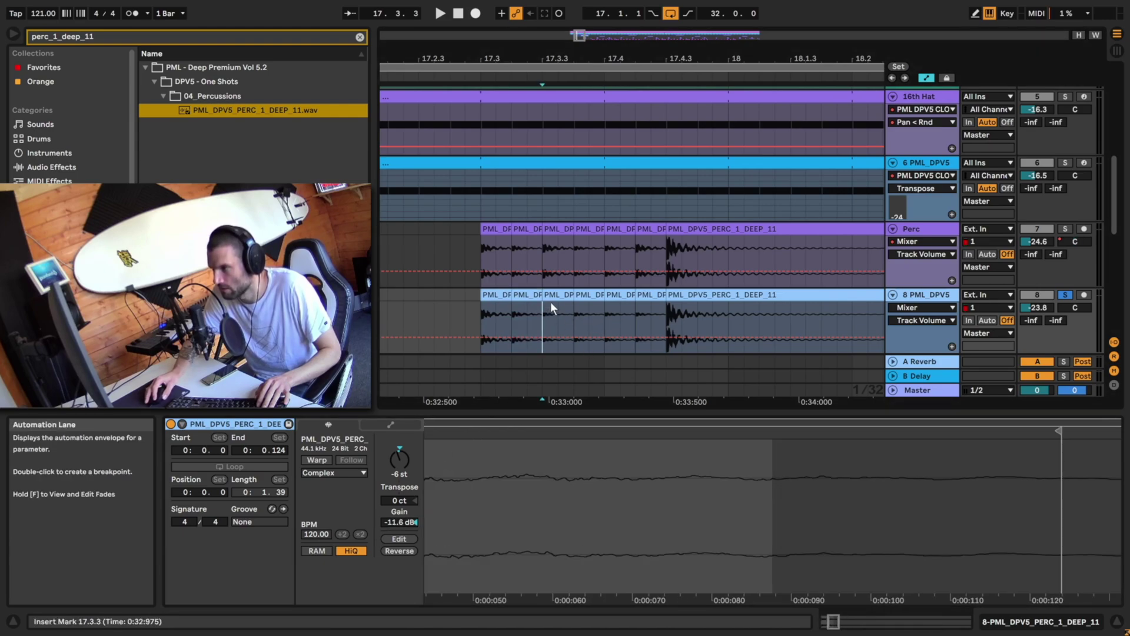
drag(404, 521, 404, 471)
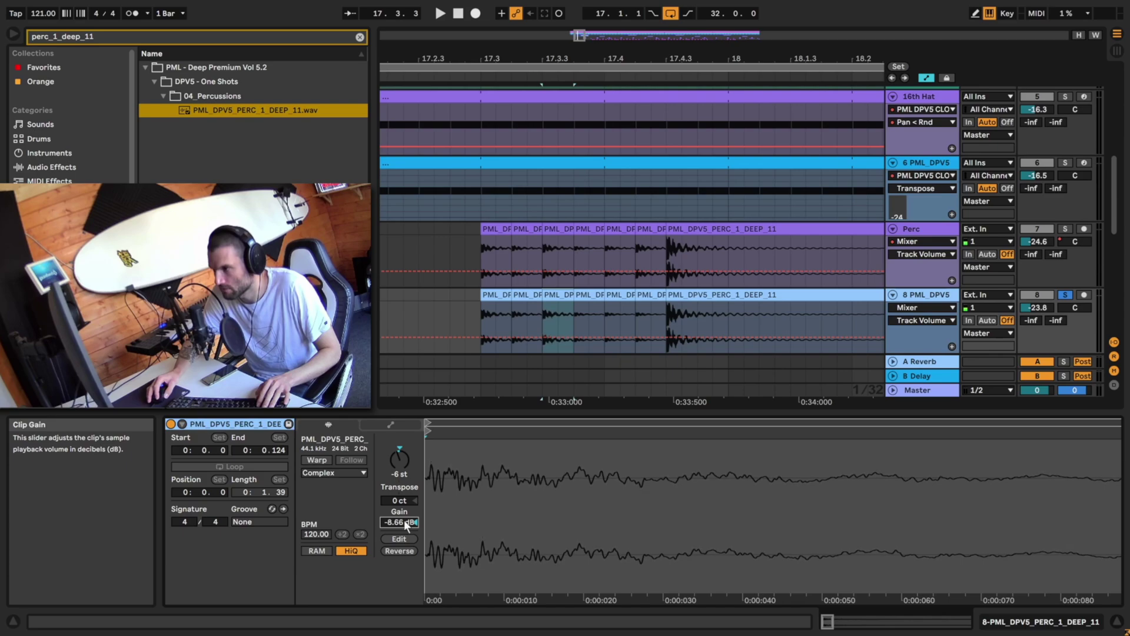
click(612, 318)
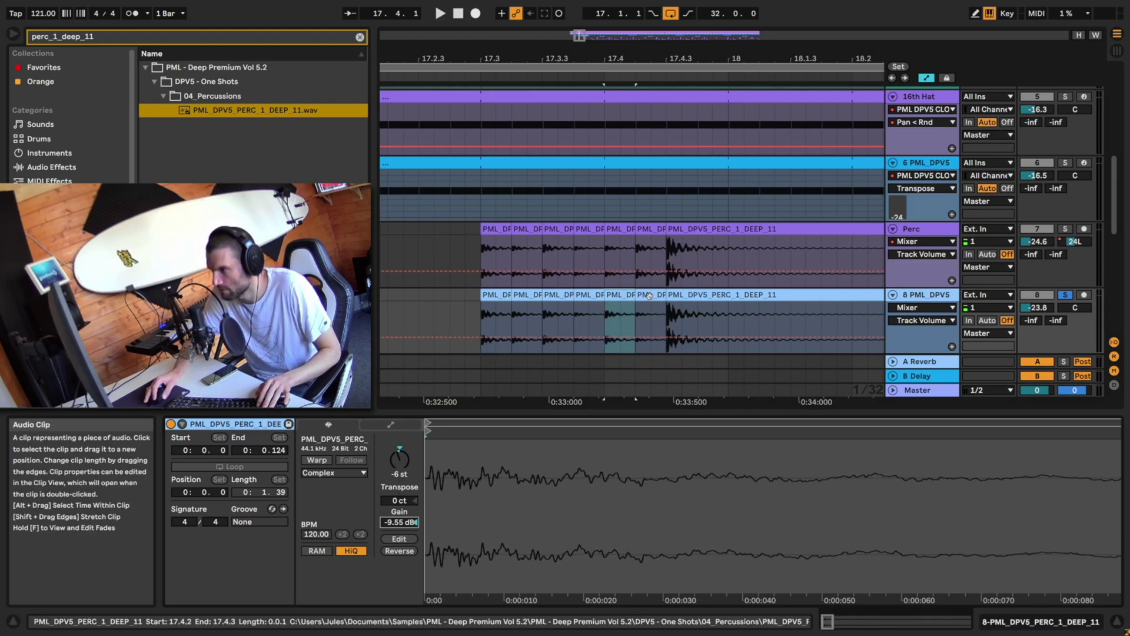
click(658, 321)
drag(403, 522, 402, 497)
click(482, 313)
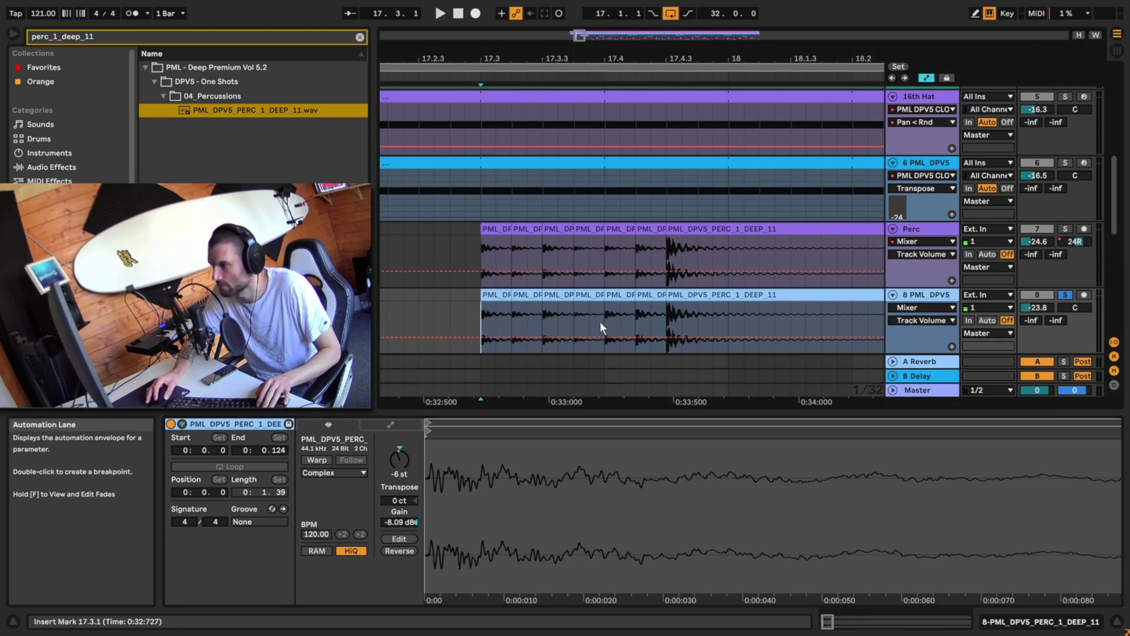
key(space)
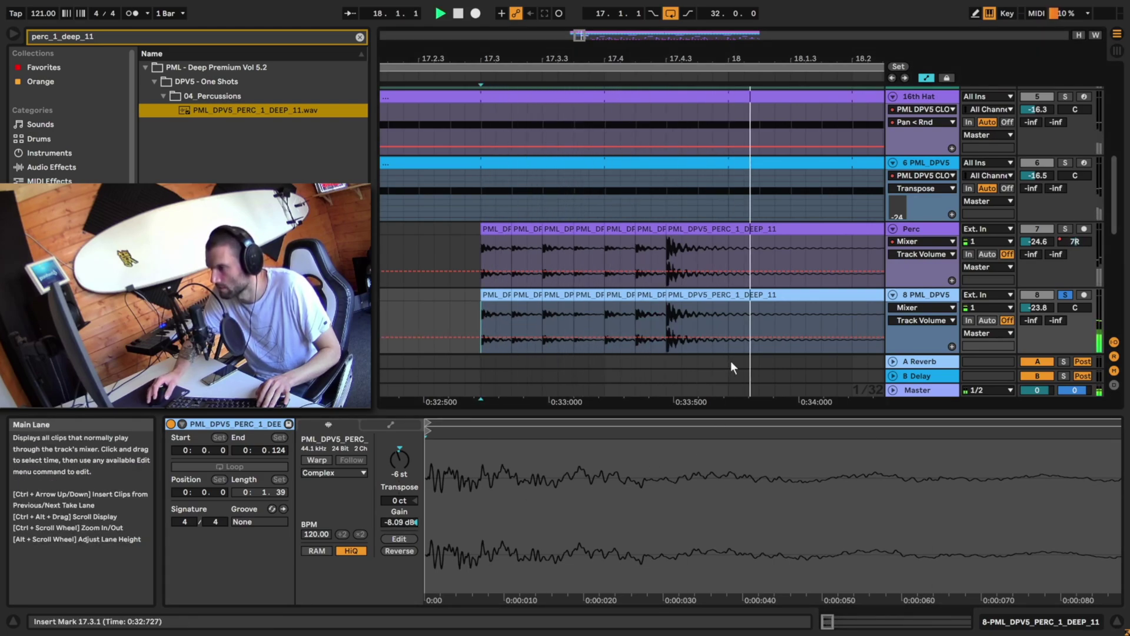
key(space)
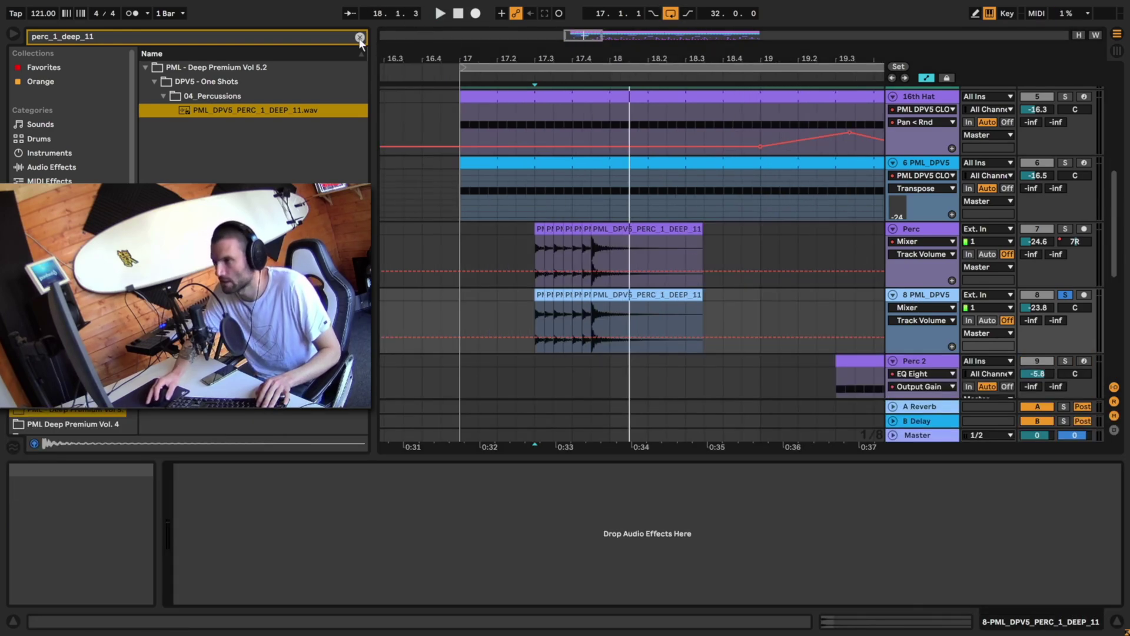
Add Hybrid Reverb to the new percussion track, set its Dry/Wet to 60 % and play the fill back.
click(361, 37)
text(hybrid)
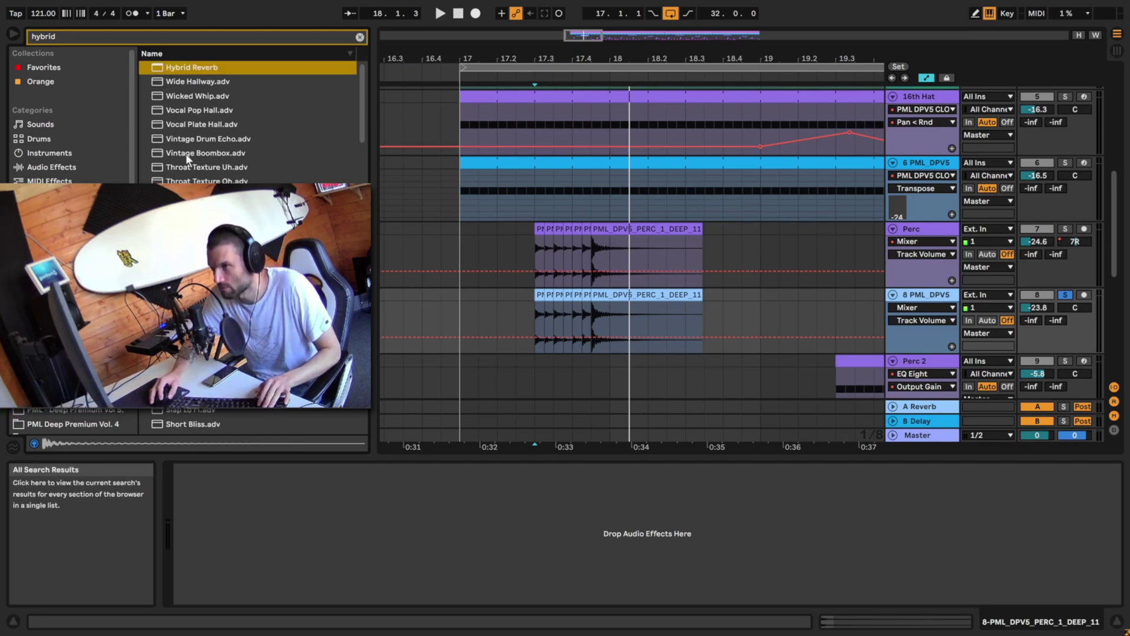
double_click(192, 67)
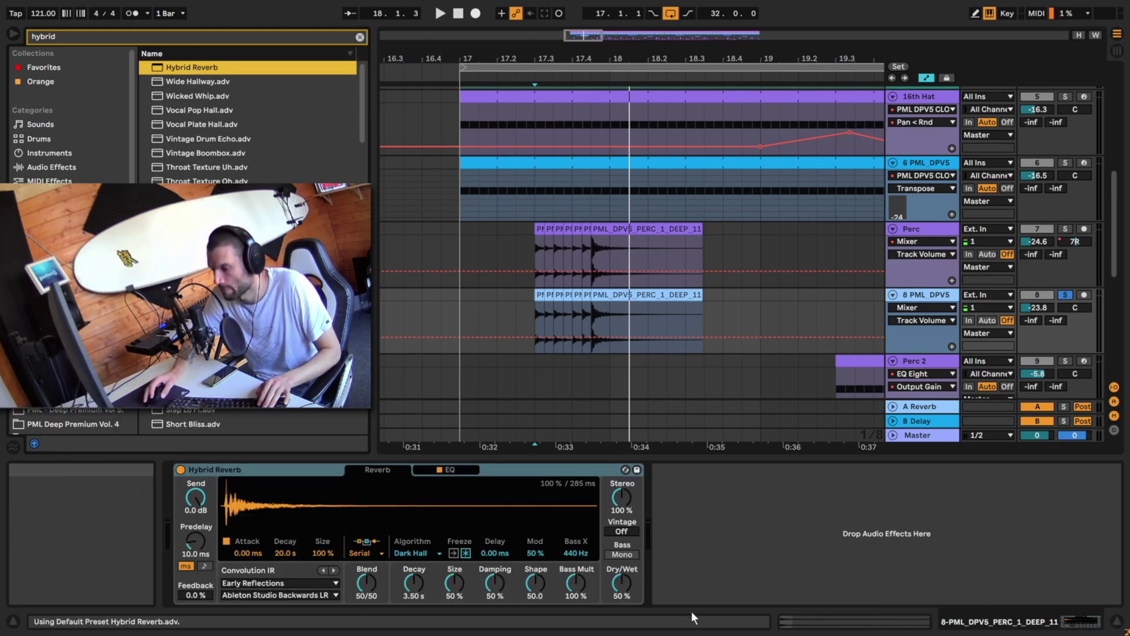
drag(619, 584, 619, 574)
key(space)
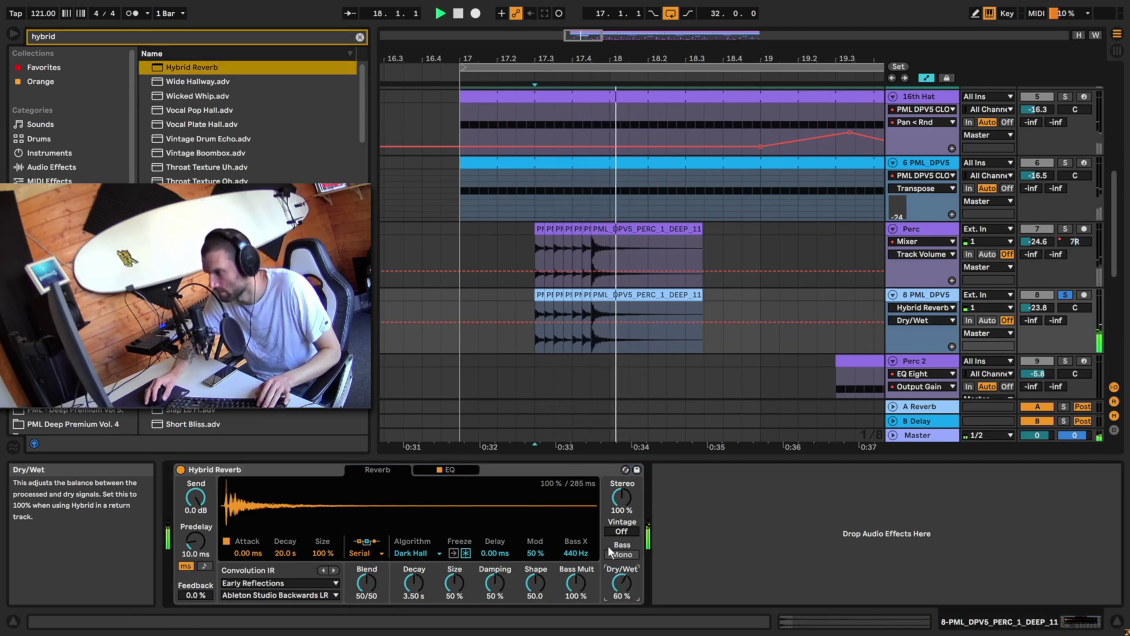
key(space)
In the Hybrid Reverb's EQ, set the low cut to 199 Hz with an 18 dB slope while auditioning the fill.
click(449, 469)
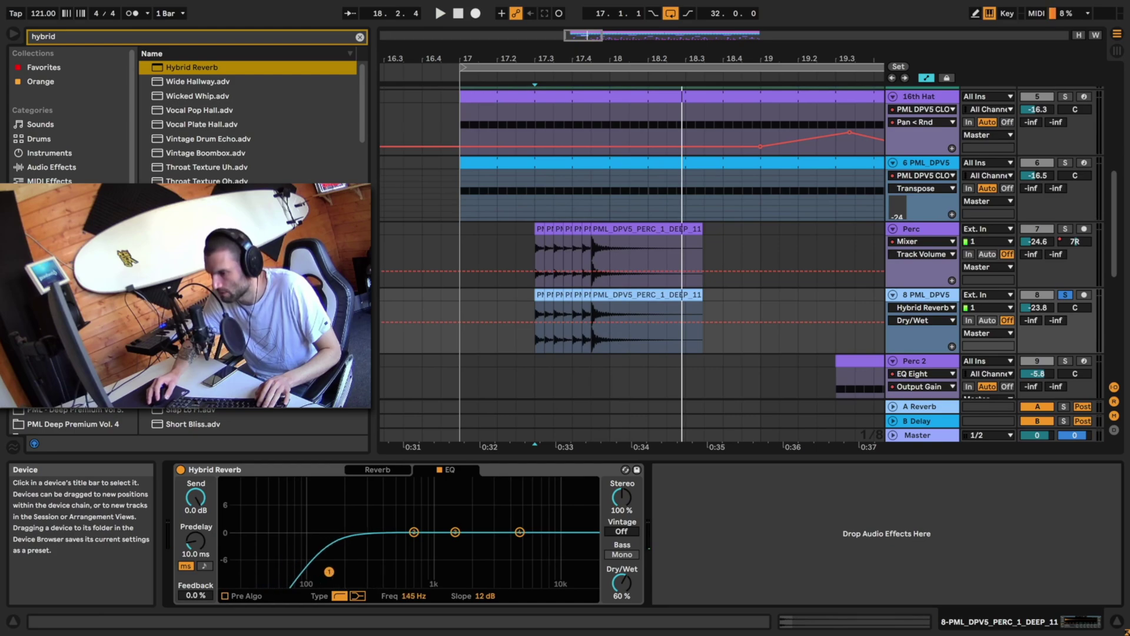
key(space)
drag(329, 572, 346, 561)
key(space)
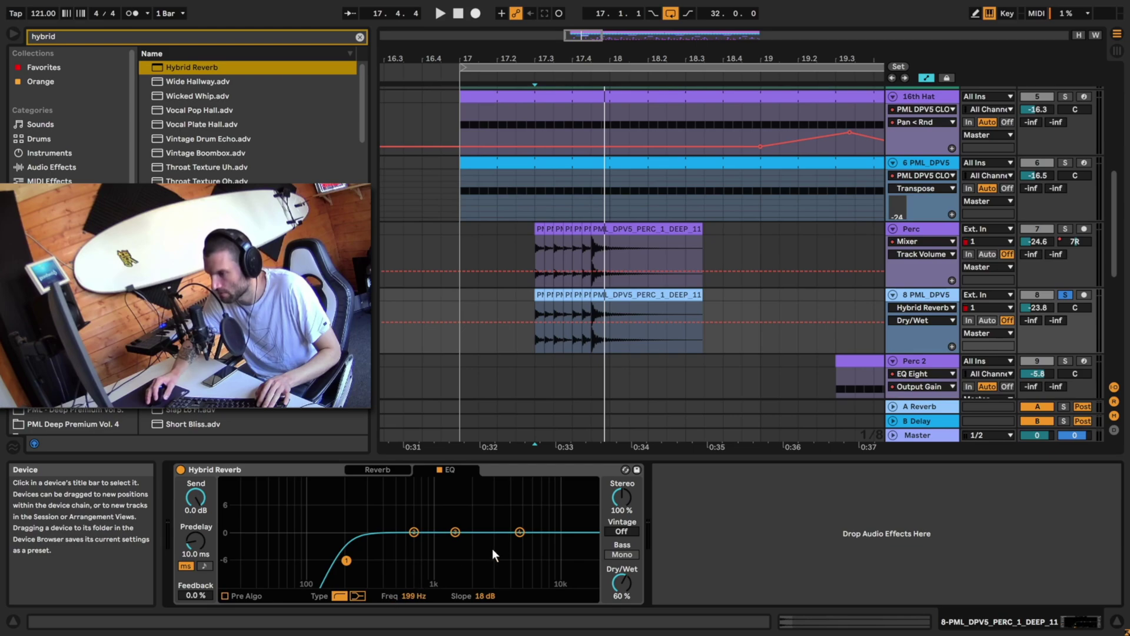
Switch the reverb EQ's high band to a cut filter at 1.04 kHz with a 36 dB slope and audition it.
click(519, 532)
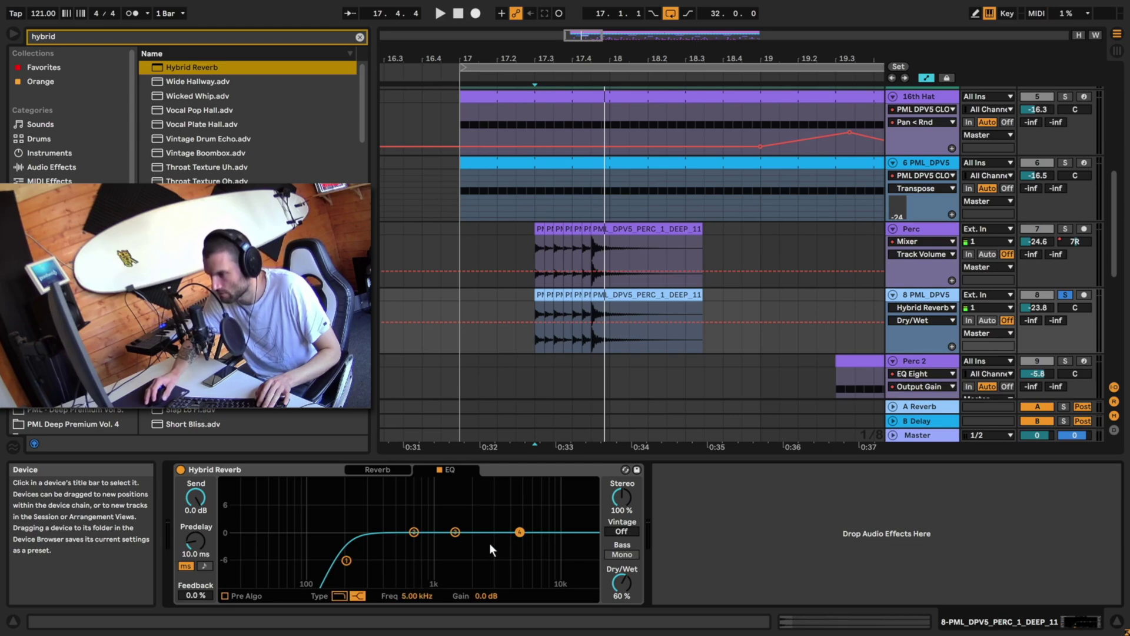
click(339, 595)
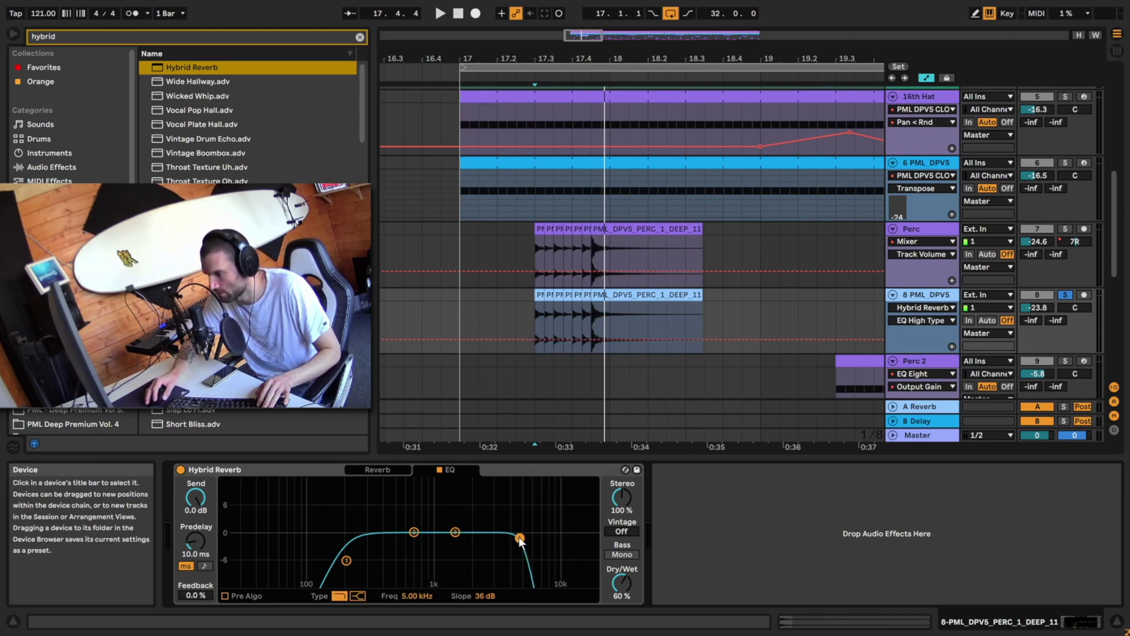
drag(515, 538, 460, 537)
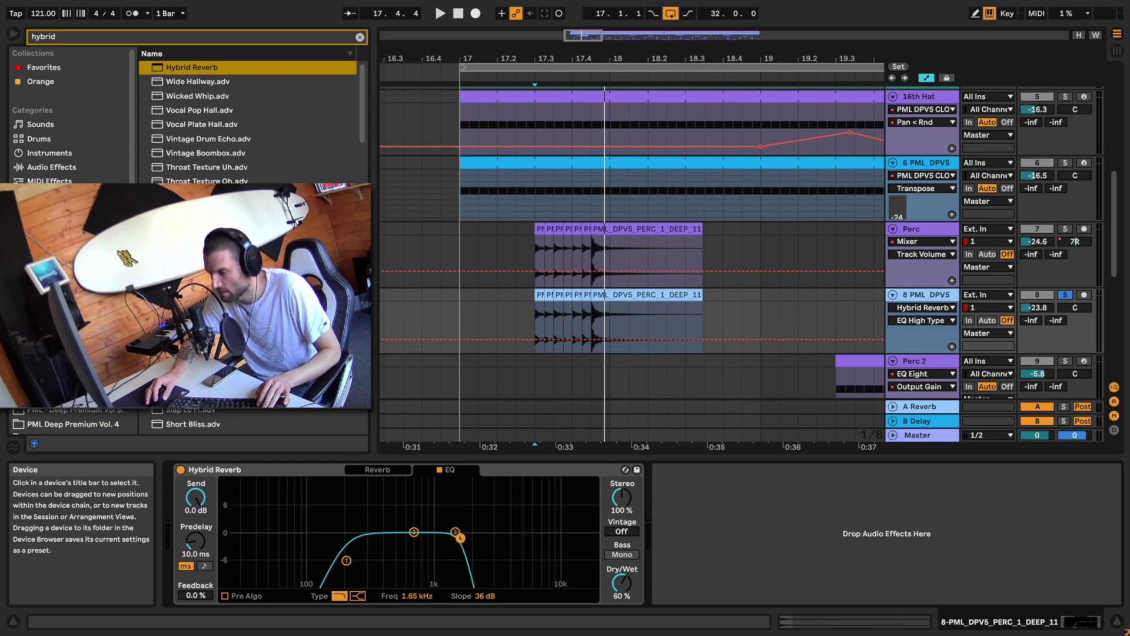
key(space)
key(space)
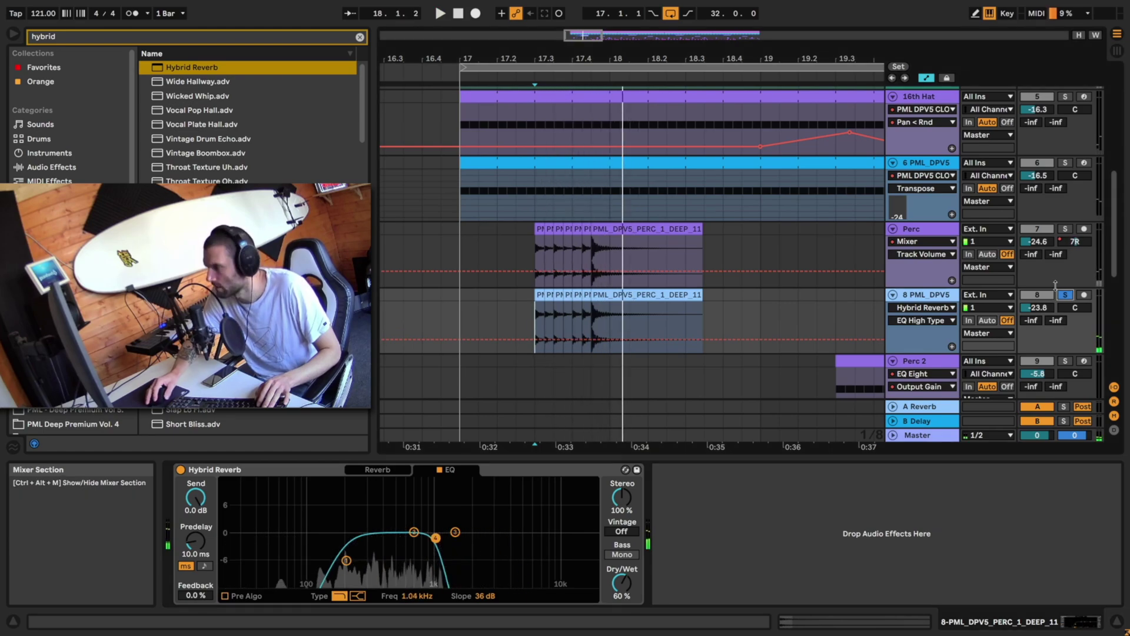
Draw panning automation on the new track following the Perc curve: 28R before the fill, a left dip at 17.4.1, centre by the long hit; play it.
click(1074, 241)
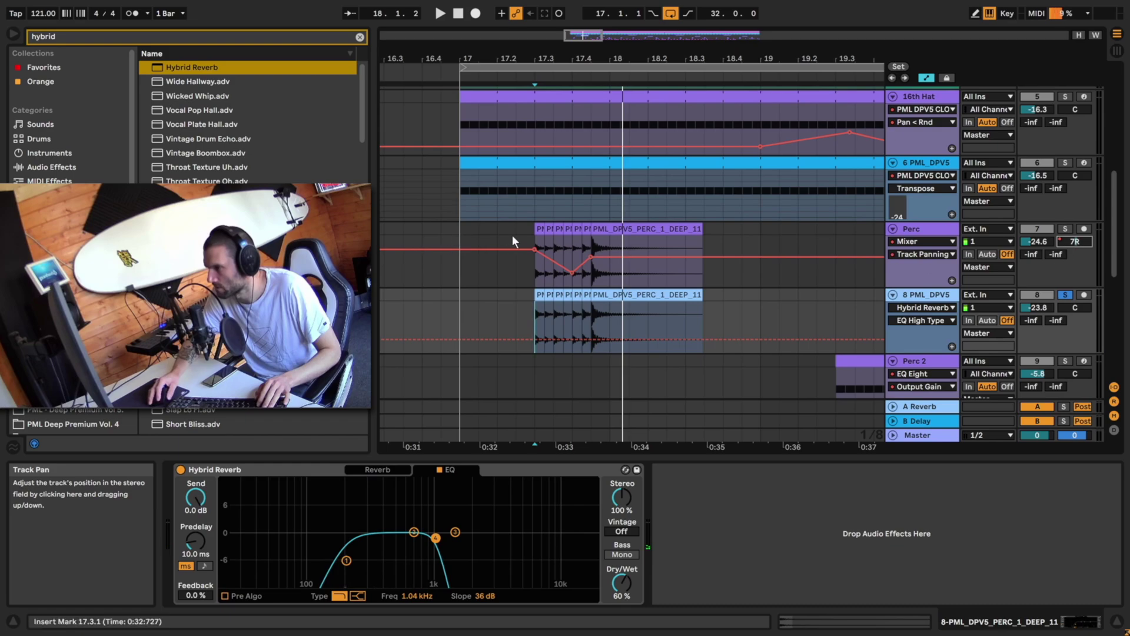
click(1074, 309)
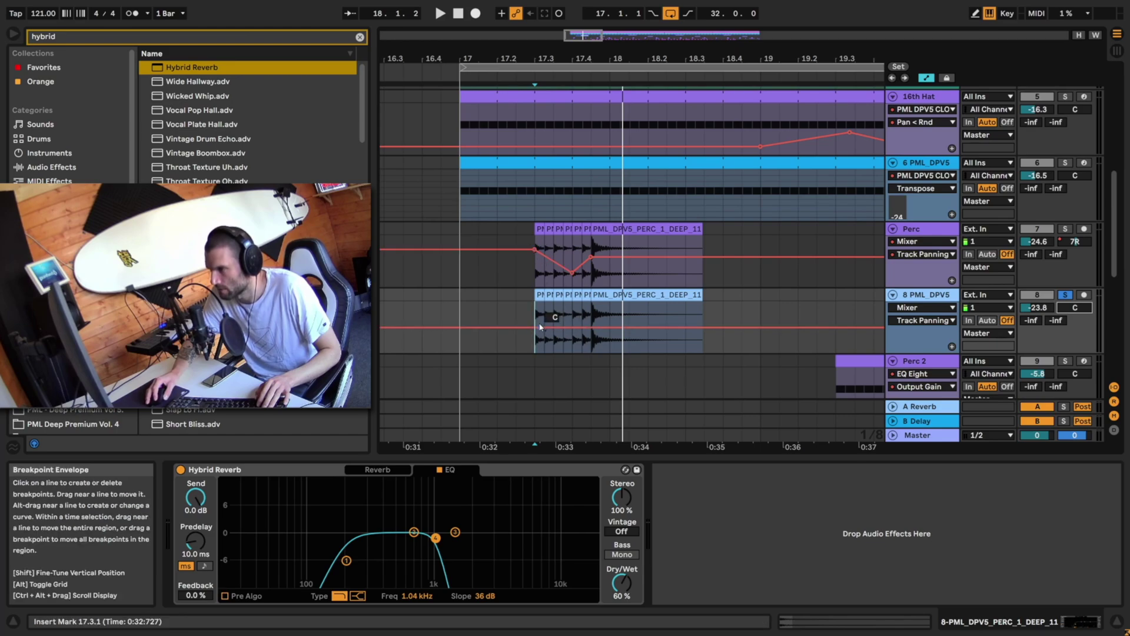
drag(534, 329, 592, 323)
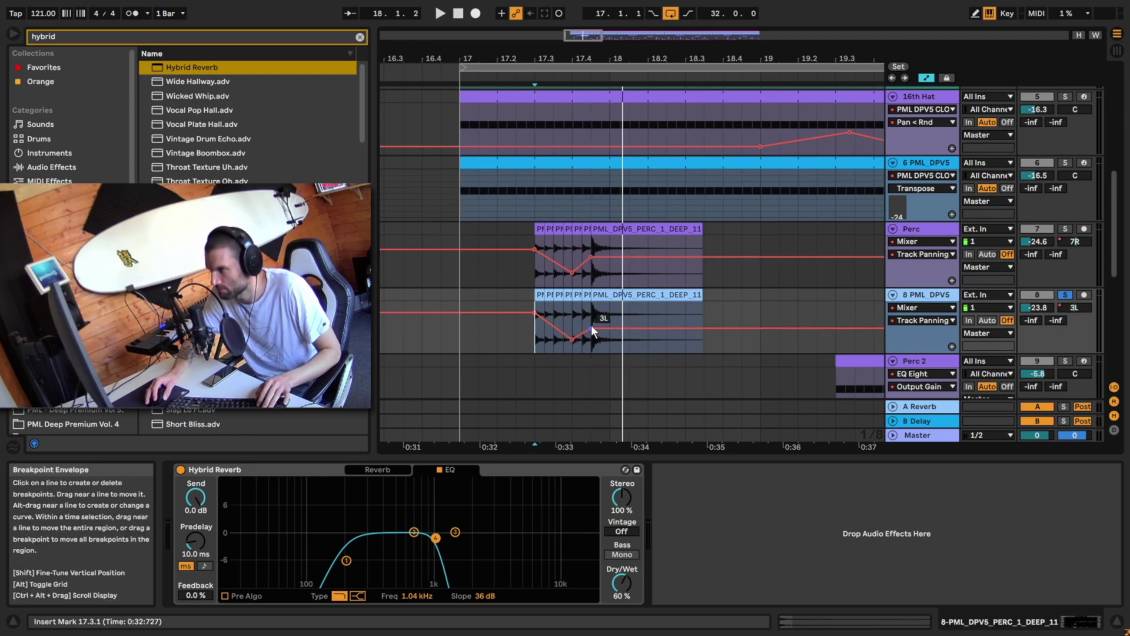
drag(591, 328, 591, 326)
click(456, 340)
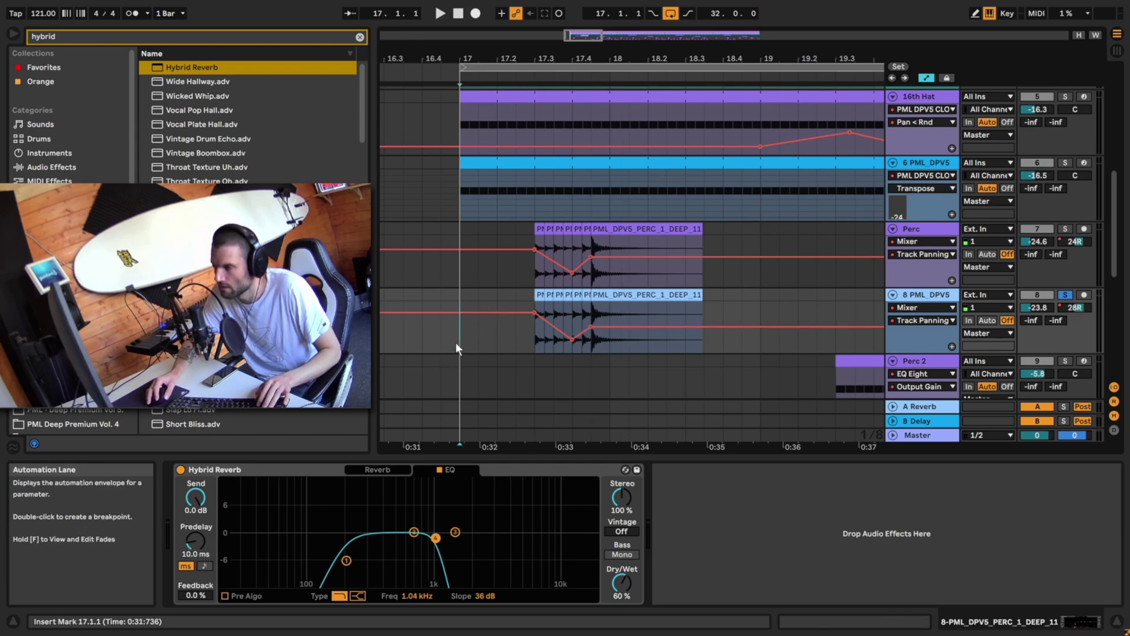
key(space)
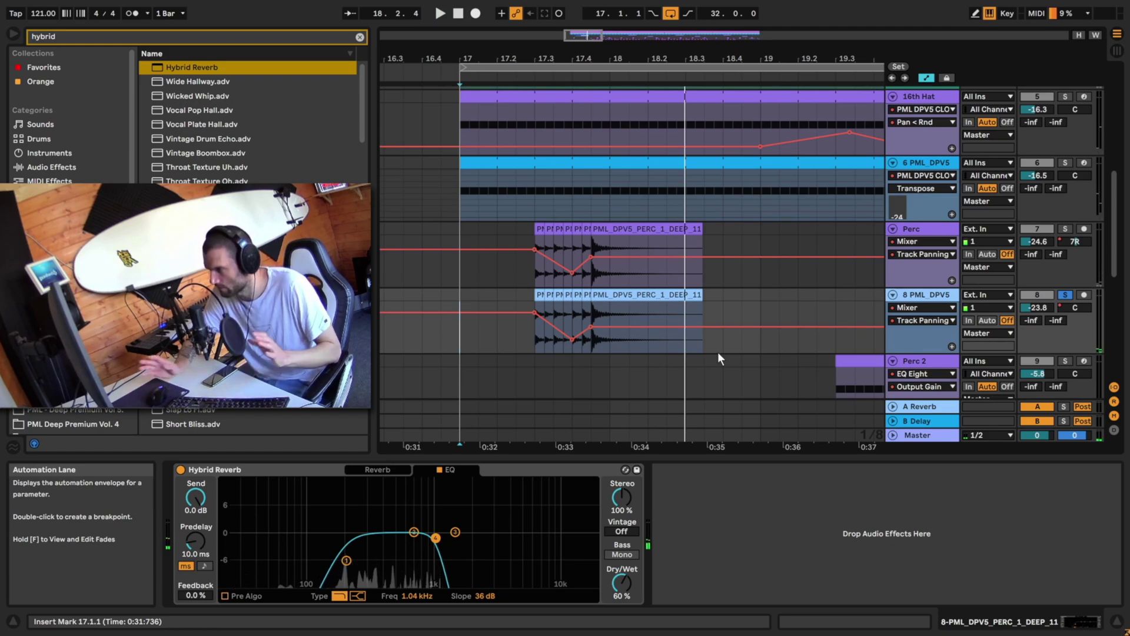
Duplicate the four-bar section of the new percussion track from bar 17 three times, filling it up to bar 33.
drag(576, 40, 575, 25)
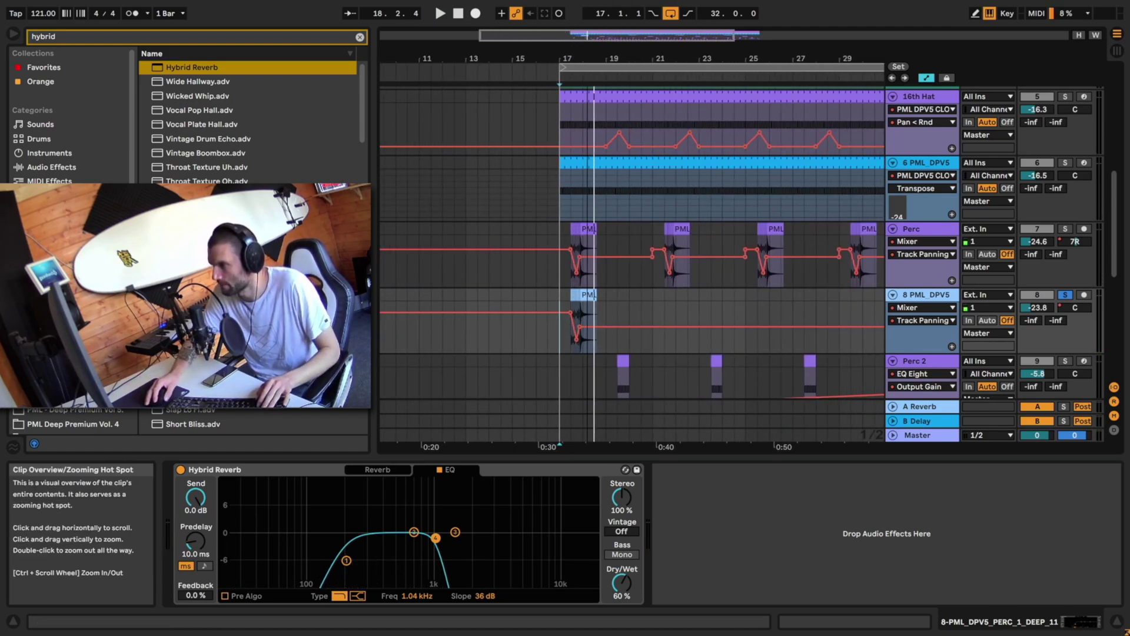
drag(560, 290, 653, 299)
key(ctrl+d)
key(ctrl+d)
key(ctrl+d)
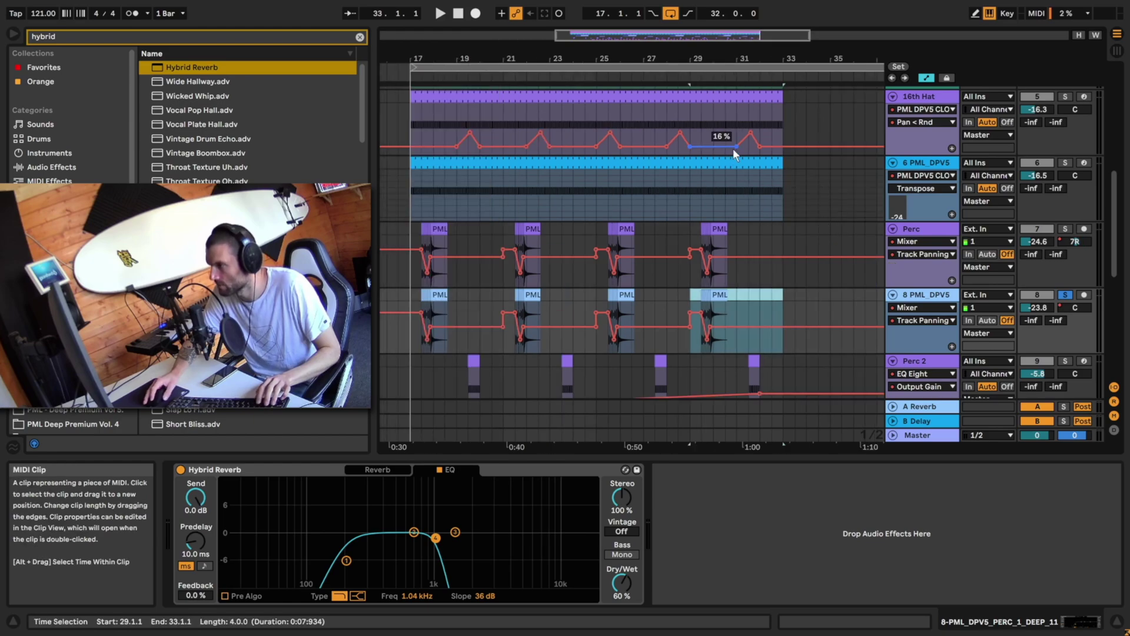
click(408, 340)
Solo the Perc 2 track, audition its first clip and examine the sample and control settings of its TOM_22 sampler.
scroll(418, 294, down, 5)
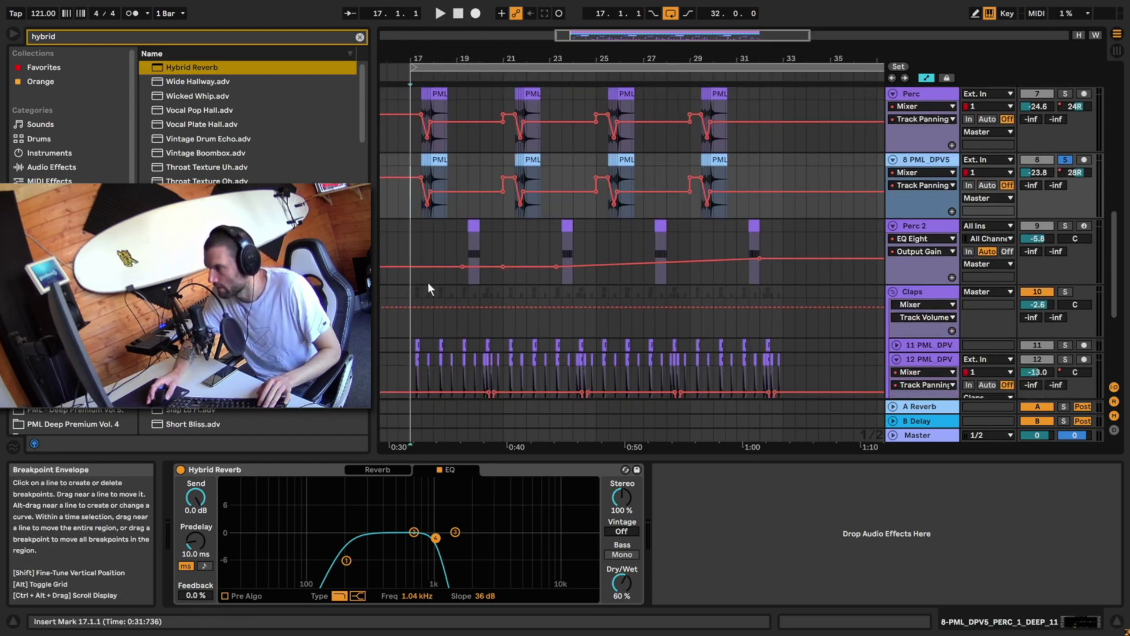
mouse_move(435, 58)
mouse_down()
mouse_move(435, 109)
mouse_move(435, 73)
mouse_up()
click(468, 160)
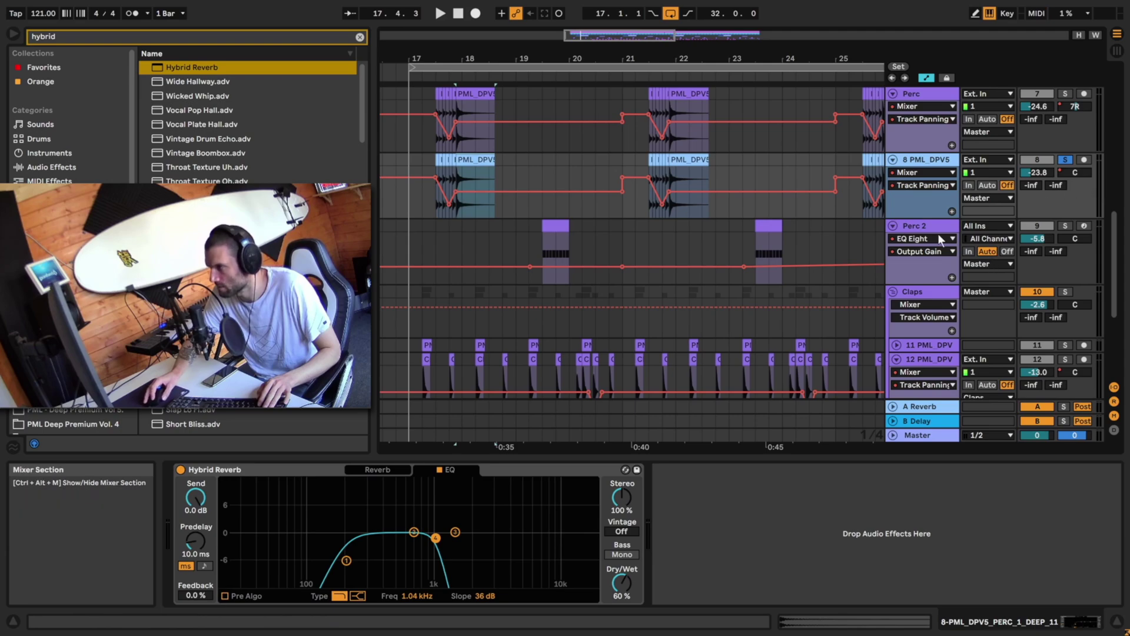
click(477, 160)
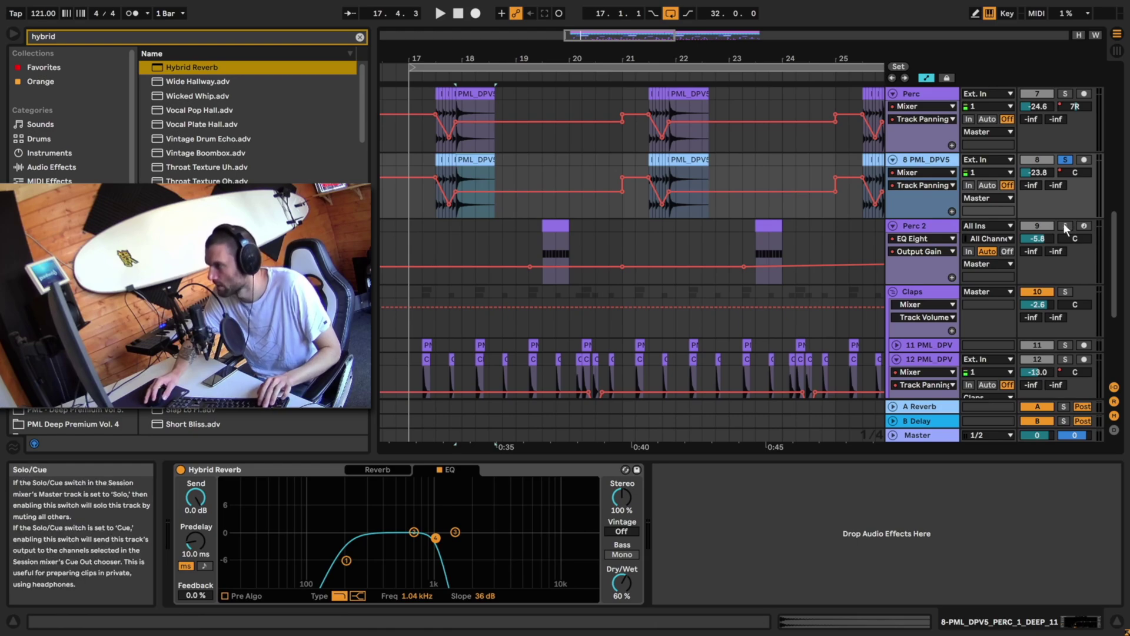
click(555, 253)
key(space)
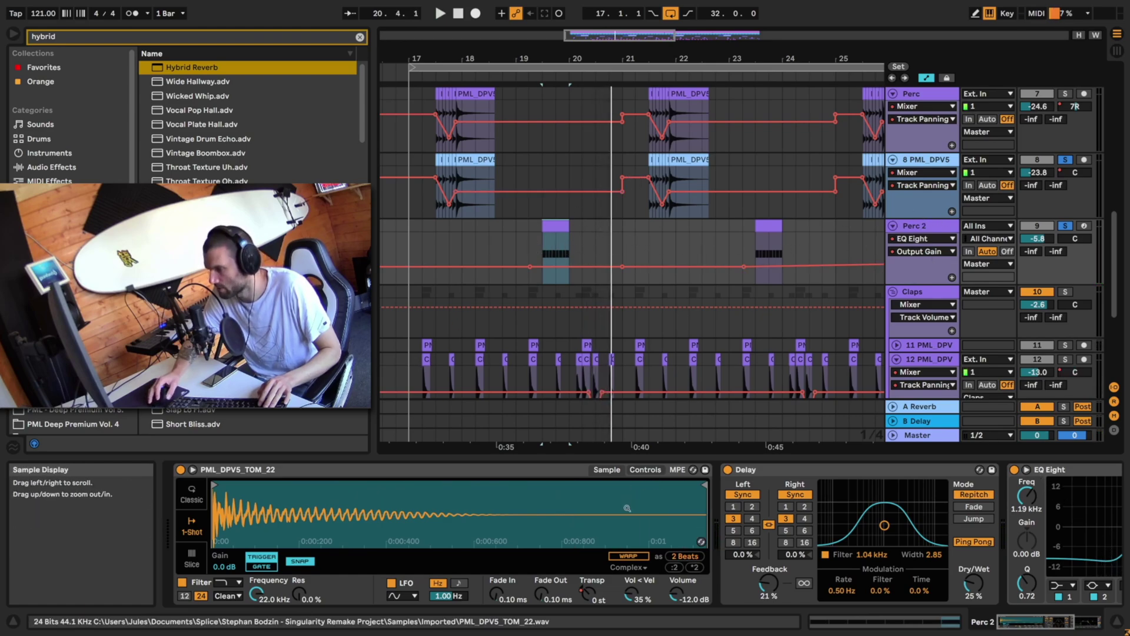
click(644, 470)
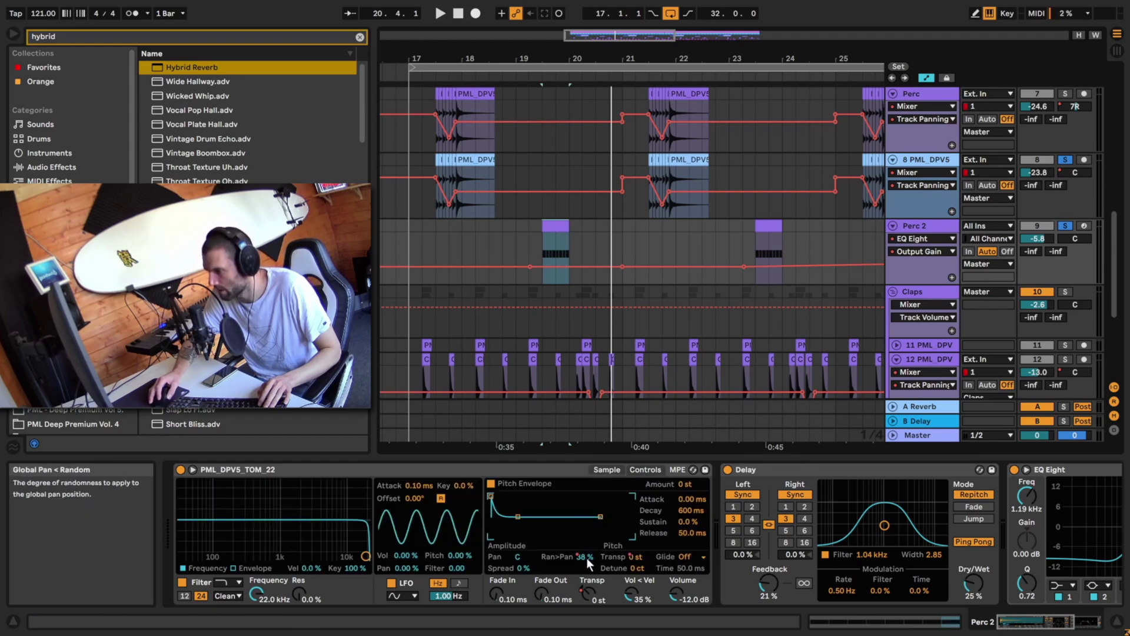
click(607, 469)
Insert a MIDI track below Perc 2 and create an empty MIDI clip on it from 19.3.1 to 20.1.1.
click(919, 225)
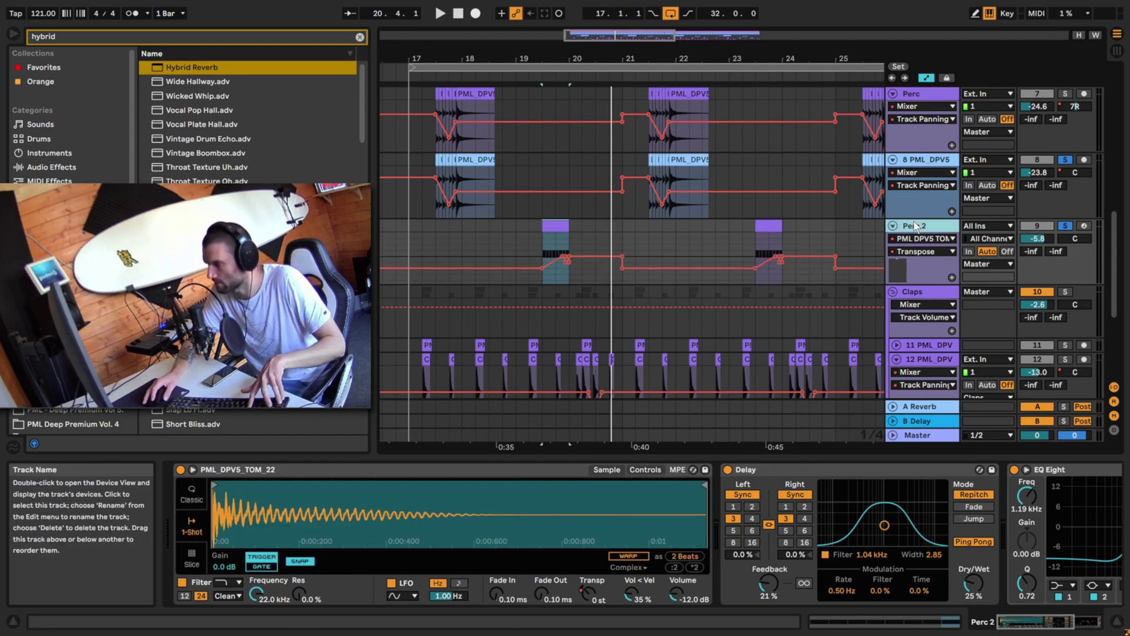
key(ctrl+shift+t)
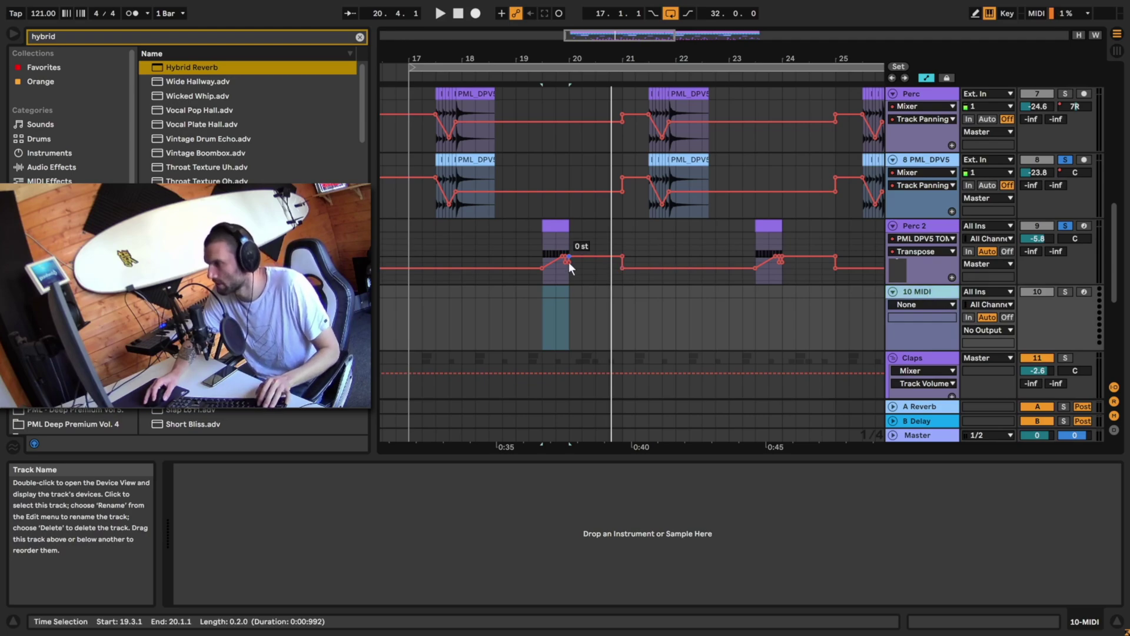
click(550, 300)
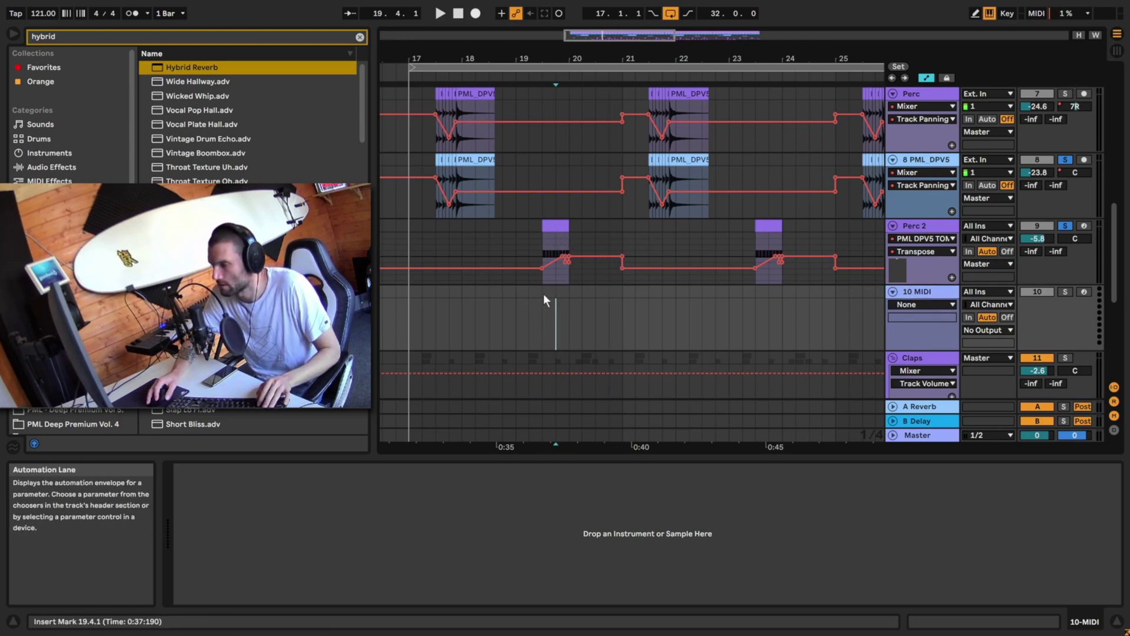
drag(543, 295, 566, 295)
key(ctrl+shift+m)
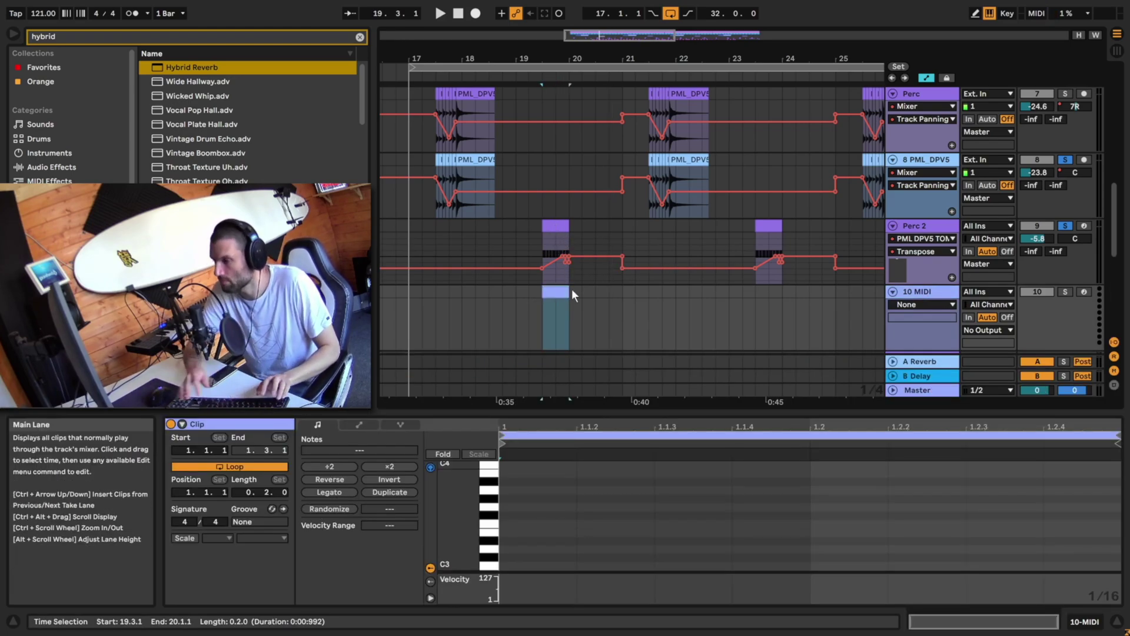
Fill the new MIDI clip with eight consecutive 1/16 notes on C3 by duplicating the first note.
double_click(535, 565)
key(ctrl+d)
key(ctrl+d)
key(ctrl+d)
key(ctrl+d)
key(ctrl+d)
key(ctrl+d)
key(ctrl+d)
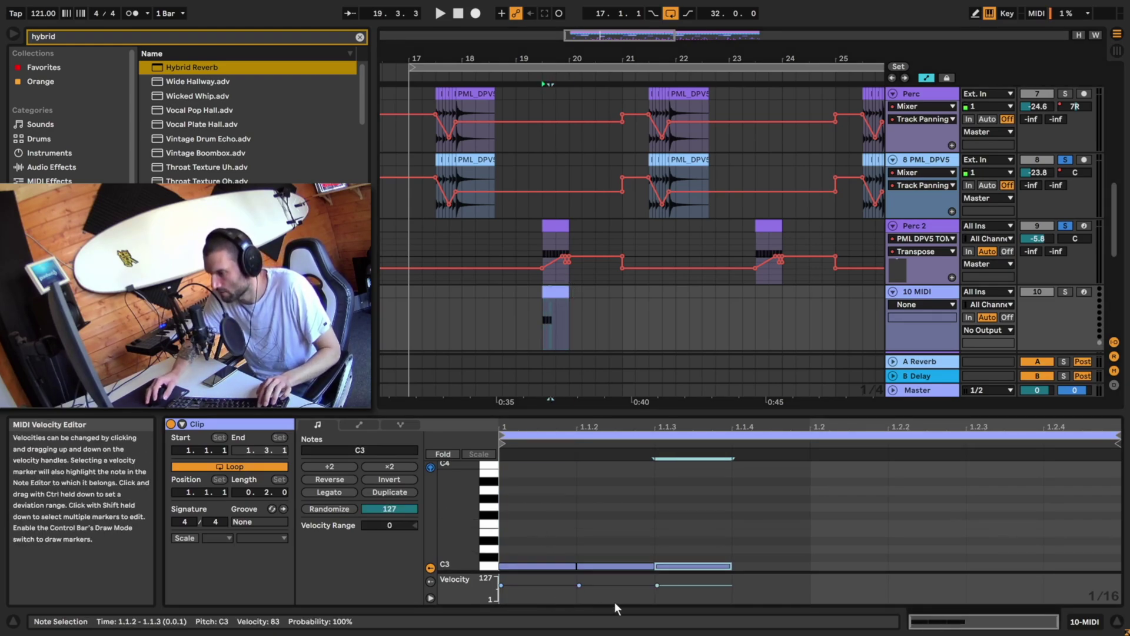
Search the user sample folders for "tom 22" and load PML_DPV5_TOM_22.wav onto the new MIDI track.
click(926, 291)
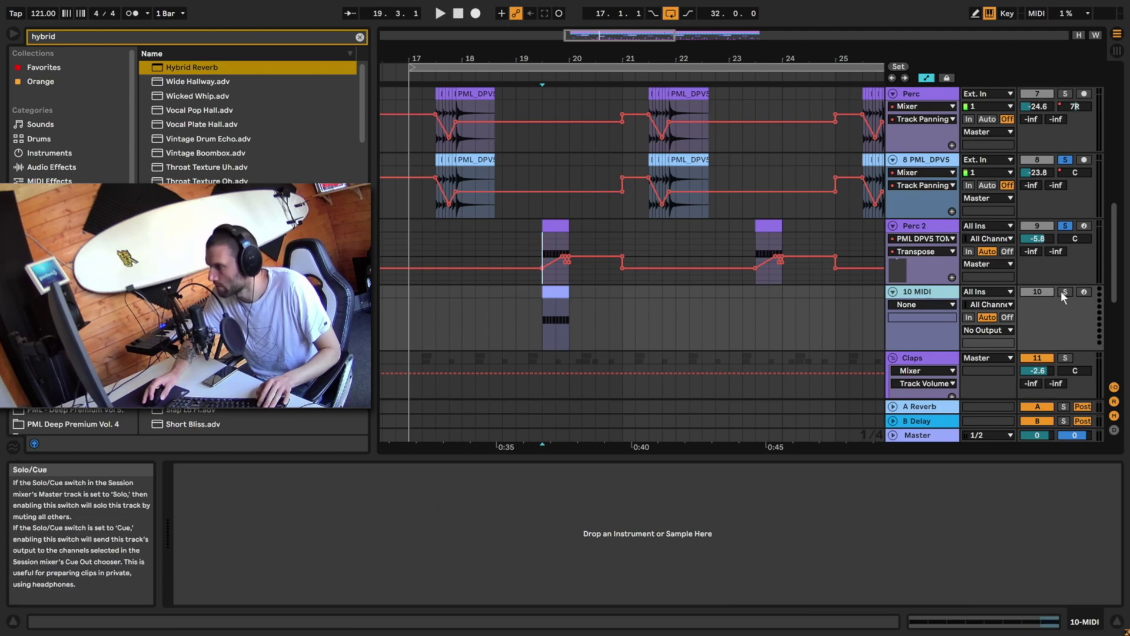
scroll(76, 347, down, 3)
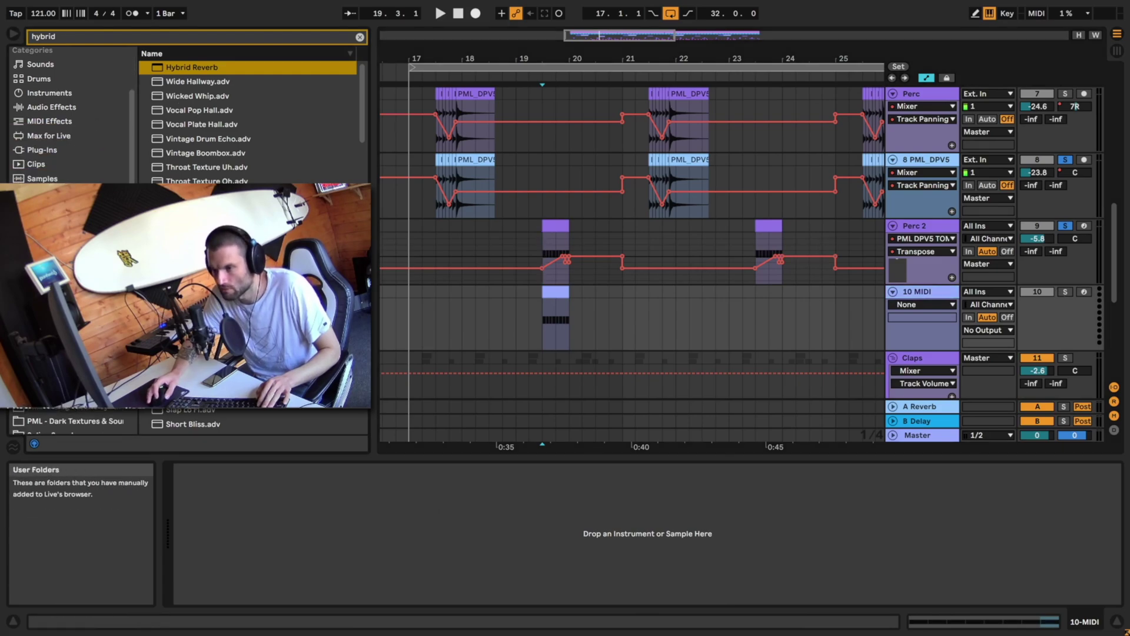
click(77, 350)
click(361, 38)
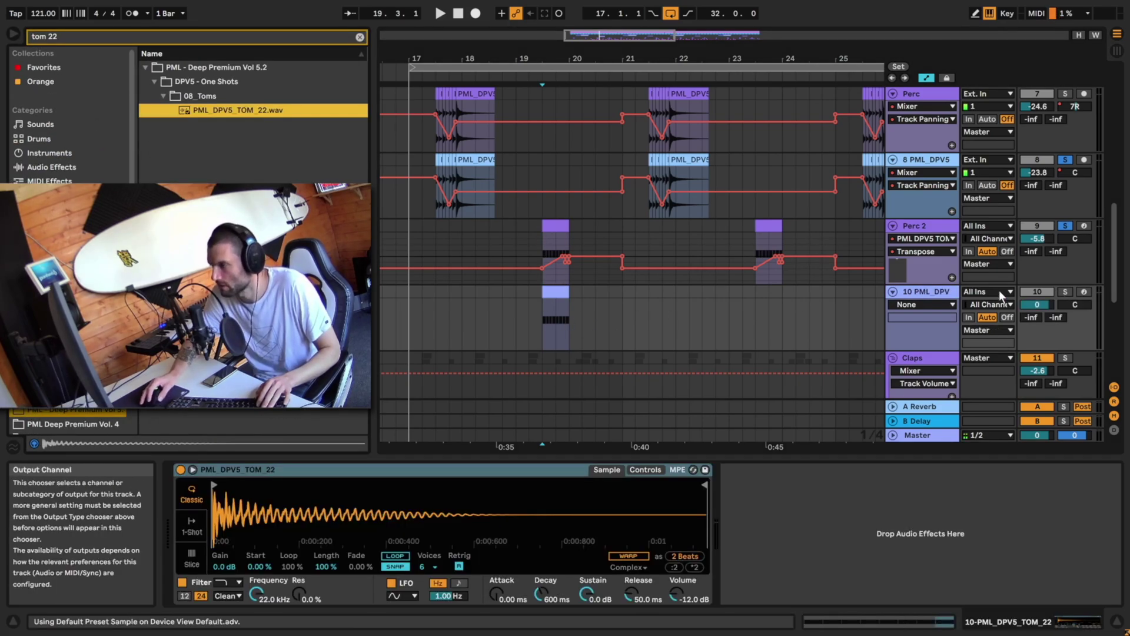
Solo the new tom track and audition its MIDI clip from 19.3.1.
click(1066, 292)
key(space)
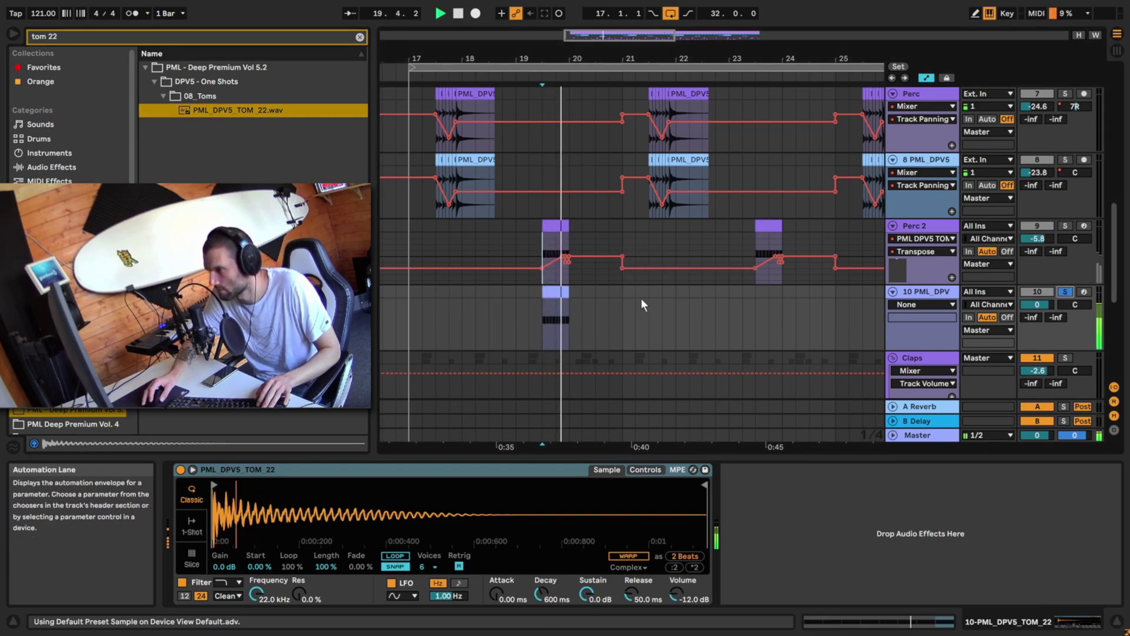
key(space)
Set the new track's TOM_22 sampler to 1-Shot playback mode and audition the clip from 19.3.1.
drag(617, 35, 741, 137)
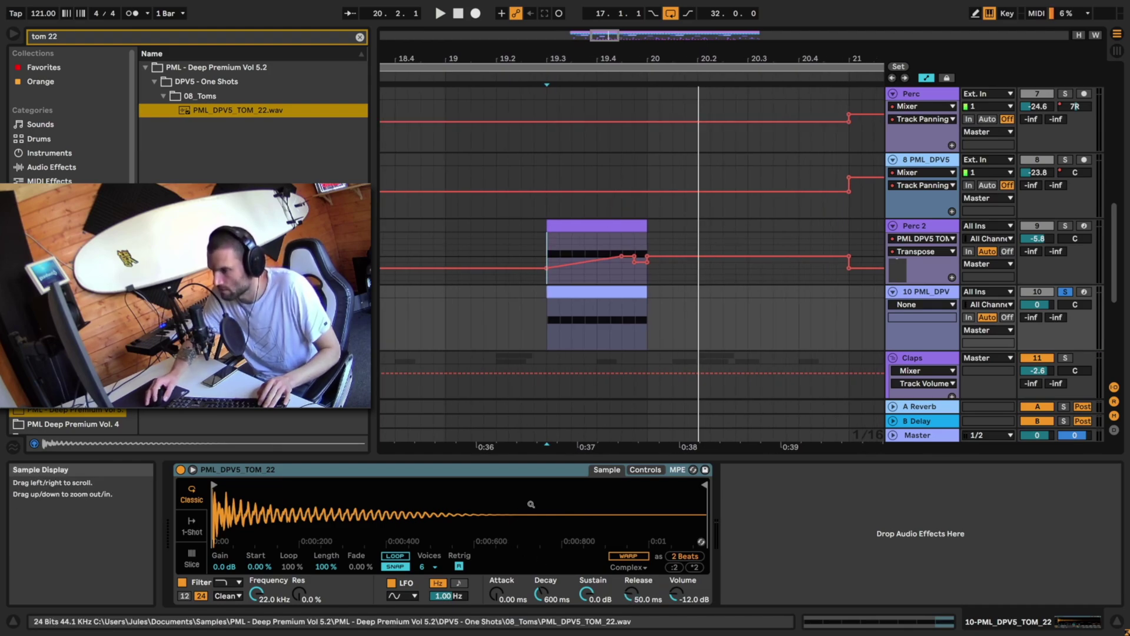
click(189, 524)
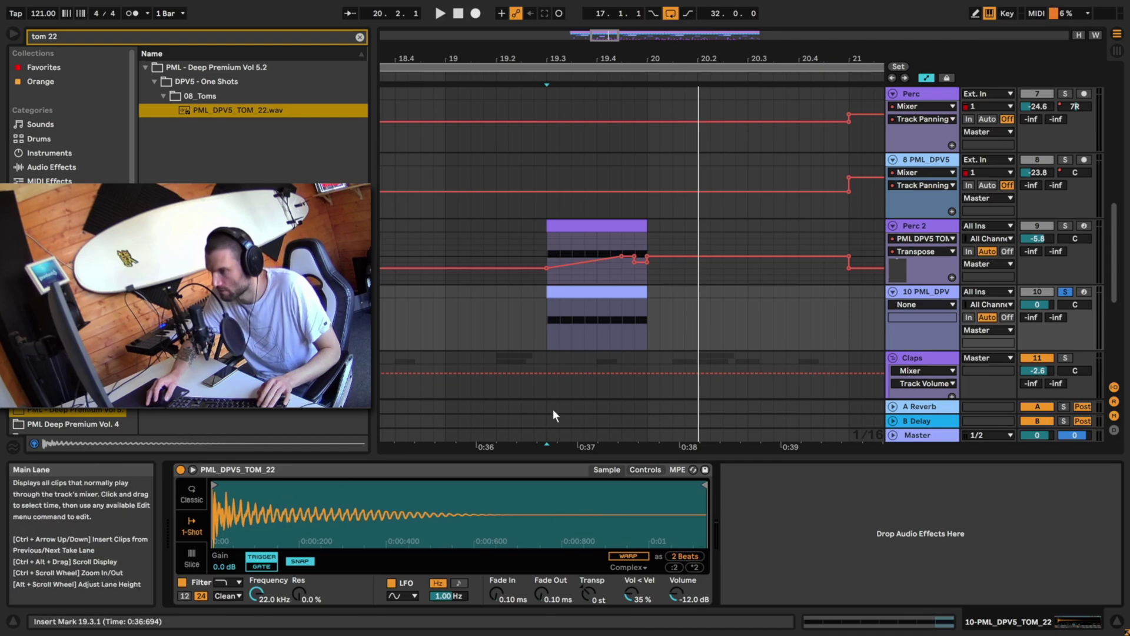
click(635, 320)
click(187, 494)
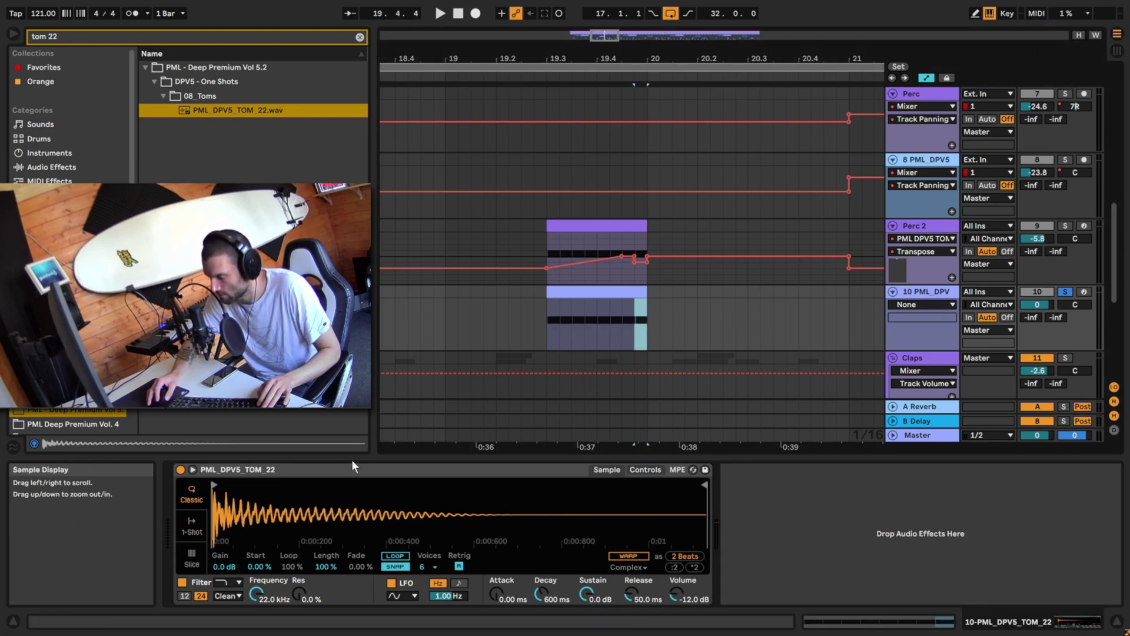
click(197, 530)
key(space)
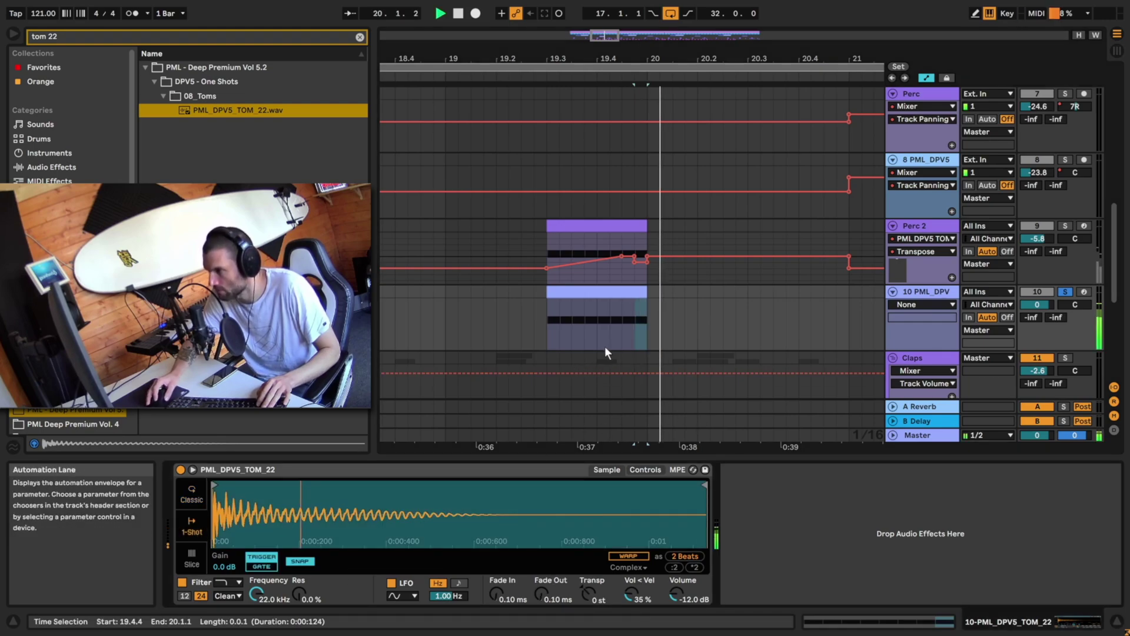
click(547, 319)
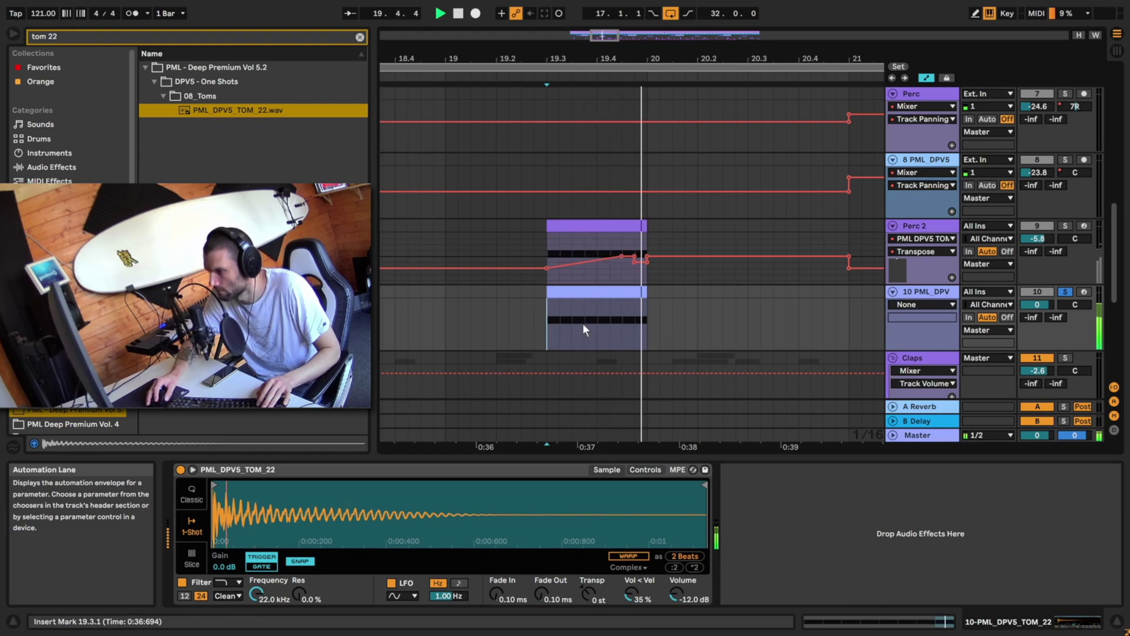
key(space)
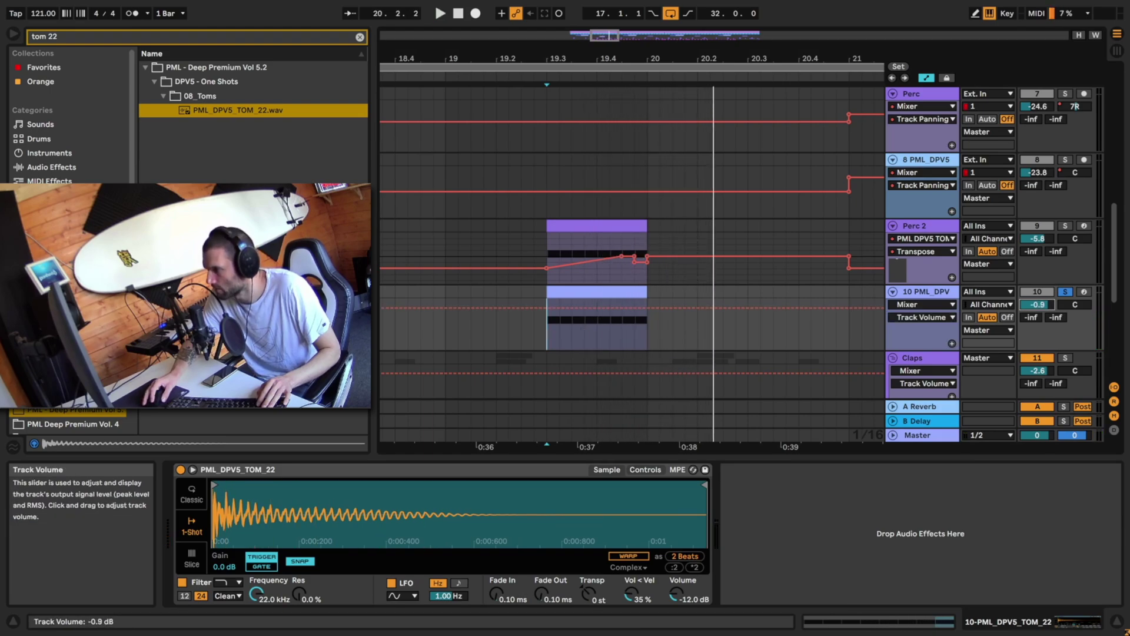
Lower the new tom track's volume to -5.4 dB and audition the clip at that level.
key(space)
drag(1038, 305, 1037, 314)
key(space)
key(space)
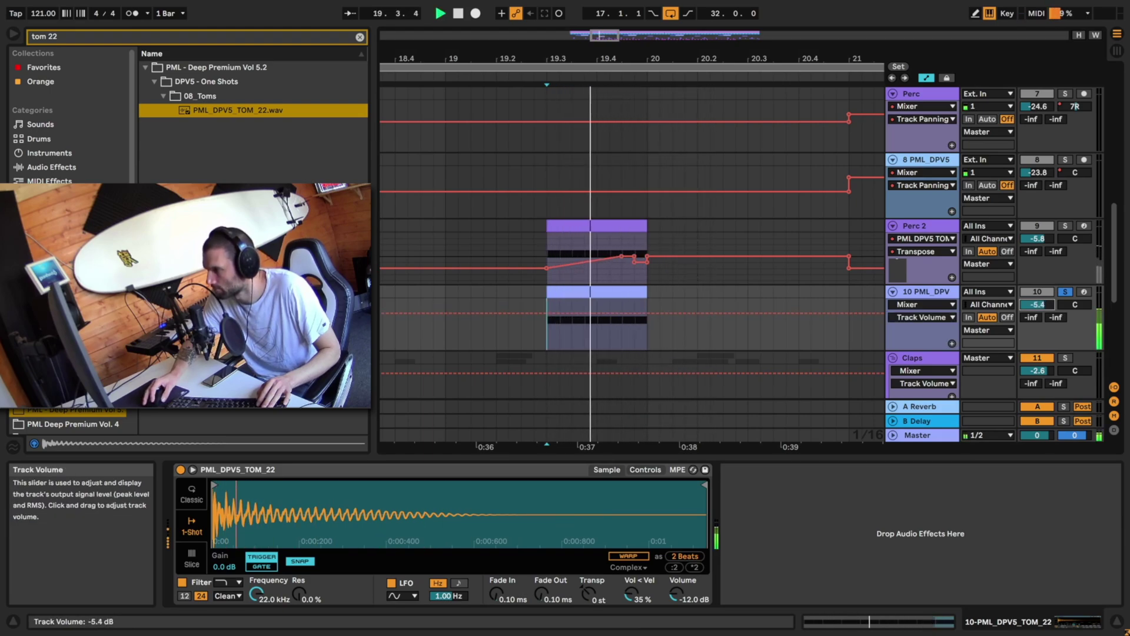
key(space)
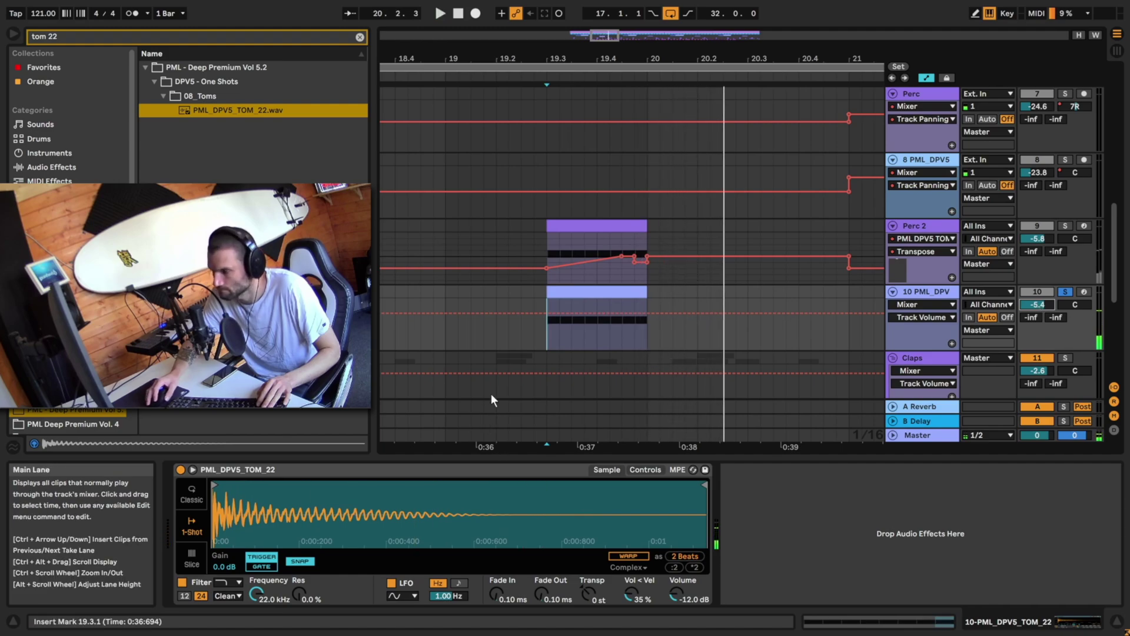
Examine the note velocities of the Perc 2 clip and compare them with the new tom clip's notes.
double_click(615, 292)
scroll(668, 548, down, 1)
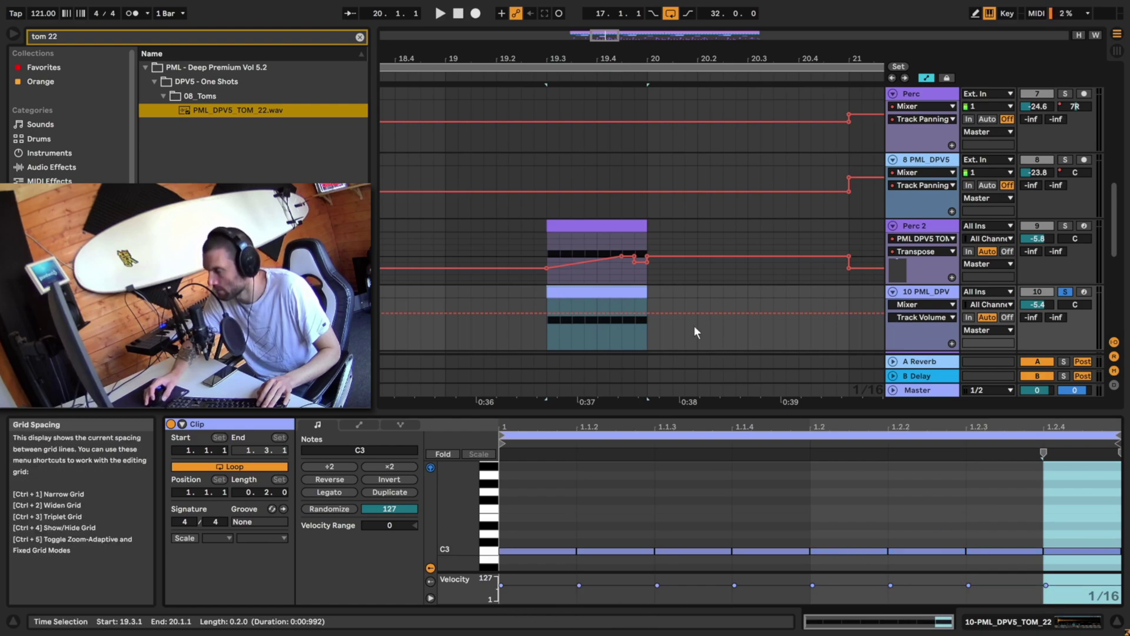
click(628, 226)
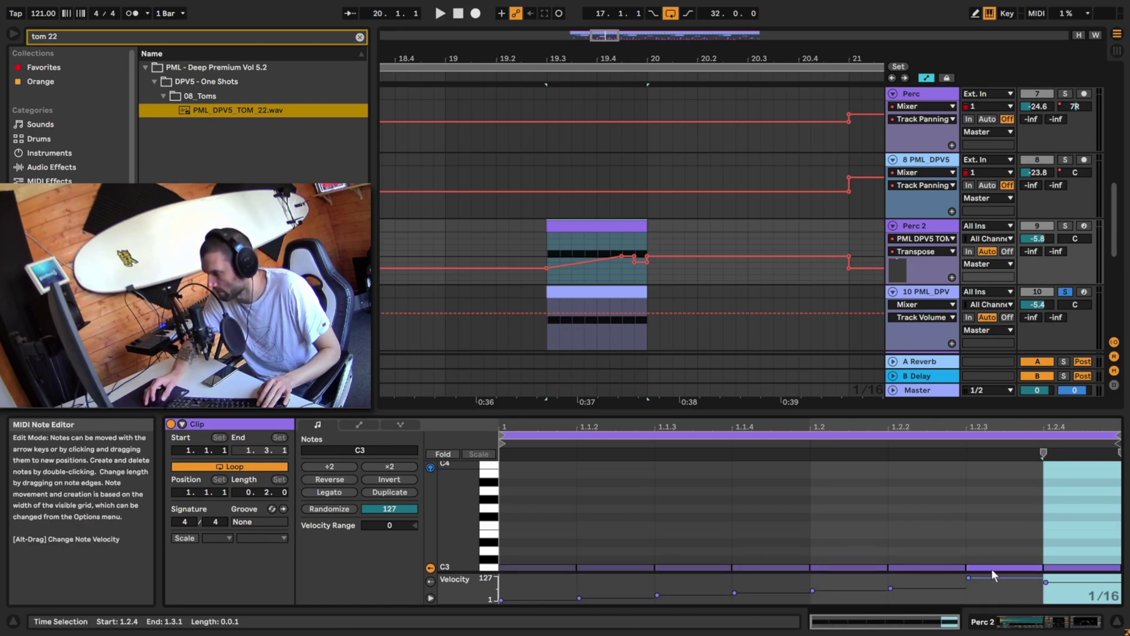
click(627, 303)
Draw a velocity ramp rising from minimum to 127 over the first seven tom notes, with the last note slightly lower, and audition it.
click(674, 558)
key(ctrl+a)
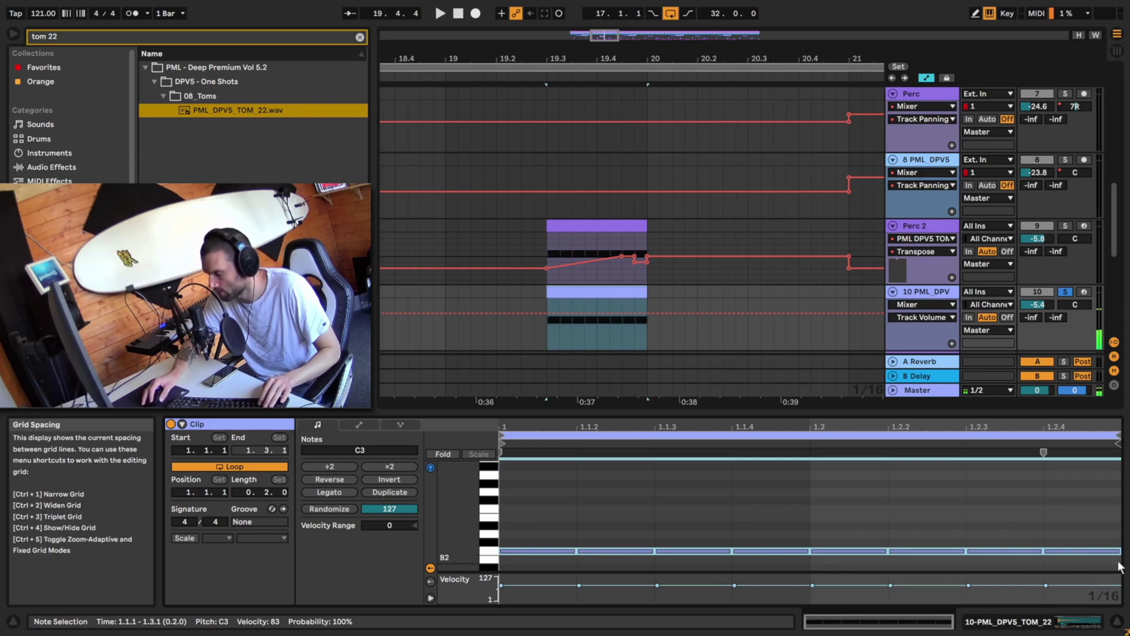
key(b)
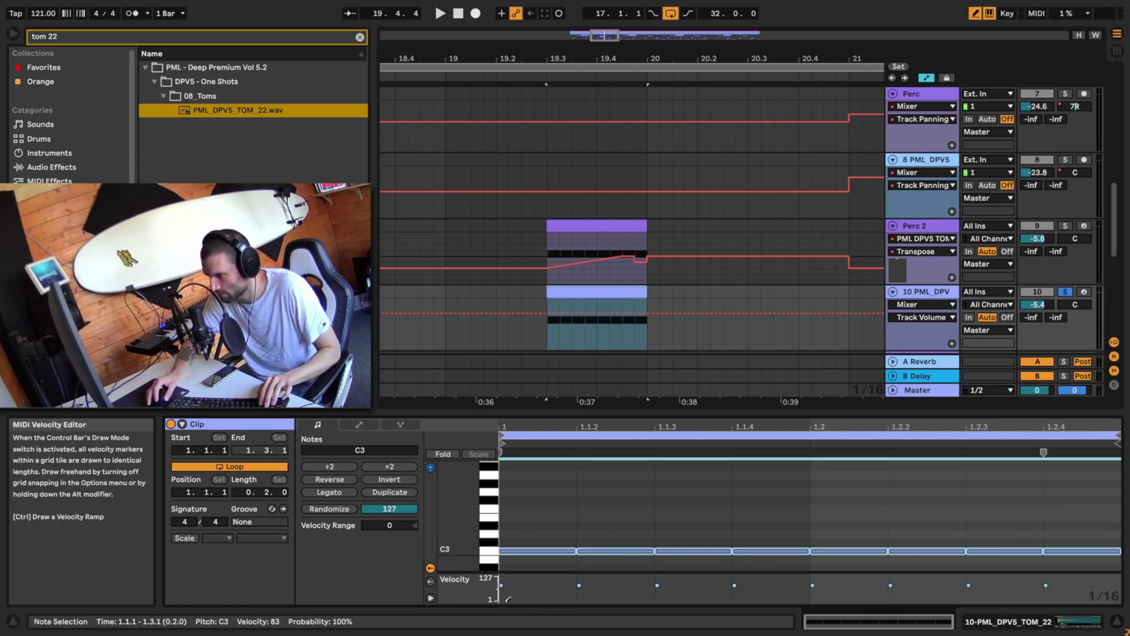
mouse_move(751, 593)
mouse_down()
mouse_move(1071, 589)
mouse_move(1060, 574)
mouse_up()
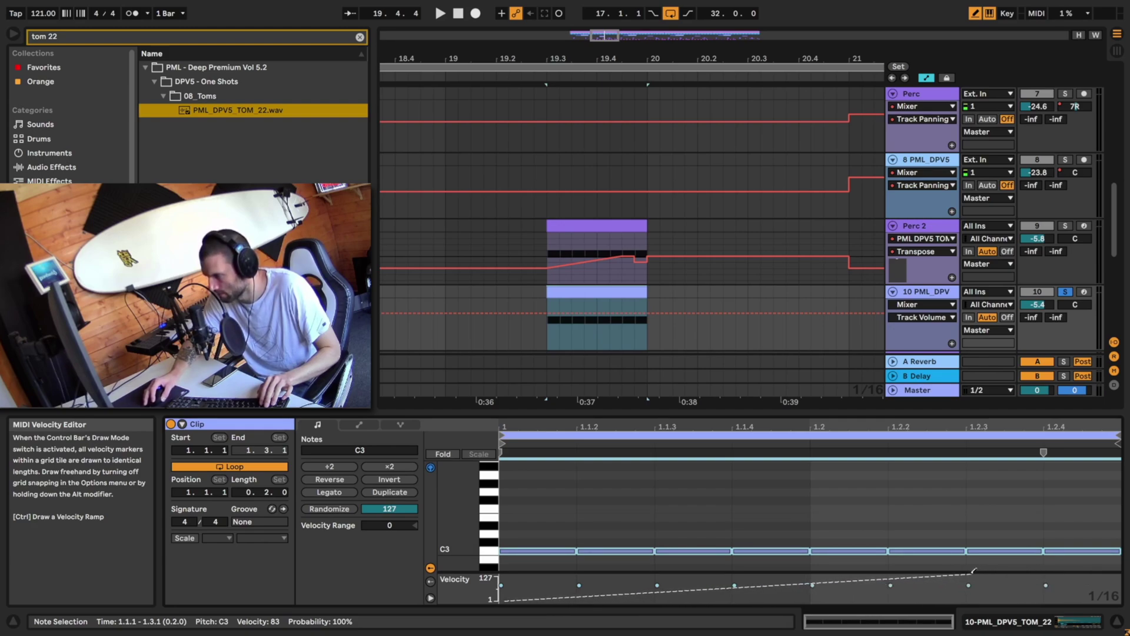
drag(974, 570, 974, 570)
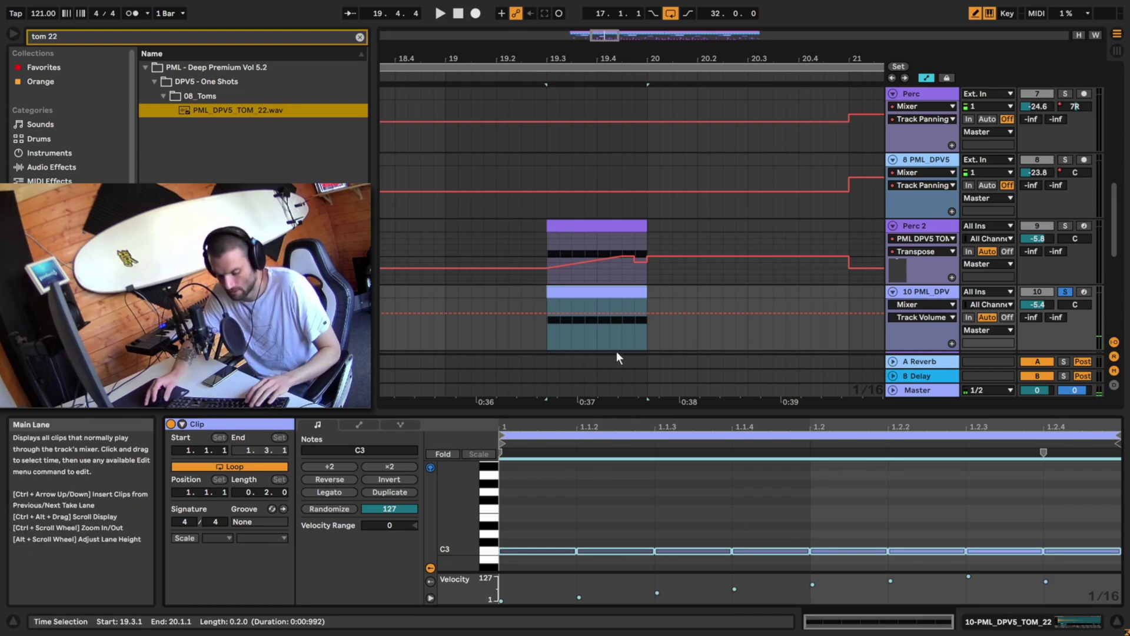
key(b)
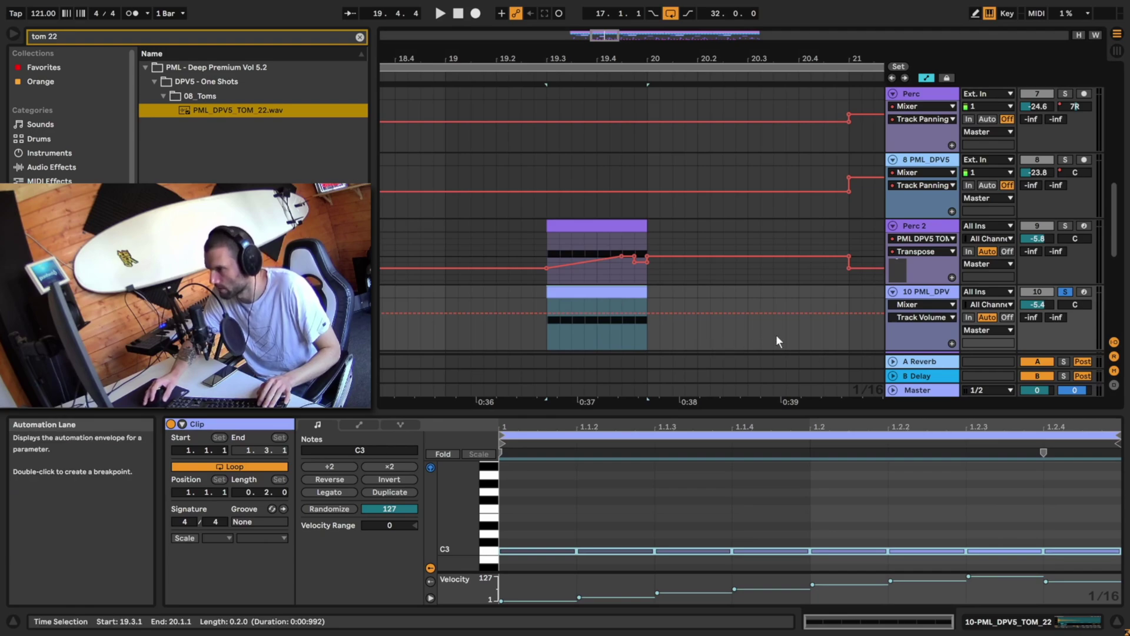
key(space)
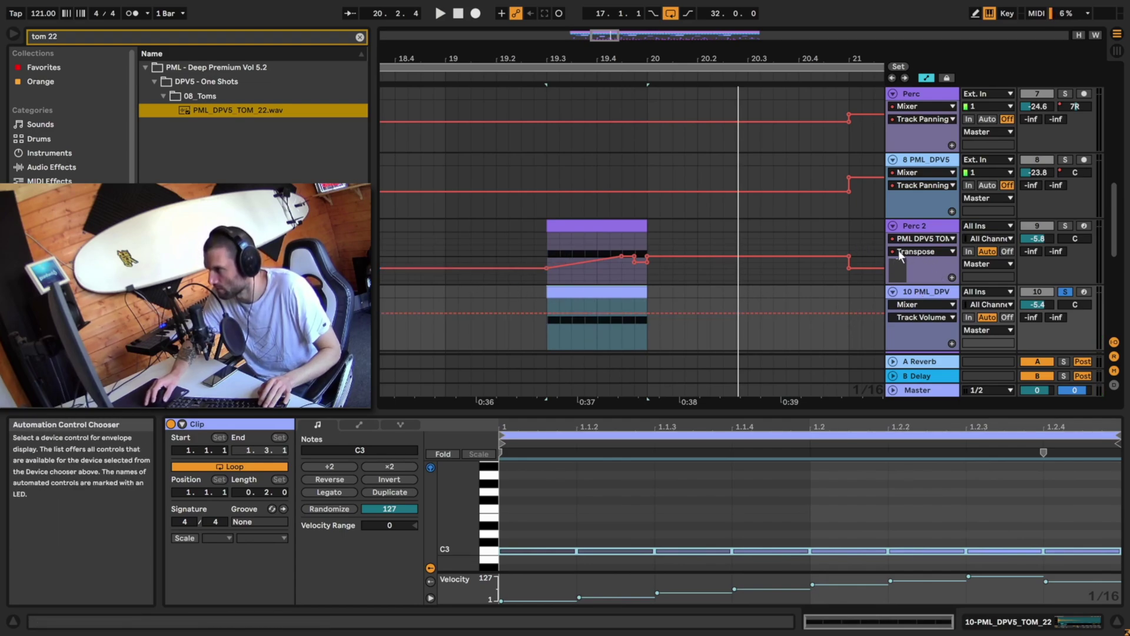
Automate the new sampler's Transpose with a ramp from -2 st at 19.3.1 up to 0 st at 19.4.3.
double_click(932, 293)
click(587, 593)
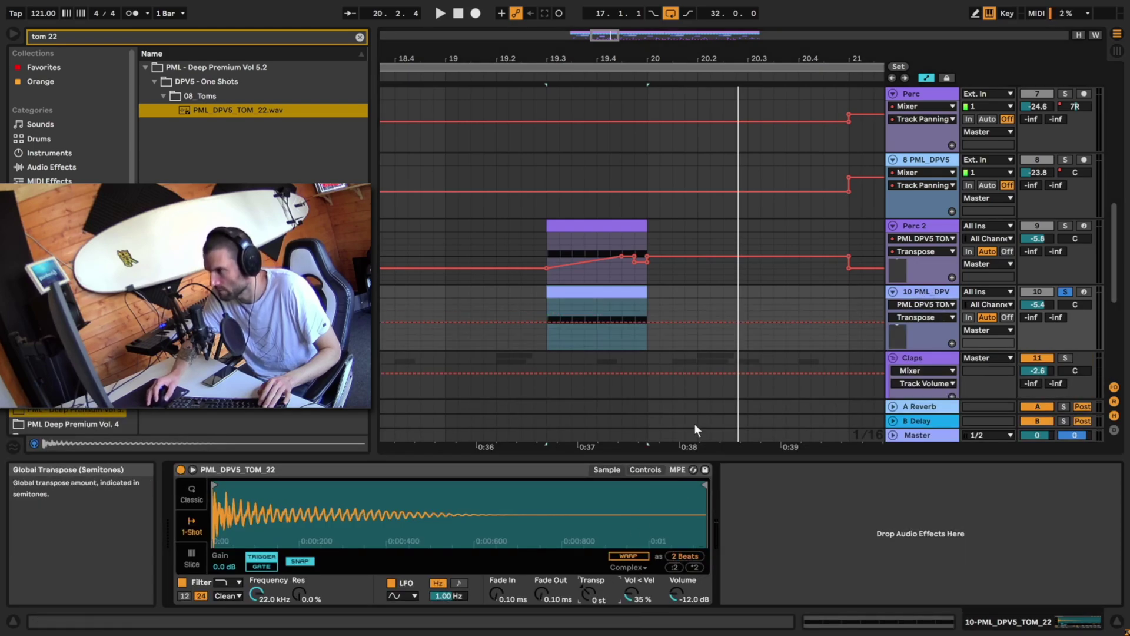
click(620, 323)
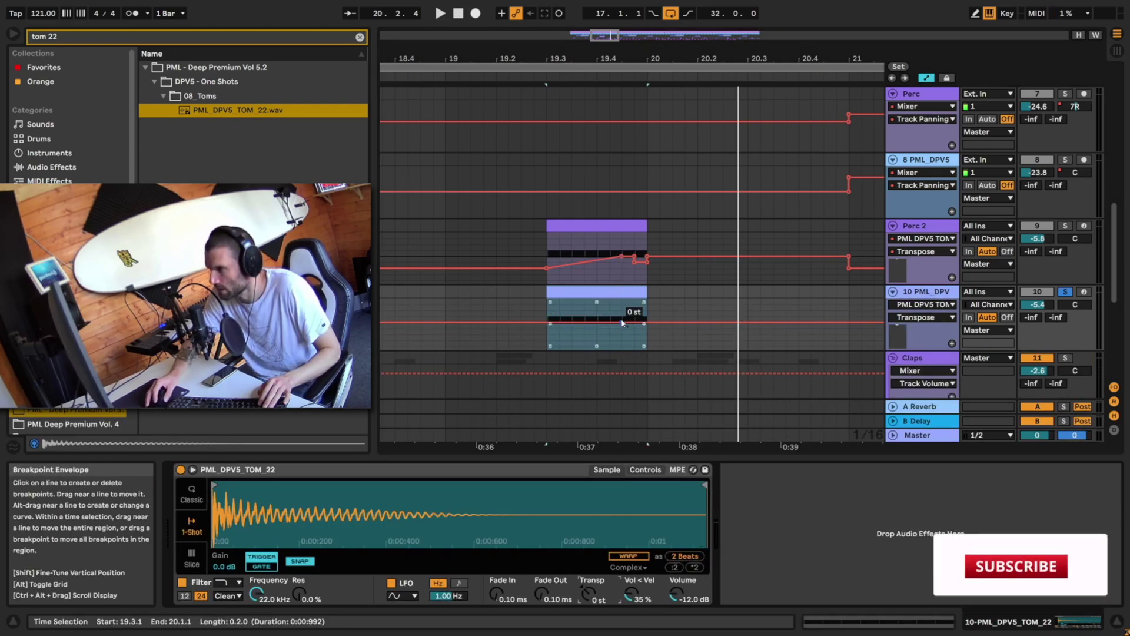
click(621, 322)
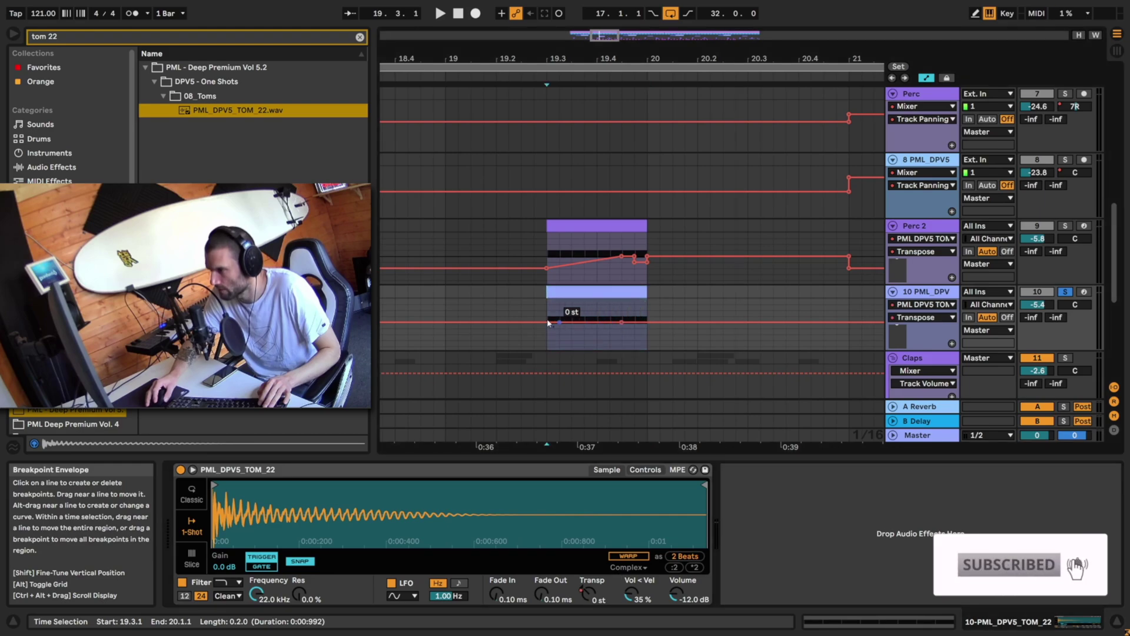
drag(546, 322, 547, 334)
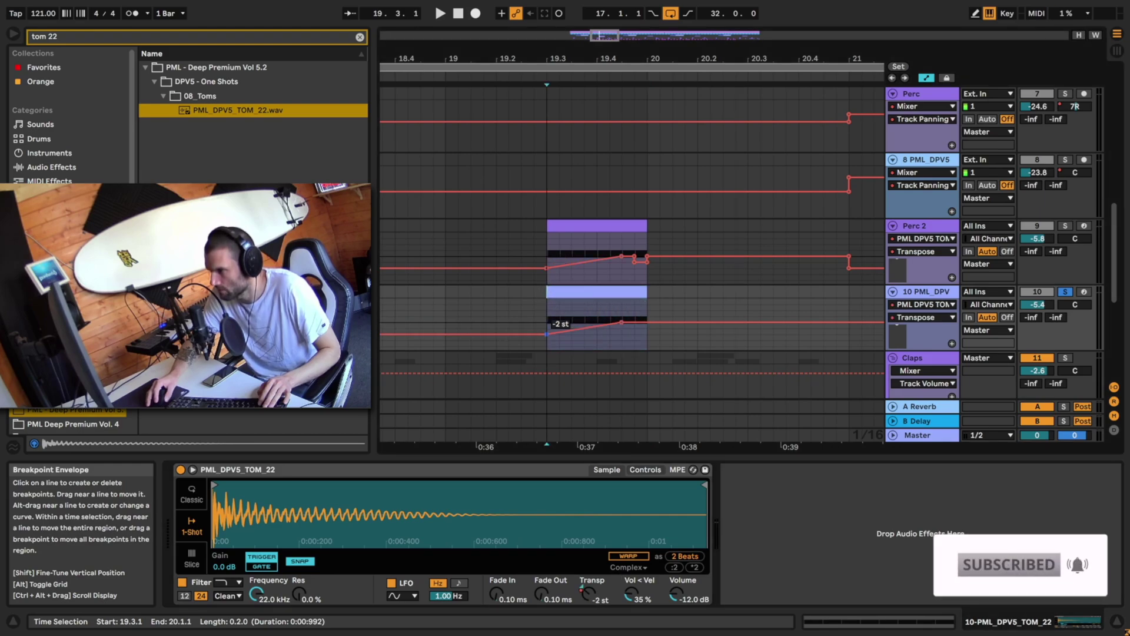
Draw a -1 st step in the Transpose automation over the tom clip's last 1/16 note.
click(635, 322)
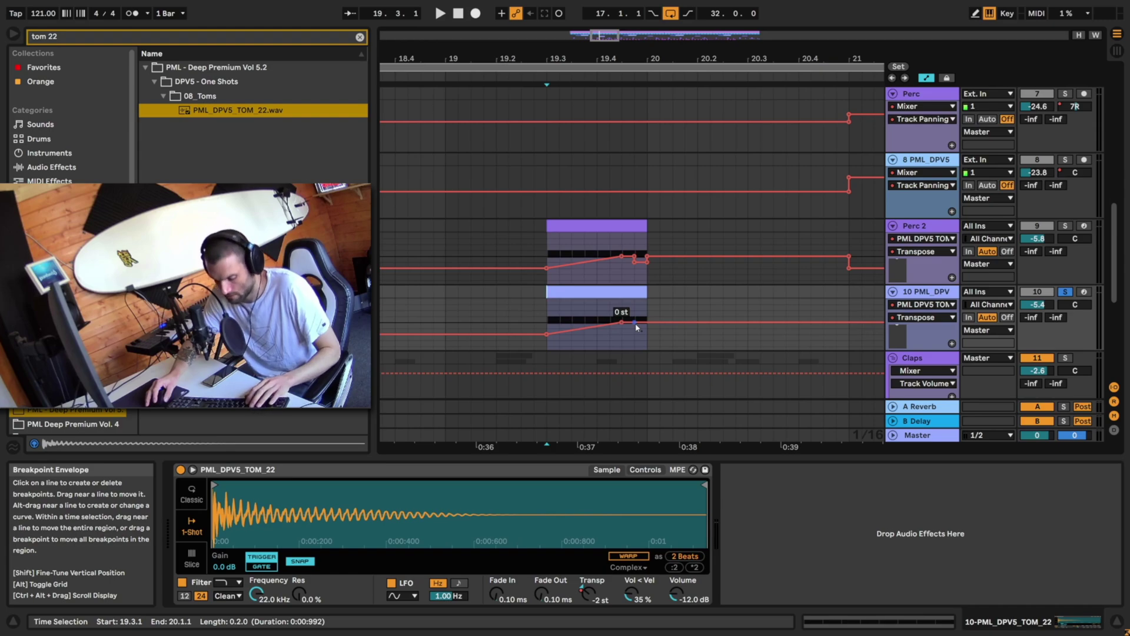
key(b)
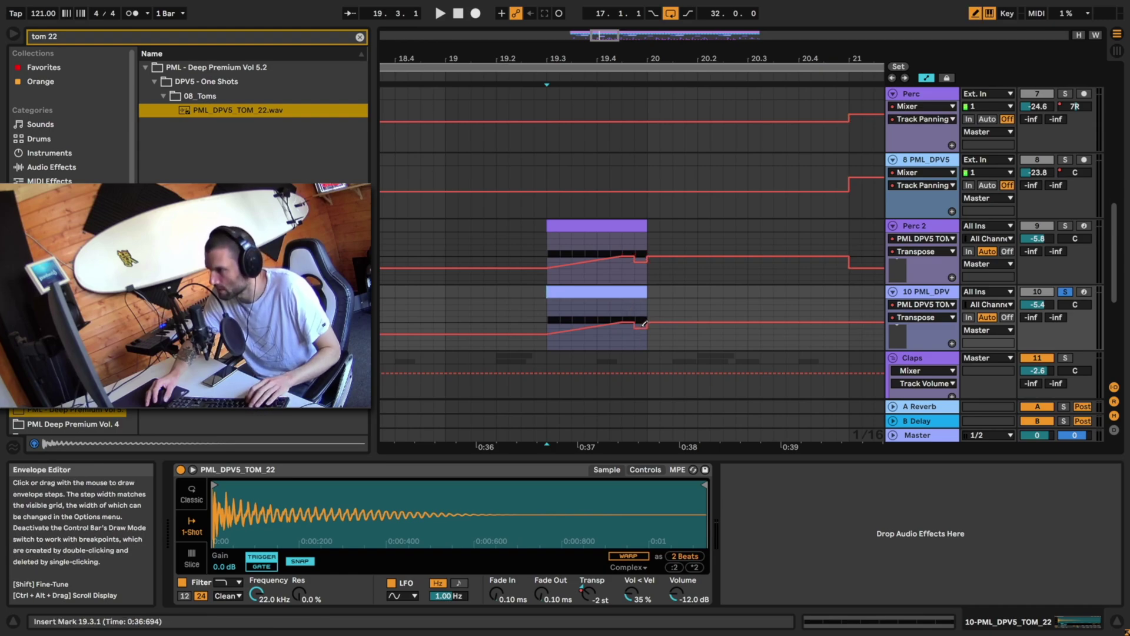
key(b)
click(530, 309)
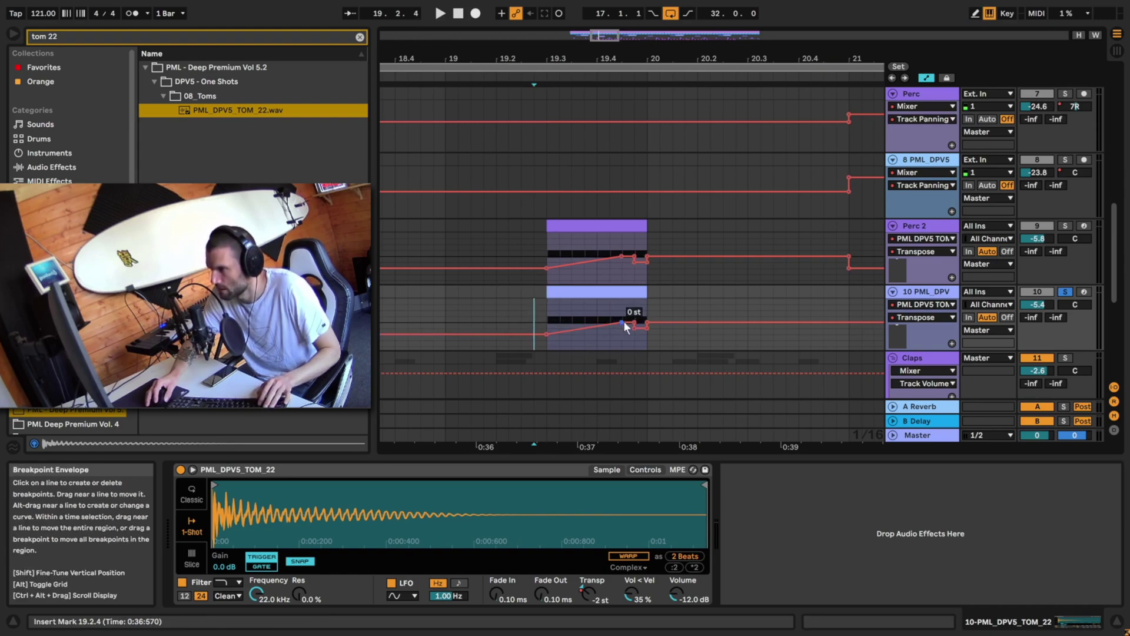
click(557, 312)
Add a Delay after the tom sampler and set its feedback to 25% and dry/wet to 25%, auditioning the clip between changes.
key(space)
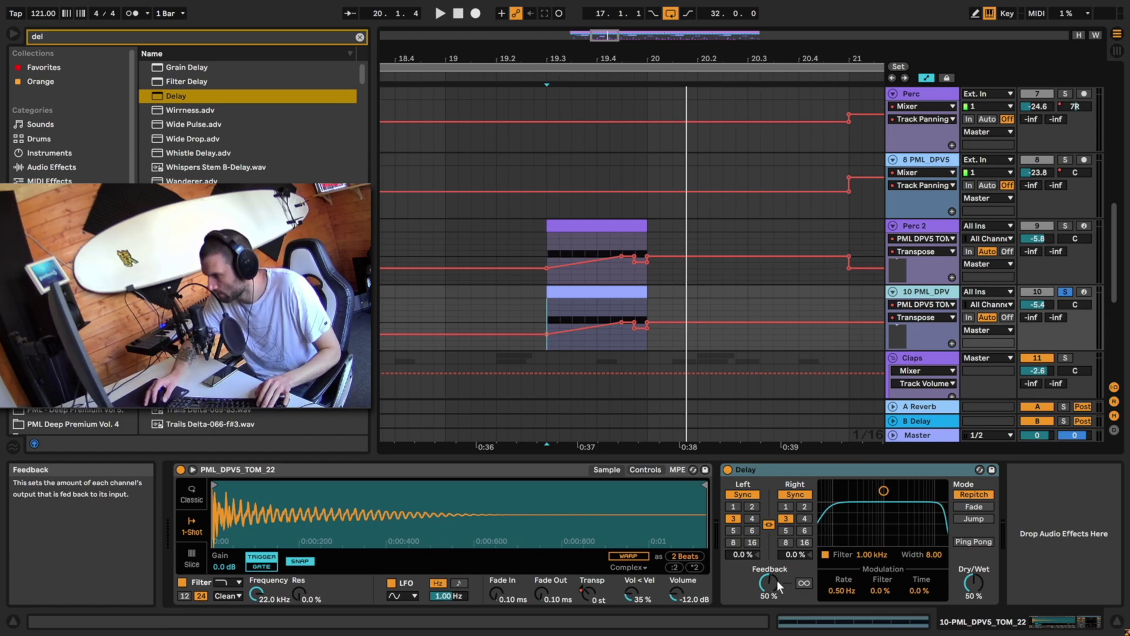
key(space)
drag(772, 585, 772, 600)
key(space)
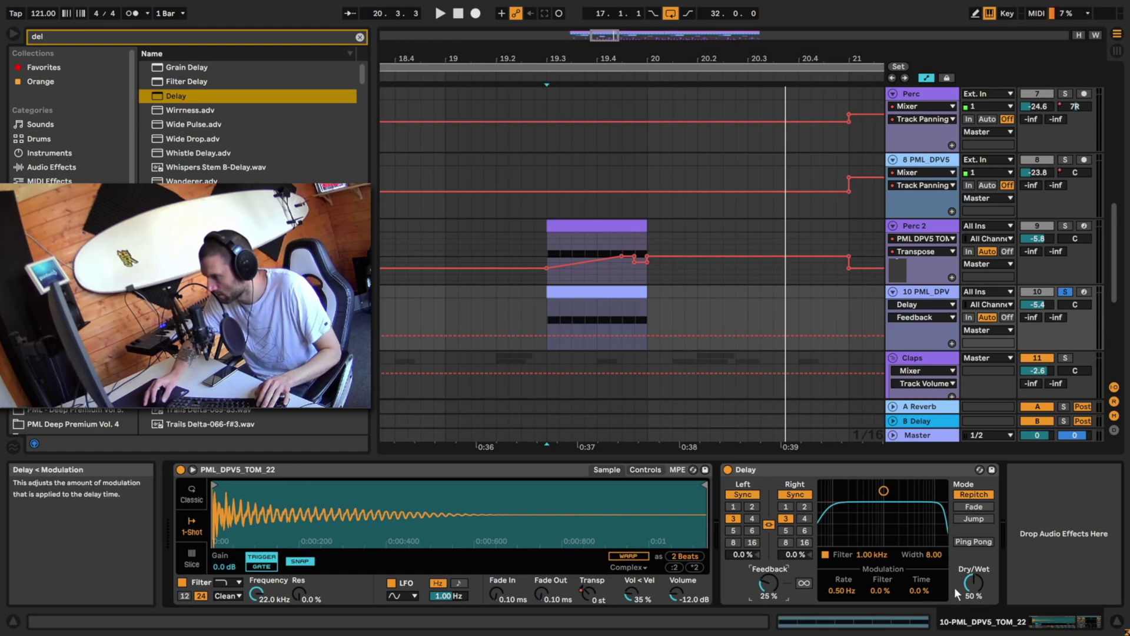
drag(973, 583, 973, 589)
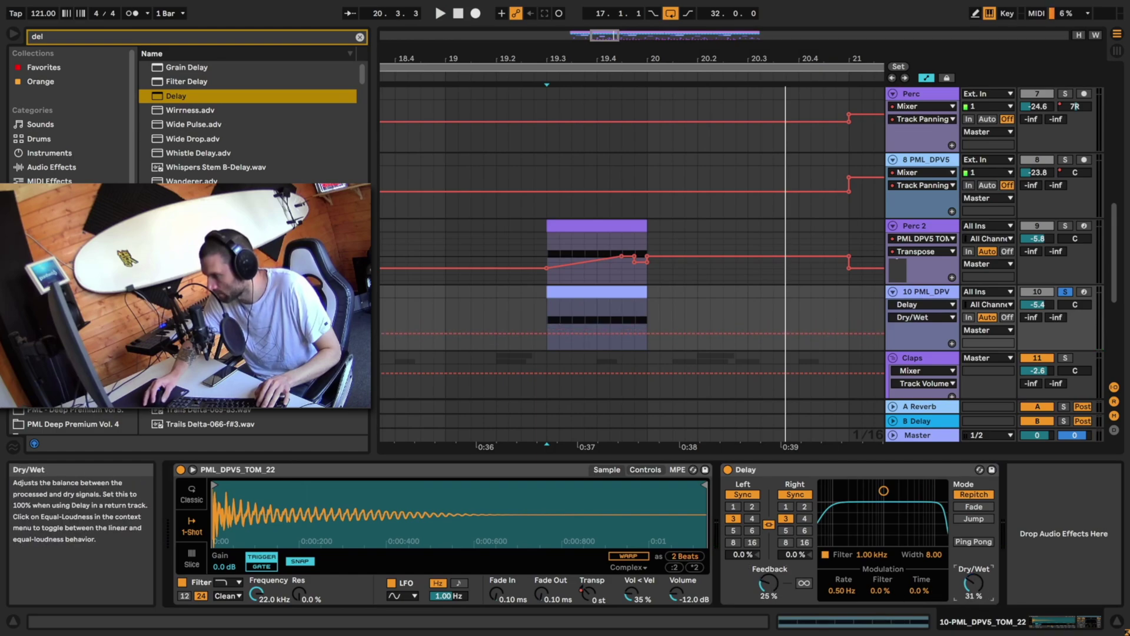
key(space)
drag(975, 585, 975, 591)
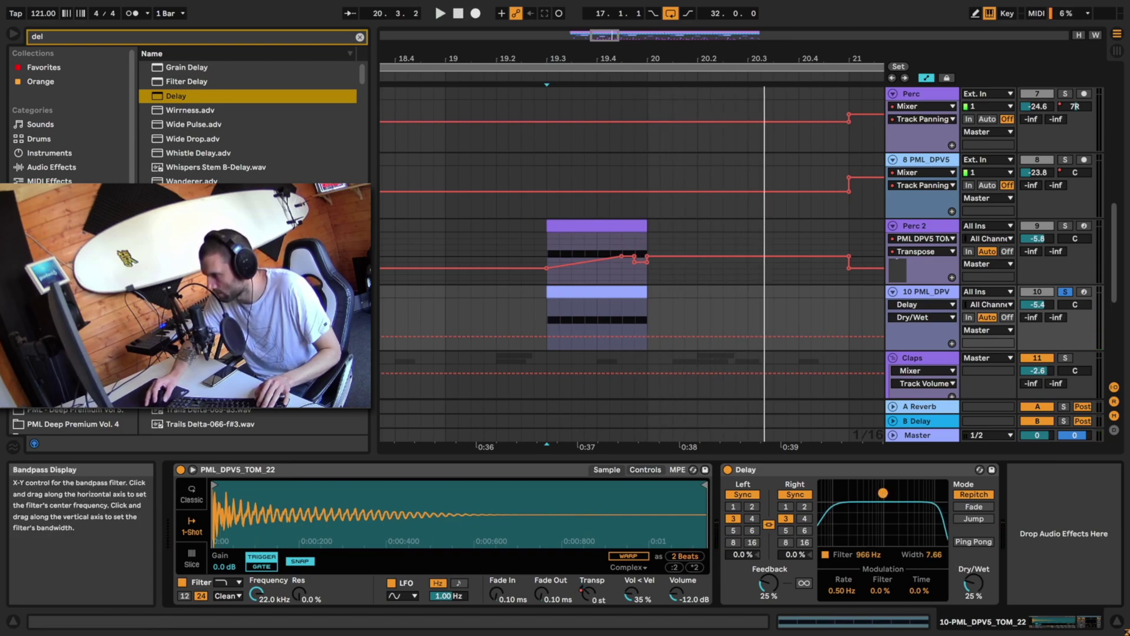
Narrow the Delay's band-pass filter to 1.08 kHz with a width of 2.62 while auditioning the clip.
key(space)
drag(884, 521, 885, 527)
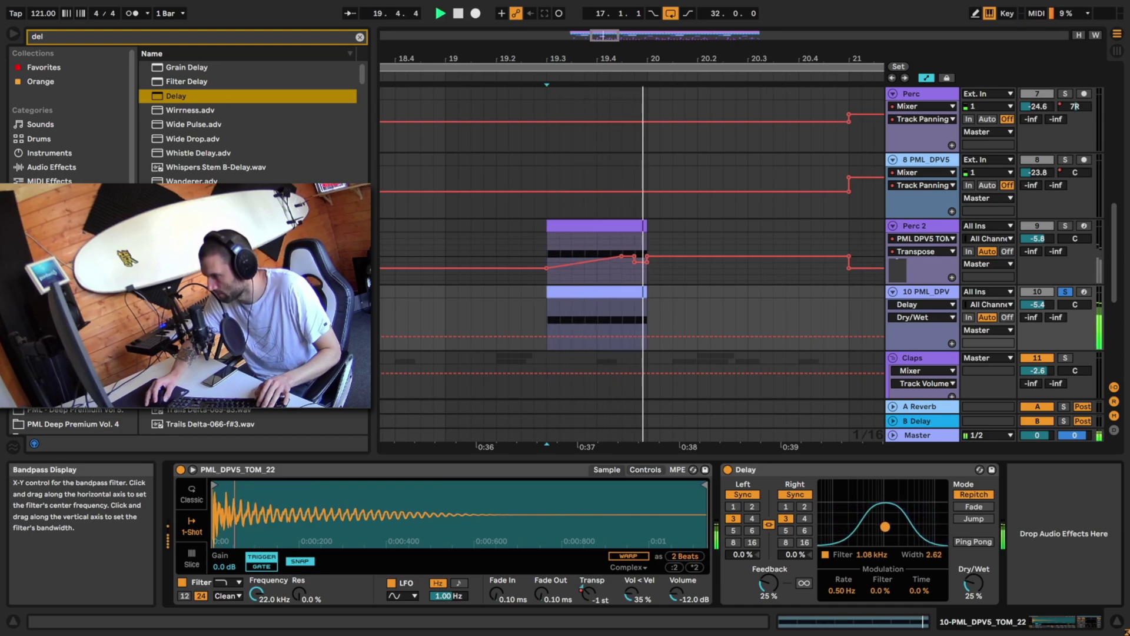
key(space)
key(space)
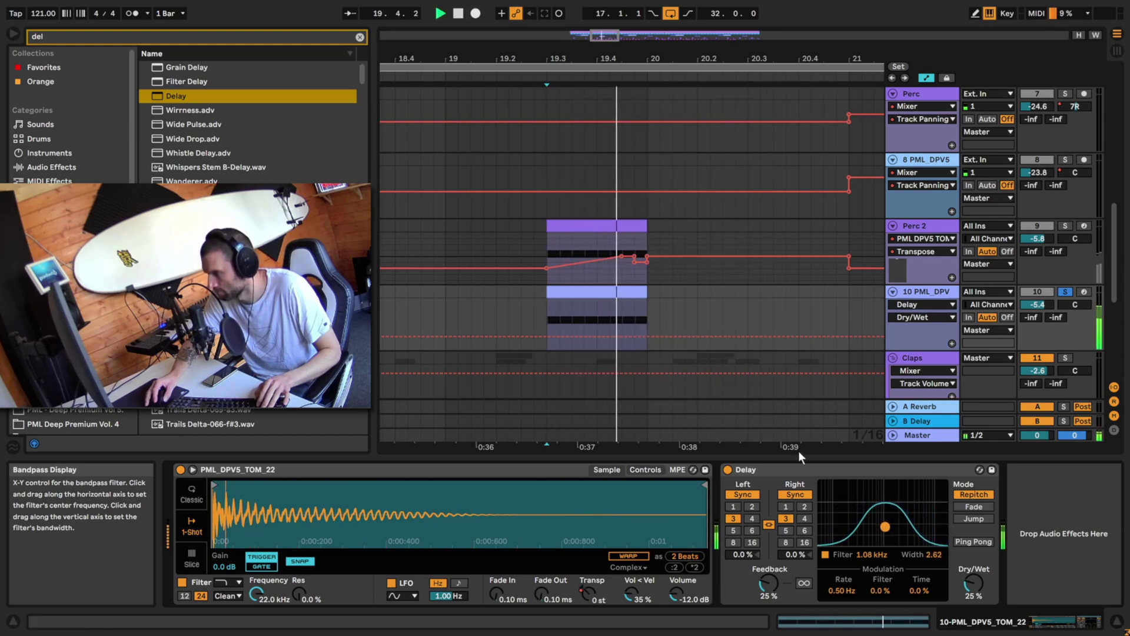
key(space)
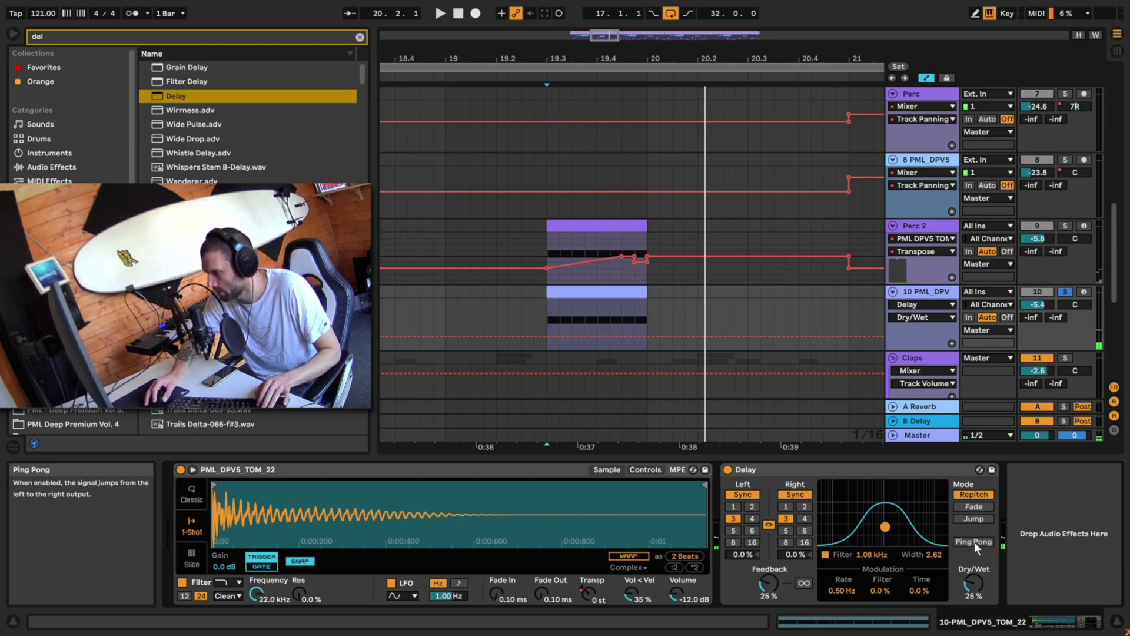
Enable Ping Pong on the Delay and audition the tom clip from 19.3.1.
click(974, 541)
key(space)
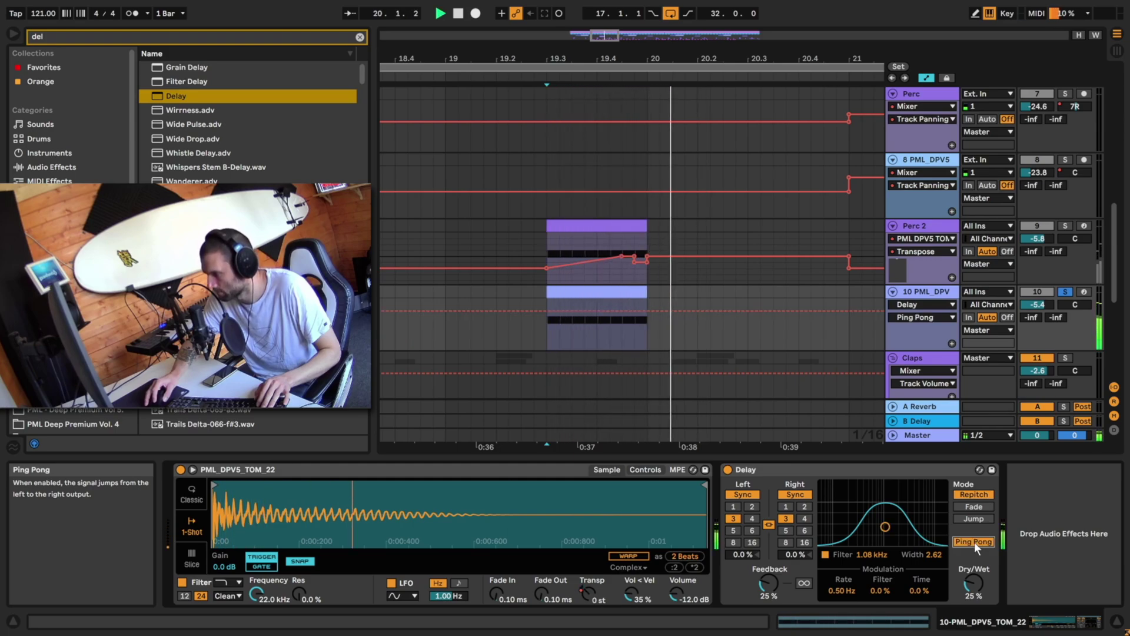
key(space)
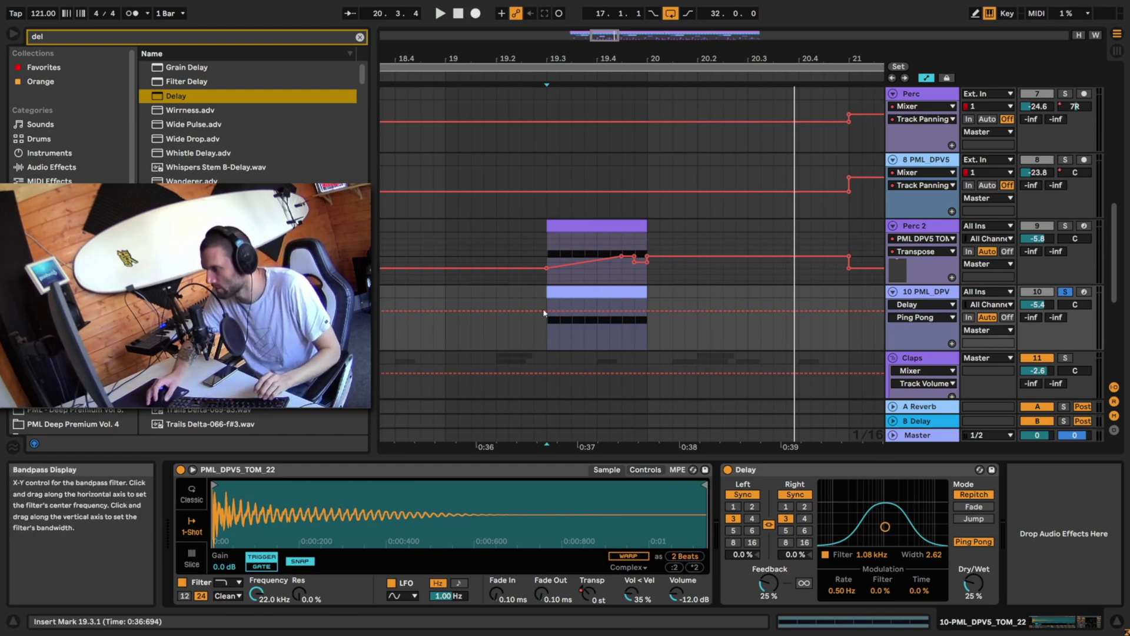
Search the browser for eq and add an EQ Eight after the Delay on the new tom track.
click(567, 292)
key(ctrl+c)
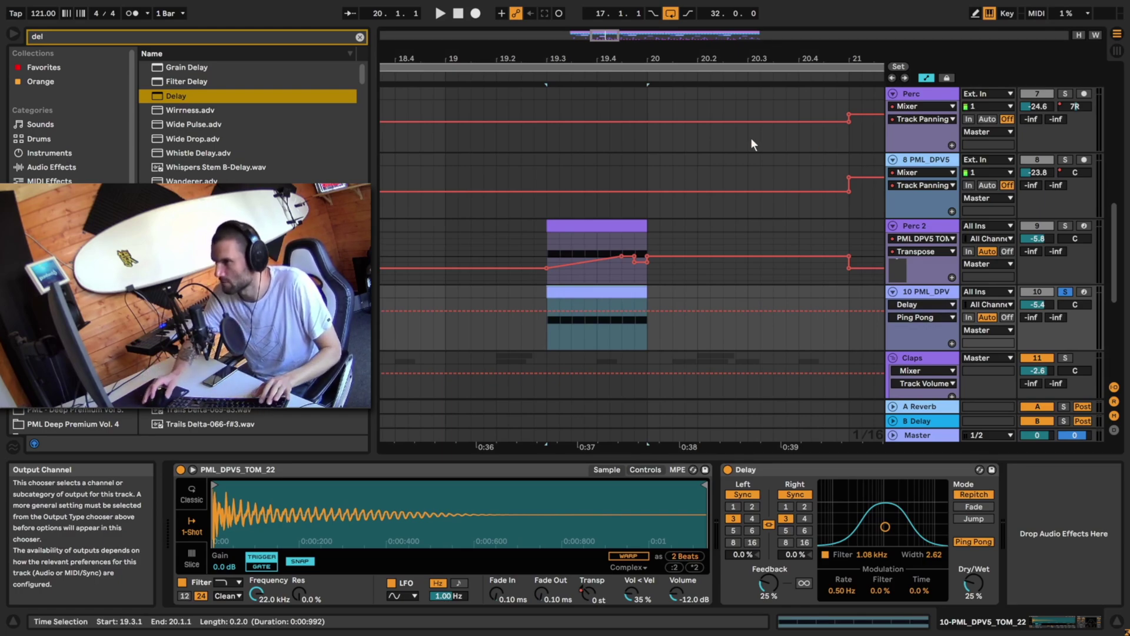
click(360, 37)
text(eq)
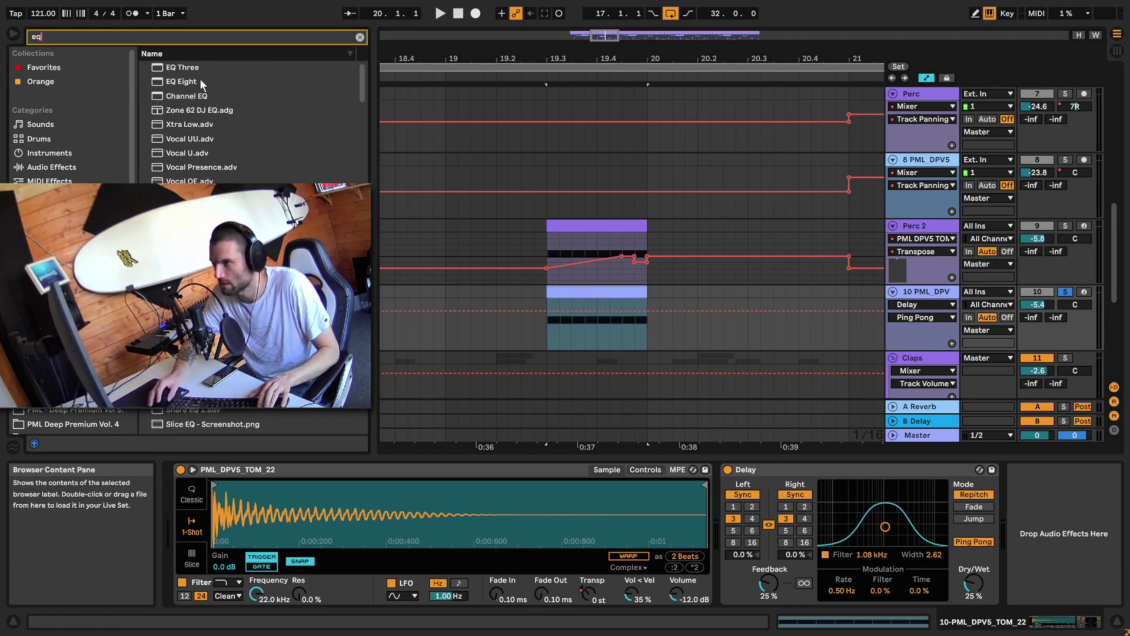
double_click(182, 83)
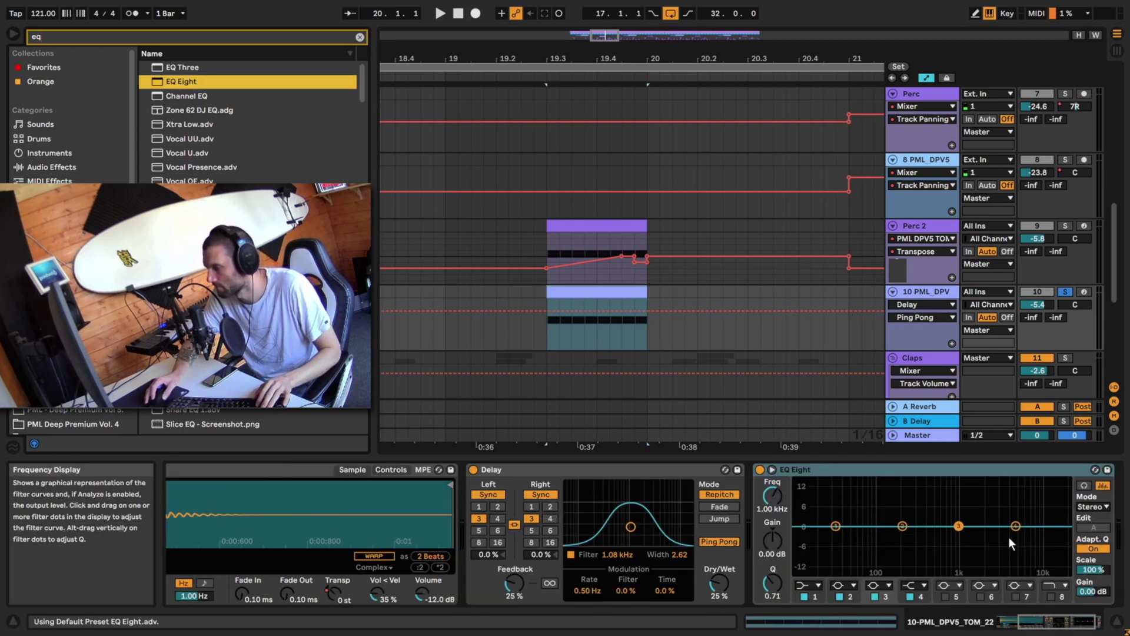
Change EQ Eight's band 4 to a low-pass filter at 1000 Hz with a Q of 0.75, auditioning the tom clip.
drag(999, 526, 999, 540)
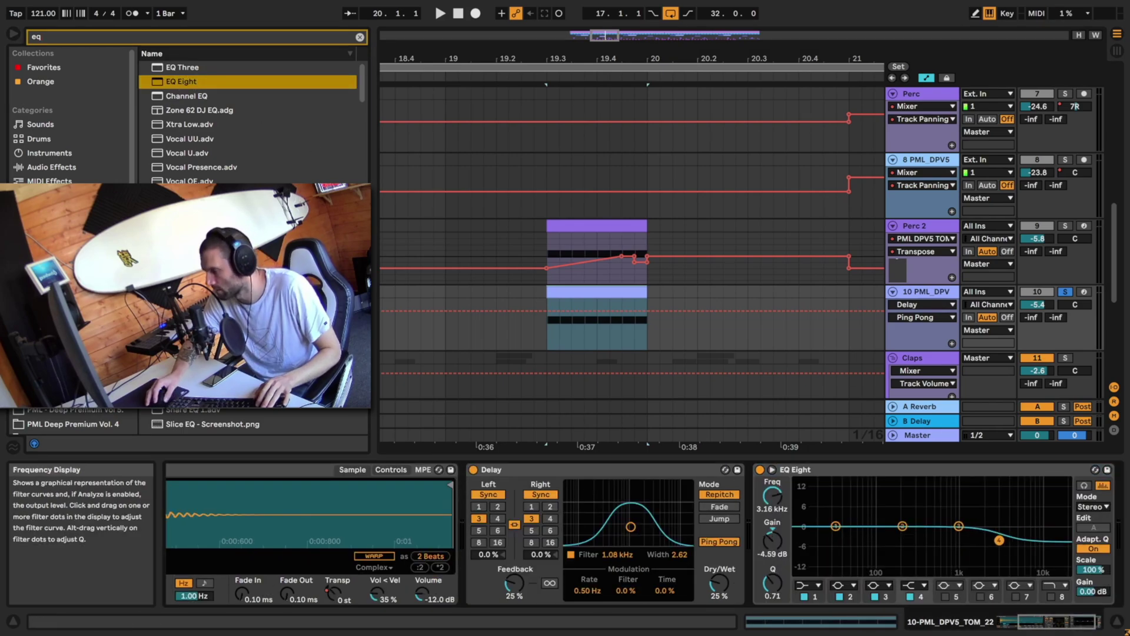
click(910, 585)
click(917, 564)
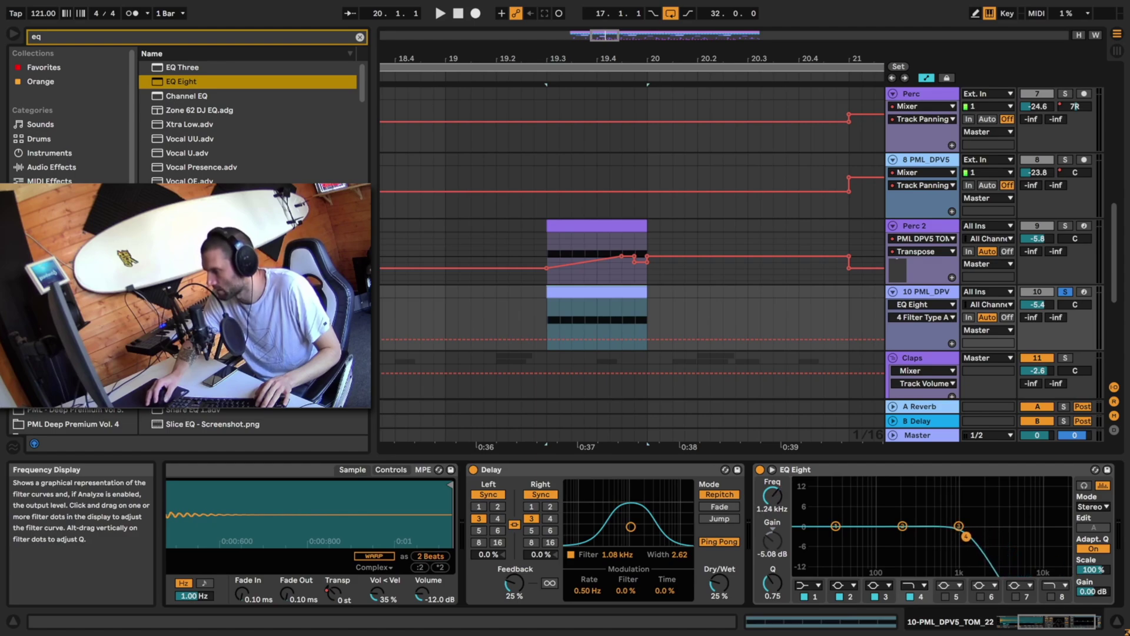
drag(967, 536, 959, 536)
key(space)
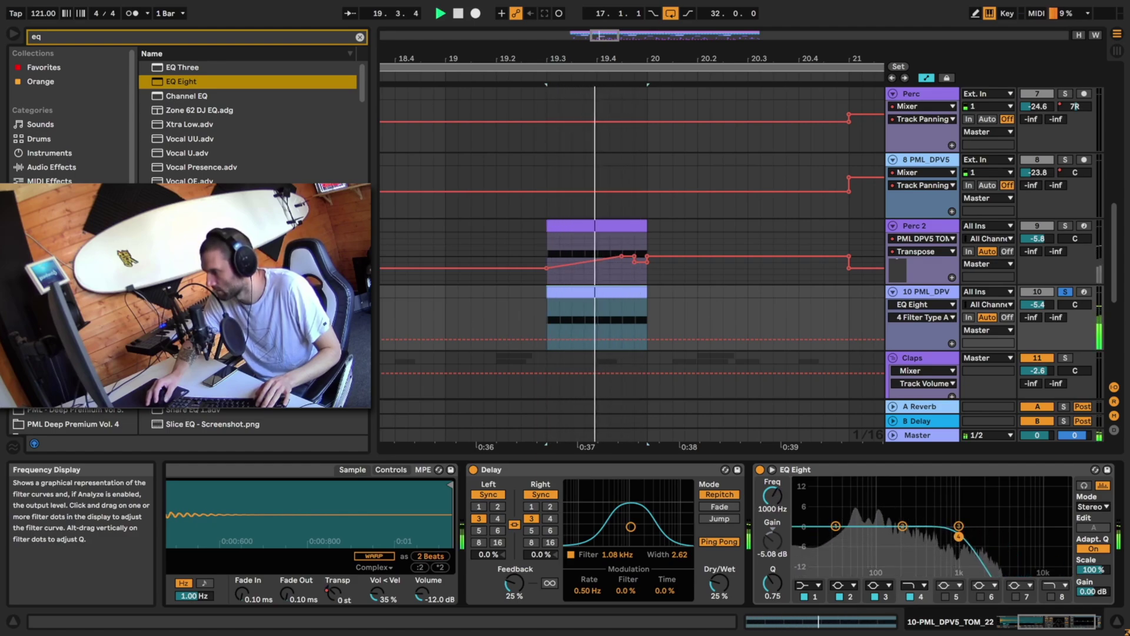
key(space)
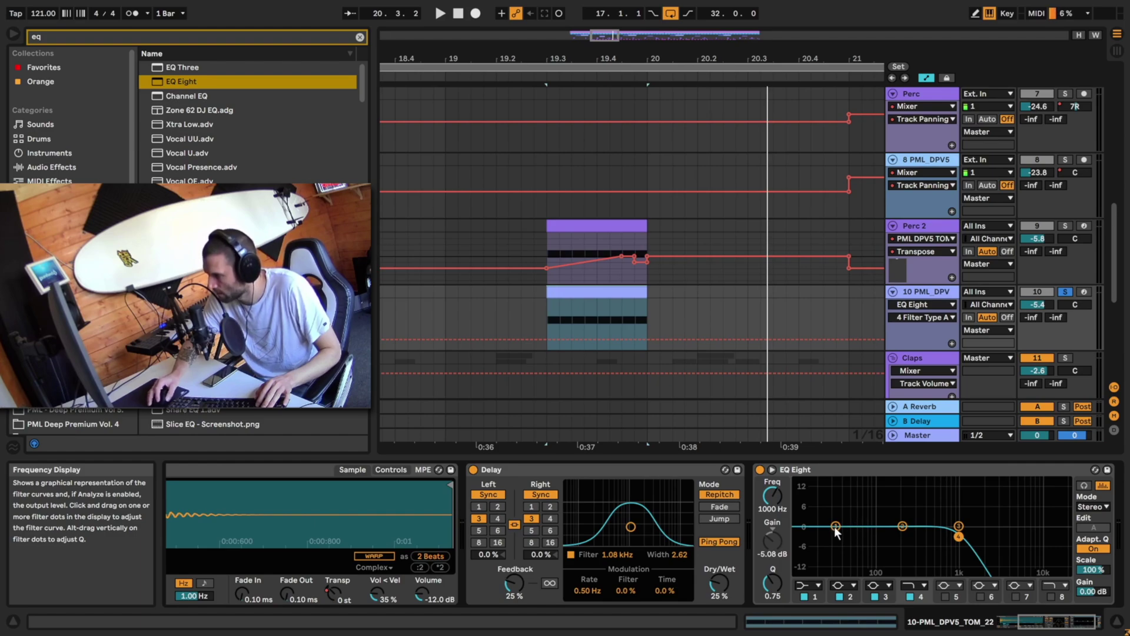
Pull EQ Eight's band 1 low shelf down just above 100 Hz and set band 2 to 198 Hz at -1.36 dB.
drag(836, 527, 880, 558)
key(space)
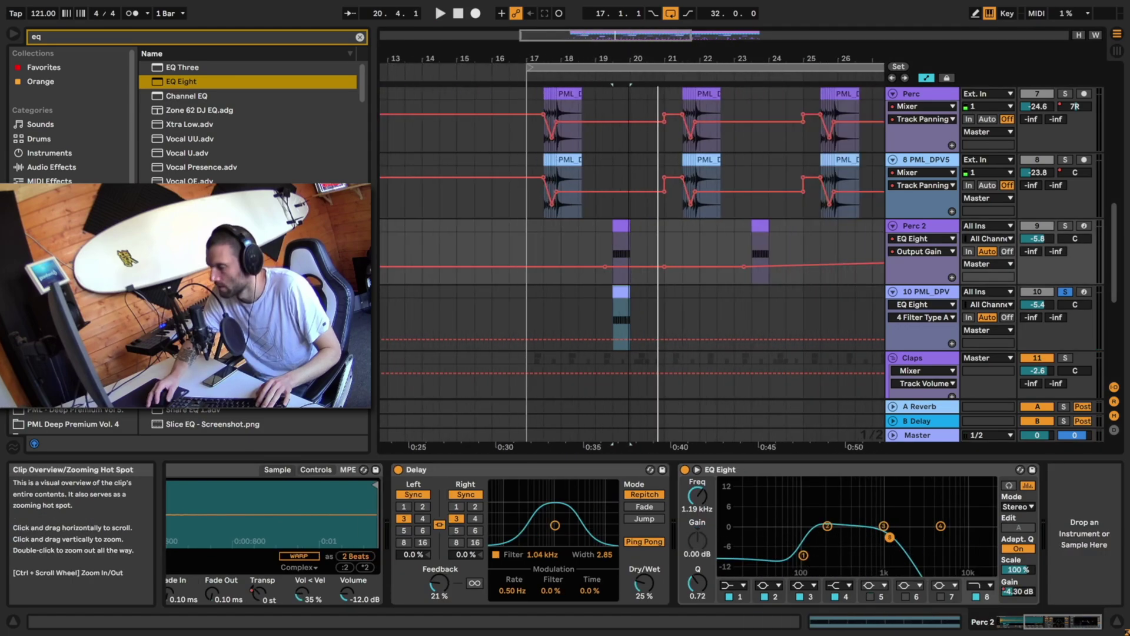
Duplicate the new tom track's four-bar section from 17.1.1 to 21.1.1 three times, filling up to bar 33.
drag(656, 35, 656, 39)
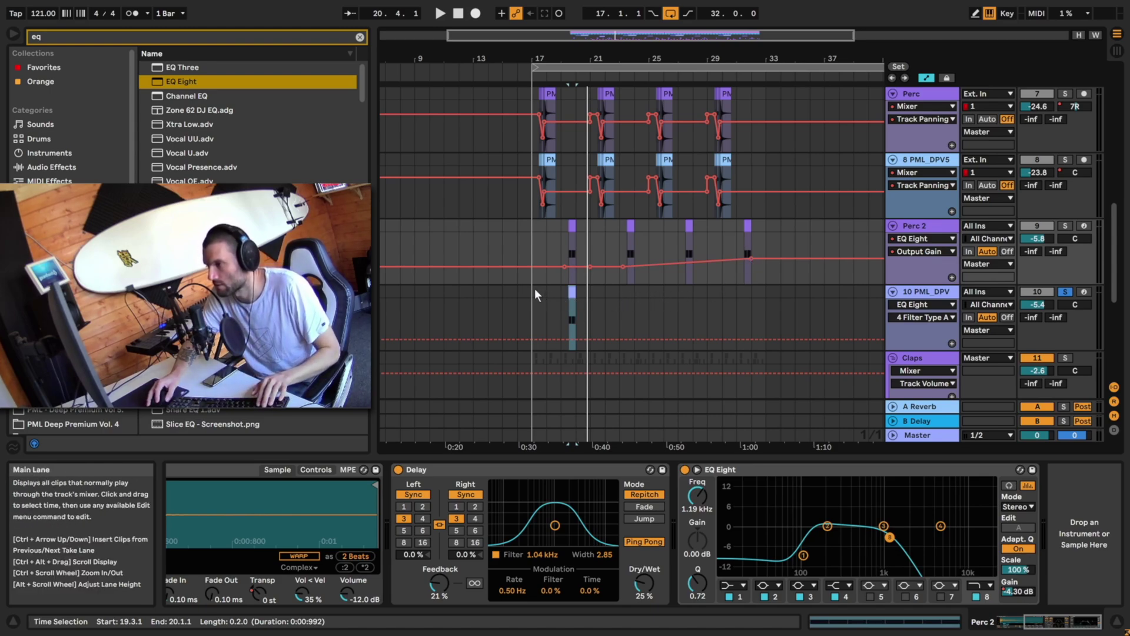
drag(535, 290, 595, 302)
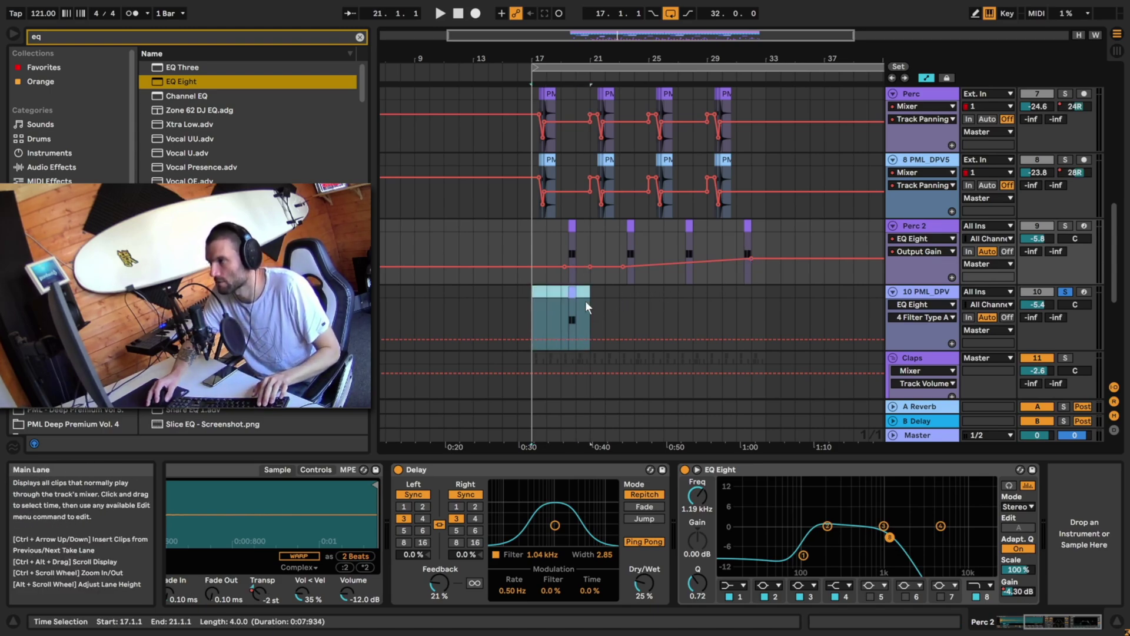
key(ctrl+d)
key(ctrl+d)
key(ctrl+d)
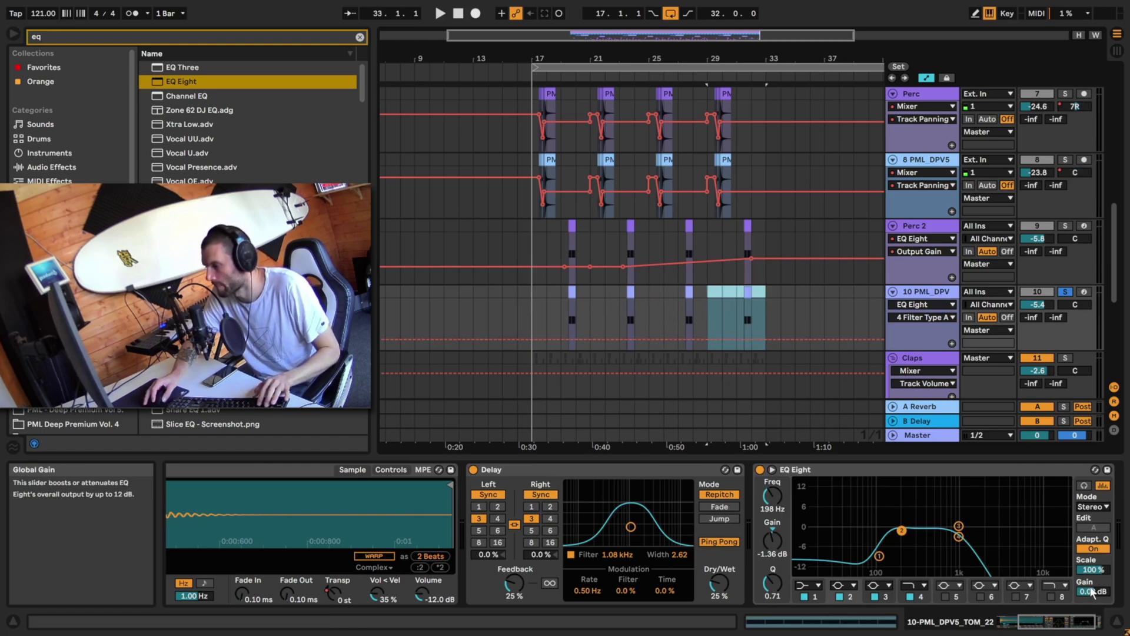
Automate EQ Eight's Output Gain on the new tom track to rise from -4.66 dB before the second clip to 0 dB at the last clip.
click(751, 318)
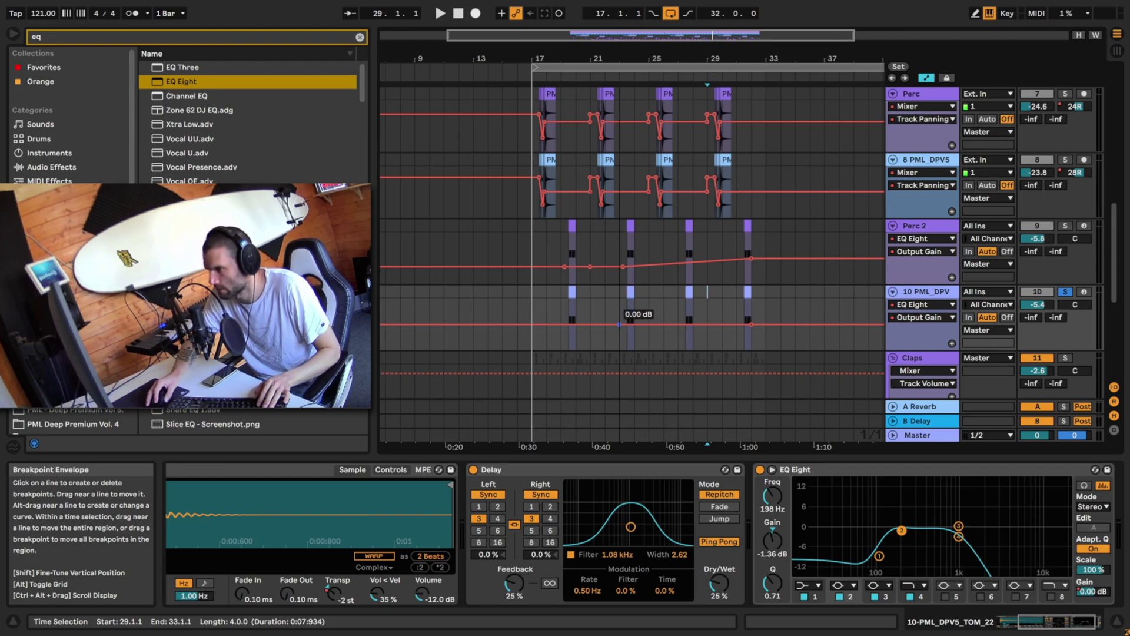
drag(619, 324, 619, 333)
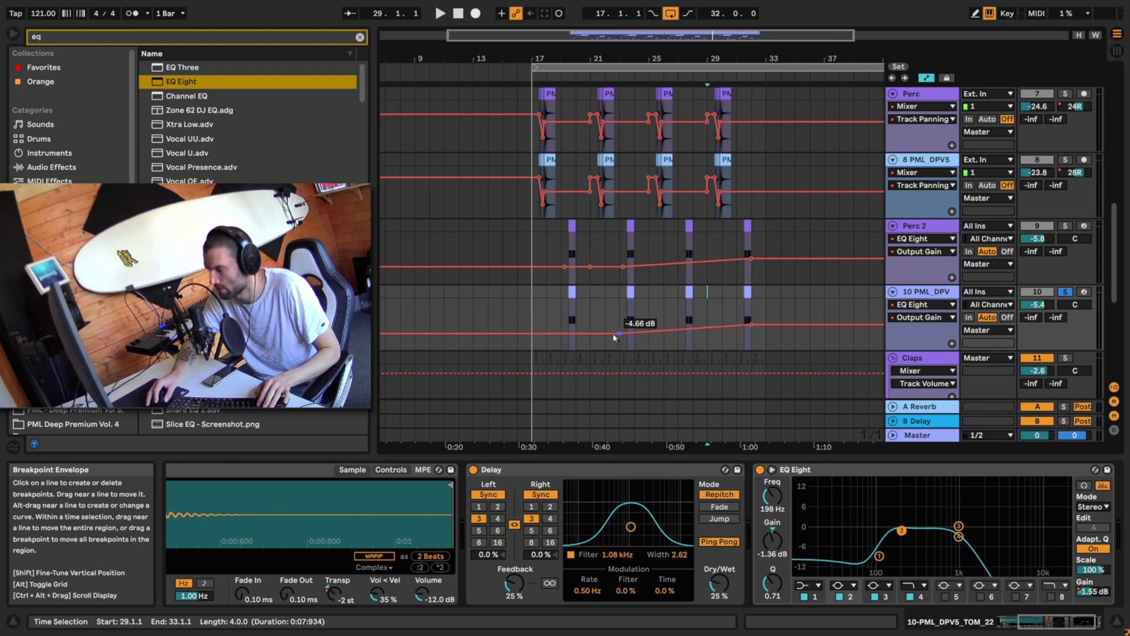
key(space)
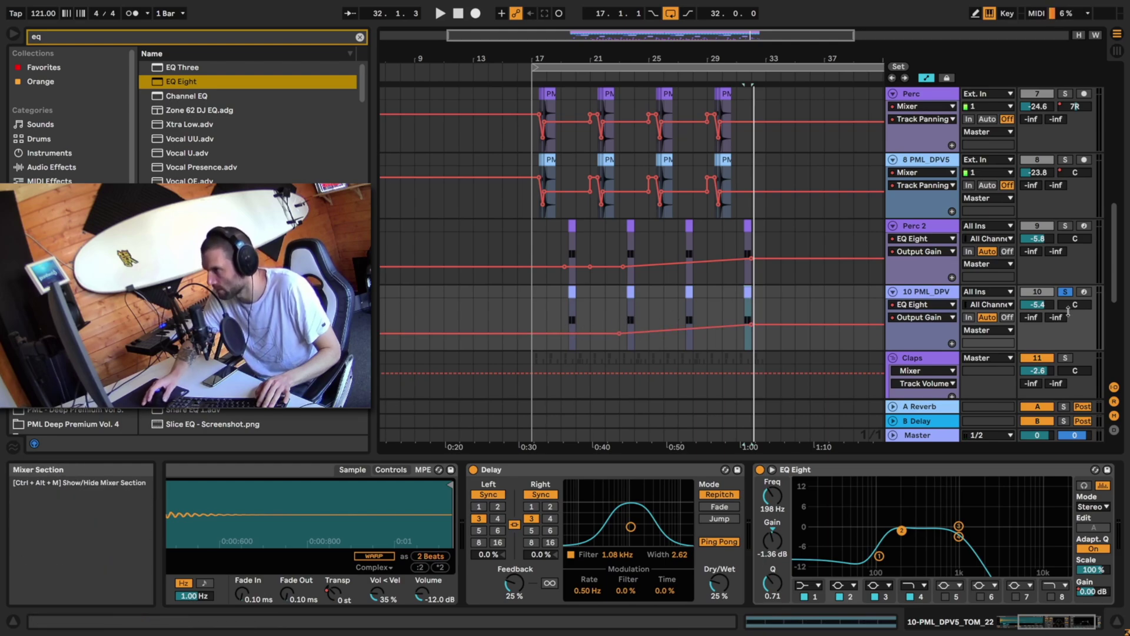
Solo the recreated tracks 8, 6, 4 and 2 together with the already soloed tom track 10.
scroll(876, 186, up, 1)
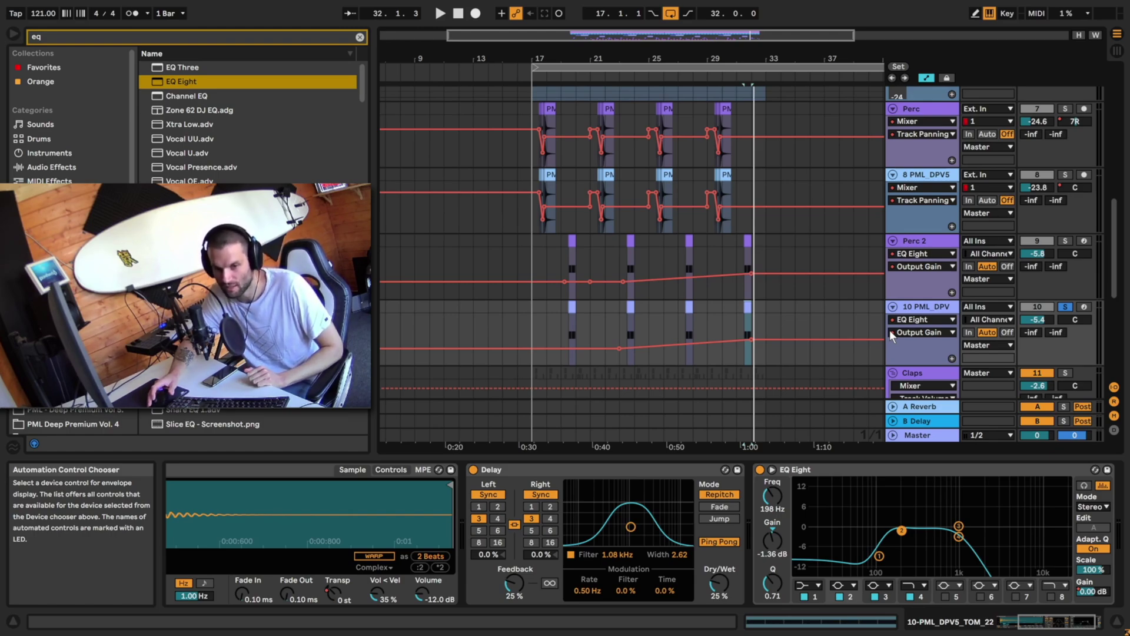
scroll(1058, 253, down, 1)
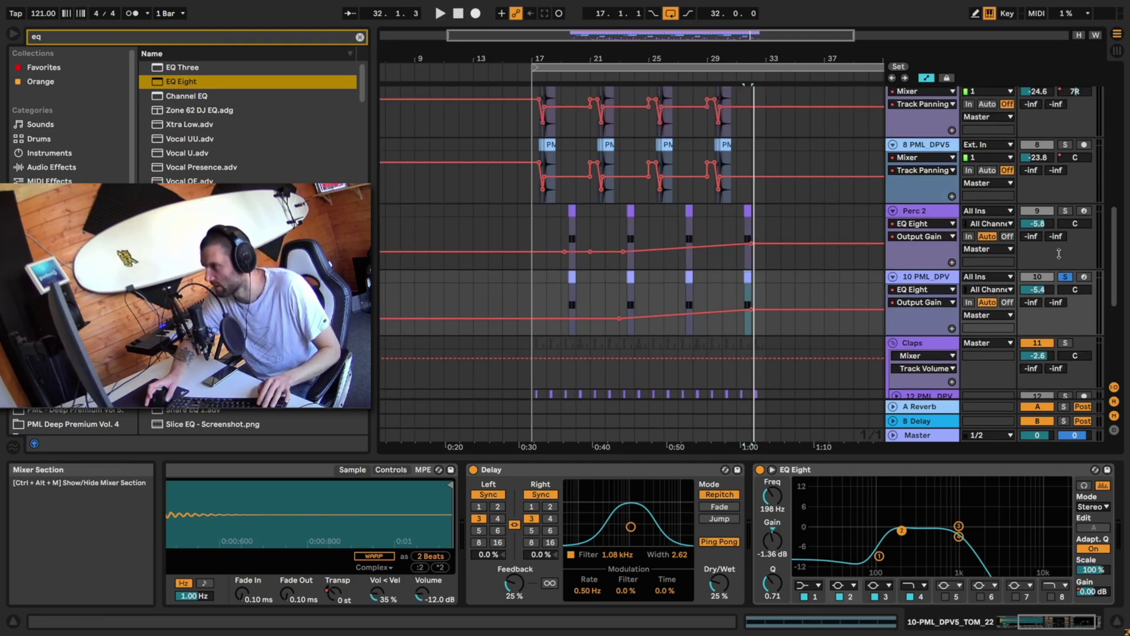
scroll(1059, 253, up, 2)
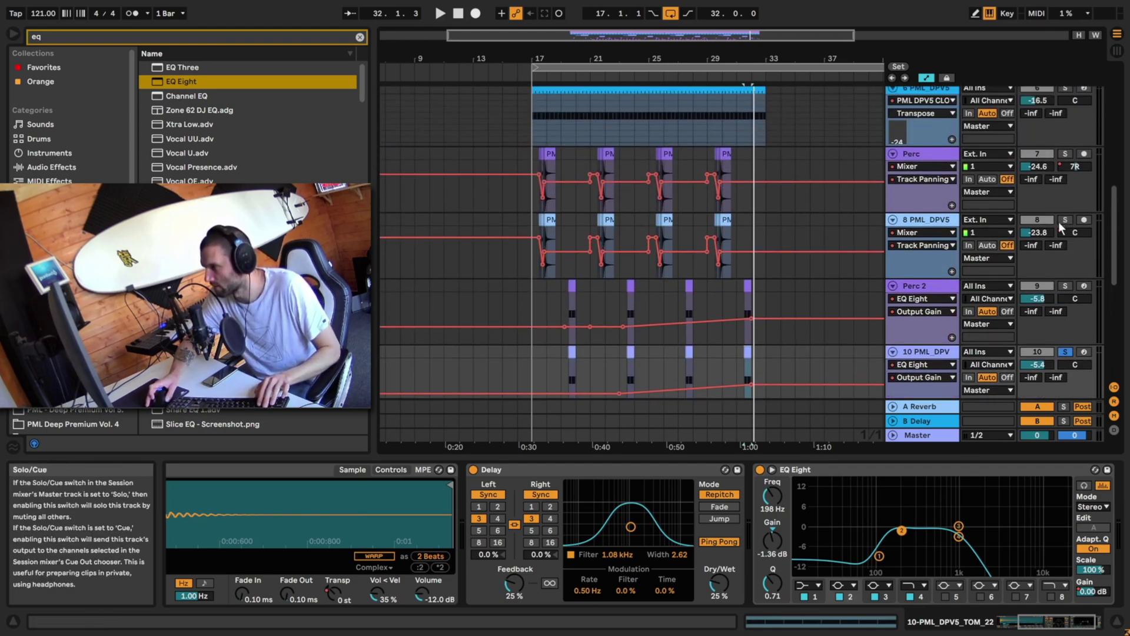
click(1065, 220)
scroll(1068, 232, up, 3)
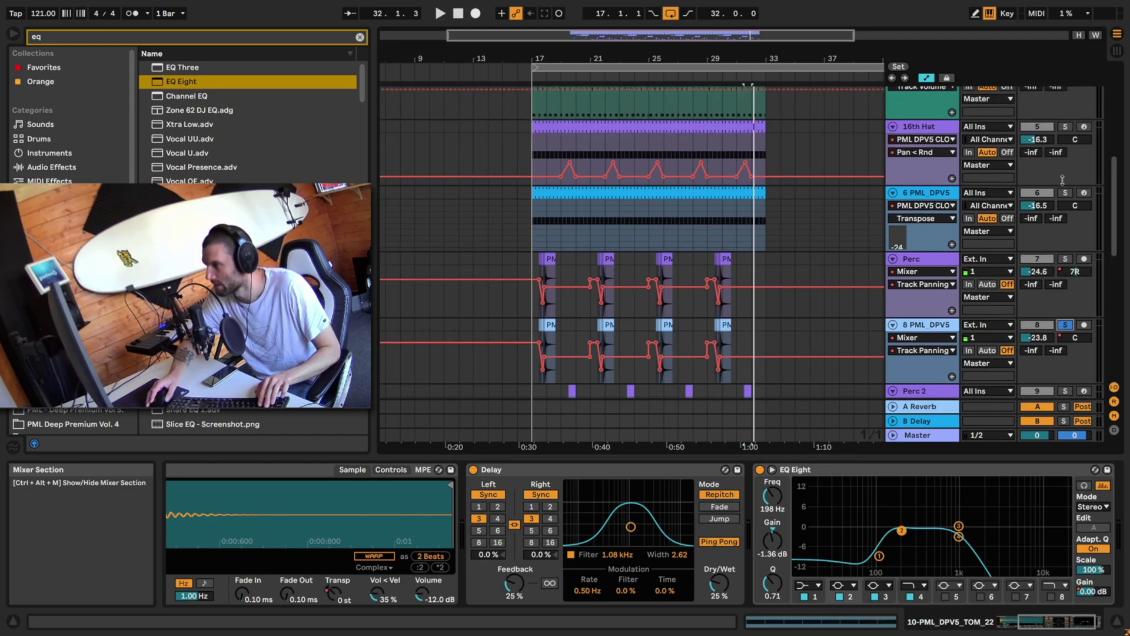
click(1066, 190)
scroll(1068, 196, up, 5)
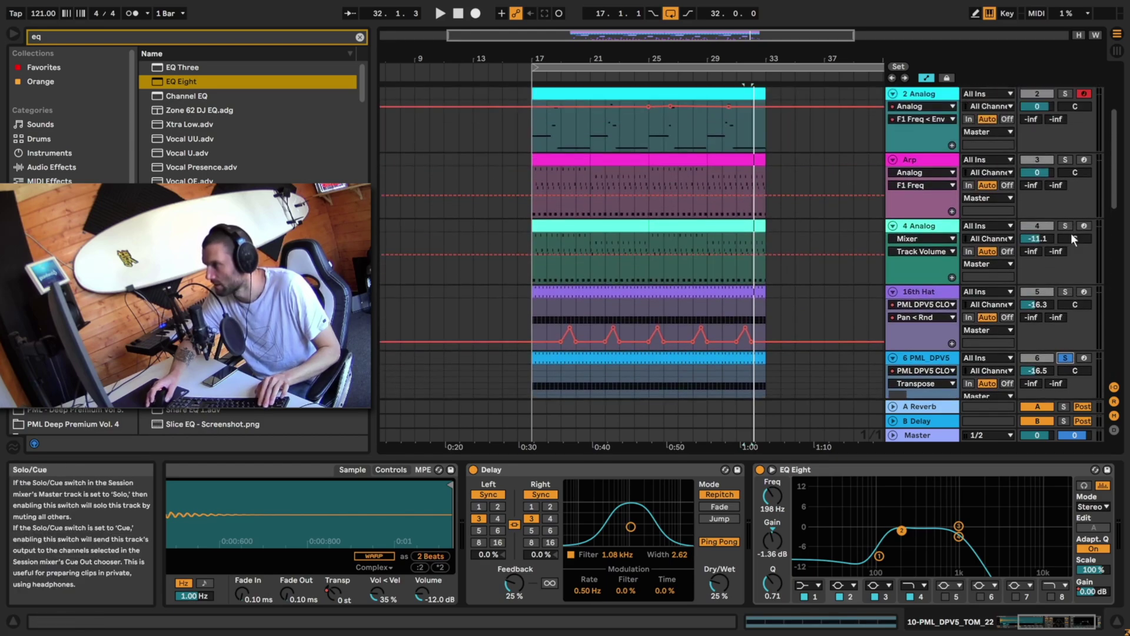
click(1066, 225)
scroll(1064, 212, up, 3)
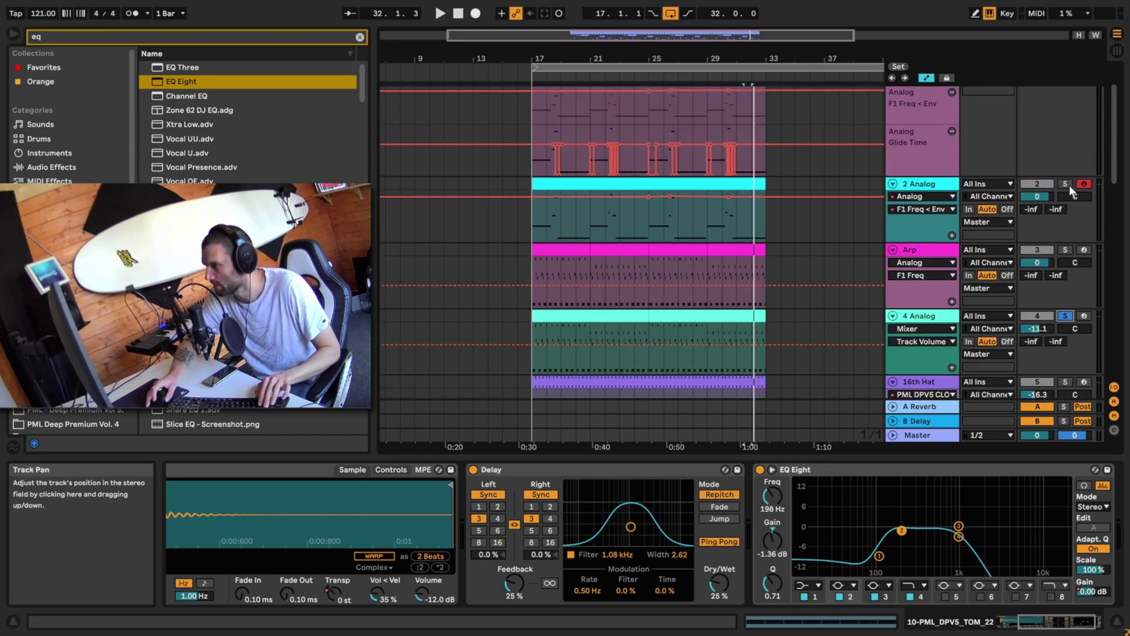
ctrl+click(1066, 184)
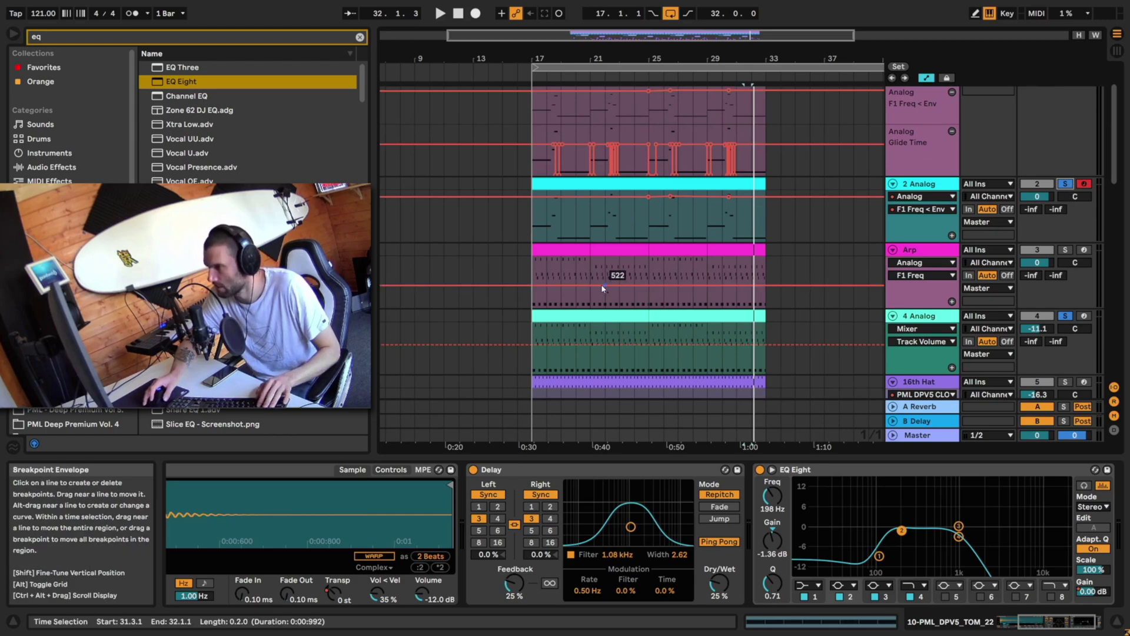
Play the soloed recreated tracks together from 17.1.1, checking the bass, arp, hat, perc and tom parts.
key(space)
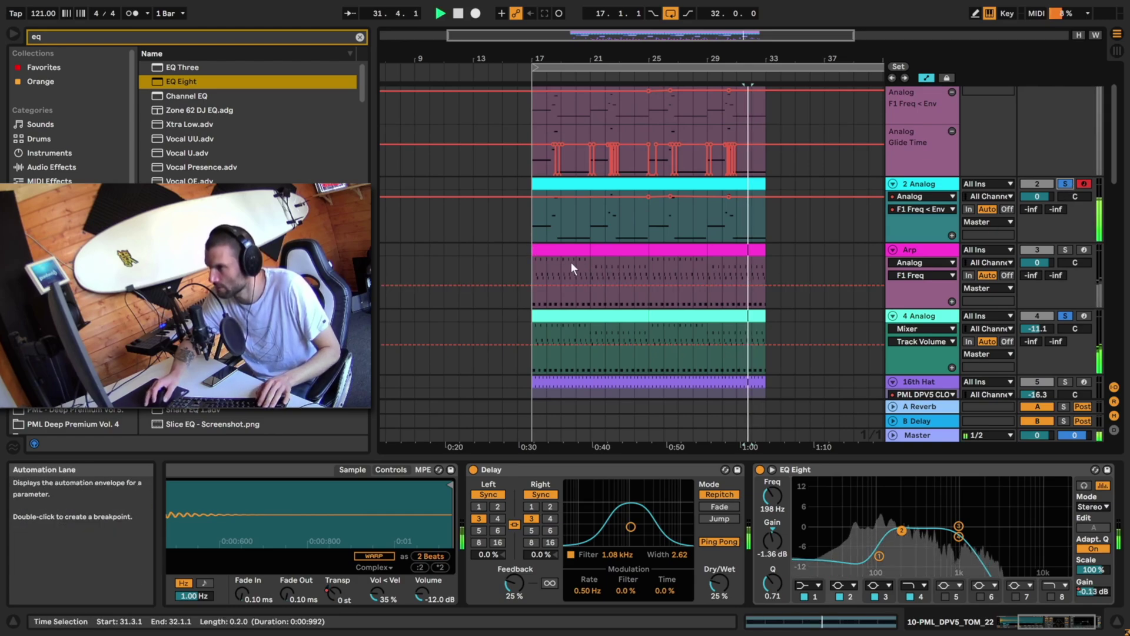
click(537, 220)
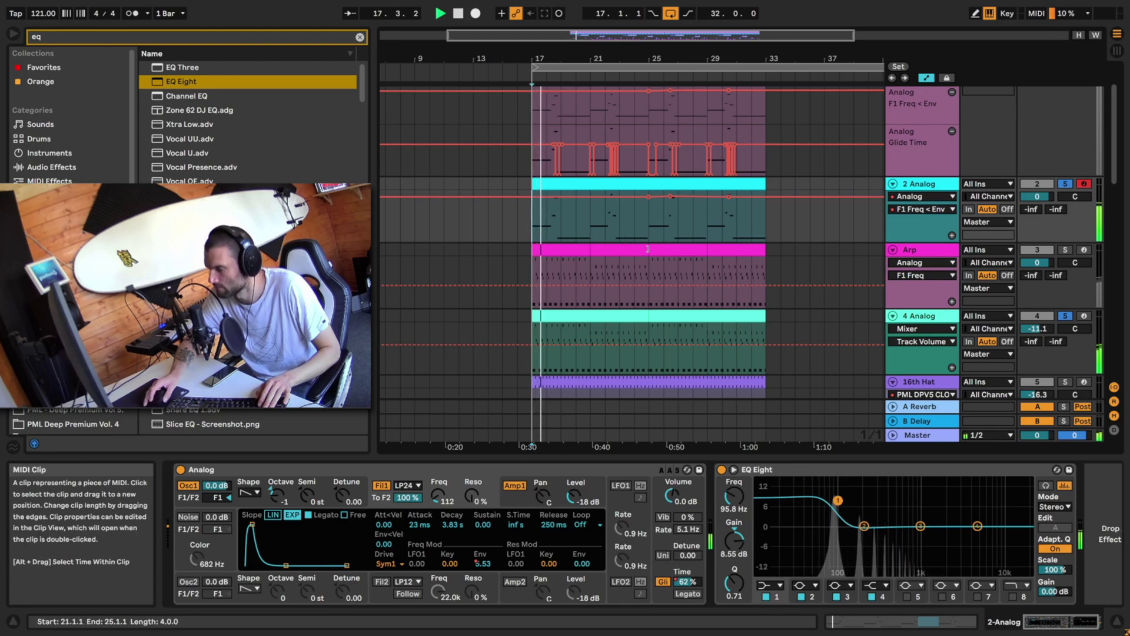
scroll(756, 304, down, 2)
scroll(756, 305, down, 1)
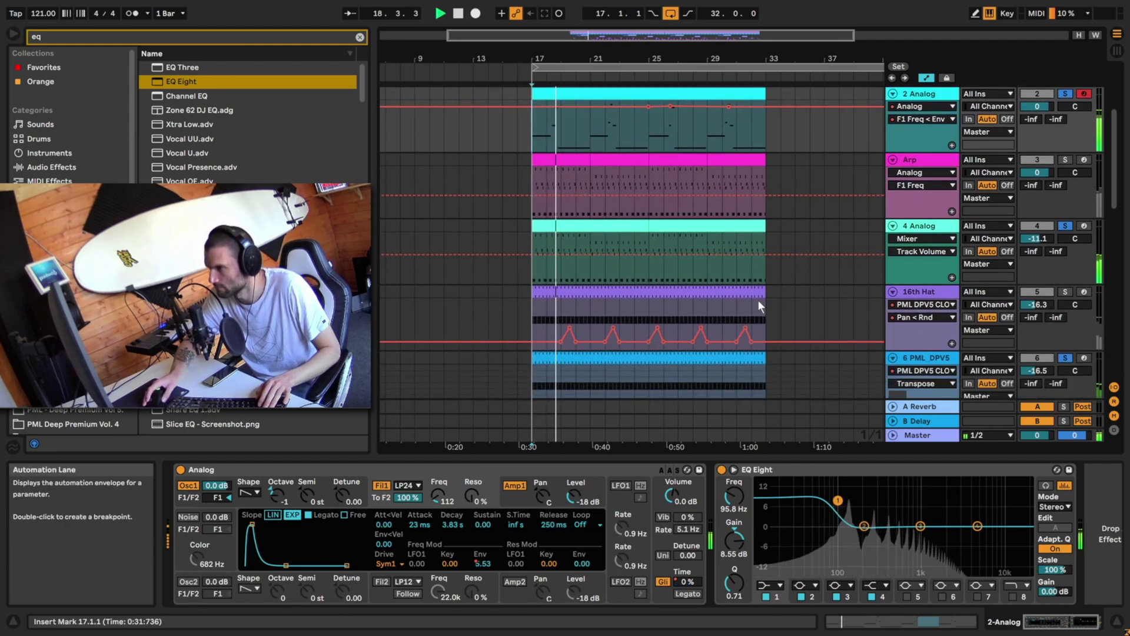
scroll(693, 274, down, 3)
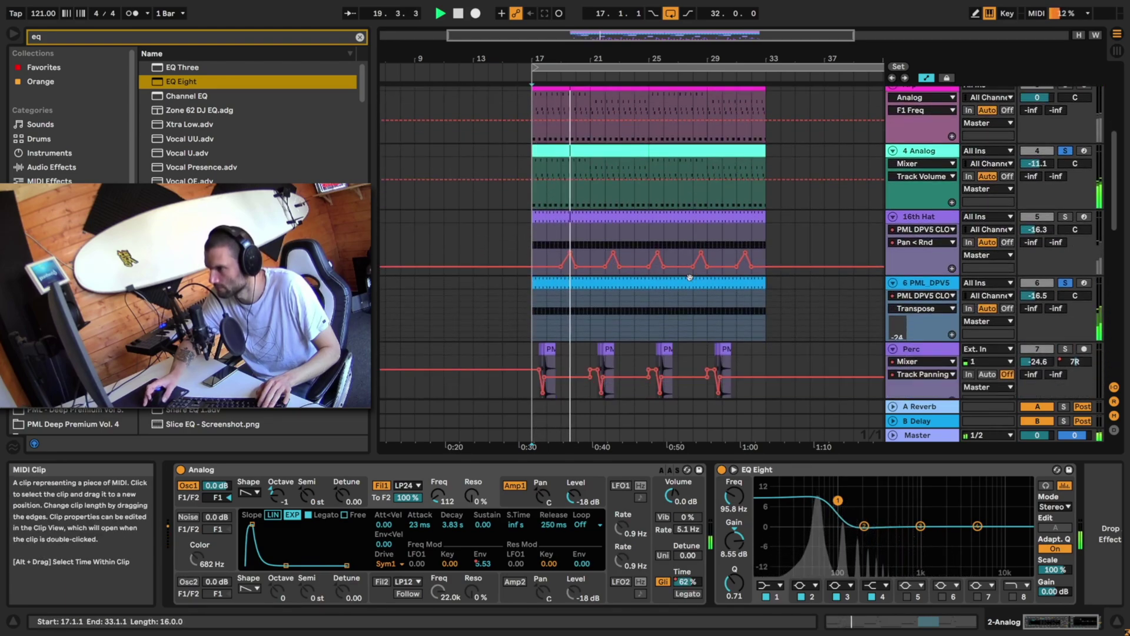
scroll(691, 279, down, 1)
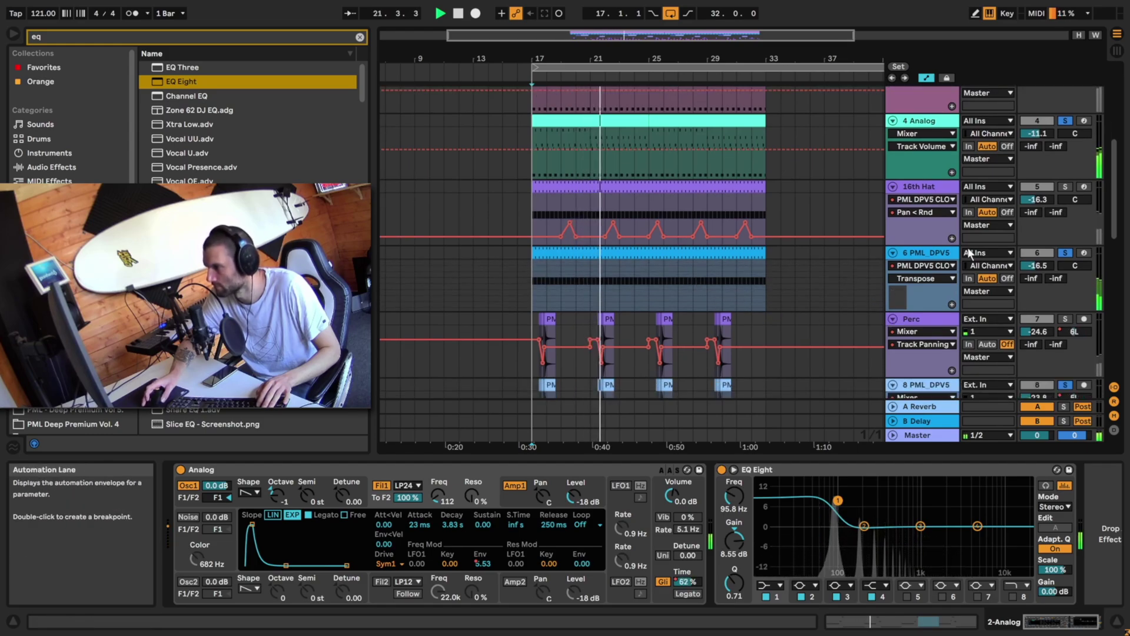
scroll(960, 259, down, 2)
scroll(954, 266, down, 5)
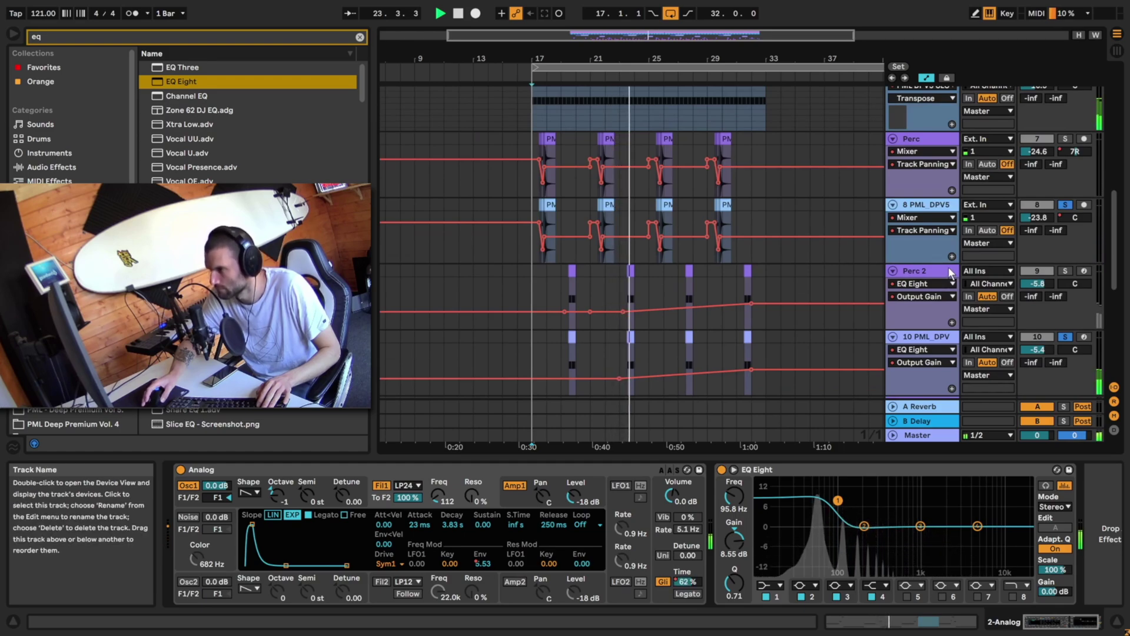
key(space)
Solo only the Claps group below the tom tracks.
scroll(949, 271, down, 5)
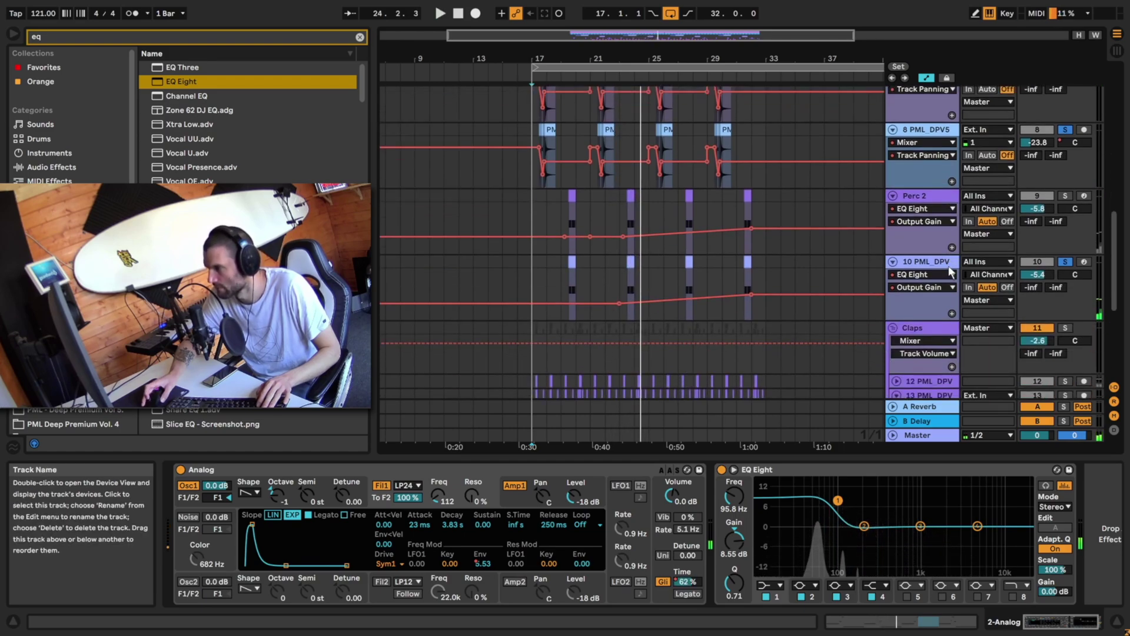
scroll(949, 271, down, 6)
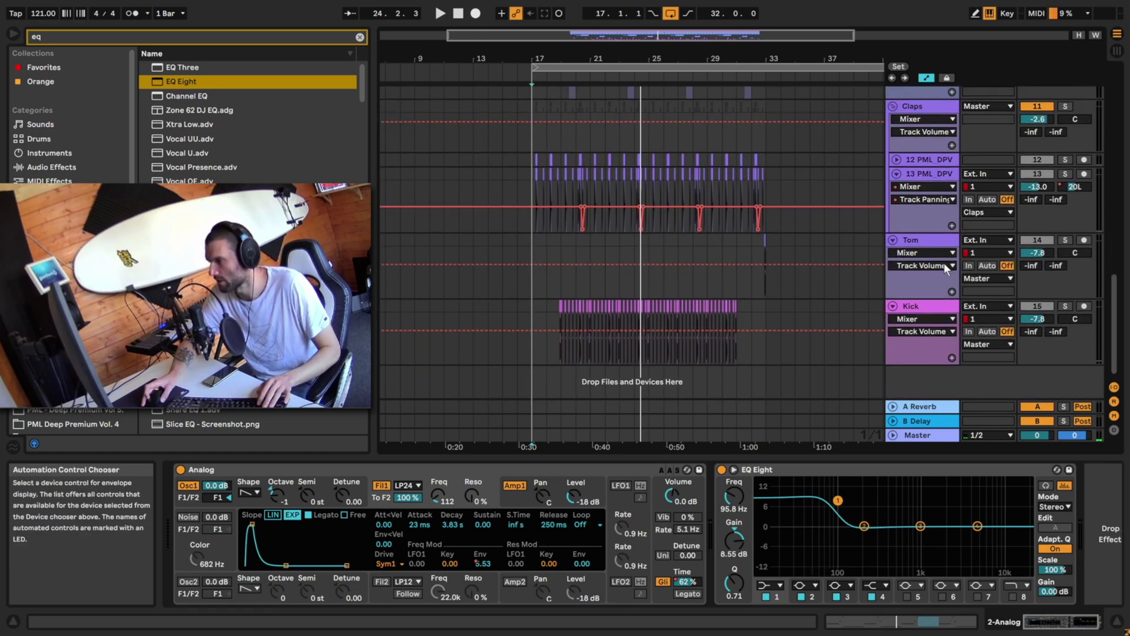
scroll(929, 242, up, 3)
scroll(932, 237, down, 3)
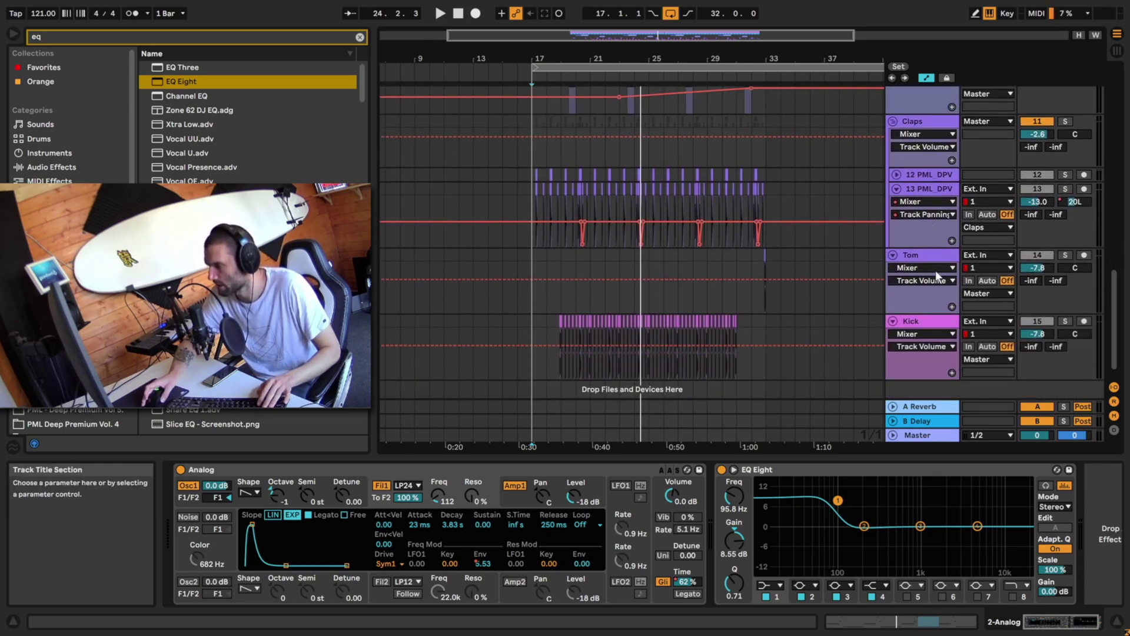
scroll(930, 213, up, 3)
Audition the soloed Claps group from 17.1.1, examining its clip pattern and panning automation.
click(538, 224)
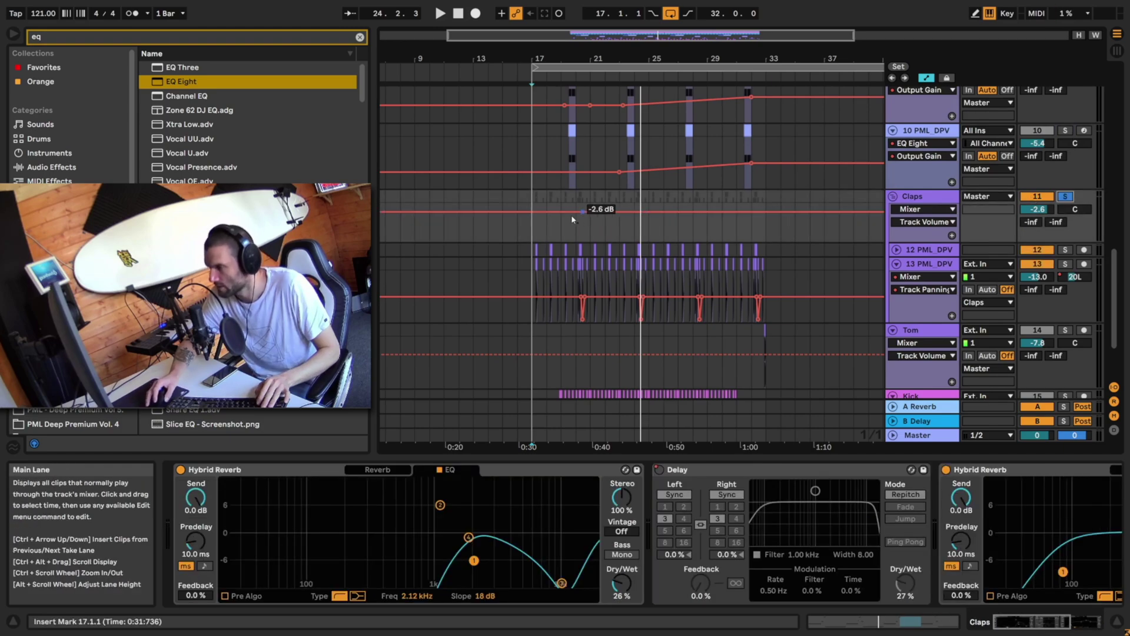
click(534, 227)
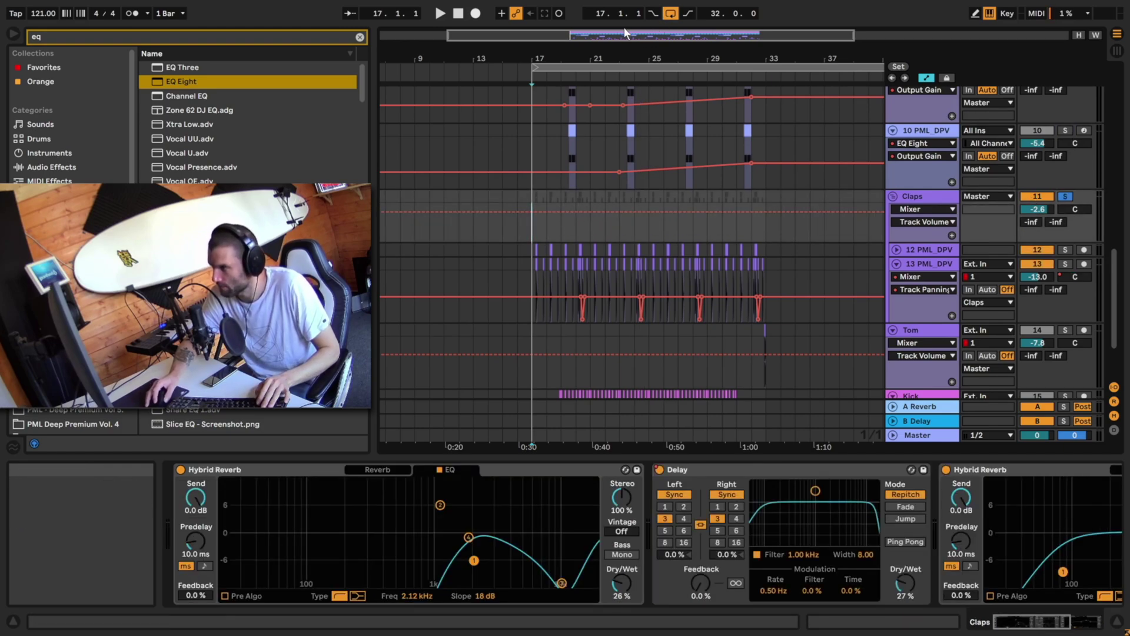
drag(546, 58, 553, 229)
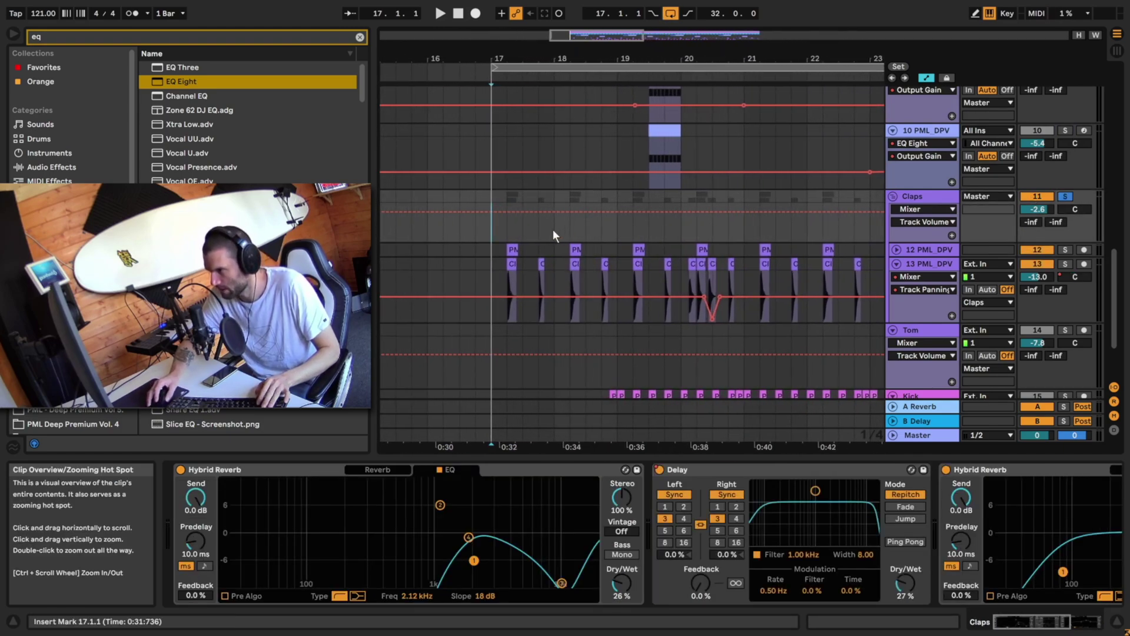
key(space)
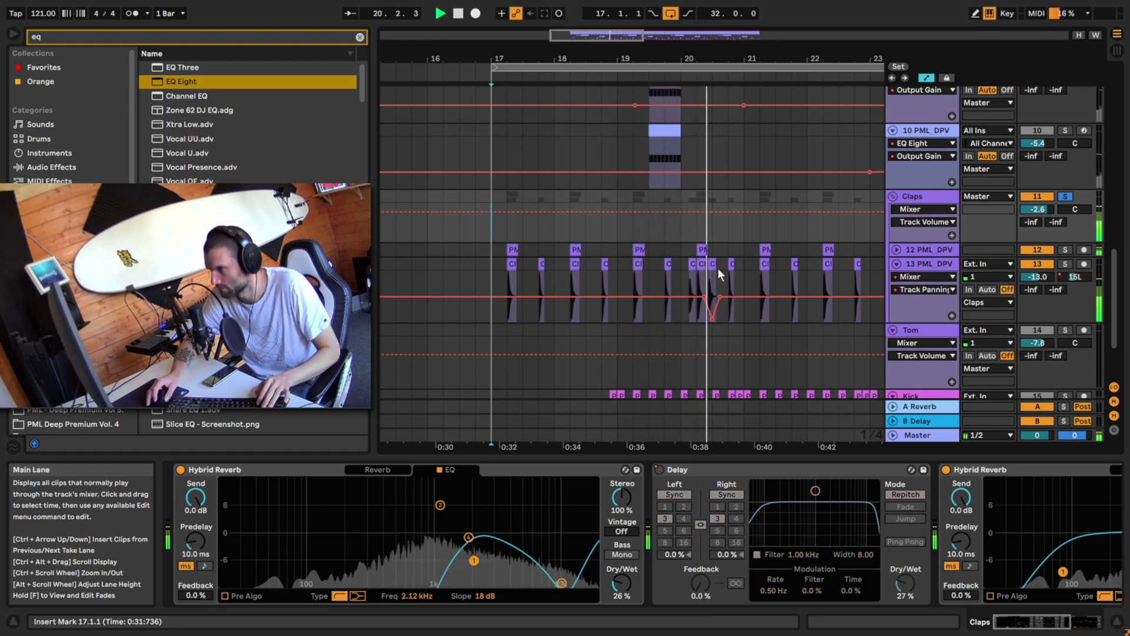
key(space)
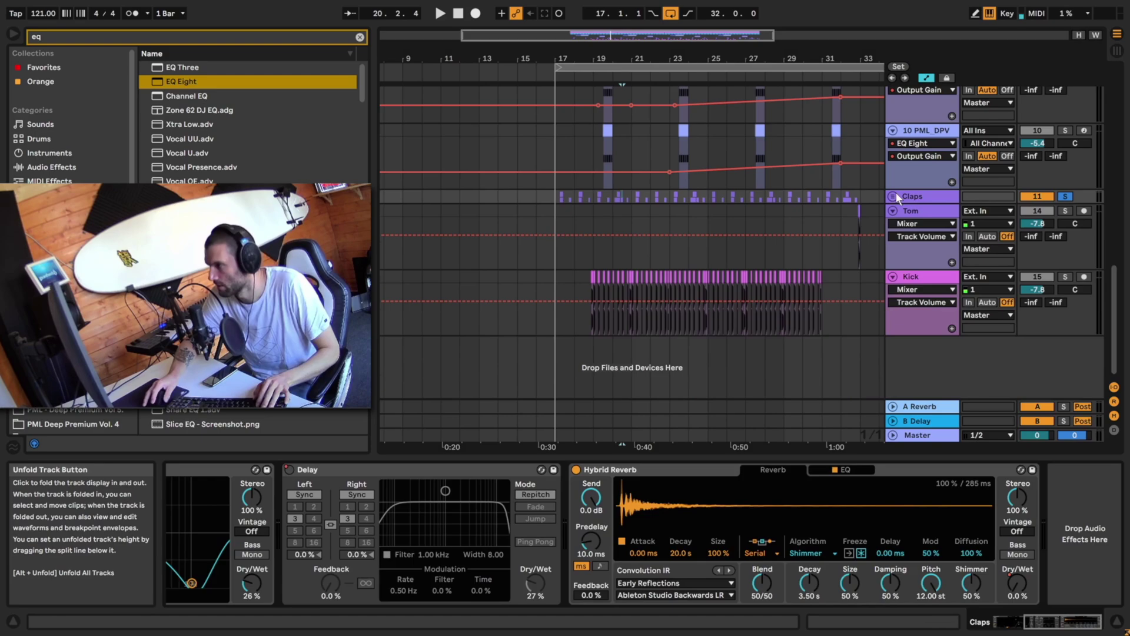
Insert two new audio tracks below the Claps group and group them together.
click(920, 197)
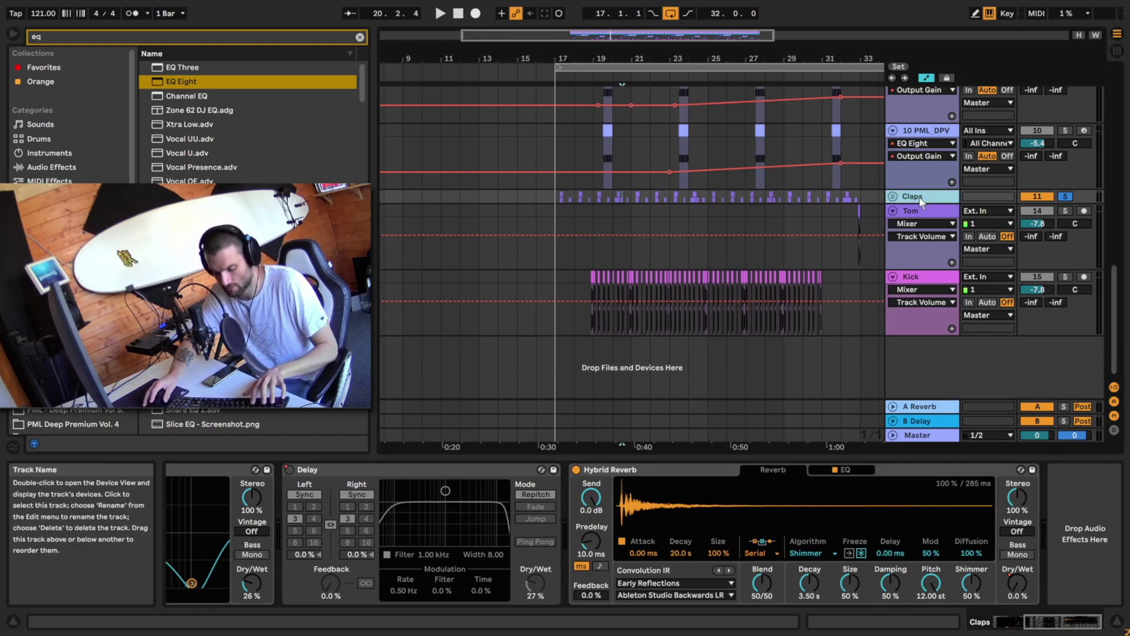
key(ctrl+t)
key(ctrl+t)
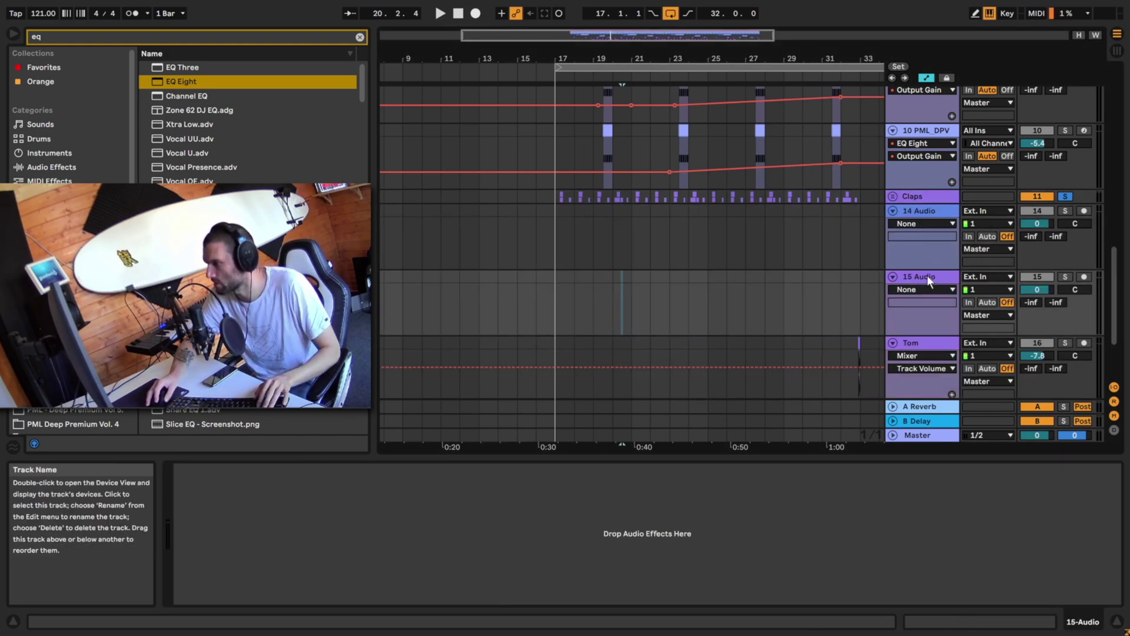
click(931, 211)
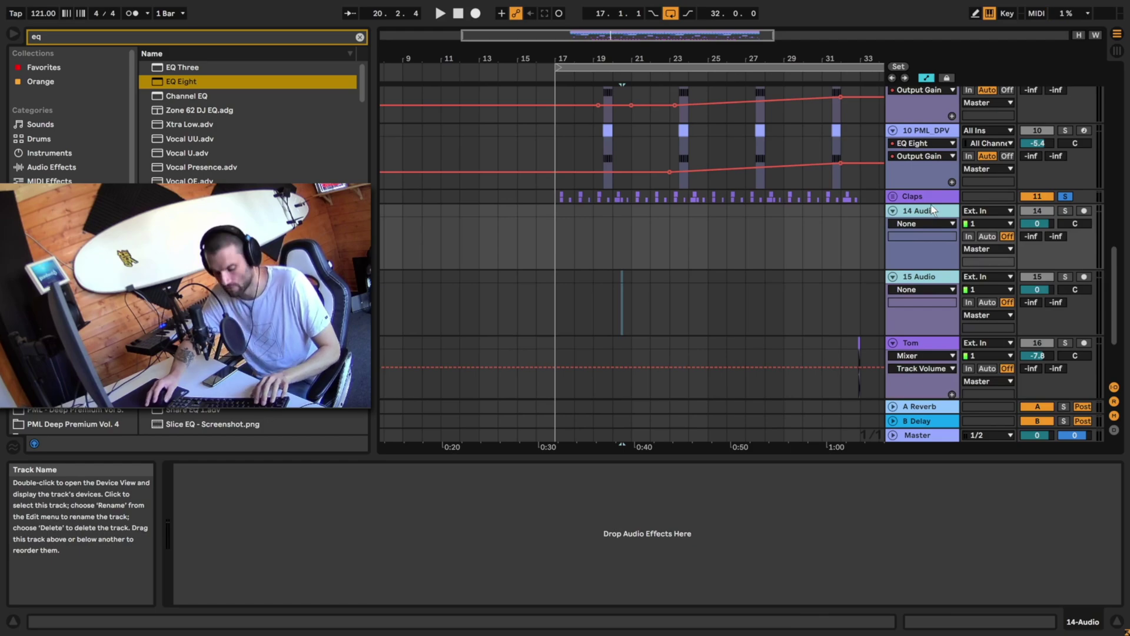
key(ctrl+g)
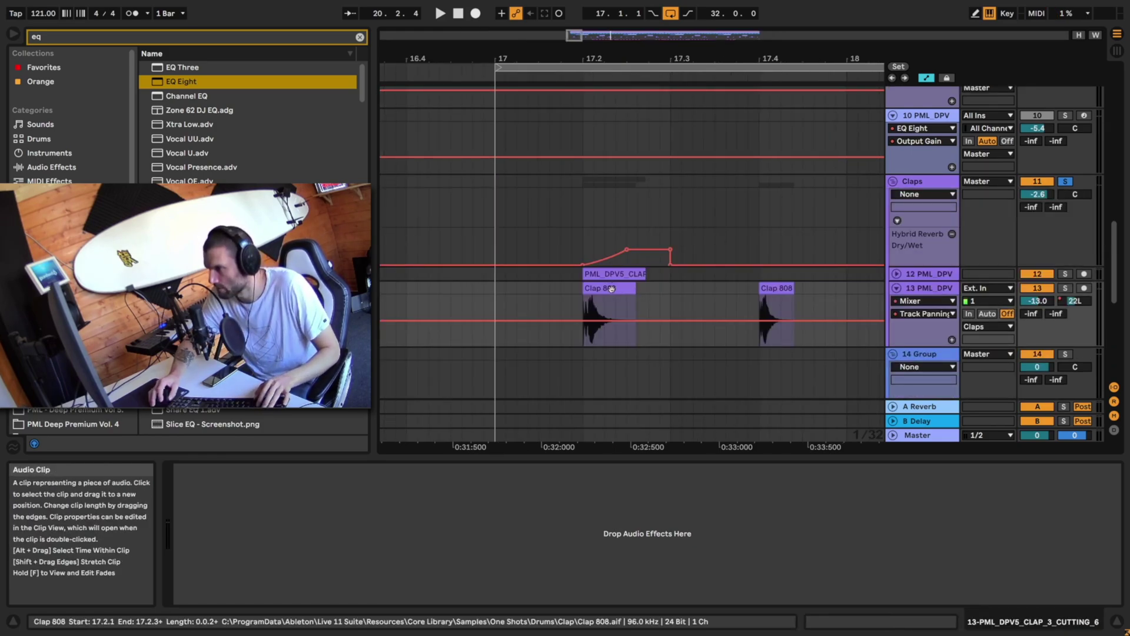
Search the sample library for "clap 808" and place Clap 808.aif on the lower new track at 17.2.1.
click(612, 288)
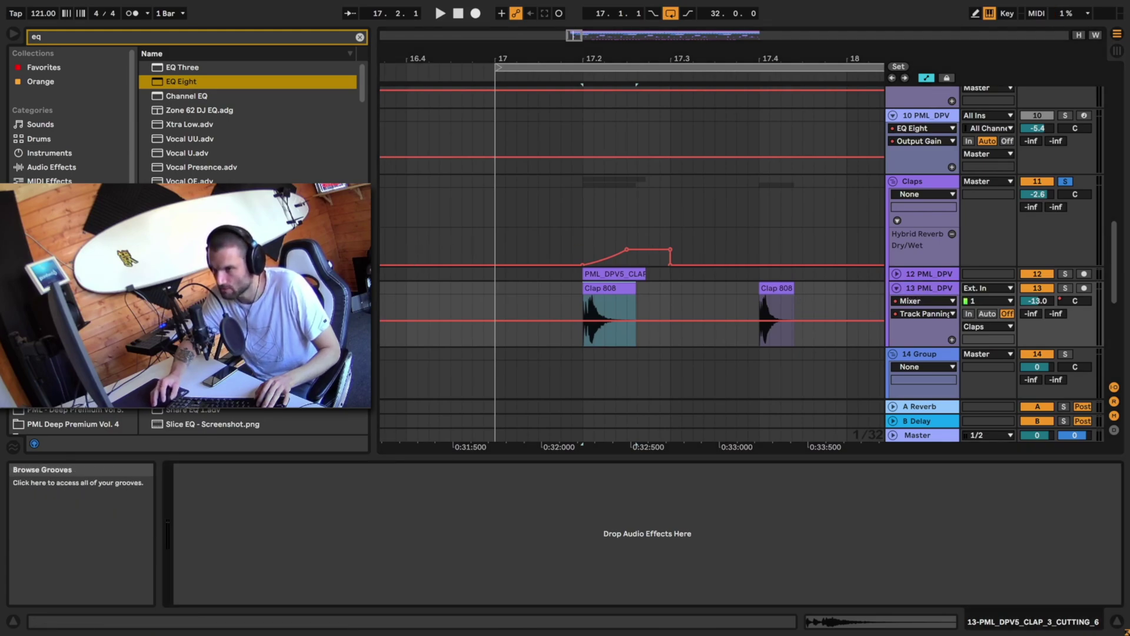
click(50, 238)
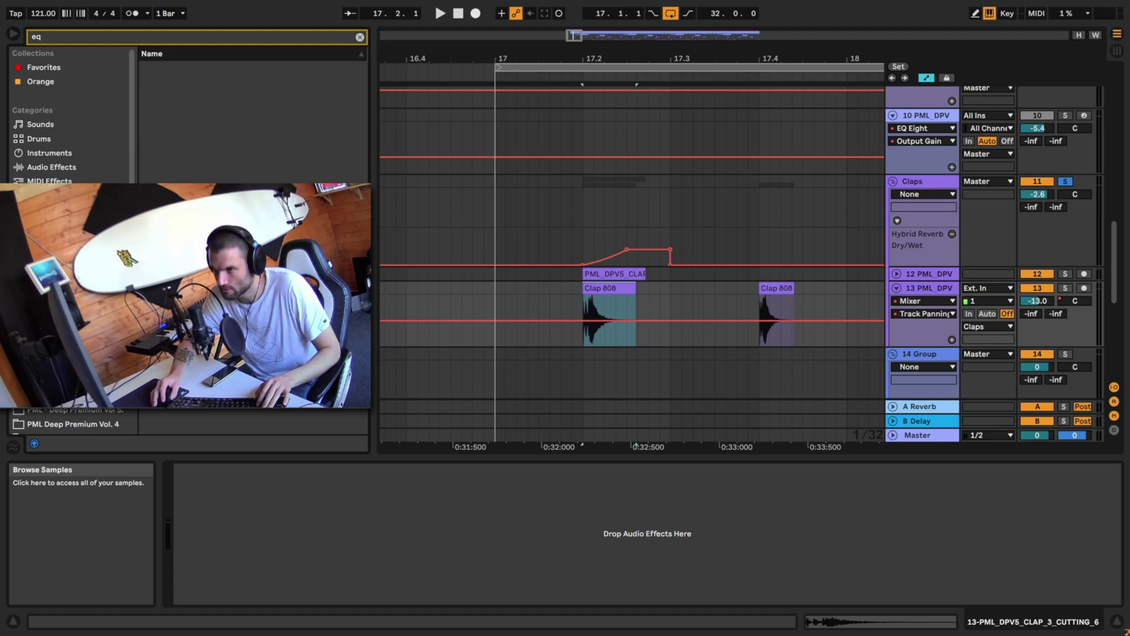
click(360, 37)
text(clap 808)
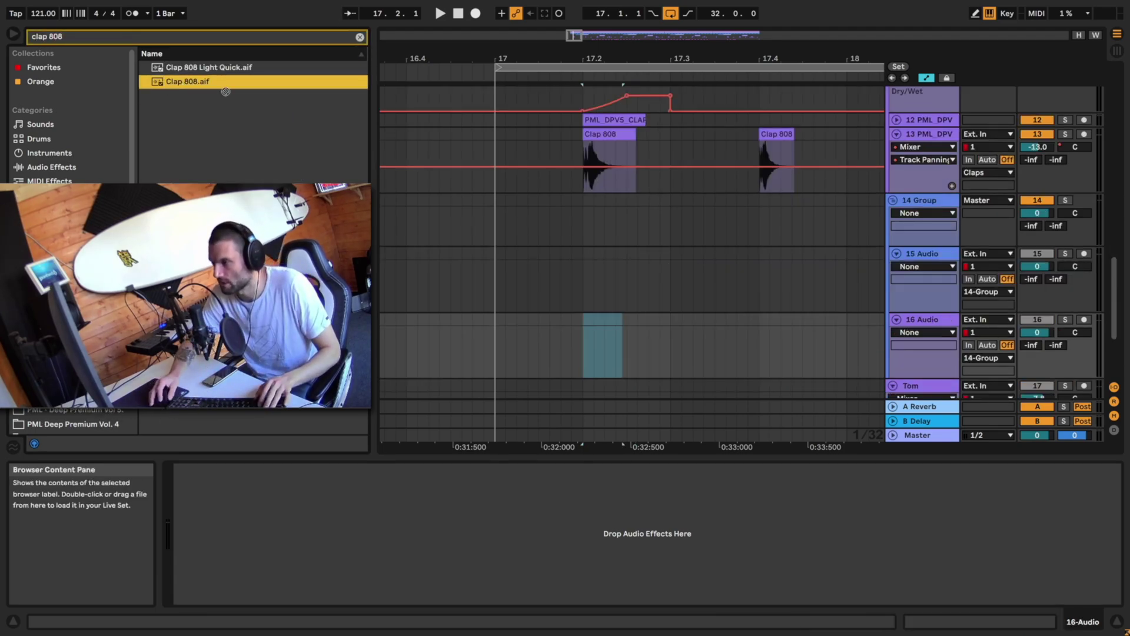
drag(225, 91, 589, 352)
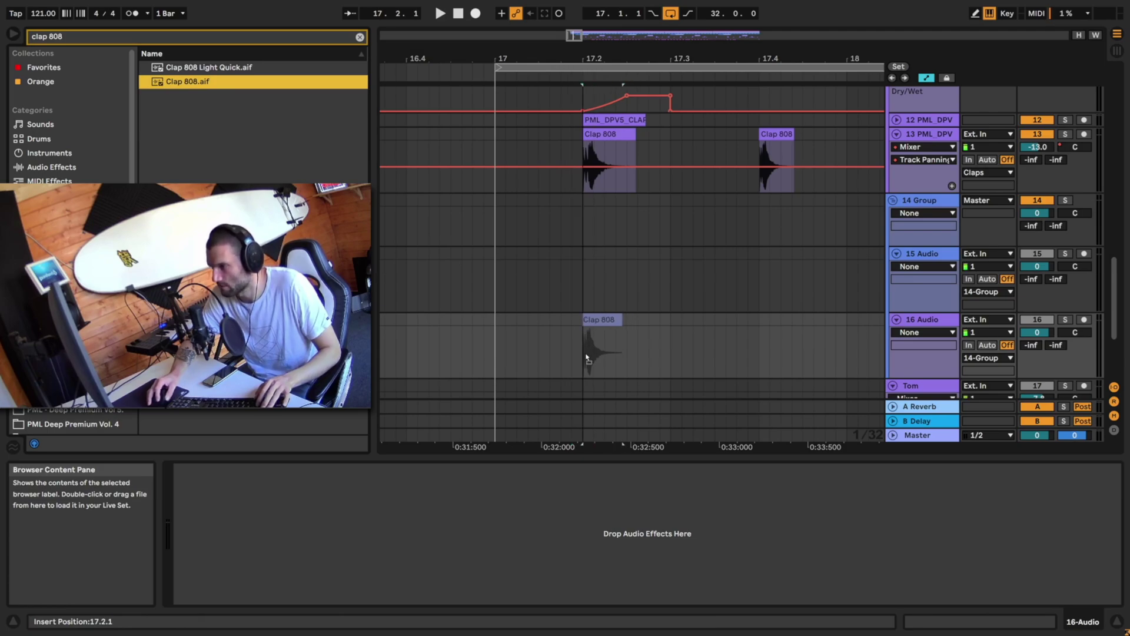
Check the reference clap clip's settings and transpose the new Clap 808 clip to -5 st.
click(620, 138)
click(620, 139)
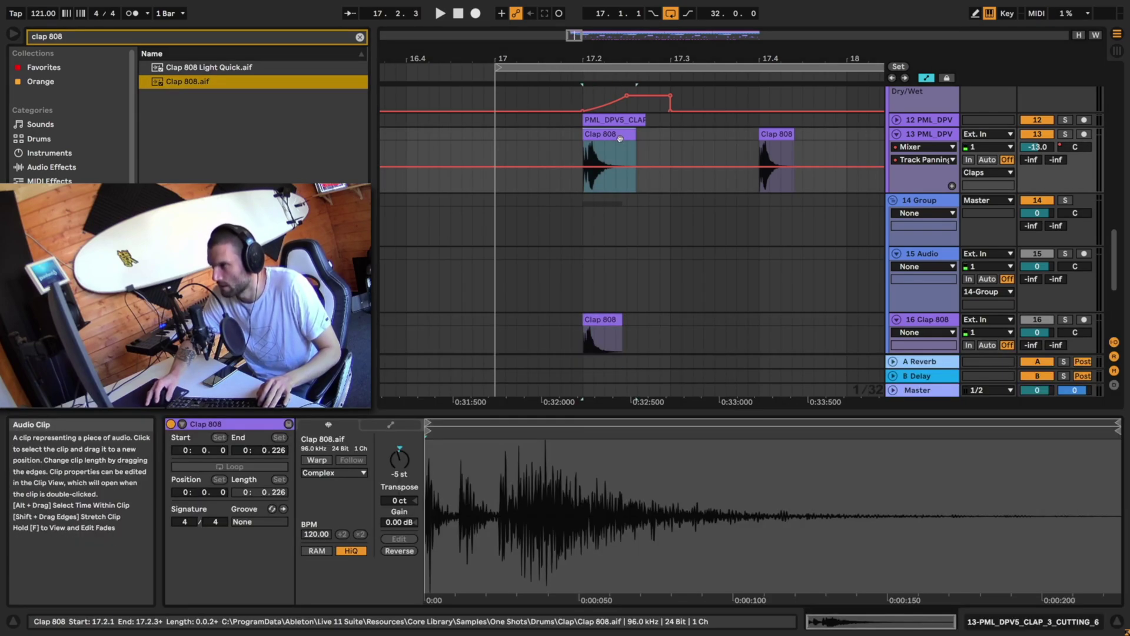
click(610, 319)
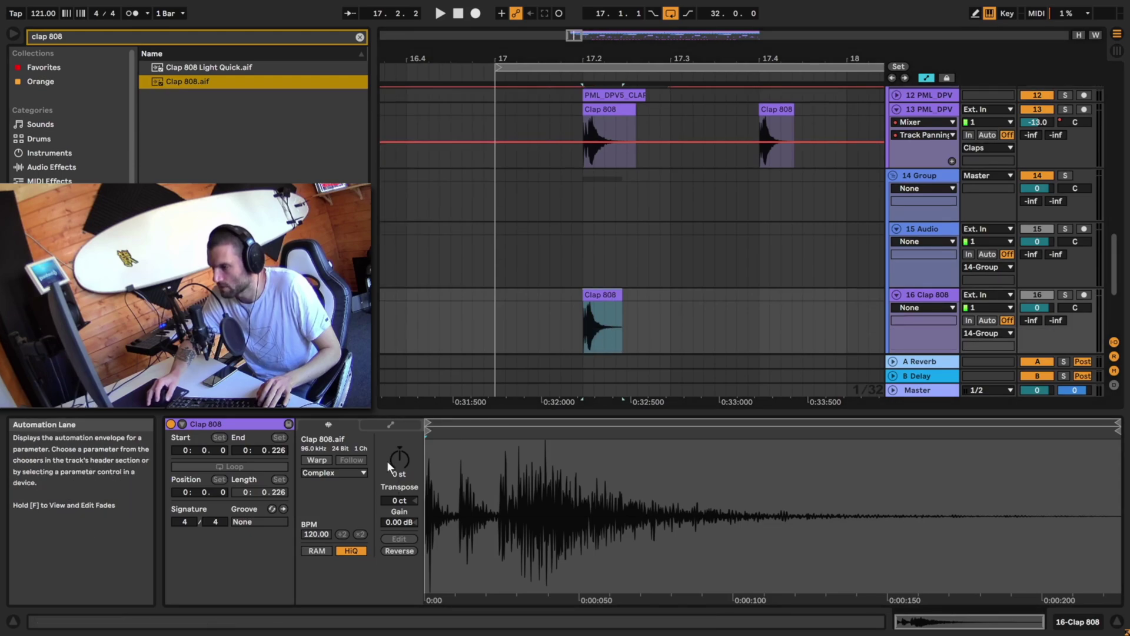
click(398, 461)
text(-)
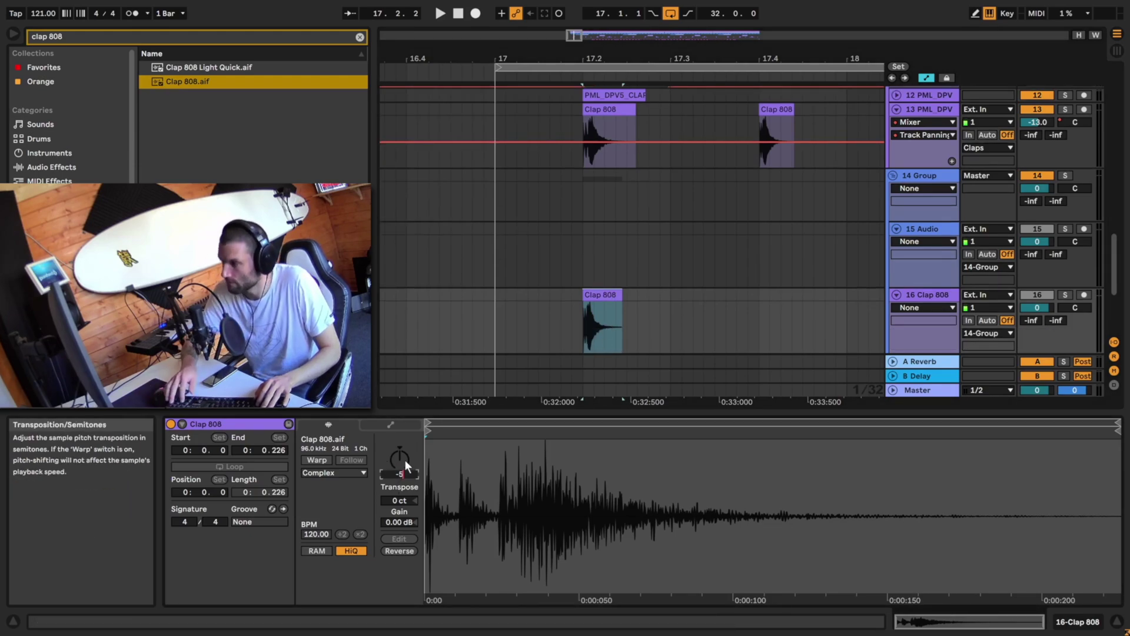
text(5)
key(Return)
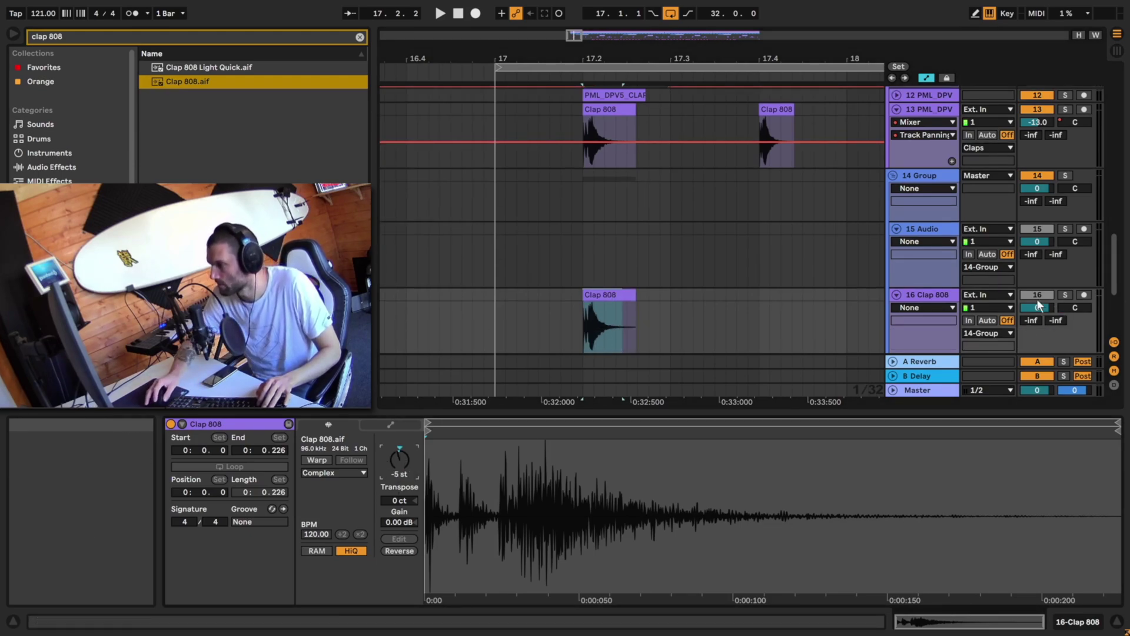
Set the Clap 808 track's volume to -13.1 dB and audition it against the reference claps, ending with the new group soloed.
drag(1050, 308, 1037, 359)
key(space)
key(space)
key(space)
key(space)
key(space)
key(space)
key(space)
key(space)
key(space)
key(space)
key(space)
key(space)
Duplicate the half bar from 17.1.1 to place a second clap at 17.4.1, and transpose that copy to 2 st.
drag(497, 292, 668, 306)
key(ctrl+d)
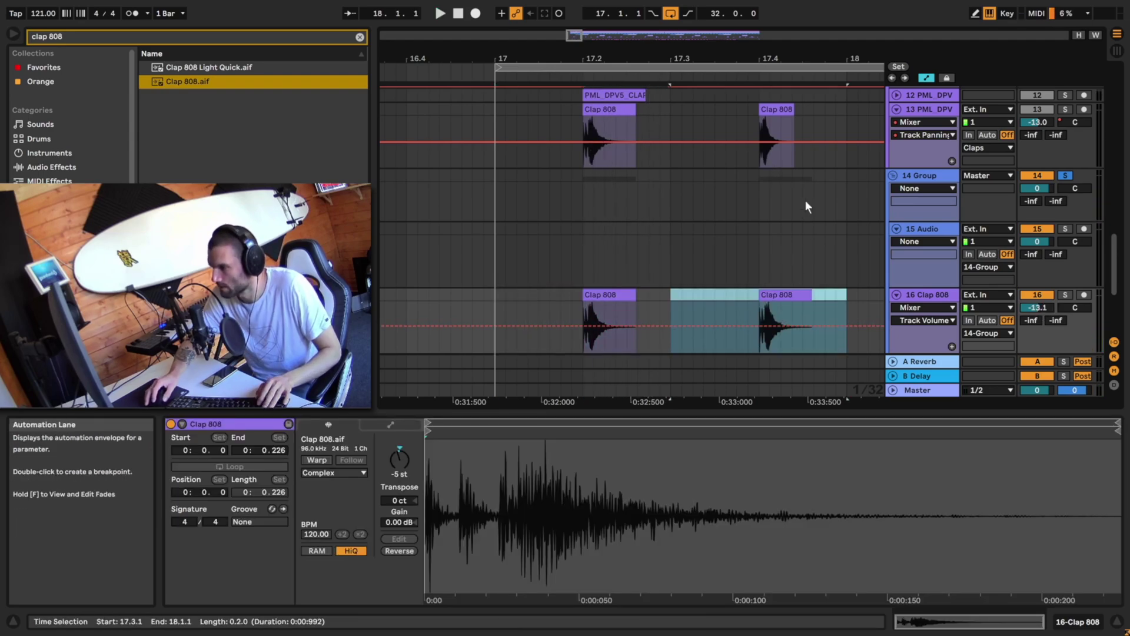
click(806, 318)
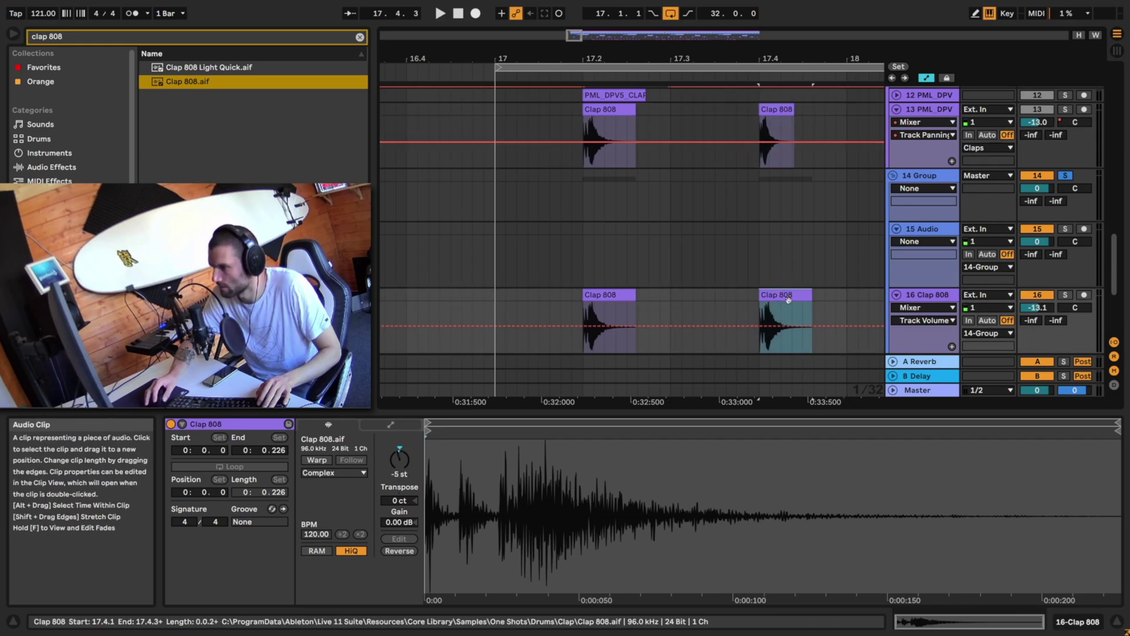
click(404, 467)
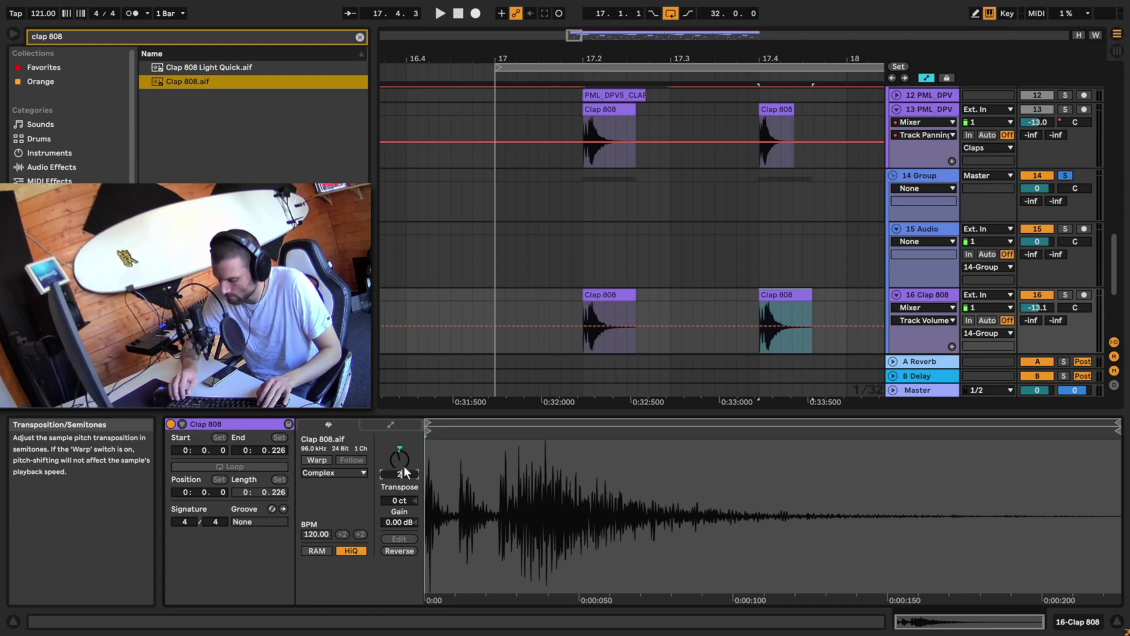
text(2)
key(Return)
Audition the two-clap pattern and check the transposition of both Clap 808 clips.
key(space)
key(space)
key(space)
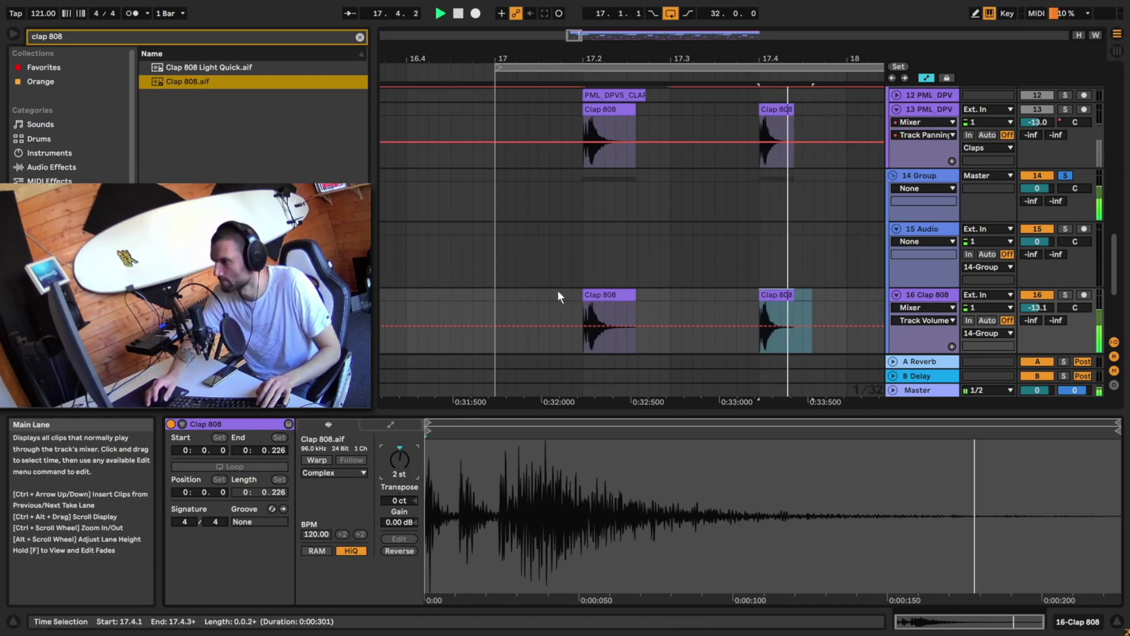
key(space)
click(502, 295)
click(597, 294)
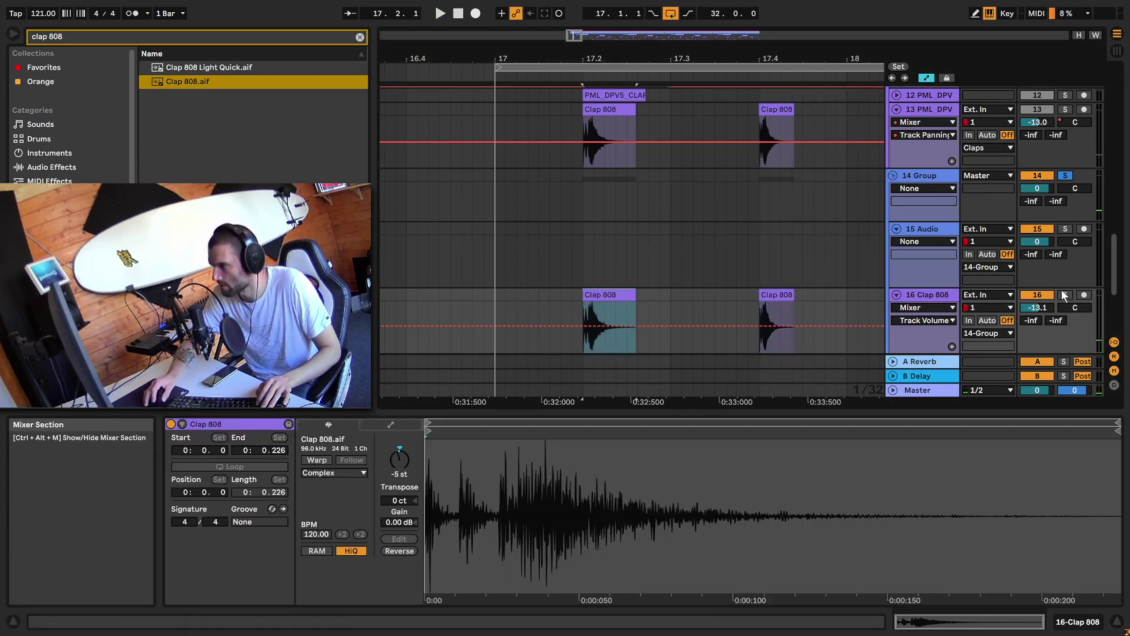
key(space)
click(787, 294)
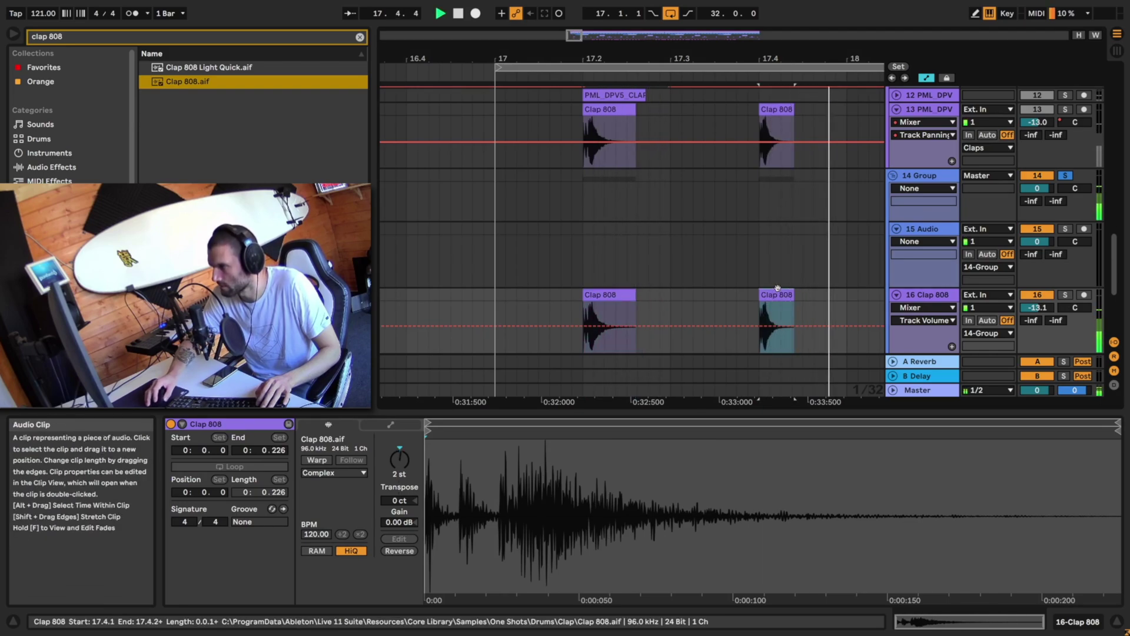
key(space)
Duplicate the one-bar clap pattern from bar 17 until it fills the track up to 21.1.1.
drag(574, 40, 576, 39)
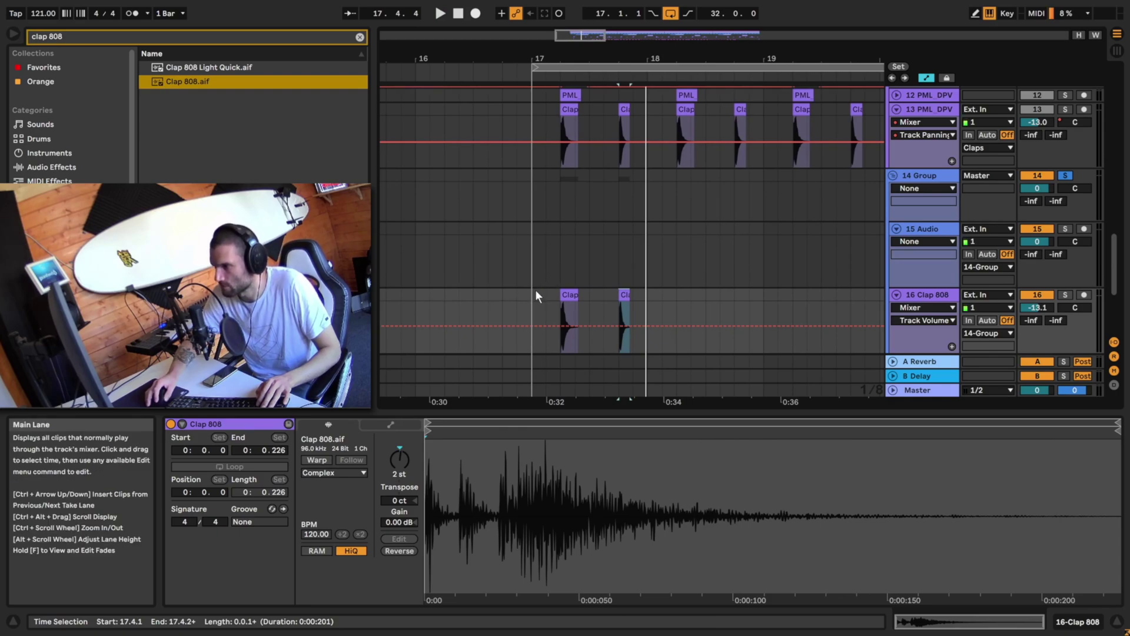
drag(535, 290, 650, 315)
key(ctrl+d)
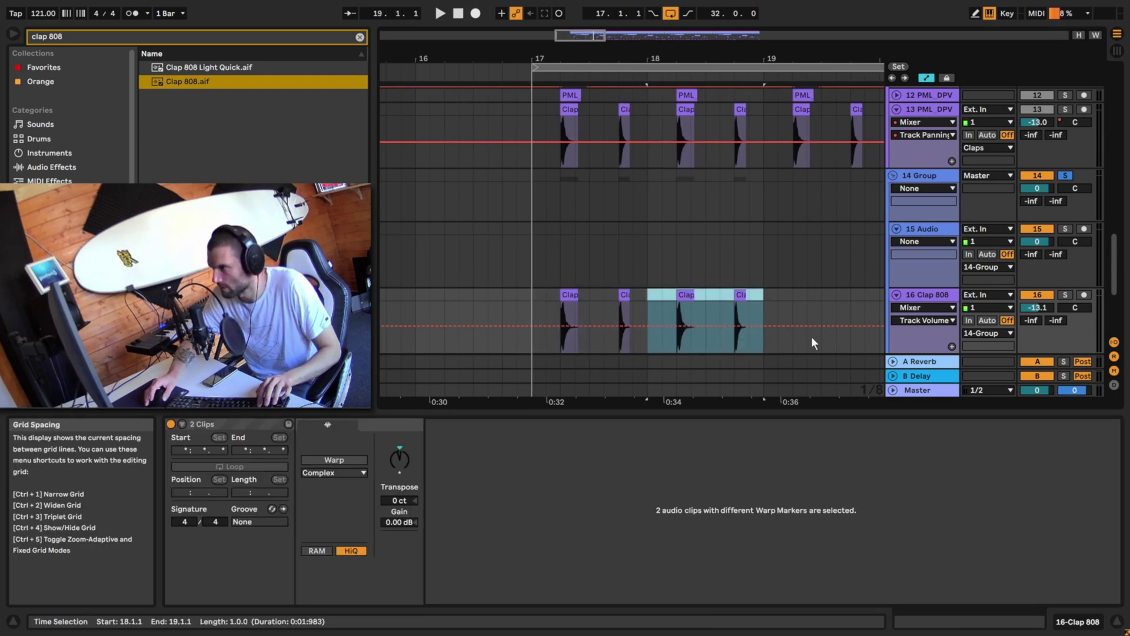
key(ctrl+d)
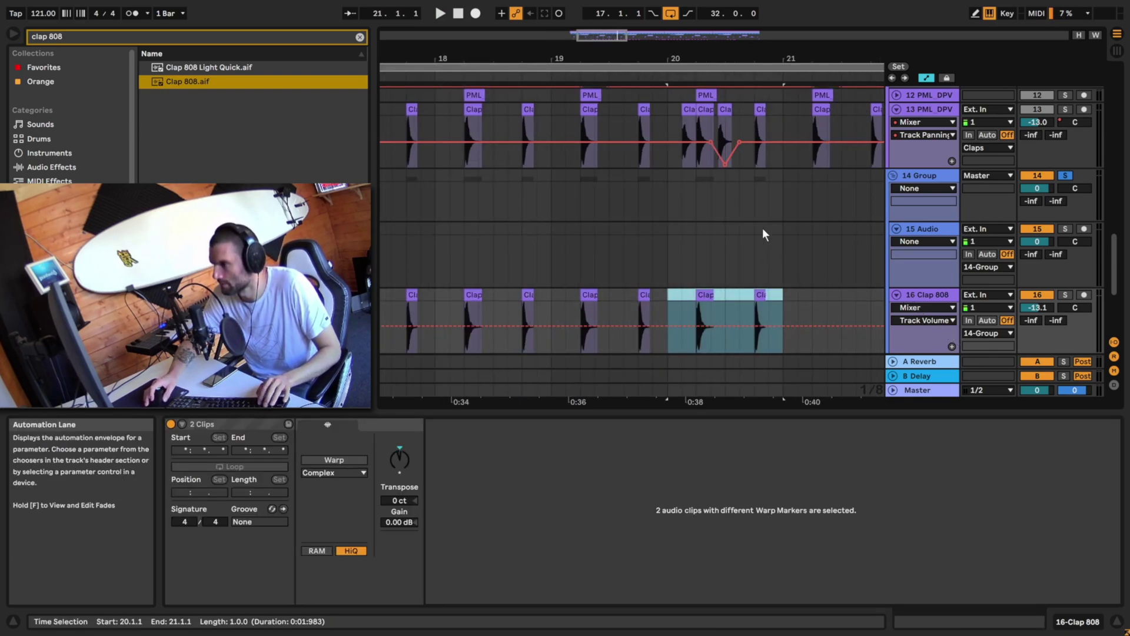
Inspect the reference clip at 20.1.3 and copy the Clap 808 clip from 20.2.1 to 20.1.3.
click(736, 295)
click(685, 110)
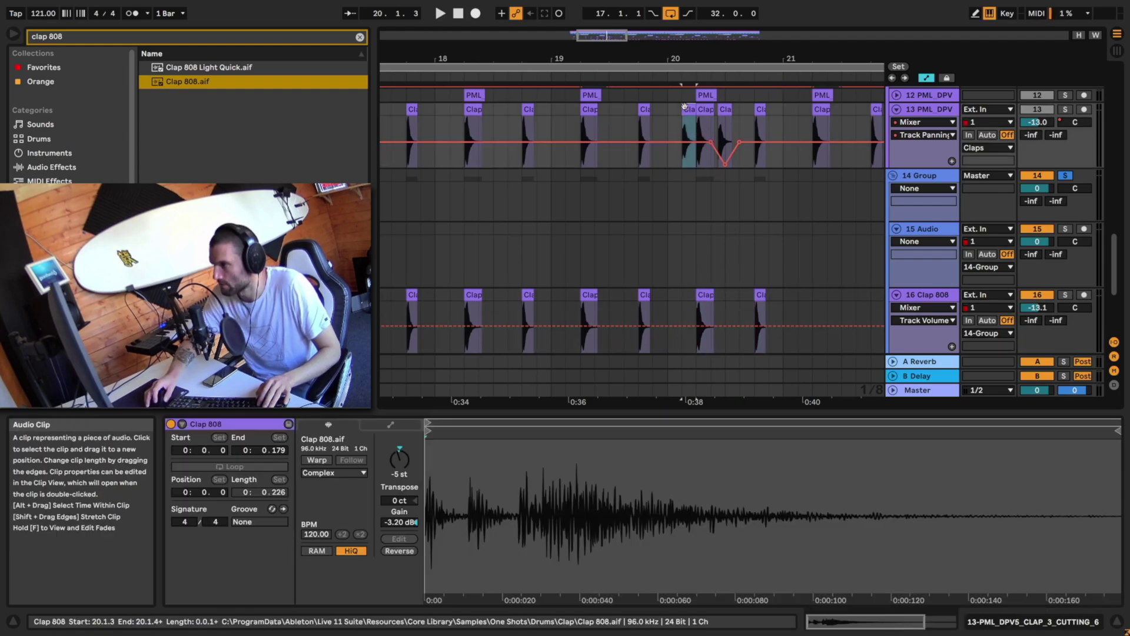
click(705, 295)
drag(611, 37, 610, 102)
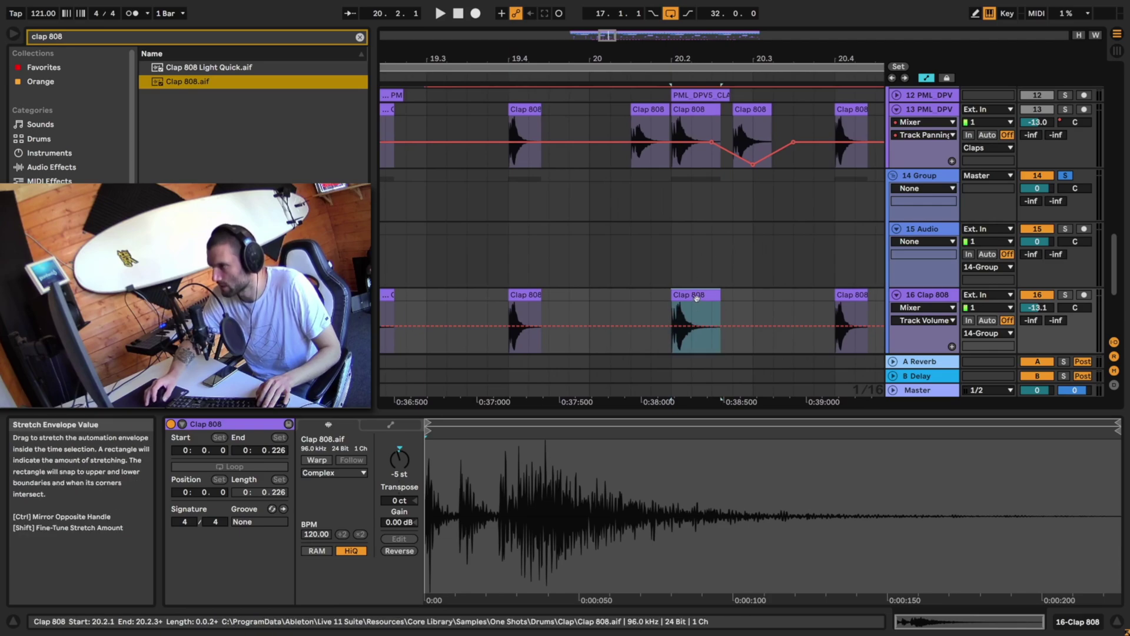
drag(708, 294, 643, 297)
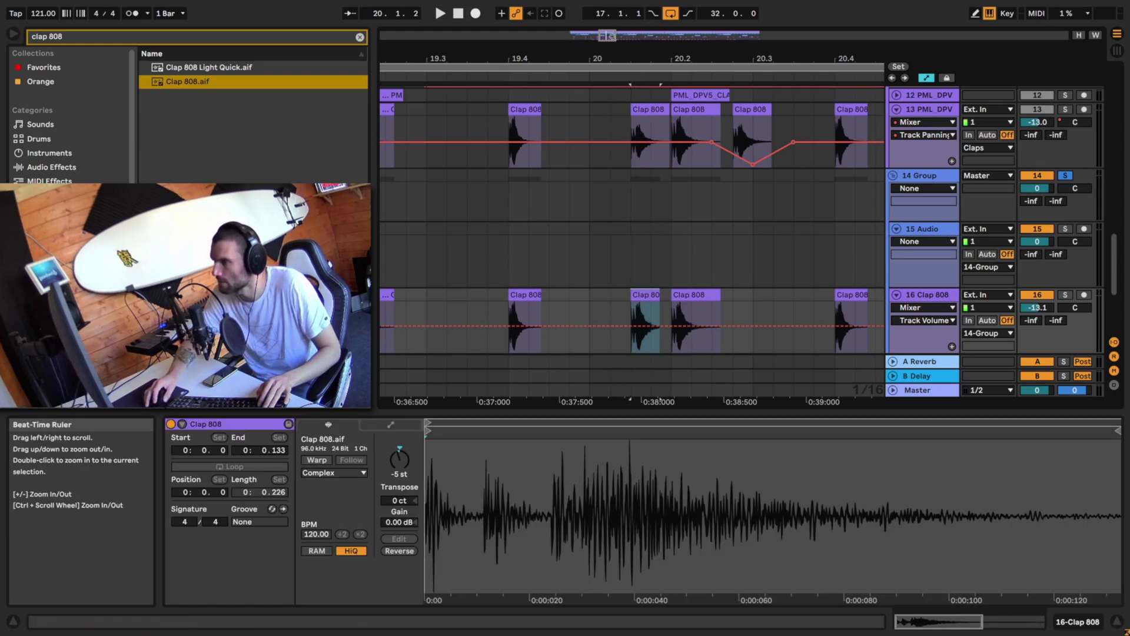
Set the 20.1.3 clap's gain to -3.20 dB and extend its end to just before the clap at 20.2.1.
drag(613, 36, 610, 57)
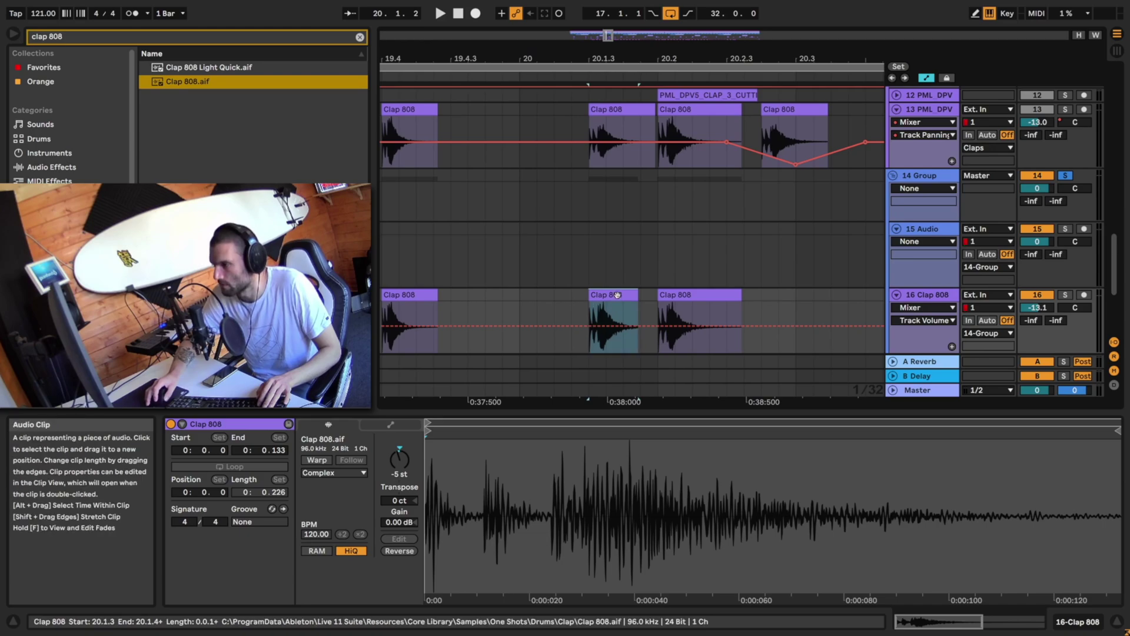
drag(399, 522, 399, 535)
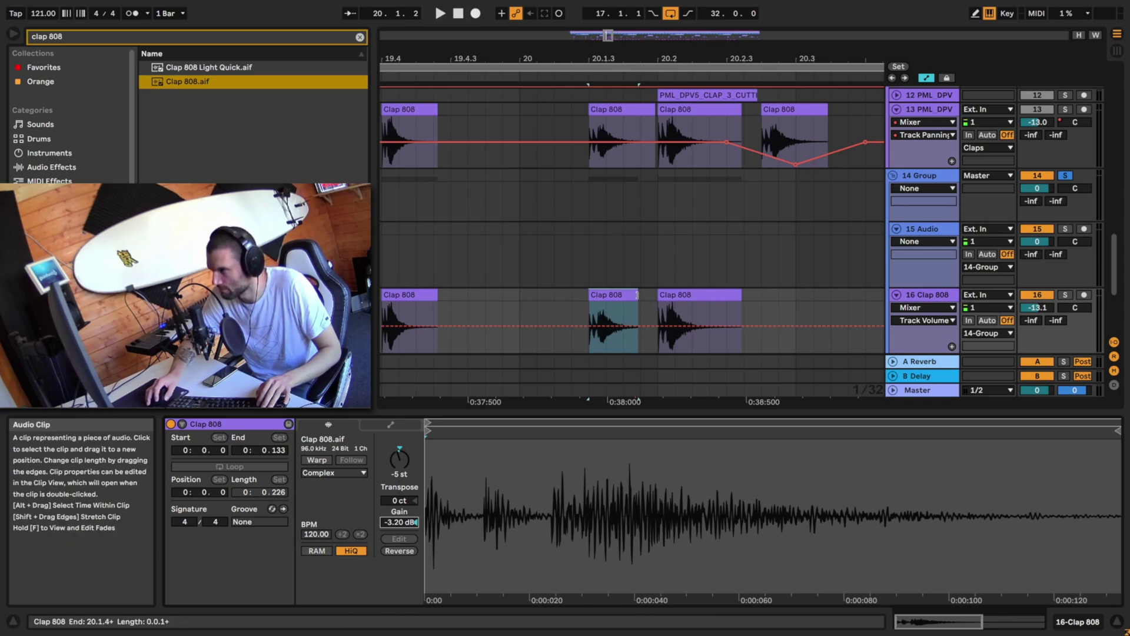
drag(637, 294, 656, 294)
click(653, 235)
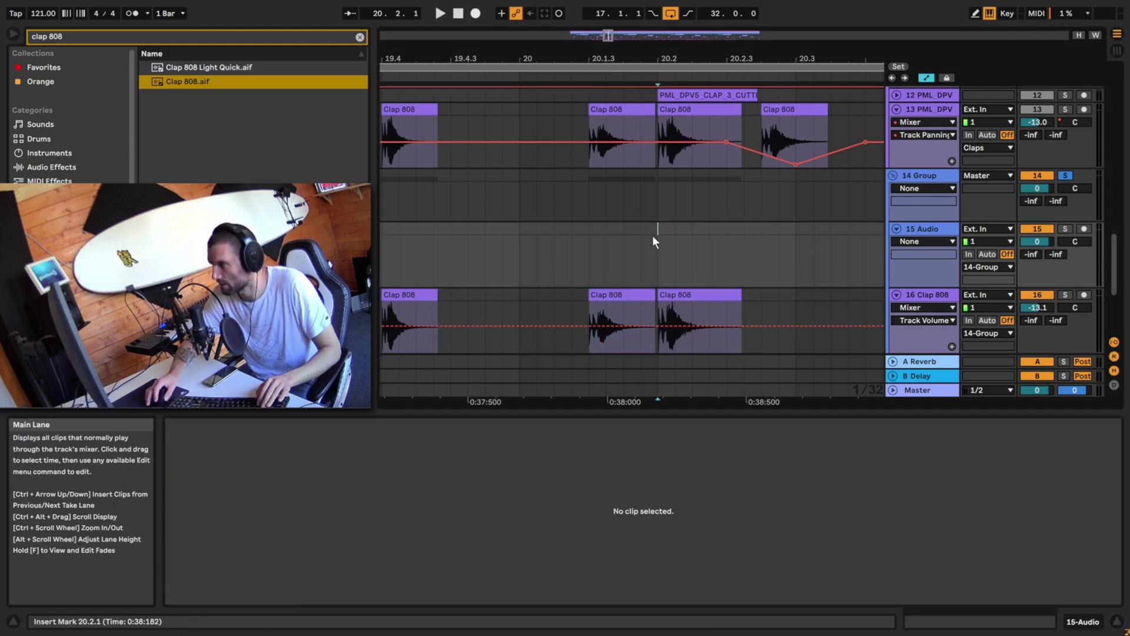
Copy the quieter 20.1.3 clap to 20.2.4, matching the reference fill, and play the fill from 20.1.1.
click(620, 295)
drag(615, 296, 789, 301)
click(541, 303)
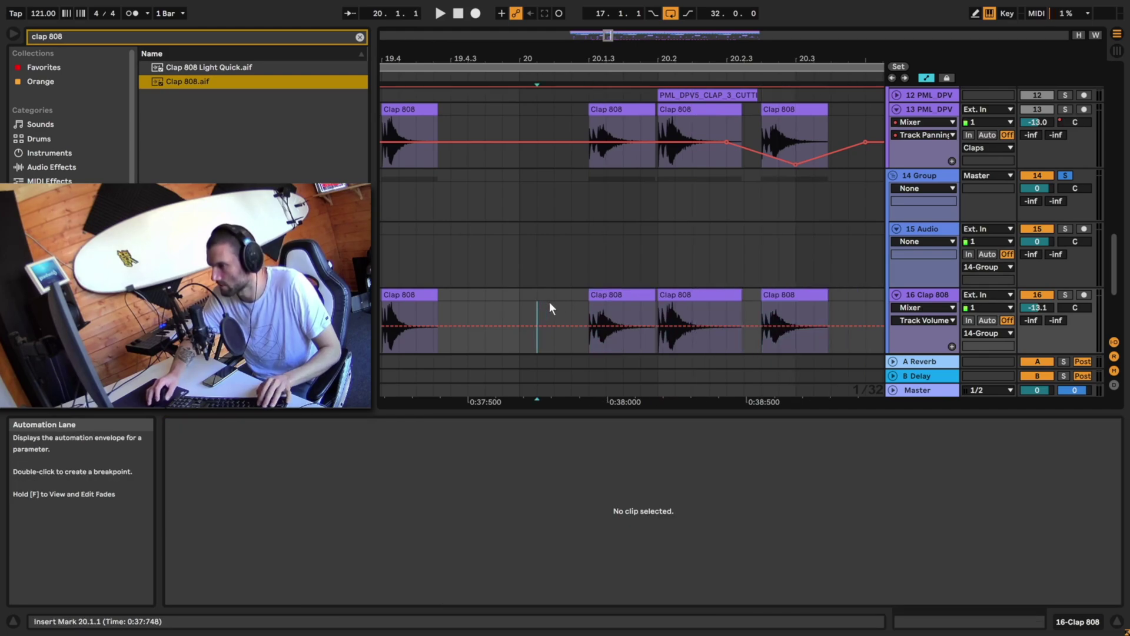
key(space)
key(space)
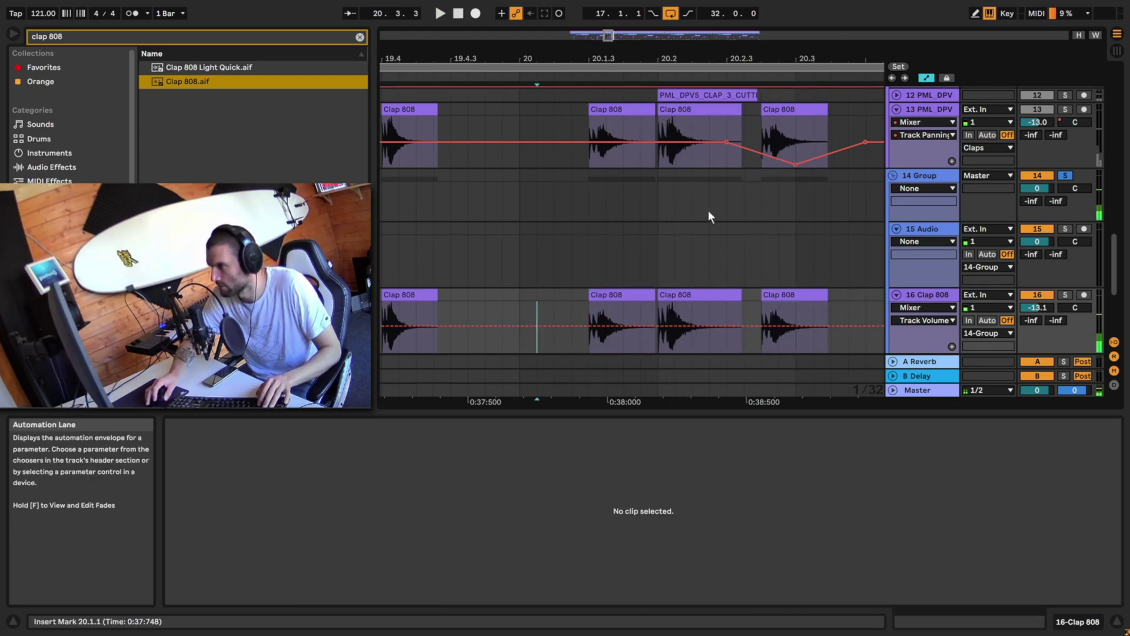
Automate the Clap 808 track's panning from centre to the left at 20.2.4 and back to centre by 20.3.3, auditioning the fill.
click(1071, 307)
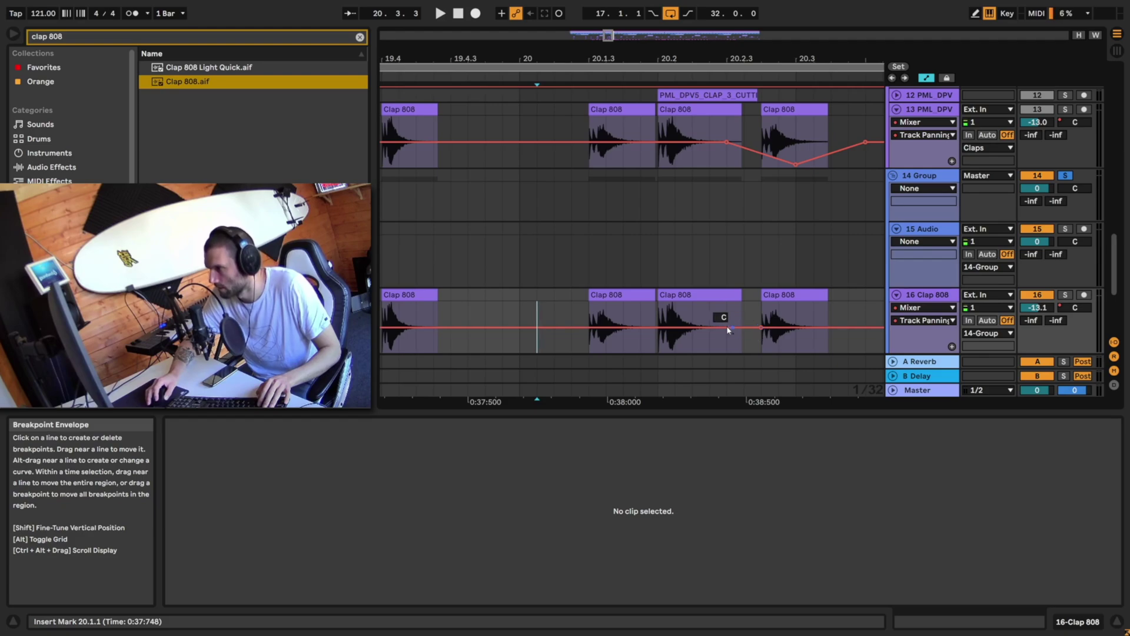
drag(760, 327, 761, 344)
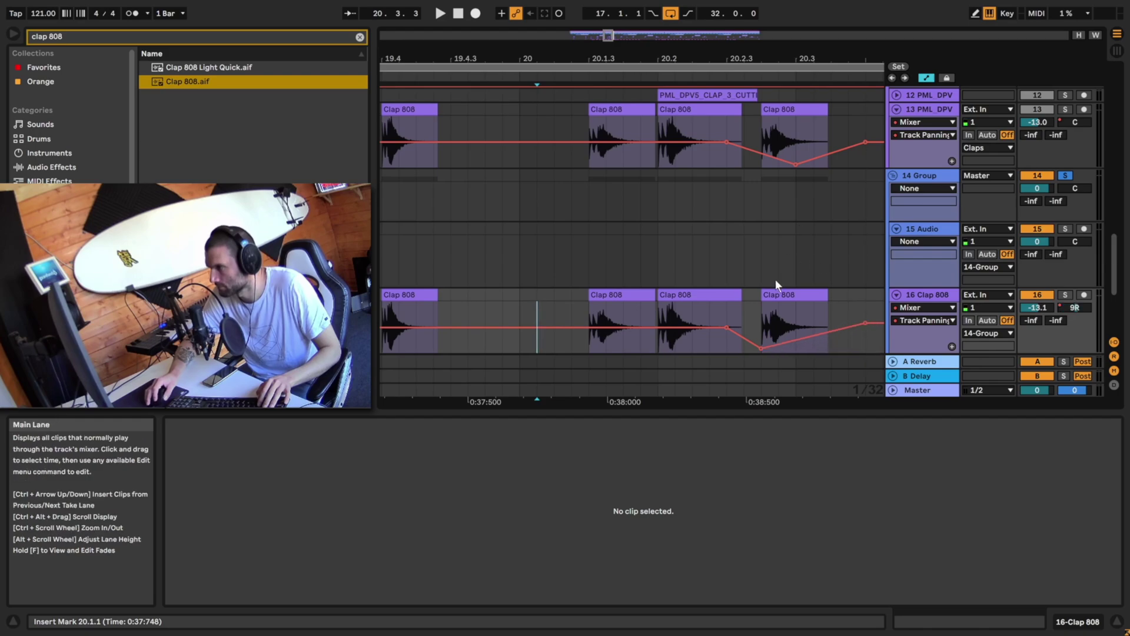
click(637, 341)
key(space)
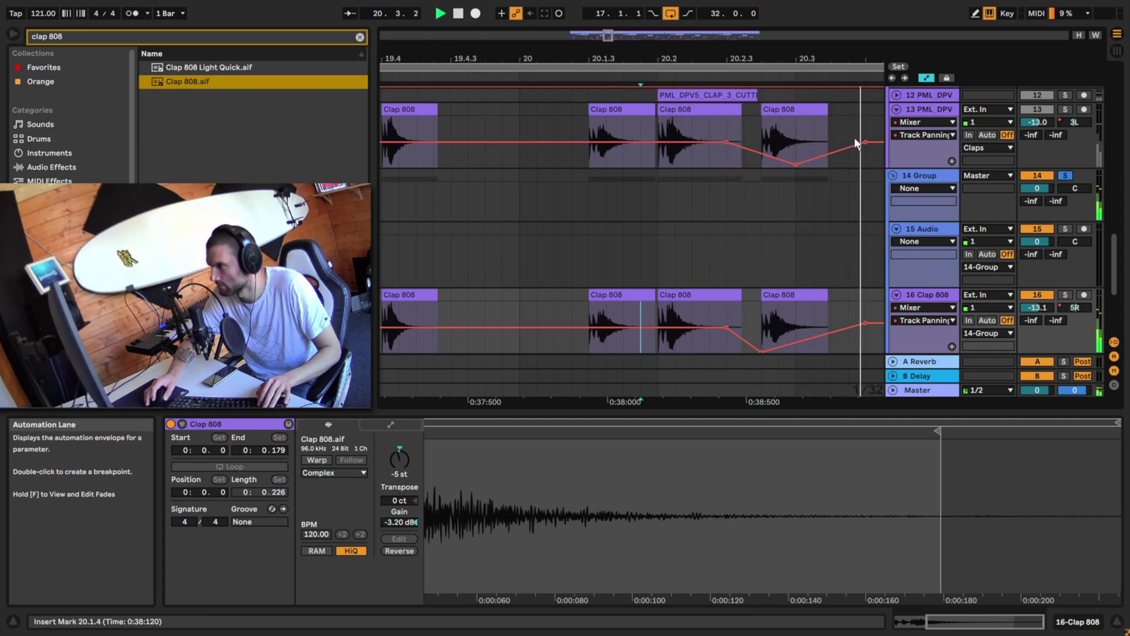
key(space)
drag(711, 39, 671, 12)
drag(678, 322, 677, 325)
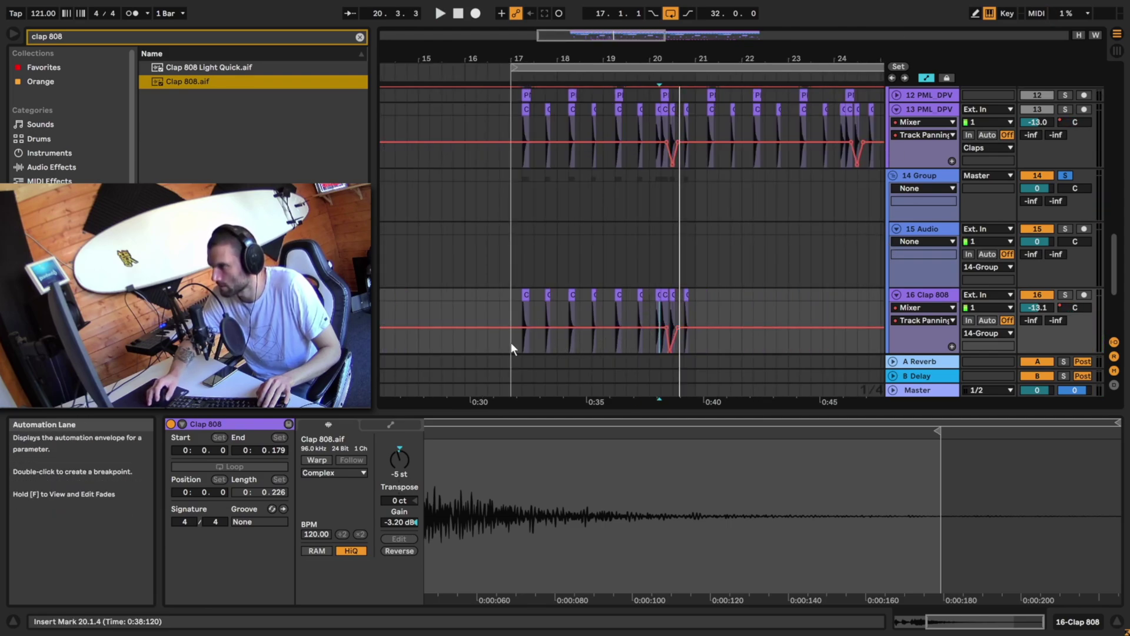
Duplicate the four-bar clap pattern from 17.1.1 to 21.1.1 three times along the track.
drag(510, 346, 698, 292)
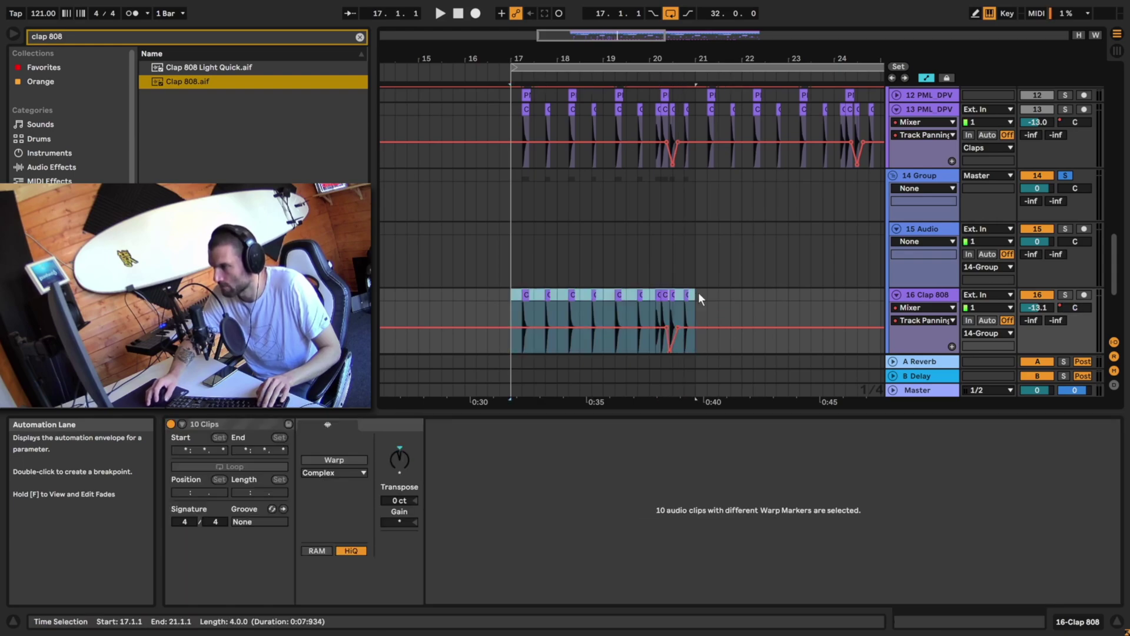
key(ctrl+d)
key(ctrl+d)
key(ctrl+d)
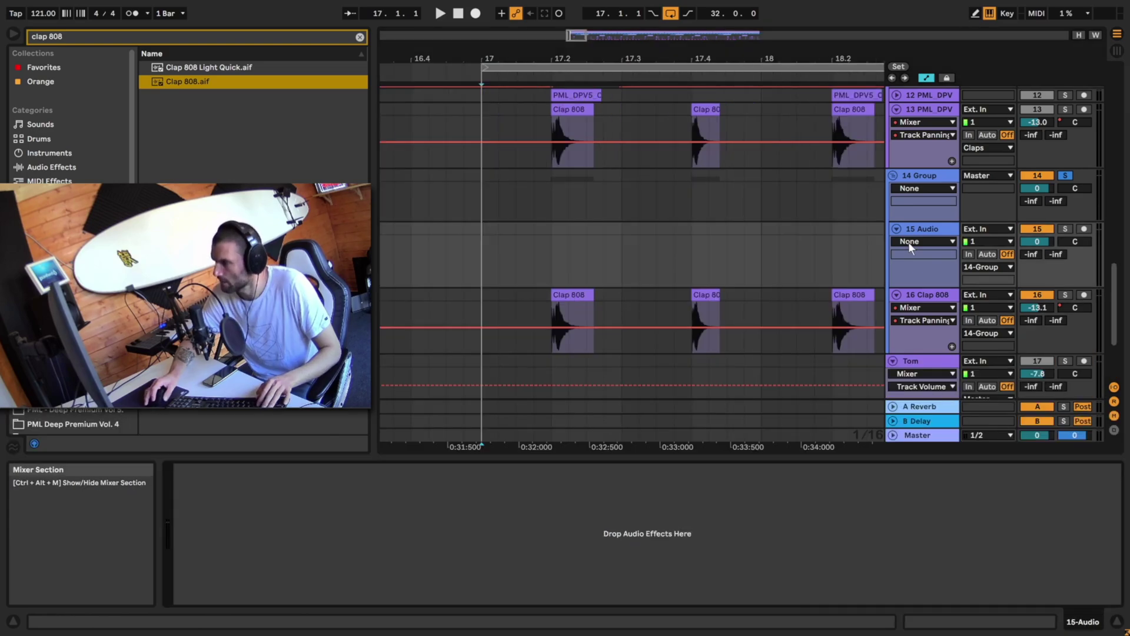
Find the reference clap's PML_DPV5_CLAP_3_CUTTING_6.wav sample and place it on the empty track 15 at 17.2.1.
drag(591, 59, 558, 88)
click(534, 96)
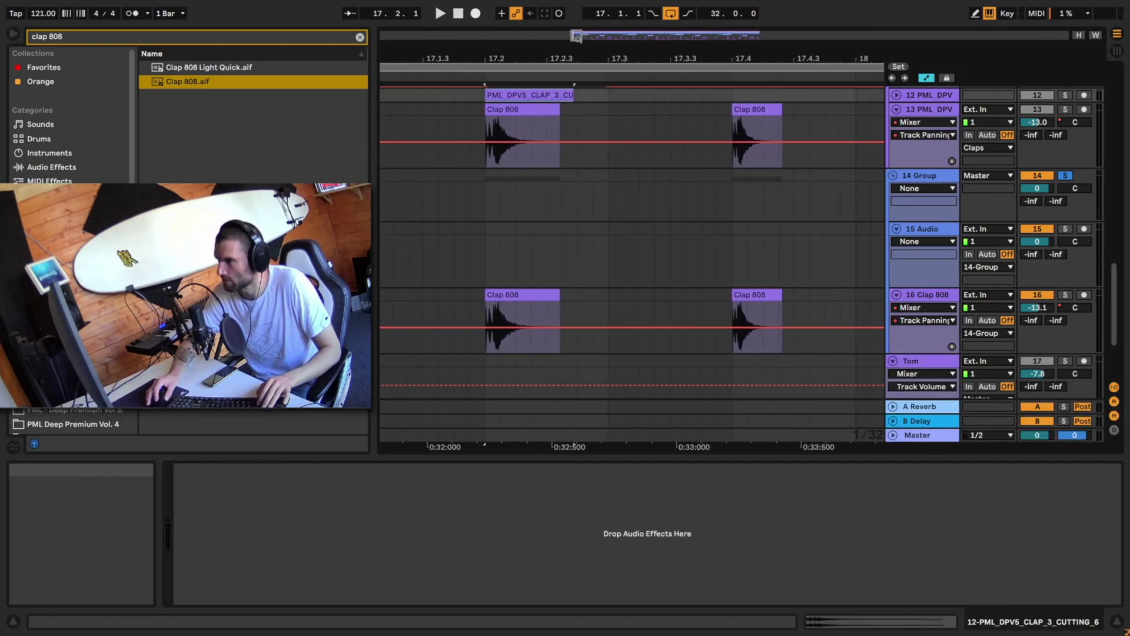
drag(666, 59, 788, 44)
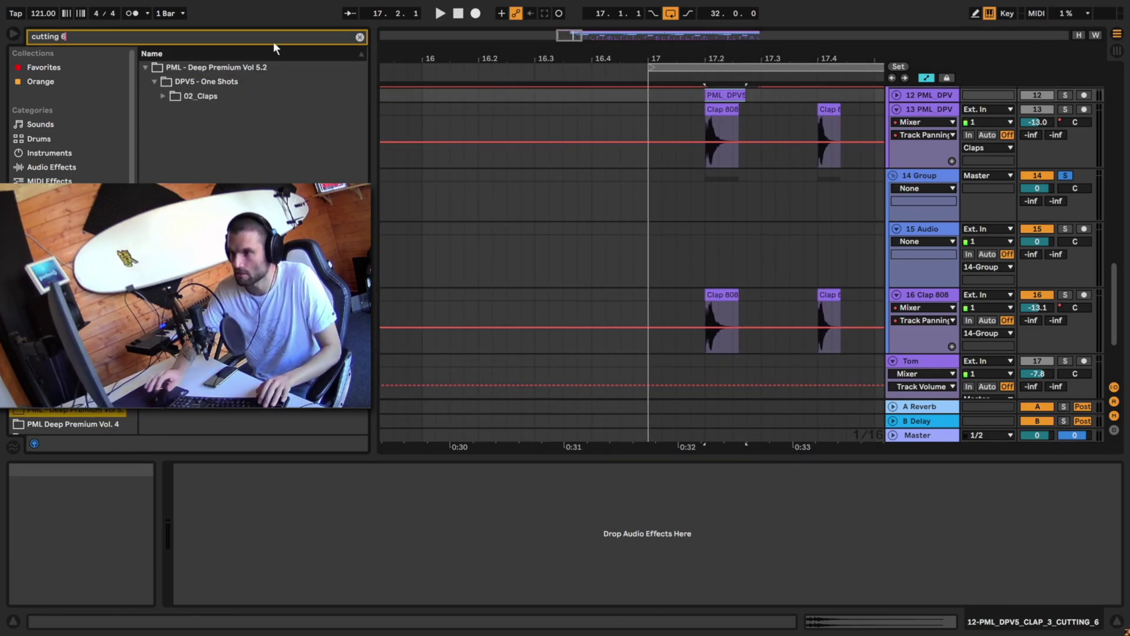
click(163, 96)
click(288, 111)
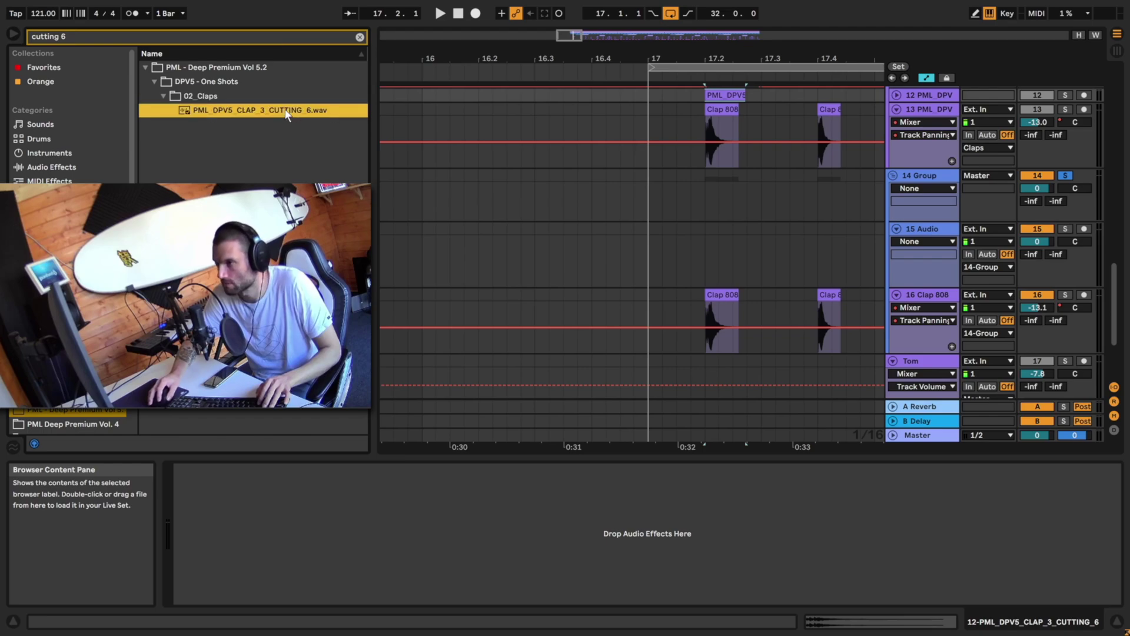
drag(698, 198, 706, 253)
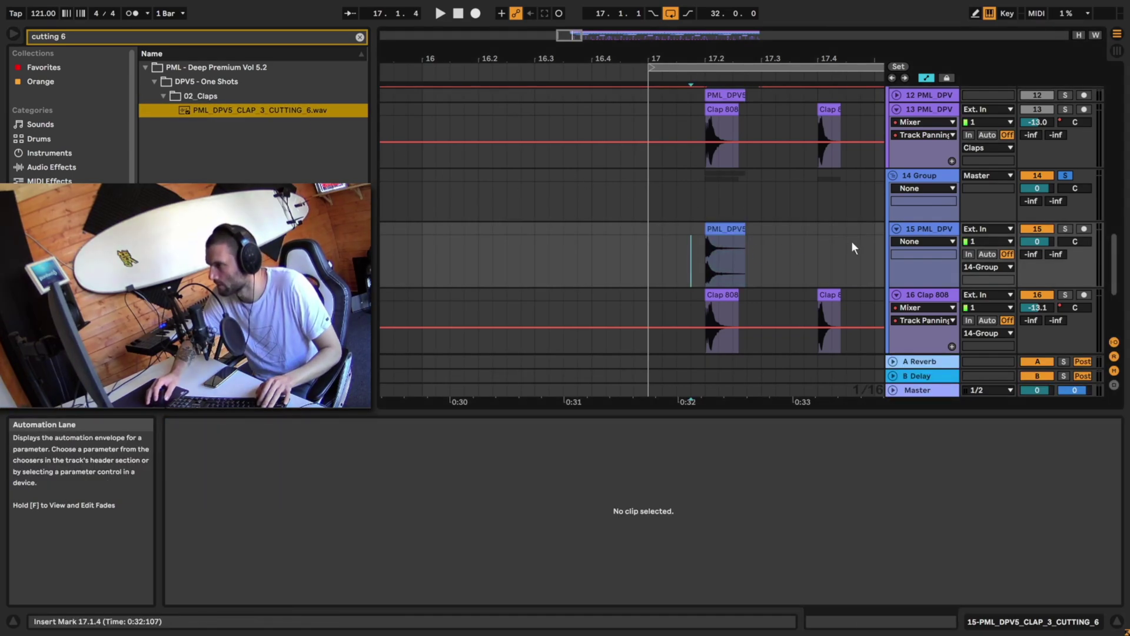
click(727, 227)
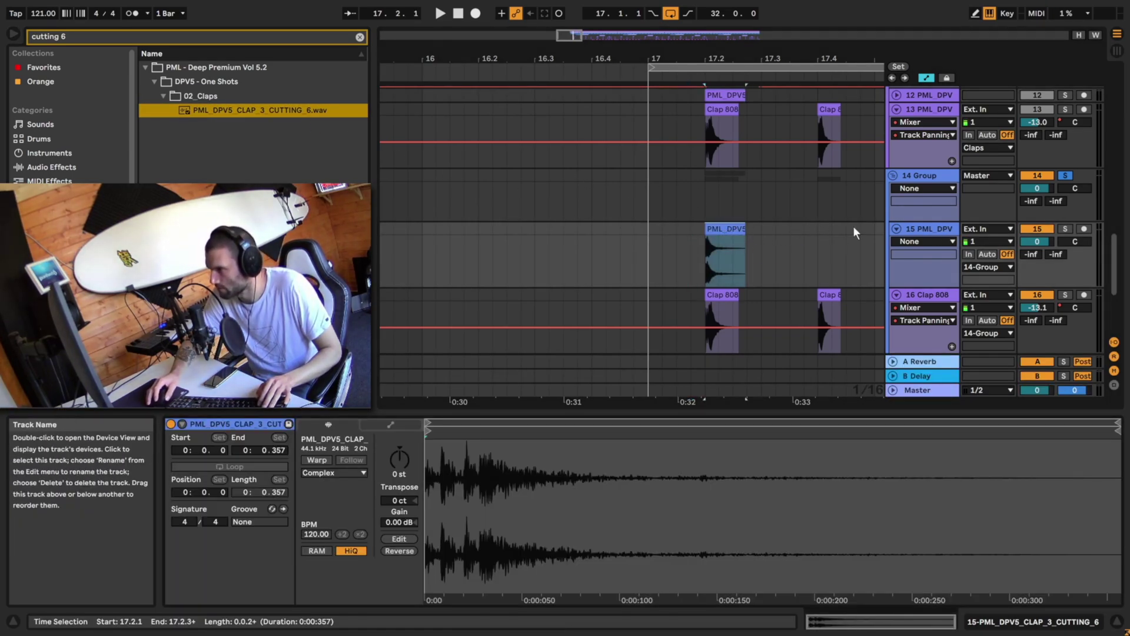
Duplicate bar 17 of the new clap track twice, filling bars 18 and 19.
drag(697, 51, 569, 43)
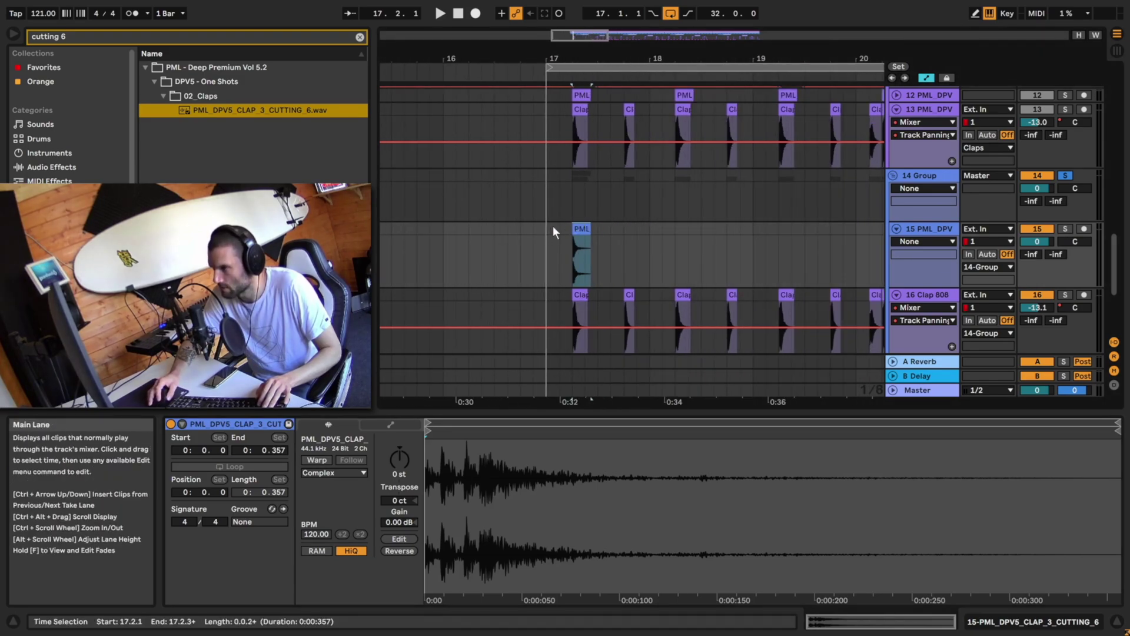
drag(553, 226, 649, 228)
key(ctrl+d)
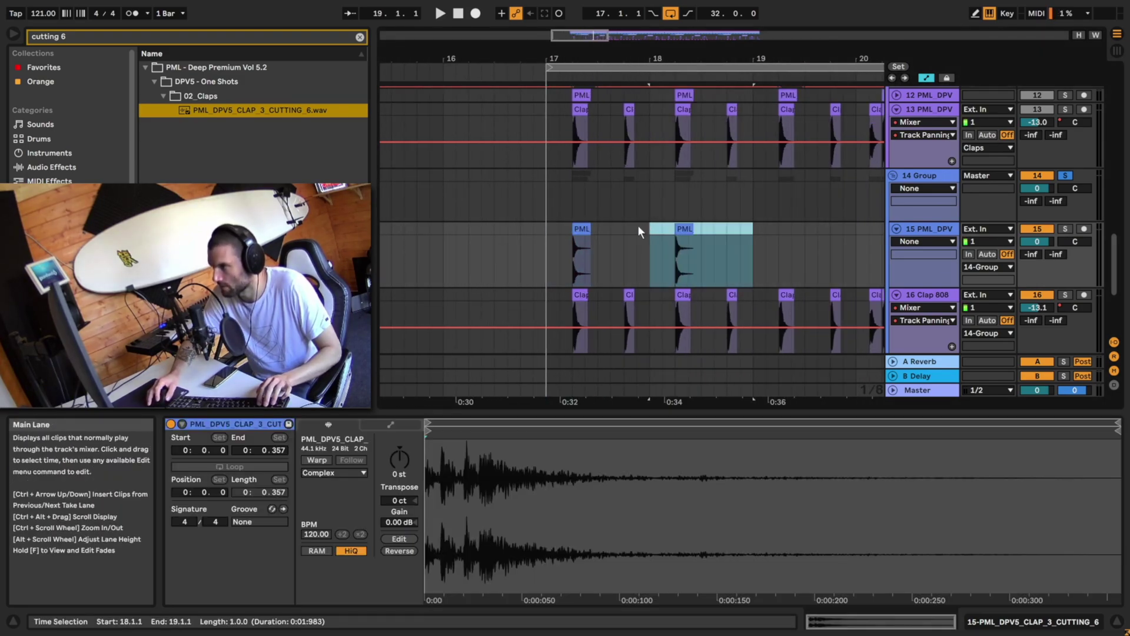
key(ctrl+d)
click(549, 225)
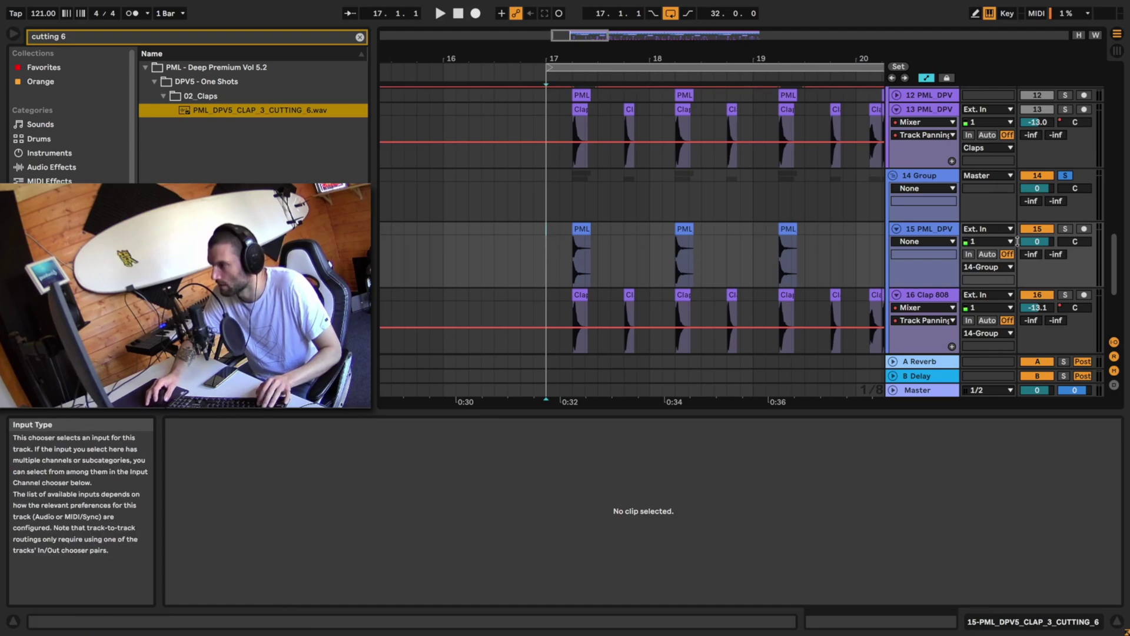
Lower track 15's volume to -12.5 dB while playing the claps from 17.1.1.
drag(1037, 242, 1038, 299)
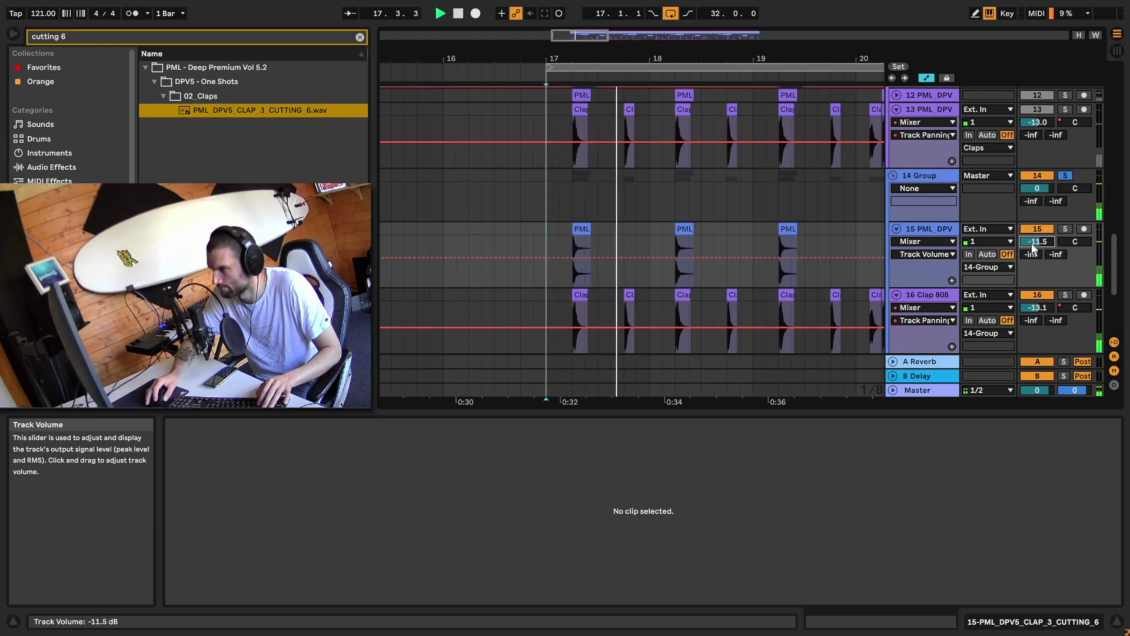
drag(1036, 243, 1036, 245)
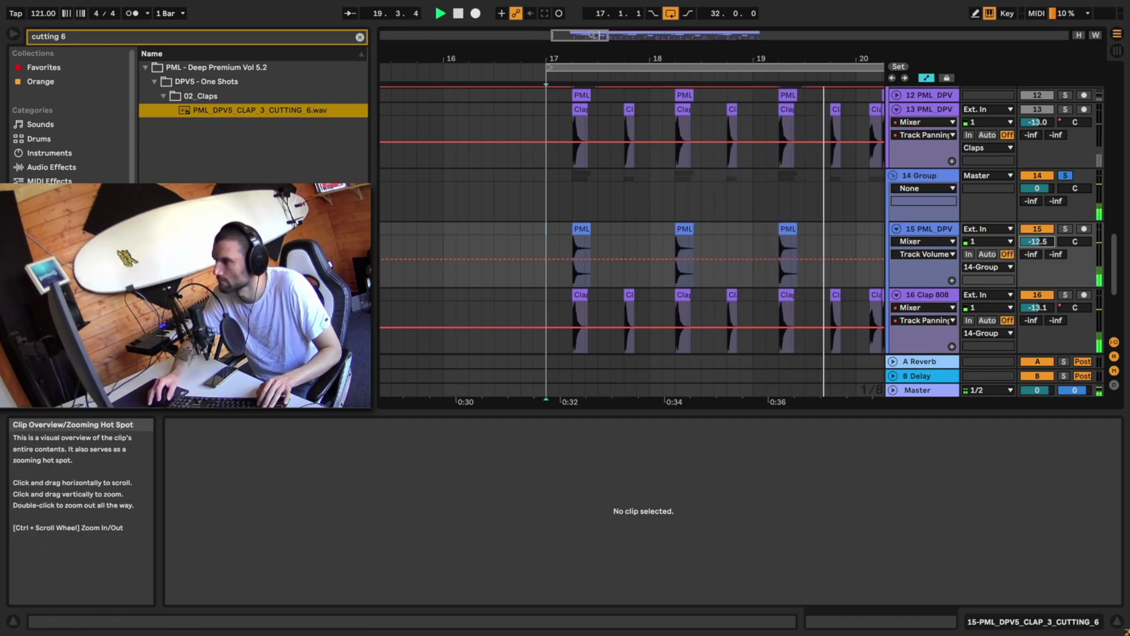
drag(592, 36, 592, 25)
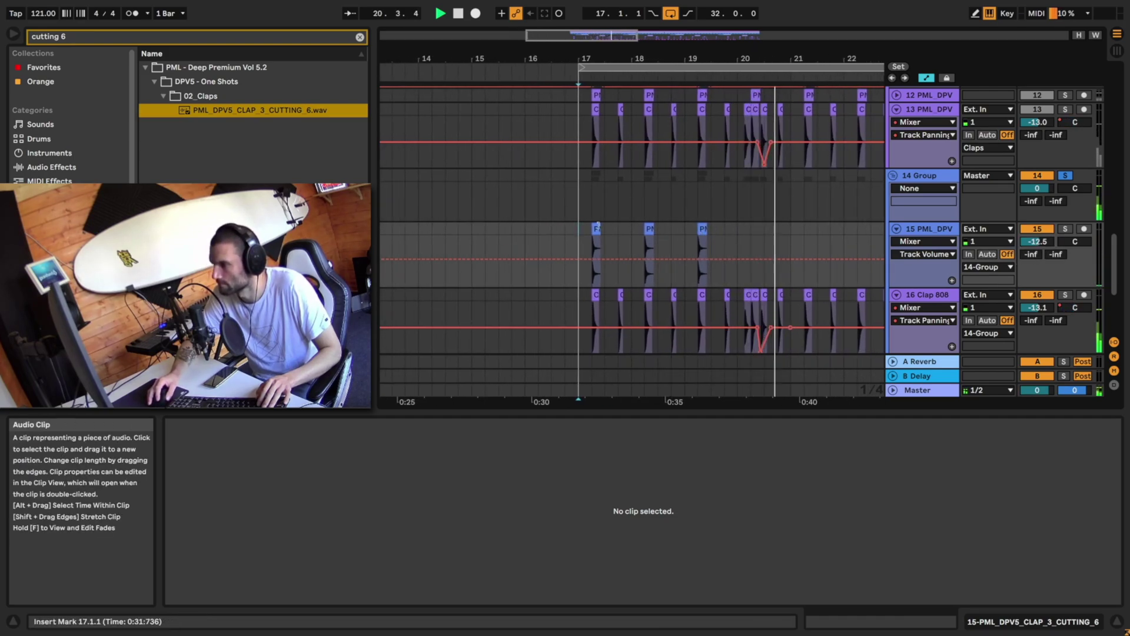
key(space)
Duplicate bar 19 of the track 15 clap into bar 20.
click(593, 228)
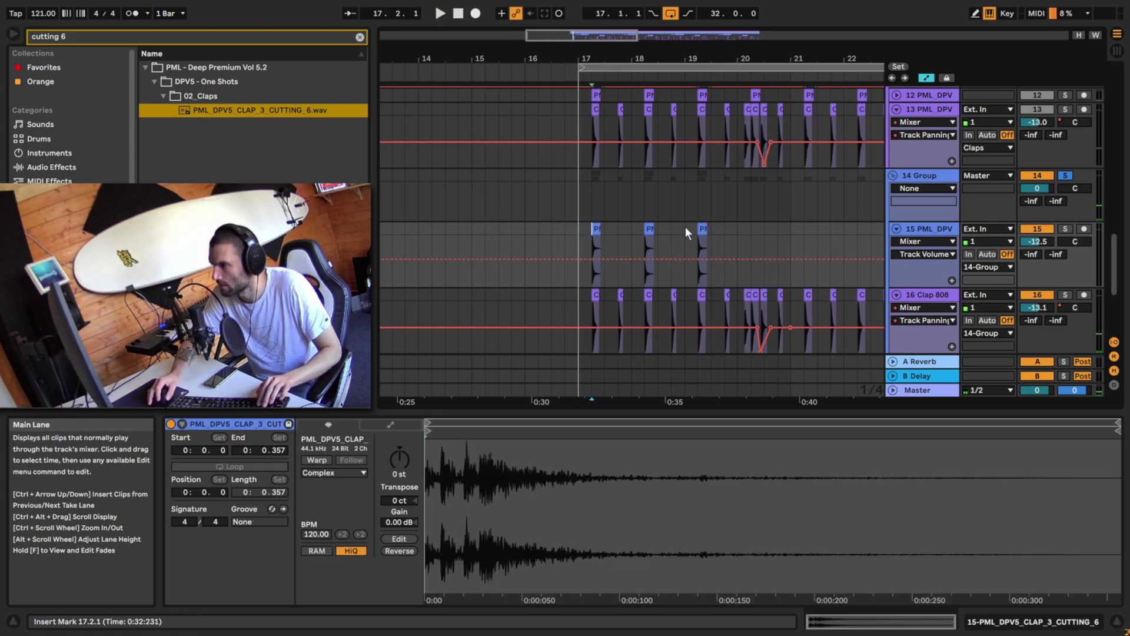
drag(685, 228, 738, 235)
key(ctrl+d)
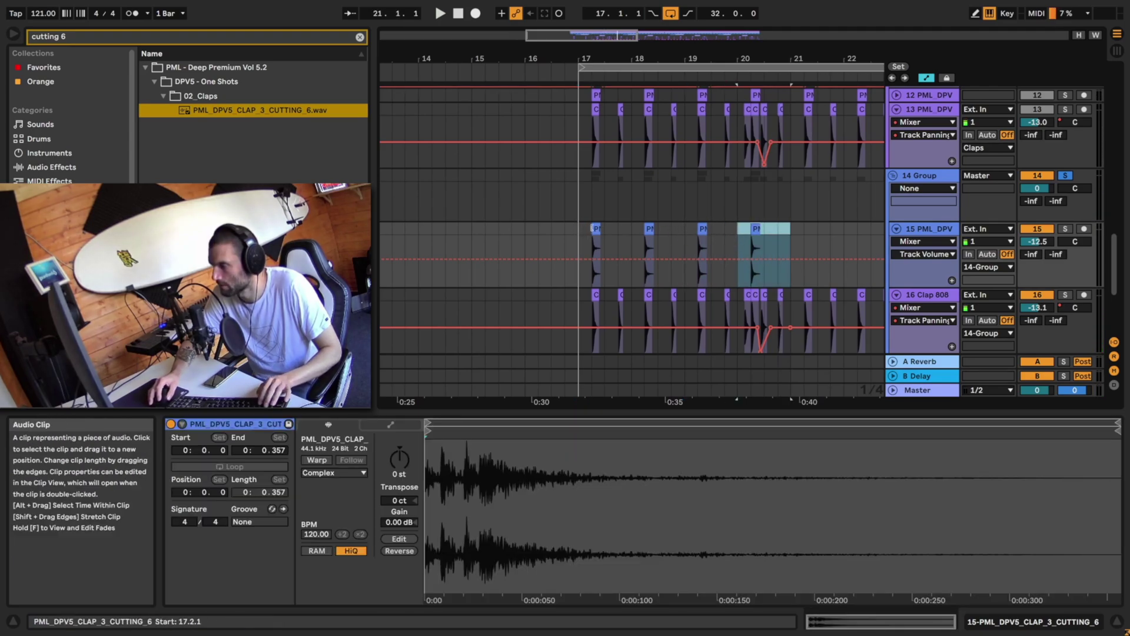
Duplicate the four-bar track 15 clap pattern from 17.1.1 to 21.1.1 three times along the track.
drag(576, 223, 792, 246)
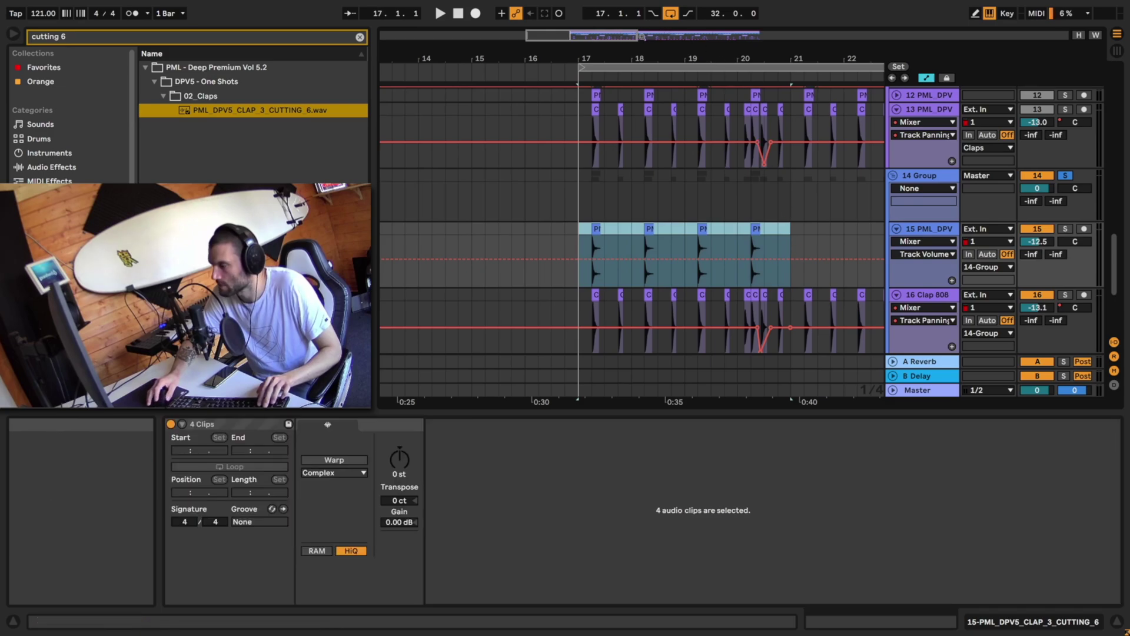
drag(618, 39, 618, 8)
key(ctrl+d)
key(ctrl+d)
key(ctrl+d)
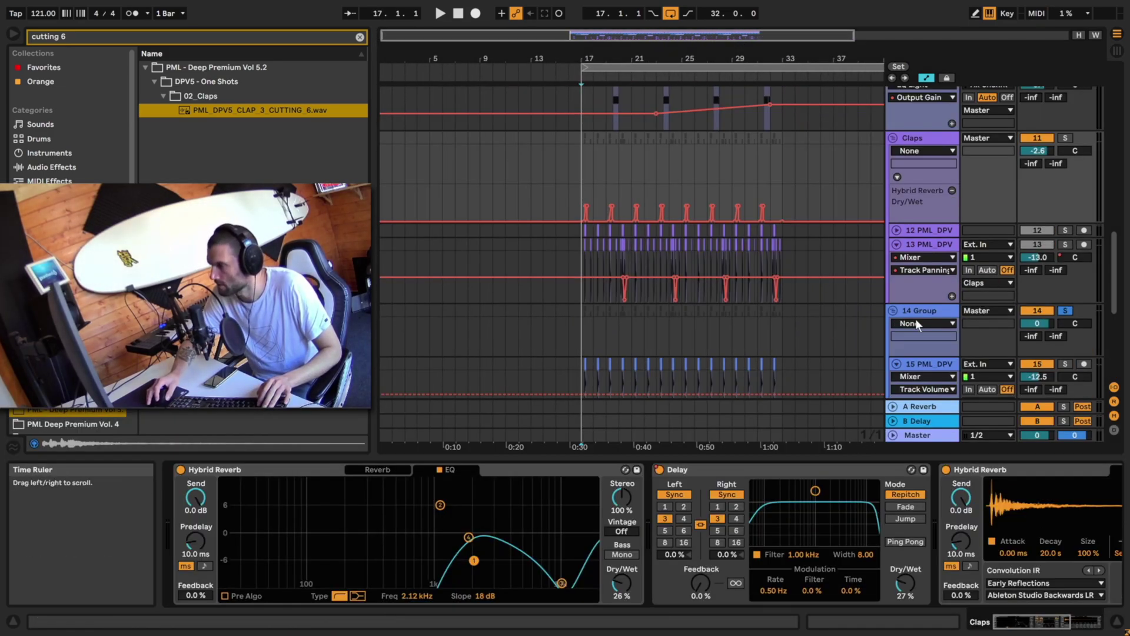
Search the browser for "hybrid" and add a Hybrid Reverb to the 14 Group track.
click(917, 311)
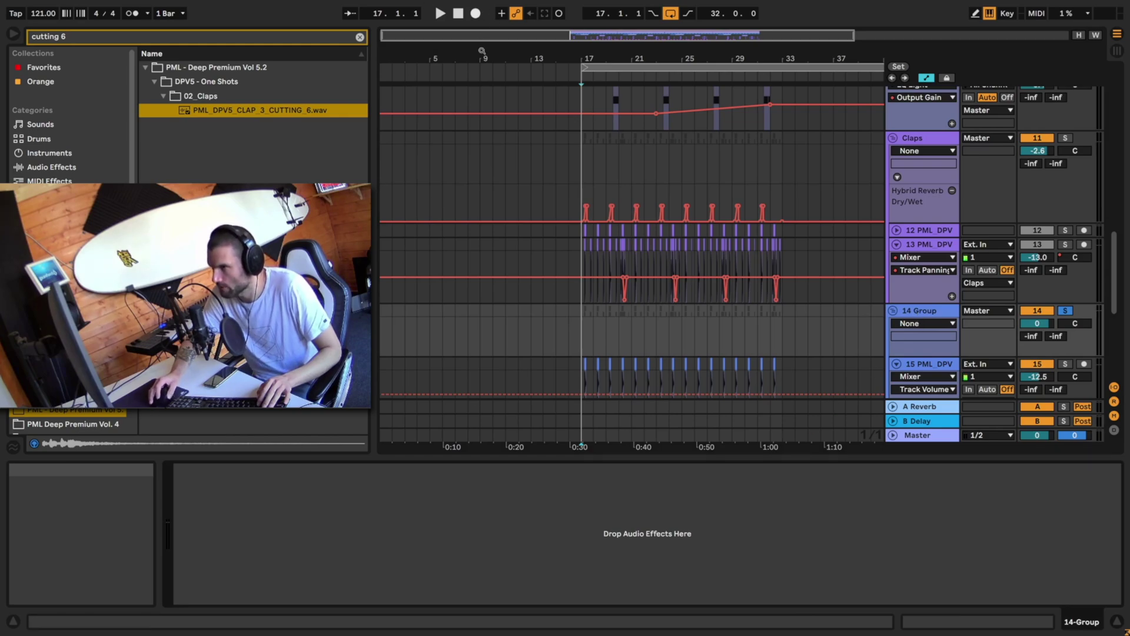
scroll(718, 340, down, 2)
scroll(717, 334, down, 2)
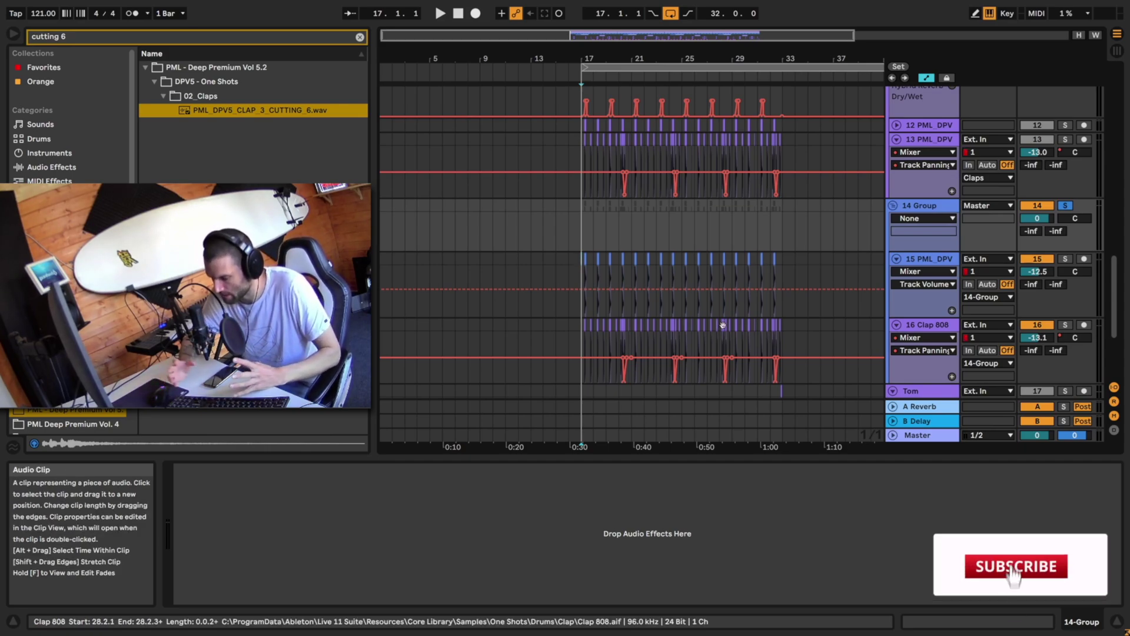
click(360, 37)
text(h)
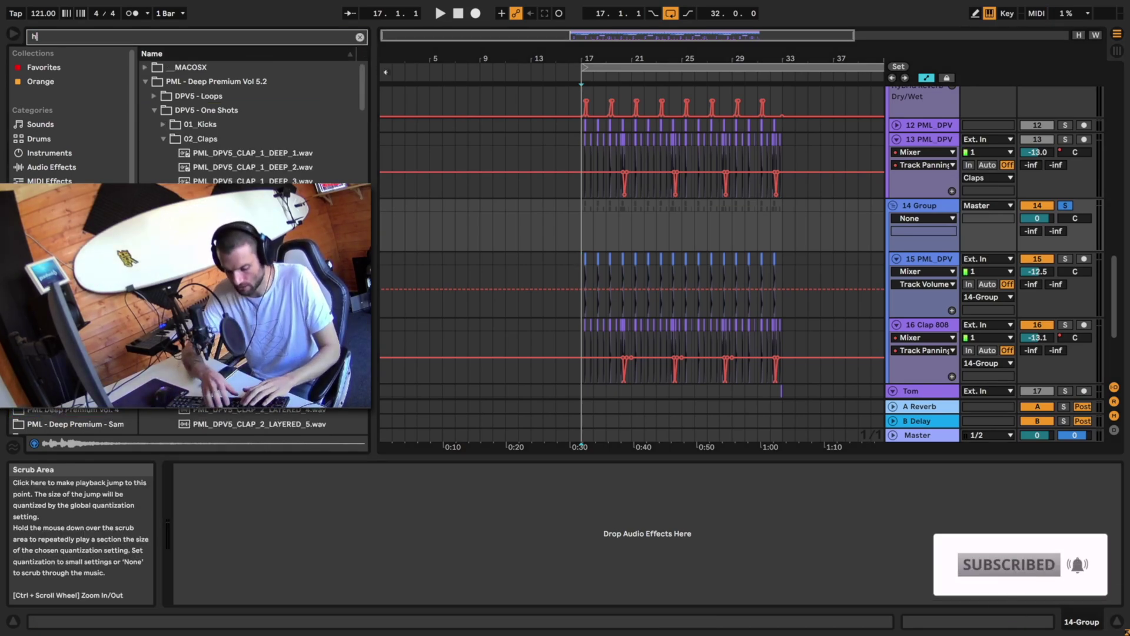
text(ybrid)
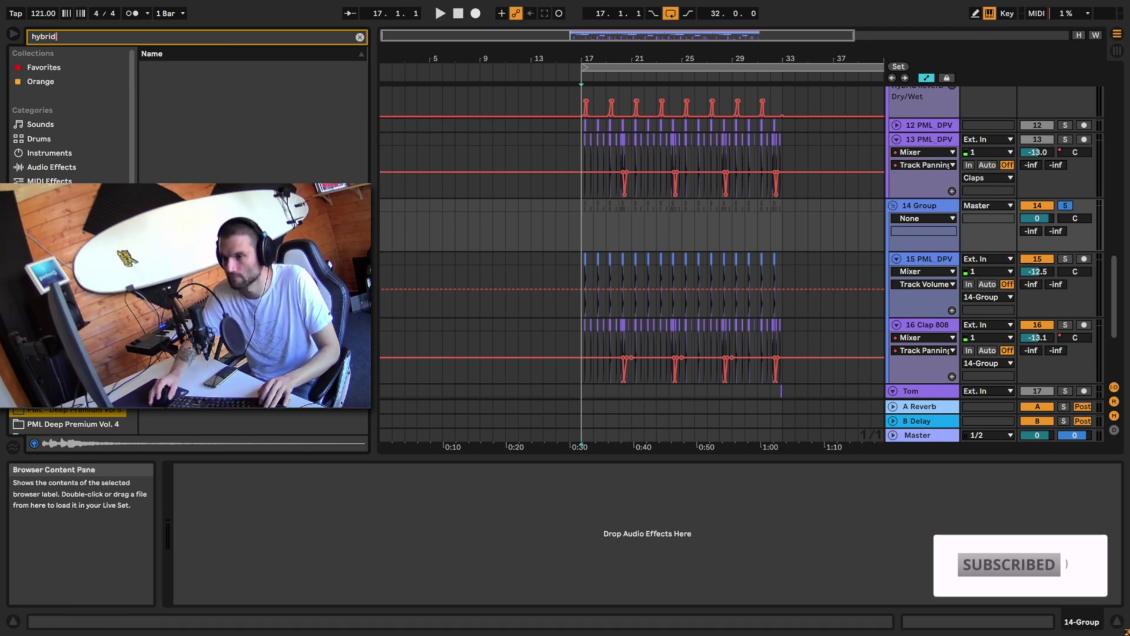
double_click(210, 67)
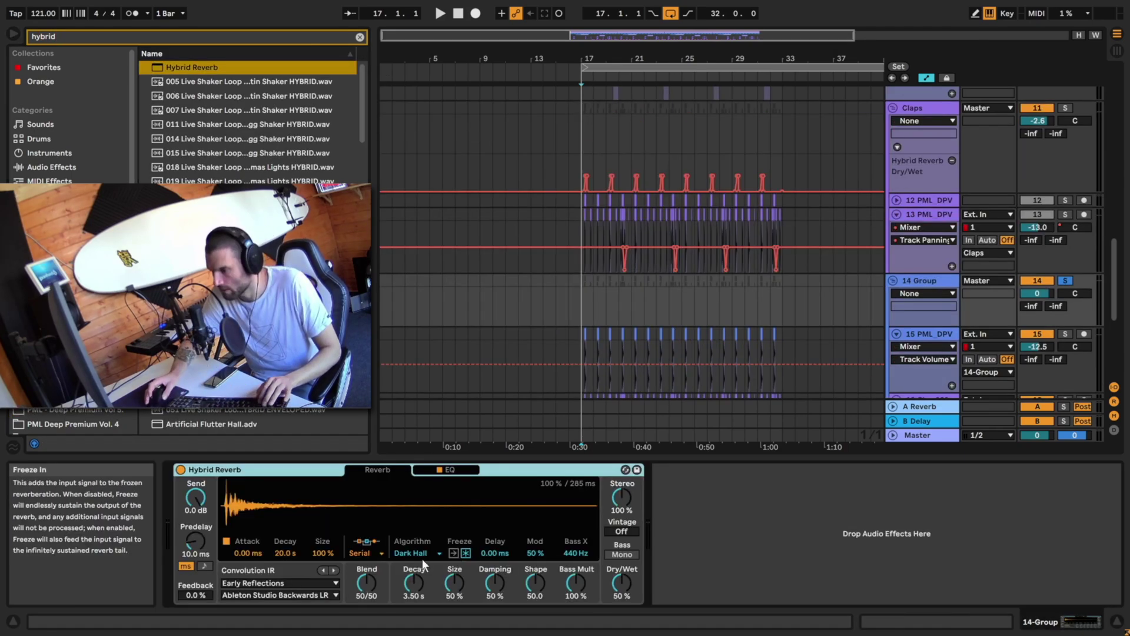
Set the group's Hybrid Reverb algorithm to Quartz and its blend to 0/100 while the claps play.
click(418, 552)
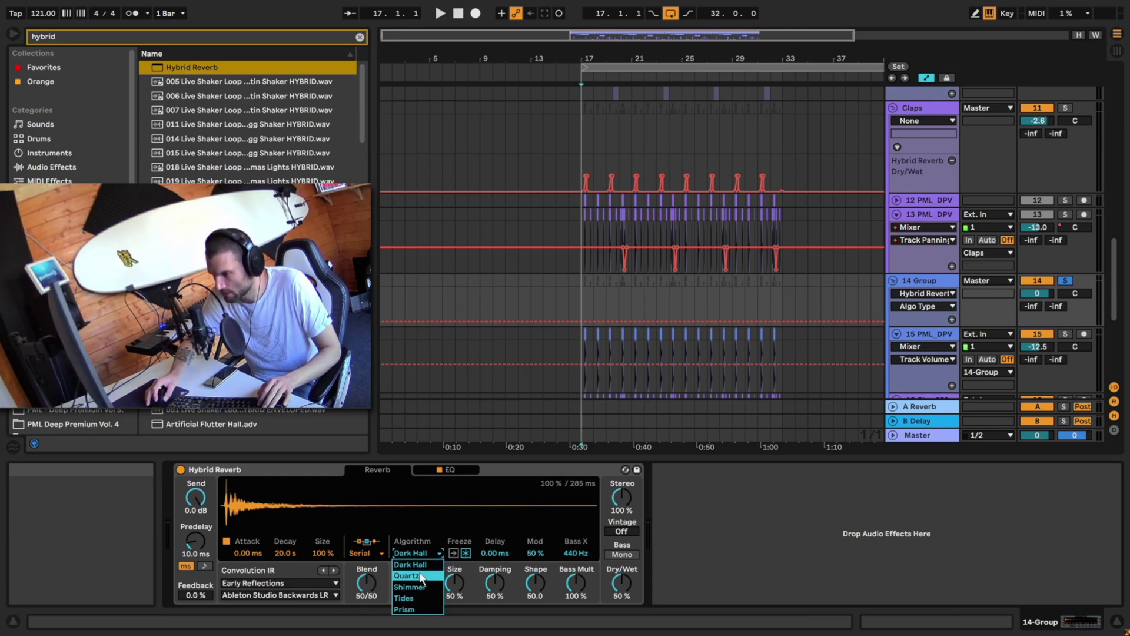
click(421, 577)
key(space)
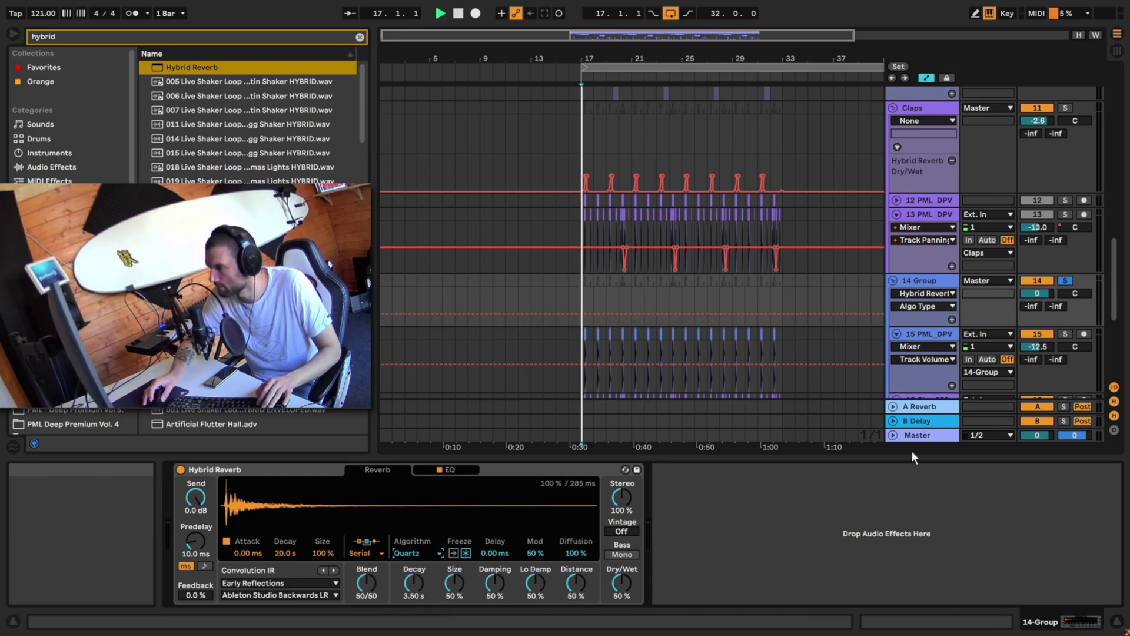
drag(385, 579, 385, 583)
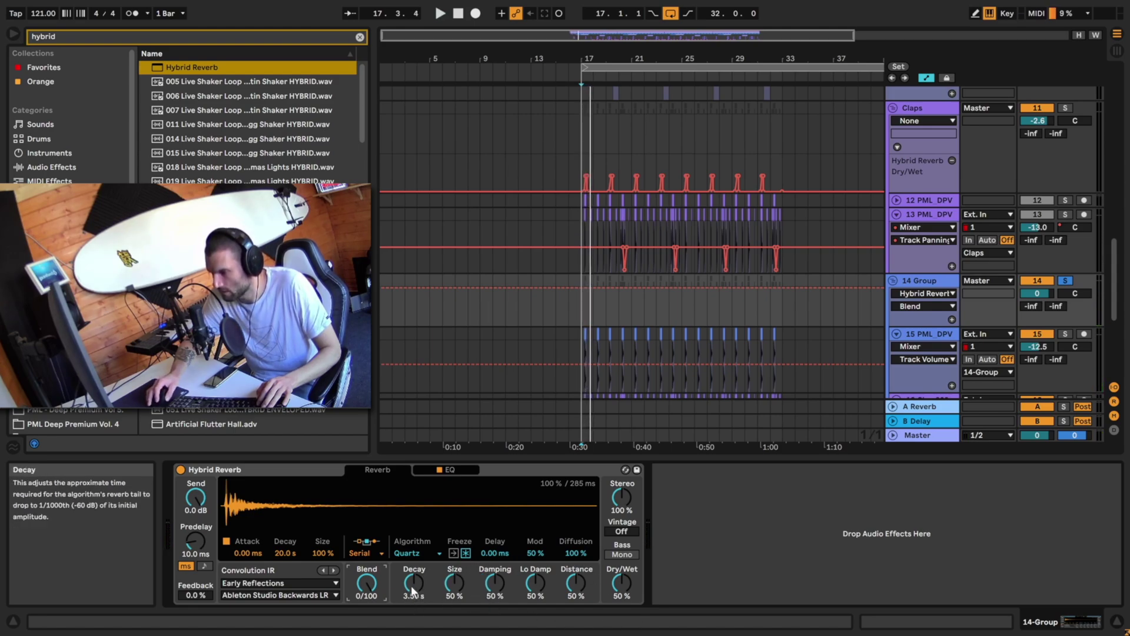
Set the Hybrid Reverb's decay to 408 ms and its dry/wet to 28%.
drag(411, 585, 411, 617)
key(space)
key(space)
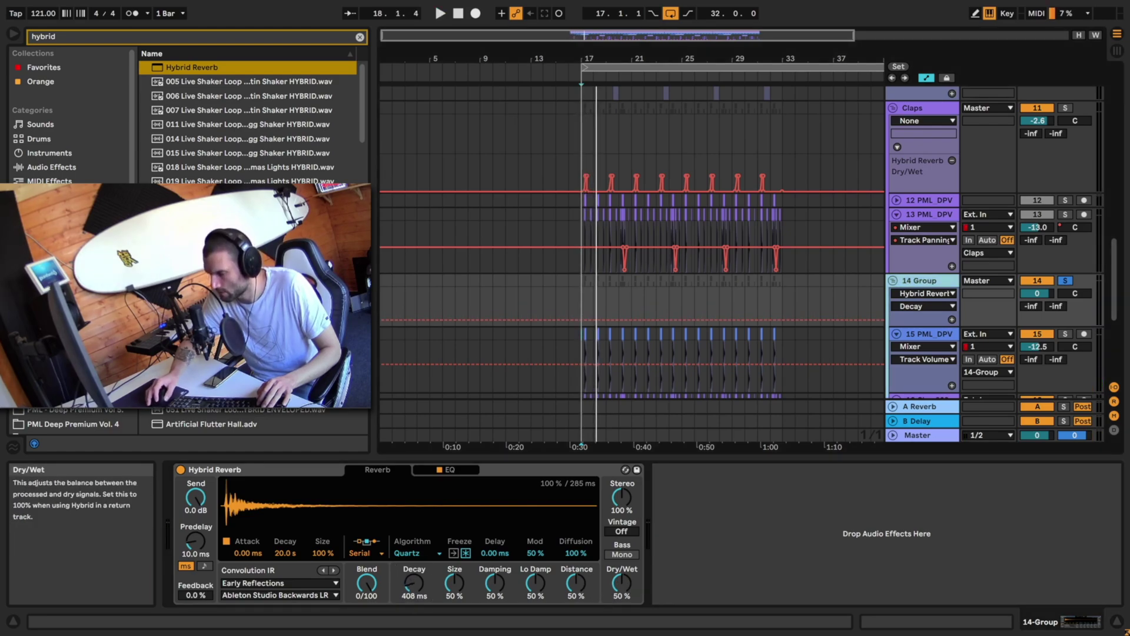
drag(621, 583, 621, 588)
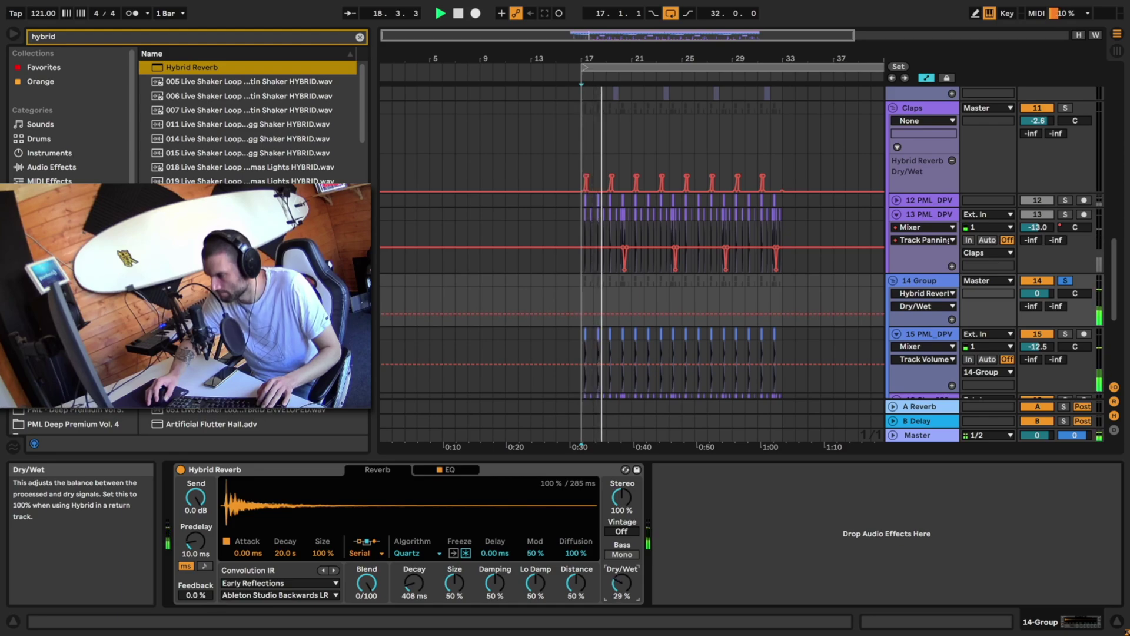
Shape the reverb's EQ with a -12 dB peak cut at 9.17 kHz and an 18 dB low cut at 1.20 kHz.
click(453, 468)
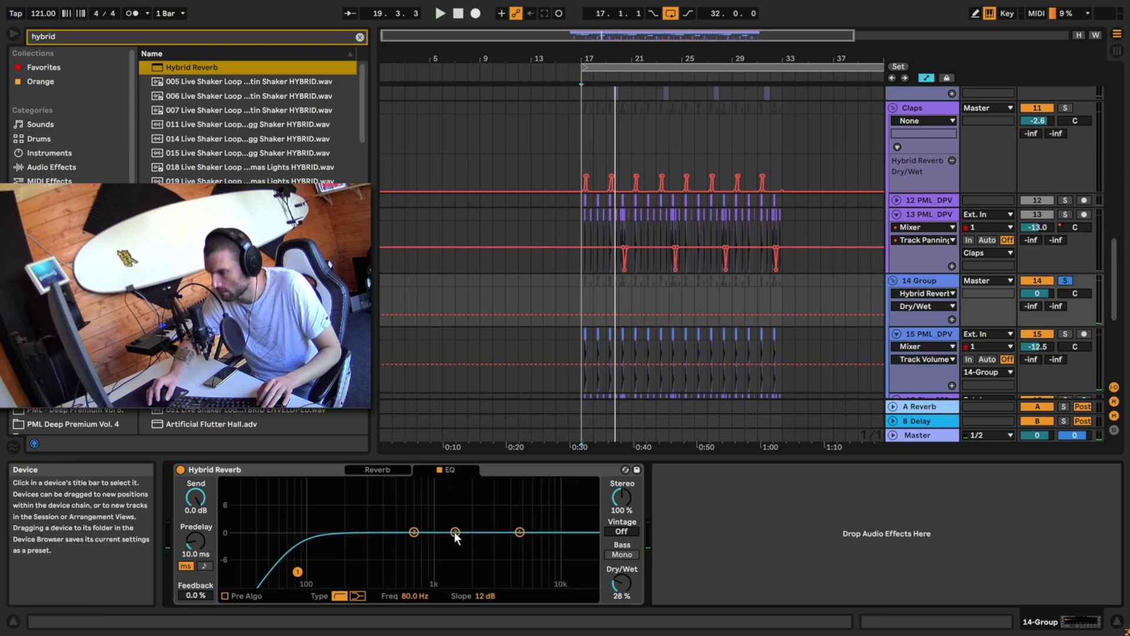
mouse_move(455, 532)
mouse_down()
mouse_move(479, 582)
mouse_move(553, 583)
mouse_up()
key(space)
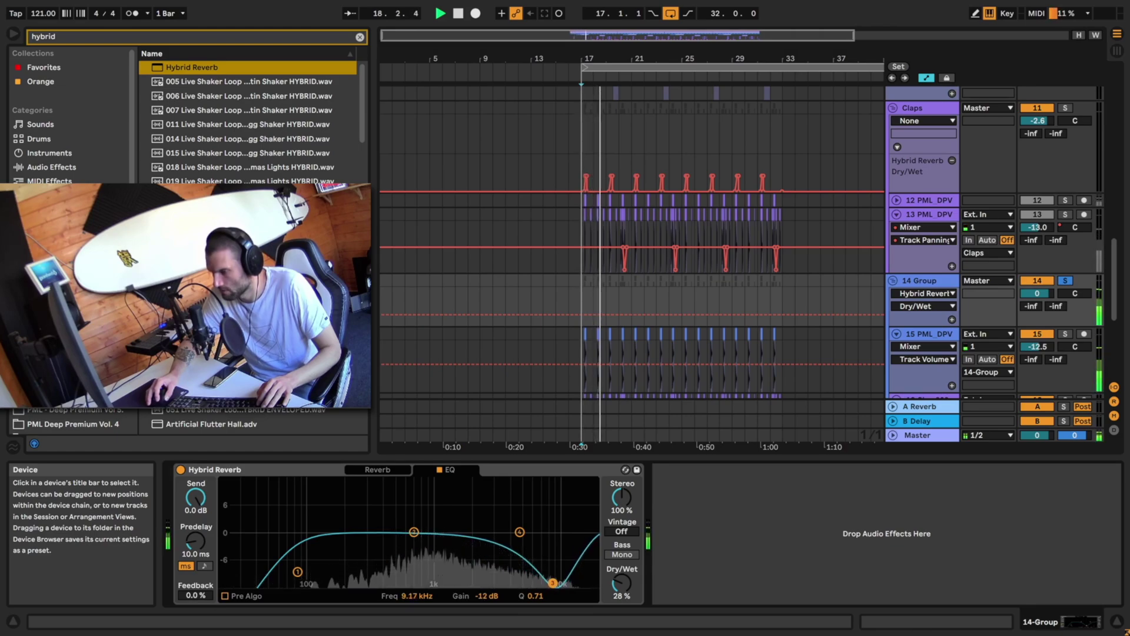
key(space)
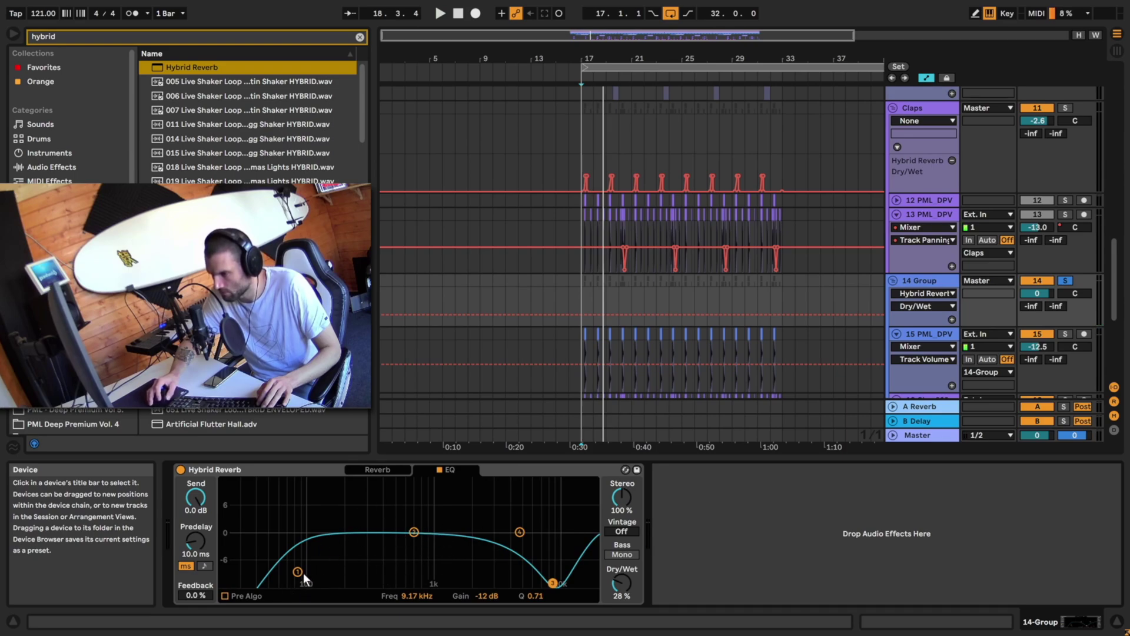
drag(302, 574, 444, 560)
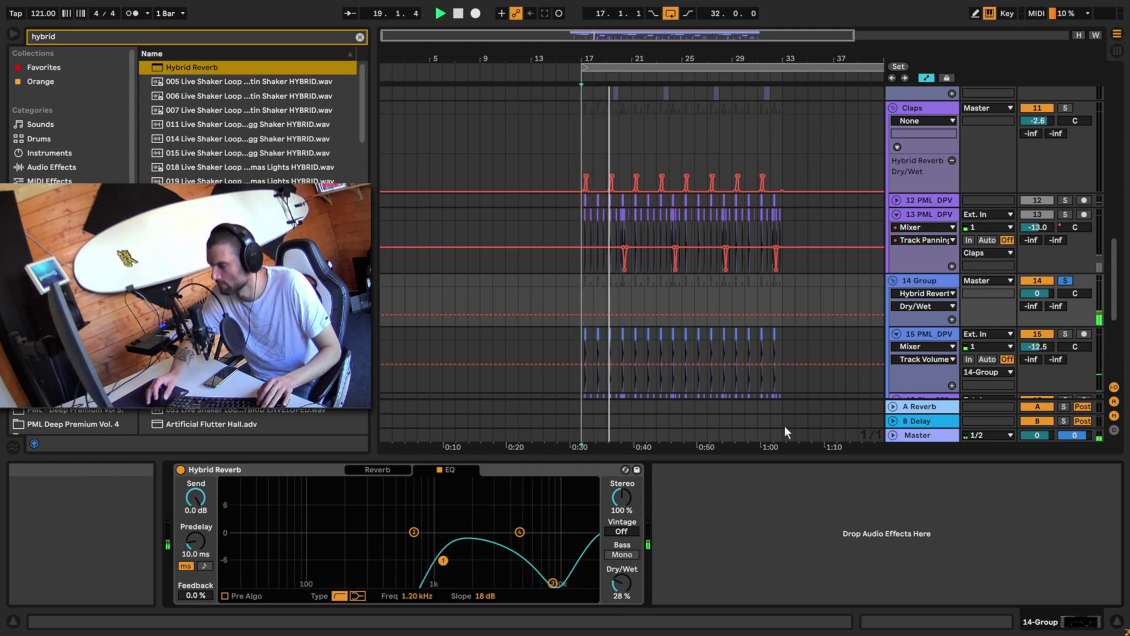
key(space)
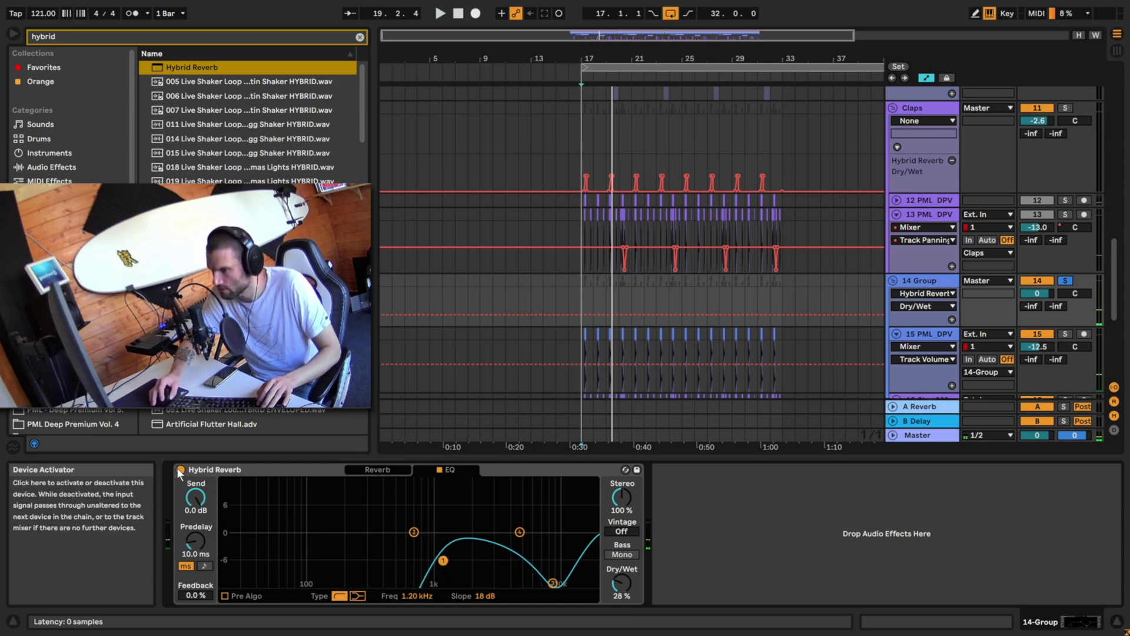
Play the claps from 17.1.1 and compare them with the group's Hybrid Reverb bypassed and active.
key(space)
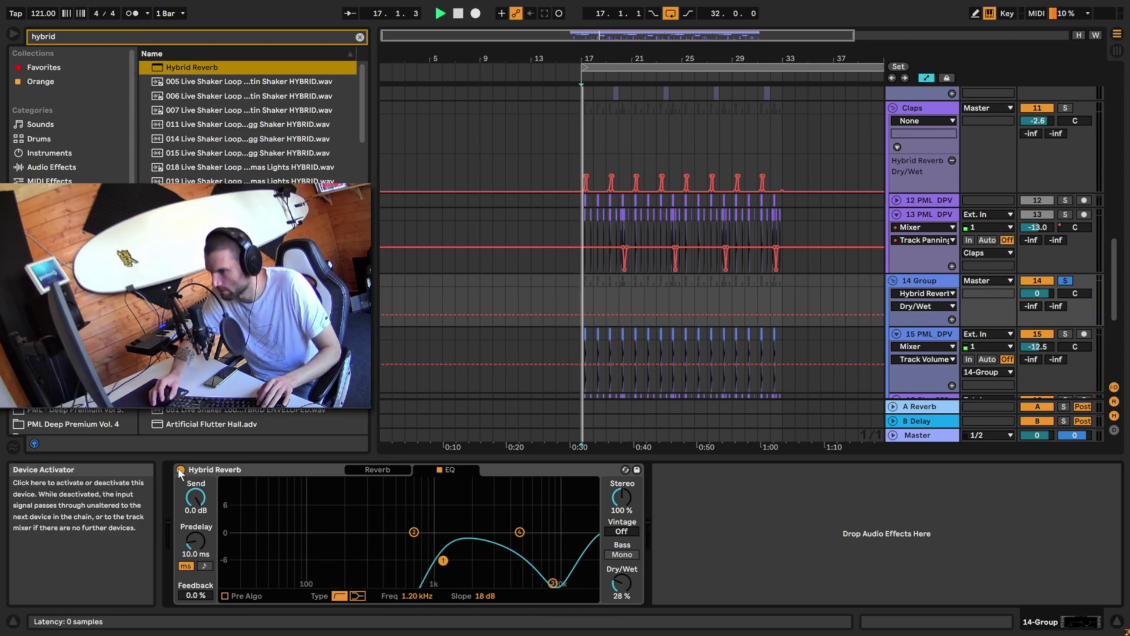
click(179, 469)
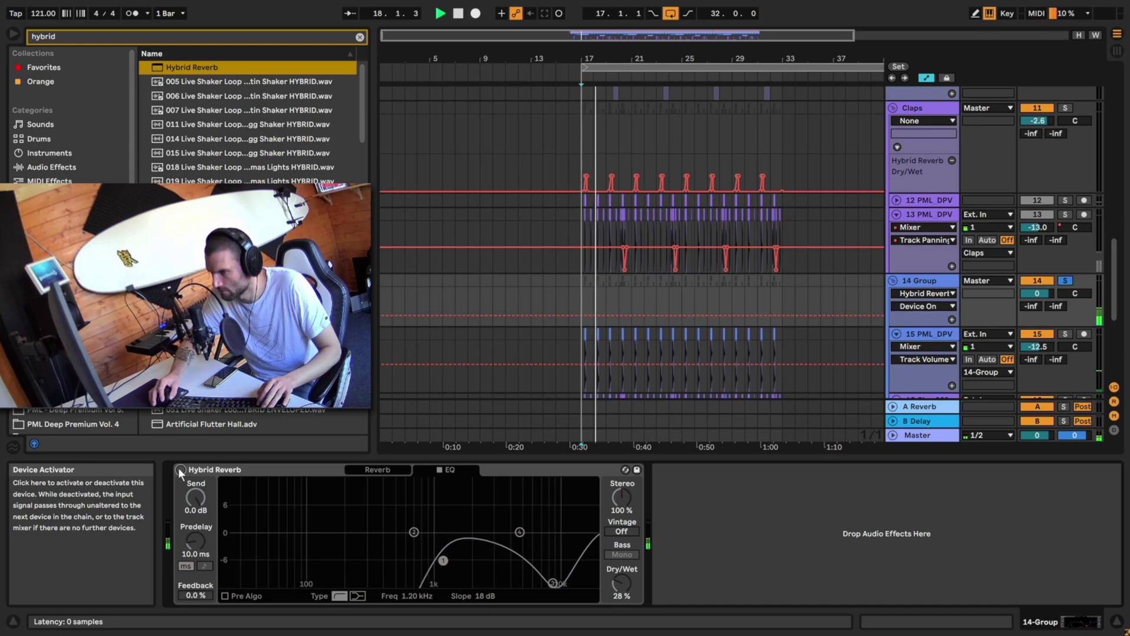
click(179, 469)
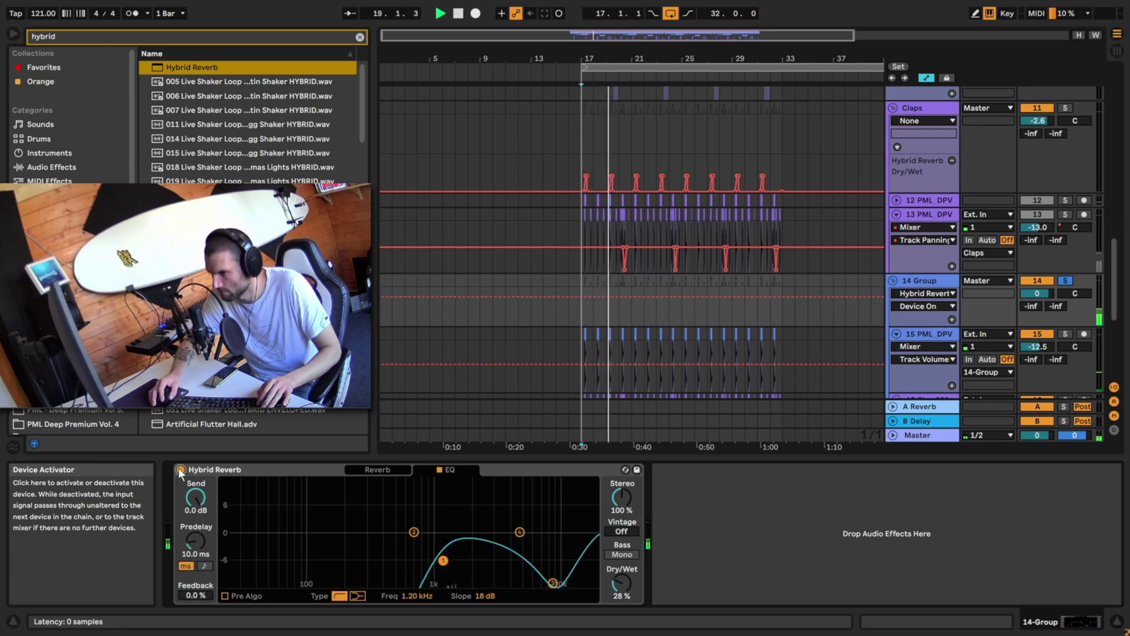
key(space)
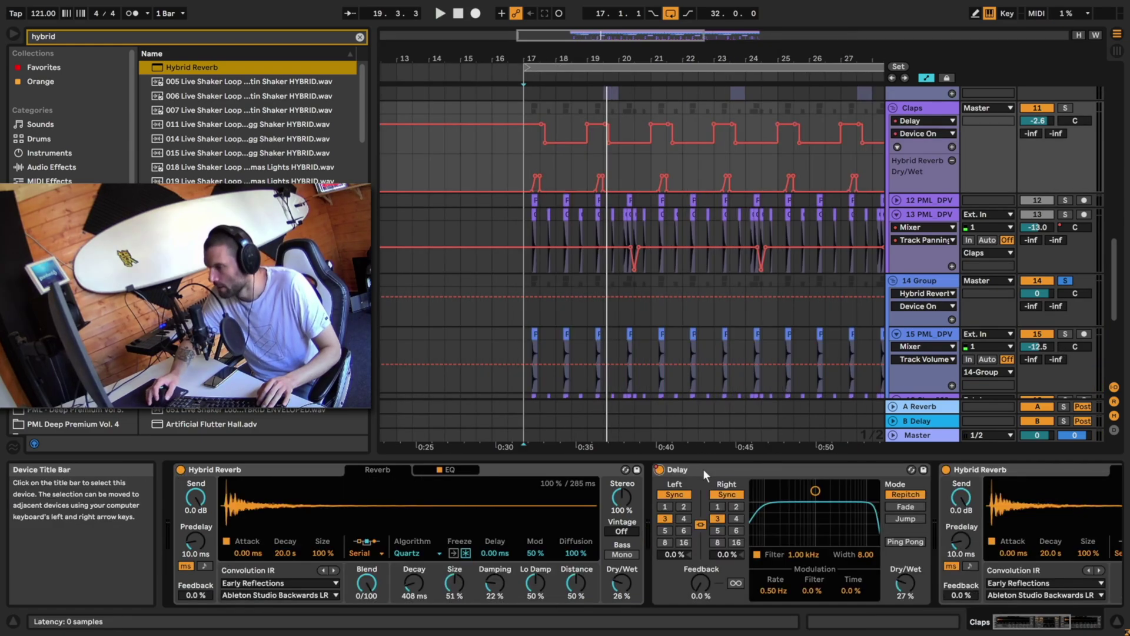
Search the browser for delay and add the Delay effect after the Hybrid Reverb on 14 Group.
click(706, 470)
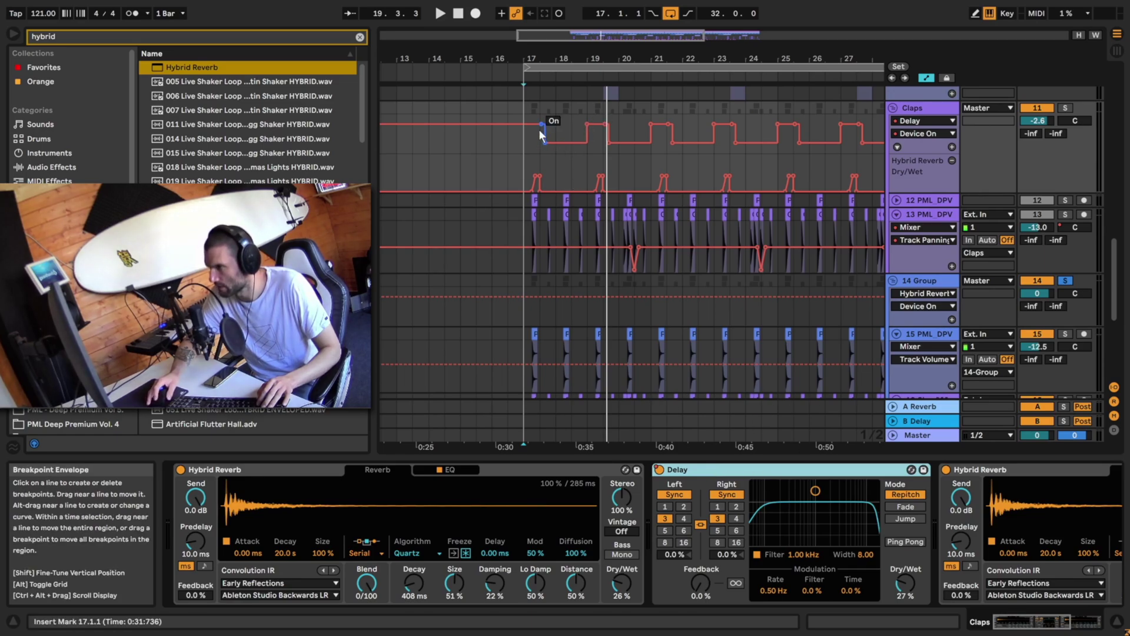
click(915, 284)
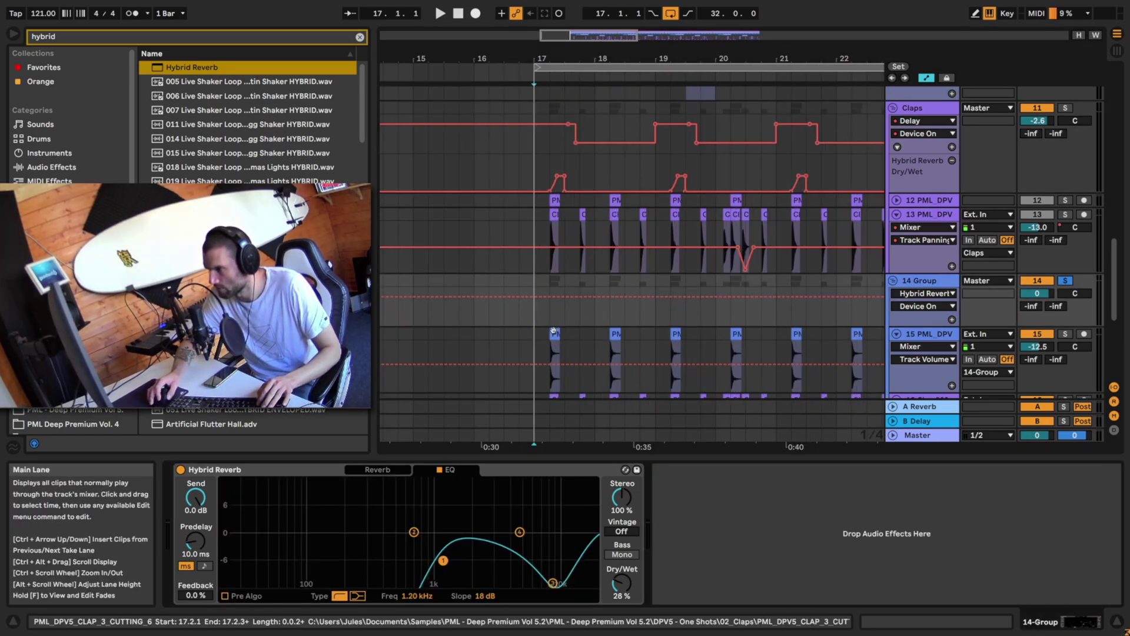
drag(668, 58, 806, 305)
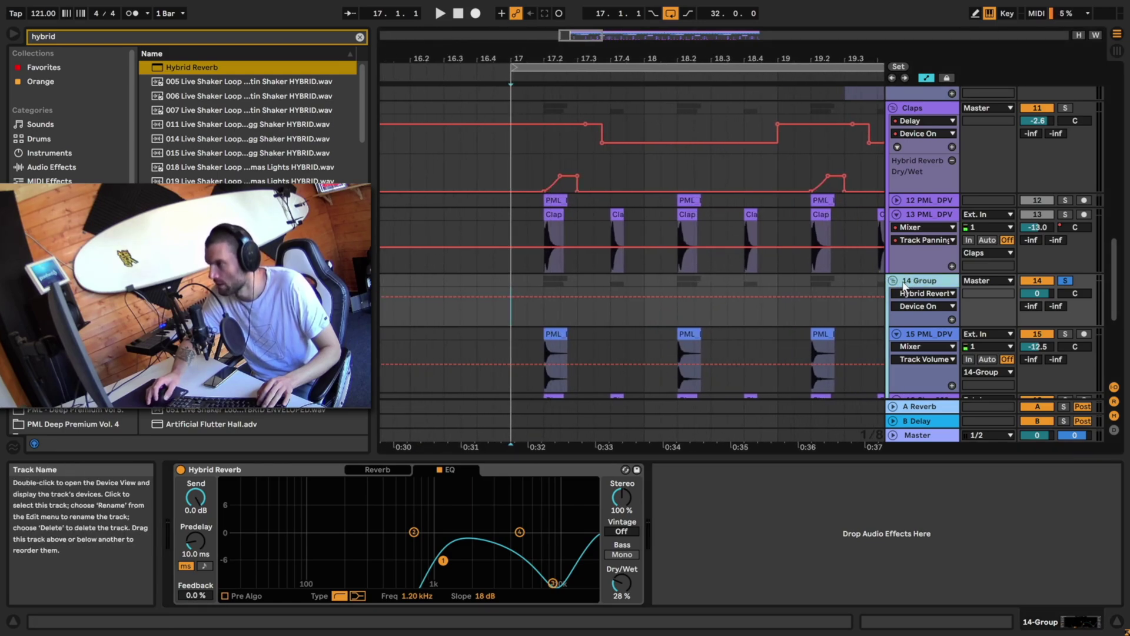
click(360, 36)
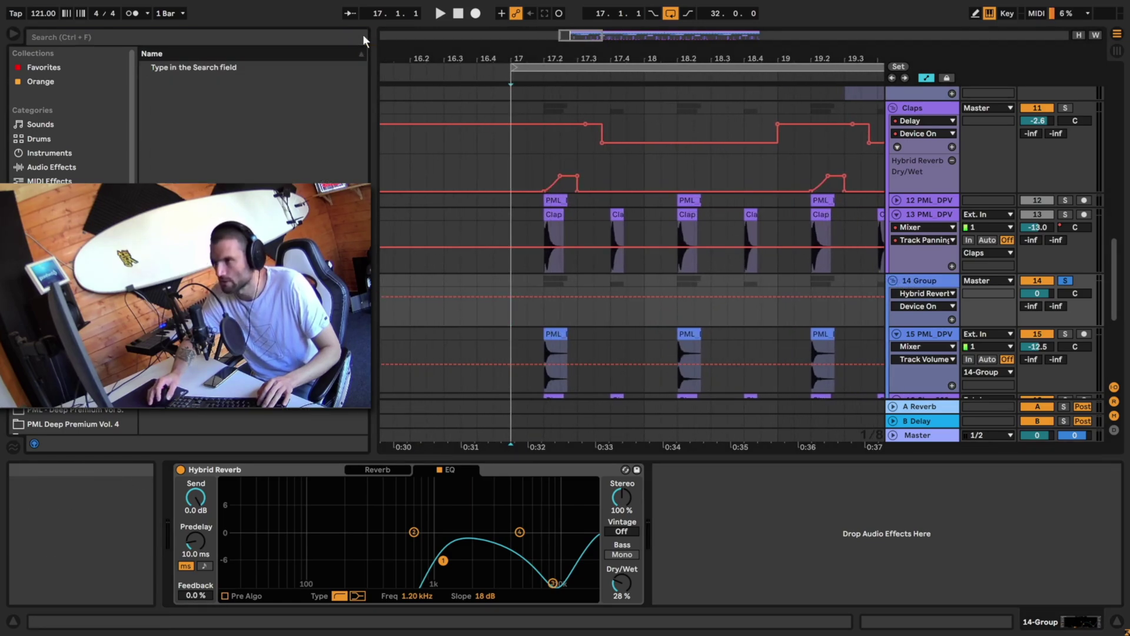
click(301, 39)
text(delay)
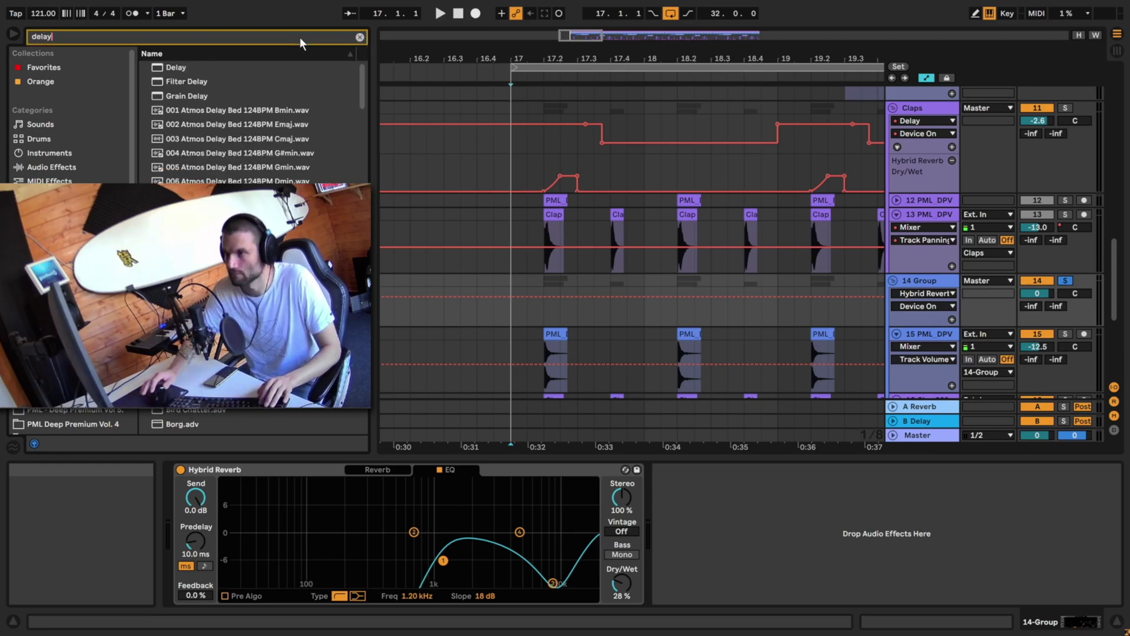
click(195, 67)
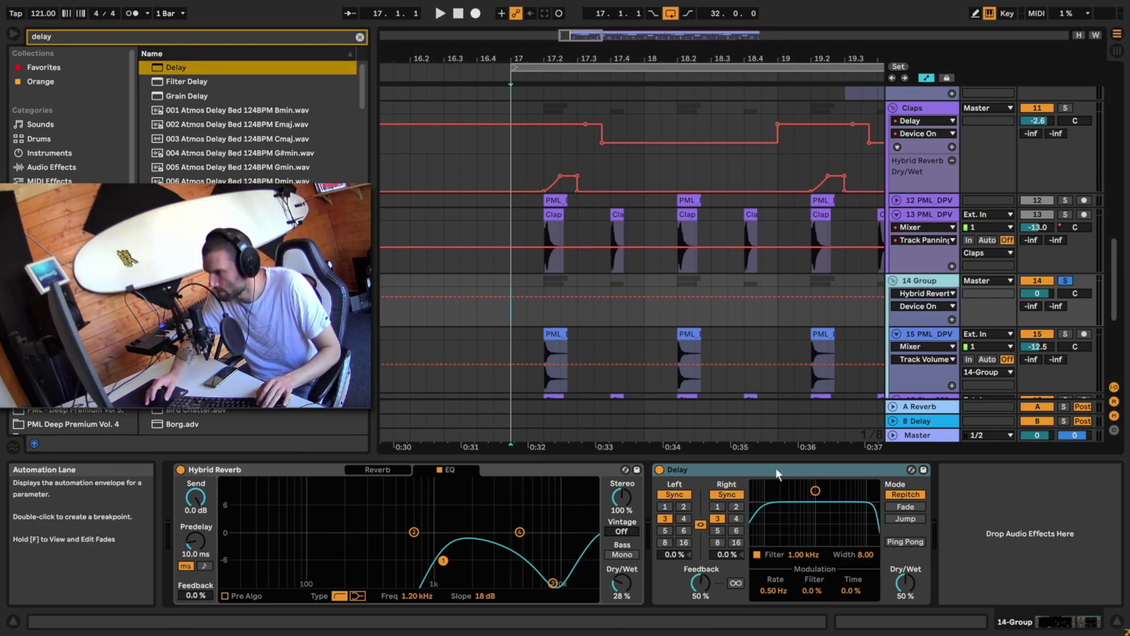
Set the 14 Group Delay's feedback to 0% and play the claps from 17.2.1.
key(space)
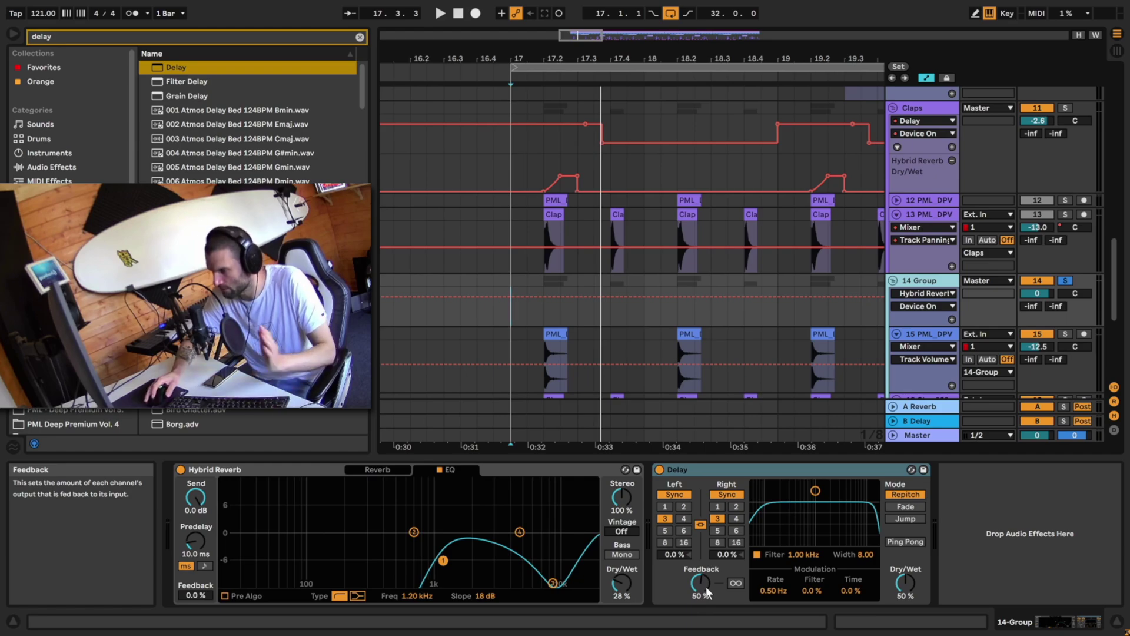
click(707, 584)
drag(707, 584, 707, 627)
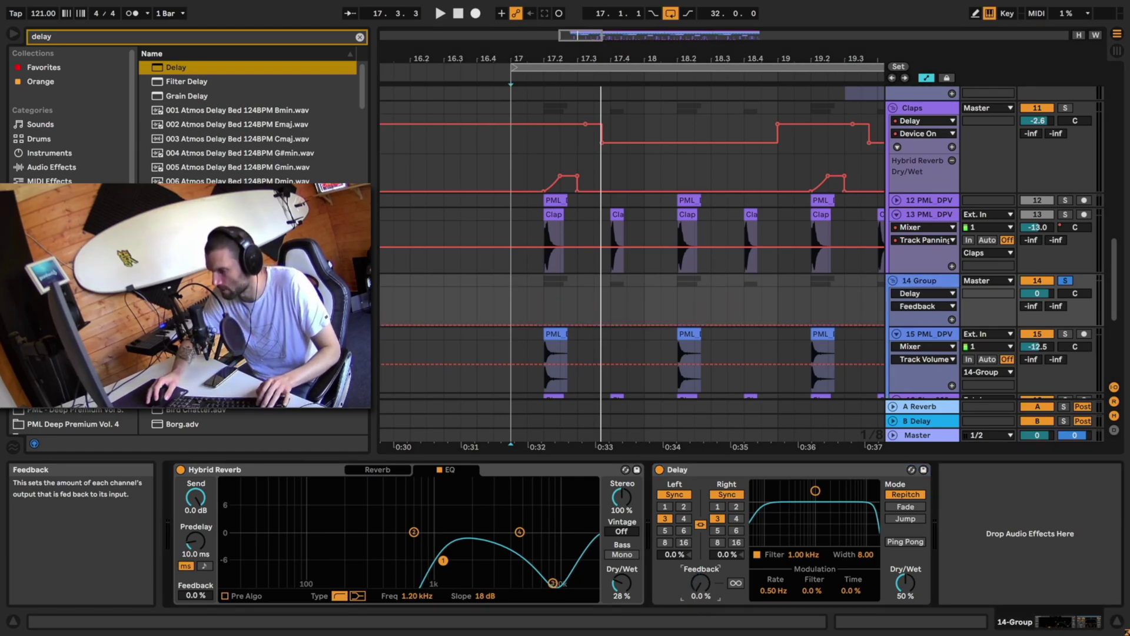
click(542, 298)
key(space)
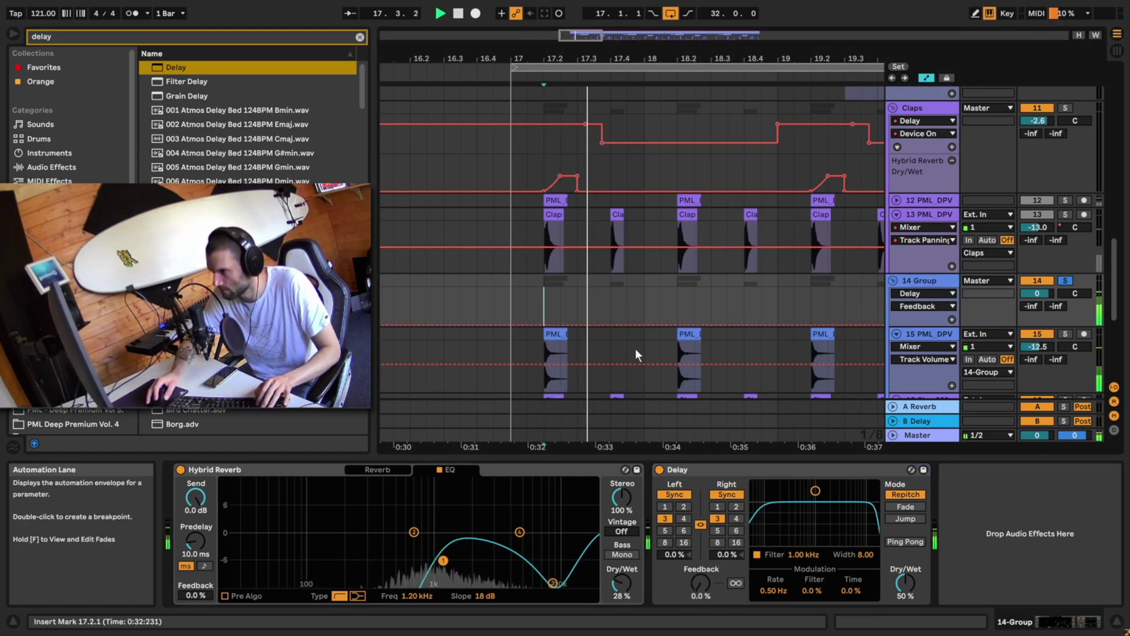
key(space)
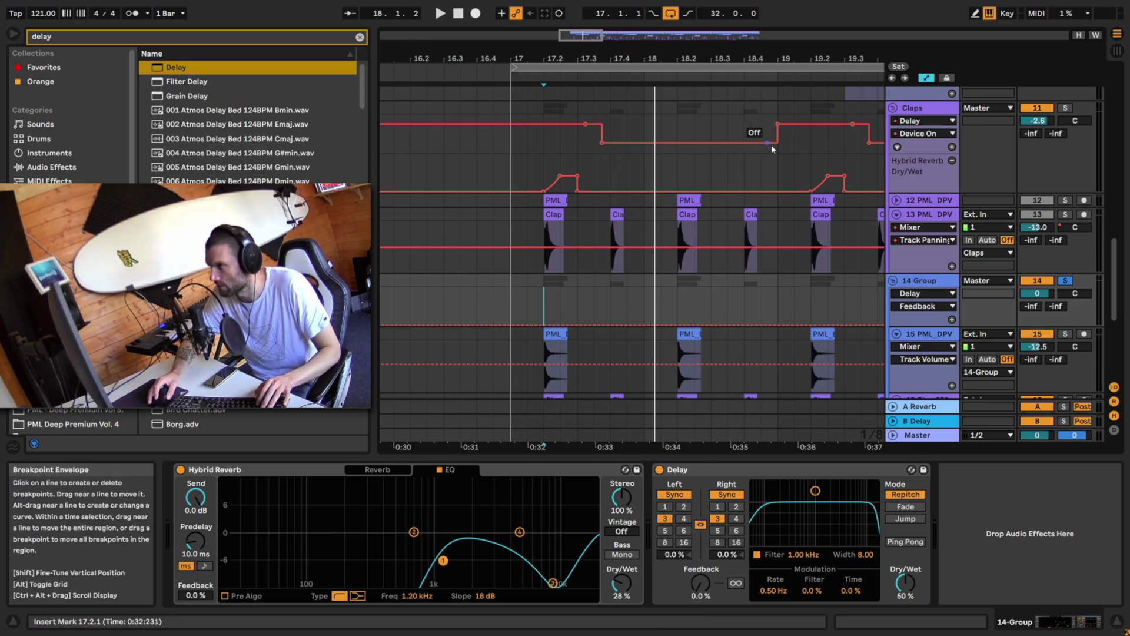
Automate the 14 Group Delay's Device On to switch off at about 17.3.3, following the Claps group's Delay automation.
click(560, 144)
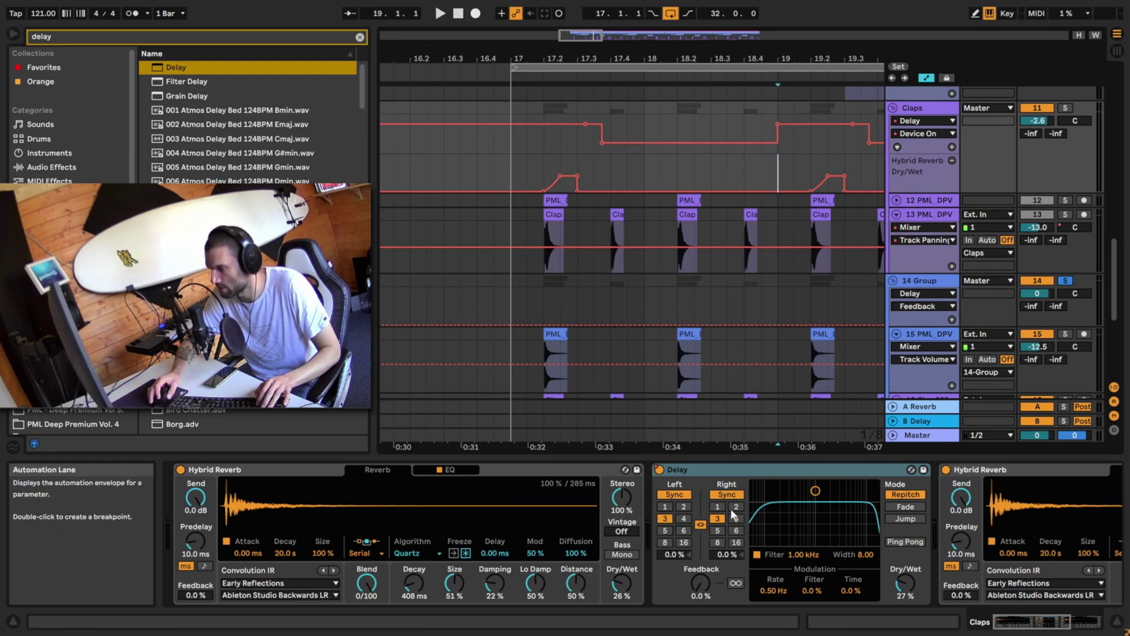
click(925, 284)
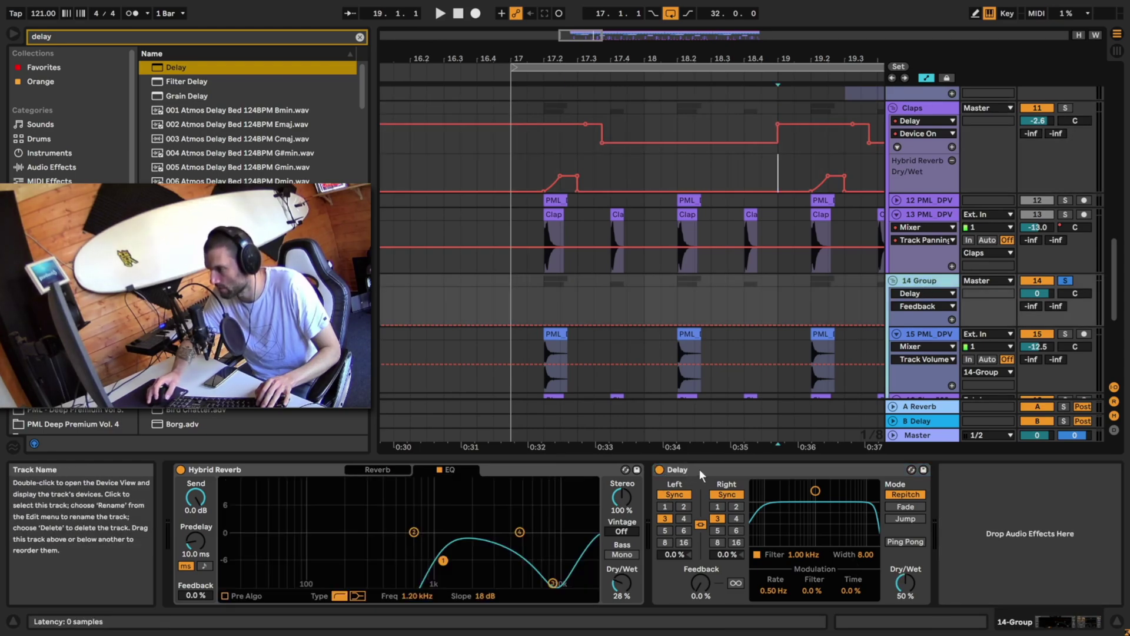
click(660, 470)
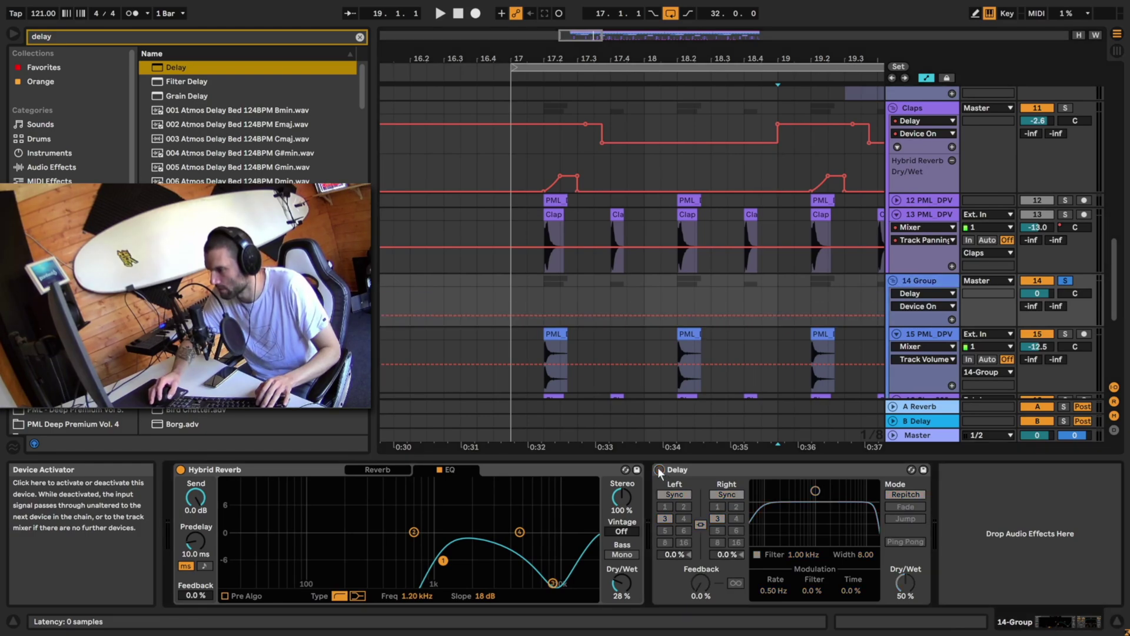
click(660, 469)
click(563, 296)
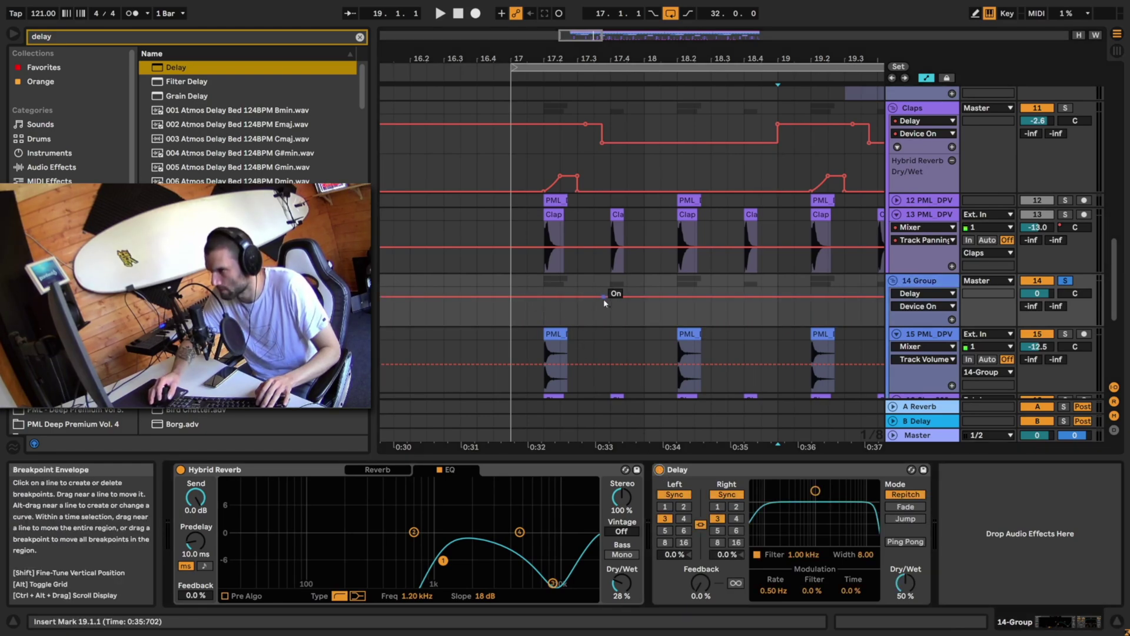
mouse_move(603, 299)
mouse_down()
mouse_move(602, 316)
mouse_move(603, 298)
mouse_move(627, 316)
mouse_move(603, 315)
mouse_up()
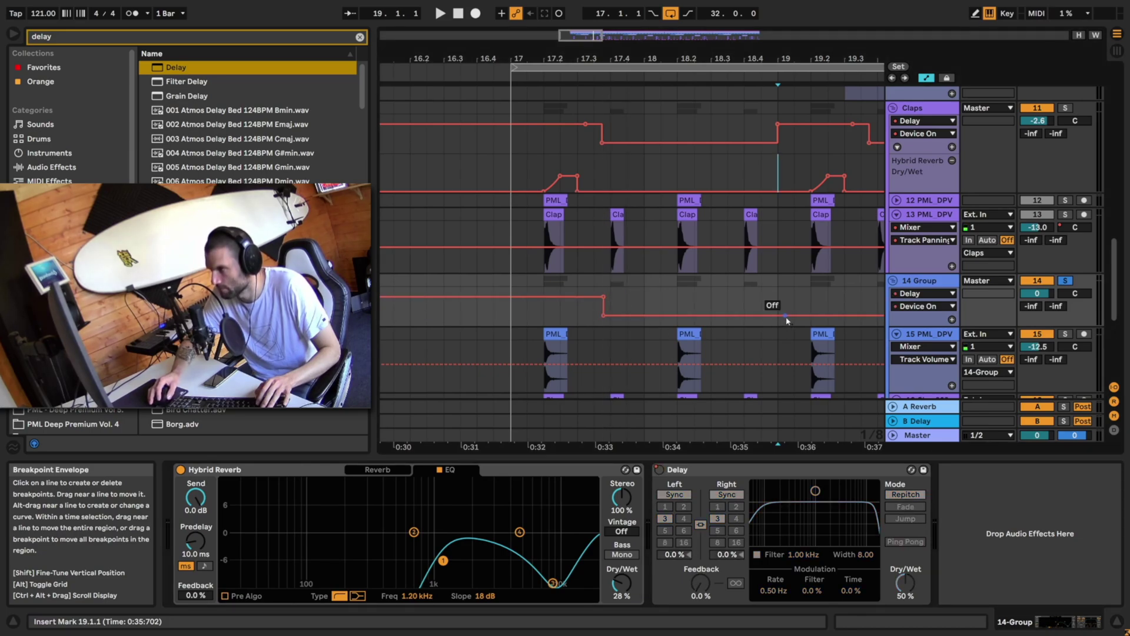
Duplicate the Delay's on/off automation from 17.1.1 to 19.1.1 repeatedly along 14 Group until bar 33.
drag(778, 298, 517, 311)
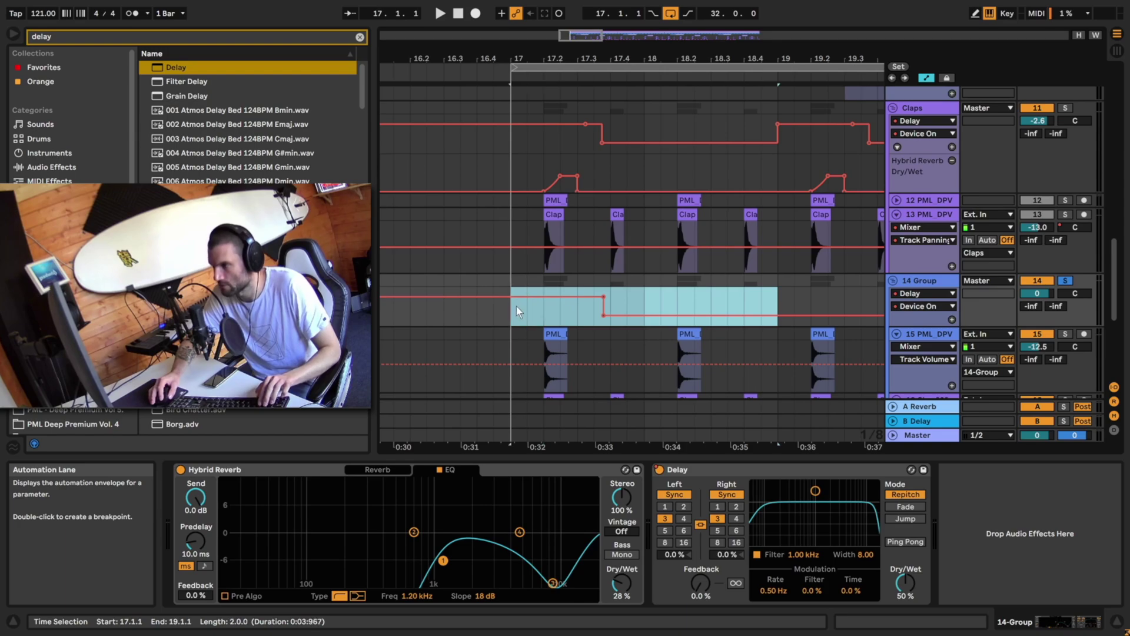
key(ctrl+d)
drag(591, 59, 591, 36)
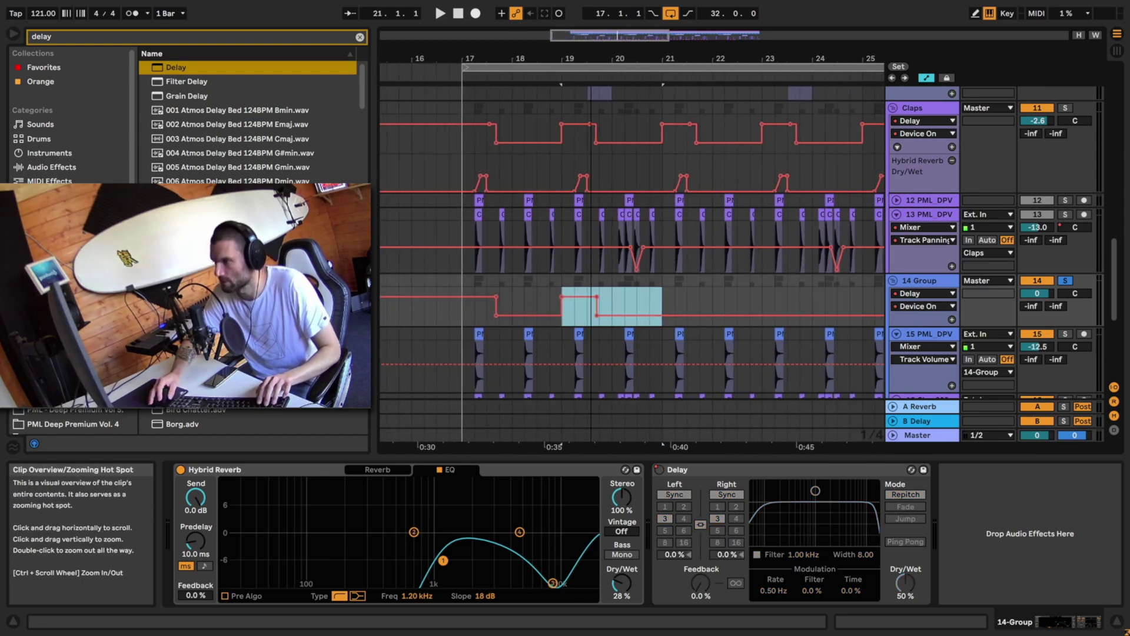
key(ctrl+d)
key(ctrl+d)
key(ctrl+d)
key(ctrl+d)
key(ctrl+d)
key(ctrl+d)
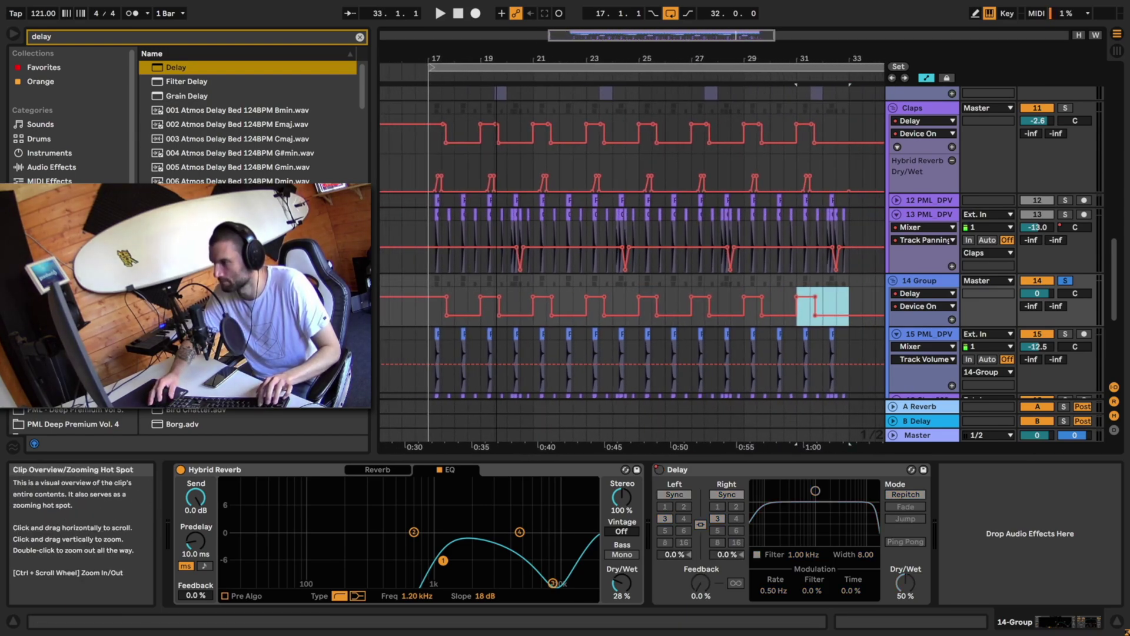
Play the claps from 17.1.1 and set the 14 Group Delay's dry/wet to 29%.
click(430, 313)
key(space)
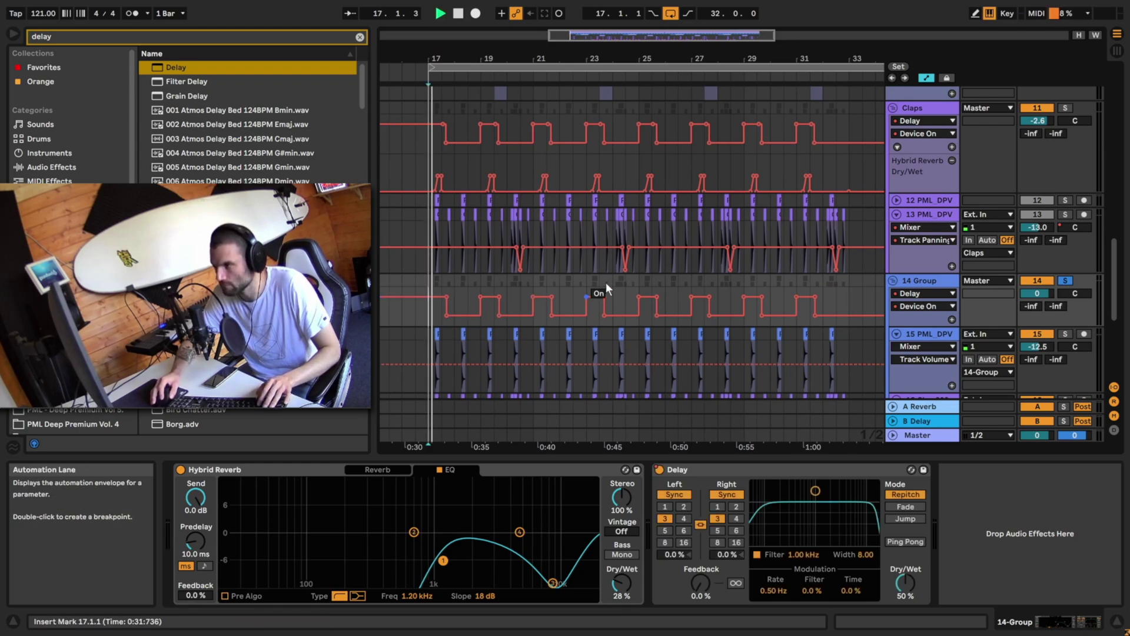
drag(568, 37, 583, 61)
key(space)
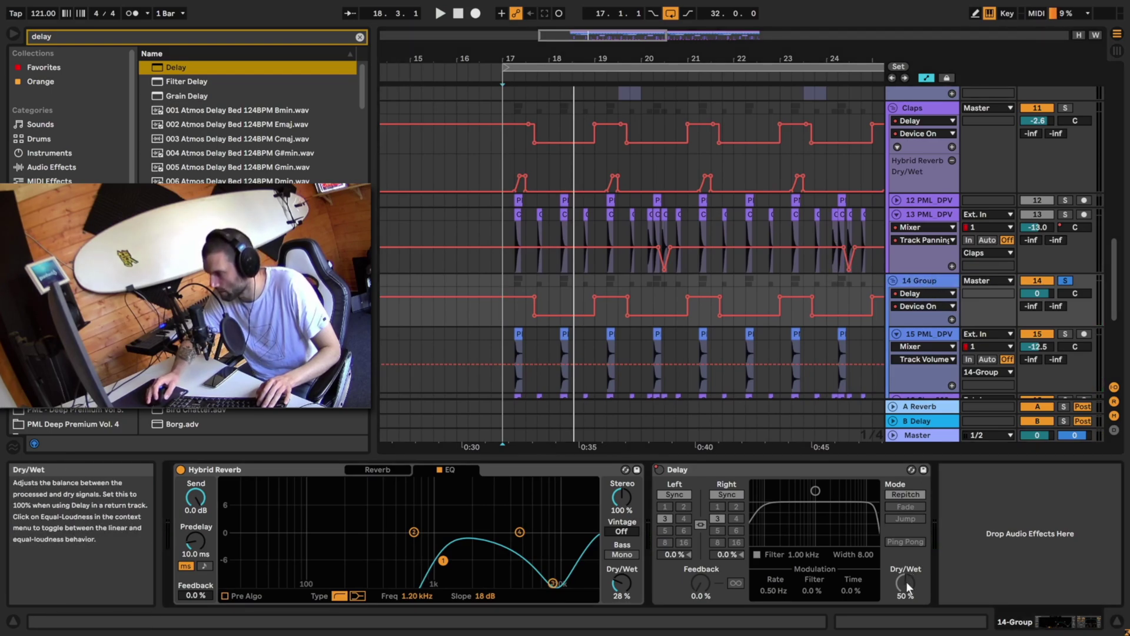
drag(906, 583, 907, 600)
key(space)
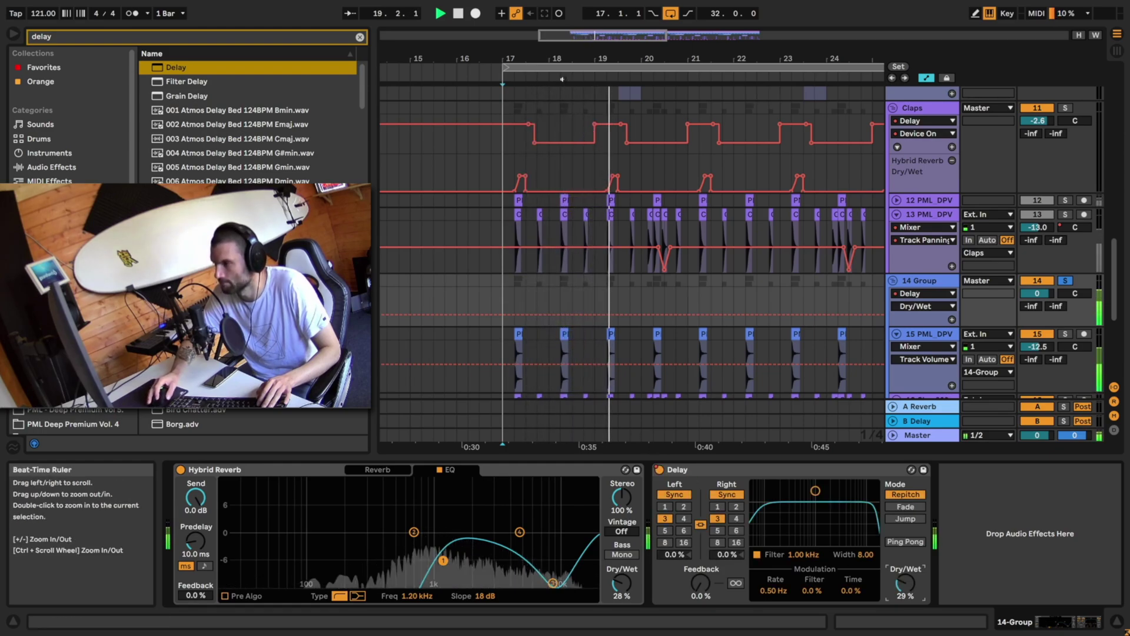
drag(555, 37, 578, 77)
key(space)
Check the Claps group's Hybrid Reverb dry/wet automation and add a second Hybrid Reverb after the Delay on 14 Group.
click(523, 173)
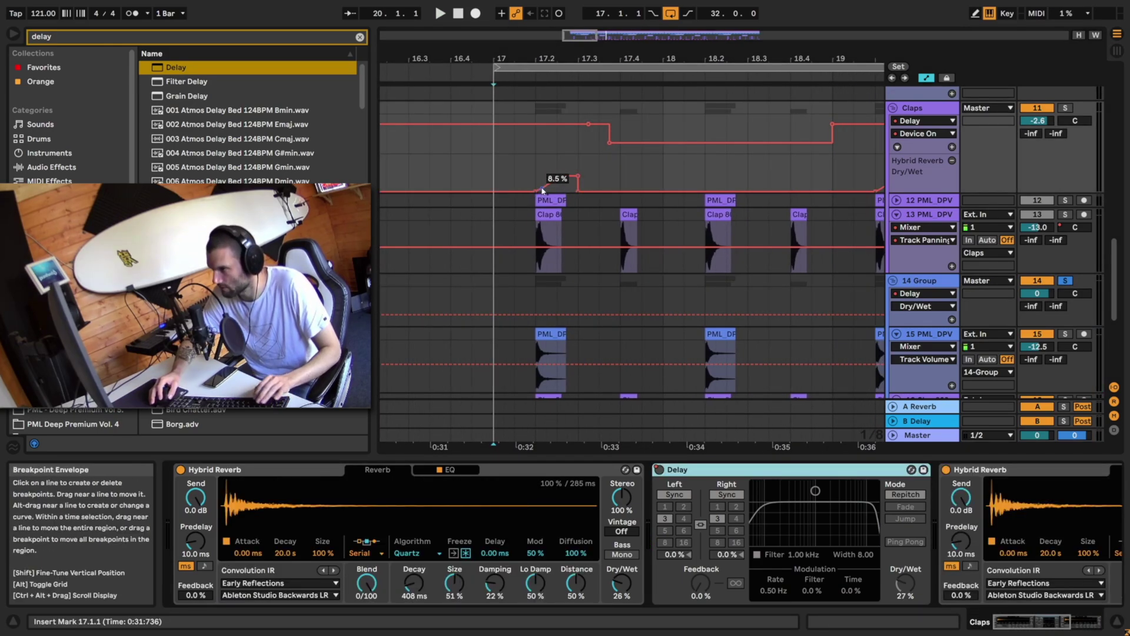
drag(542, 189, 557, 175)
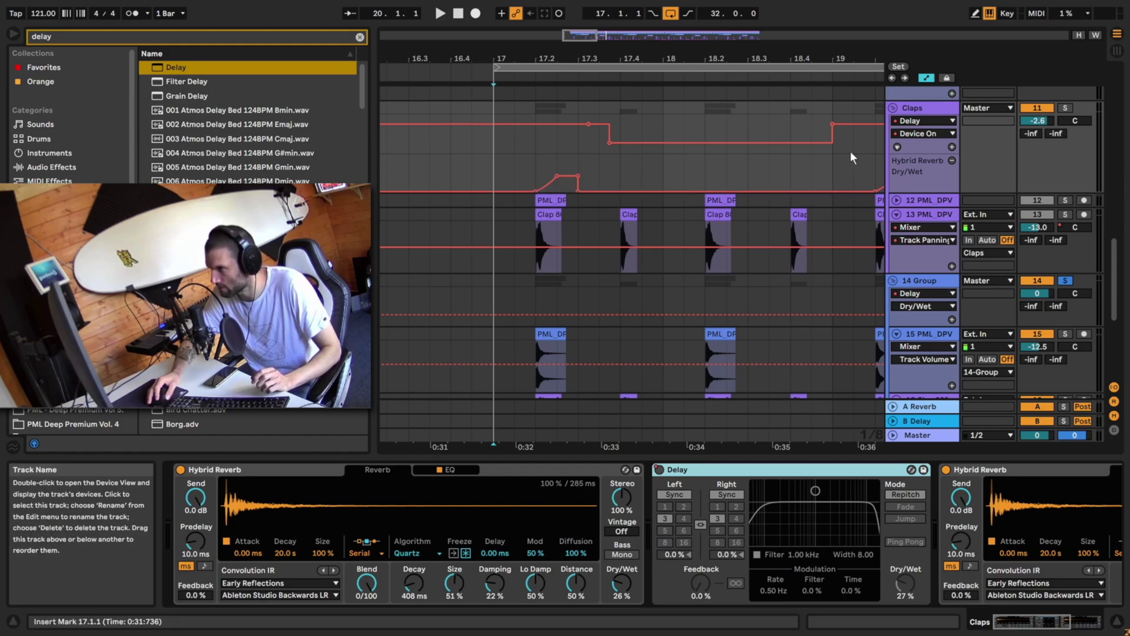
drag(483, 49, 500, 46)
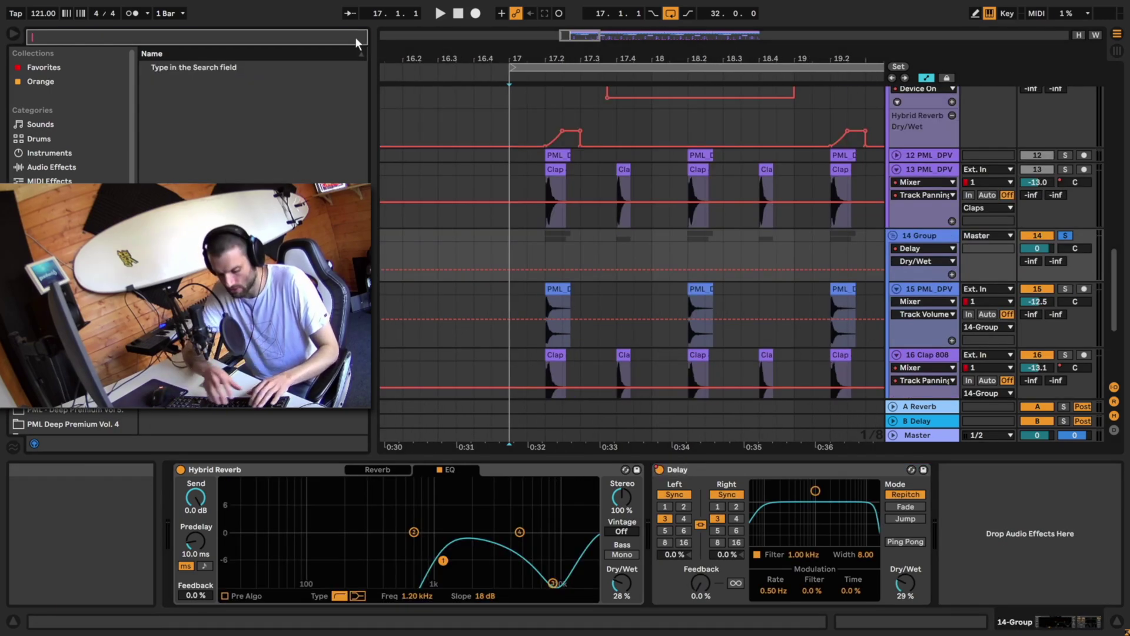
text(hybi)
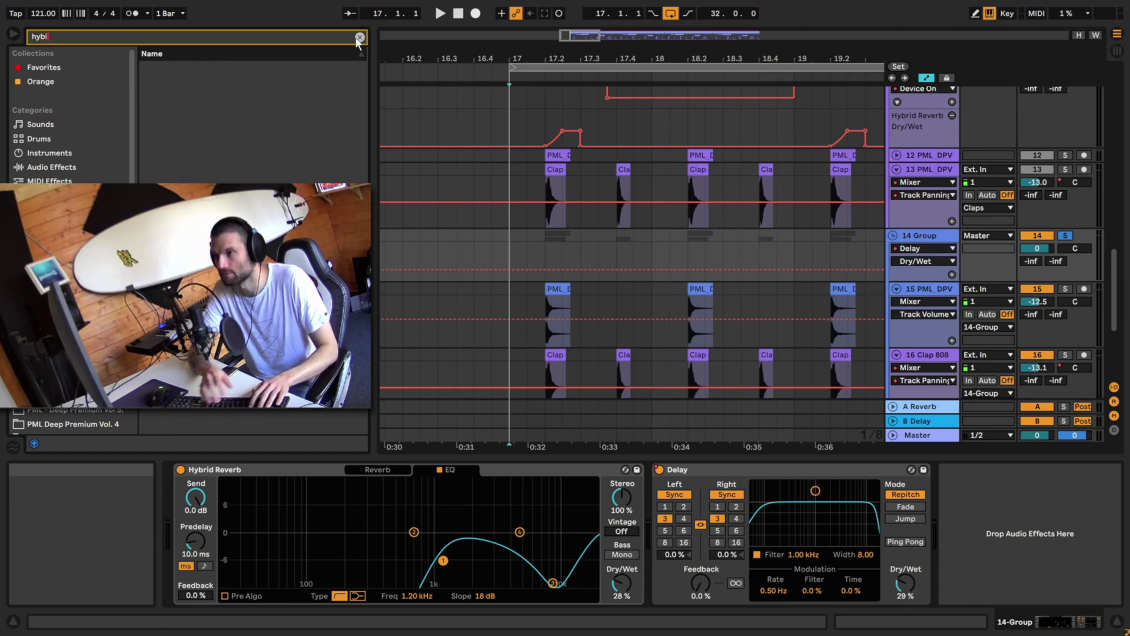
key(BackSpace)
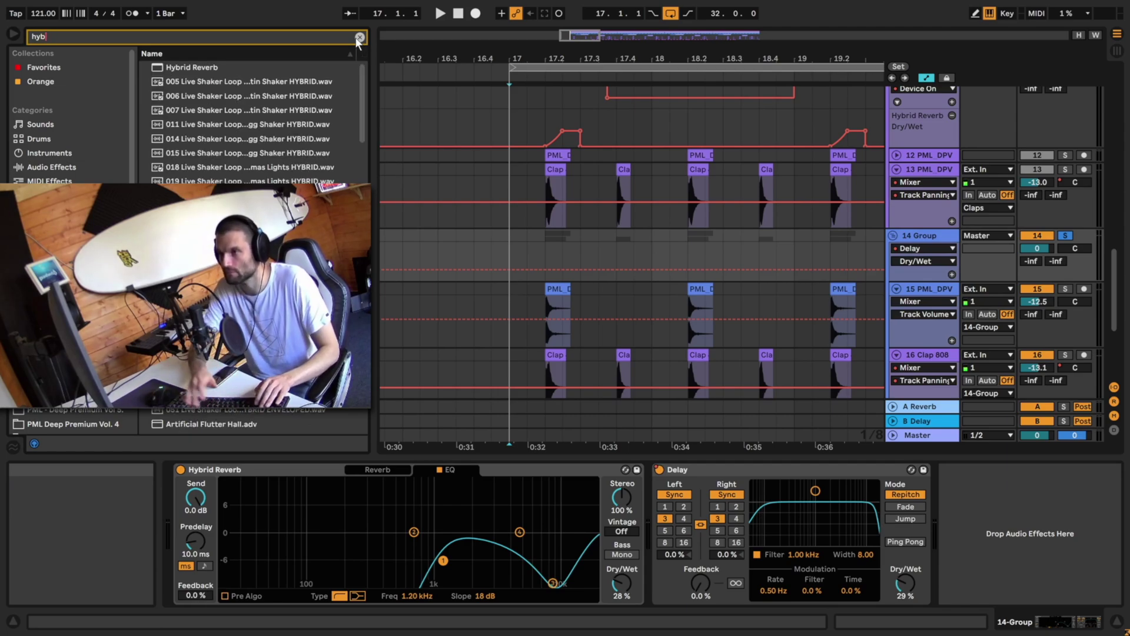
double_click(197, 67)
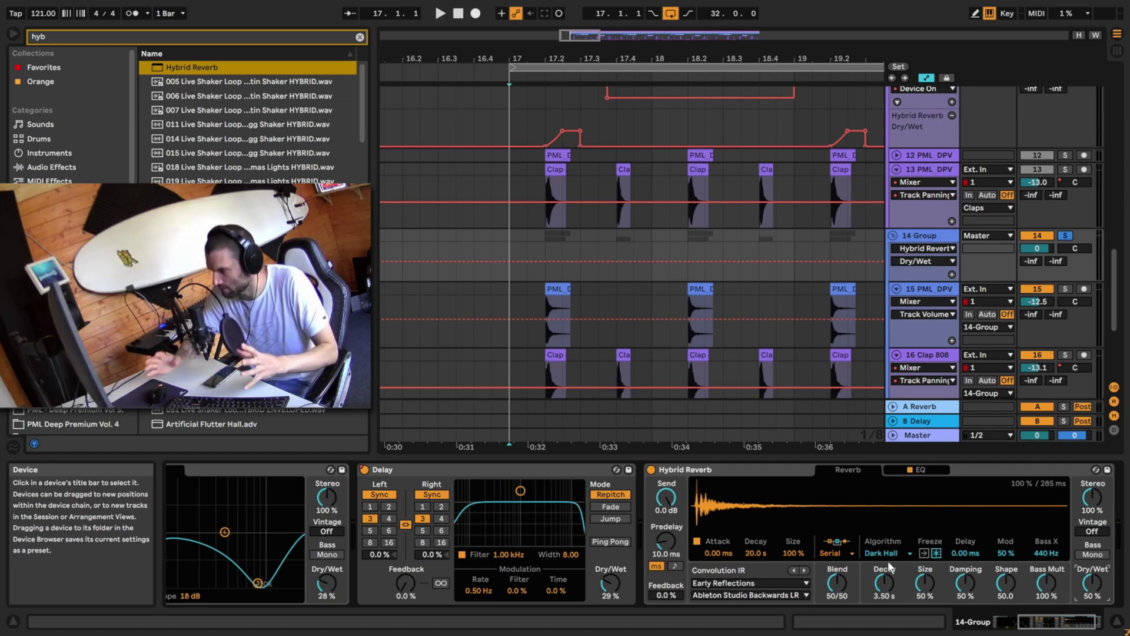
Set the second Hybrid Reverb's algorithm to Shimmer and play the claps from 17.2.1.
click(892, 551)
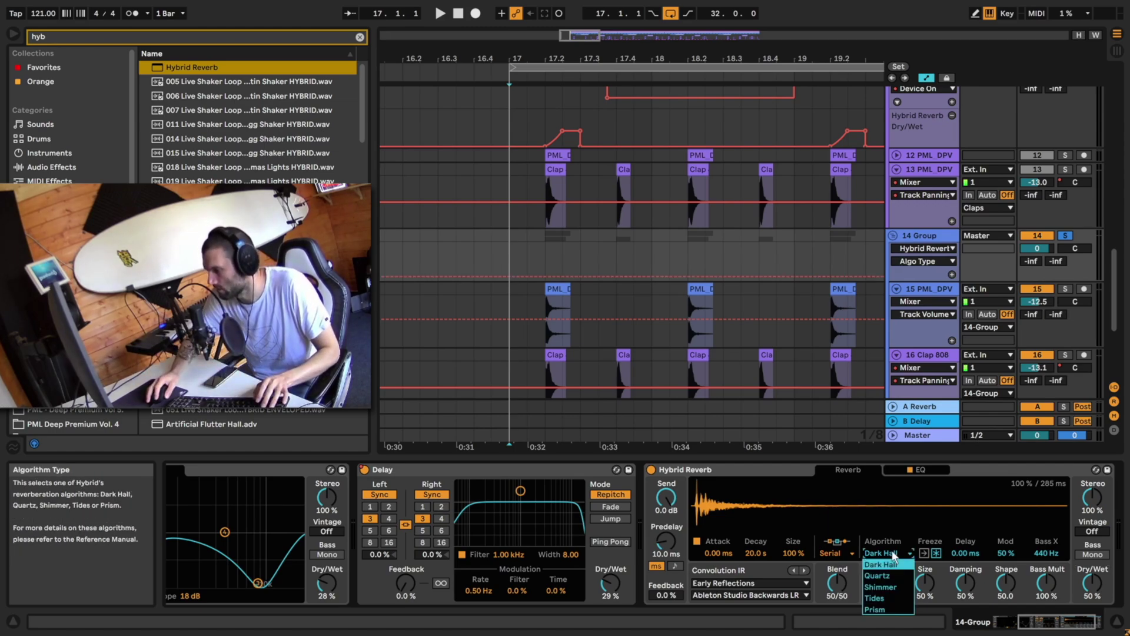
click(892, 587)
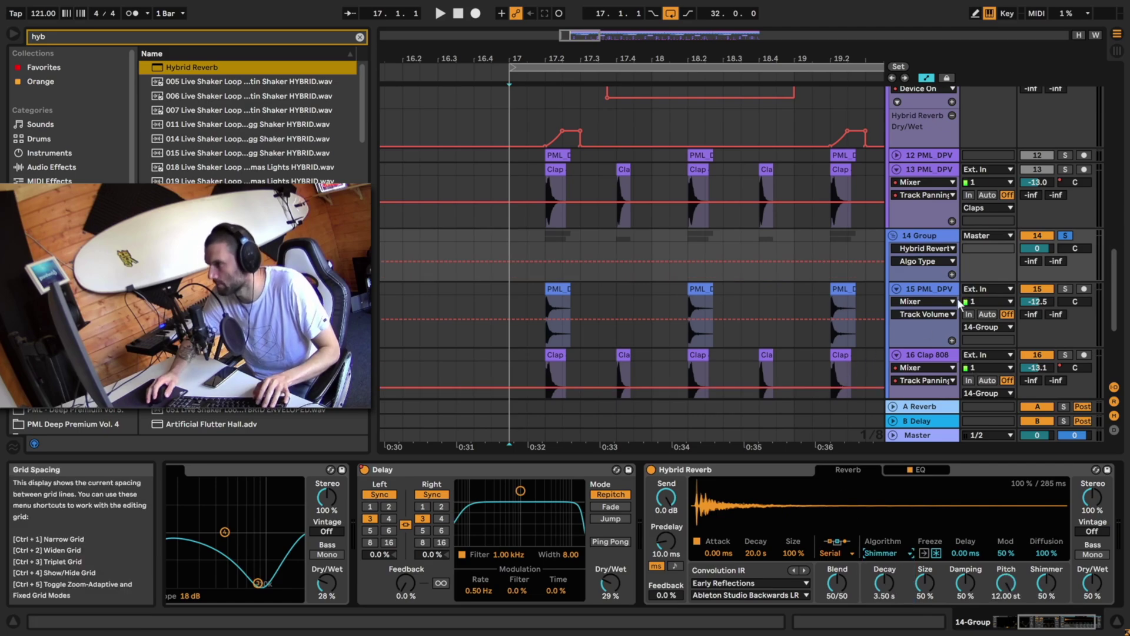
click(548, 250)
key(space)
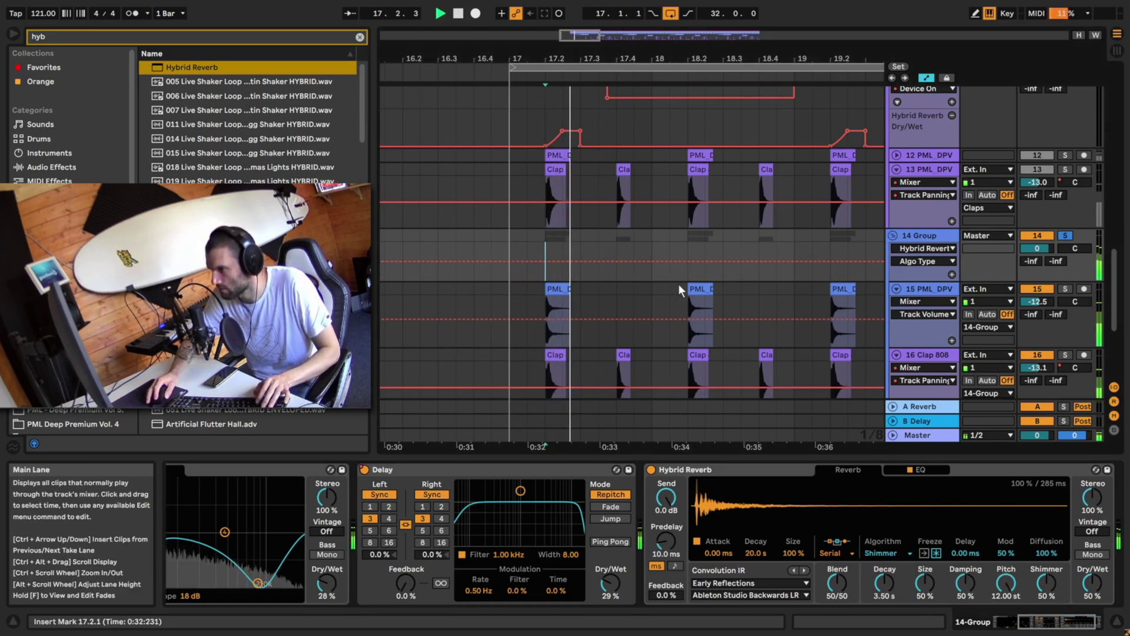
key(space)
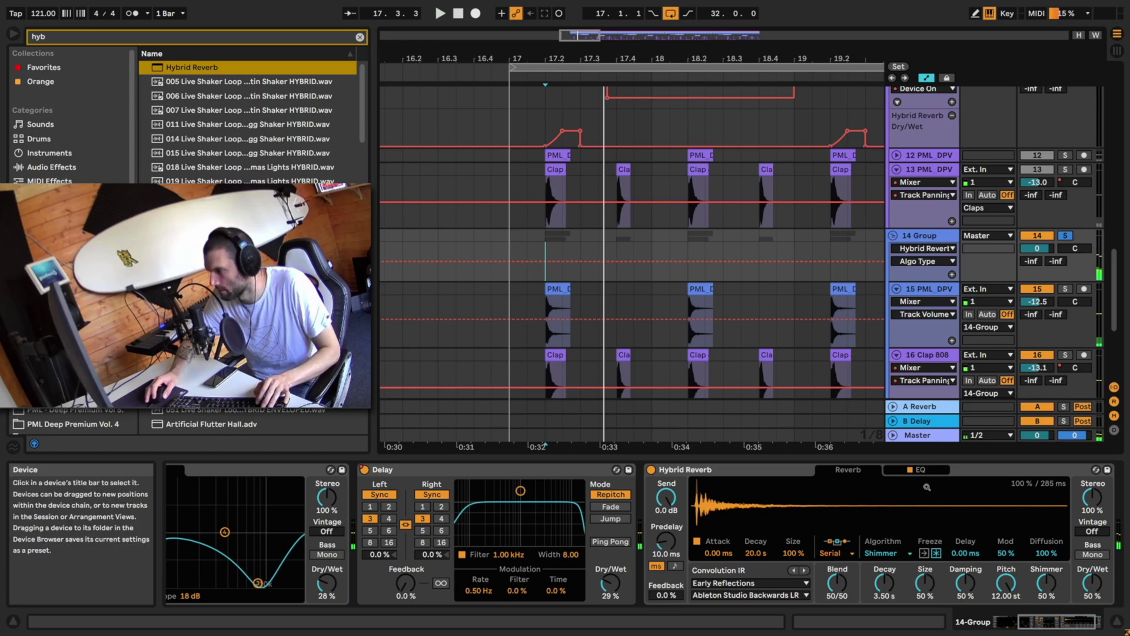
Boost the second Hybrid Reverb's EQ with a 6.9 dB high shelf at 1.85 kHz while playing the claps.
click(928, 468)
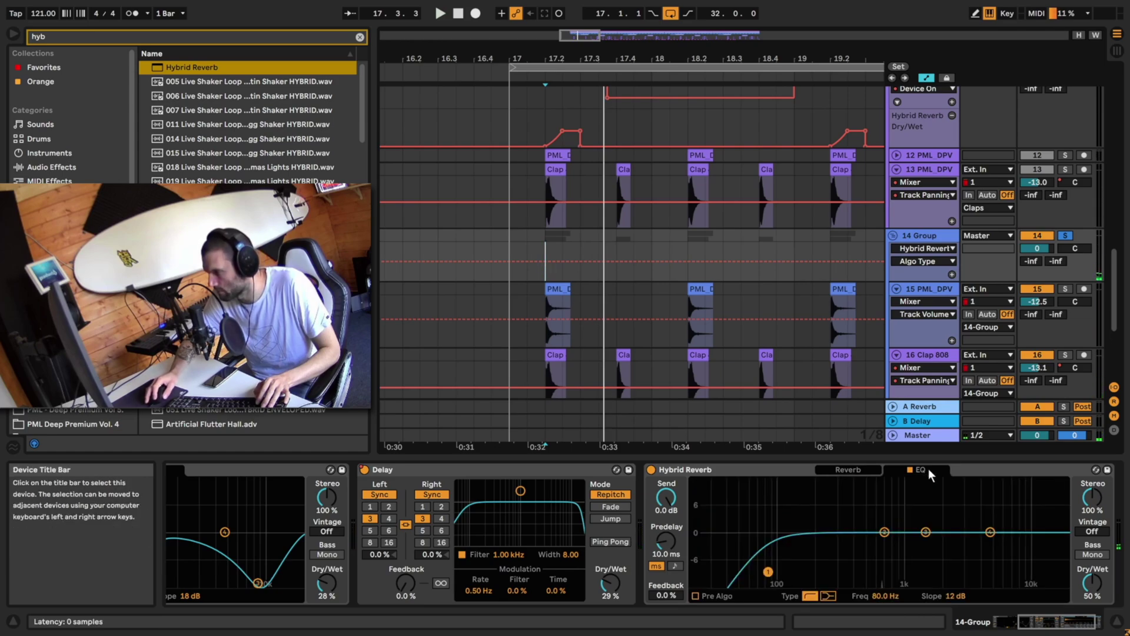
drag(991, 533, 937, 503)
key(space)
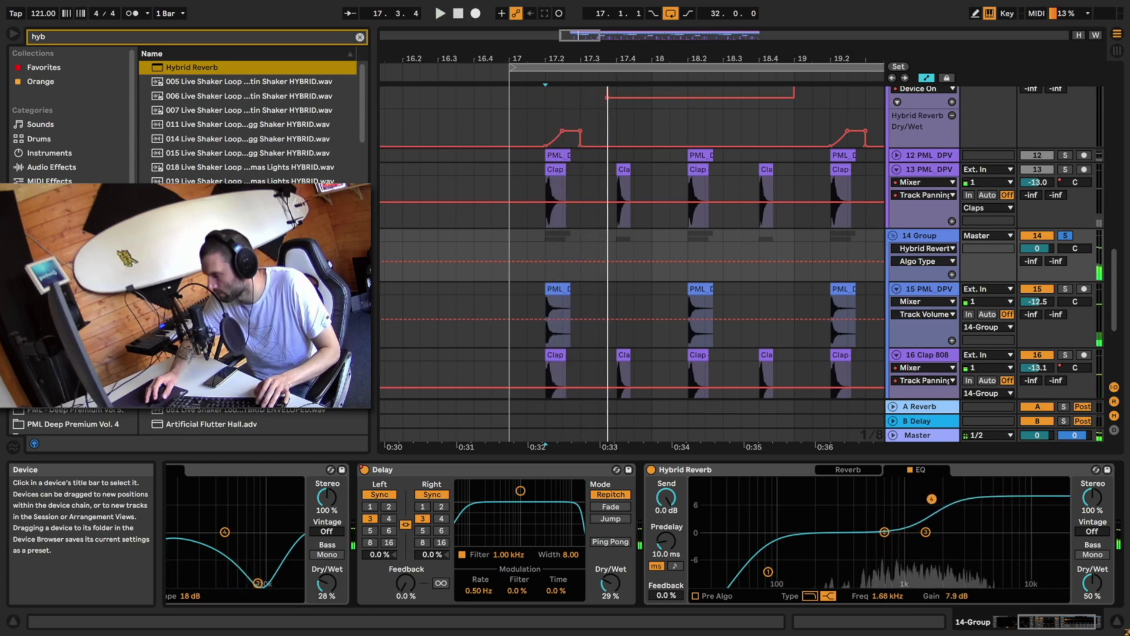
key(space)
key(space)
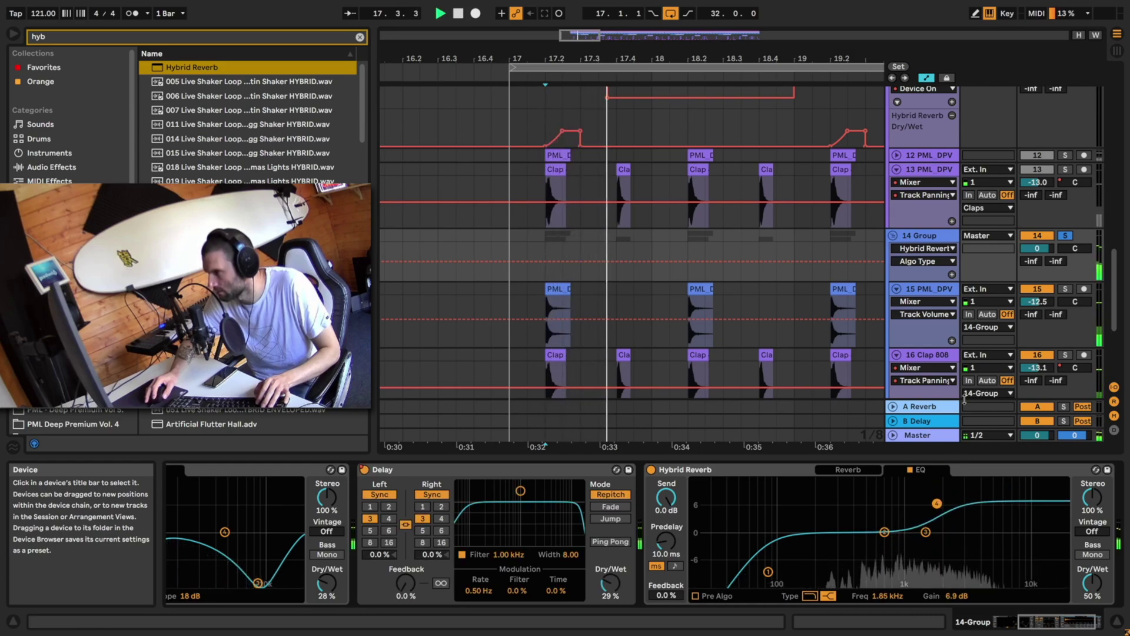
key(space)
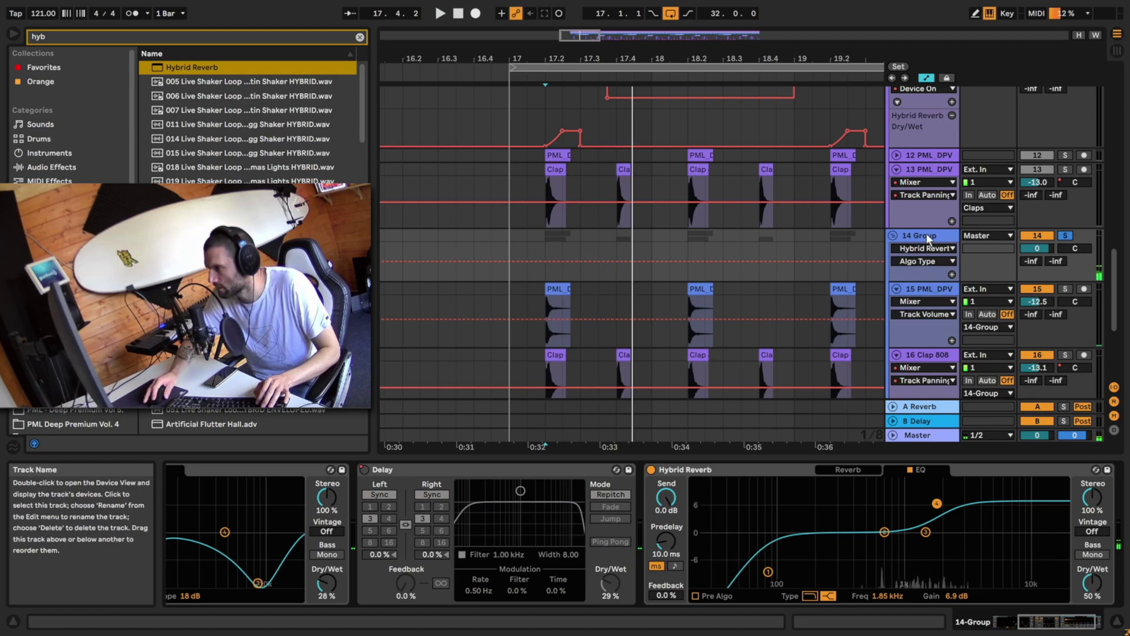
Raise the low cut in the second Hybrid Reverb's EQ to 528 Hz and play the claps to hear it.
key(space)
drag(769, 572, 870, 572)
key(space)
key(space)
key(space)
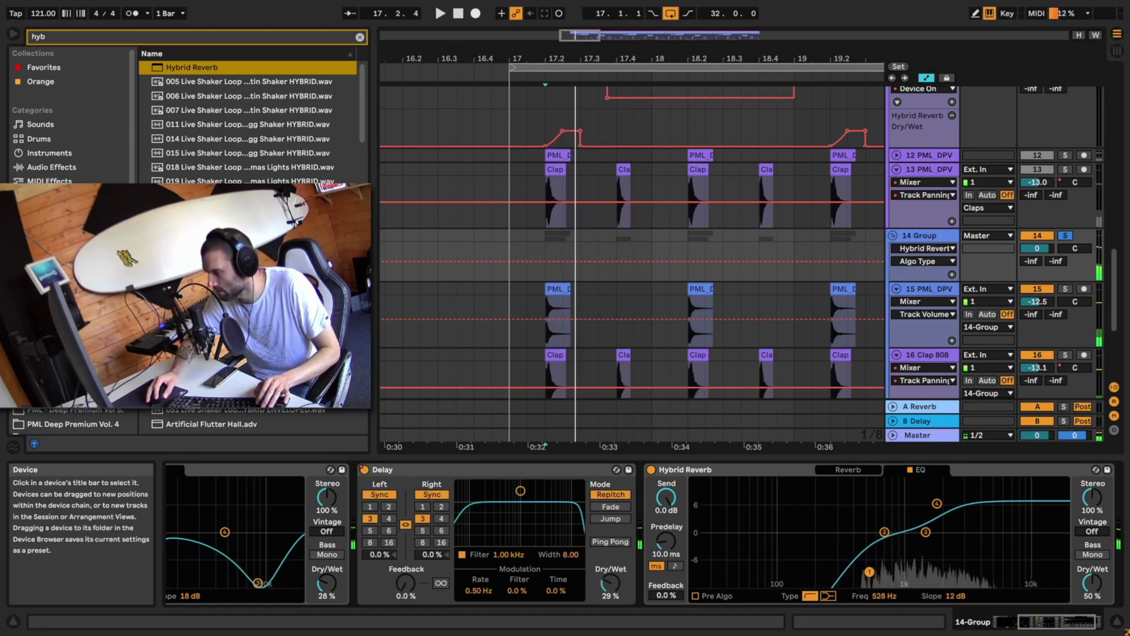
key(space)
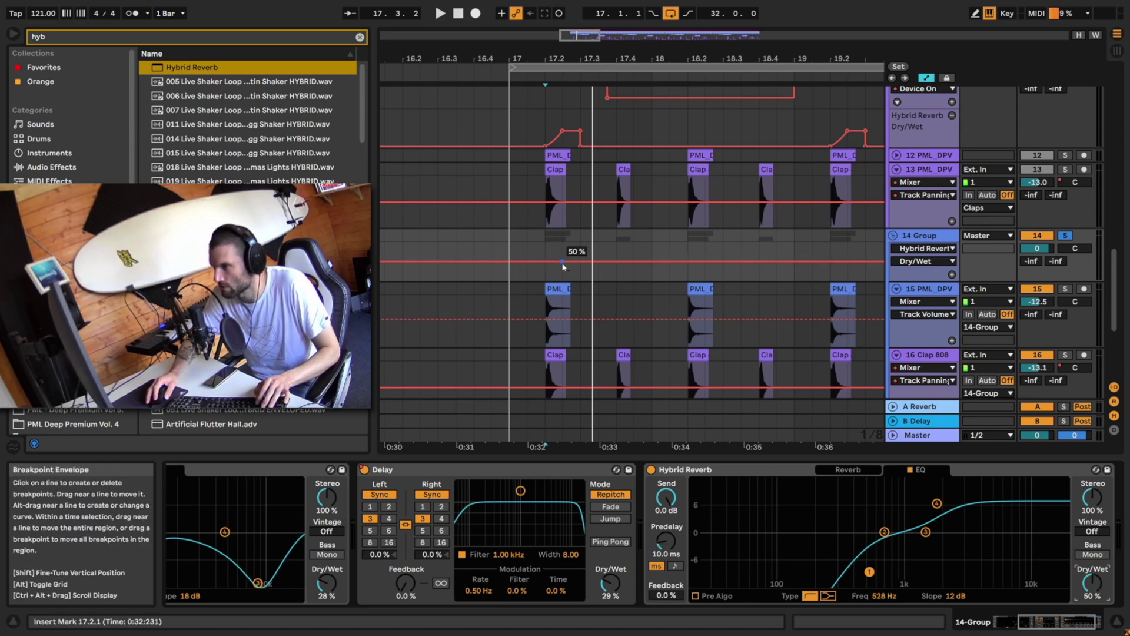
Automate the second Hybrid Reverb's dry/wet on 14 Group from 0% at 17.2.1 to 42% at 17.2.3, returning to 0% at 17.3.1.
drag(546, 264, 546, 285)
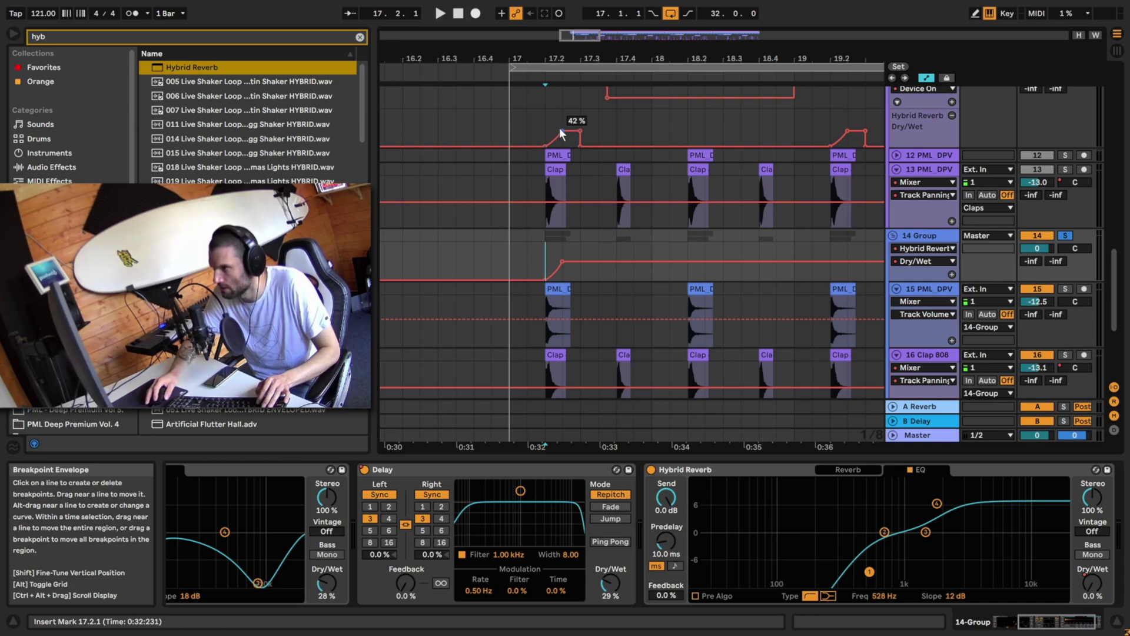
drag(564, 263, 564, 268)
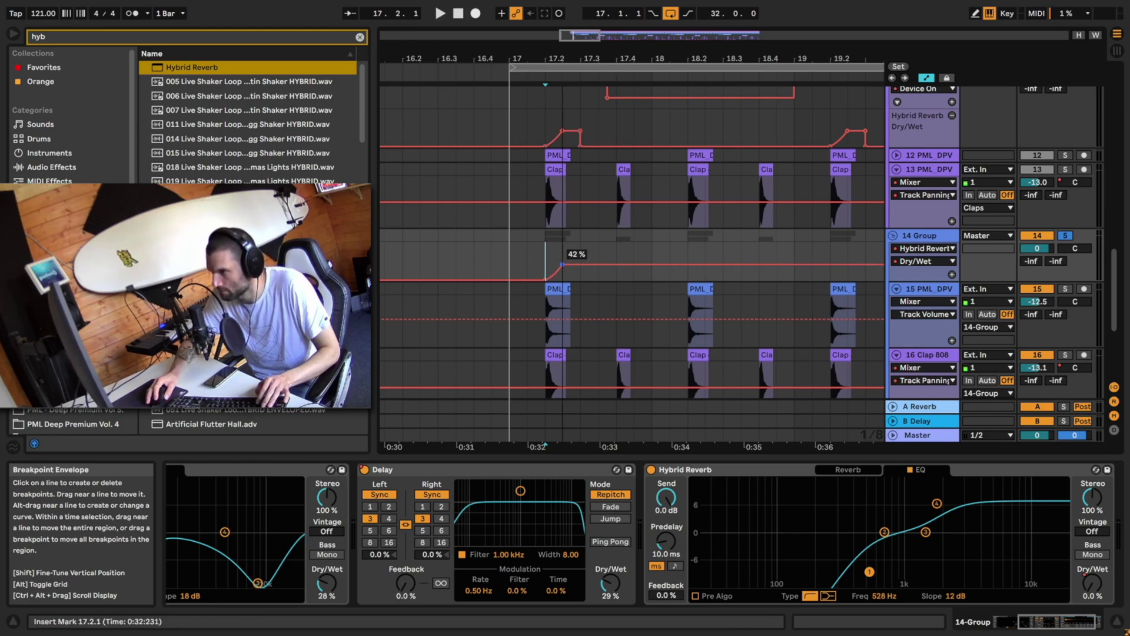
drag(591, 266, 591, 280)
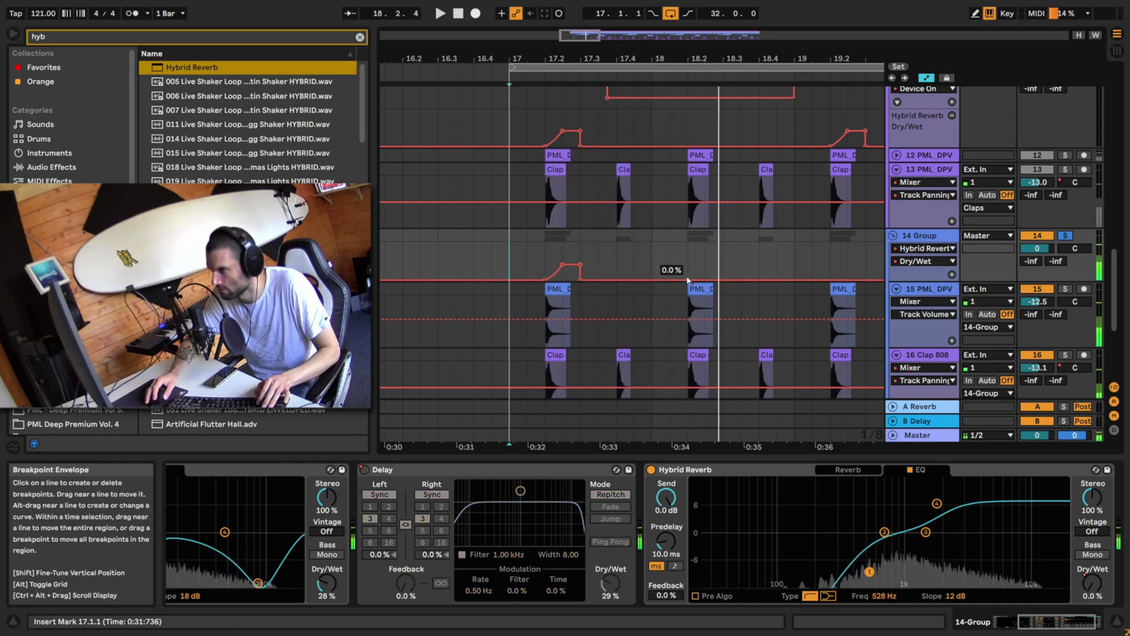
key(space)
Duplicate the two-bar dry/wet automation of 14 Group from 17.1.1 repeatedly up to 33.1.1.
drag(789, 266, 507, 266)
key(ctrl+d)
key(ctrl+d)
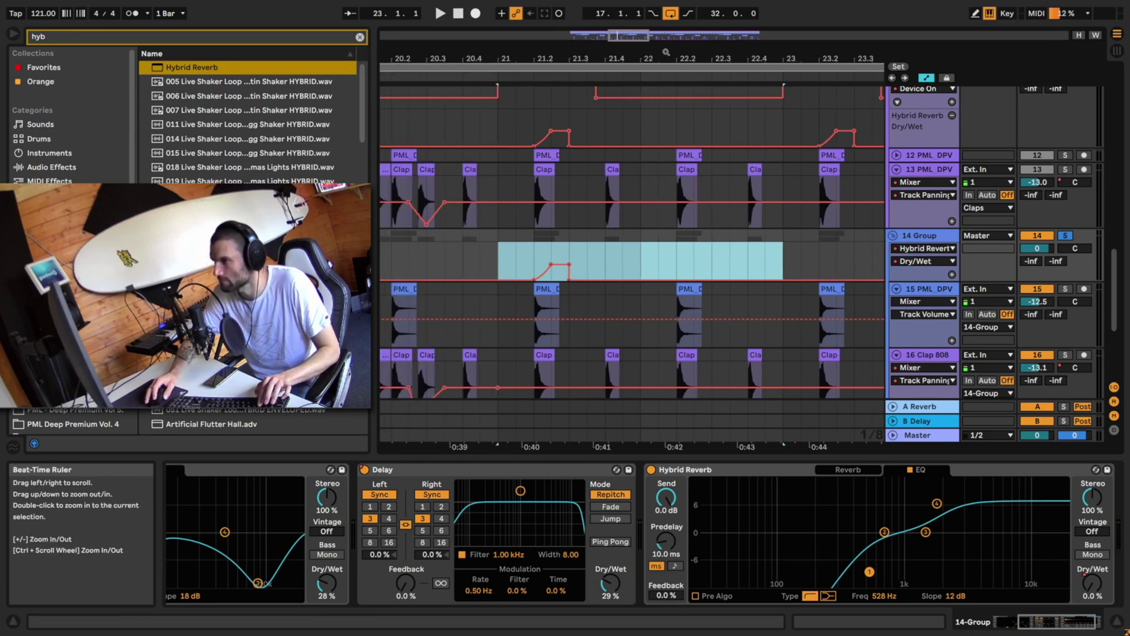
drag(633, 36, 695, 33)
key(ctrl+d)
key(ctrl+d)
key(ctrl+d)
key(ctrl+d)
key(ctrl+d)
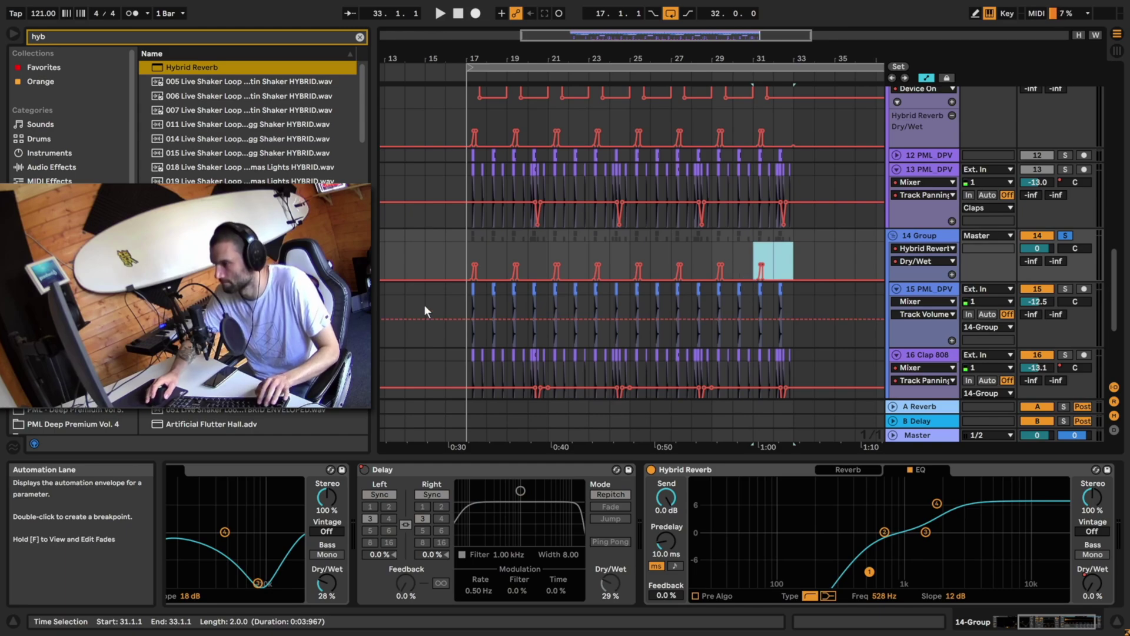
Play the claps with the new reverb automation from 17.1.1 and unsolo 14 Group.
click(465, 243)
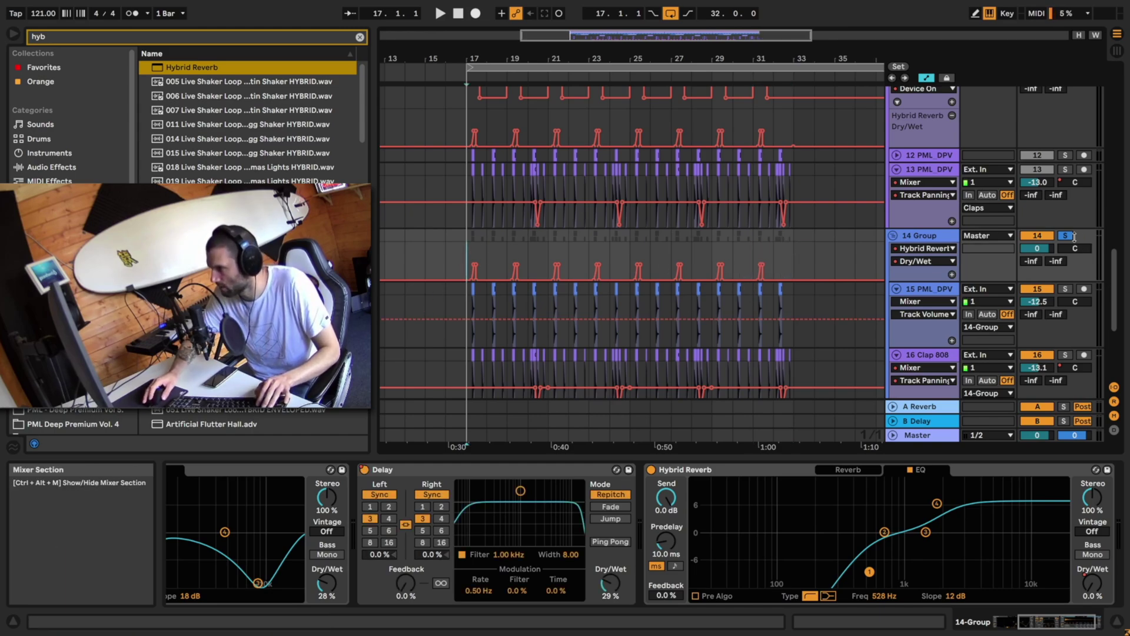
key(space)
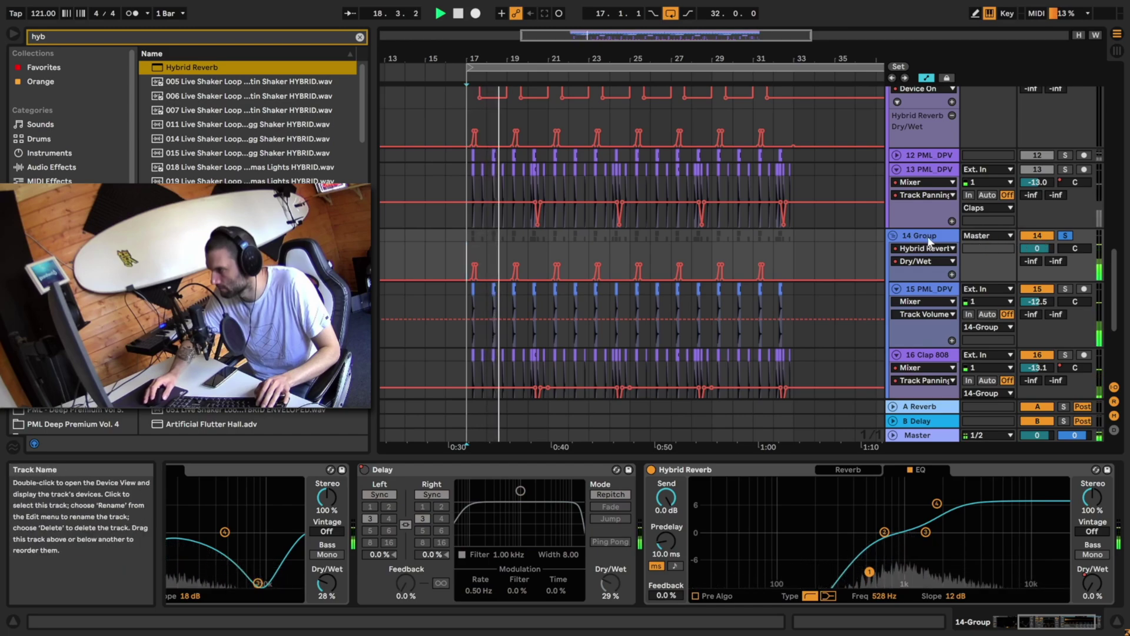
key(space)
click(1065, 235)
Add an audio track below Kick and place PML_DPV5_KICK_1_DEEP_21.wav on it at 19.1.1.
scroll(941, 302, down, 3)
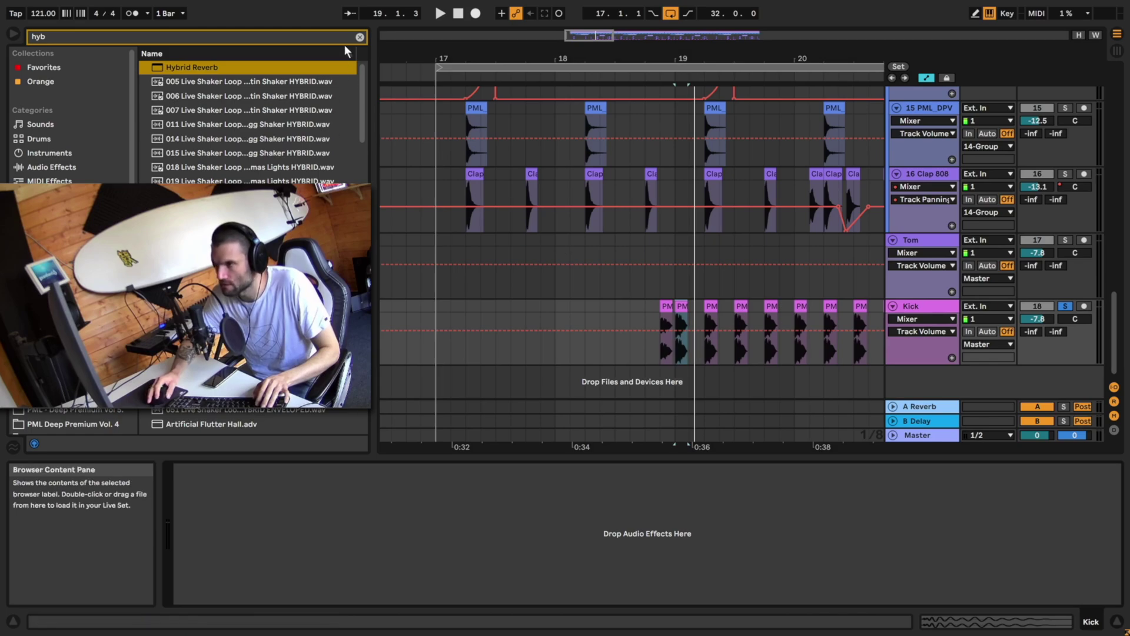
mouse_move(587, 35)
mouse_down()
mouse_move(591, 62)
mouse_move(594, 26)
mouse_up()
click(927, 309)
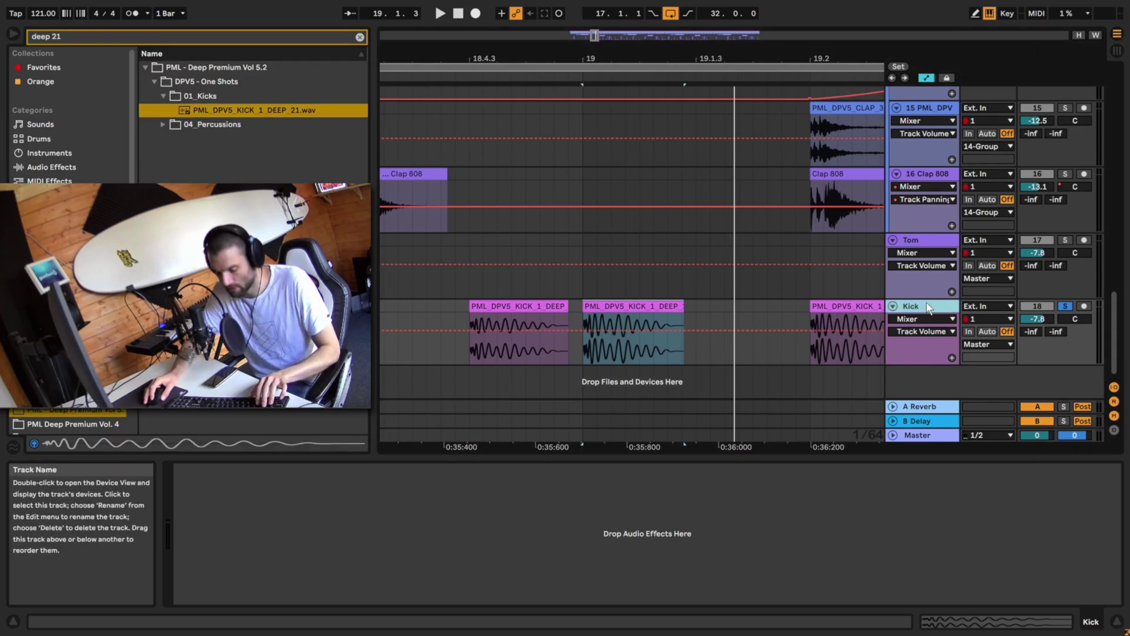
key(ctrl+t)
drag(217, 111, 672, 358)
Repeat the new kick clip on every beat of bar 19.
click(739, 365)
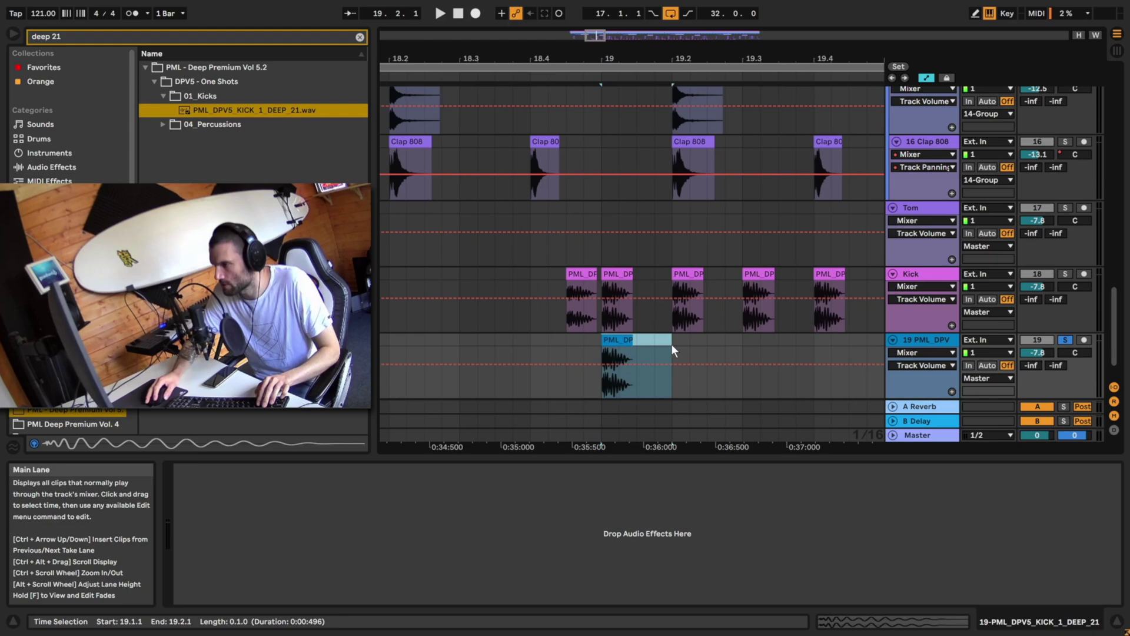
key(ctrl+d)
key(ctrl+d)
key(ctrl+d)
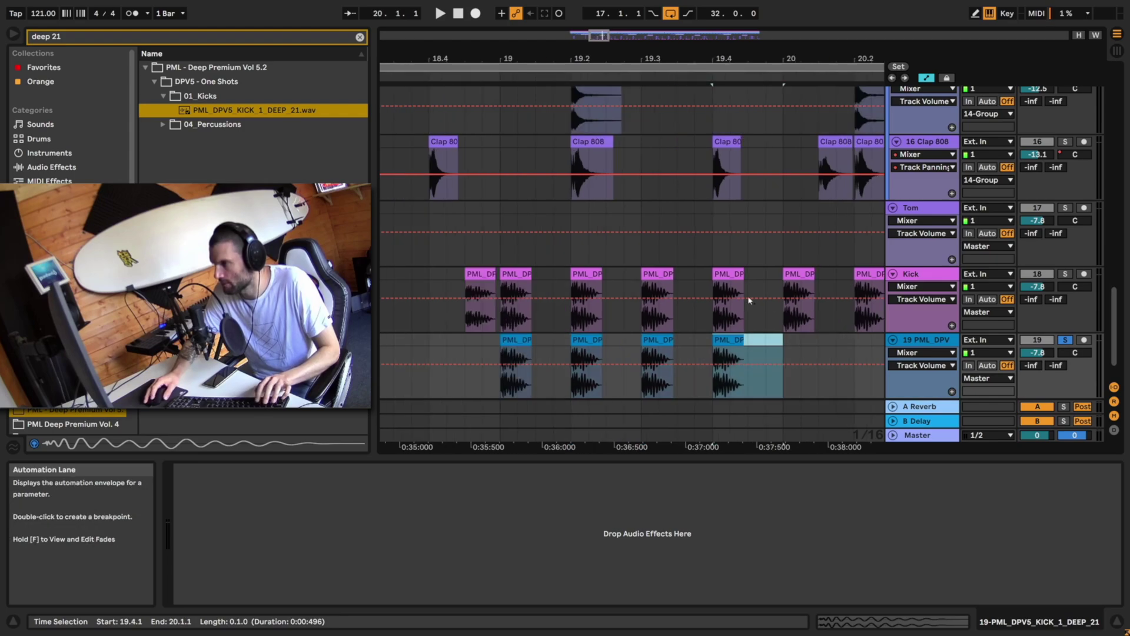
Duplicate the bar of new kicks starting at 19.1.1 repeatedly up to 31.1.1.
drag(599, 35, 597, 13)
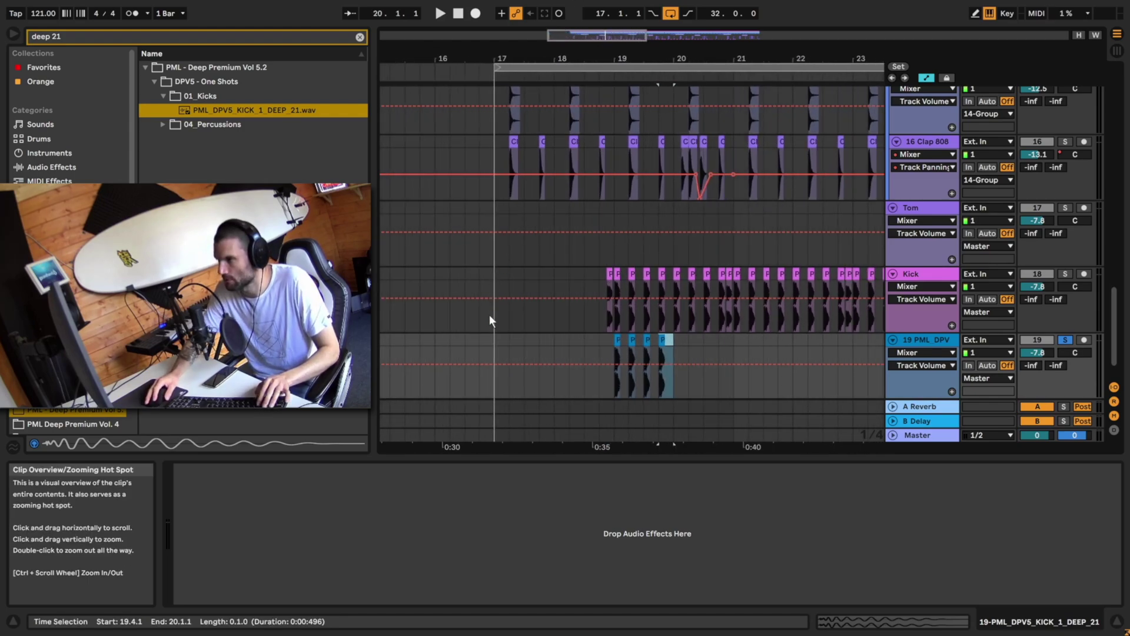
drag(680, 344, 620, 356)
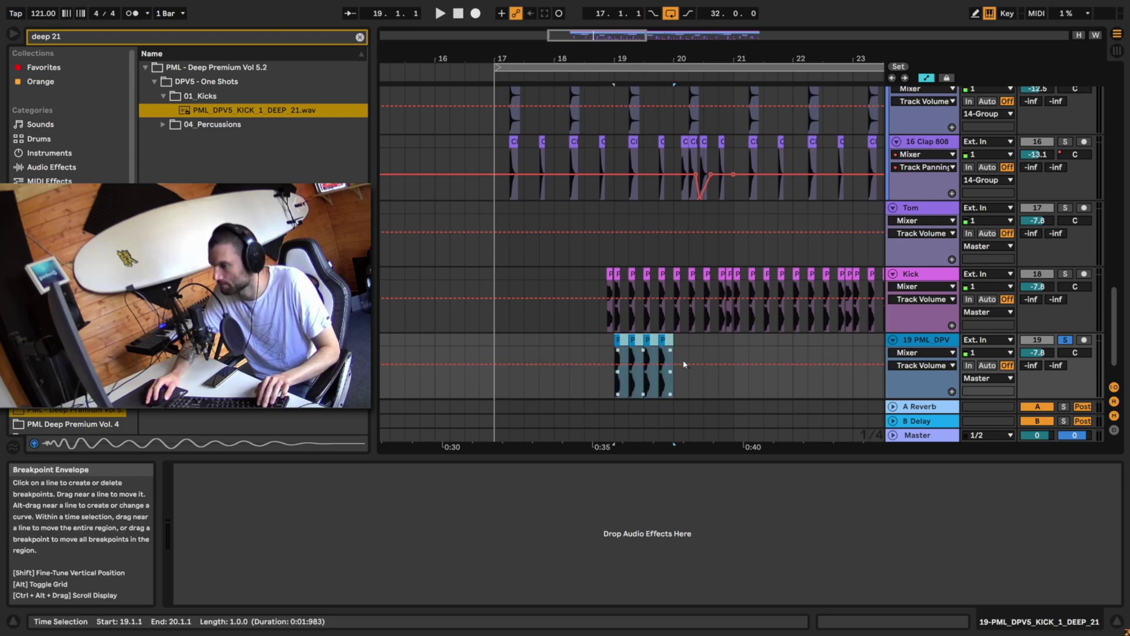
key(ctrl+d)
key(ctrl+d)
key(ctrl+d)
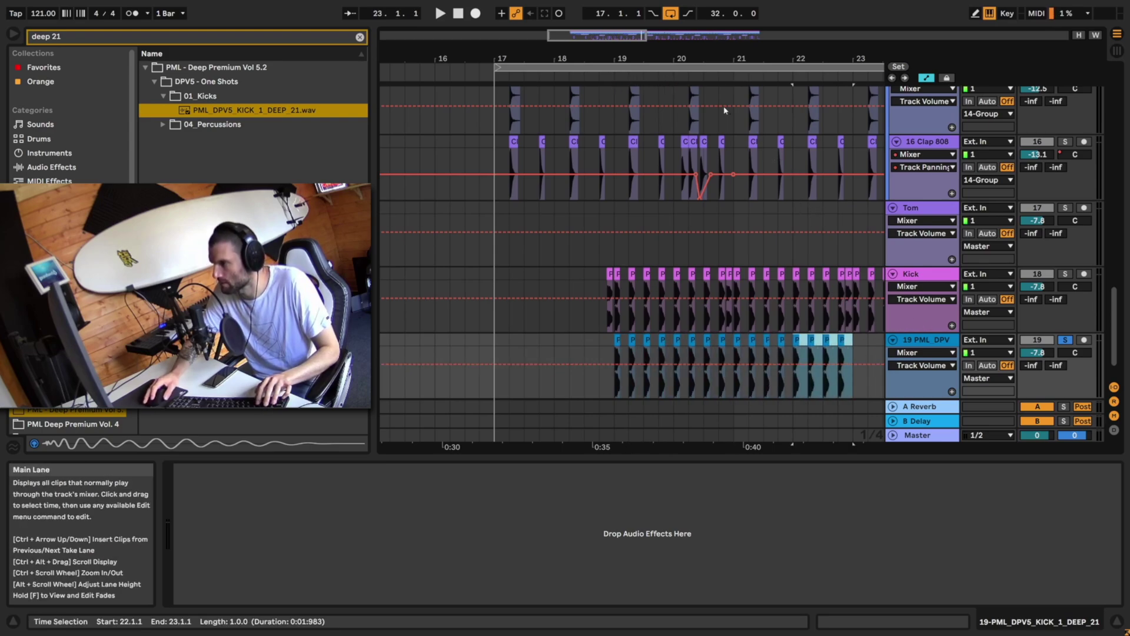
key(minus)
key(minus)
key(minus)
key(minus)
key(ctrl+d)
key(minus)
key(ctrl+d)
key(ctrl+d)
key(ctrl+d)
key(ctrl+d)
key(ctrl+d)
key(ctrl+d)
key(ctrl+d)
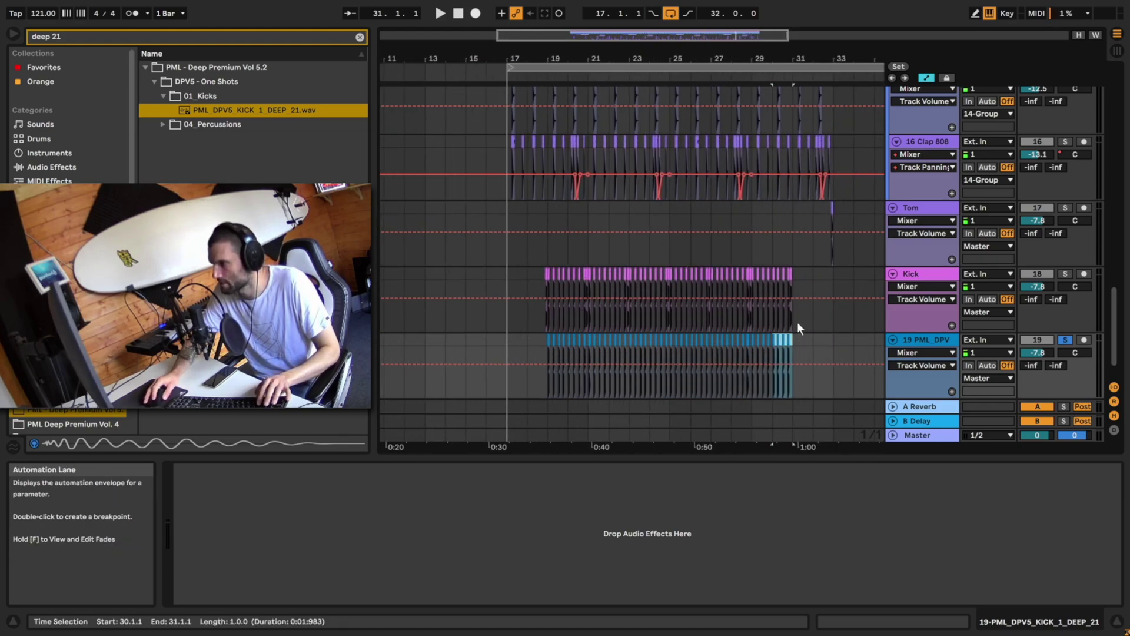
Copy the new track's first kick to a pickup position at 18.4.3 and lower its gain to -5.20 dB.
drag(797, 323, 838, 323)
drag(506, 315, 532, 310)
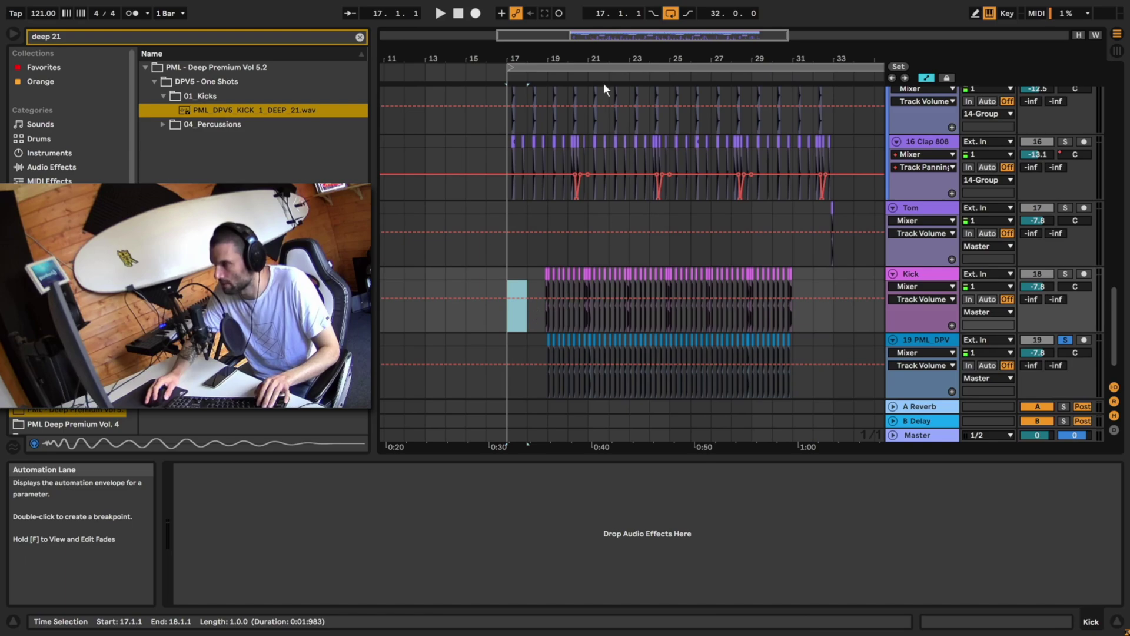
drag(580, 36, 587, 44)
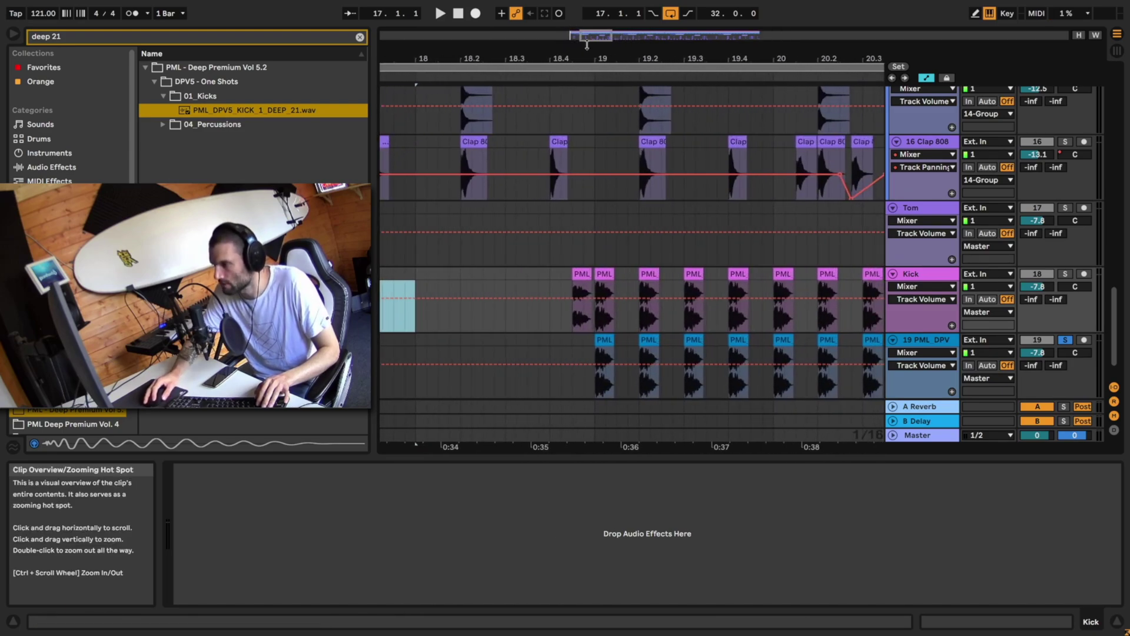
click(606, 340)
key(plus)
key(plus)
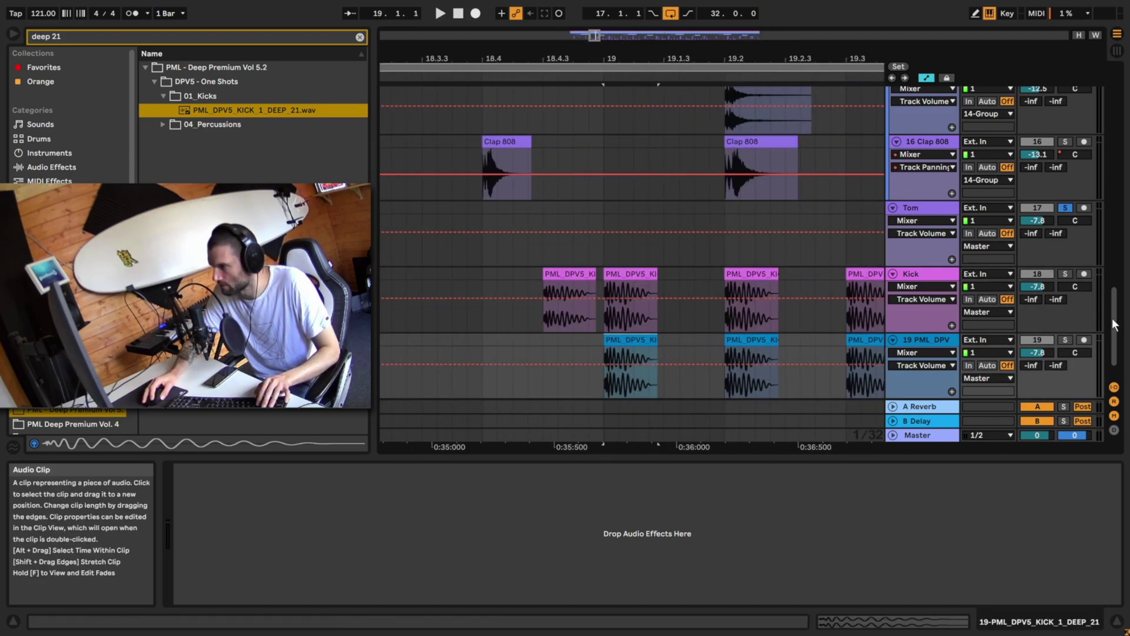
click(1065, 339)
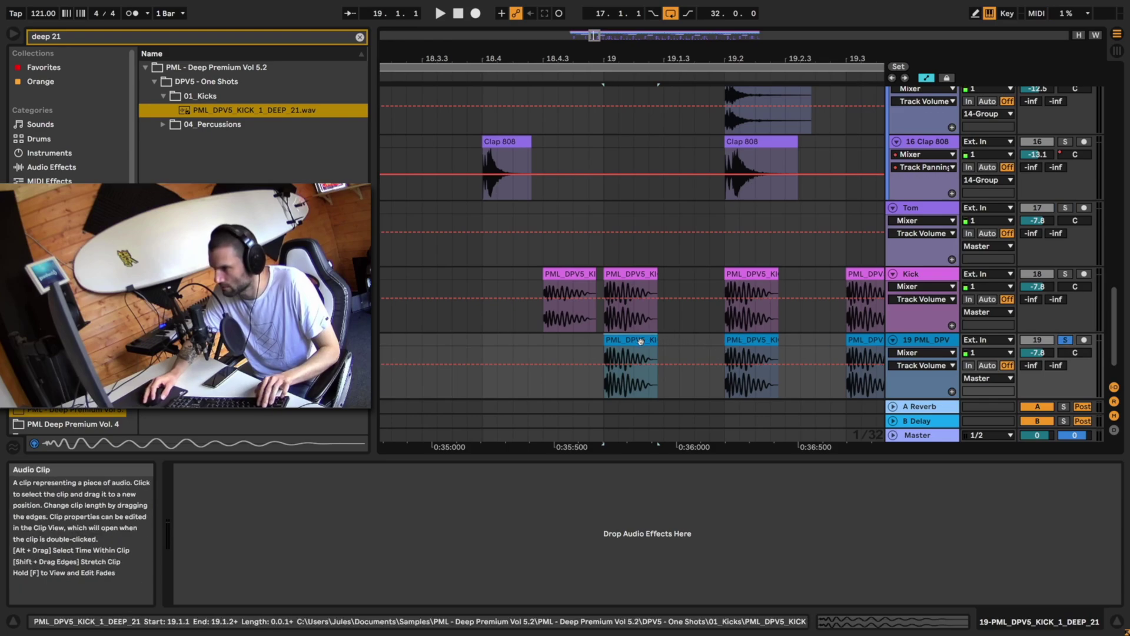
drag(641, 341, 573, 345)
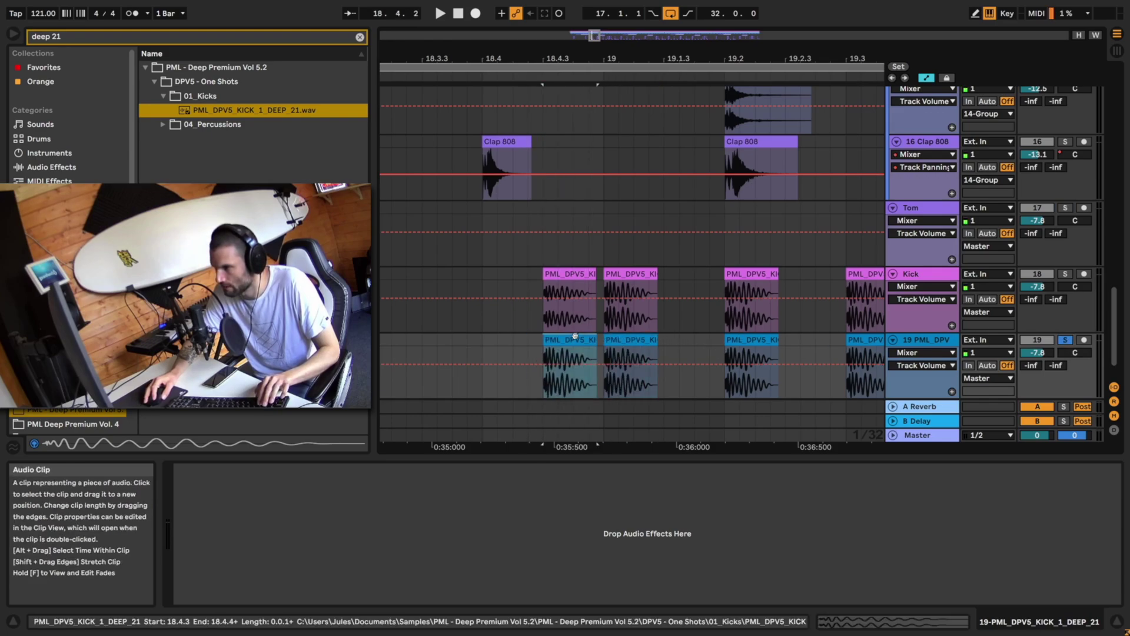
double_click(580, 341)
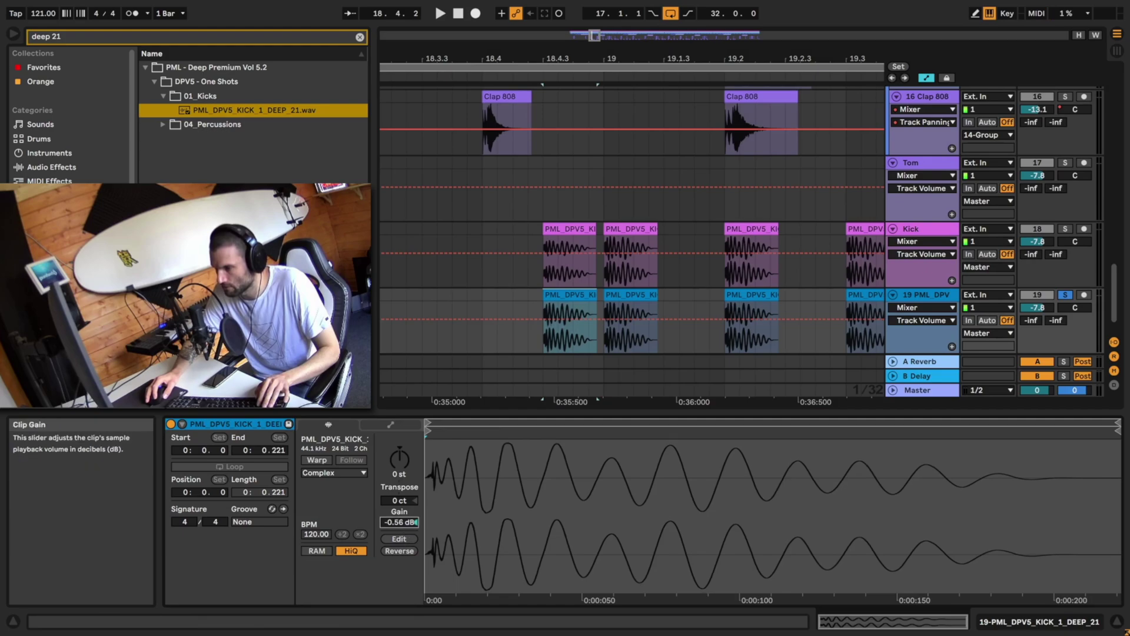
drag(406, 522, 406, 528)
Paste a copy of the new track's opening pickup kicks at the end of bar 20, matching the original Kick track.
scroll(530, 295, down, 6)
drag(529, 296, 631, 278)
key(ctrl+c)
click(629, 295)
key(ctrl+v)
scroll(540, 297, down, 1)
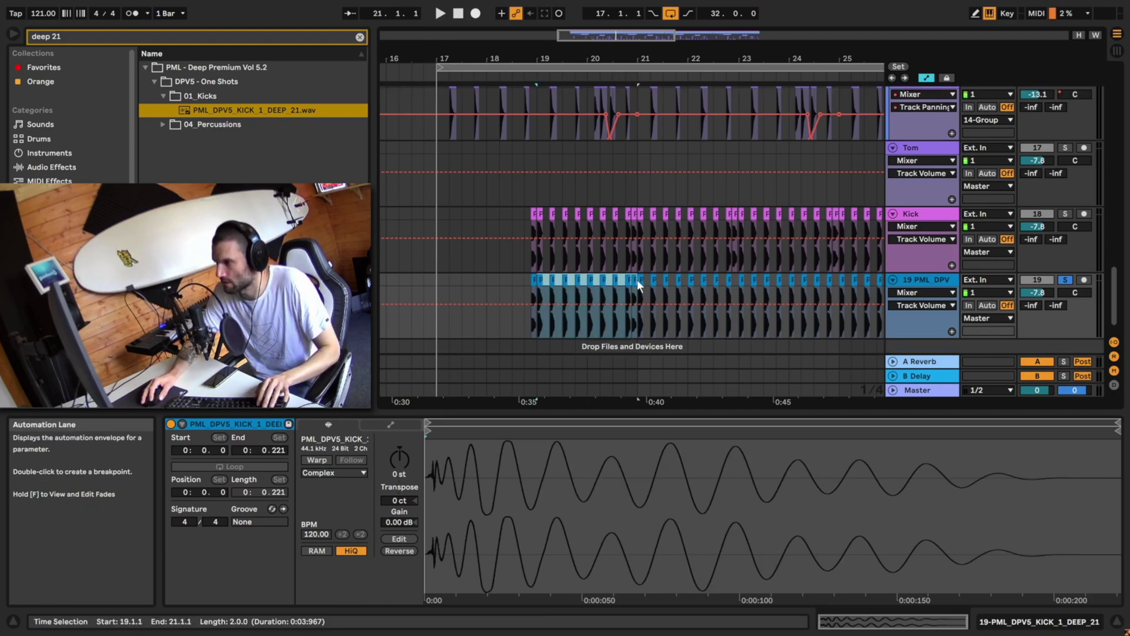
Duplicate the two-bar kick pattern from 19.1.1 repeatedly up to 31.1.1.
key(ctrl+d)
key(ctrl+d)
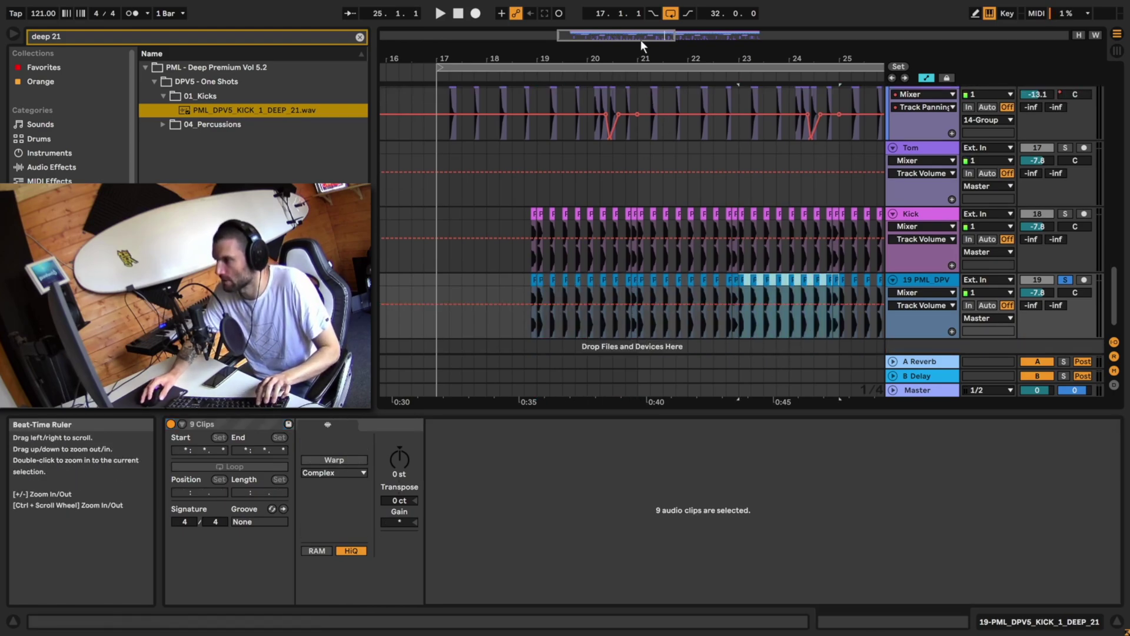
key(ctrl+d)
drag(644, 36, 609, 39)
key(ctrl+d)
key(ctrl+d)
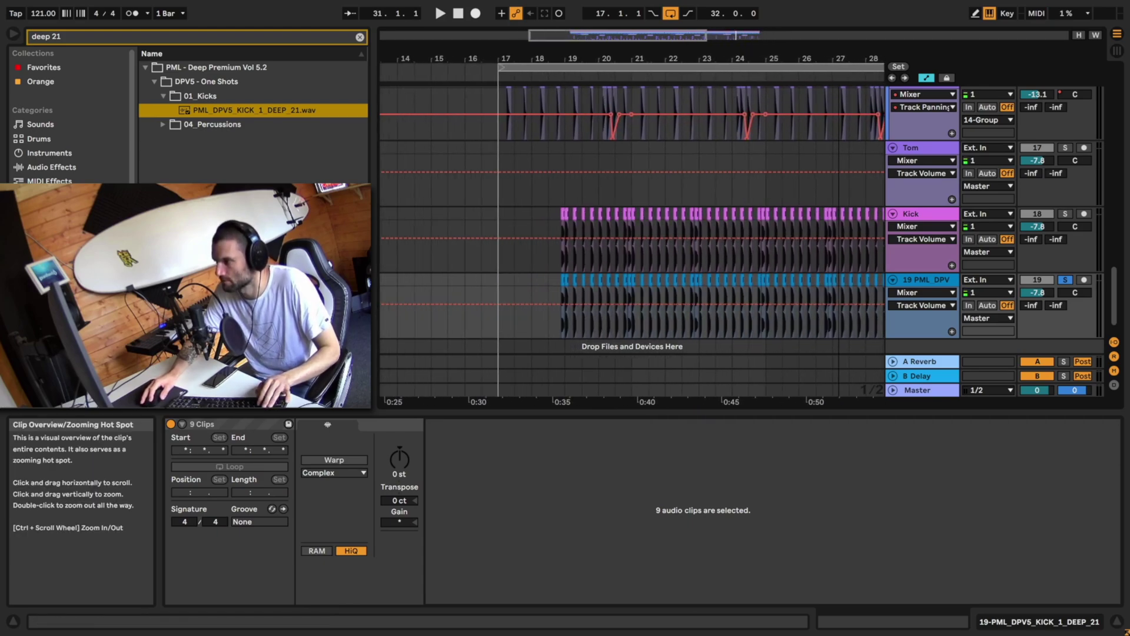
Play the rebuilt kicks and examine the original tom clip in bar 32 against the end of the kick pattern.
click(568, 287)
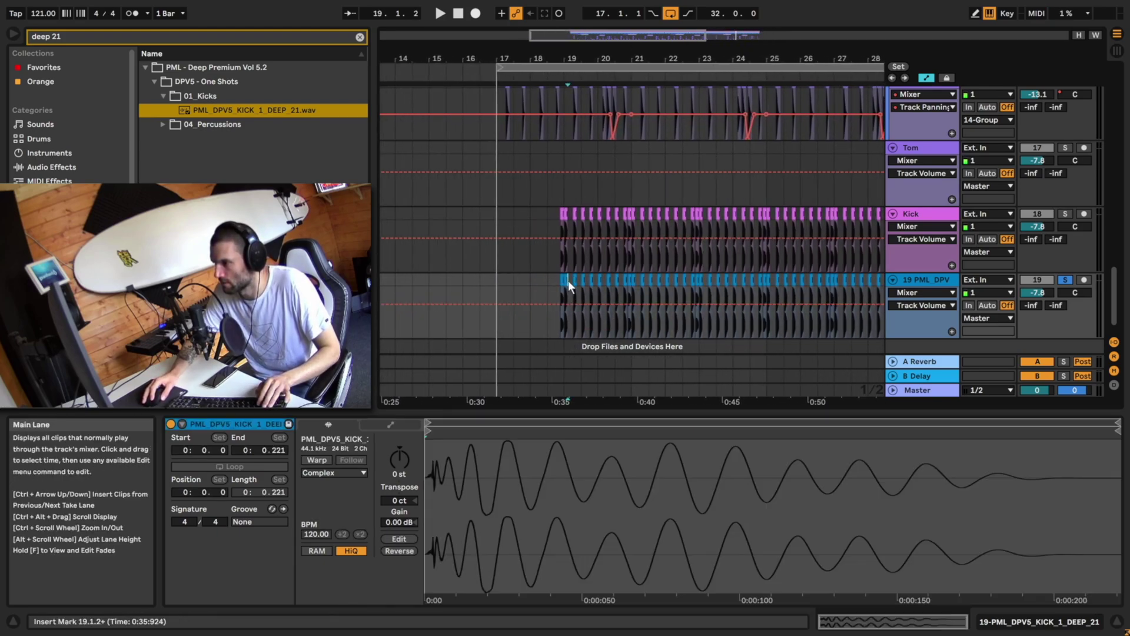
key(space)
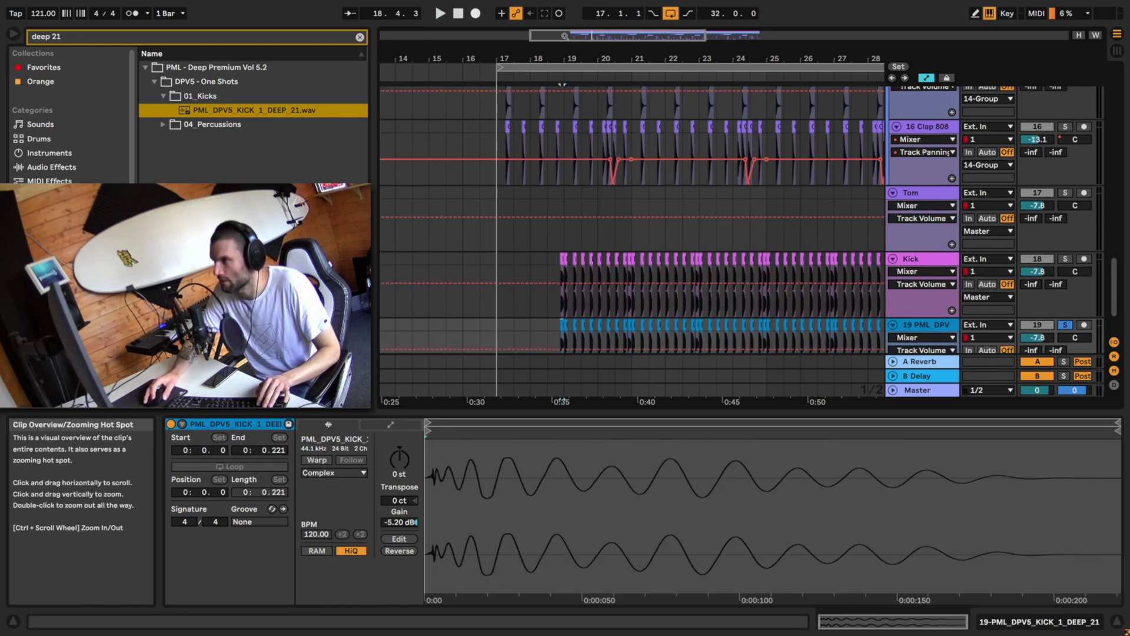
drag(622, 36, 713, 37)
click(803, 193)
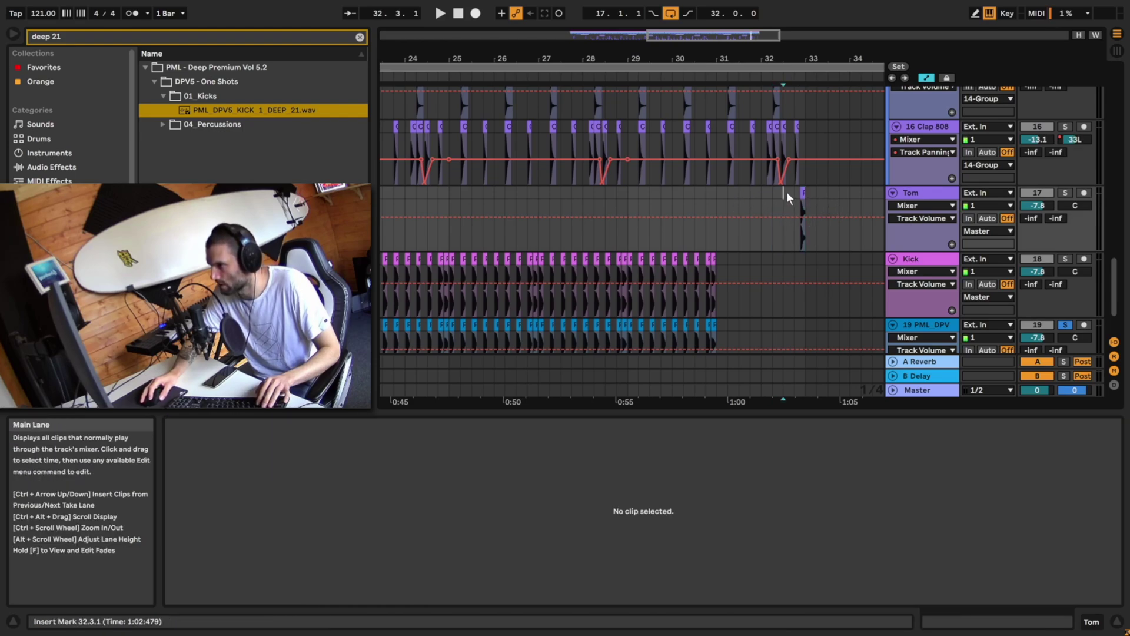
drag(786, 192, 805, 193)
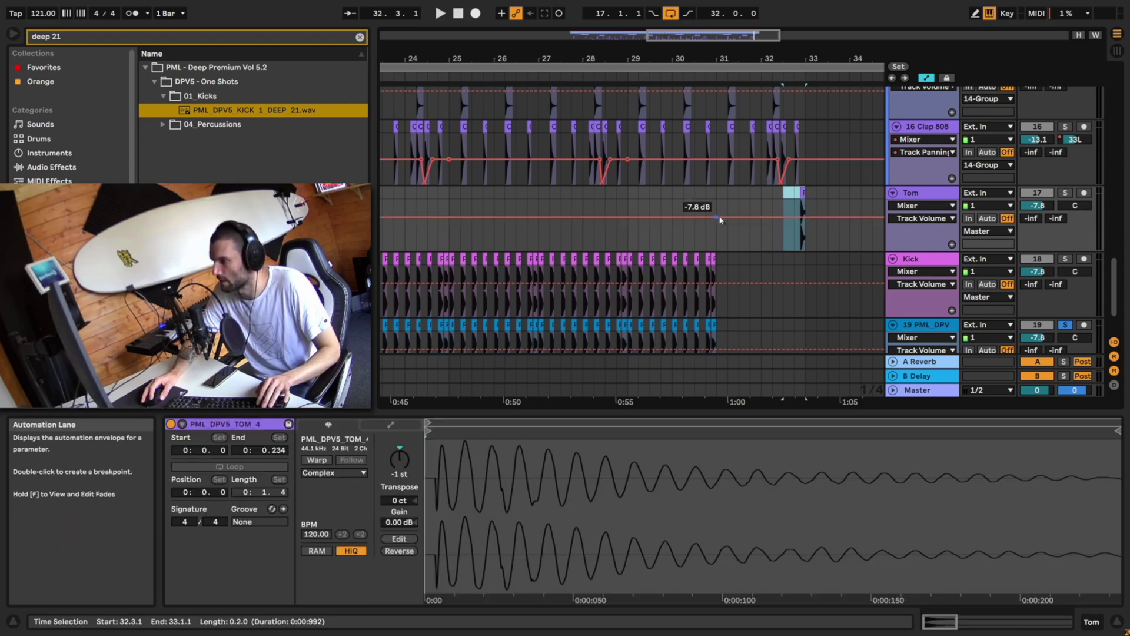
click(706, 193)
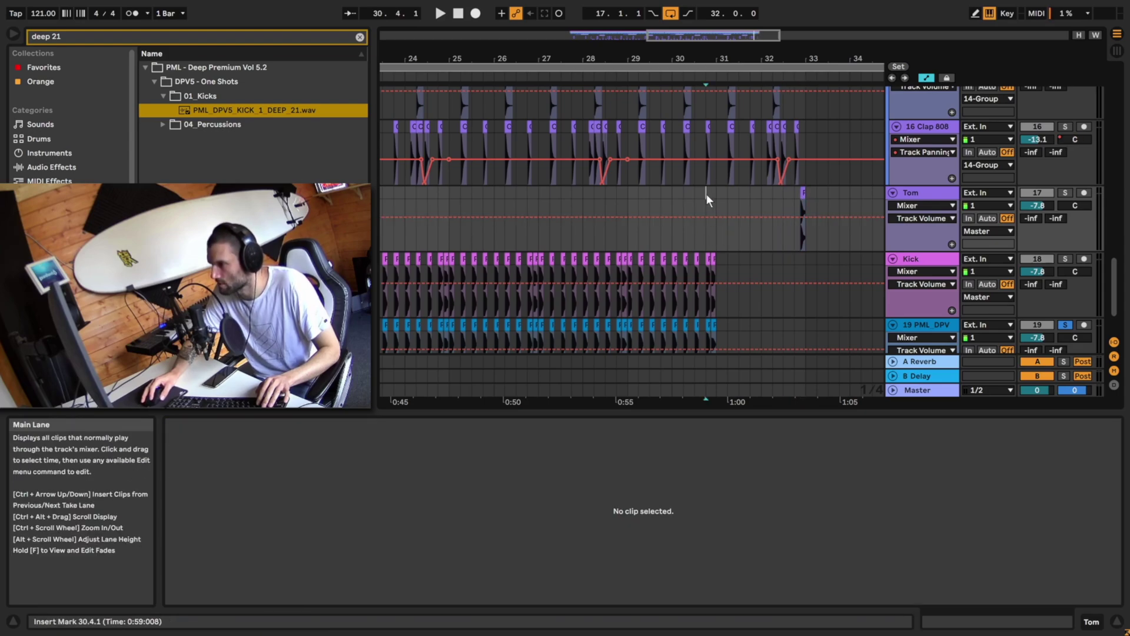
click(713, 261)
click(804, 193)
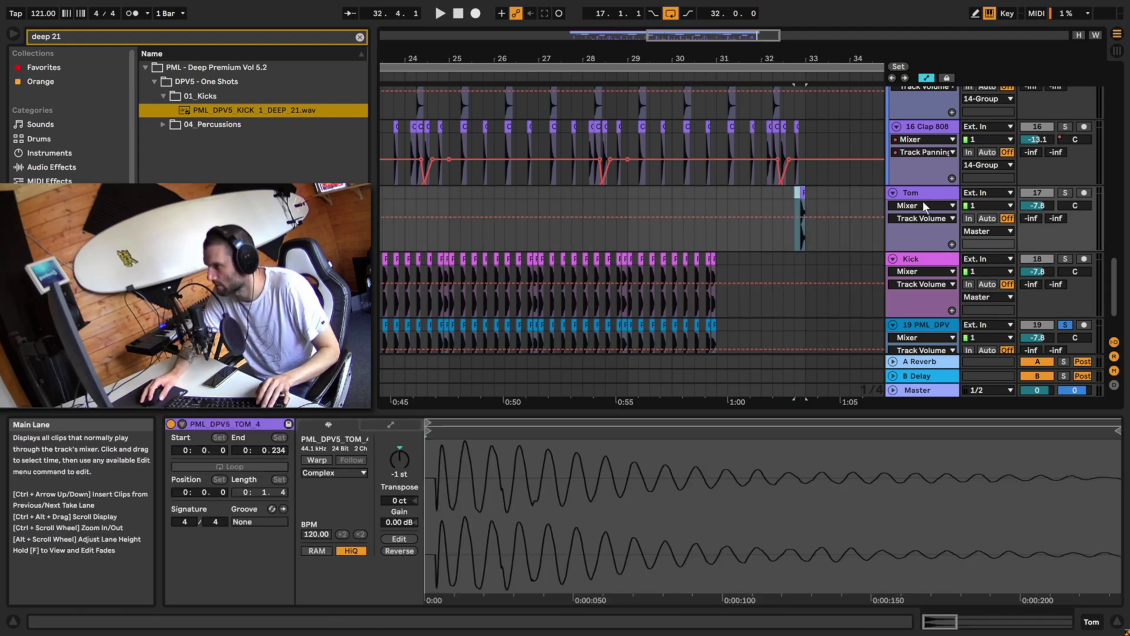
Insert an audio track below the Tom track and place the PML_DPV5_TOM_4.wav sample on it near the end of bar 32.
click(922, 192)
click(929, 194)
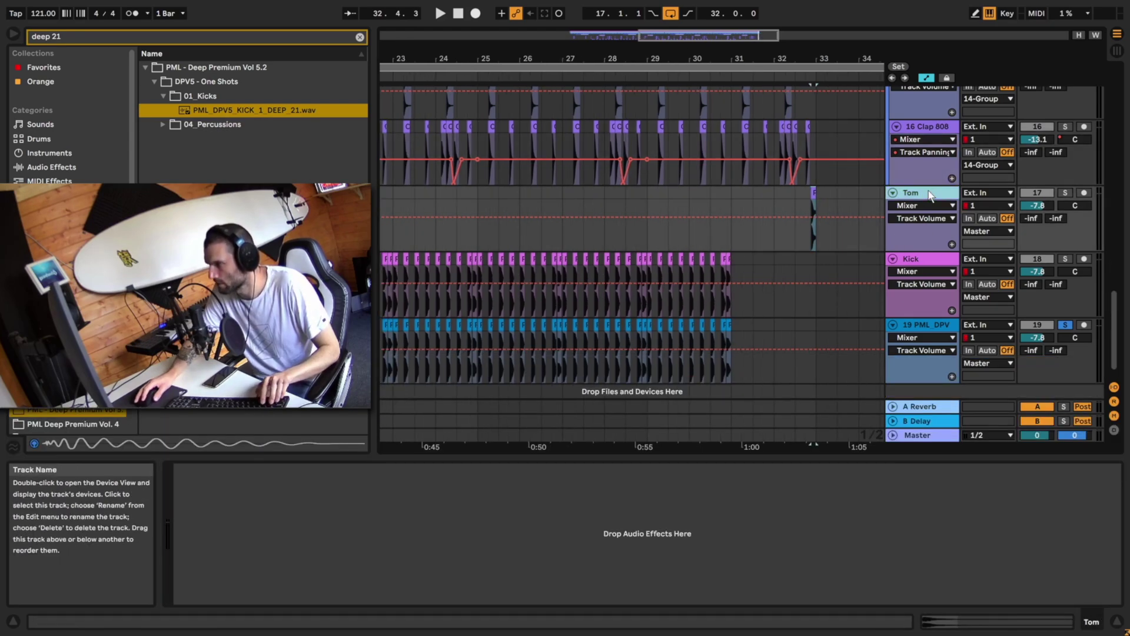
key(ctrl+t)
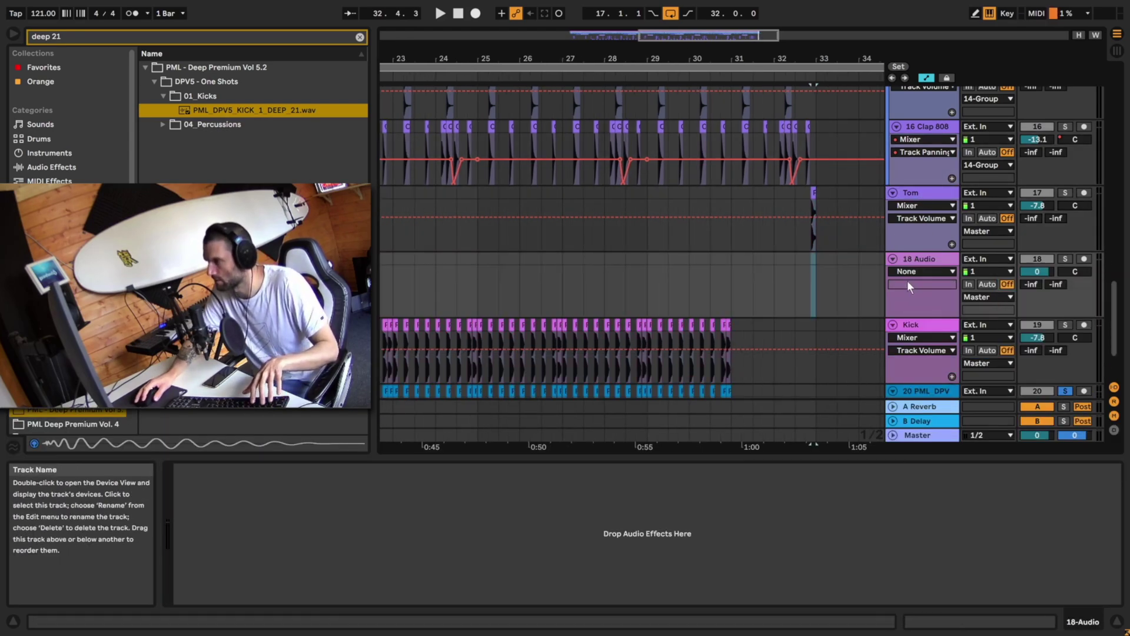
click(359, 37)
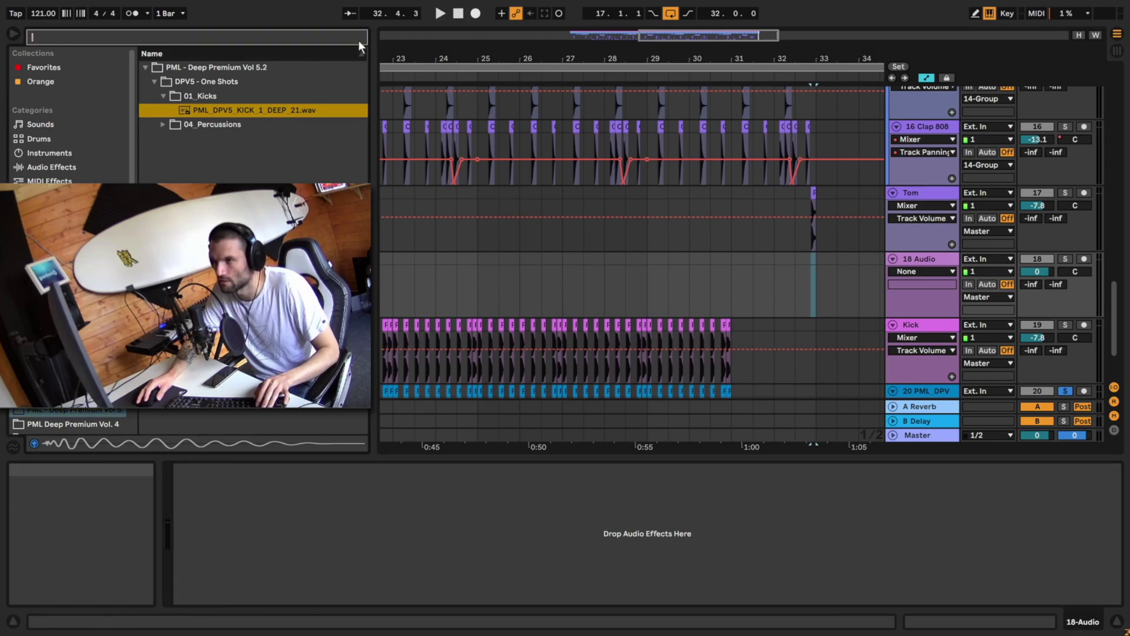
text(tom 4)
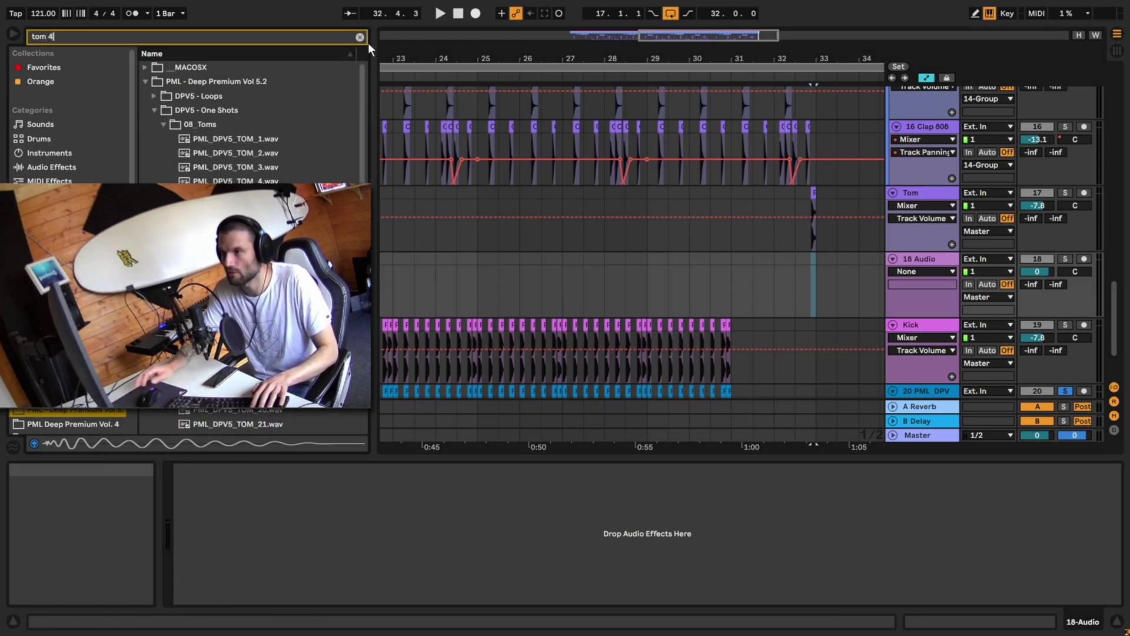
drag(247, 109, 789, 222)
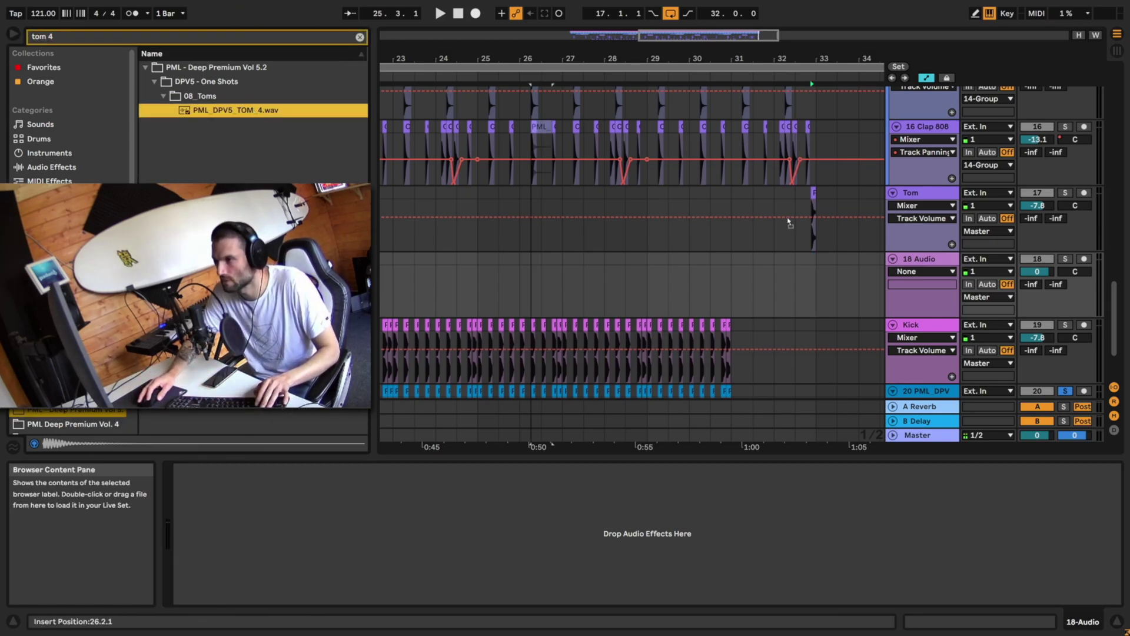
drag(820, 284, 820, 284)
Align the new tom clip with the original at 32.4.3 and cut off its tail after 33.1.1.
drag(708, 53, 809, 530)
drag(810, 59, 755, 118)
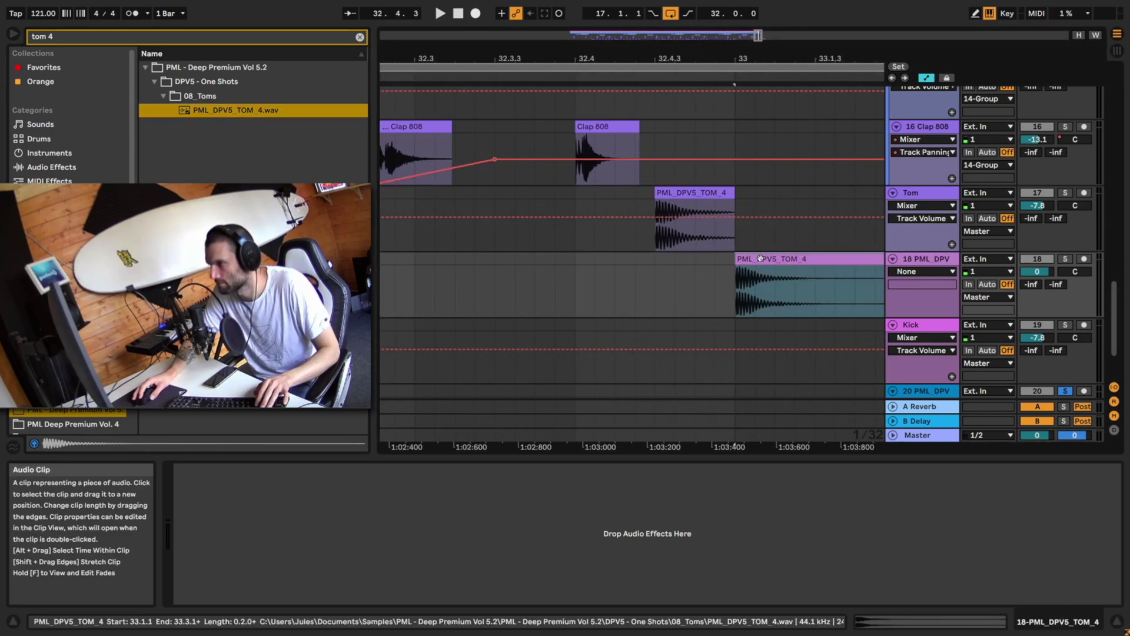
drag(766, 261, 686, 265)
click(731, 292)
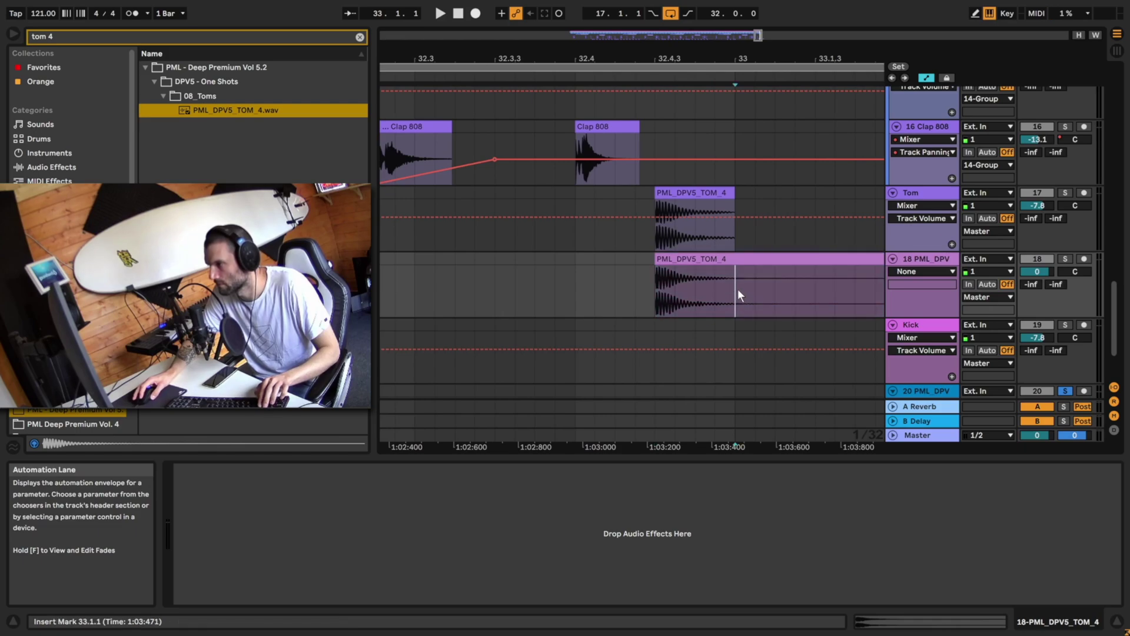
key(ctrl+e)
click(748, 259)
key(Delete)
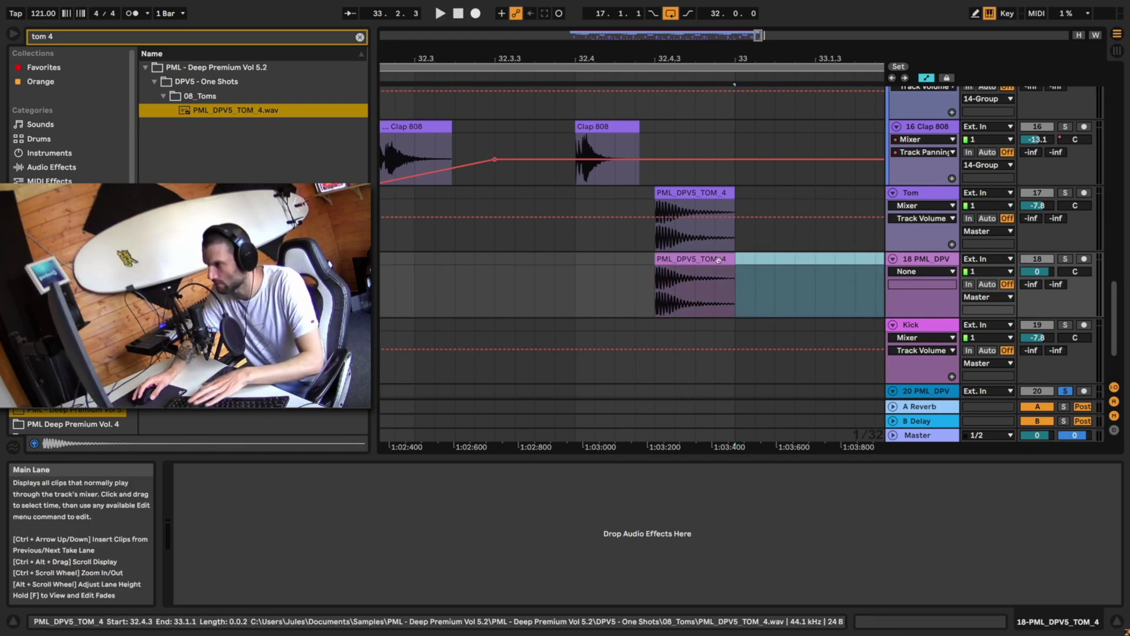
Solo the new tom track, set its volume to -7.5 dB while playing the hit, and open the clip's settings.
click(729, 259)
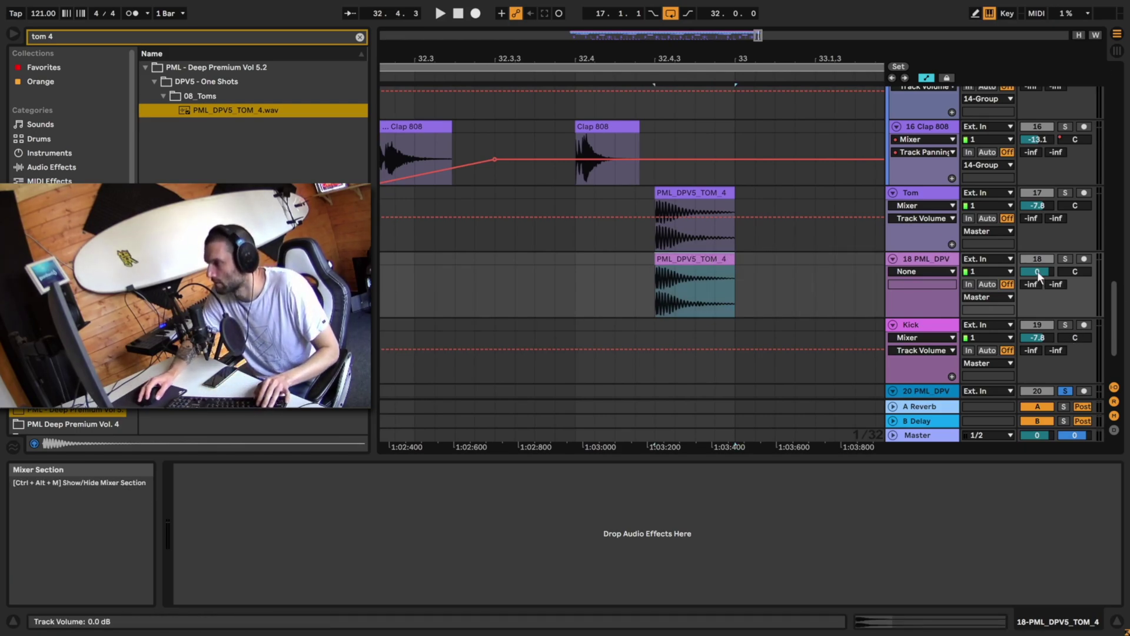
click(1065, 259)
key(space)
mouse_move(1037, 272)
mouse_down()
mouse_move(1037, 284)
mouse_move(1037, 267)
mouse_up()
key(space)
key(space)
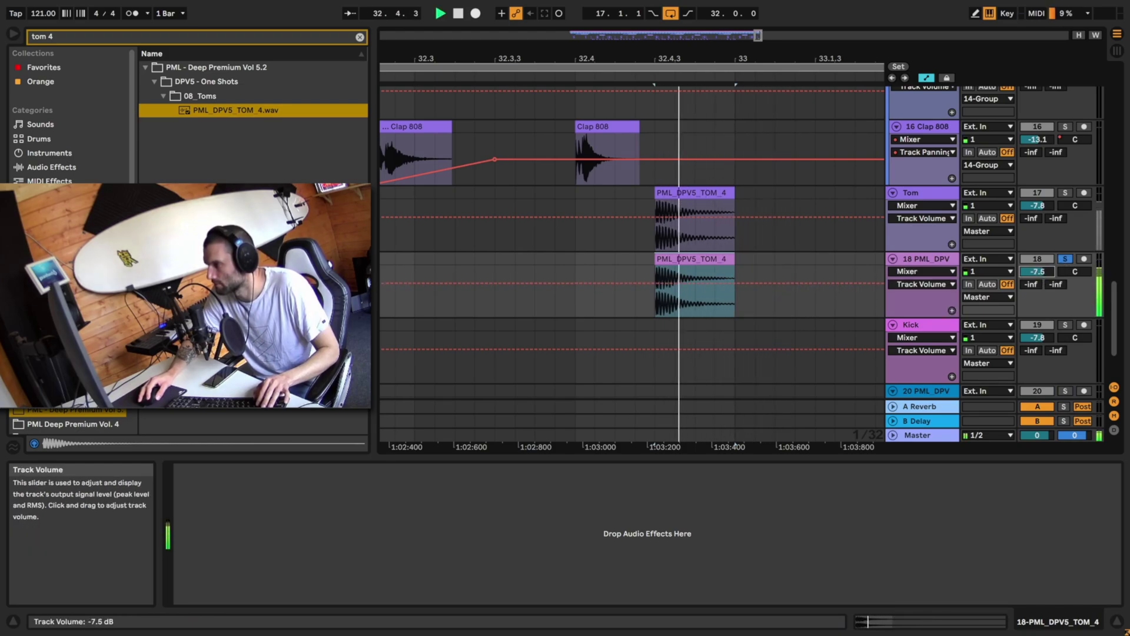
key(space)
double_click(715, 256)
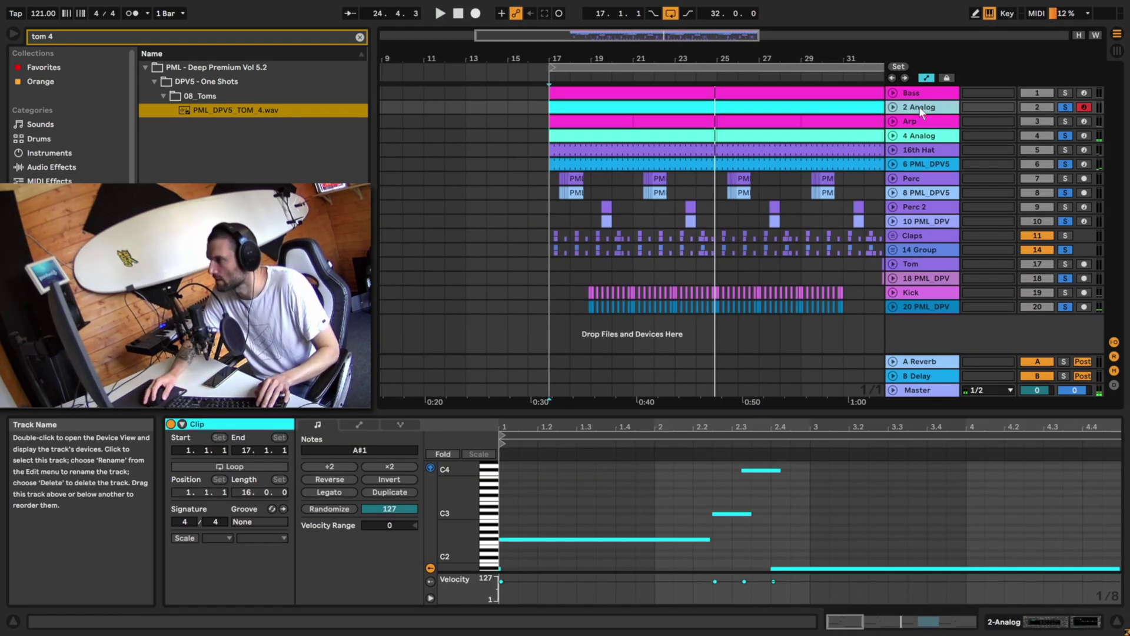
Add a Compressor after the EQ Eight on the 2 Analog bass track.
double_click(919, 107)
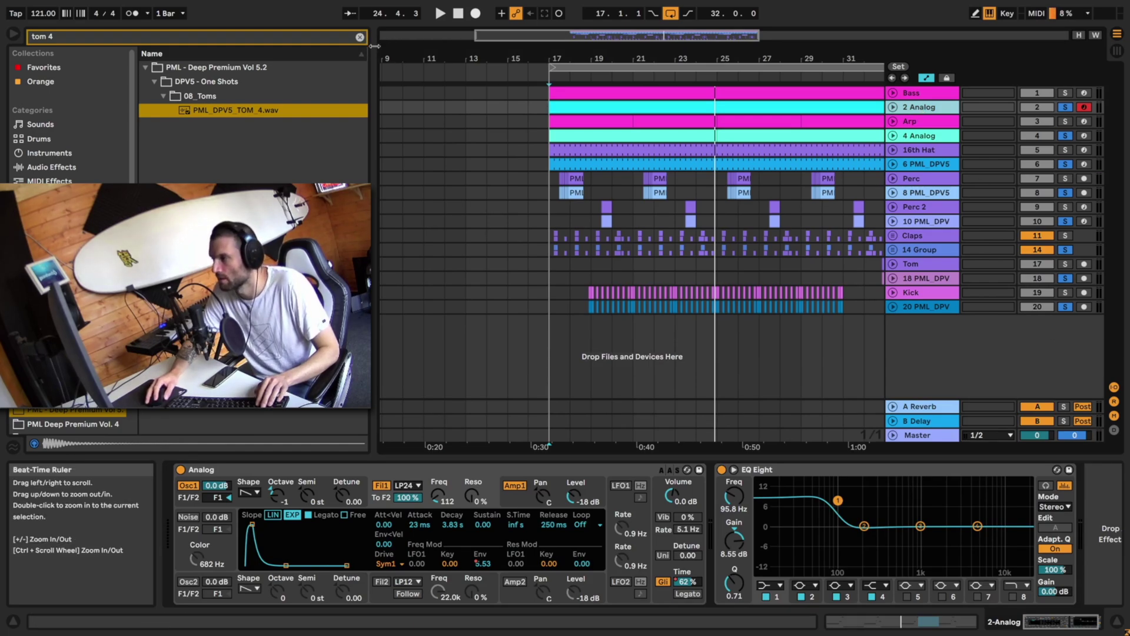
click(359, 37)
text(comp)
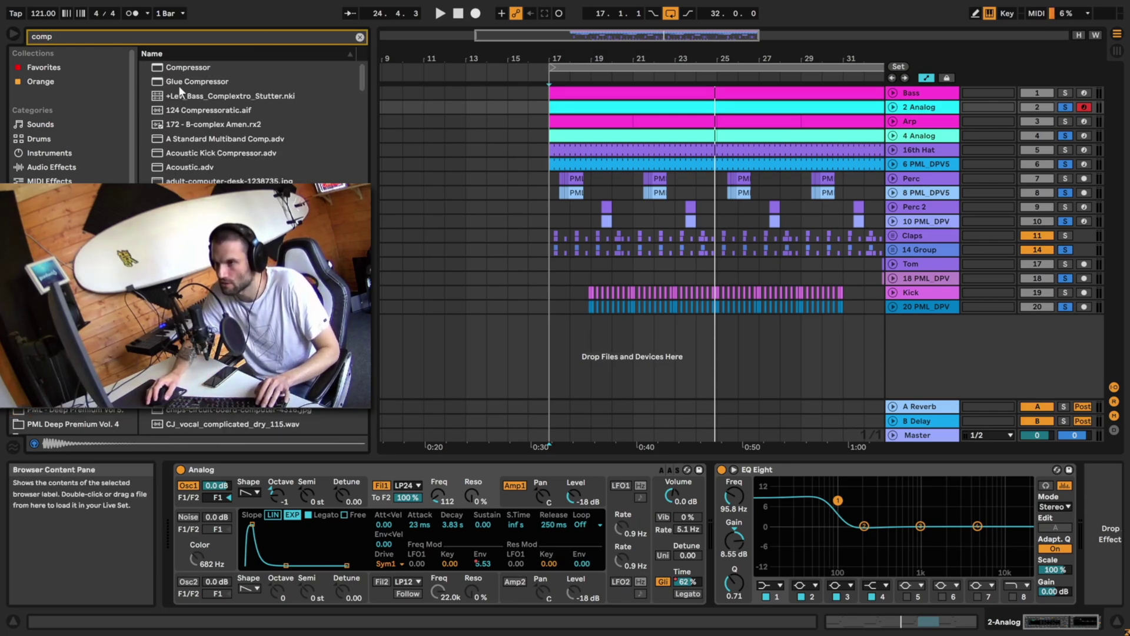
double_click(189, 68)
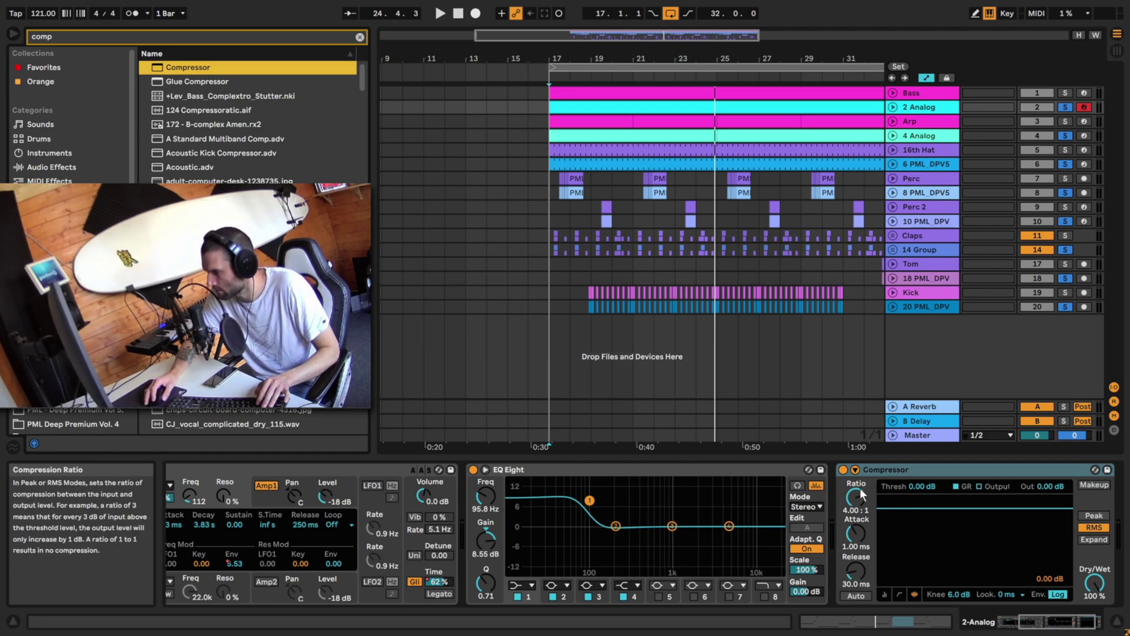
Enable the Compressor's external sidechain with the 20-PML DPV5 KICK 1 DEEP 21 track as its input.
click(856, 469)
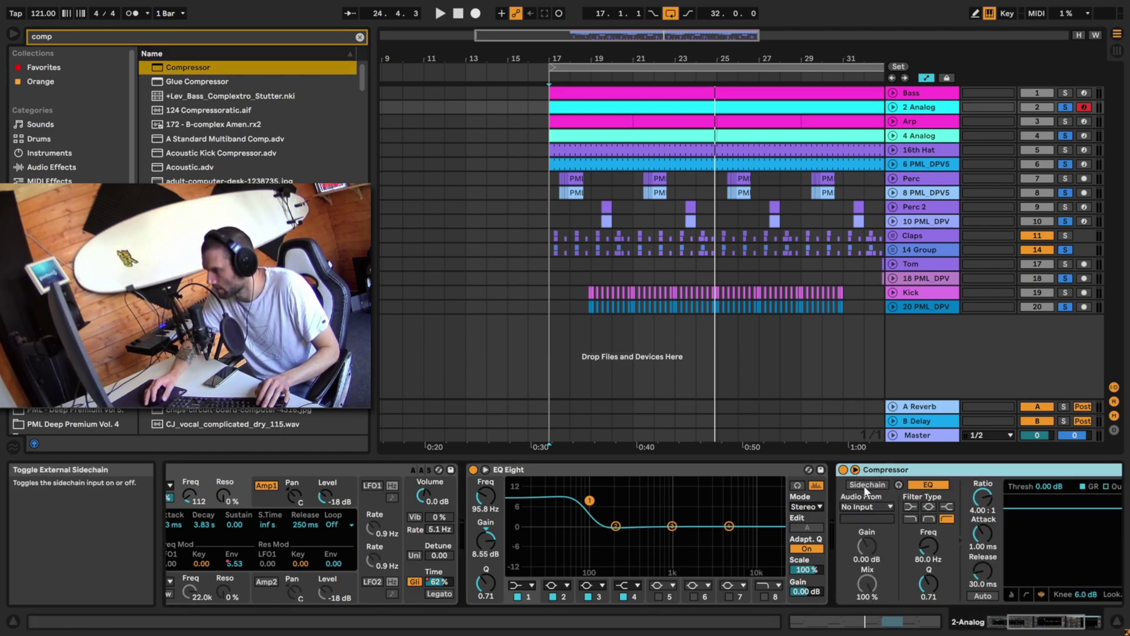
click(868, 505)
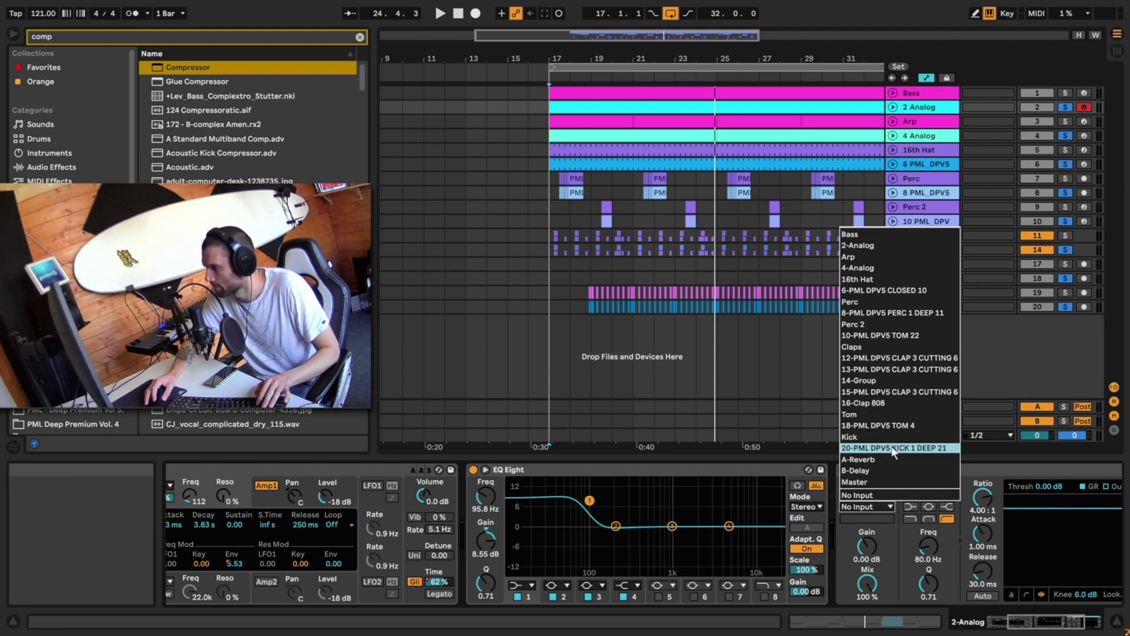
click(893, 449)
click(1049, 621)
Play the arrangement from 19.1.1 and lower the threshold of the 2 Analog track's Compressor so the kick ducks the bass.
key(space)
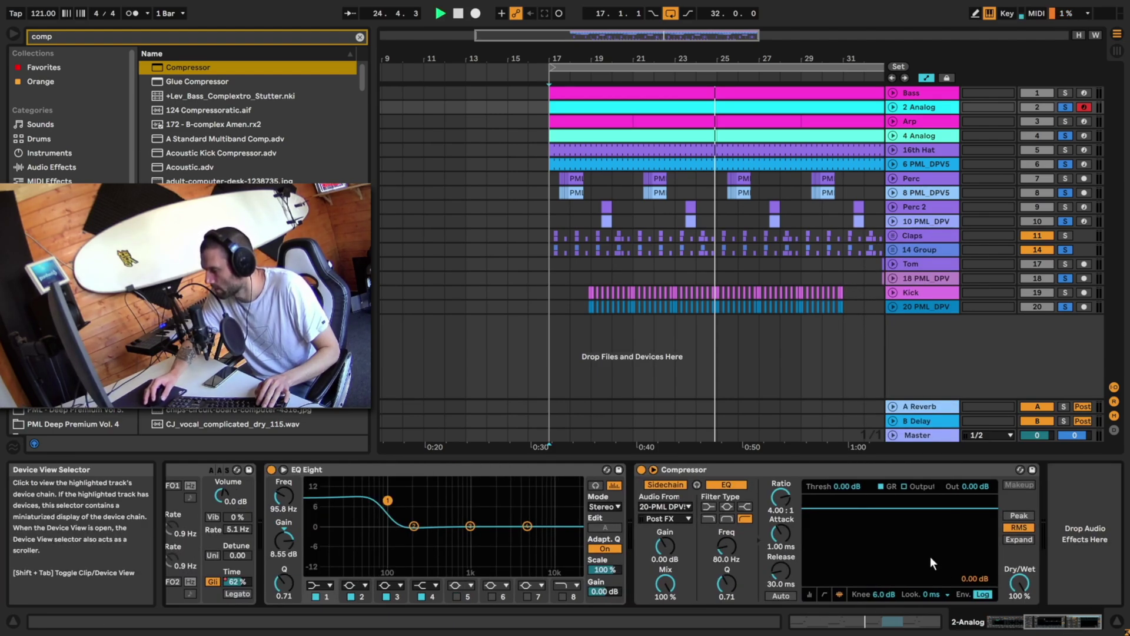
key(space)
click(591, 278)
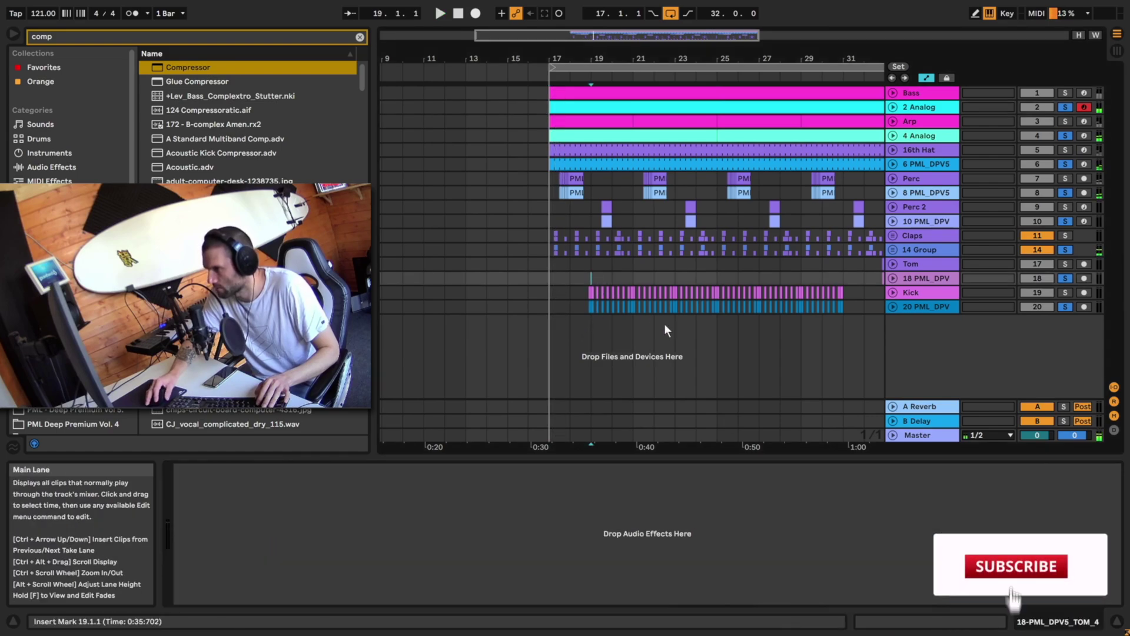
key(space)
key(space)
click(916, 108)
key(space)
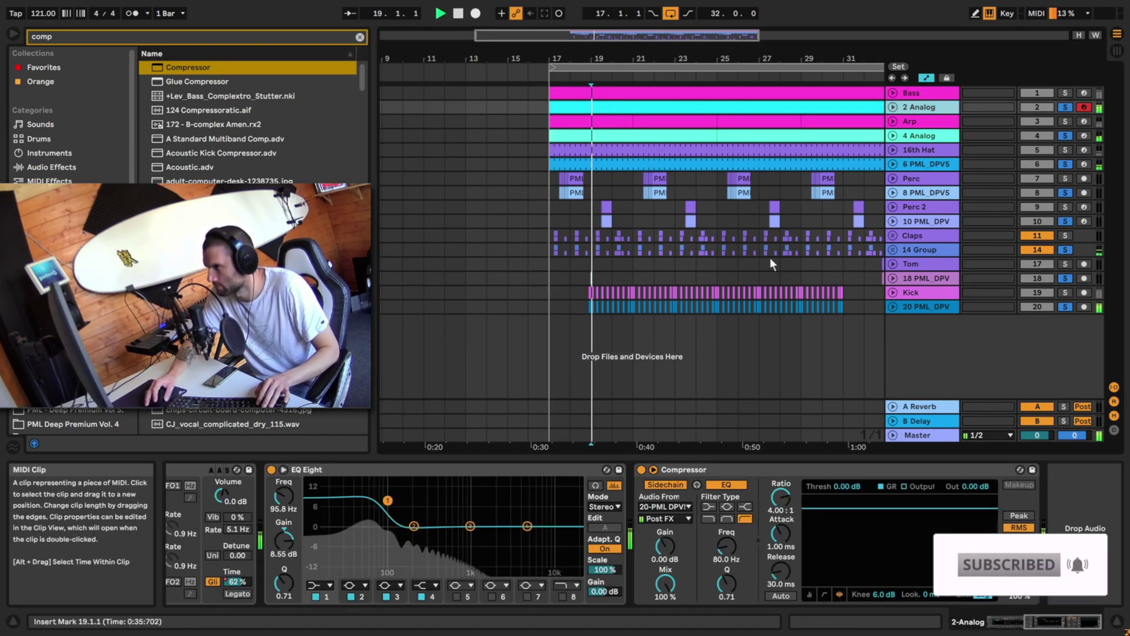
drag(921, 509, 987, 540)
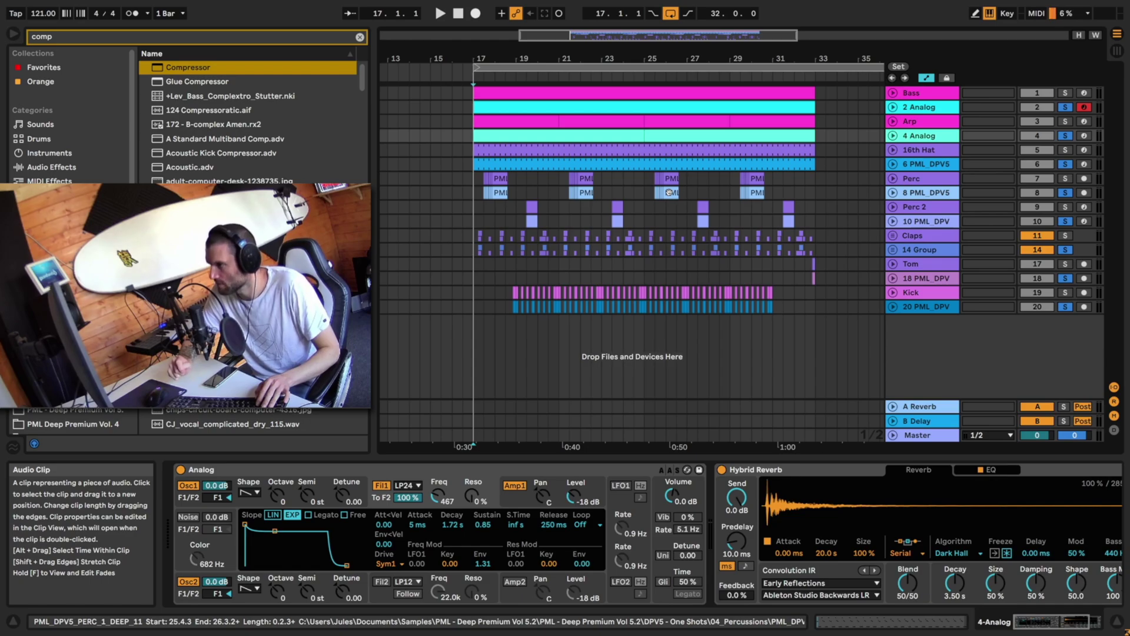
Play the complete recreated arrangement from 17.1.1 through the tom hit at the end of bar 32.
key(space)
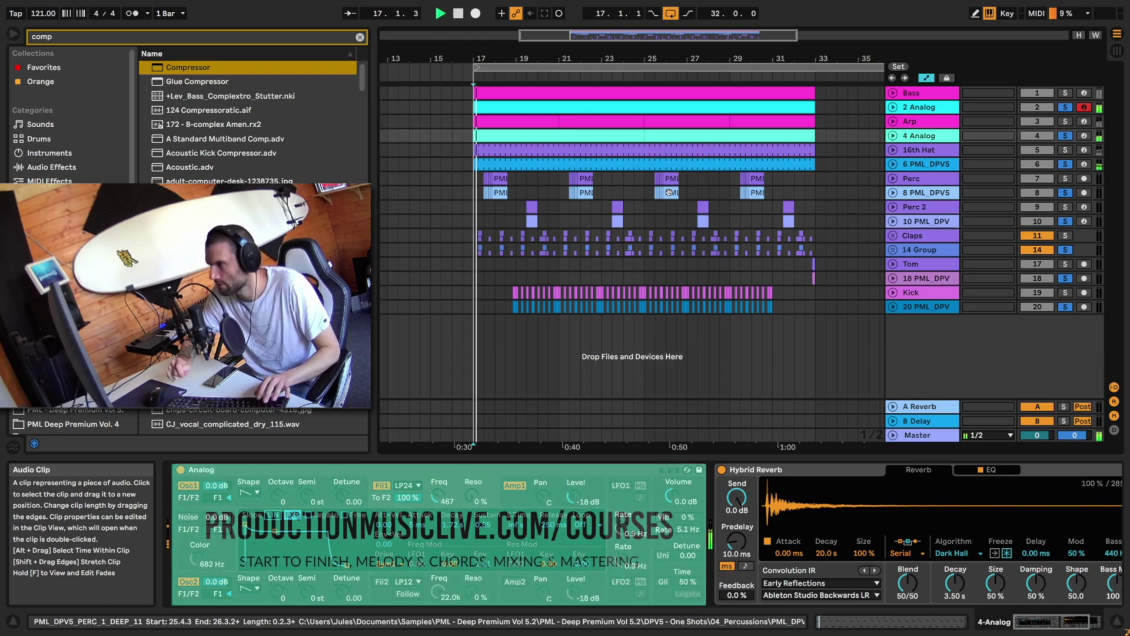
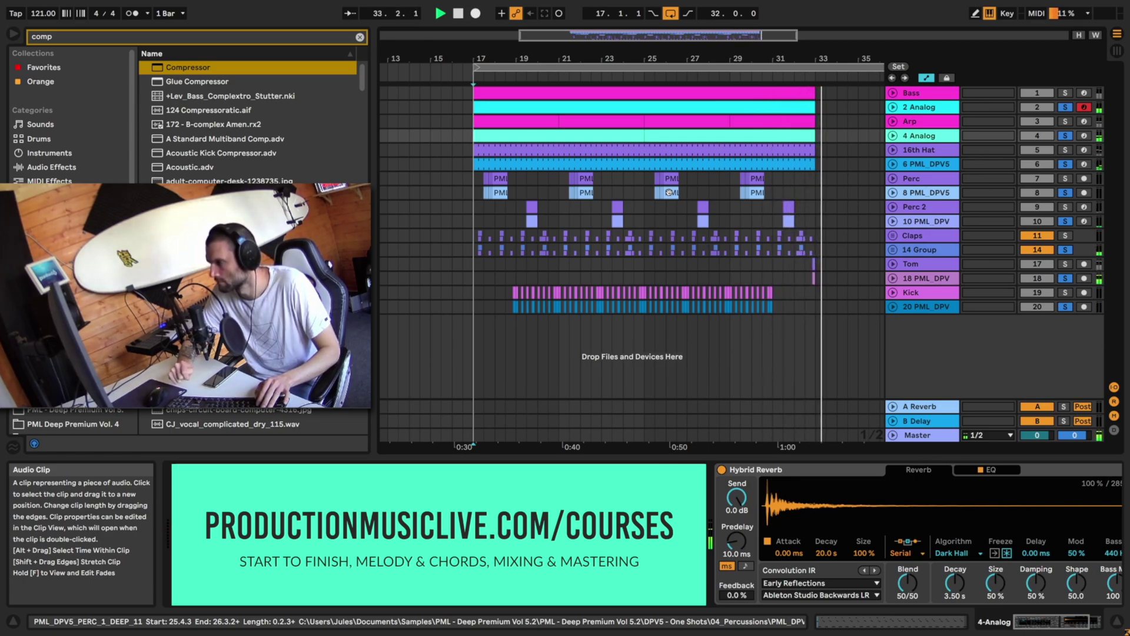
key(space)
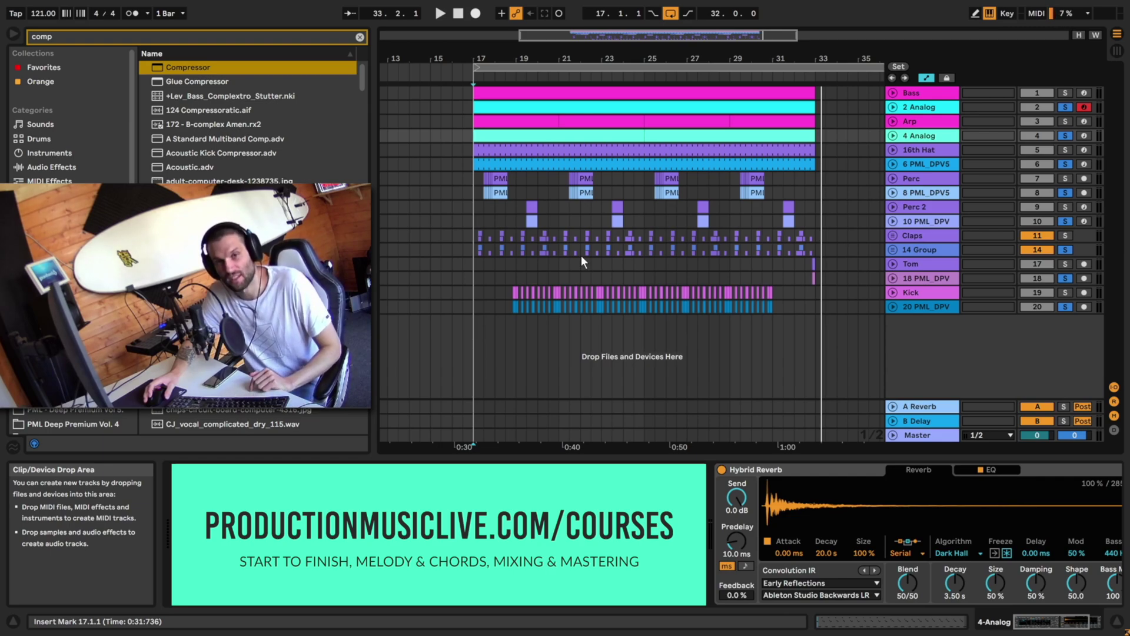